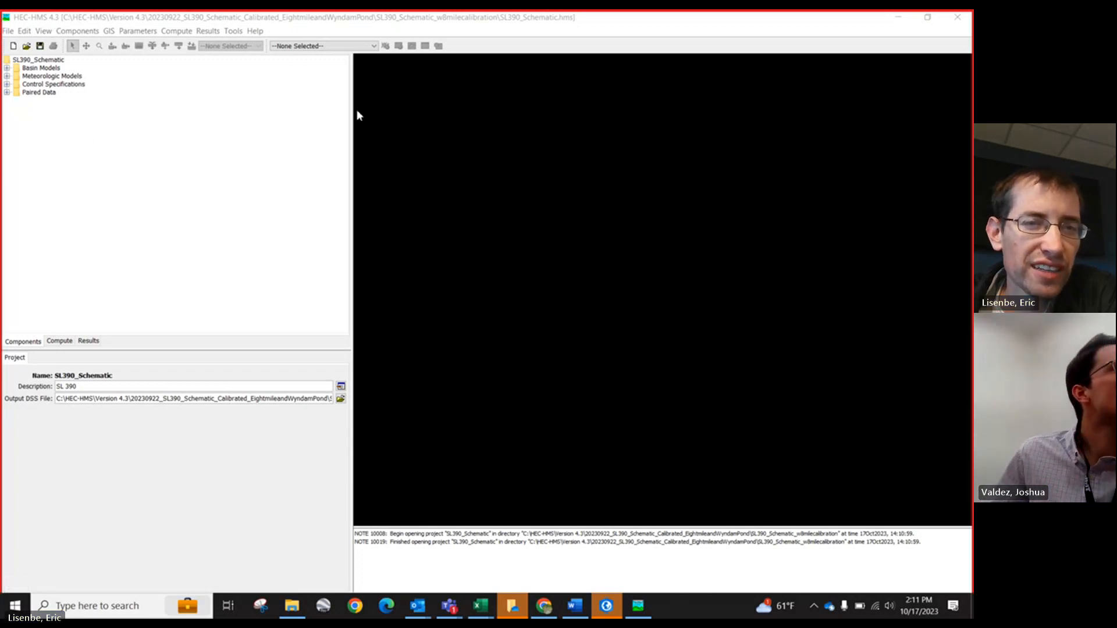
Step: Browse the SL390_Schematic_w8milecalibration project folder under C:\HEC-HMS\Version 4.3 in File Explorer to examine its files, then close it
drag(353, 114, 215, 114)
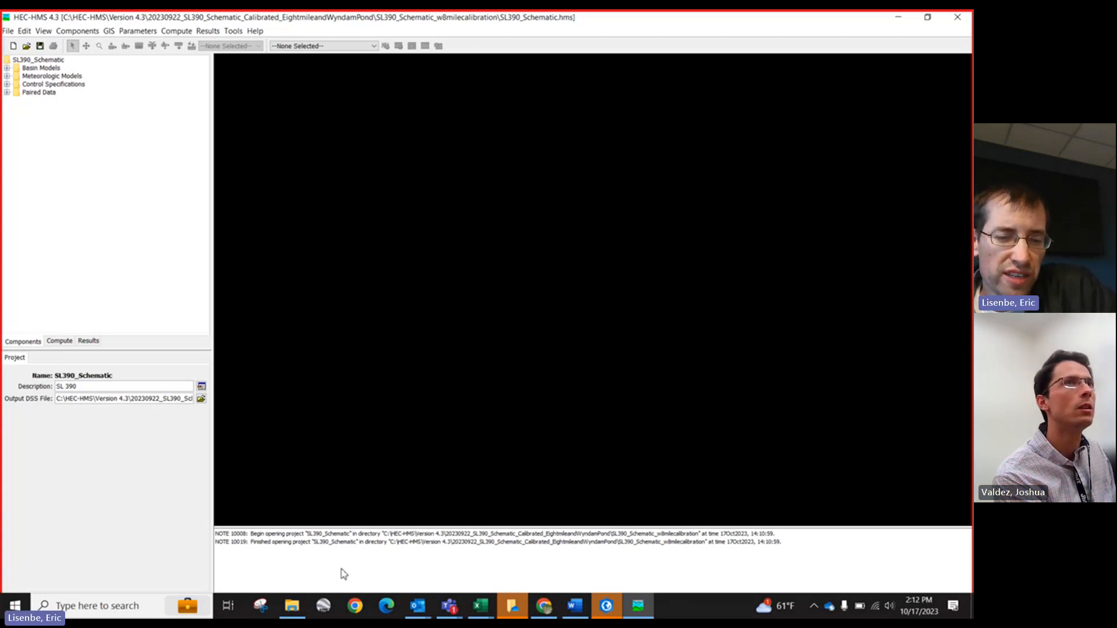
click(292, 607)
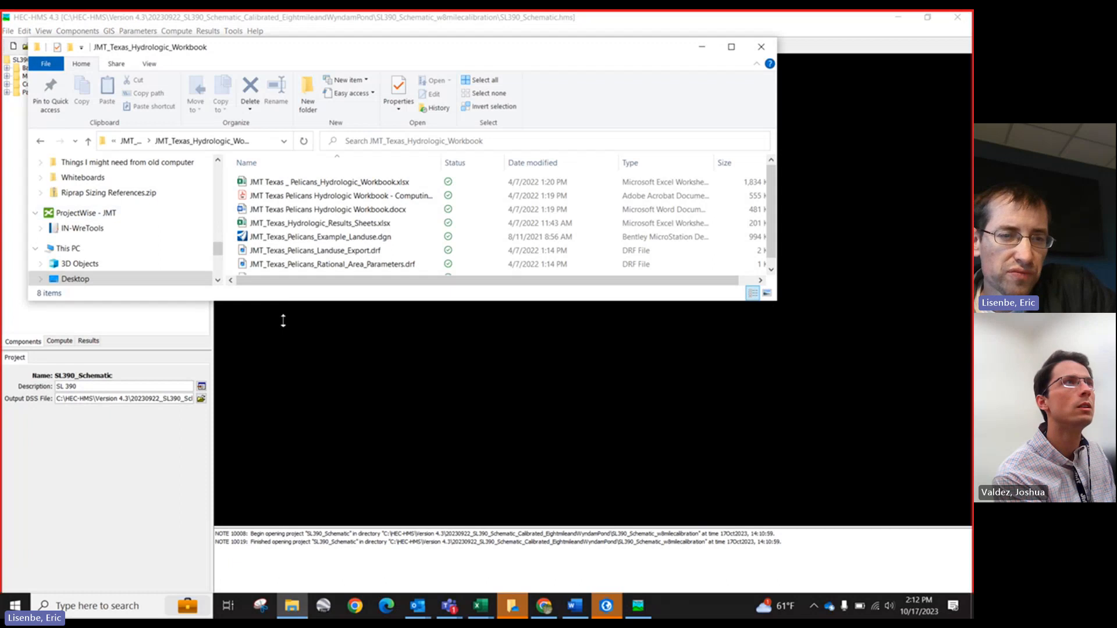
drag(283, 301, 283, 525)
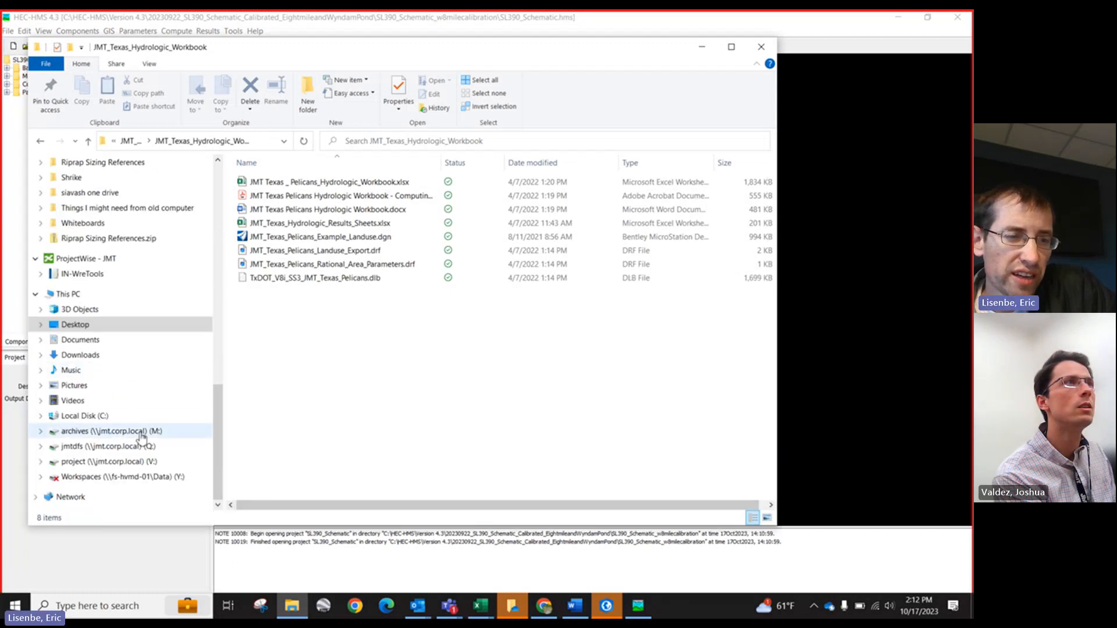
click(115, 416)
double_click(279, 319)
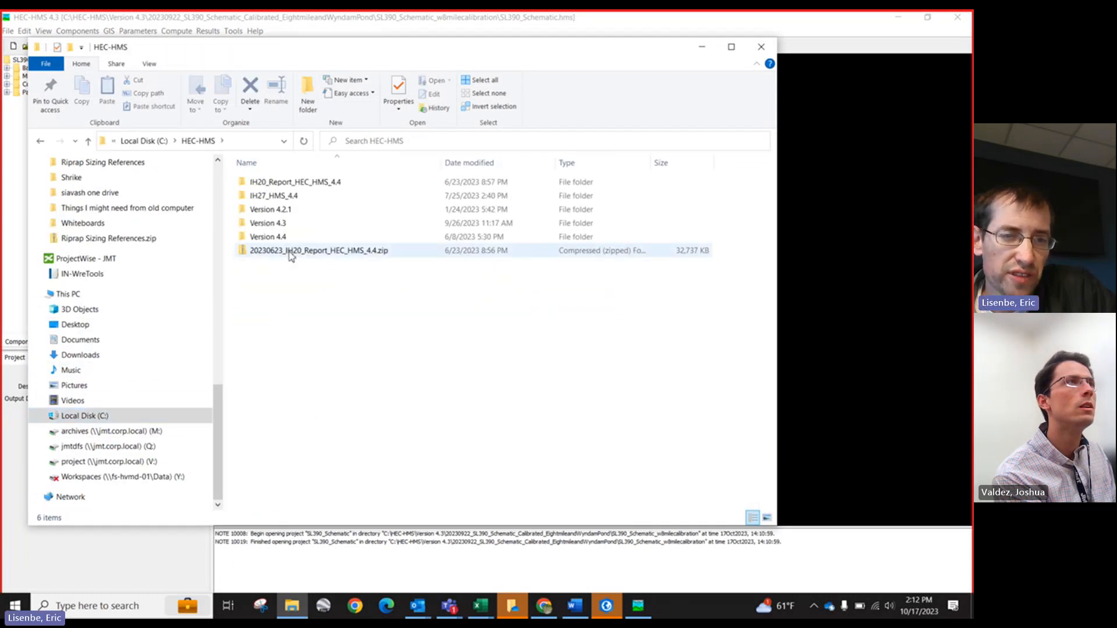
double_click(288, 222)
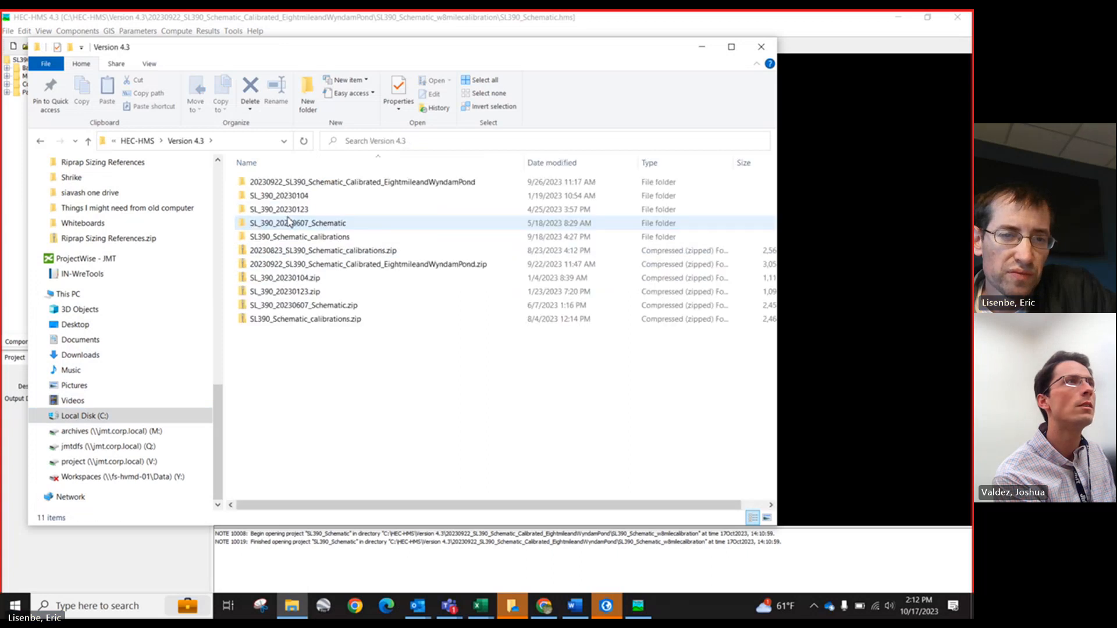
click(313, 183)
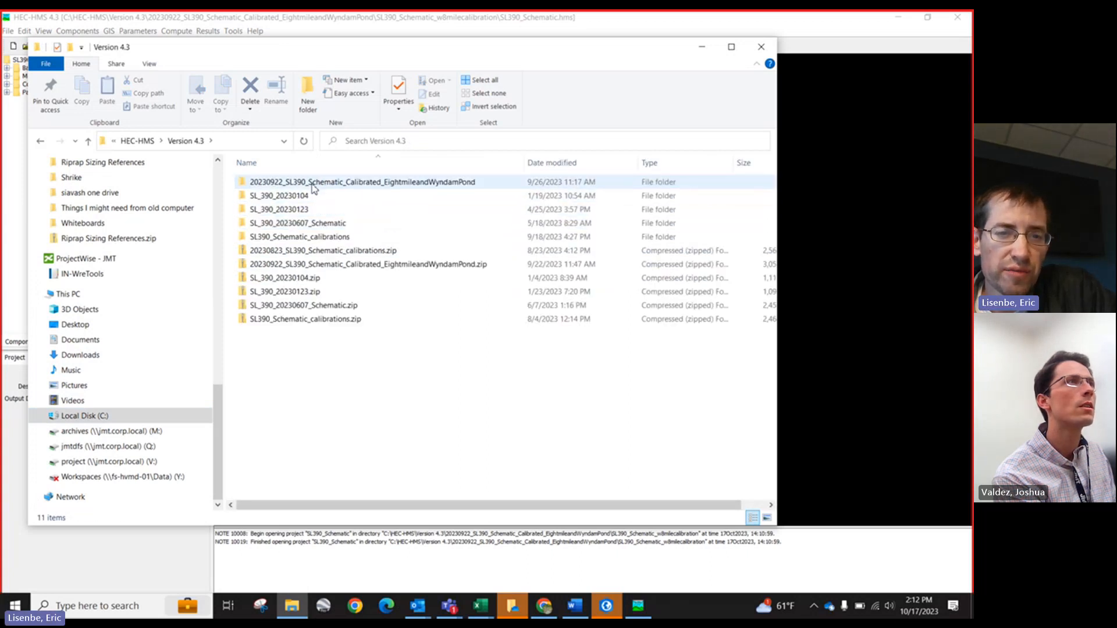
double_click(313, 182)
double_click(313, 182)
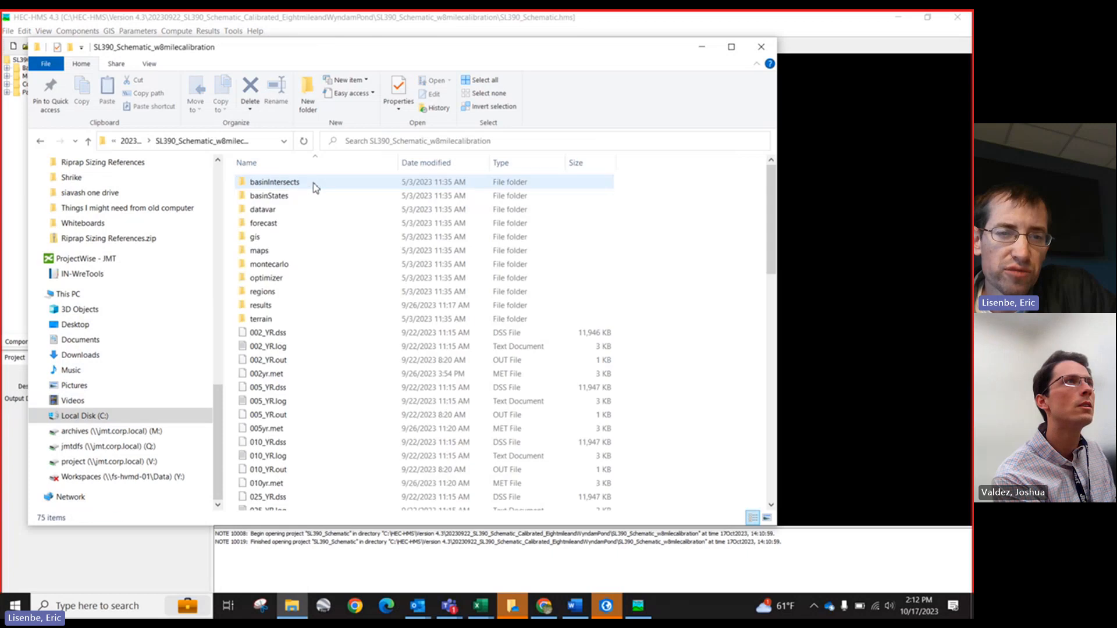
scroll(324, 369, down, 15)
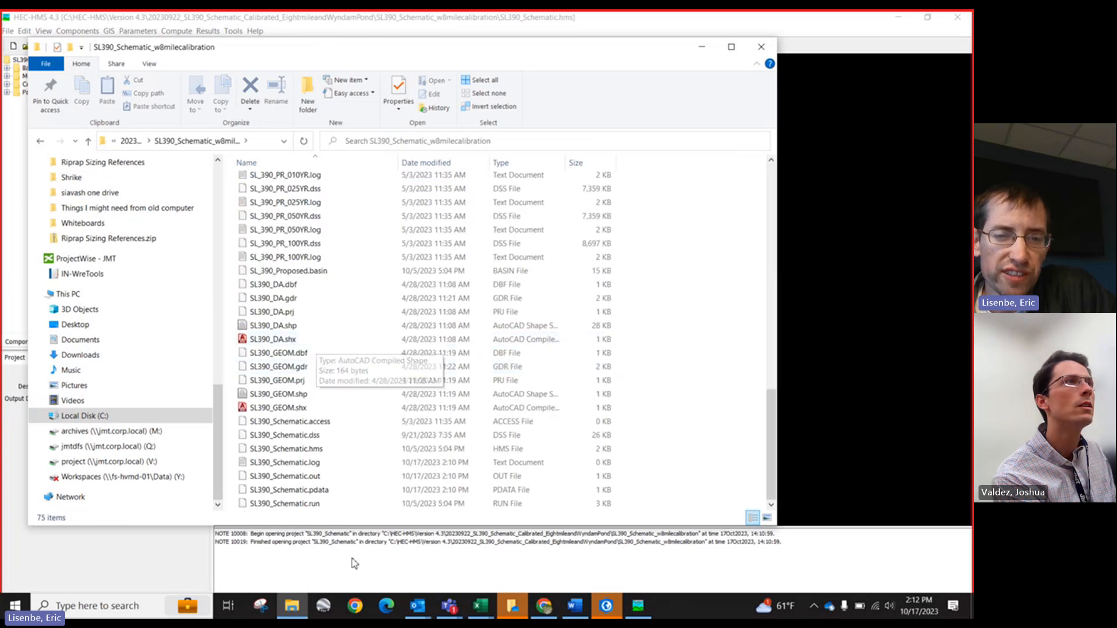
scroll(346, 419, up, 14)
scroll(345, 401, down, 15)
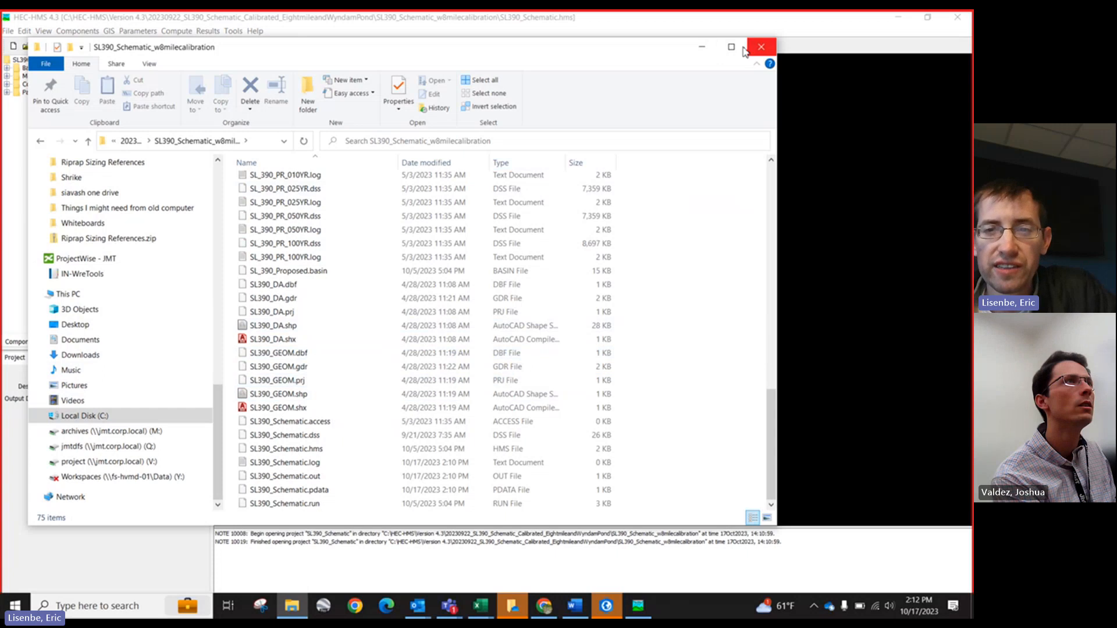
click(703, 47)
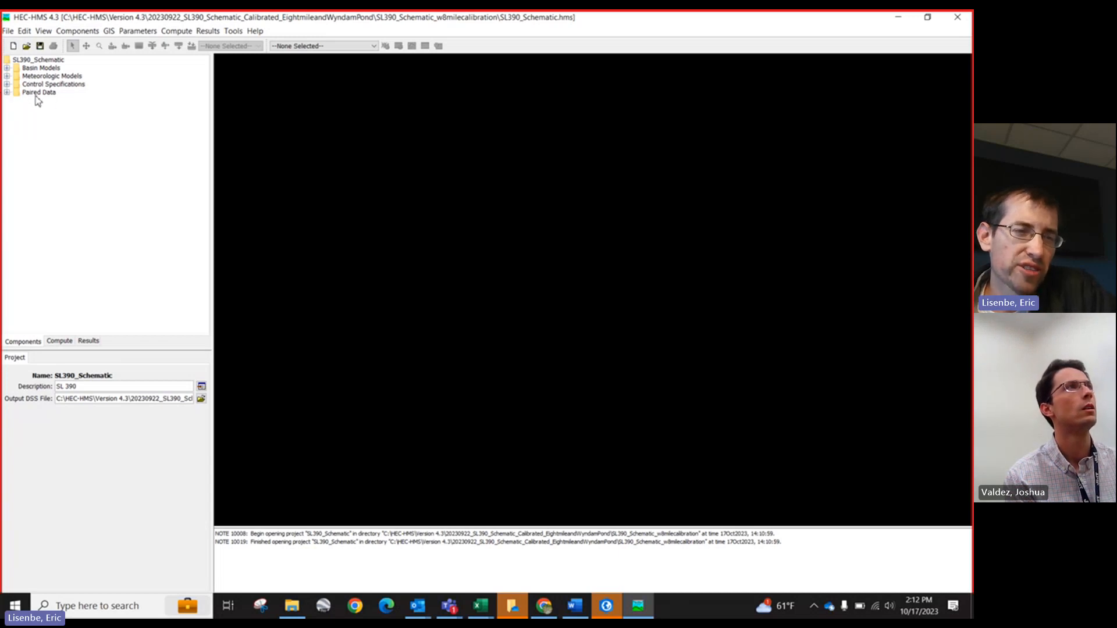
Step: Expand the Basin Models folder and open the SL 390_Proposed basin model map
click(45, 69)
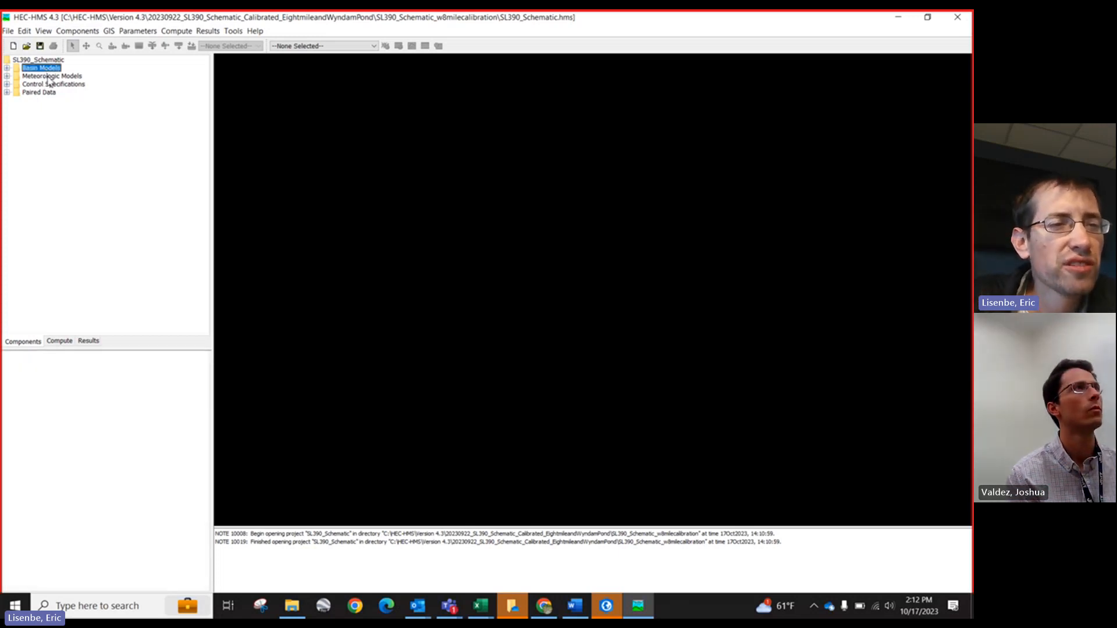
click(50, 77)
click(54, 85)
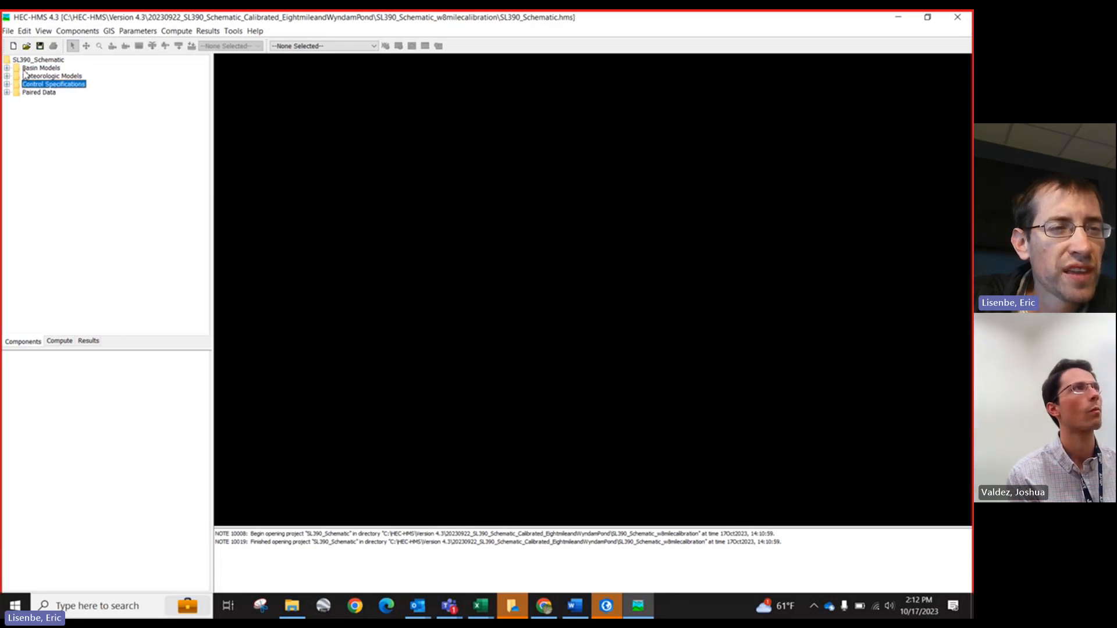
click(7, 68)
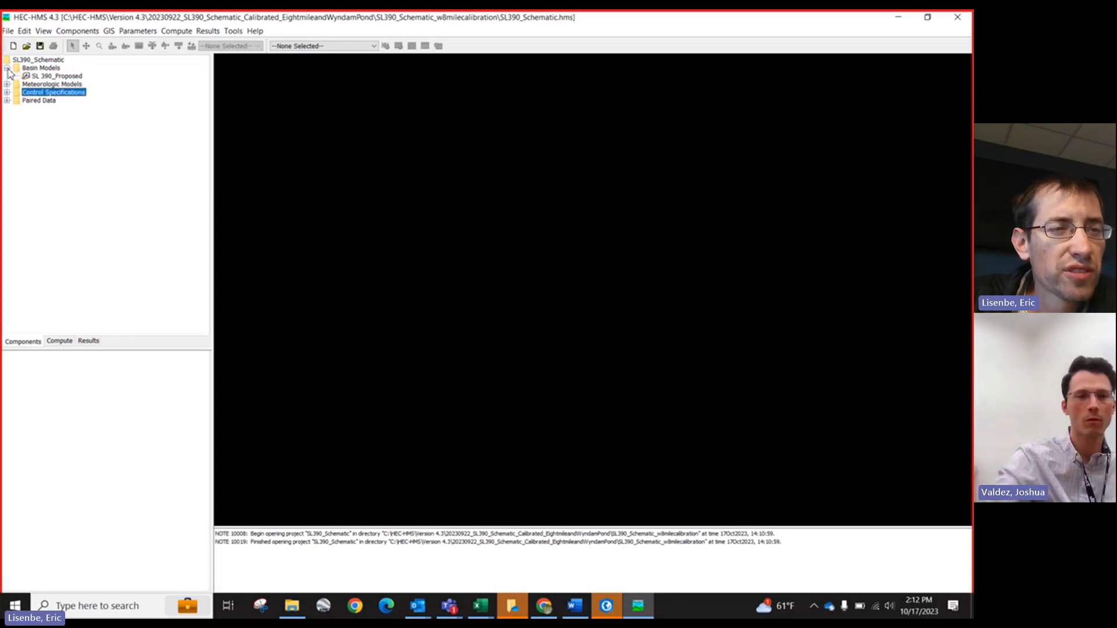
double_click(46, 77)
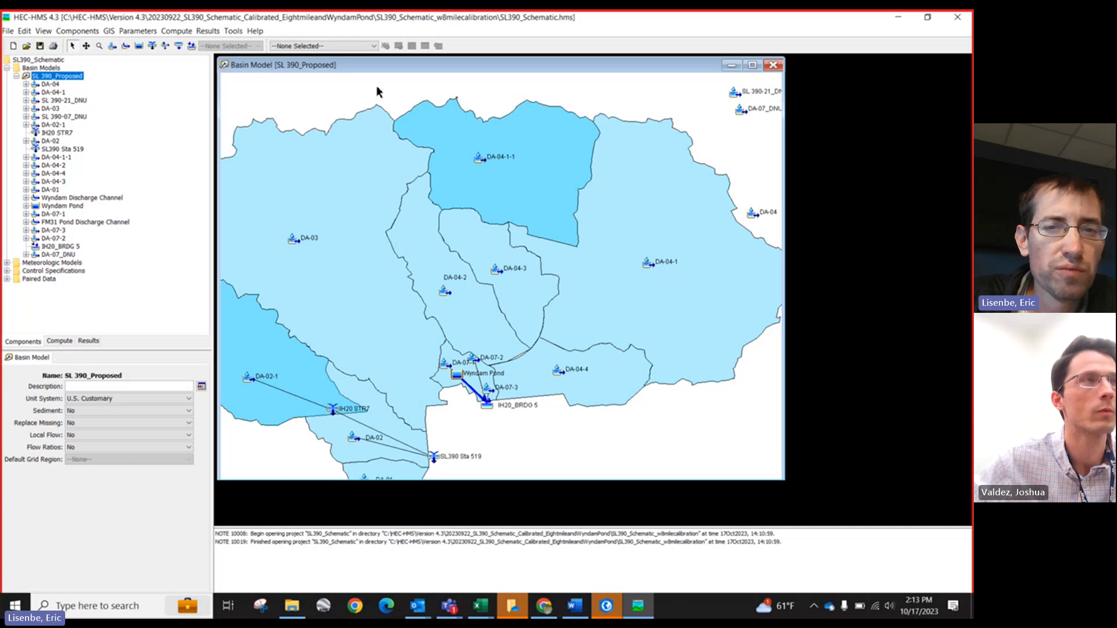
Step: Select subbasin DA-04-1-1 on the map and enlarge its properties area to view its subbasin and loss parameters
click(481, 161)
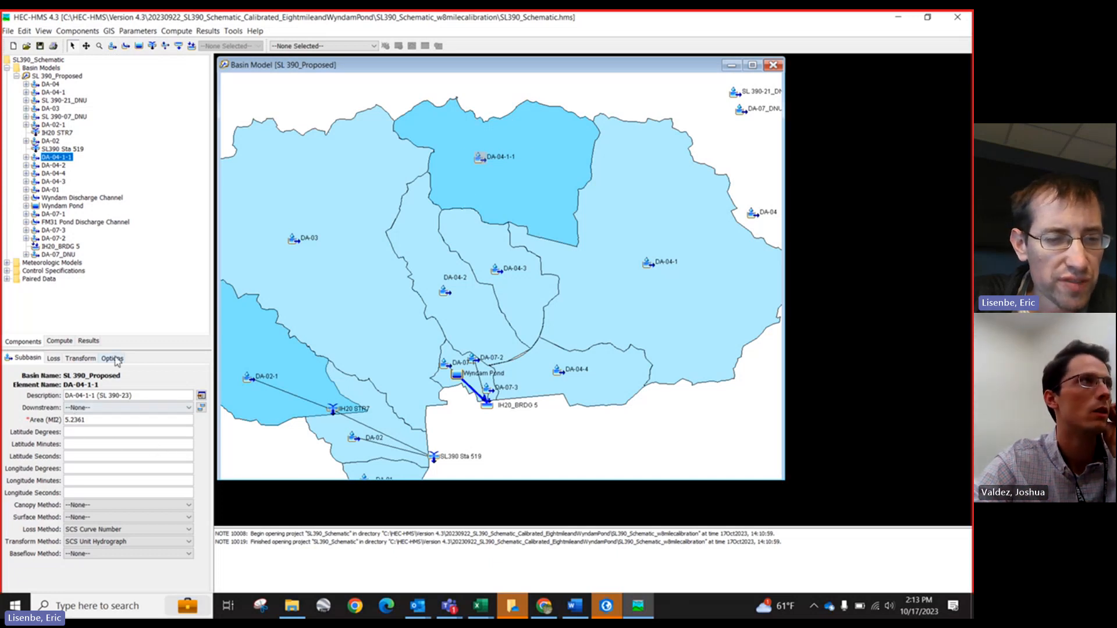
drag(117, 349, 122, 279)
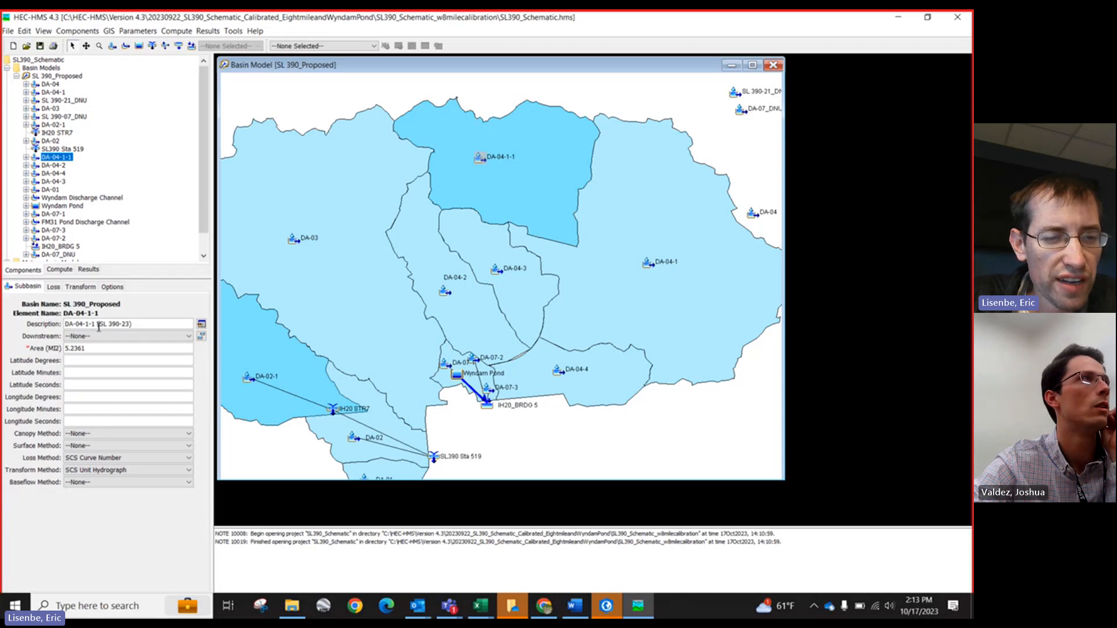
drag(89, 349, 62, 349)
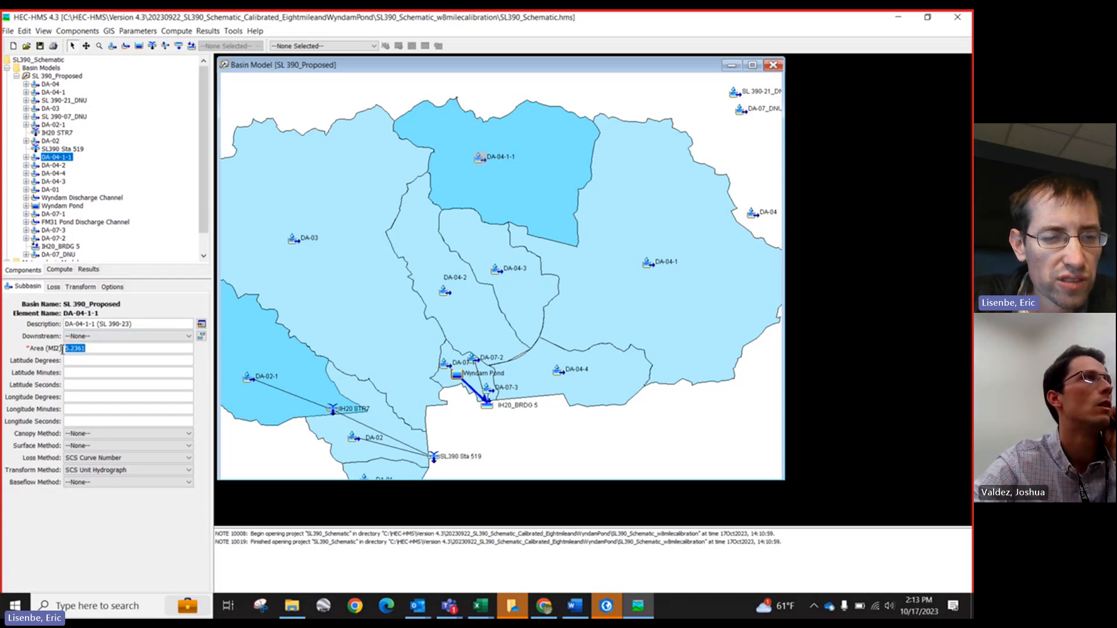
click(53, 288)
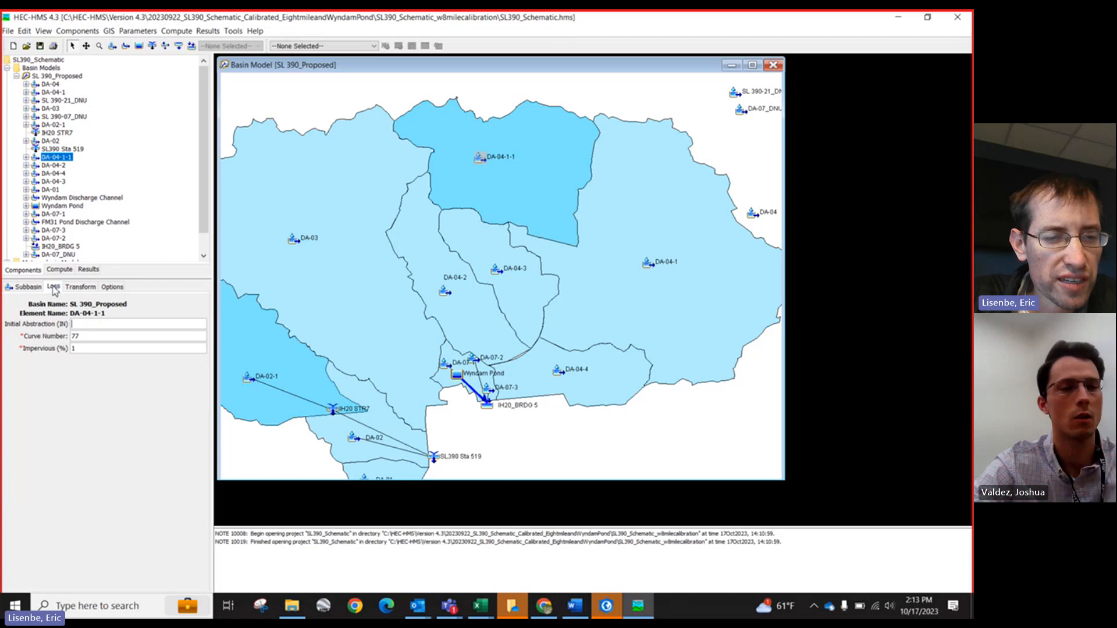
Step: Examine the curve number and impervious percentage fields of subbasin DA-04-1-1's loss parameters
click(85, 337)
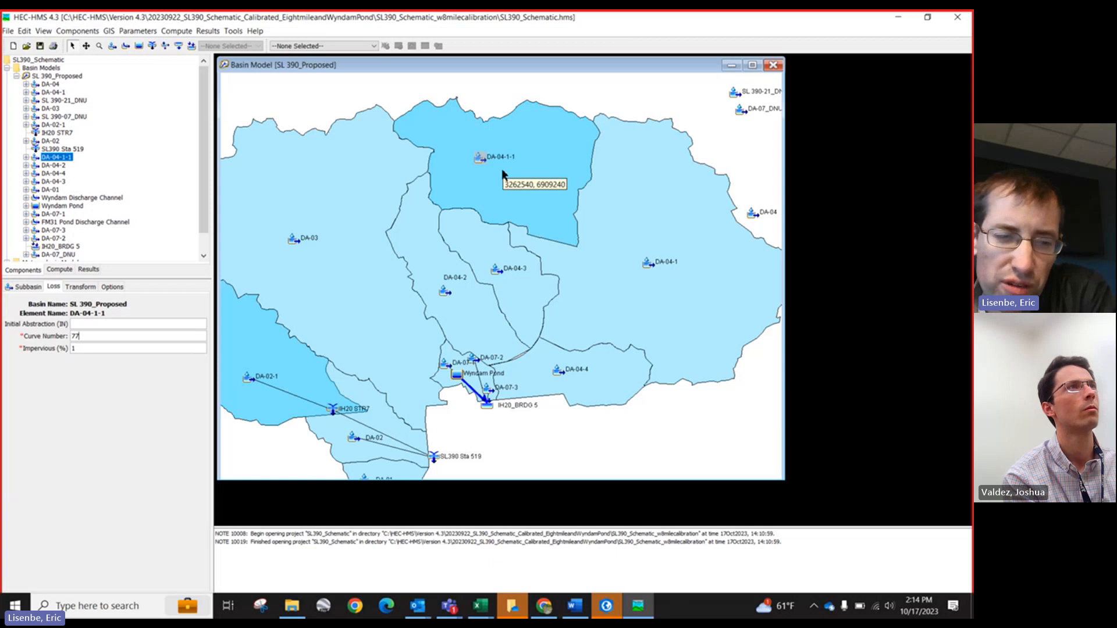
click(95, 339)
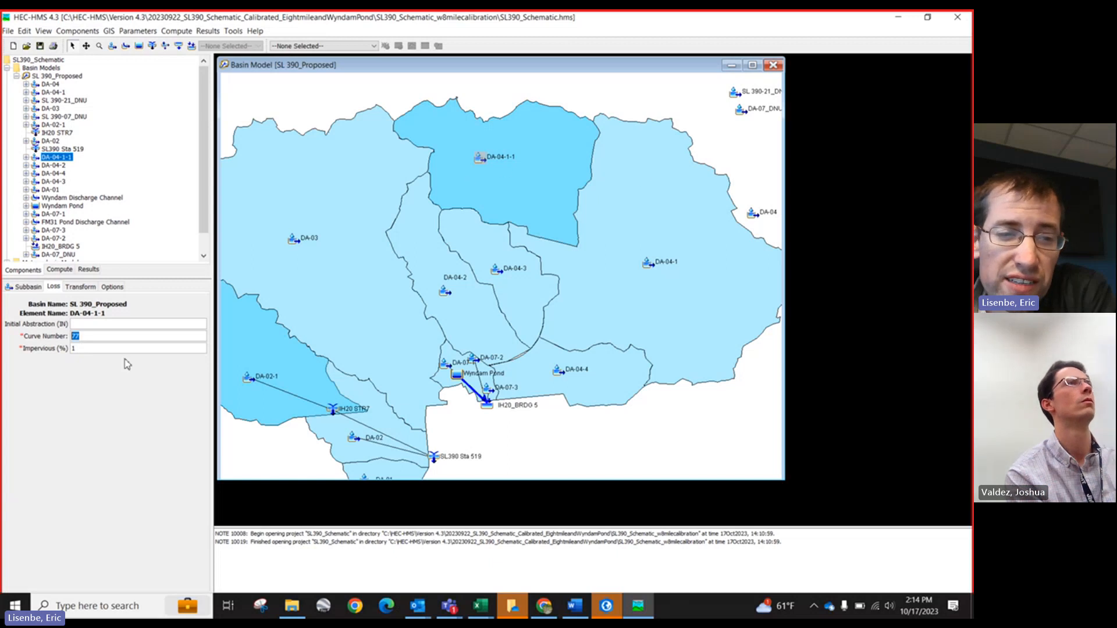
click(78, 349)
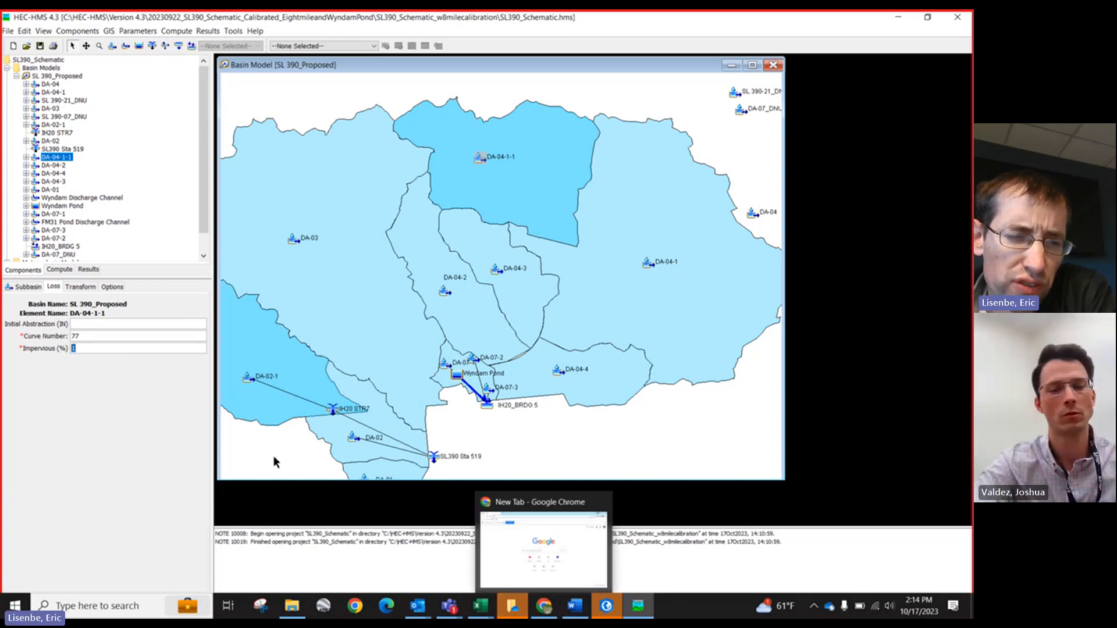
click(97, 348)
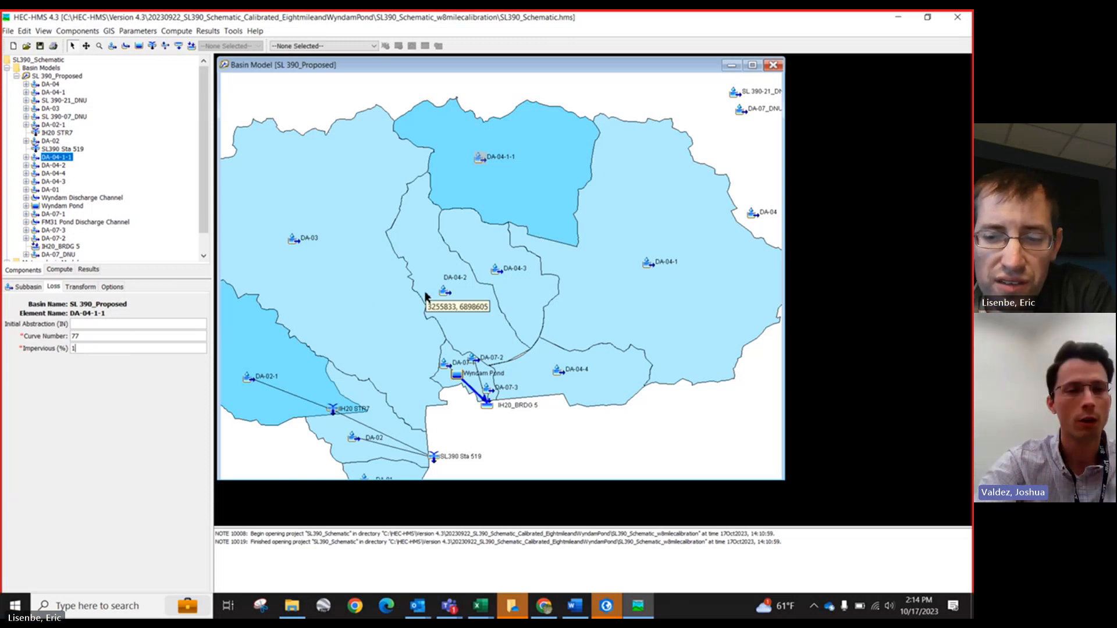
click(114, 339)
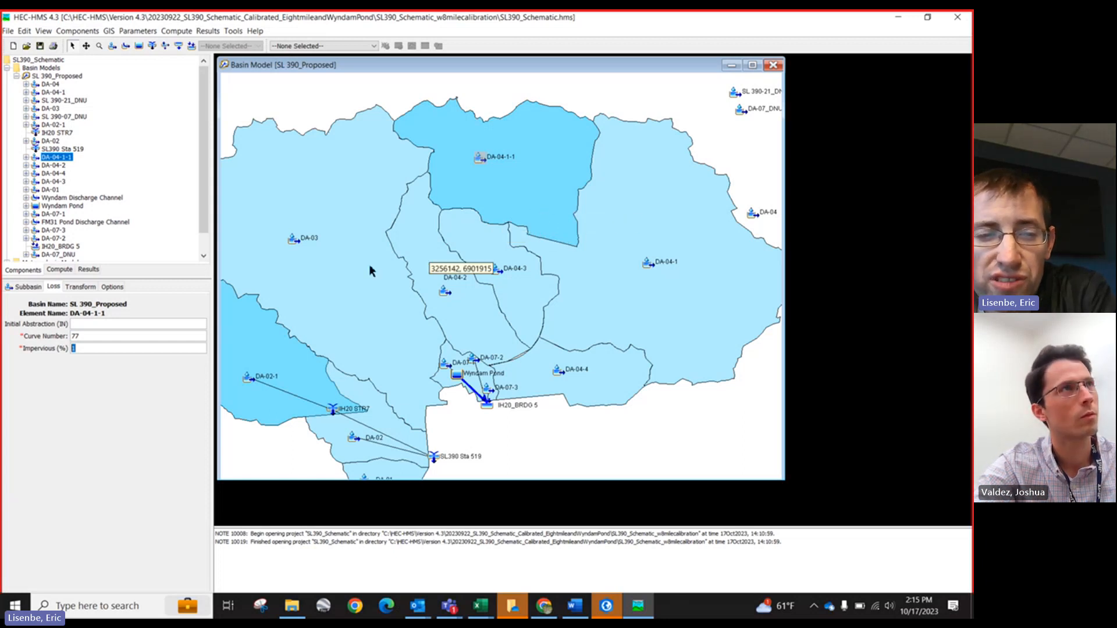
click(107, 332)
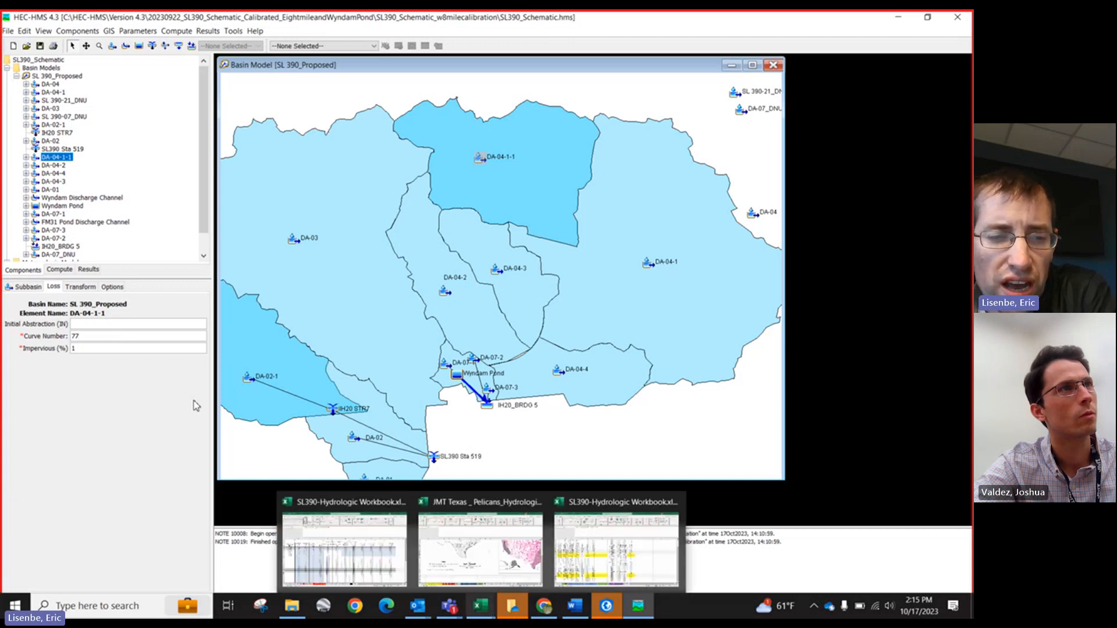
drag(111, 335, 37, 341)
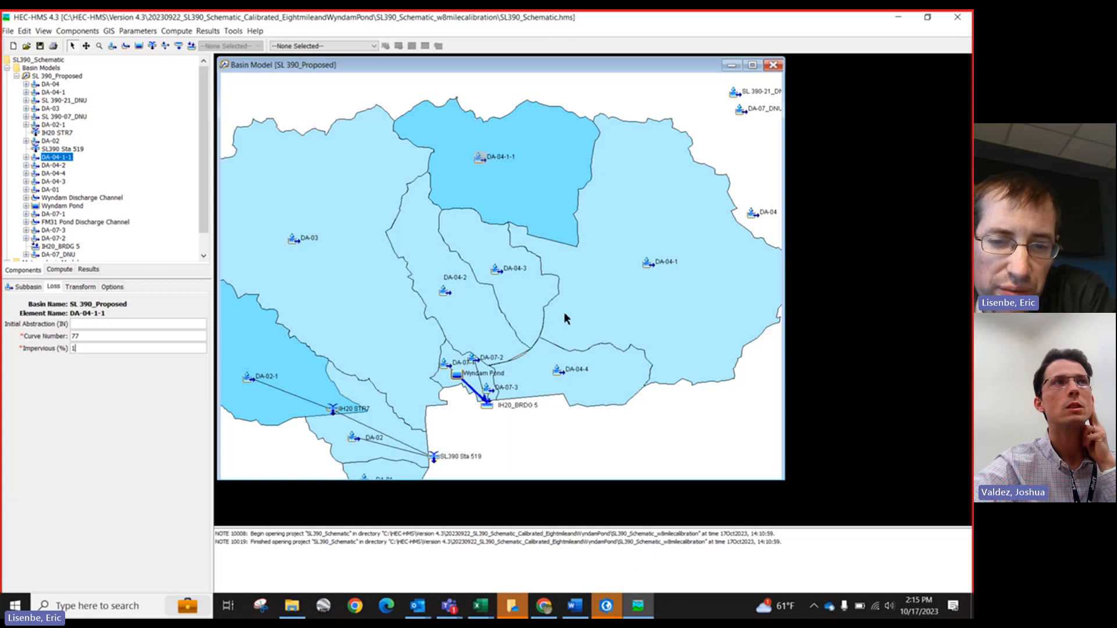
double_click(74, 337)
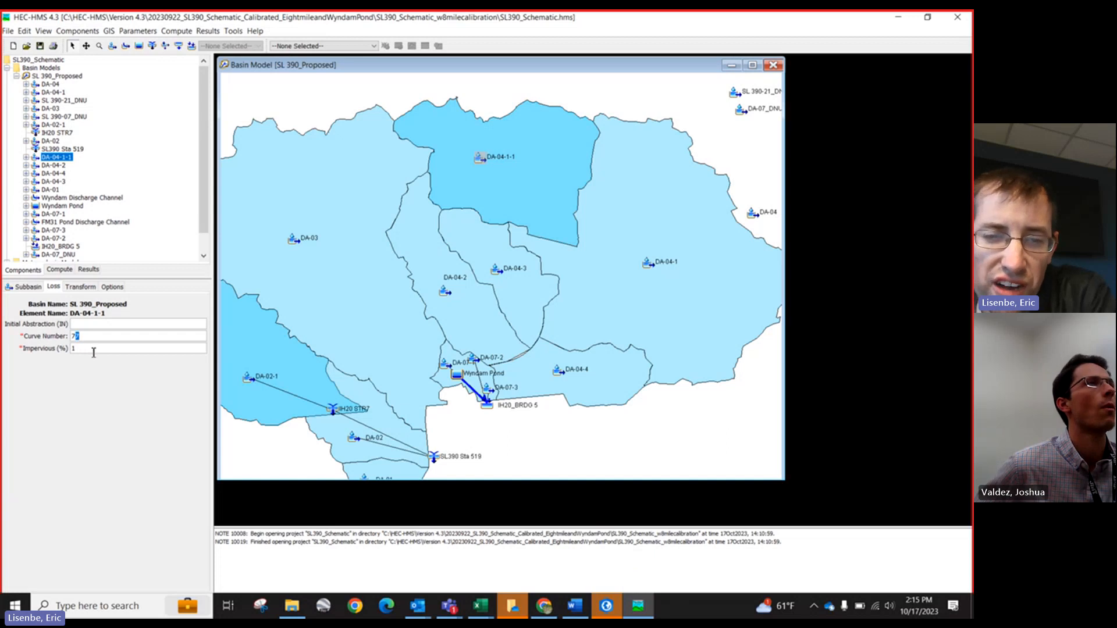
click(90, 347)
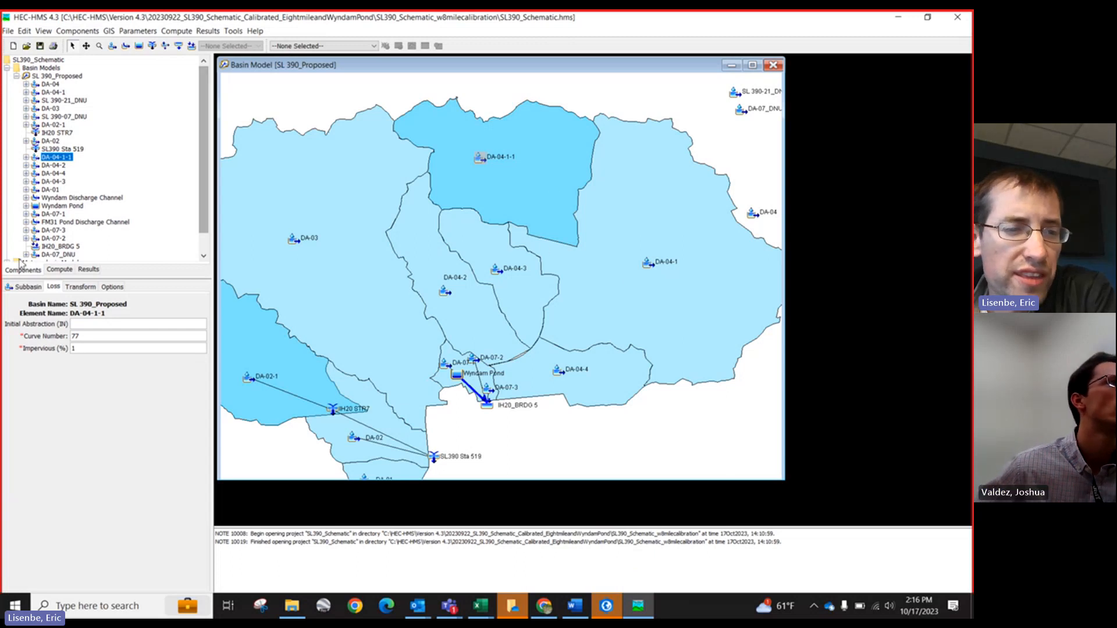
Step: Review subbasin DA-04-1-1's subbasin, loss, transform and options settings in turn
click(27, 286)
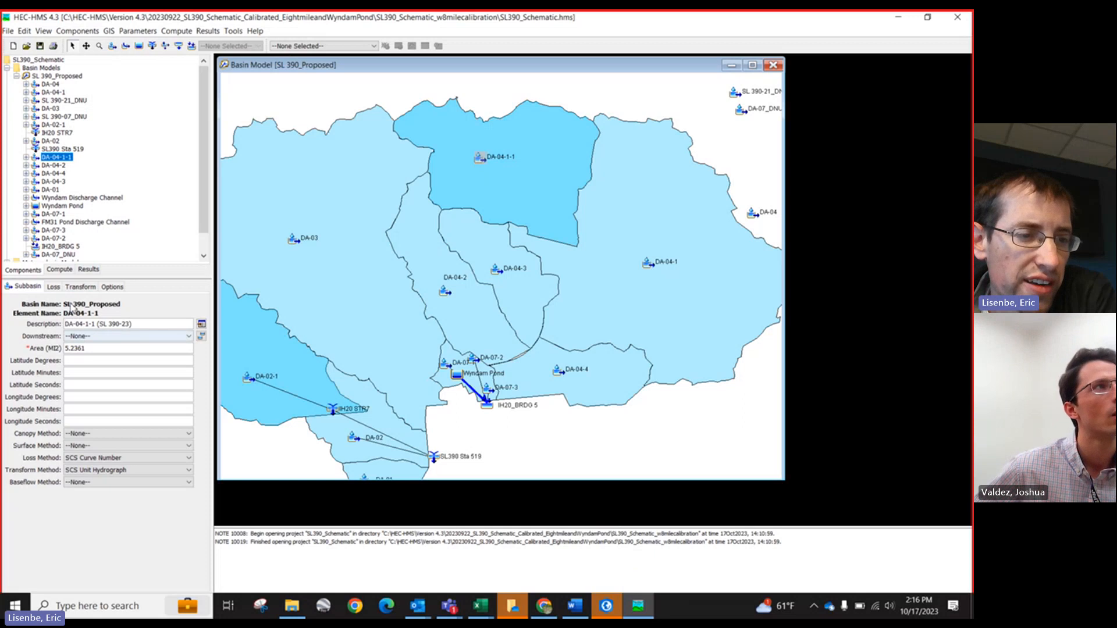
click(53, 287)
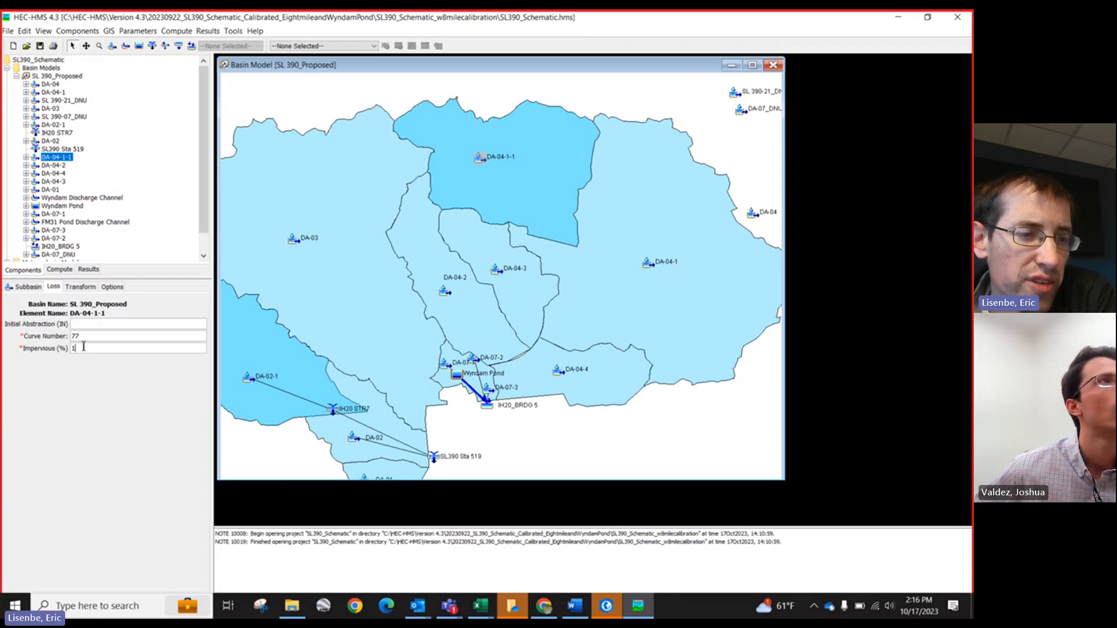
click(79, 287)
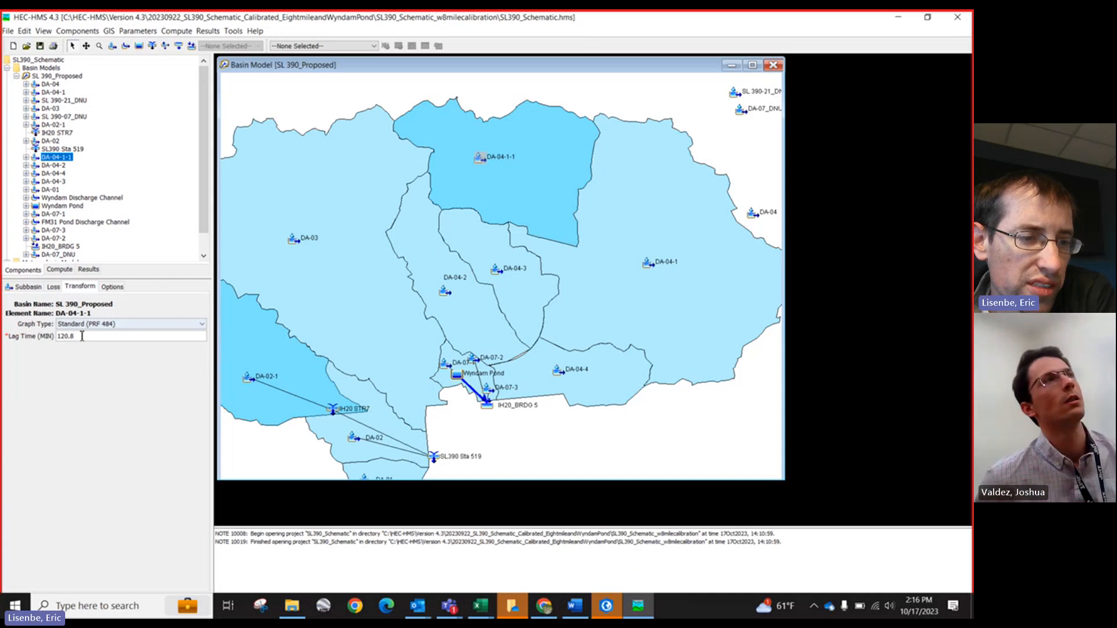
click(110, 289)
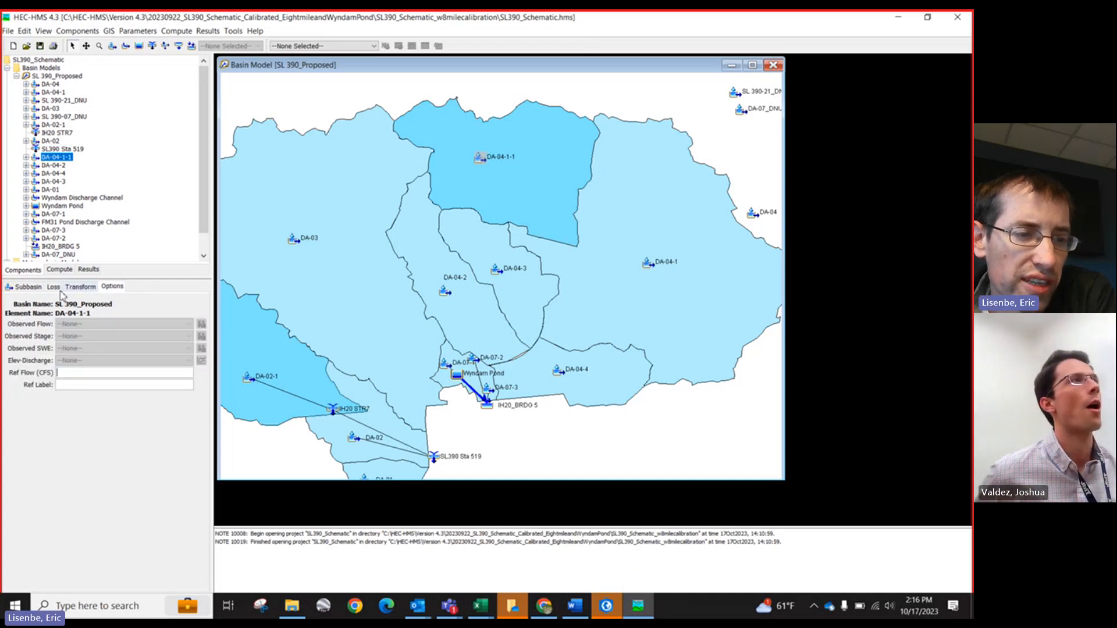
click(30, 289)
Step: Collapse the SL 390_Proposed basin model and expand the Meteorologic Models folder to view its storm models
click(17, 76)
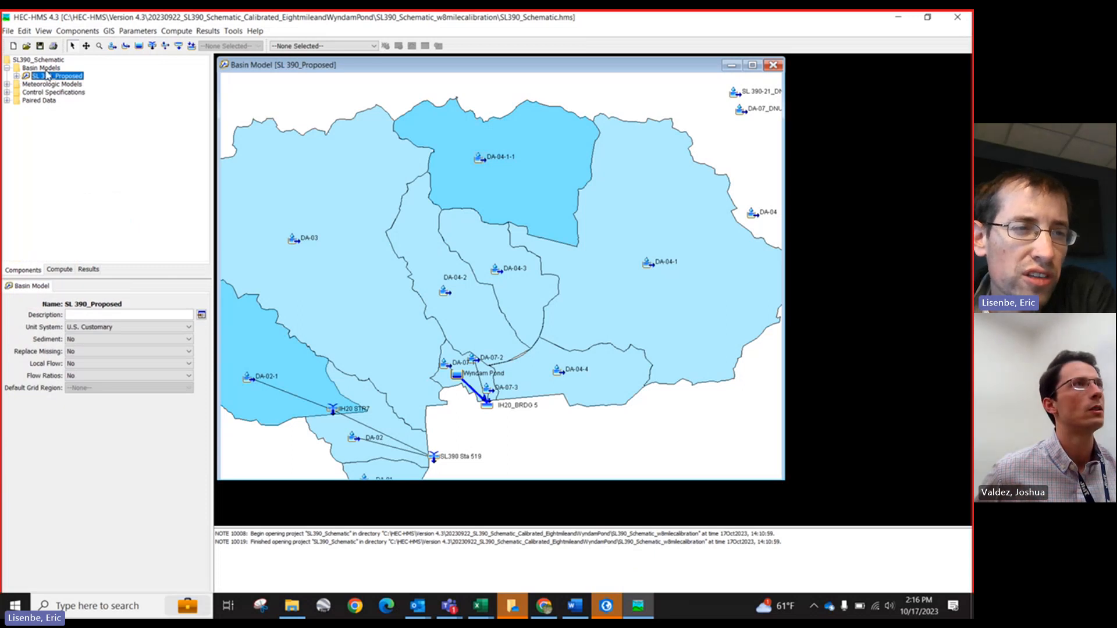
click(12, 85)
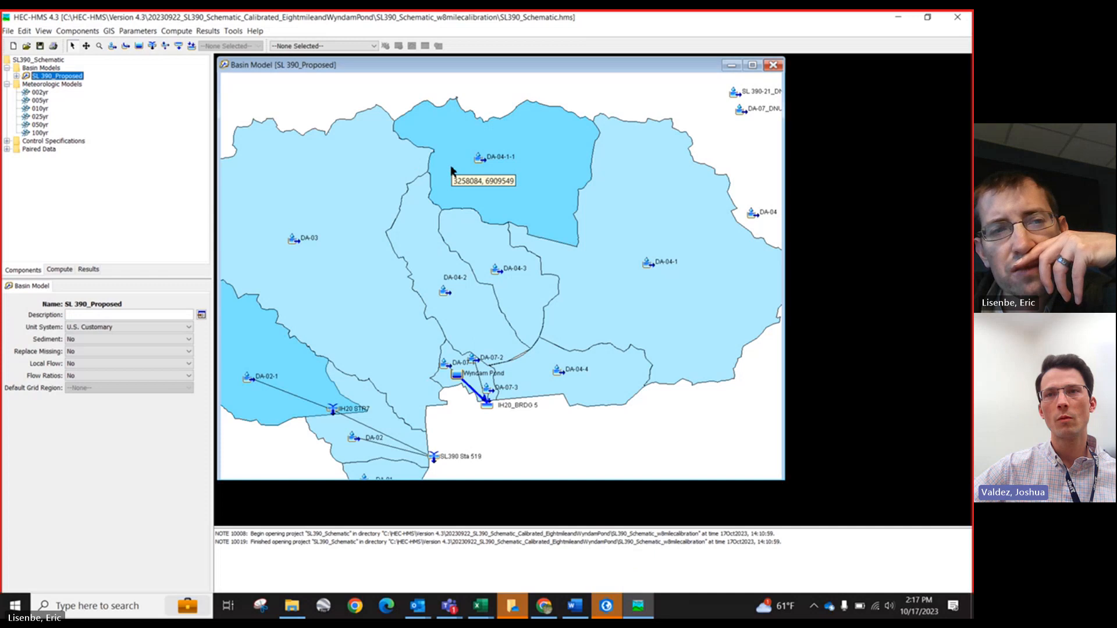
click(49, 69)
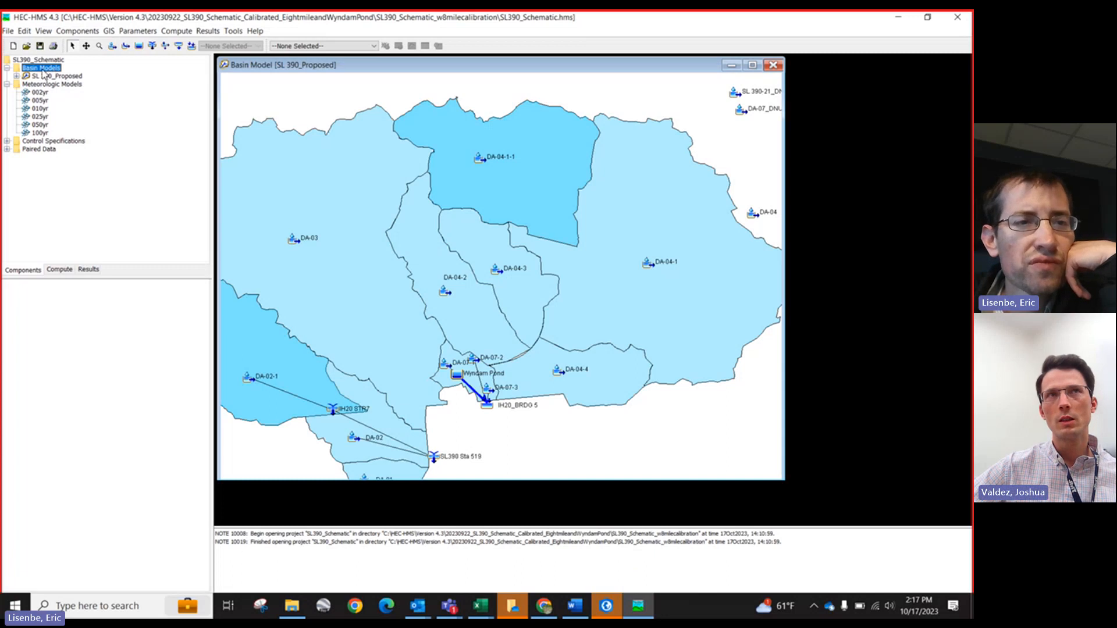
click(49, 85)
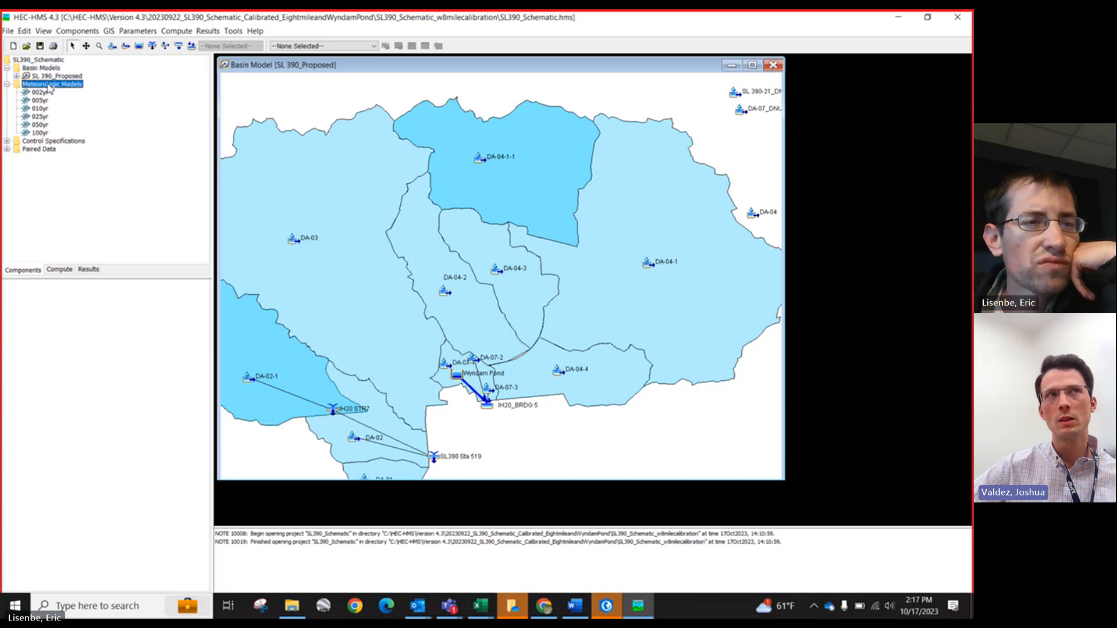
Step: Create a new basin model named junk
click(42, 69)
click(78, 31)
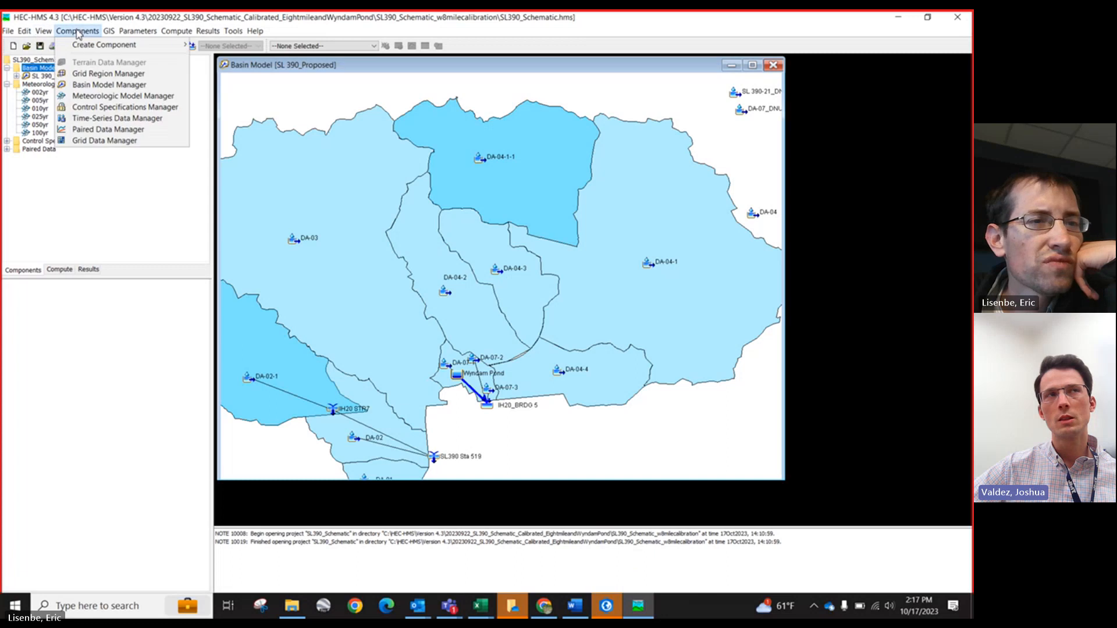
mouse_move(79, 51)
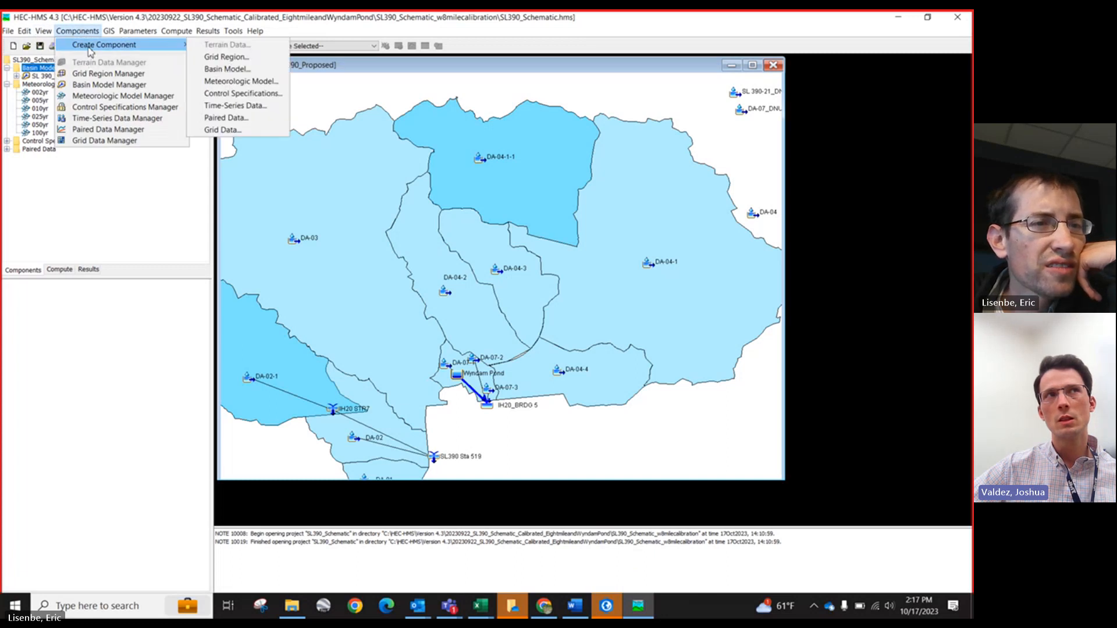
click(216, 69)
text(junk)
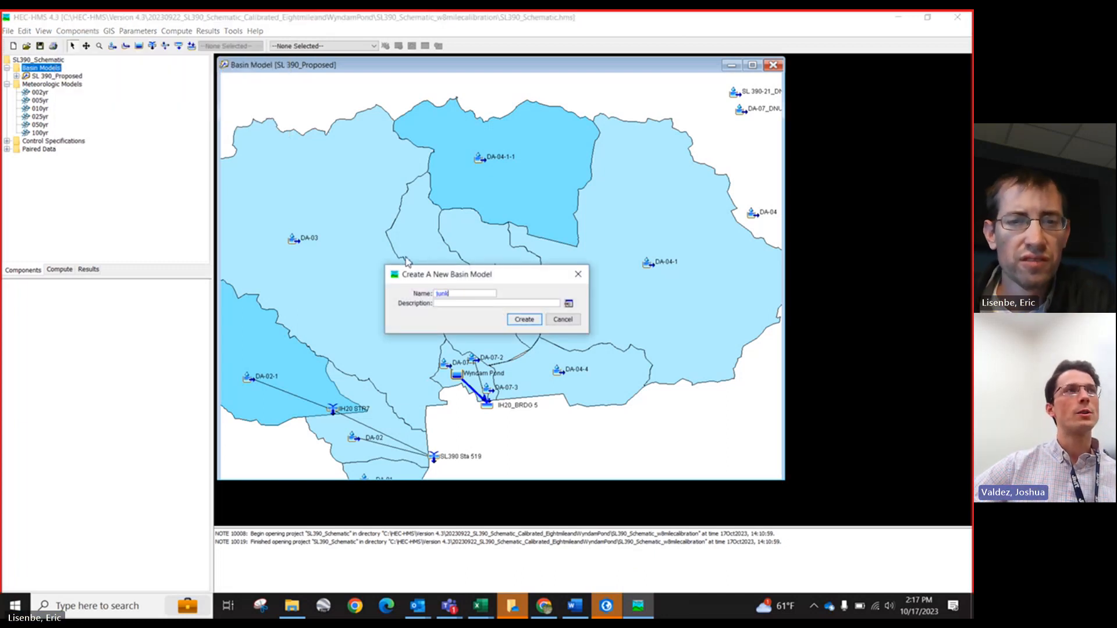
click(513, 319)
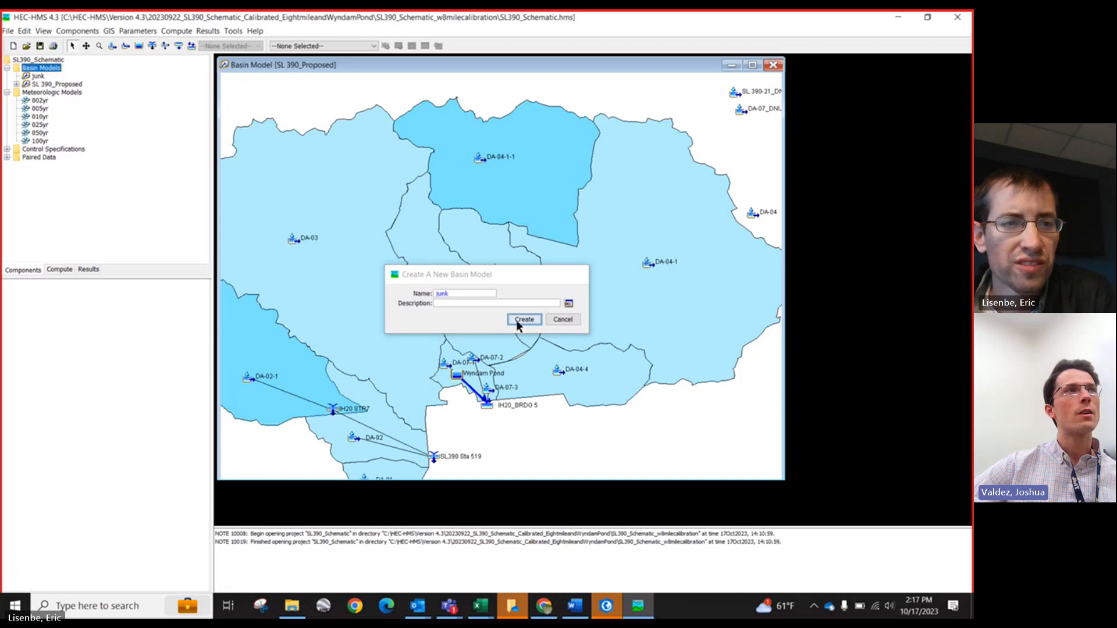
Step: Open the junk basin model, place three subbasin elements on its map, and select the first subbasin to show its properties
click(39, 77)
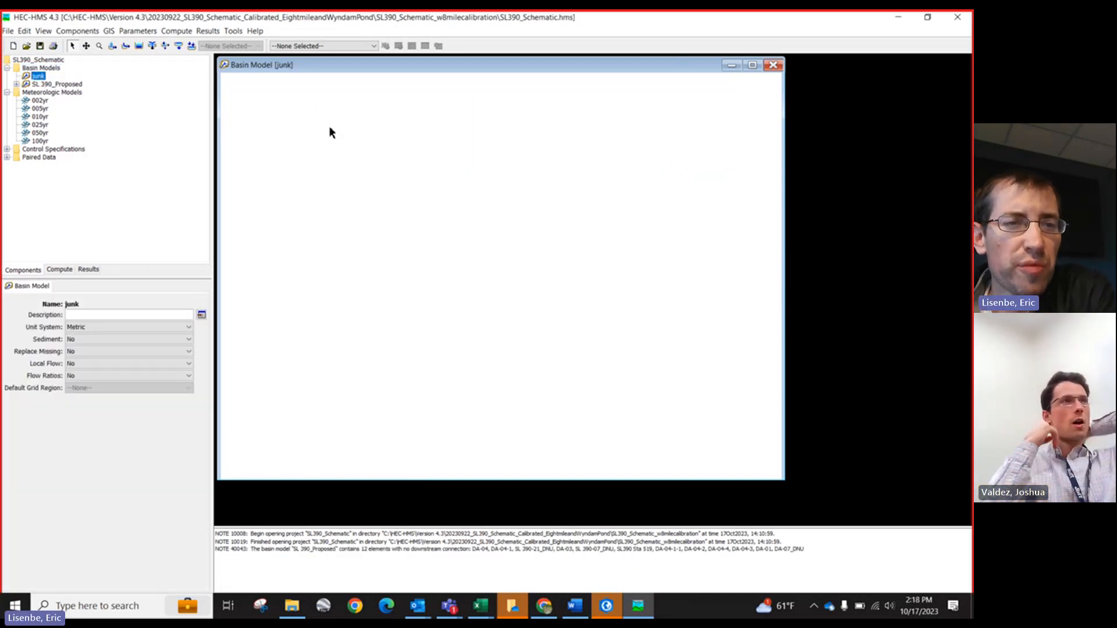
click(114, 49)
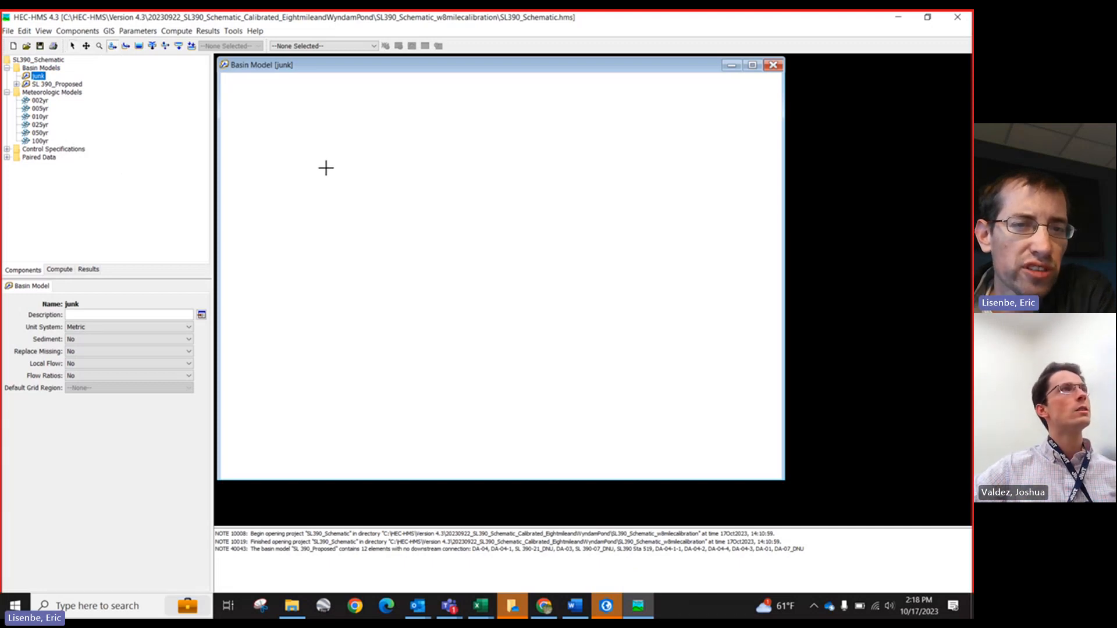
click(324, 167)
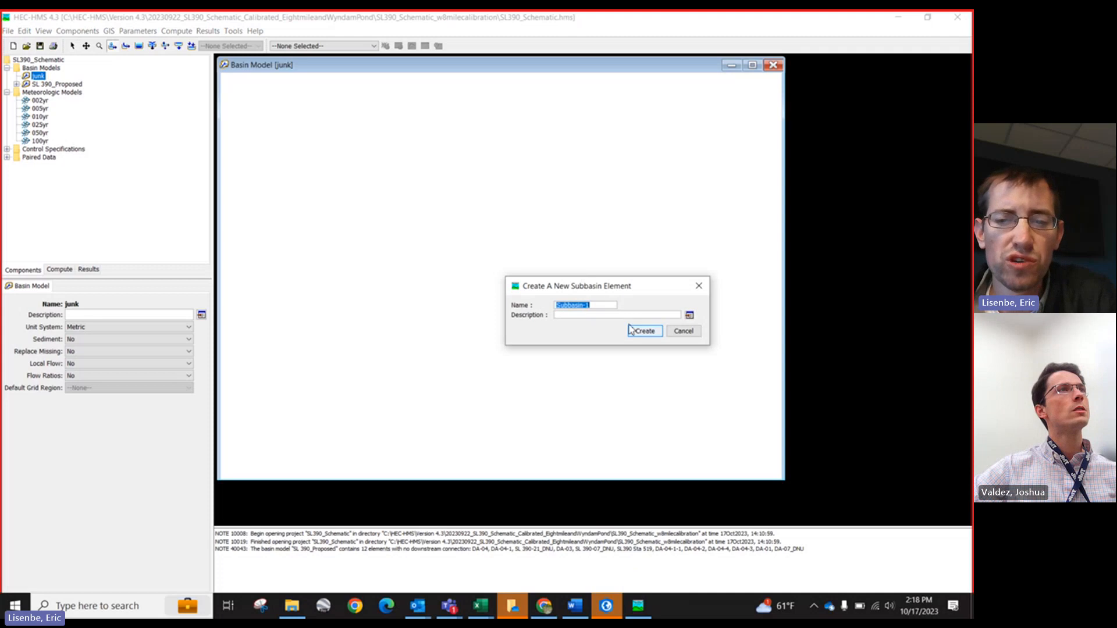
click(645, 331)
click(528, 160)
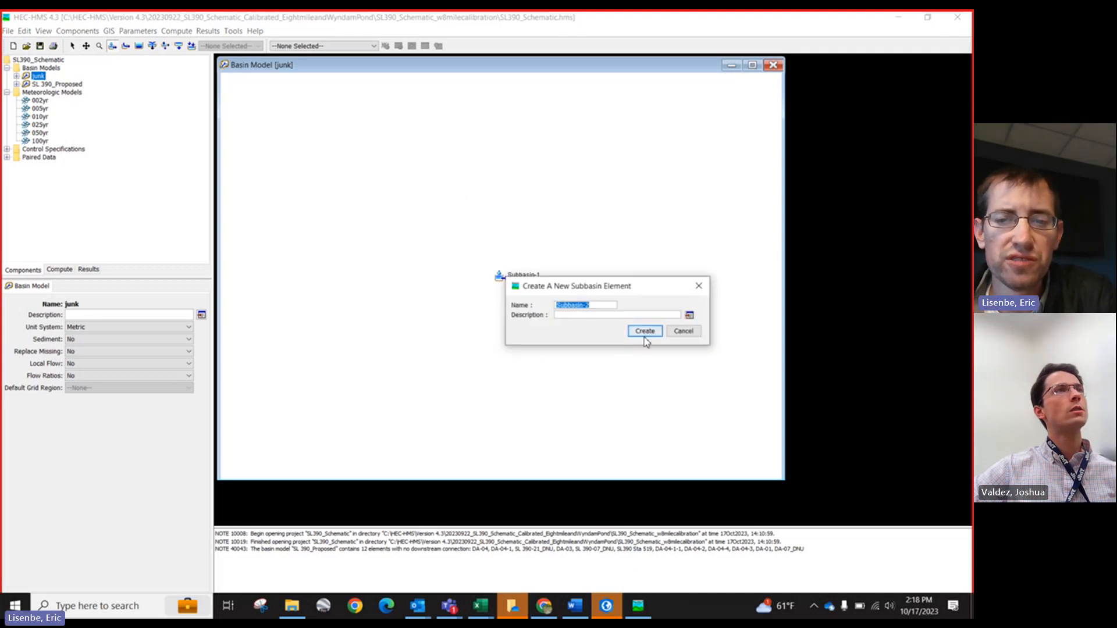
click(644, 331)
click(662, 234)
click(644, 331)
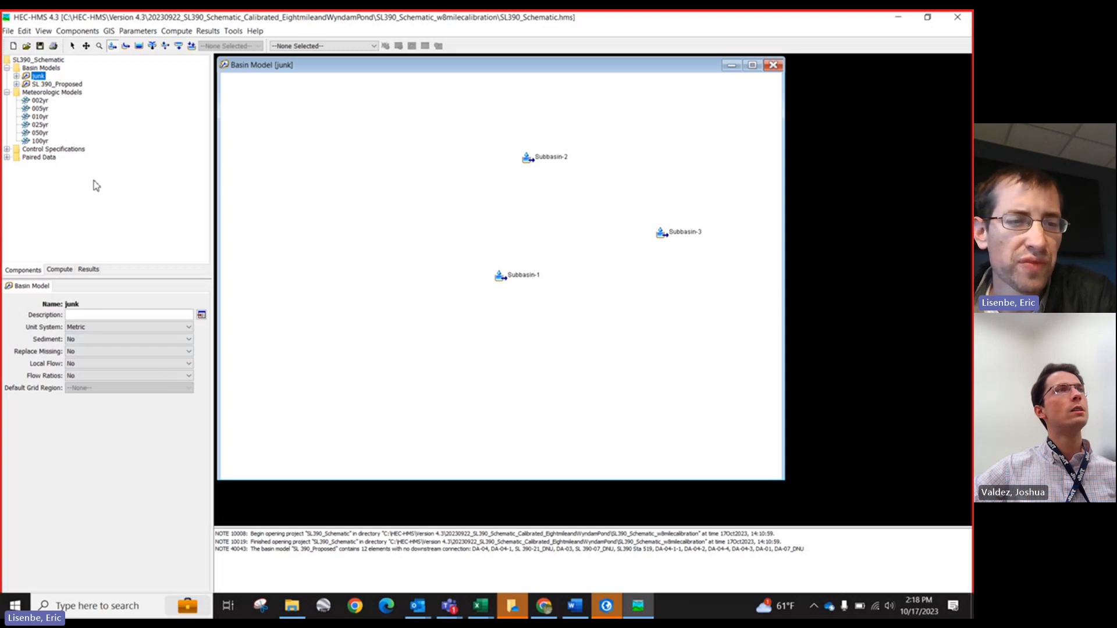
click(72, 46)
click(501, 277)
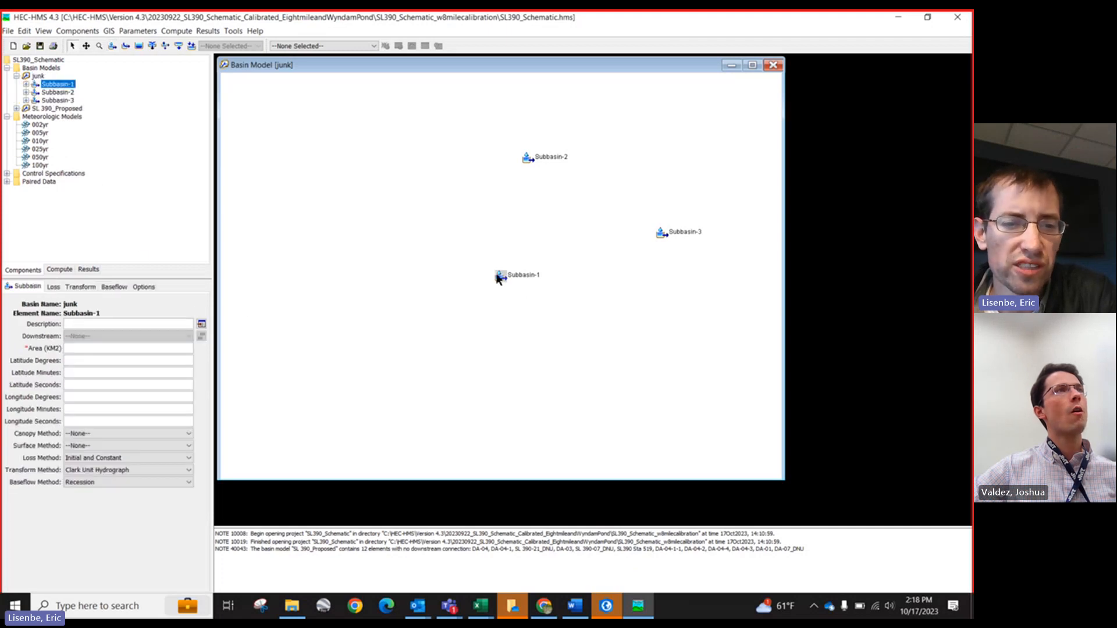
click(95, 349)
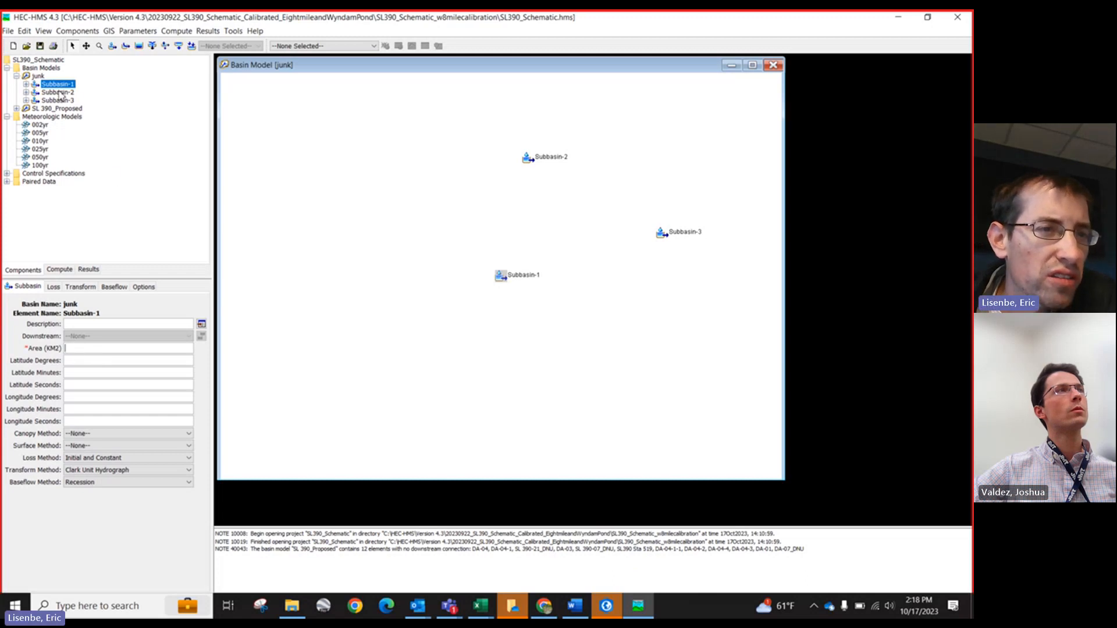
Step: Delete the junk basin model
click(38, 76)
right_click(37, 77)
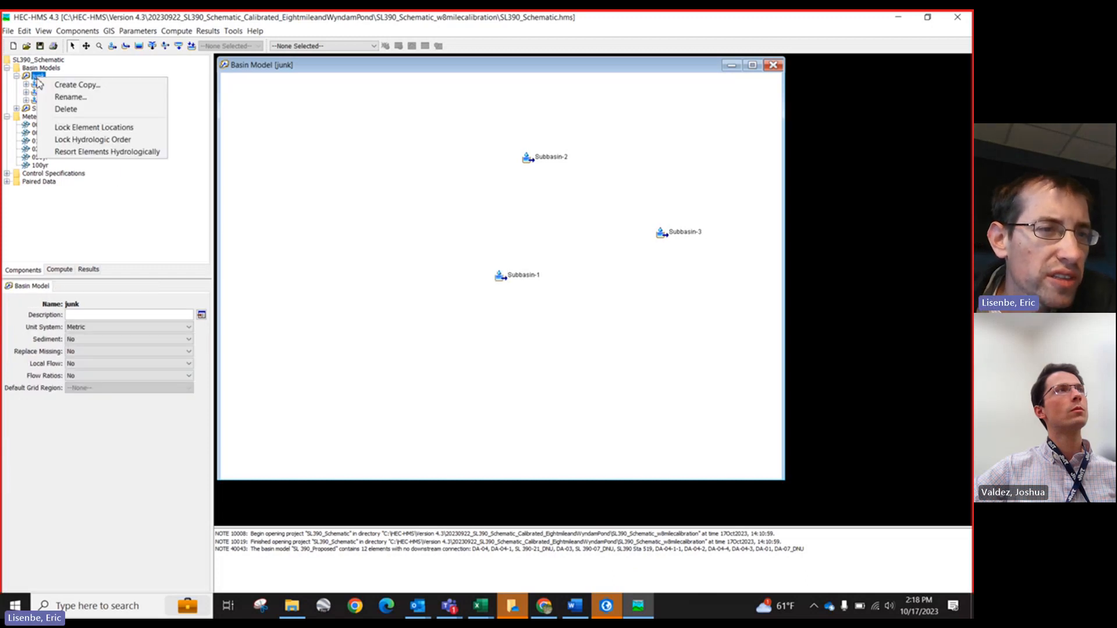
click(62, 107)
click(82, 339)
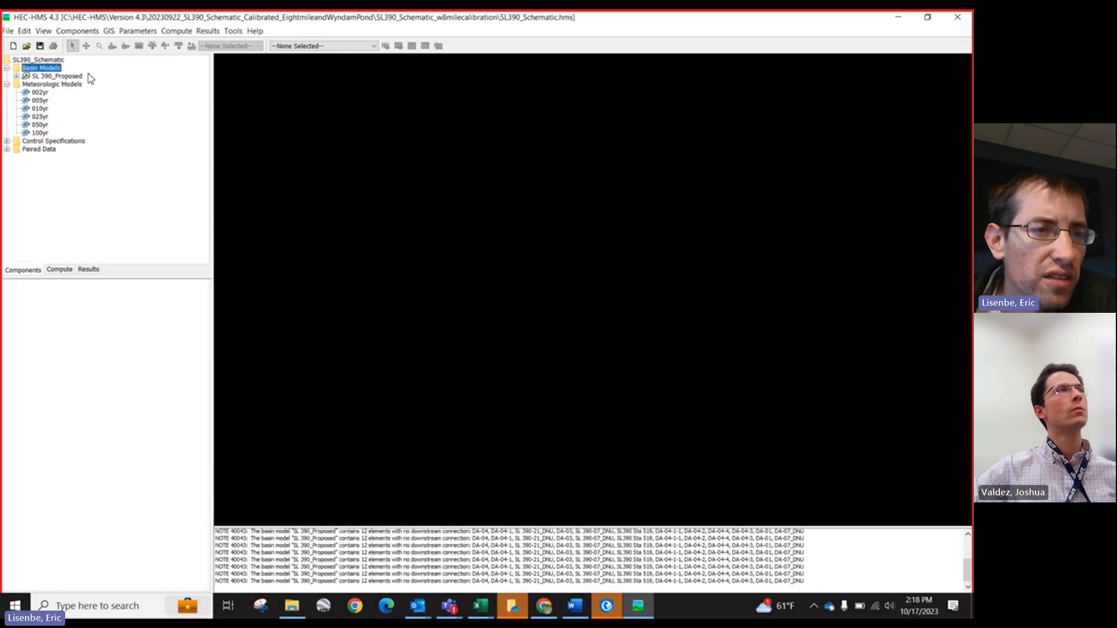
Step: Create a new basin model named Basin 1 through the basin model manager and set its unit system to U.S. Customary
click(78, 31)
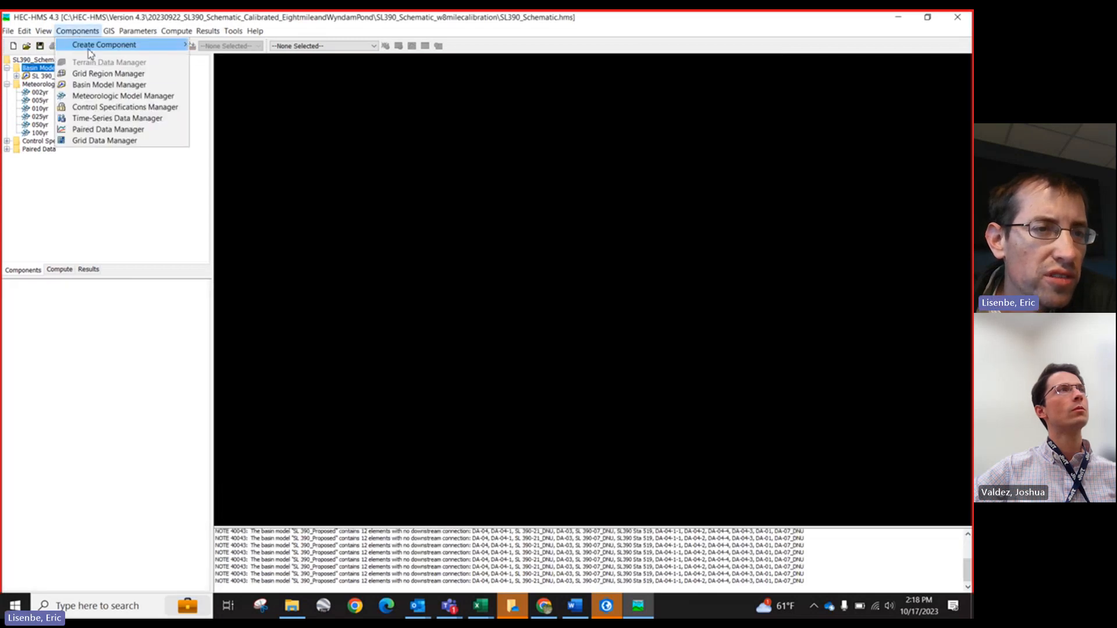
click(100, 85)
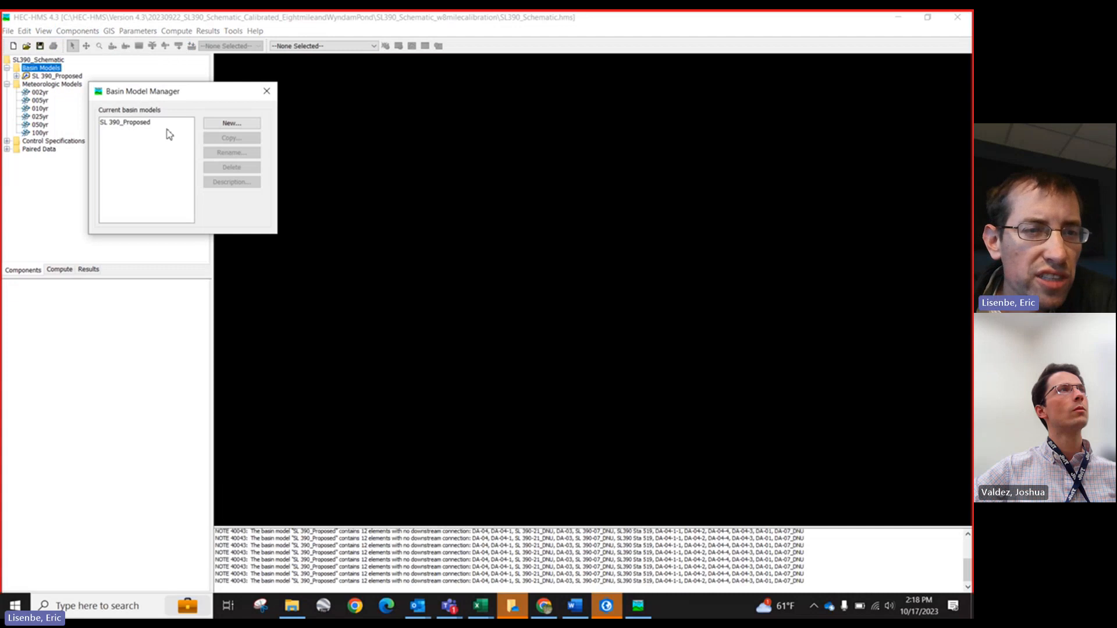
click(232, 123)
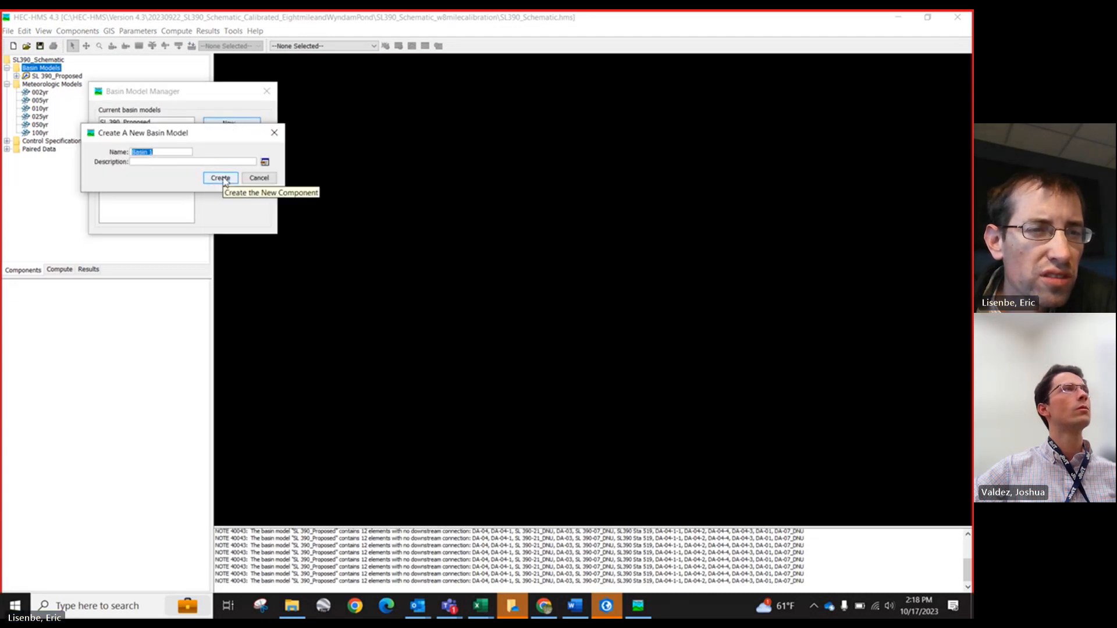
click(265, 162)
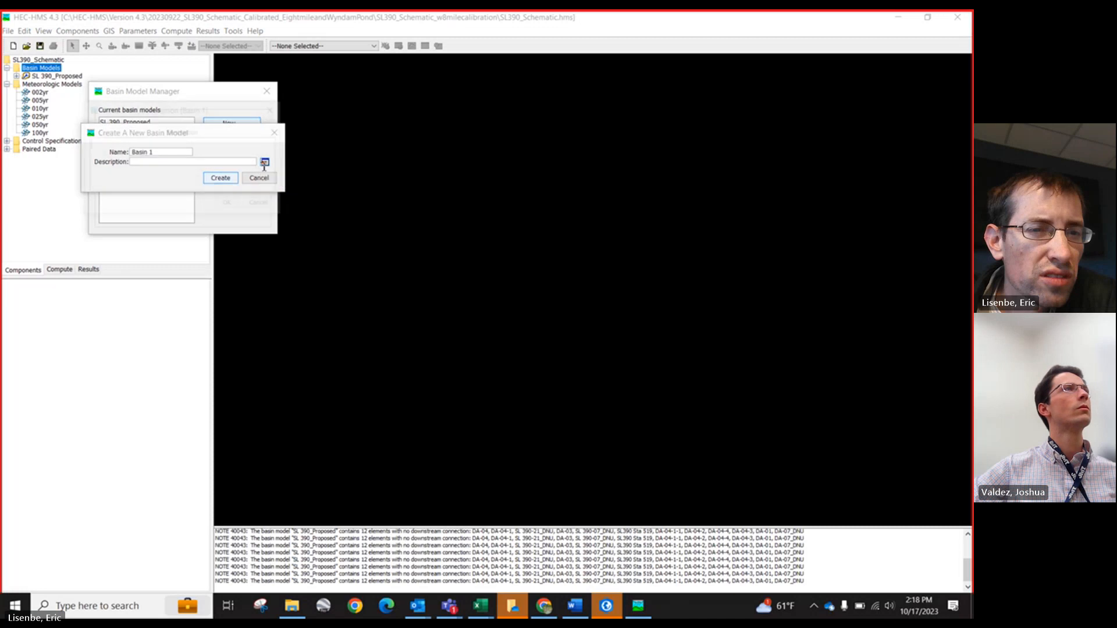
click(267, 206)
click(225, 179)
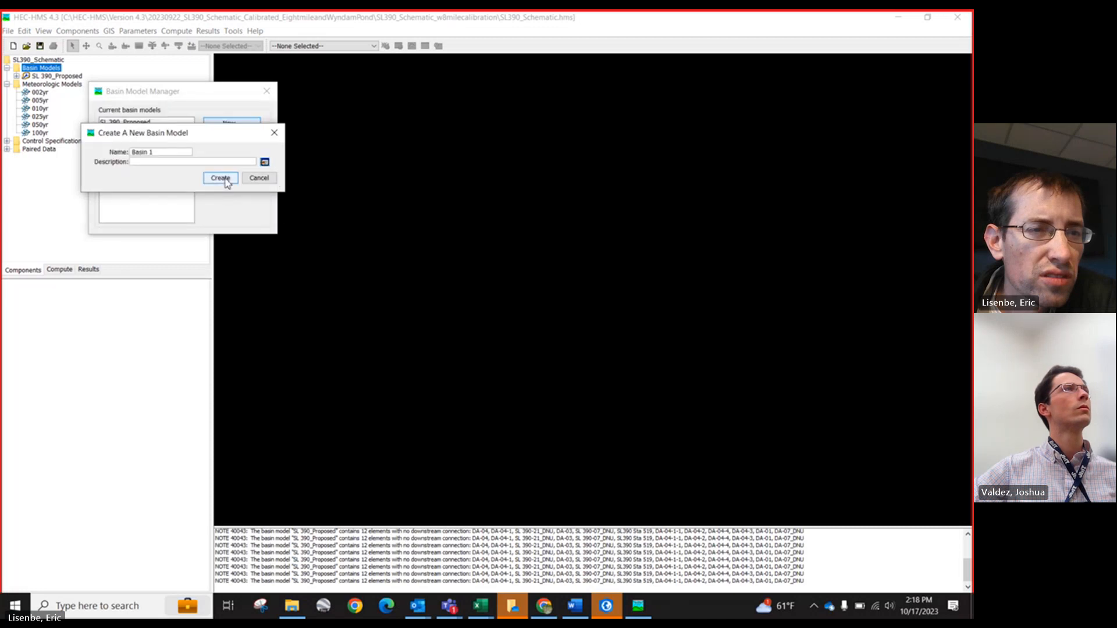
click(266, 91)
click(87, 327)
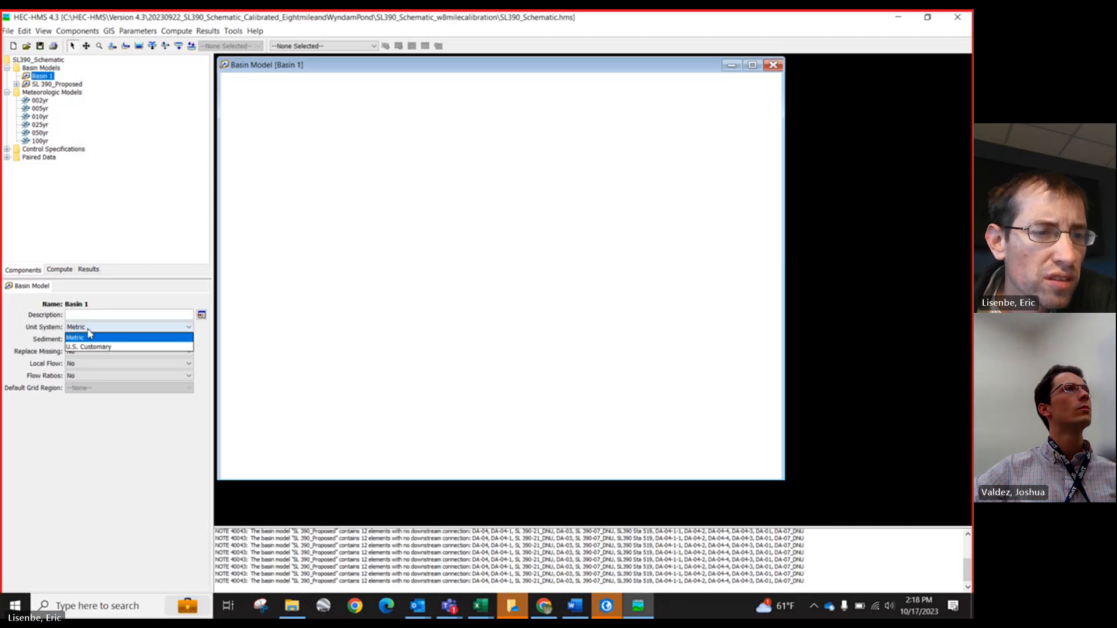
click(95, 345)
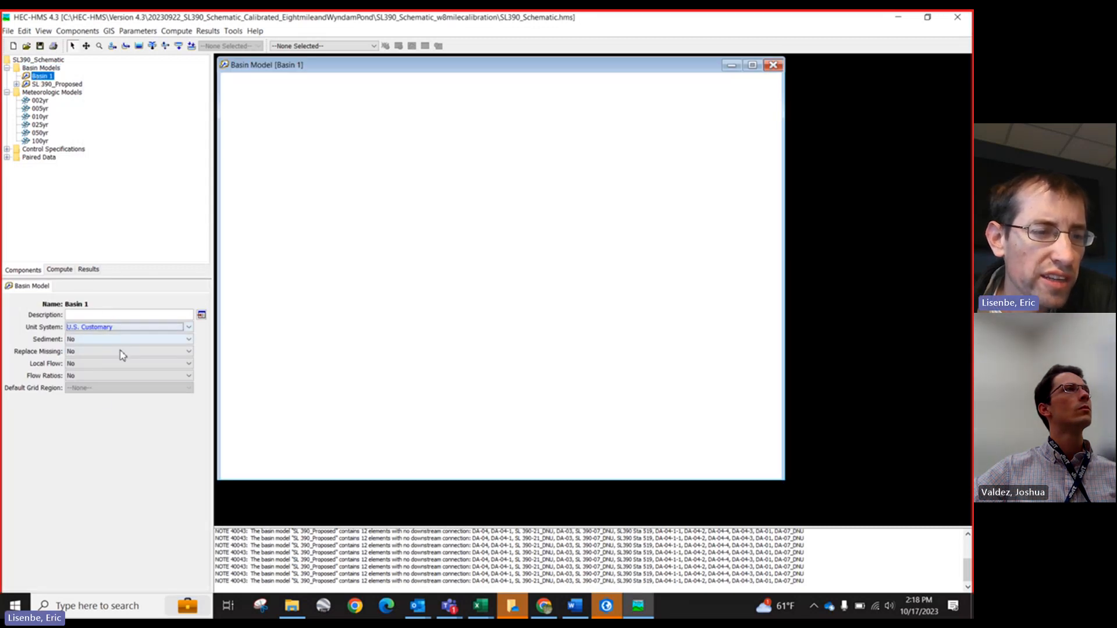
Step: Place two subbasin elements on the Basin 1 map
click(125, 46)
click(291, 132)
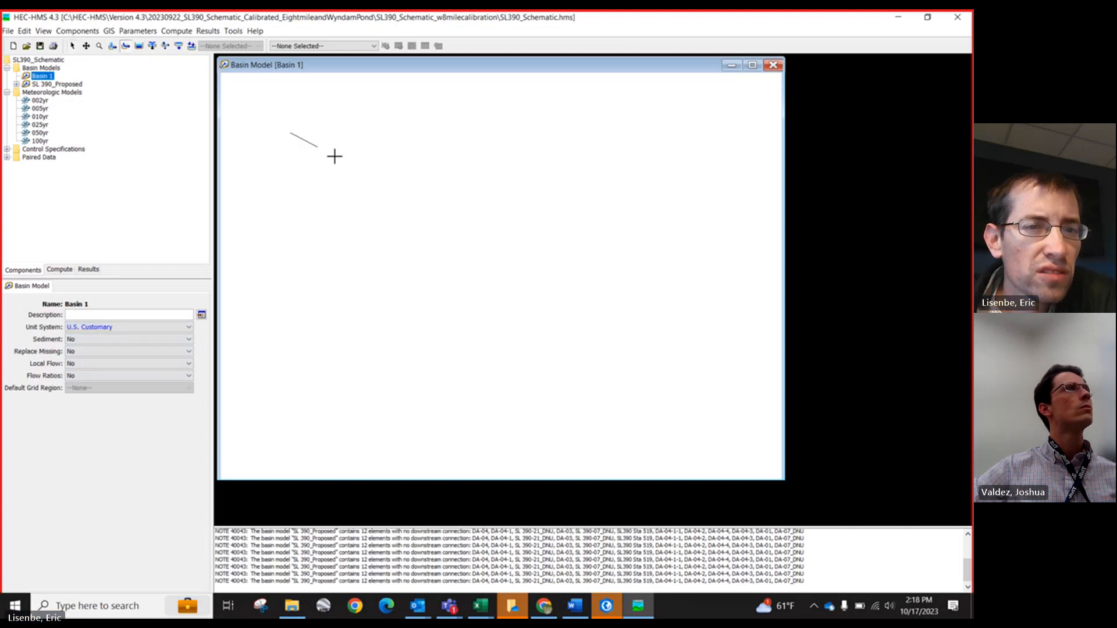
click(281, 137)
click(112, 46)
click(384, 162)
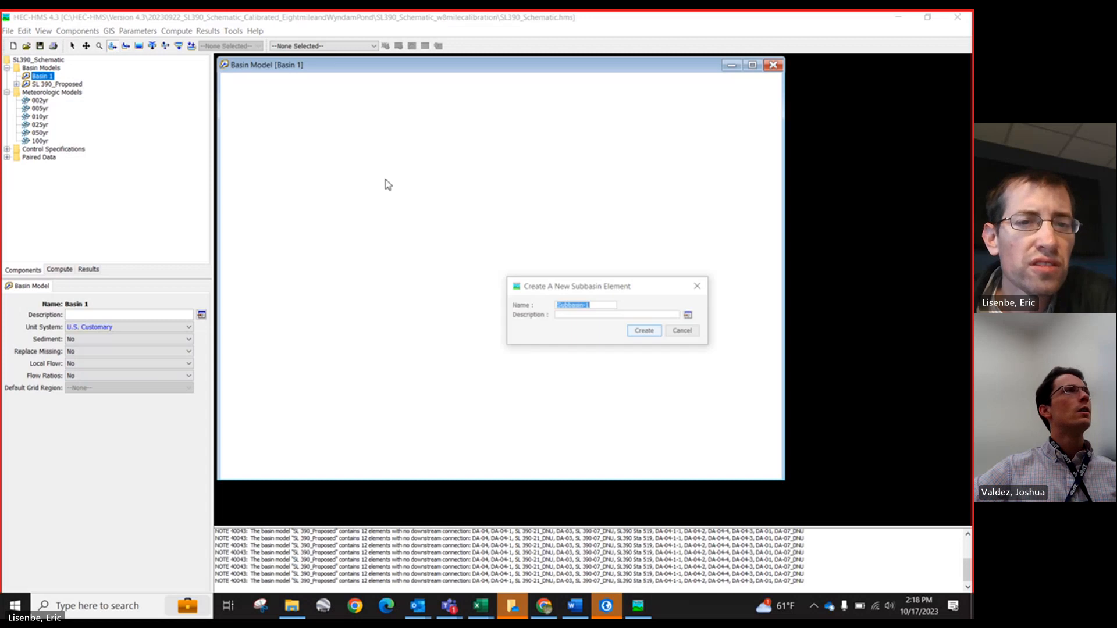
click(632, 331)
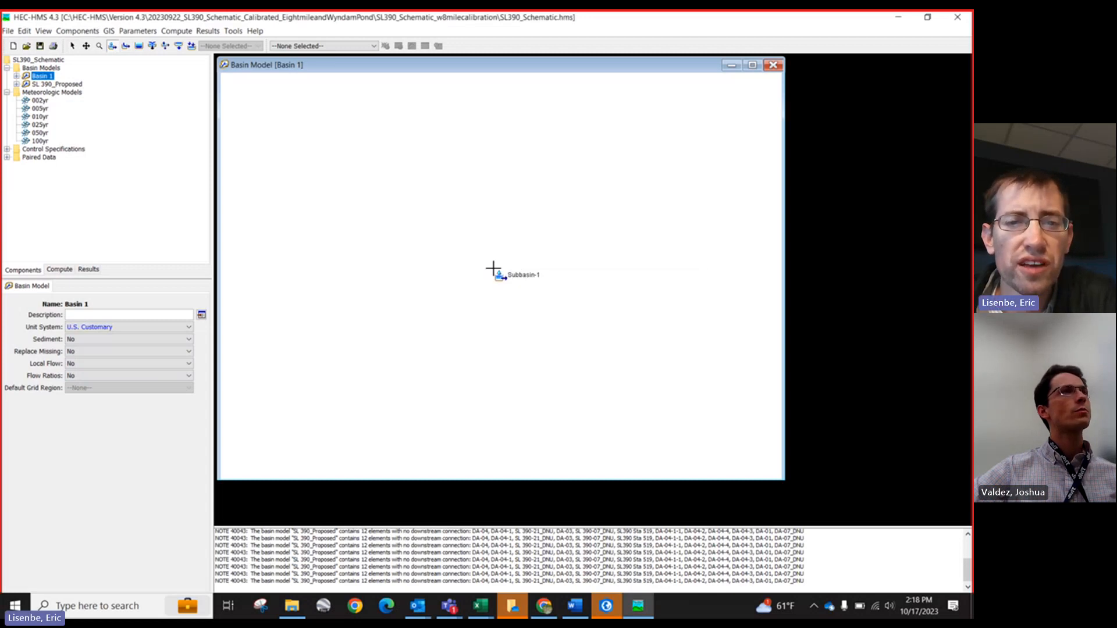
click(576, 224)
click(643, 330)
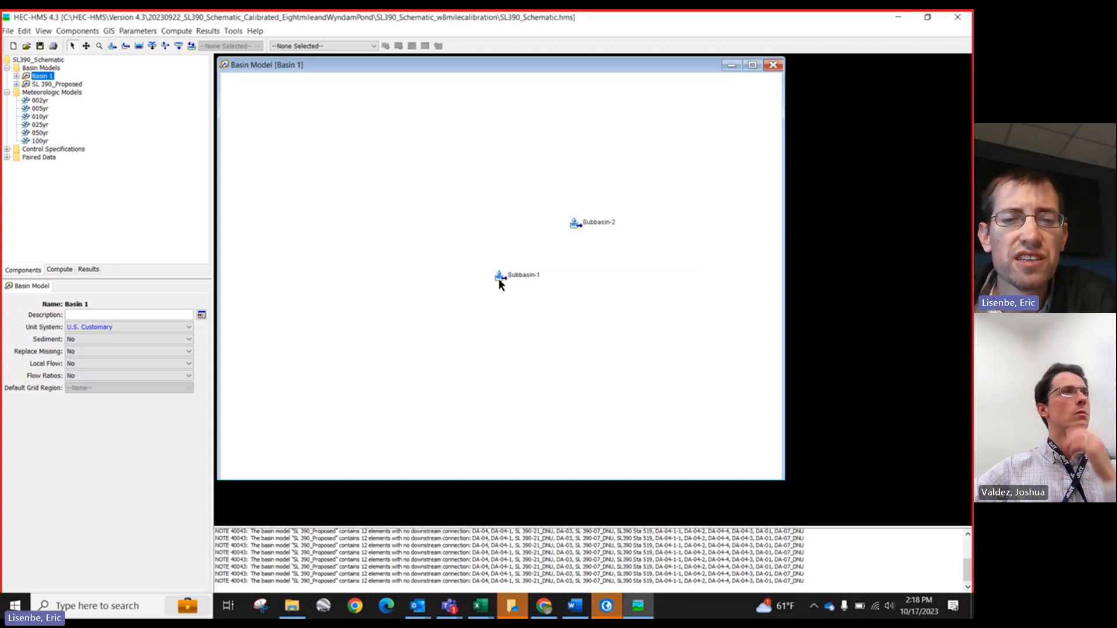
Step: Set Subbasin-2's loss constant rate to 77 and its impervious percentage to 5
click(500, 277)
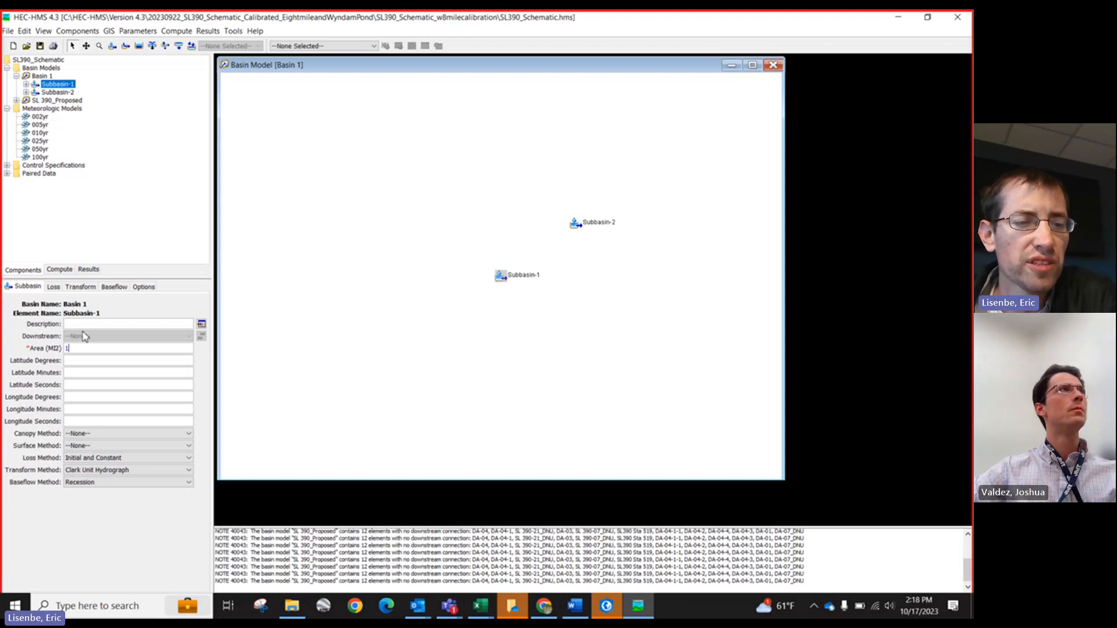
click(576, 223)
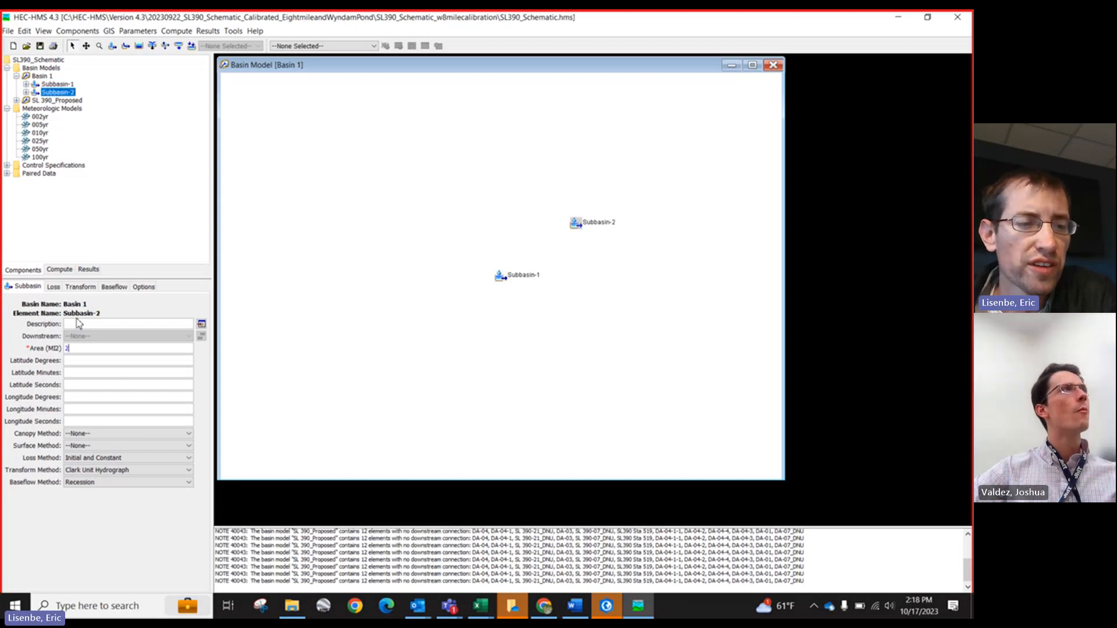
click(53, 288)
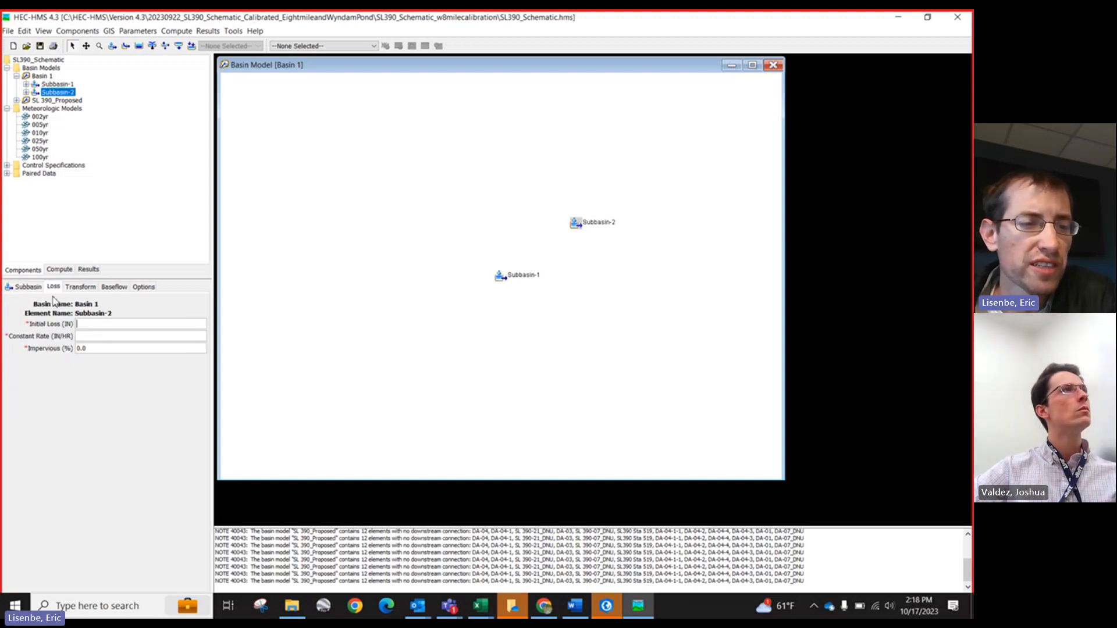
click(92, 341)
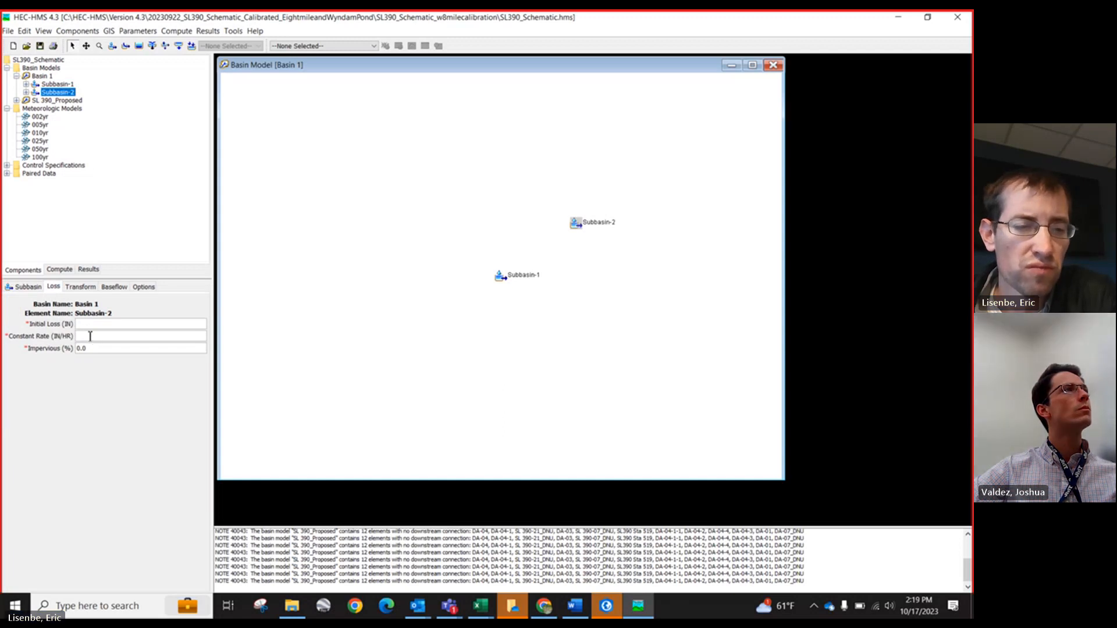
text(77)
drag(83, 349, 71, 350)
text(5)
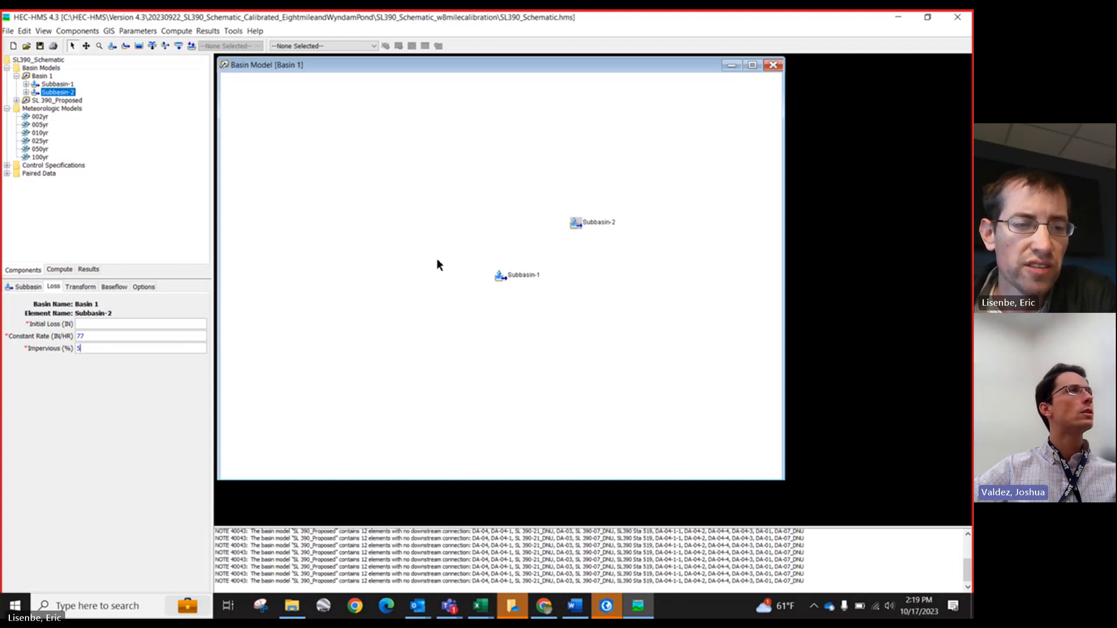
Step: Open Subbasin-1's element editor and set its loss method to SCS Curve Number and transform method to SCS Unit Hydrograph
click(499, 276)
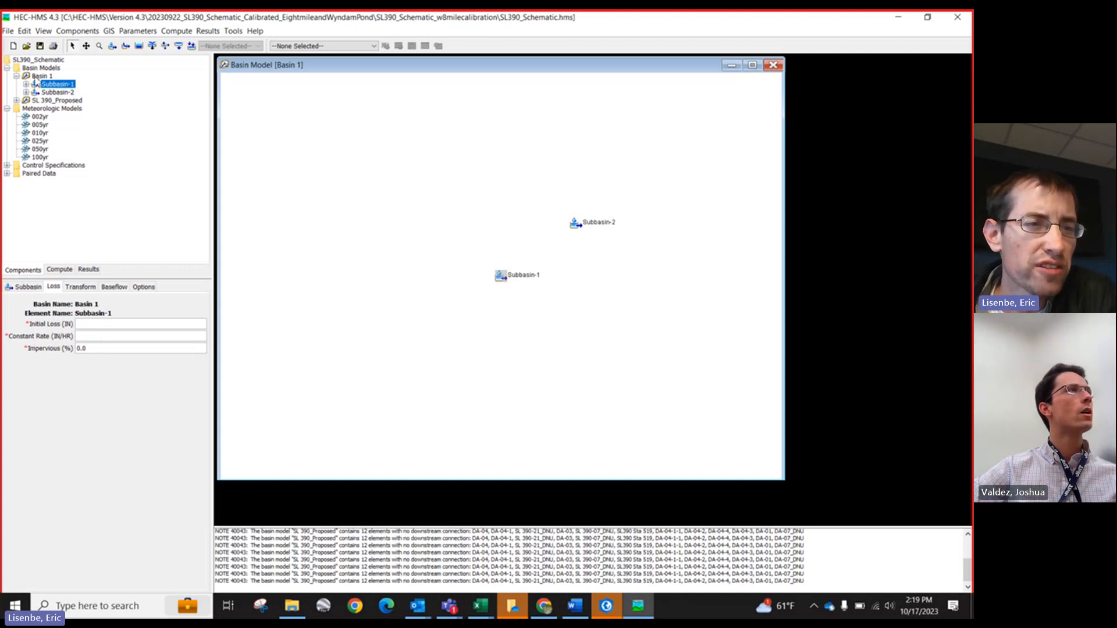
double_click(498, 279)
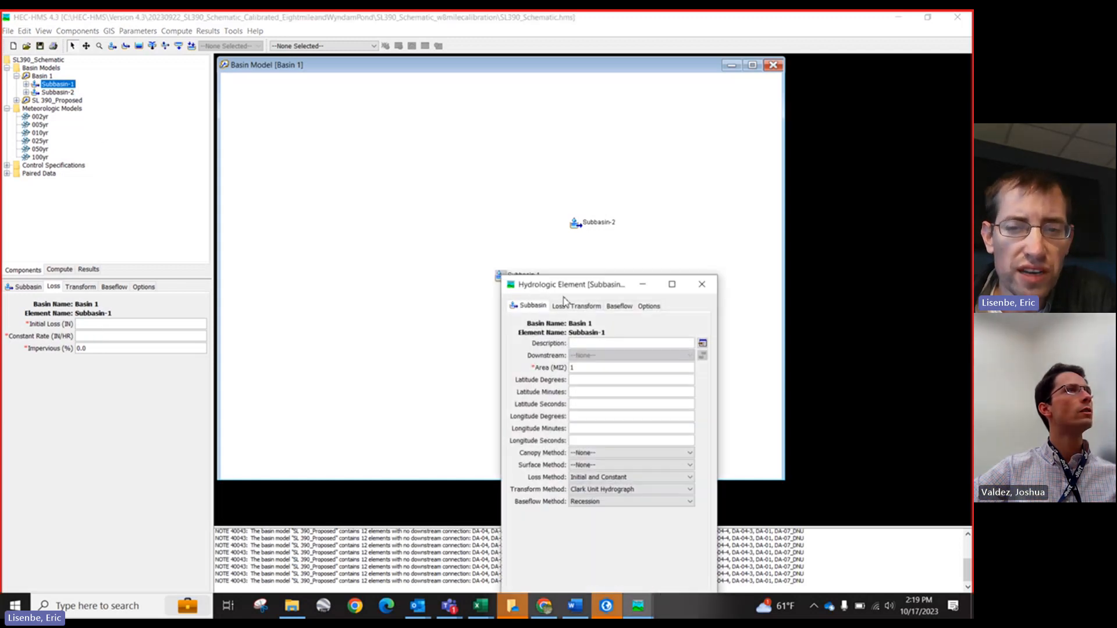
drag(545, 284, 384, 172)
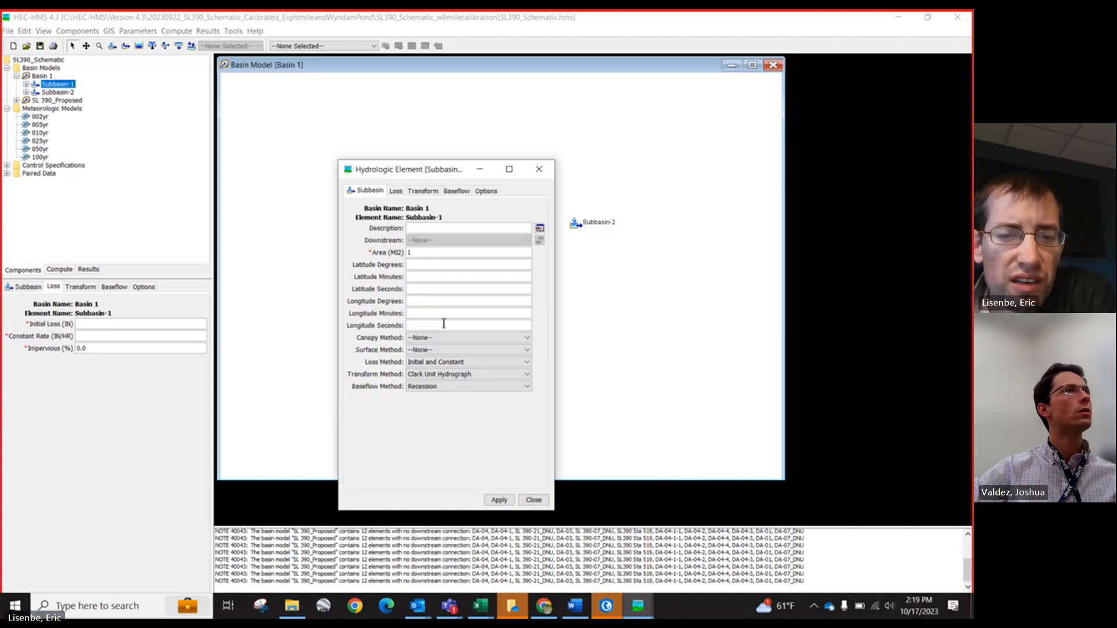
click(436, 364)
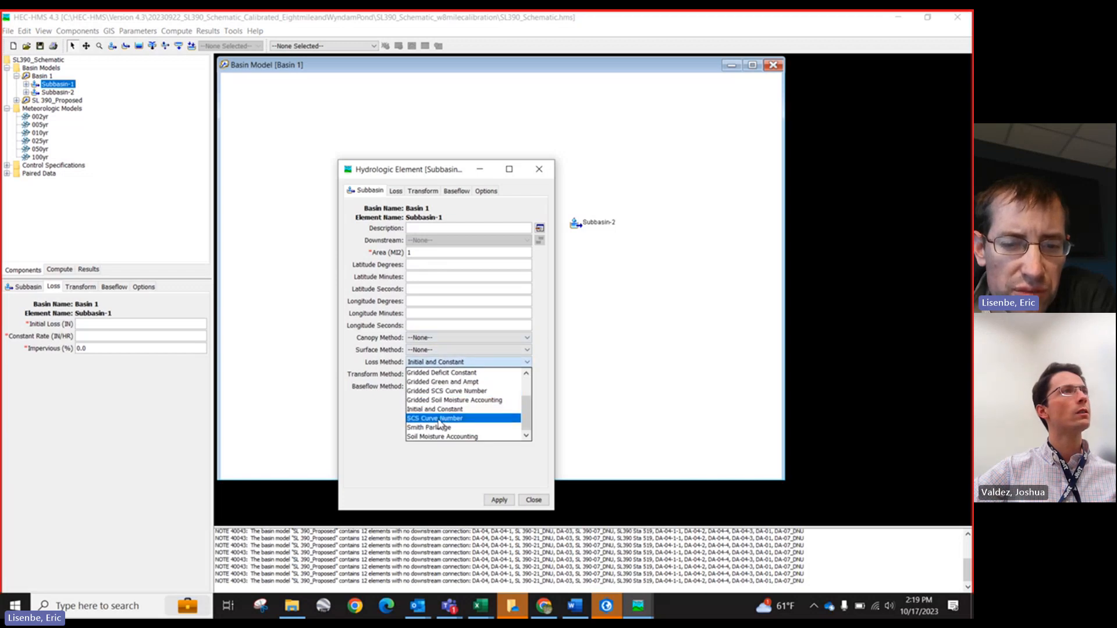
click(435, 413)
click(422, 369)
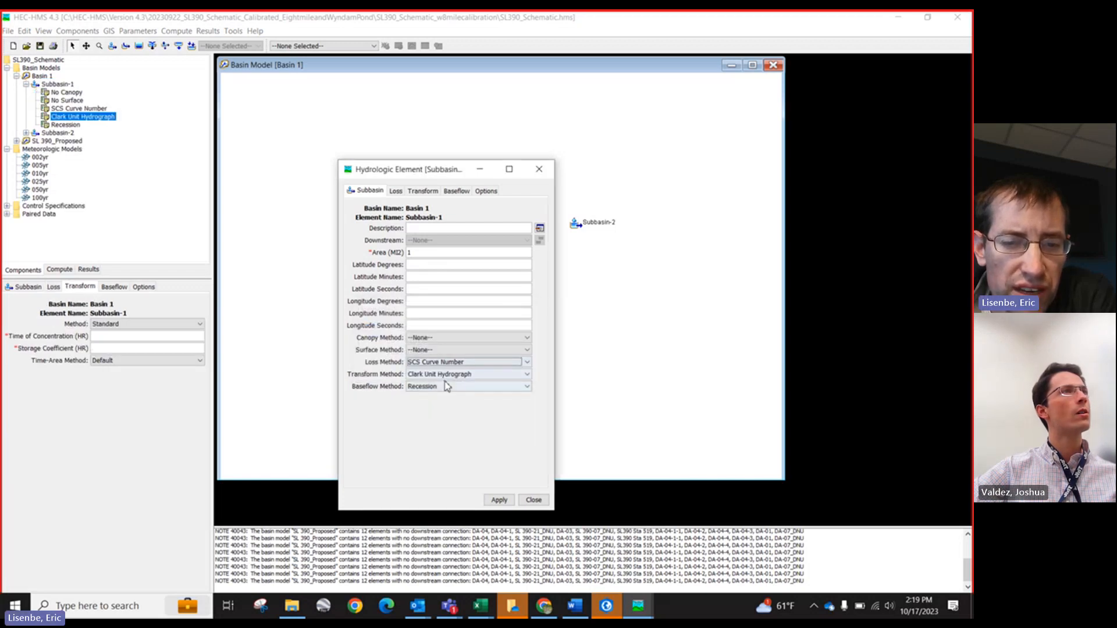
click(442, 375)
click(447, 422)
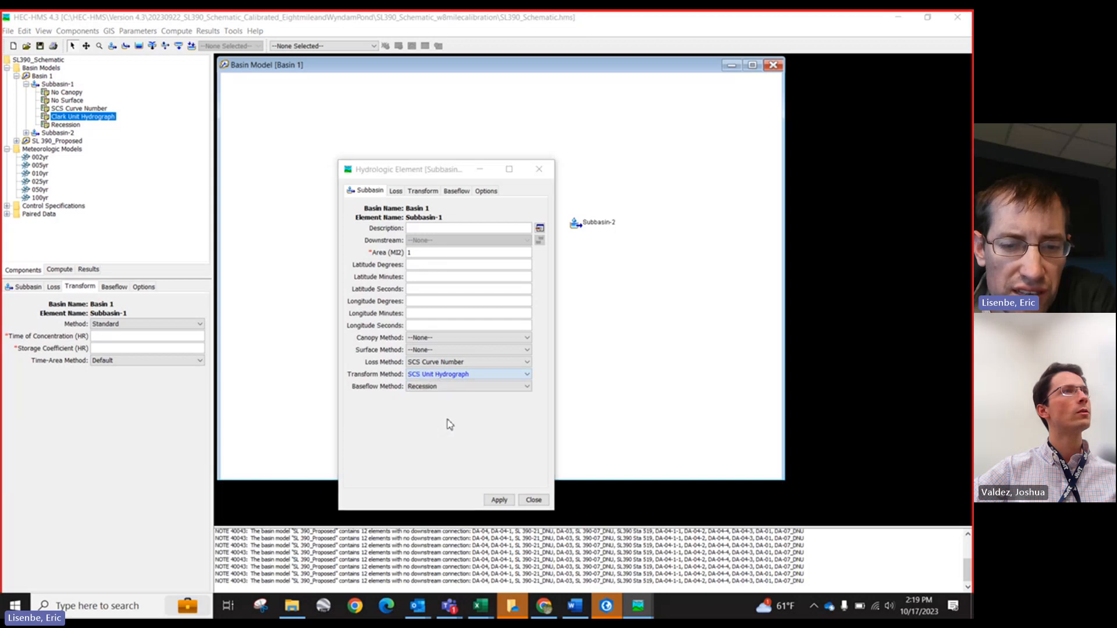
Step: Set Subbasin-1's baseflow method to None, confirming the method change
click(424, 369)
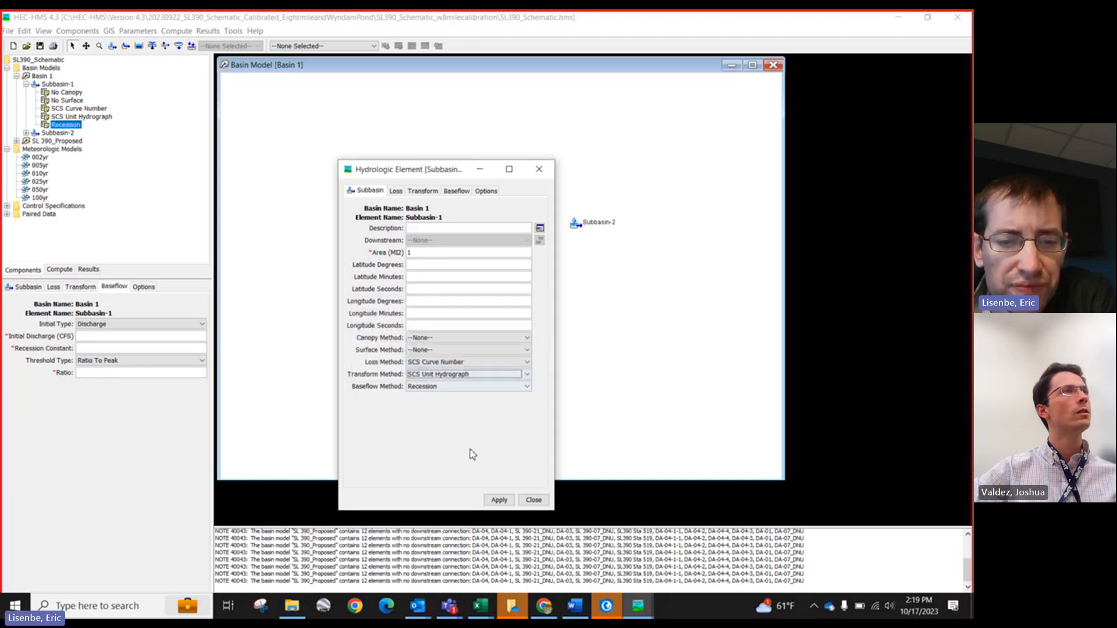
click(448, 387)
click(428, 397)
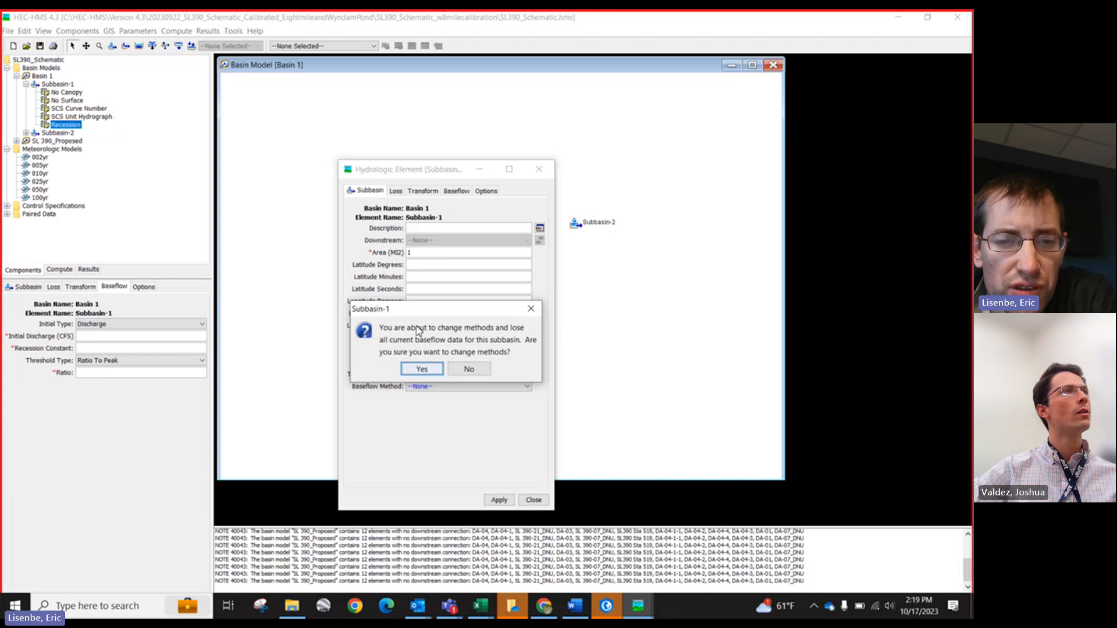
click(424, 369)
Step: Set Subbasin-1's loss curve number to 77 and impervious percentage to 1
click(396, 192)
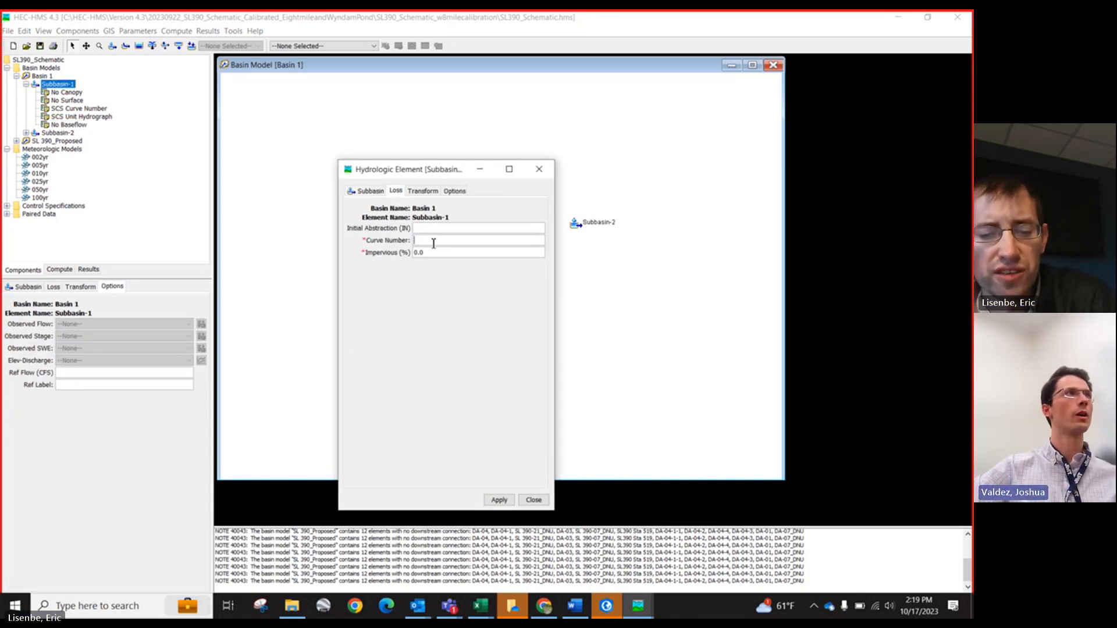
text(77)
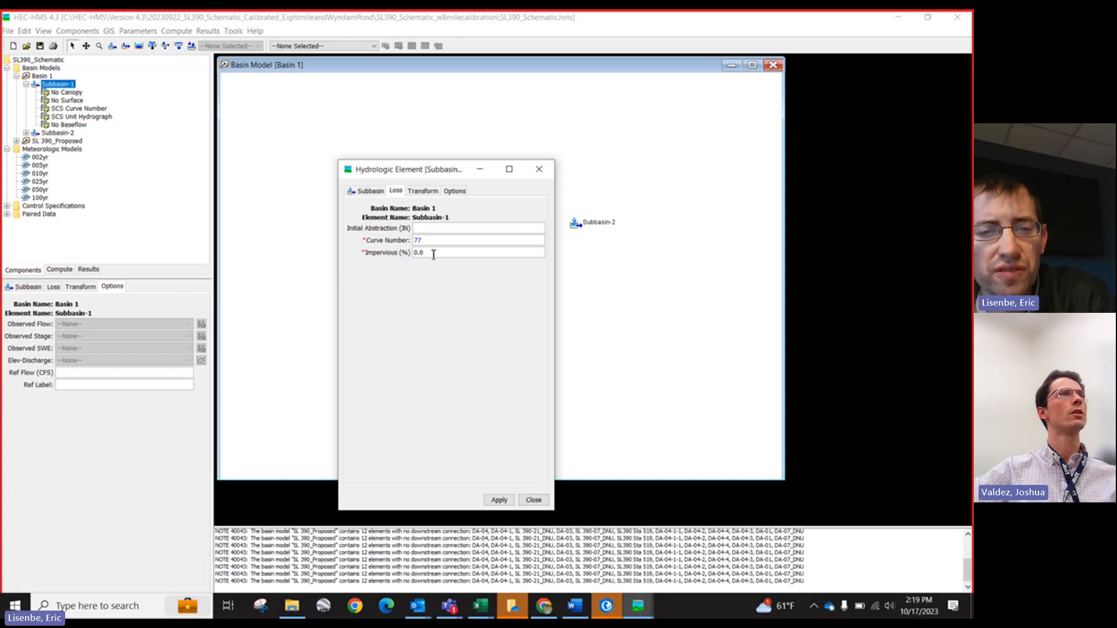
key(Tab)
text(1)
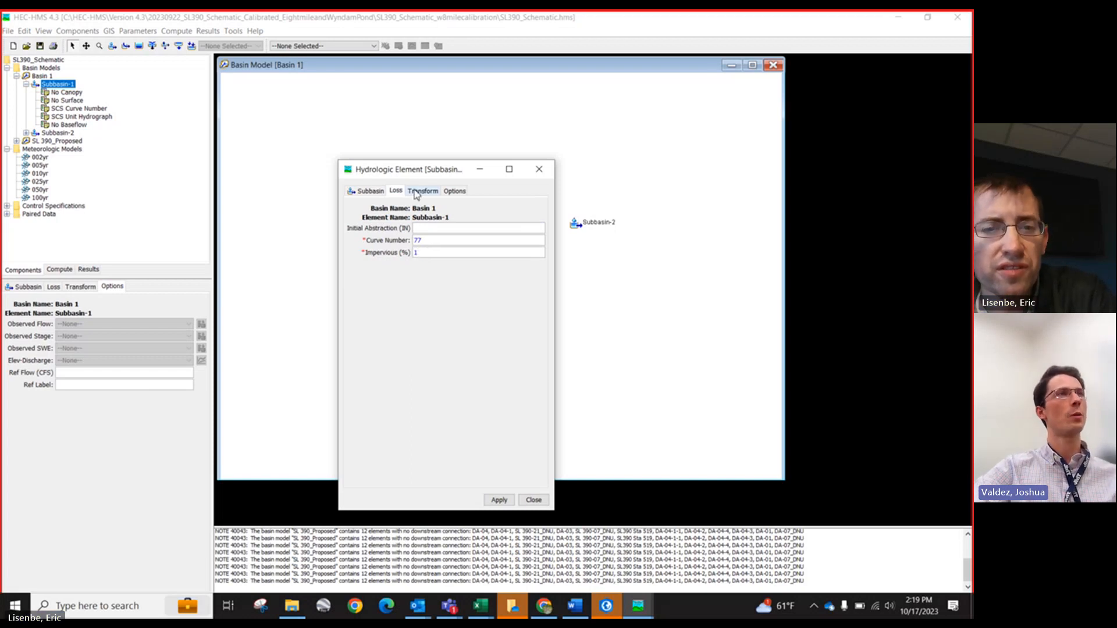
Step: Set Subbasin-1's transform lag time to 44 minutes and apply the changes
click(416, 192)
click(424, 240)
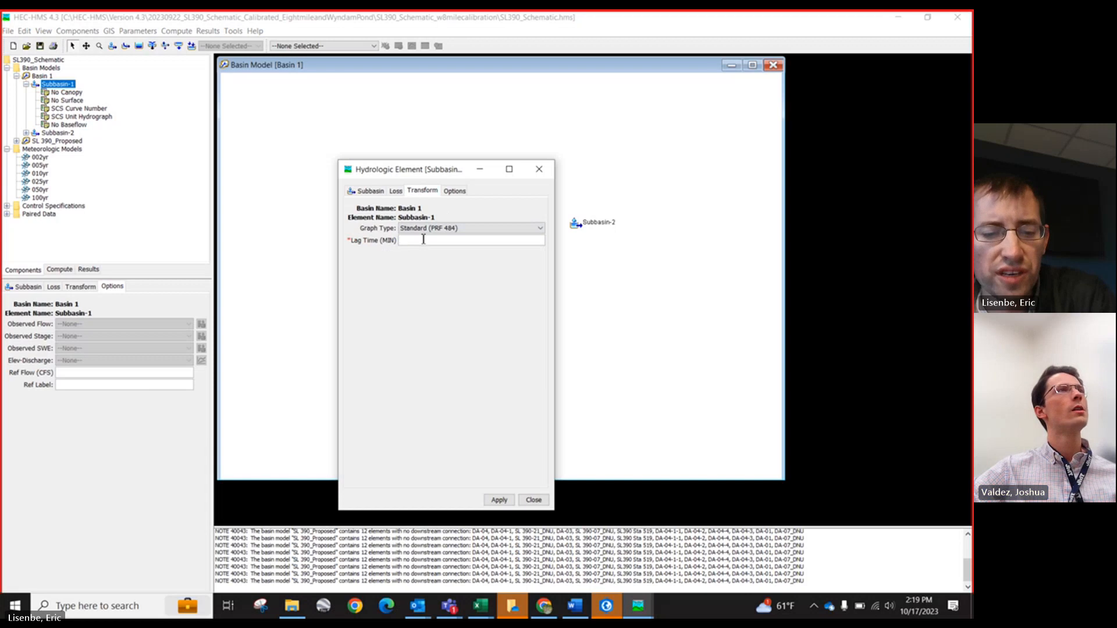
text(44)
click(498, 500)
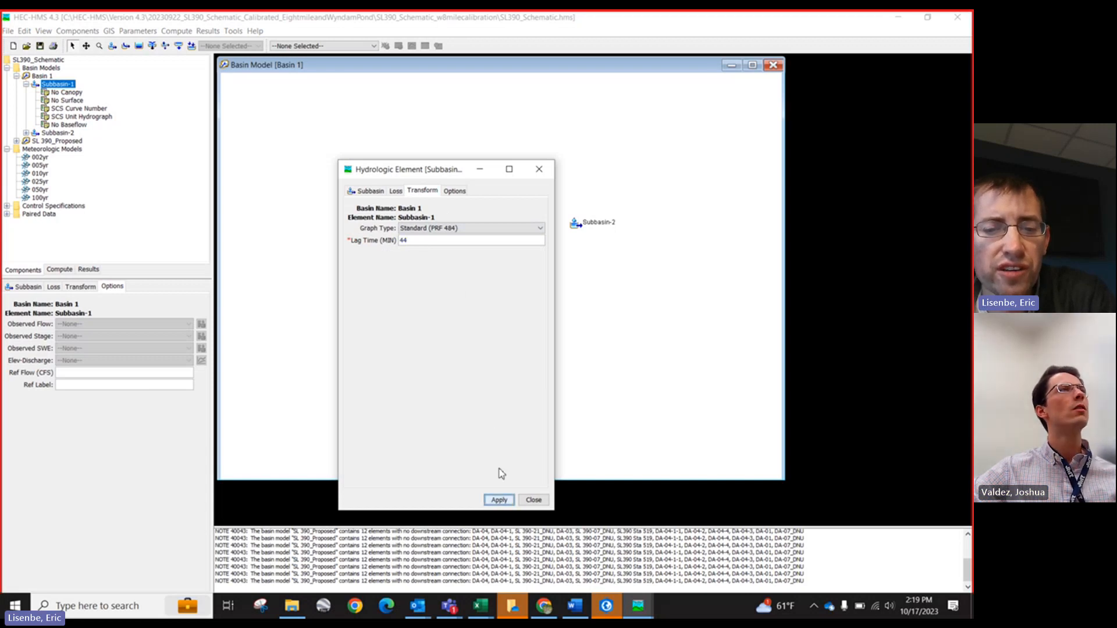
Step: Reopen Subbasin-1's element editor to review its tabs, then close it
click(455, 191)
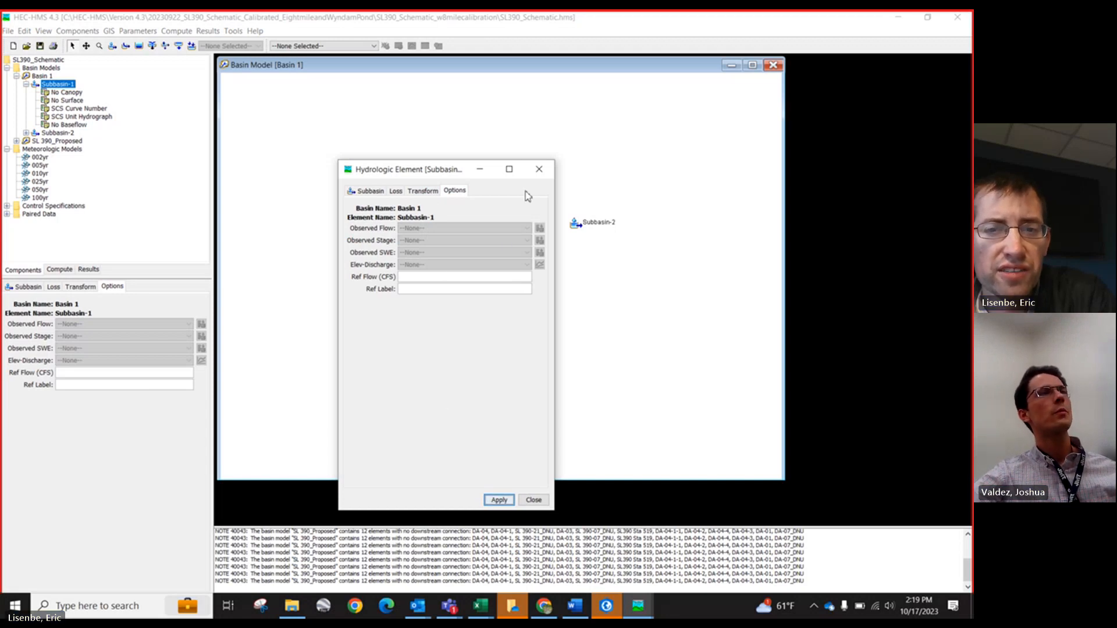
click(539, 169)
double_click(498, 276)
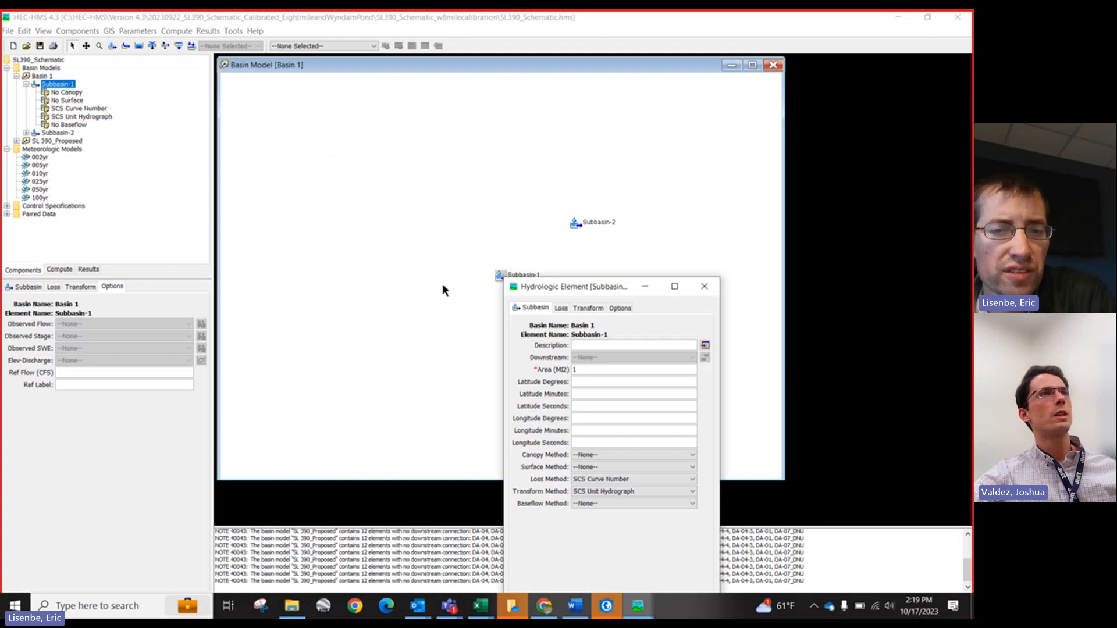
drag(604, 287, 400, 198)
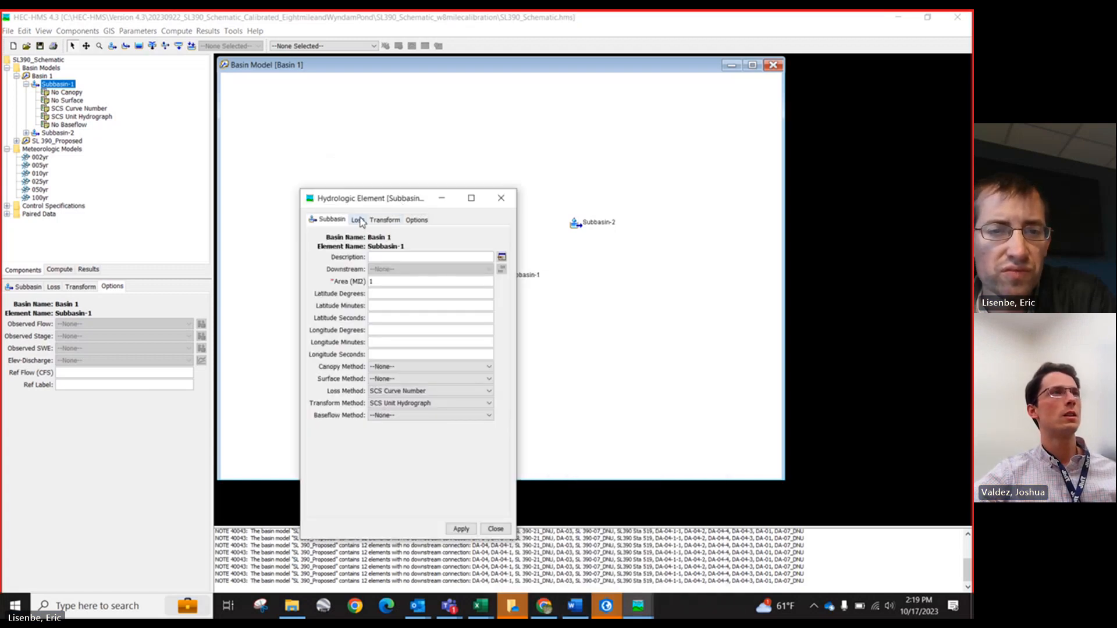
click(385, 220)
click(414, 220)
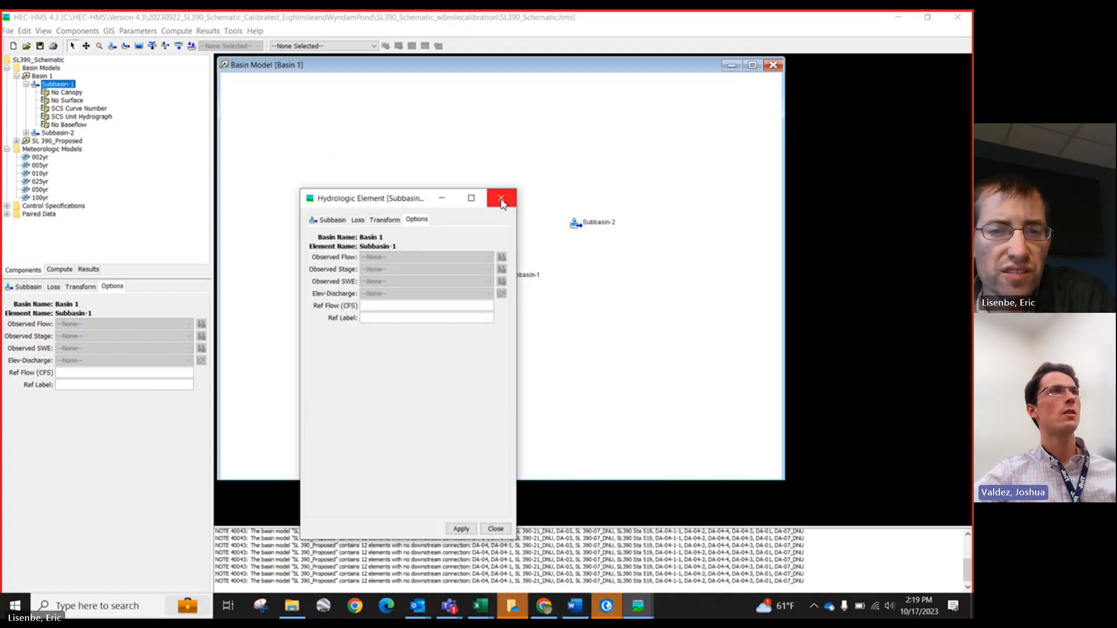
click(501, 198)
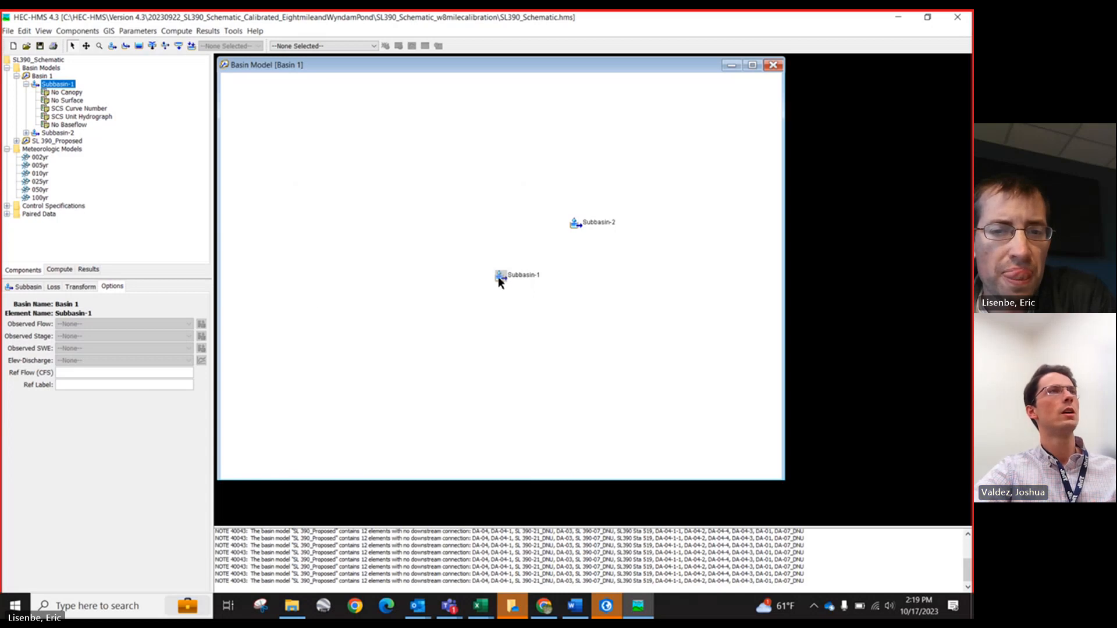
Step: Examine the existing 002yr meteorologic model's settings and contents
click(431, 268)
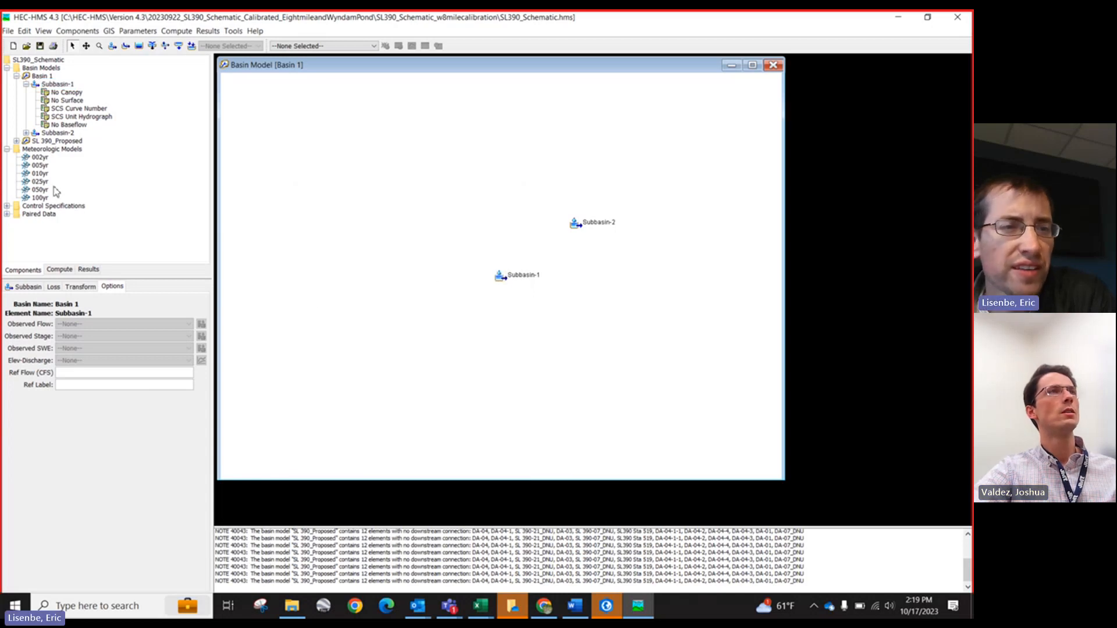
click(26, 157)
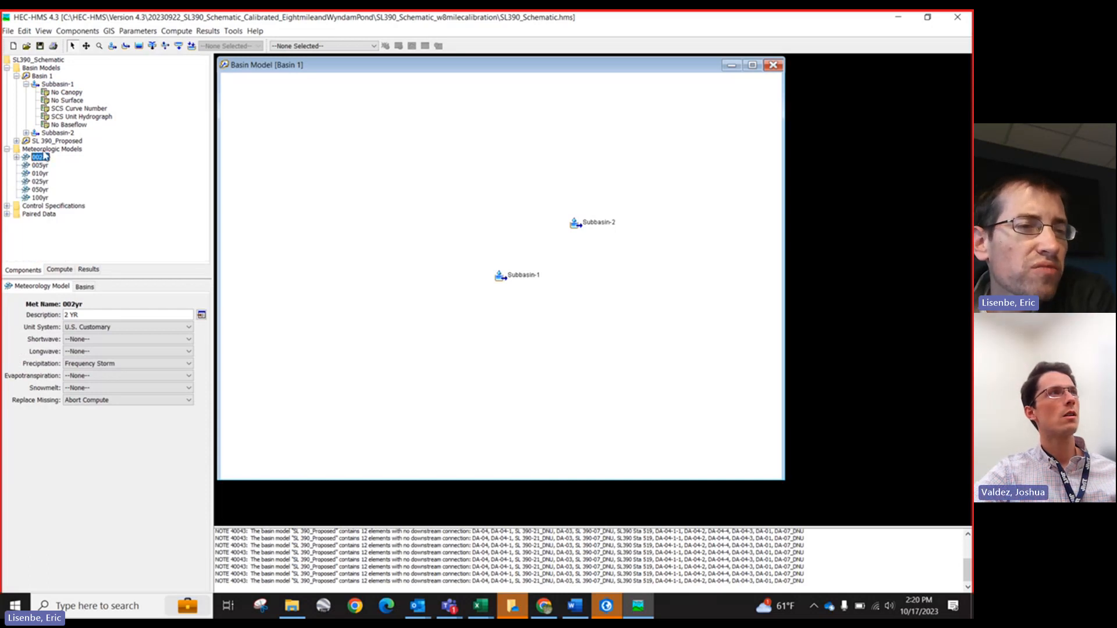
click(42, 150)
click(16, 157)
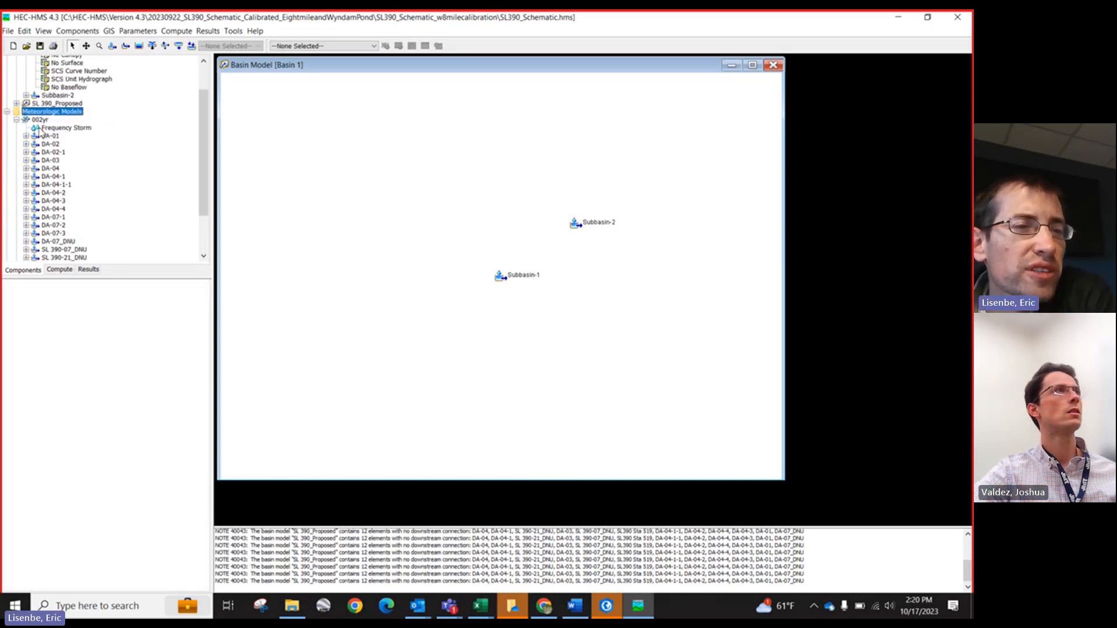
click(39, 120)
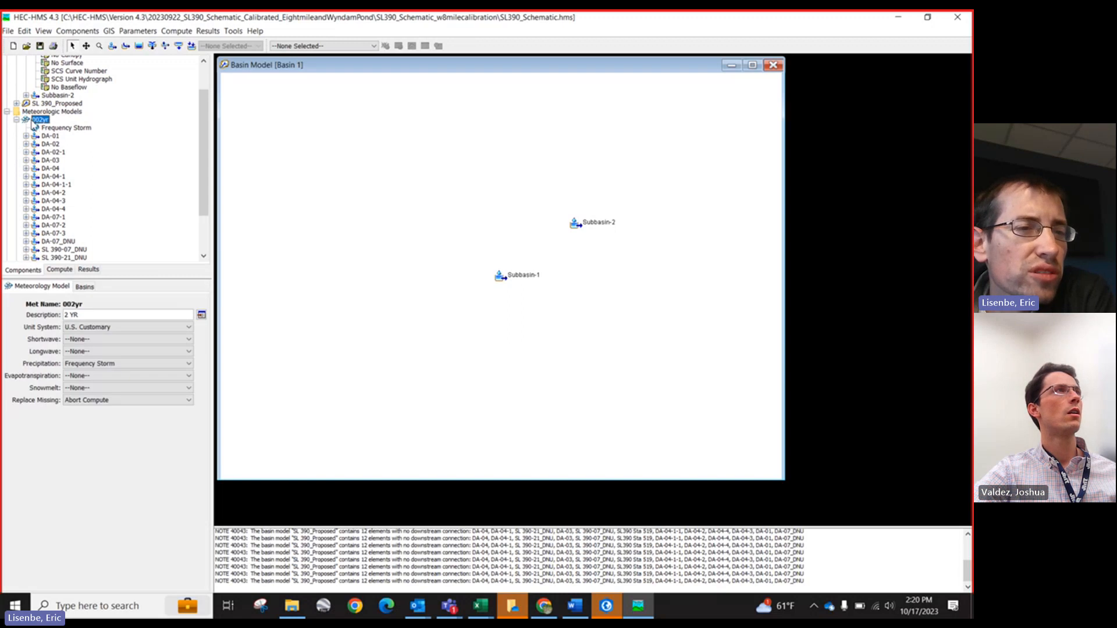
click(17, 120)
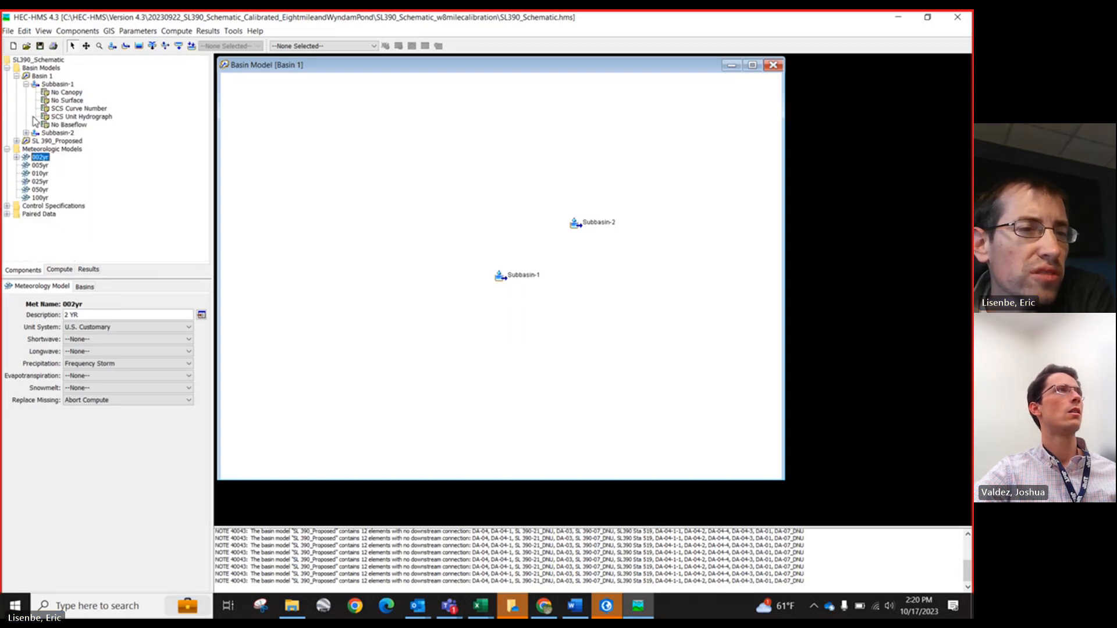
click(30, 150)
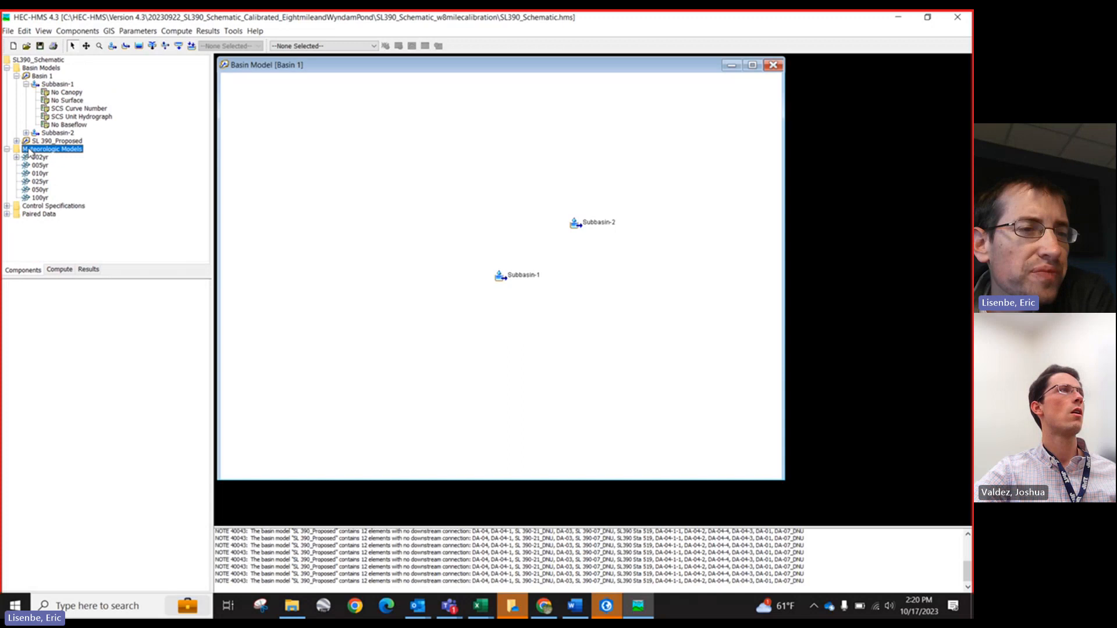
Step: Create a new meteorologic model named 2yr__junk
click(62, 30)
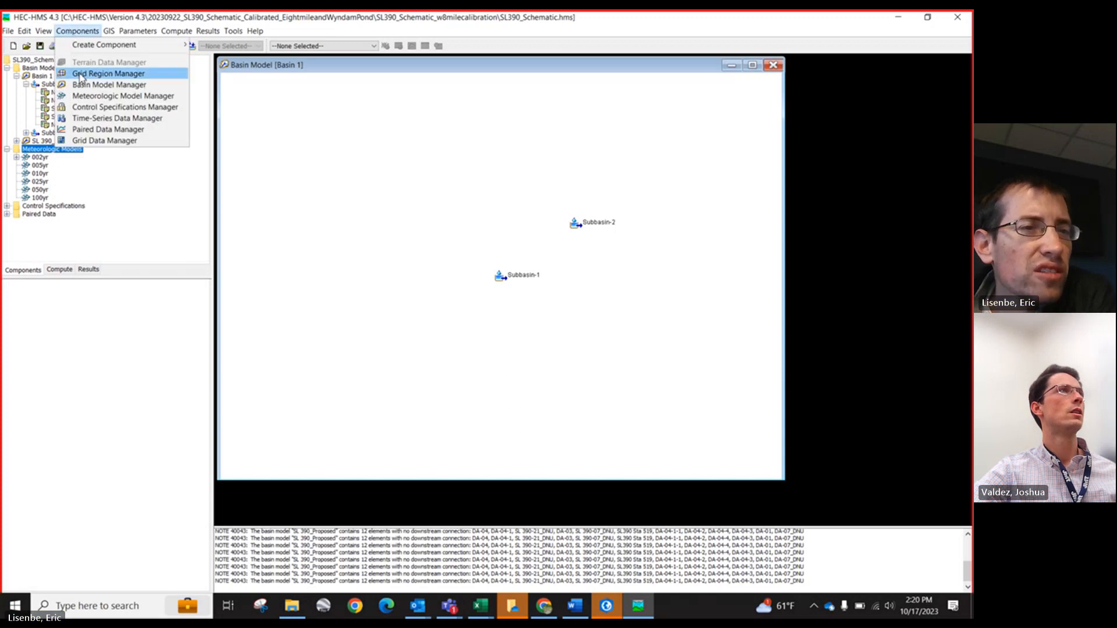
mouse_move(86, 49)
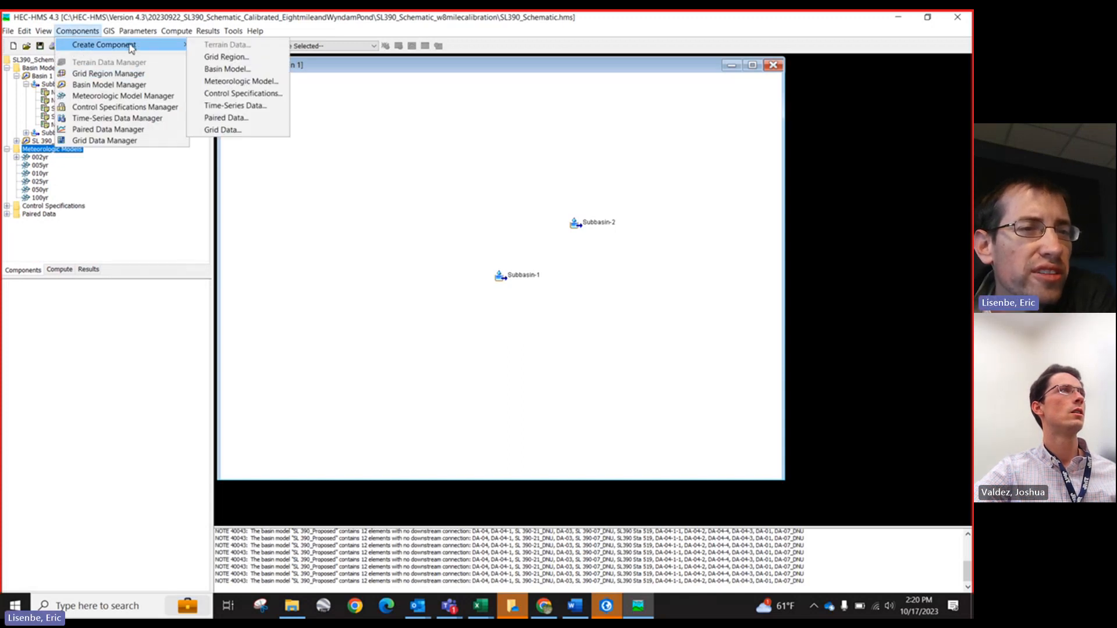
click(241, 82)
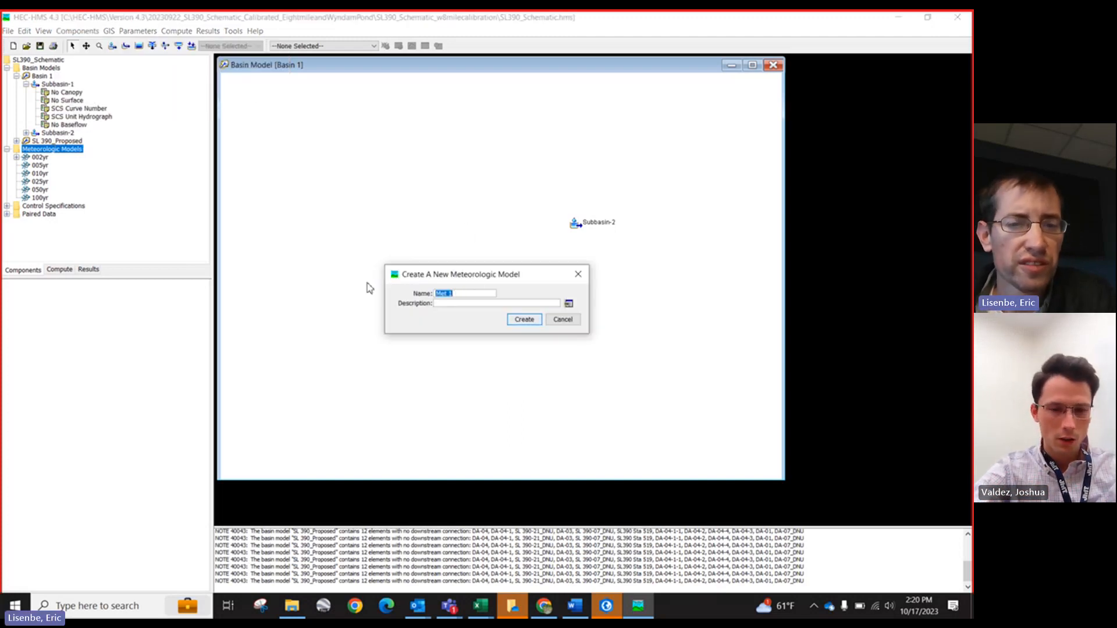
text(2yr)
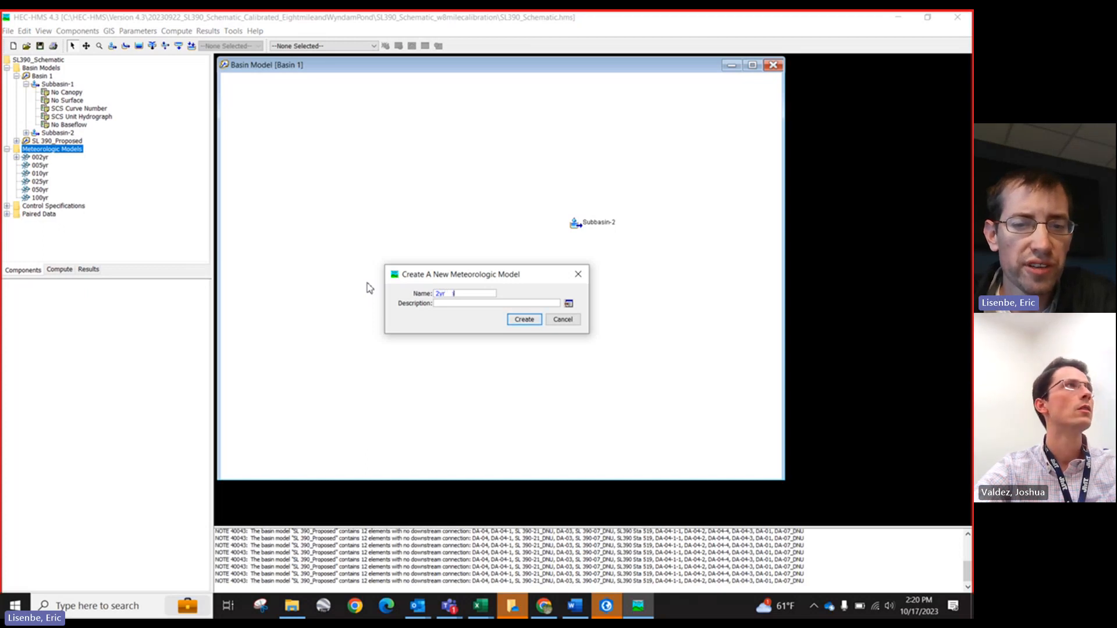
text(    just)
key(BackSpace)
key(BackSpace)
key(BackSpace)
text(unk)
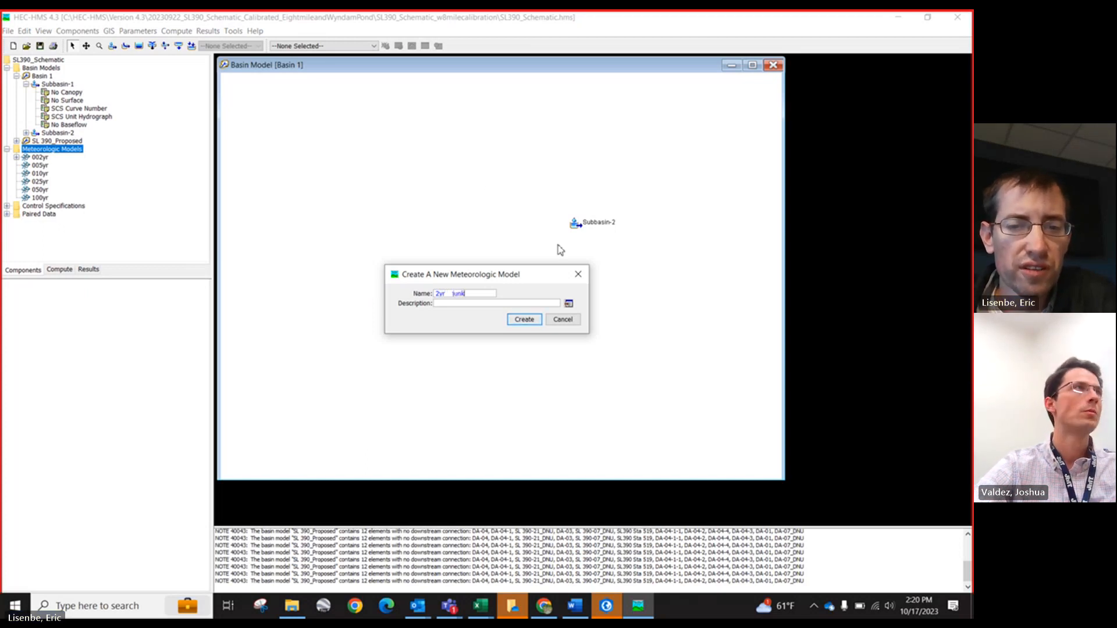
click(525, 320)
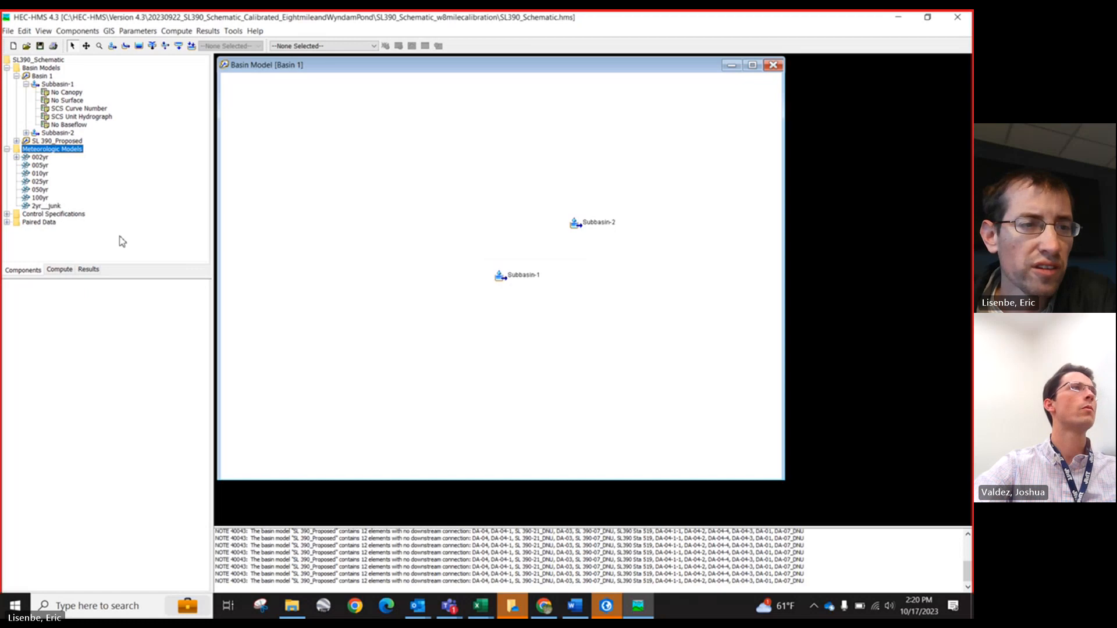
Step: Set the 2yr__junk meteorologic model's unit system to U.S. Customary
click(36, 207)
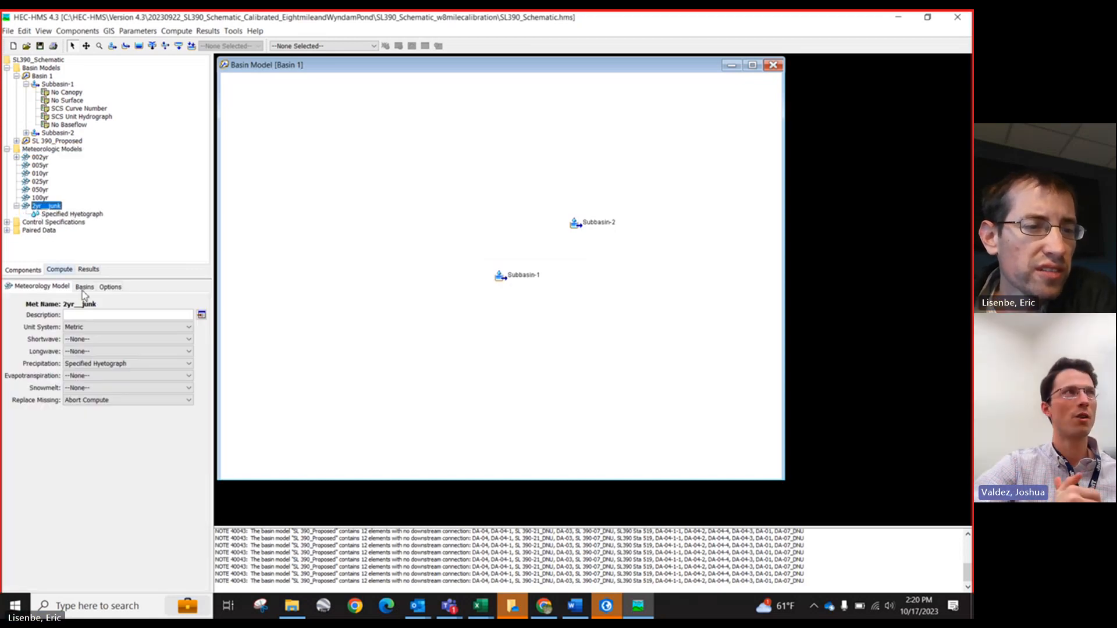
click(100, 327)
click(87, 347)
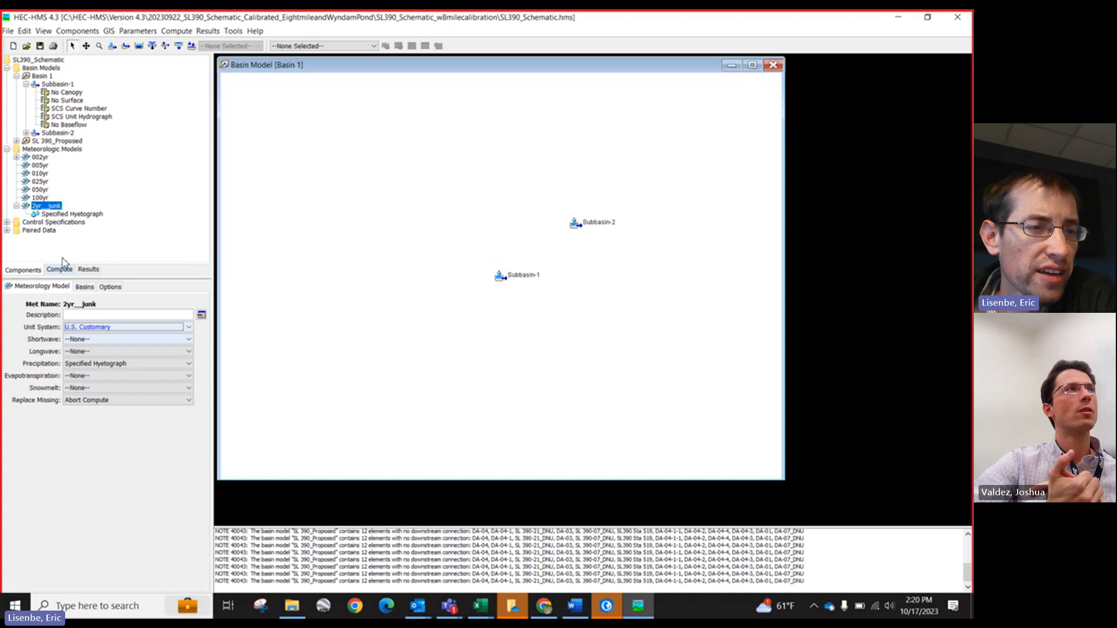
Step: Set the 2yr__junk model's precipitation method to Frequency Storm, matching the 002yr model, and confirm the change
click(42, 158)
click(16, 158)
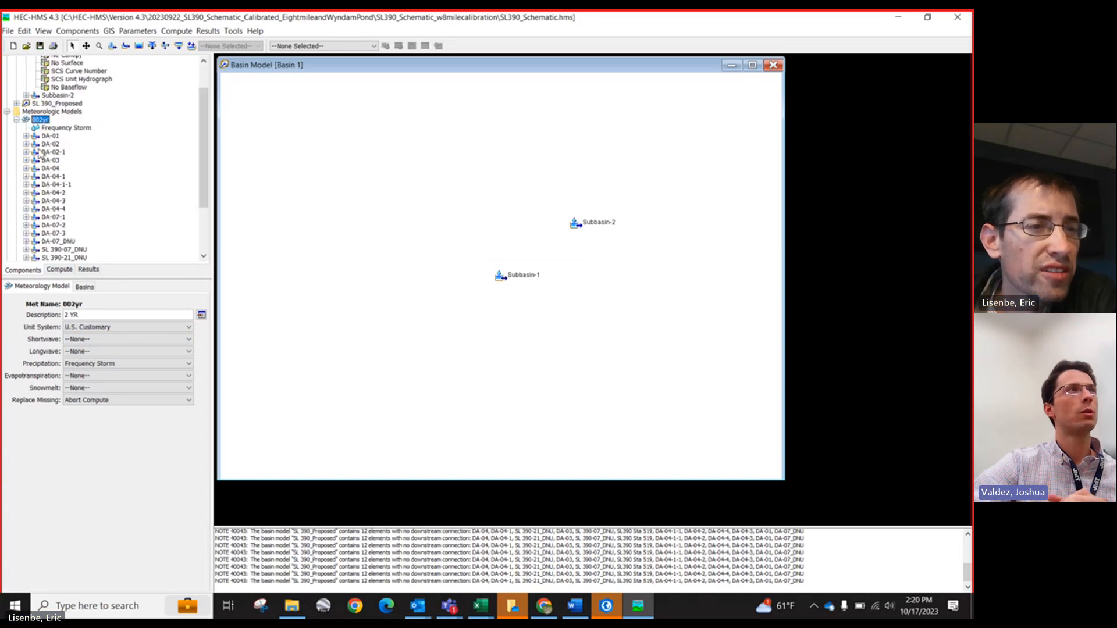
click(16, 120)
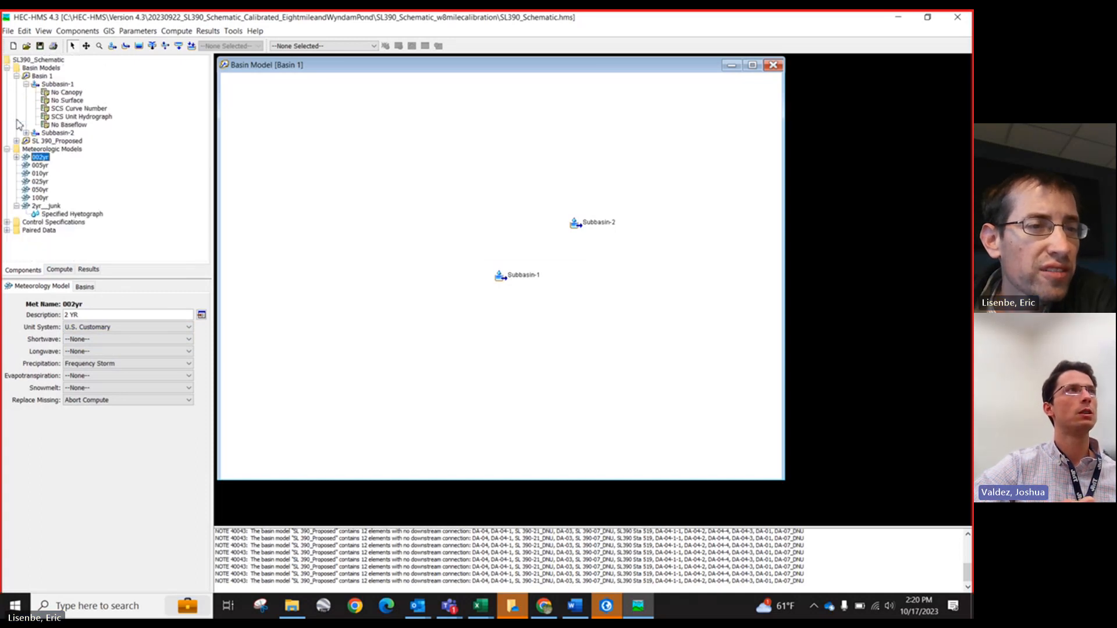
click(40, 206)
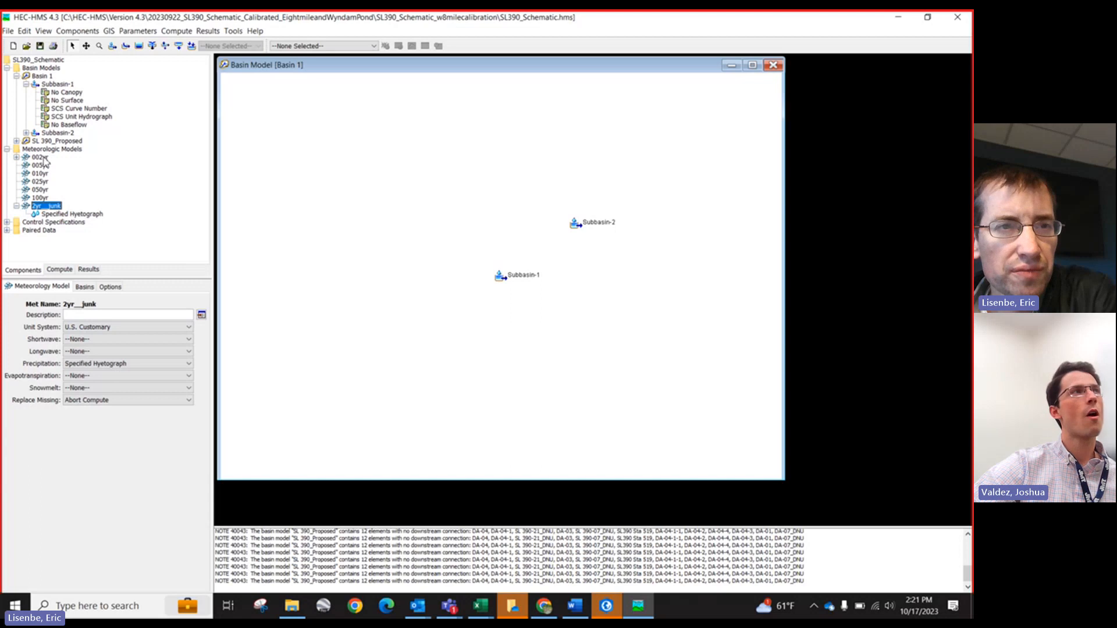
click(47, 215)
click(30, 207)
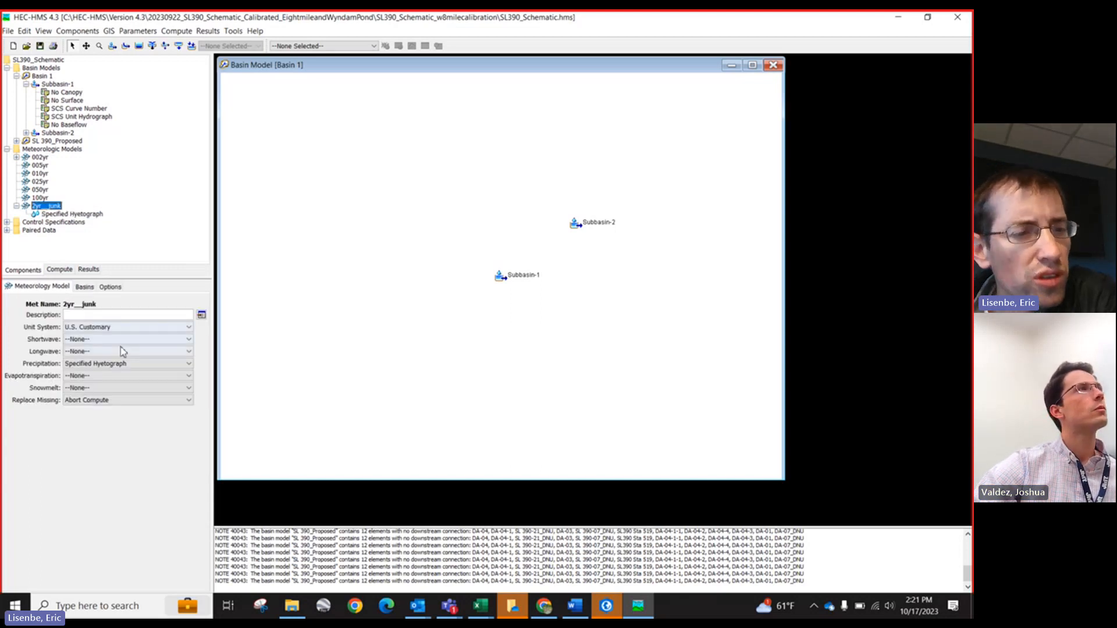
click(124, 366)
click(124, 375)
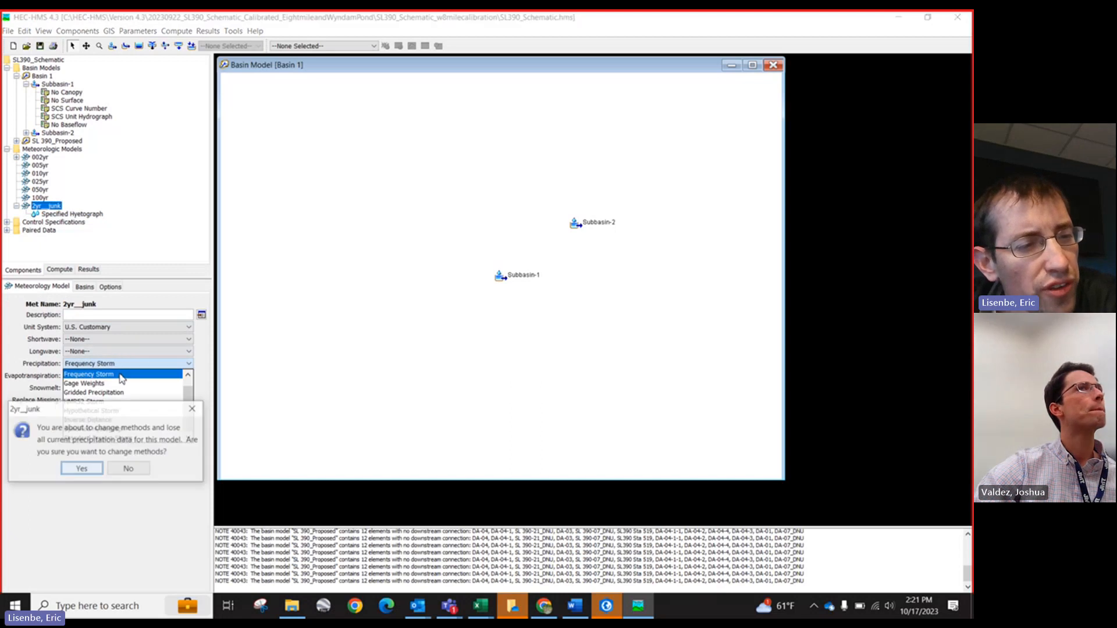
click(86, 472)
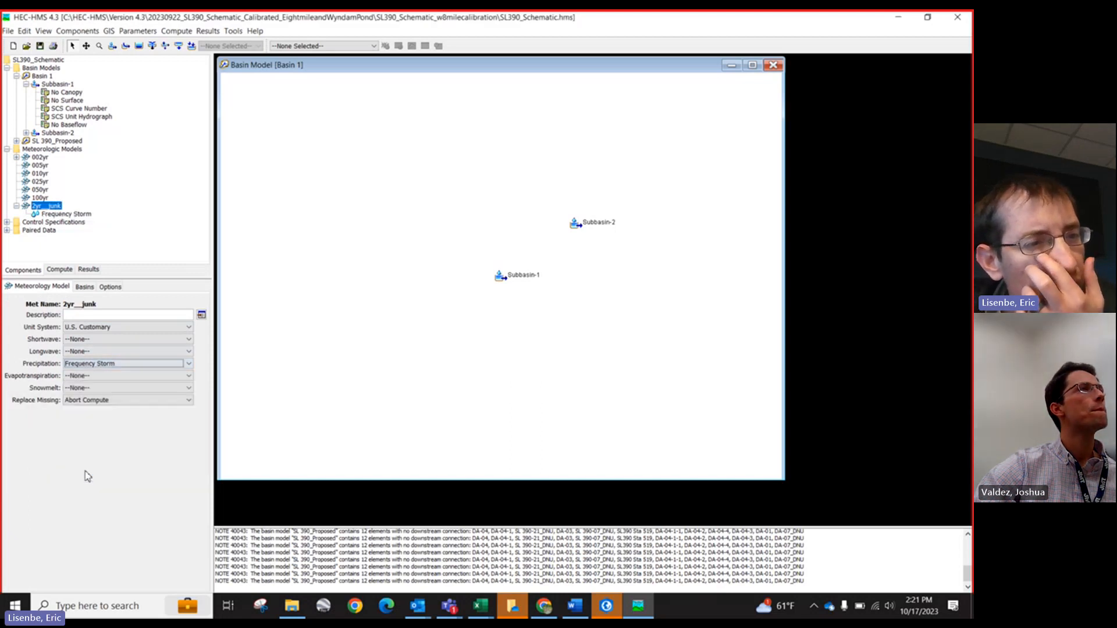
Step: Open the 2yr__junk Frequency Storm parameters and the 002yr model for comparison
click(69, 215)
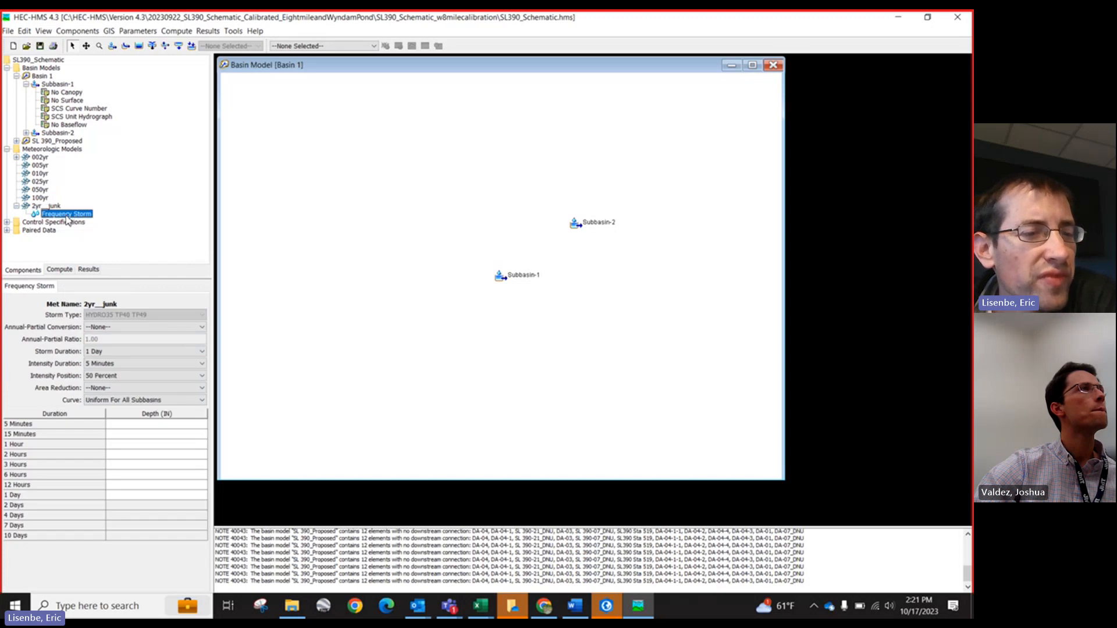
click(133, 424)
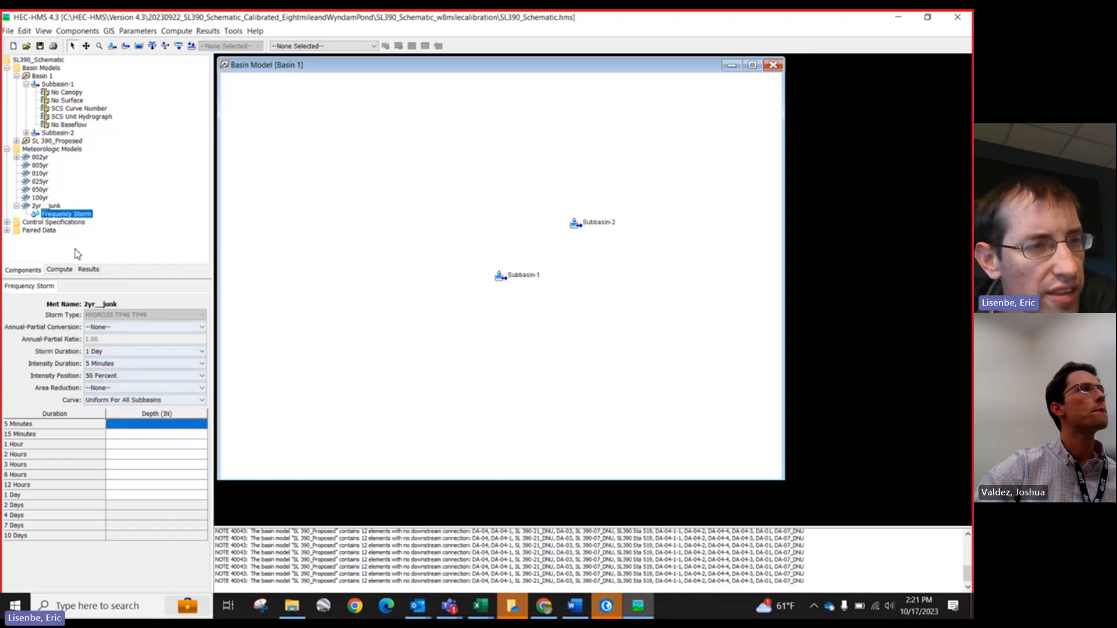
click(41, 158)
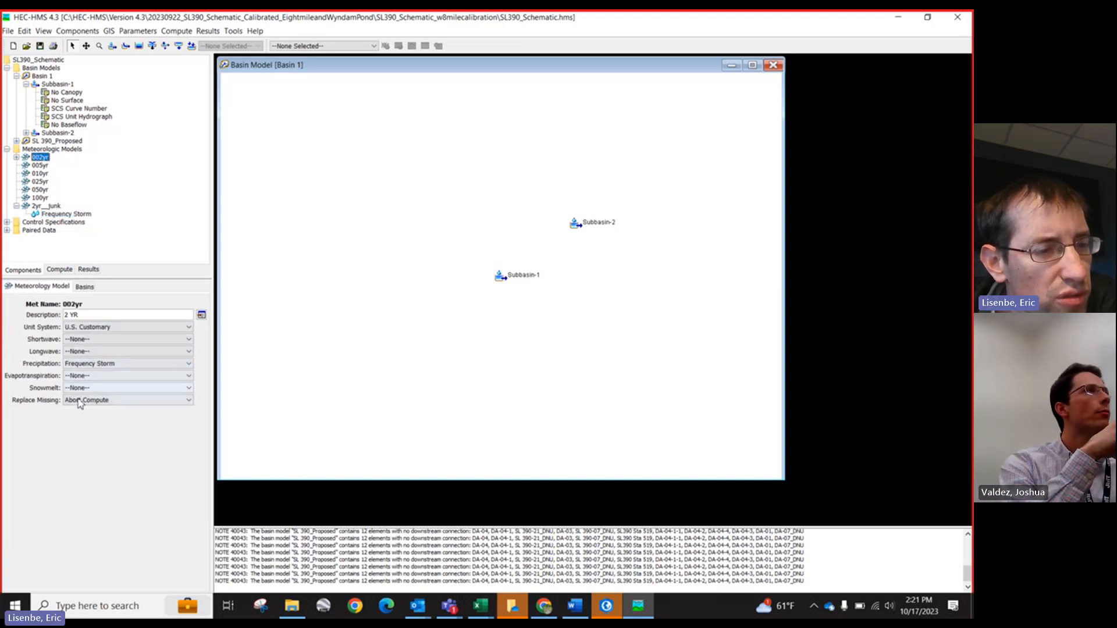
Step: Open the 2yr__junk Frequency Storm depth table, then bring up the hydrologic workbook's Atlas14_Rainfall_HMS sheet in Excel
click(47, 206)
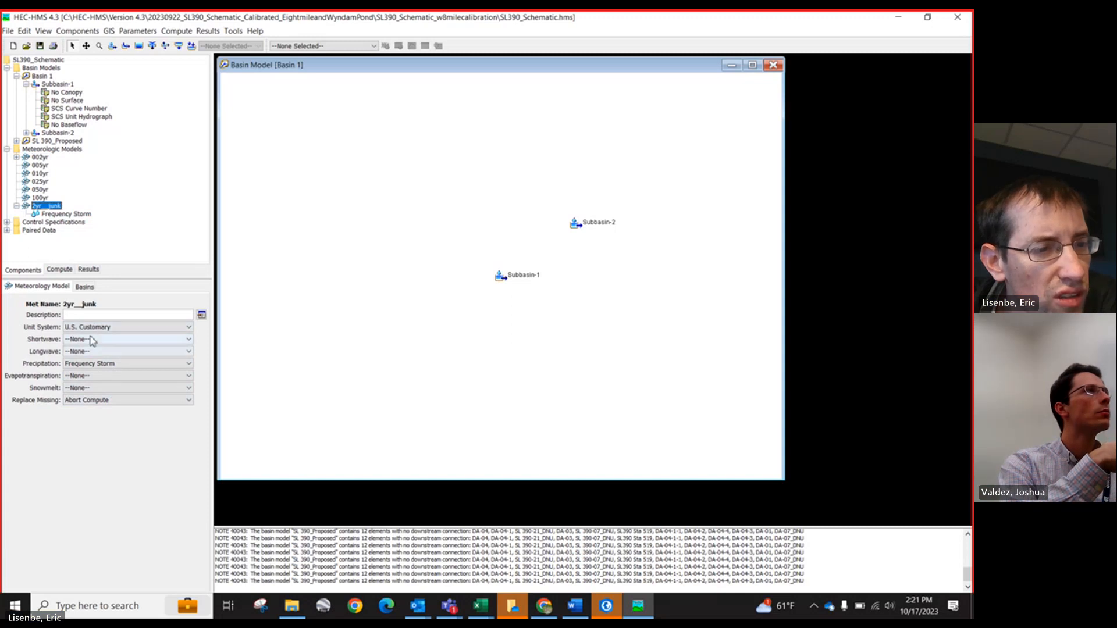
click(52, 214)
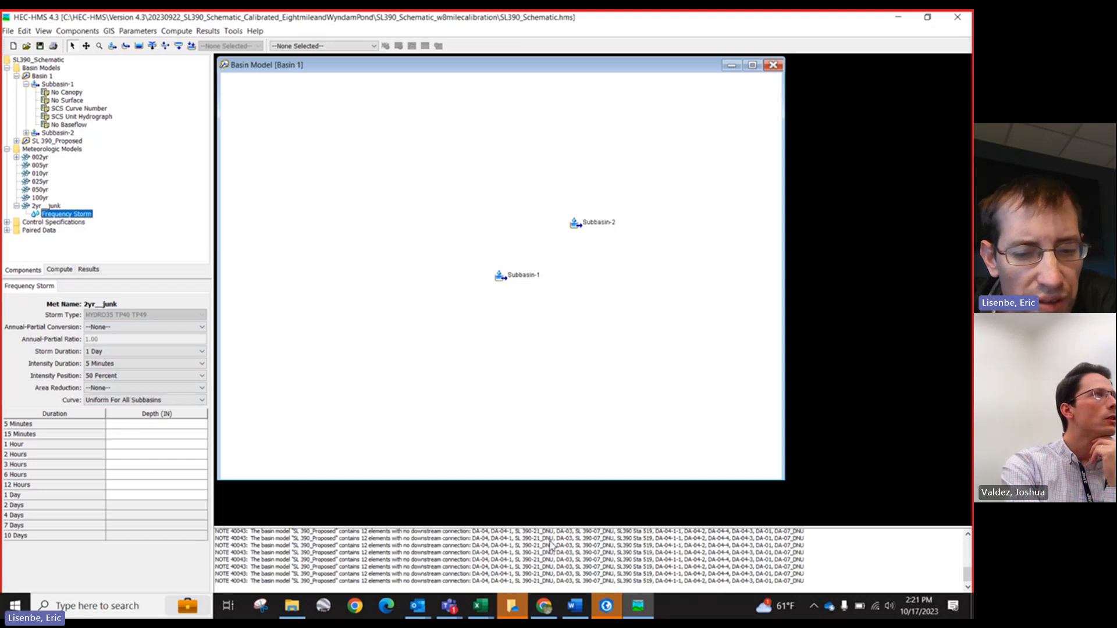
click(488, 609)
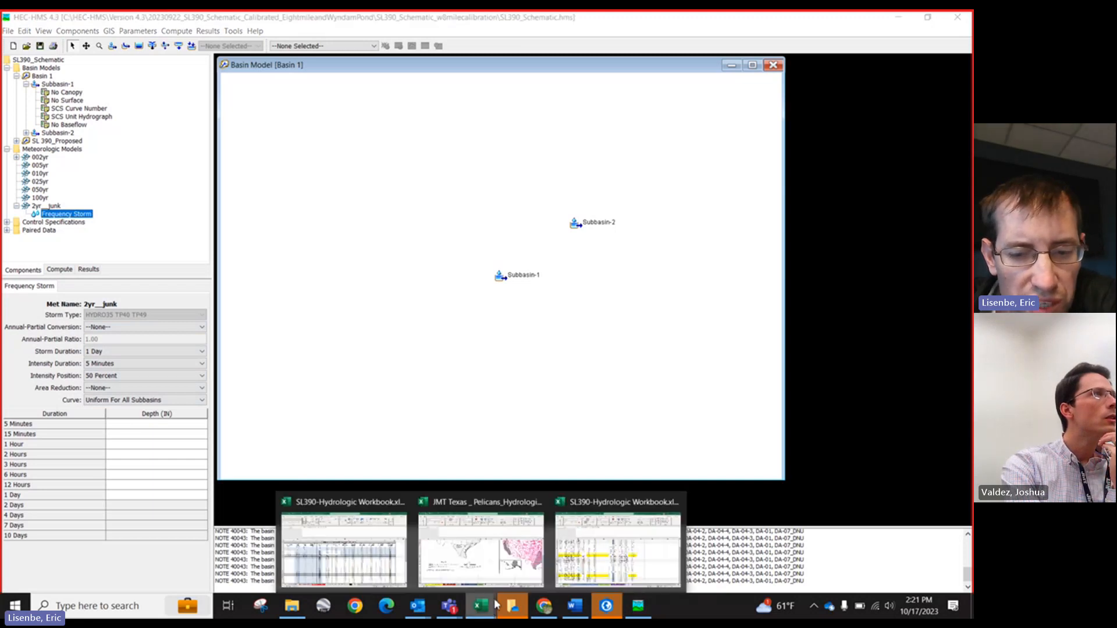
click(611, 560)
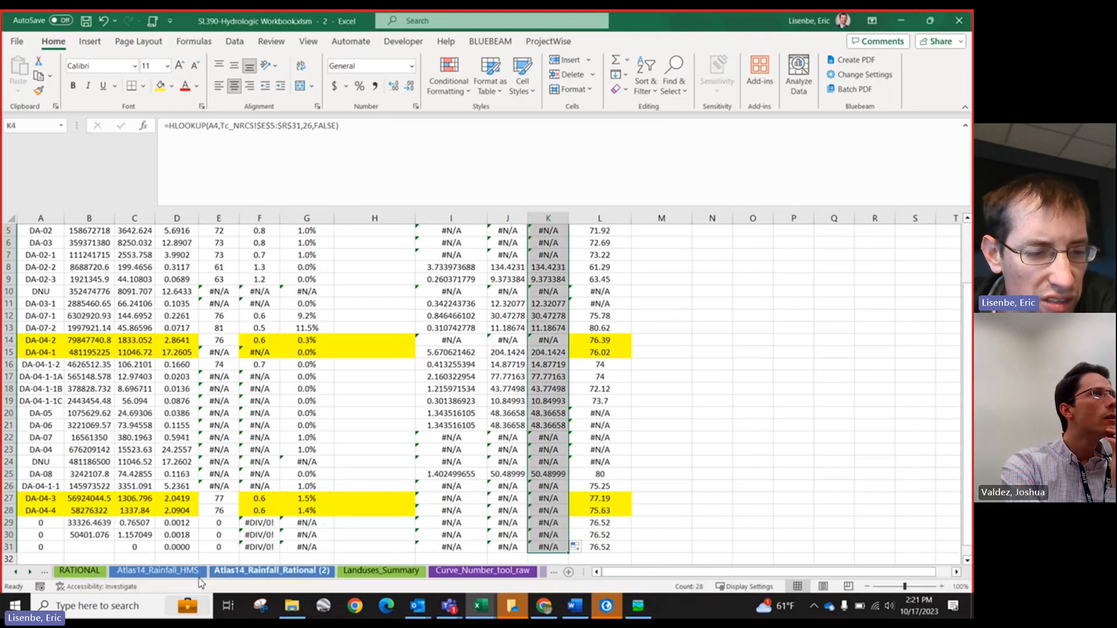
click(186, 572)
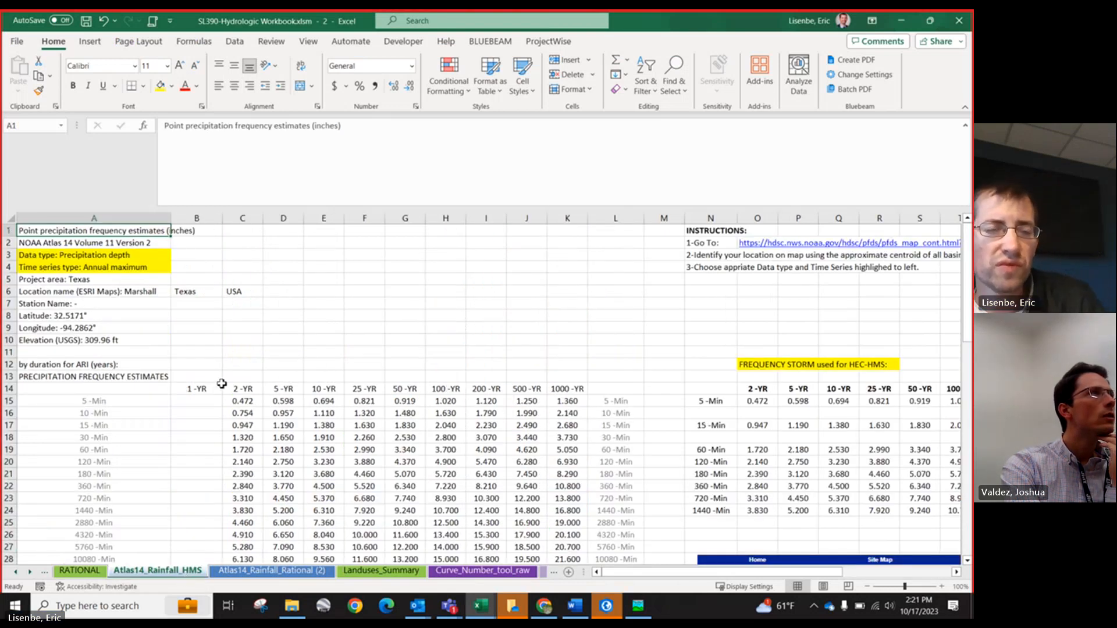
Step: Scroll through the Atlas 14 precipitation frequency estimates, the FREQUENCY STORM table and the DDF chart on the sheet
ctrl+scroll(223, 391, down, 1)
scroll(227, 355, down, 4)
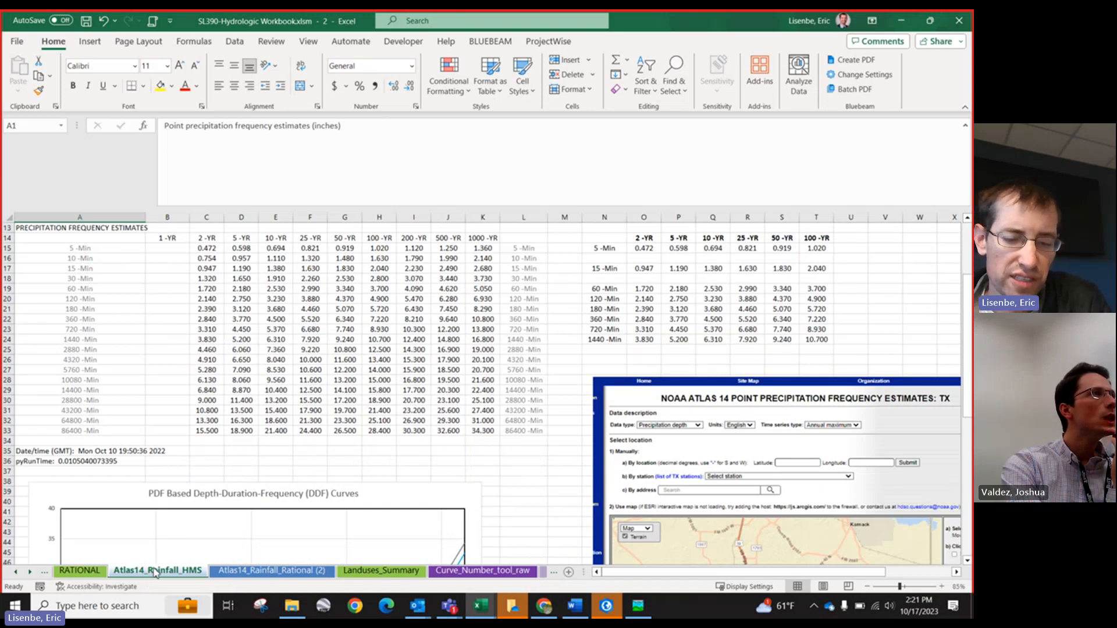
scroll(297, 541, up, 4)
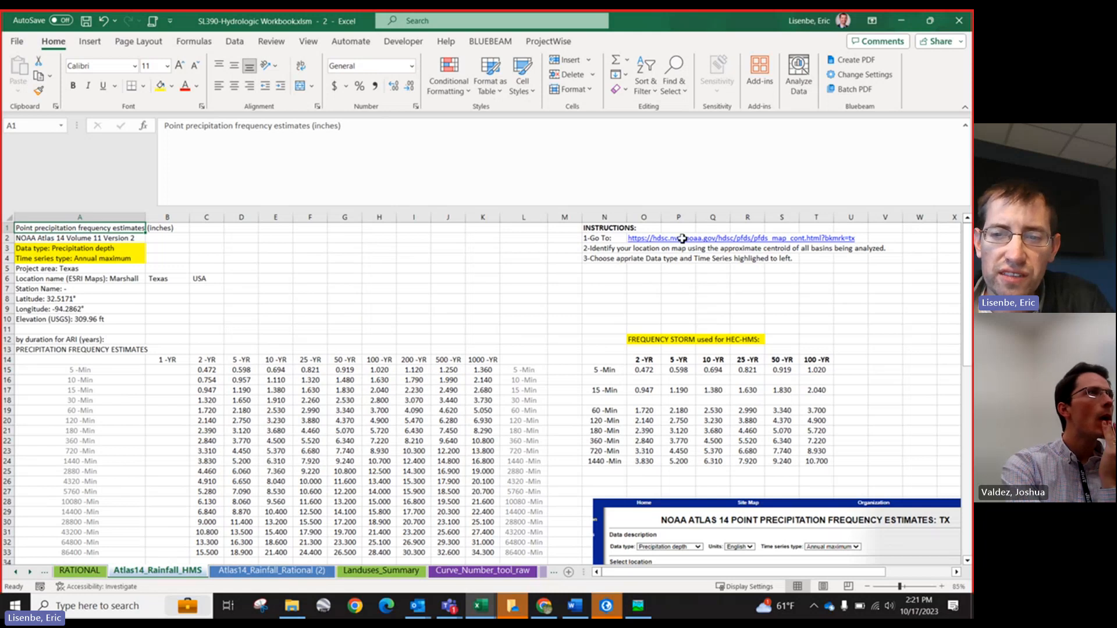
scroll(350, 301, down, 3)
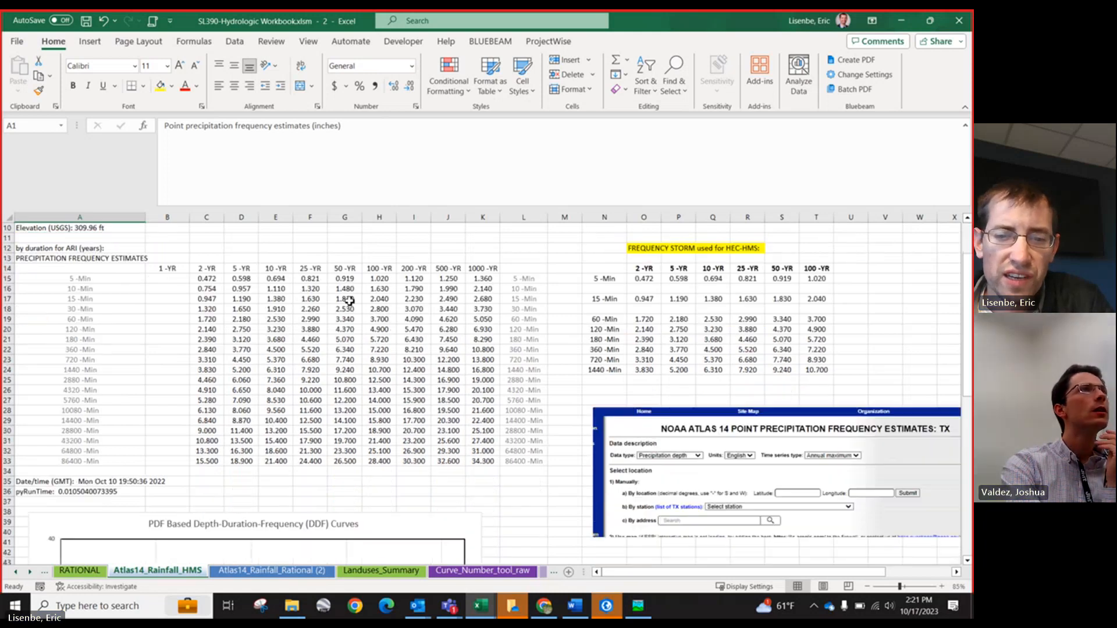
scroll(349, 301, down, 13)
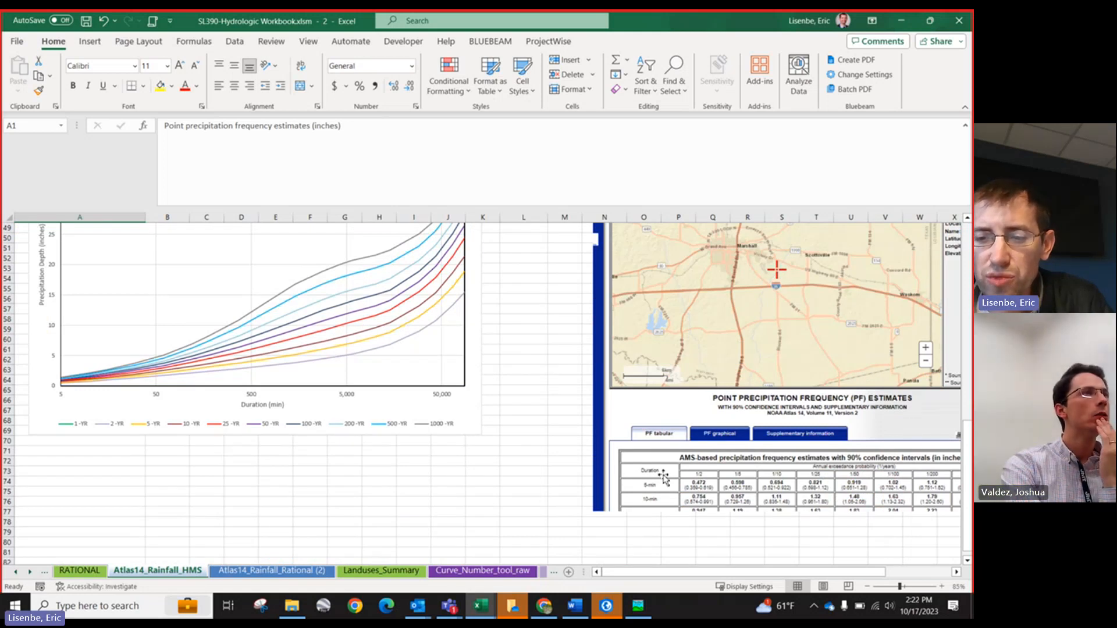
scroll(661, 478, up, 7)
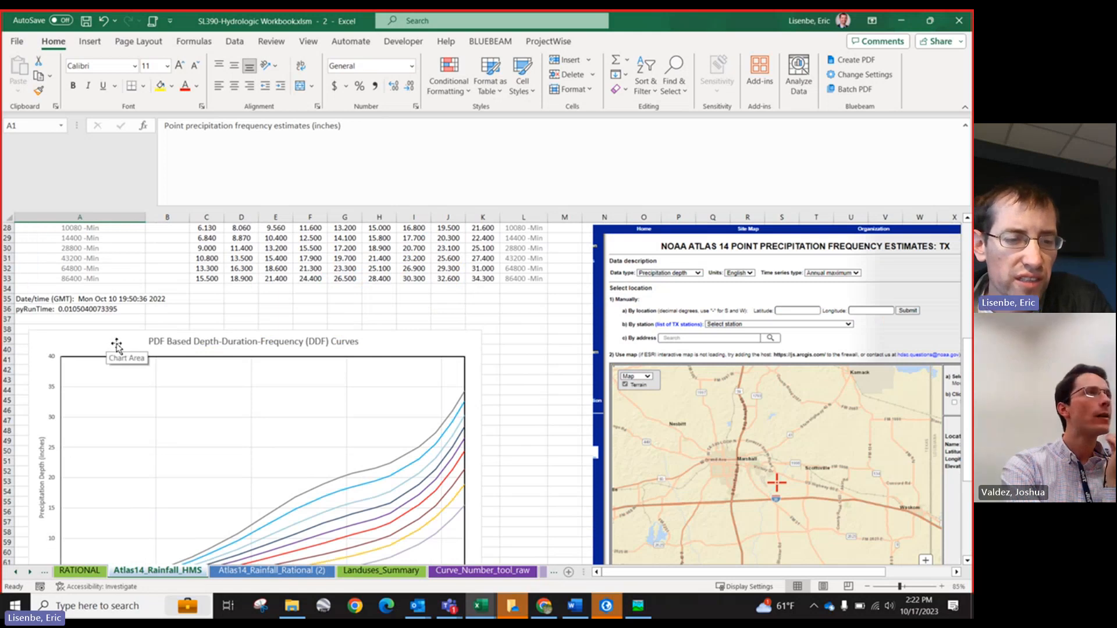
scroll(117, 347, up, 8)
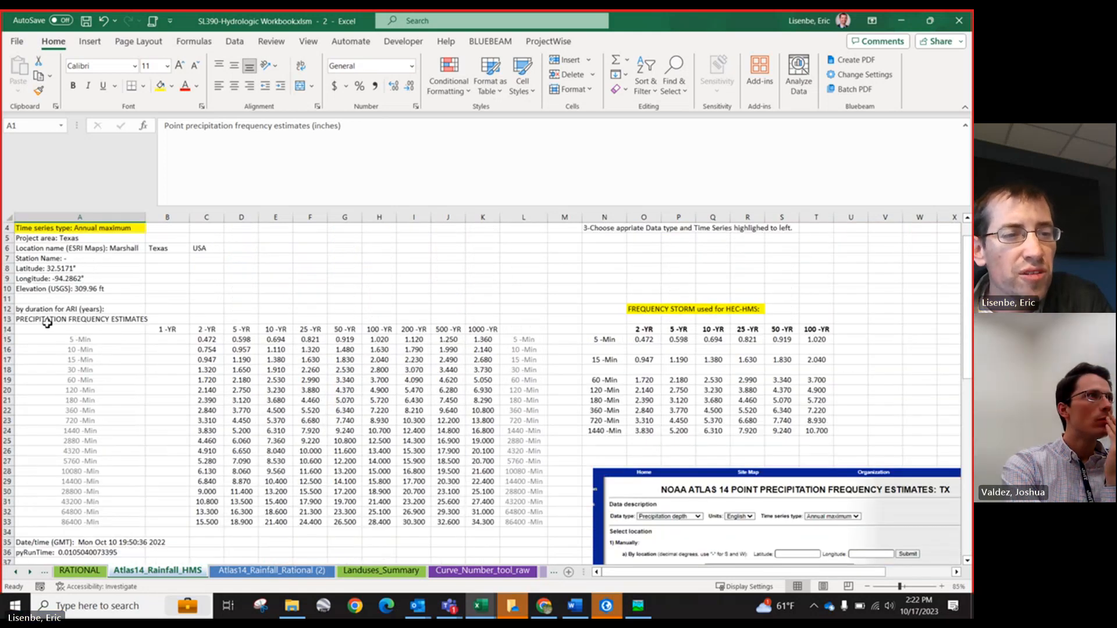
scroll(50, 330, down, 3)
scroll(59, 314, up, 4)
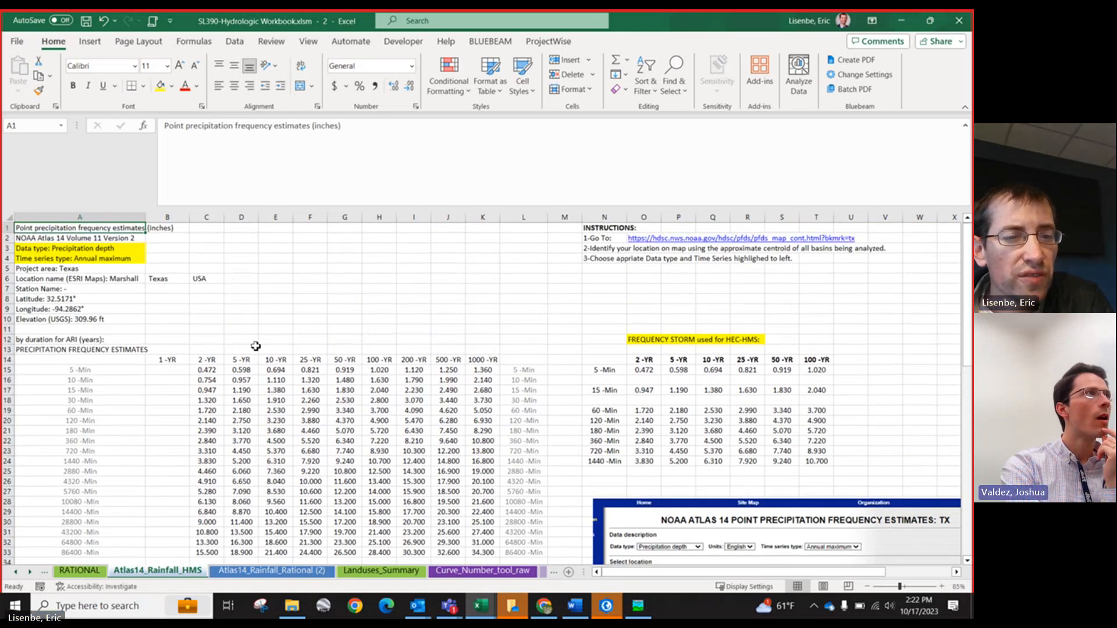
scroll(255, 347, down, 4)
scroll(932, 483, down, 7)
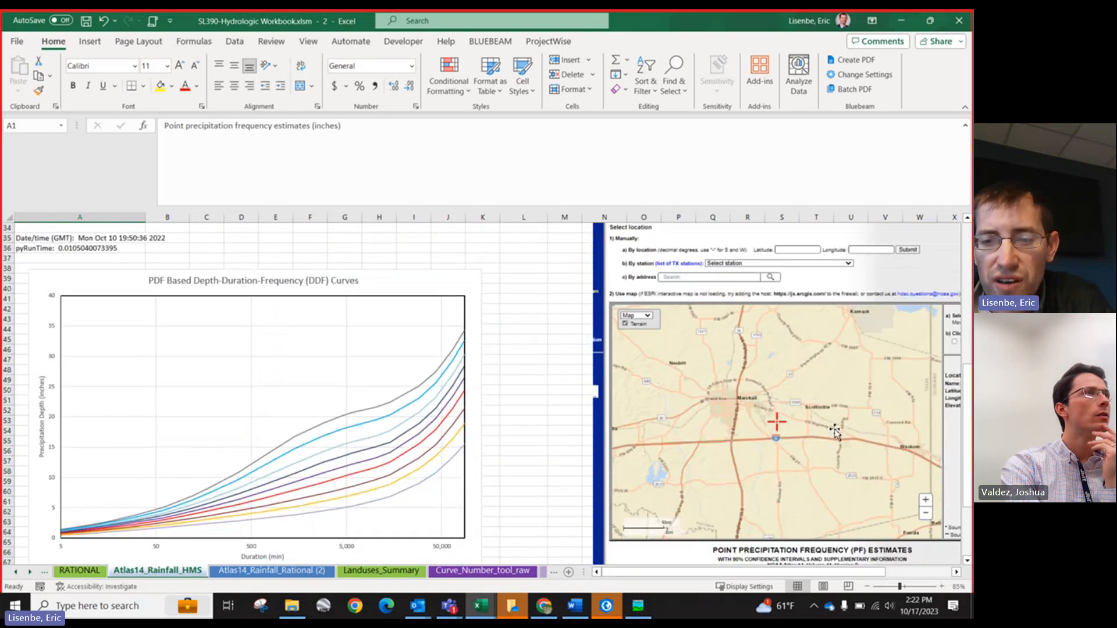
scroll(321, 411, down, 1)
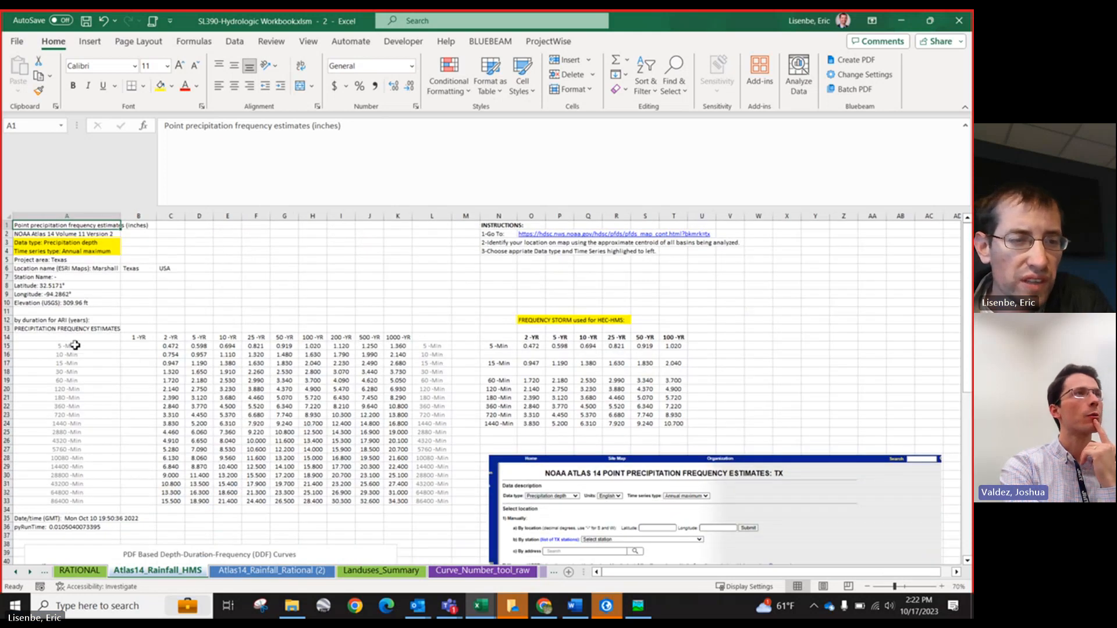
scroll(82, 343, down, 3)
Step: Inspect individual cells of the precipitation estimates and the FREQUENCY STORM values table used for HEC-HMS
click(294, 328)
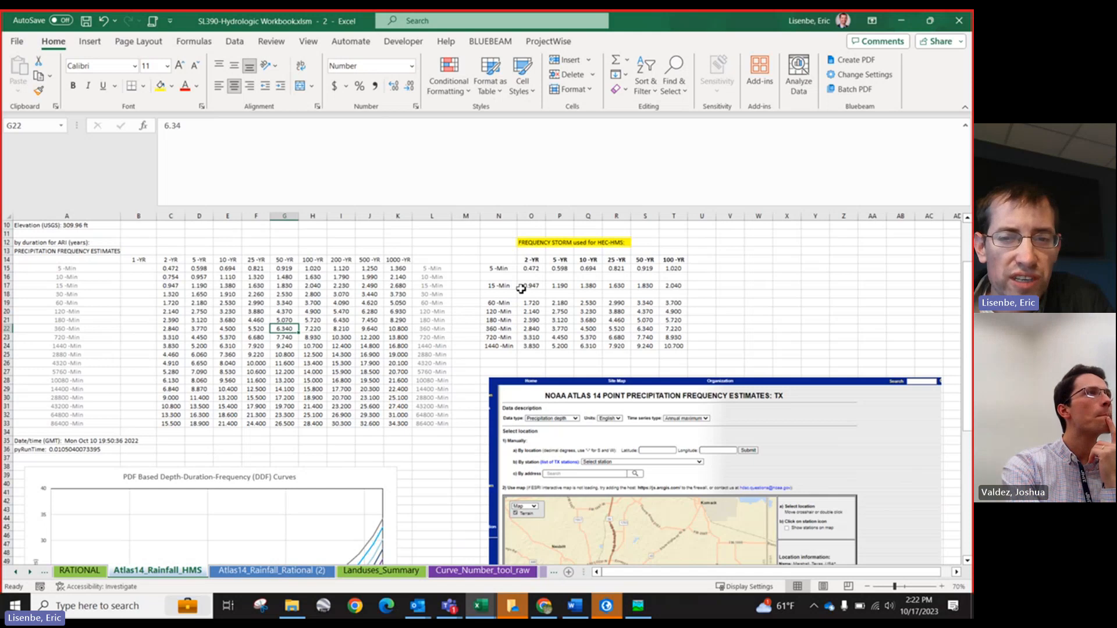
drag(532, 265, 588, 260)
ctrl+scroll(263, 349, up, 1)
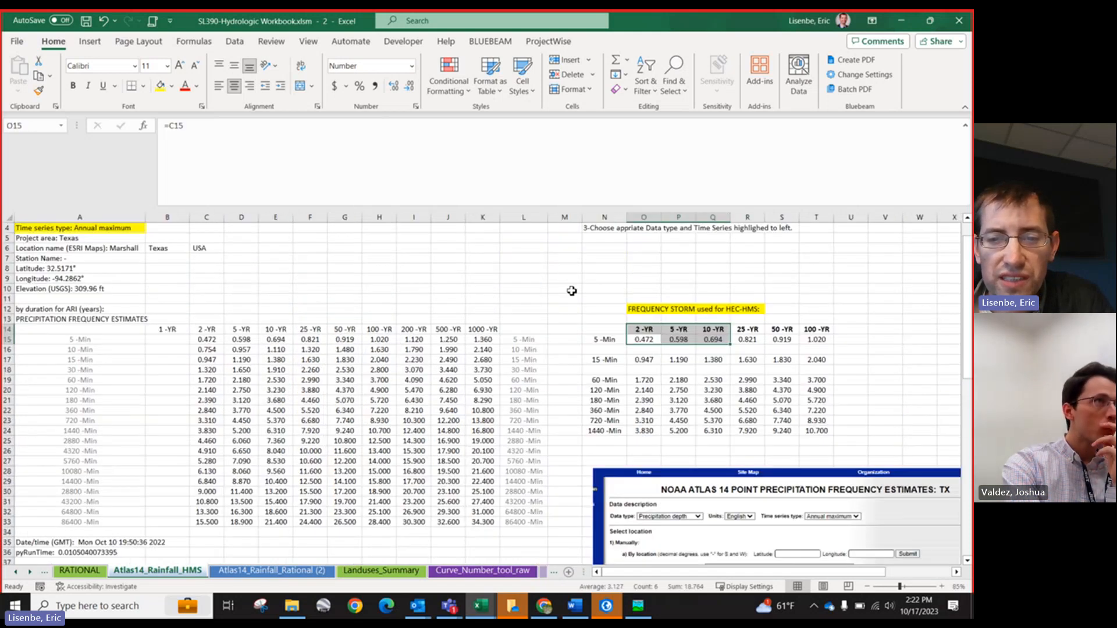
click(263, 349)
click(368, 391)
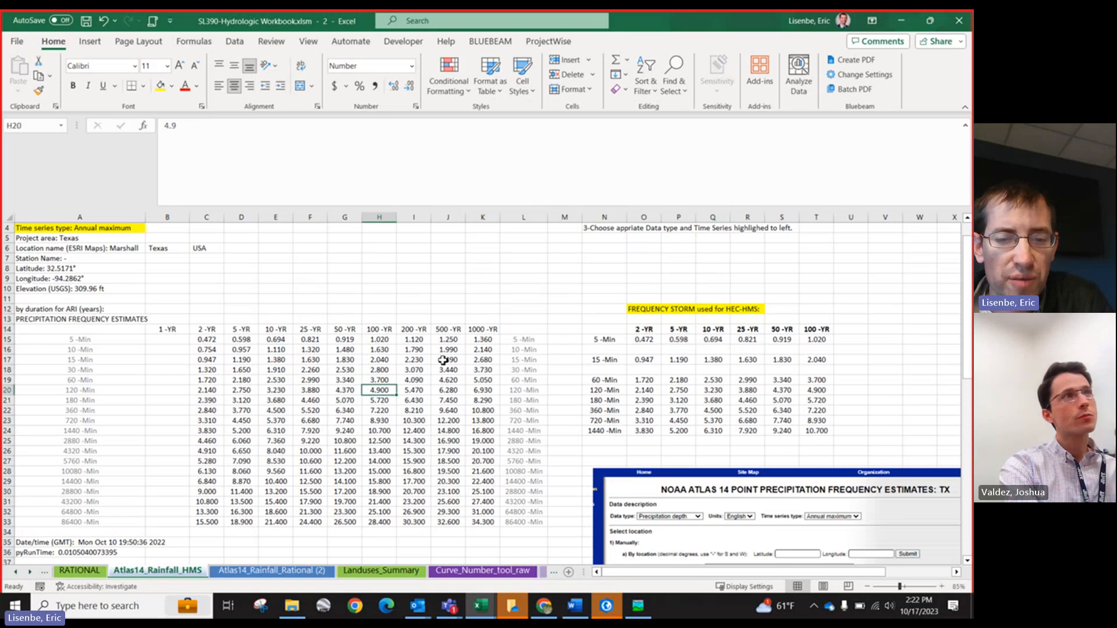
click(472, 434)
click(644, 350)
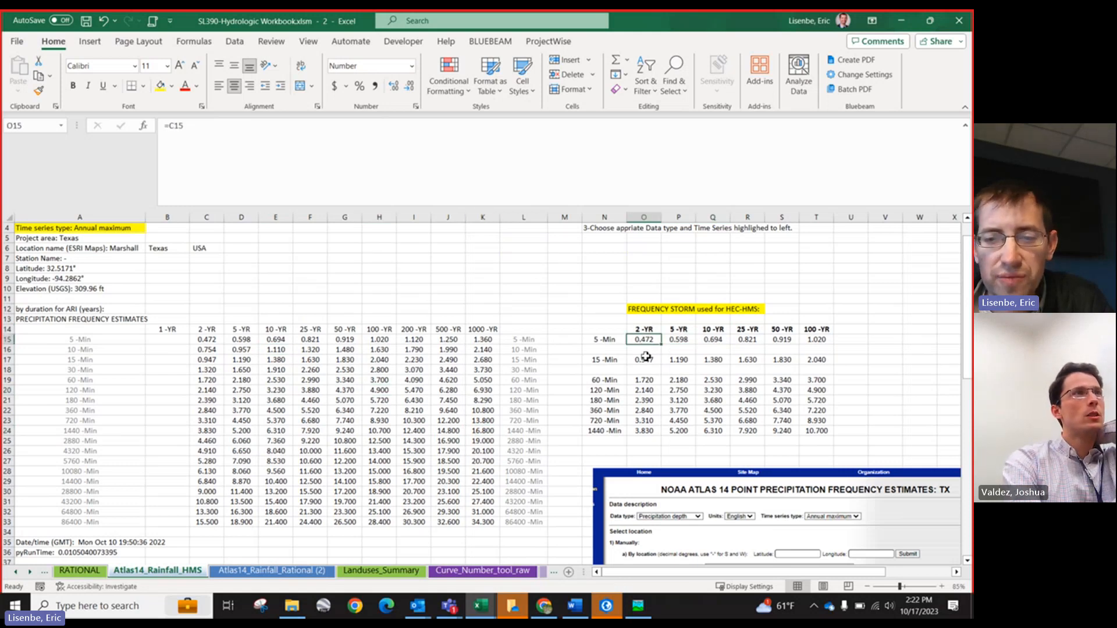
click(644, 359)
Step: Place HEC-HMS beside Excel and compare the 002yr Frequency Storm depths with the workbook's 2-YR column
click(639, 606)
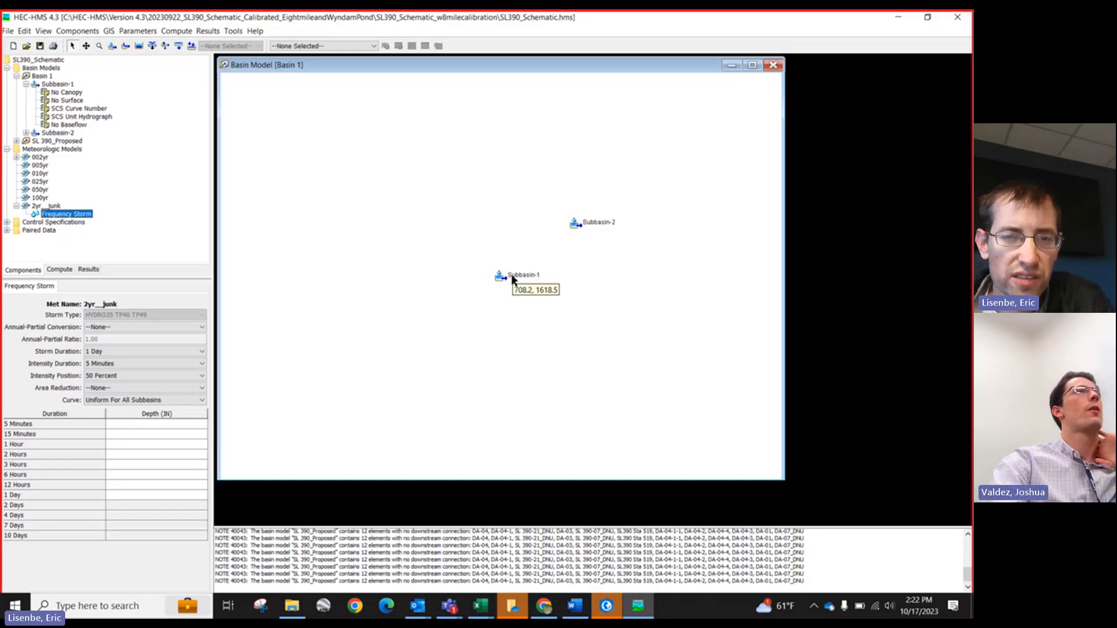
key(super+Left)
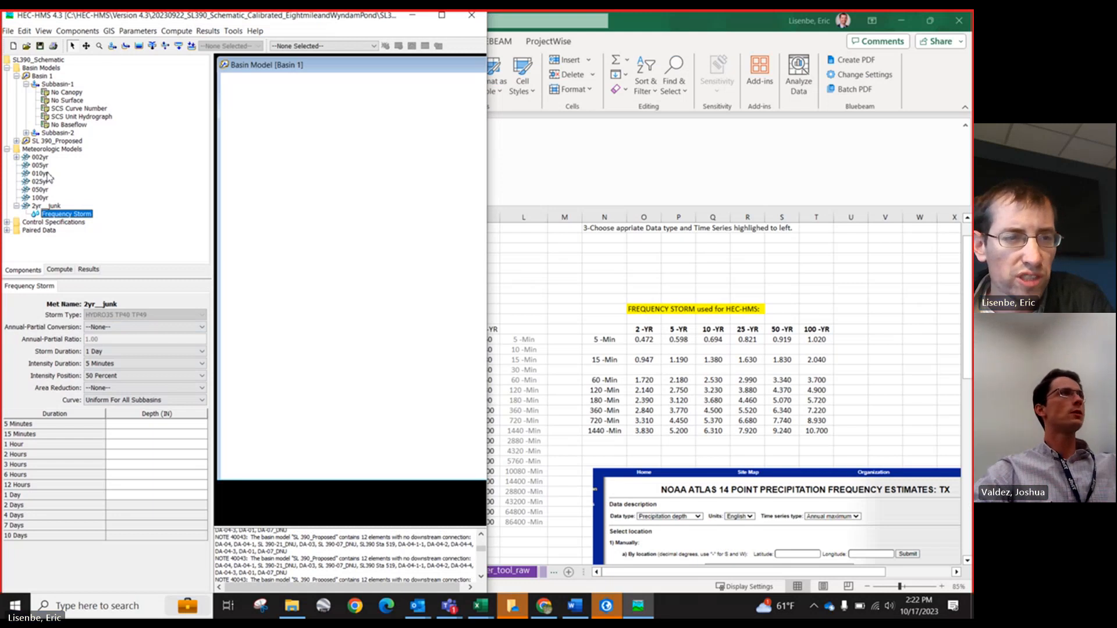
click(17, 157)
click(49, 129)
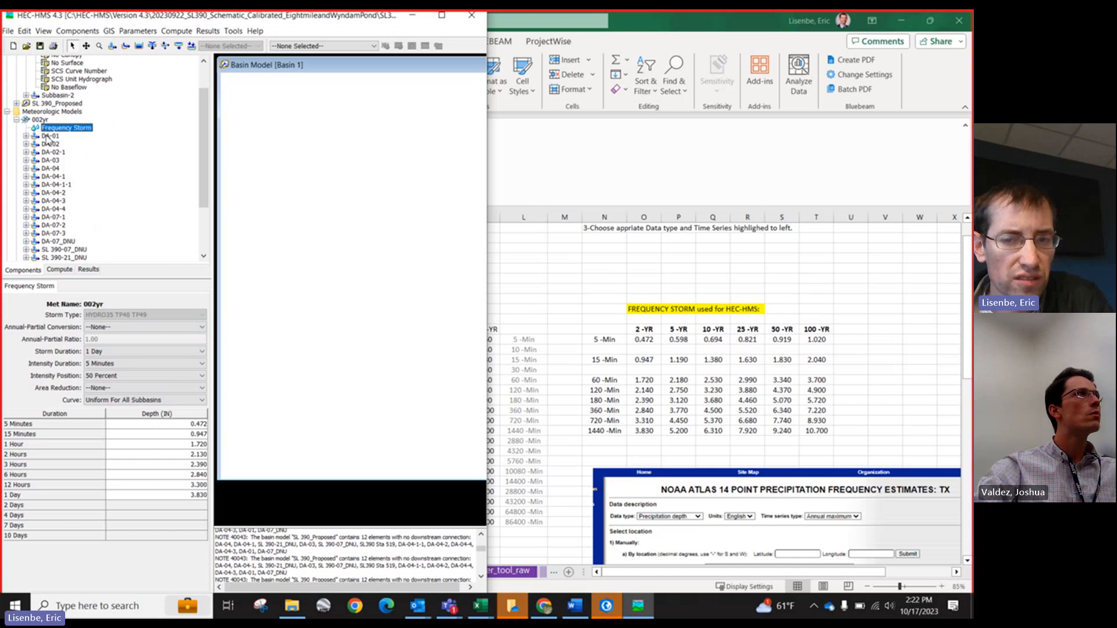
click(183, 426)
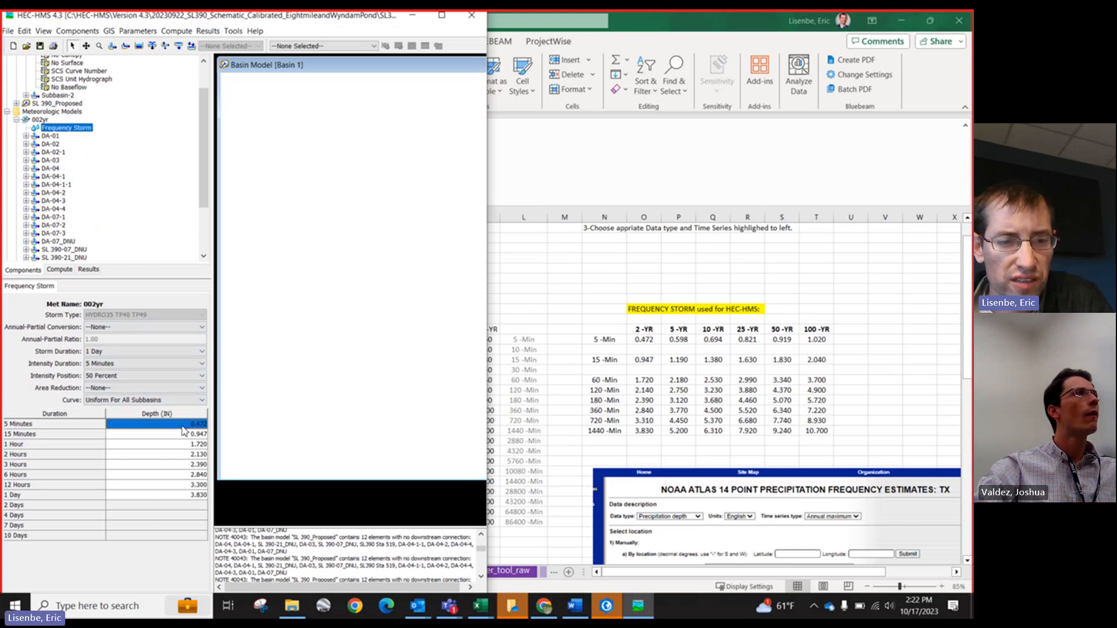
drag(183, 431, 188, 495)
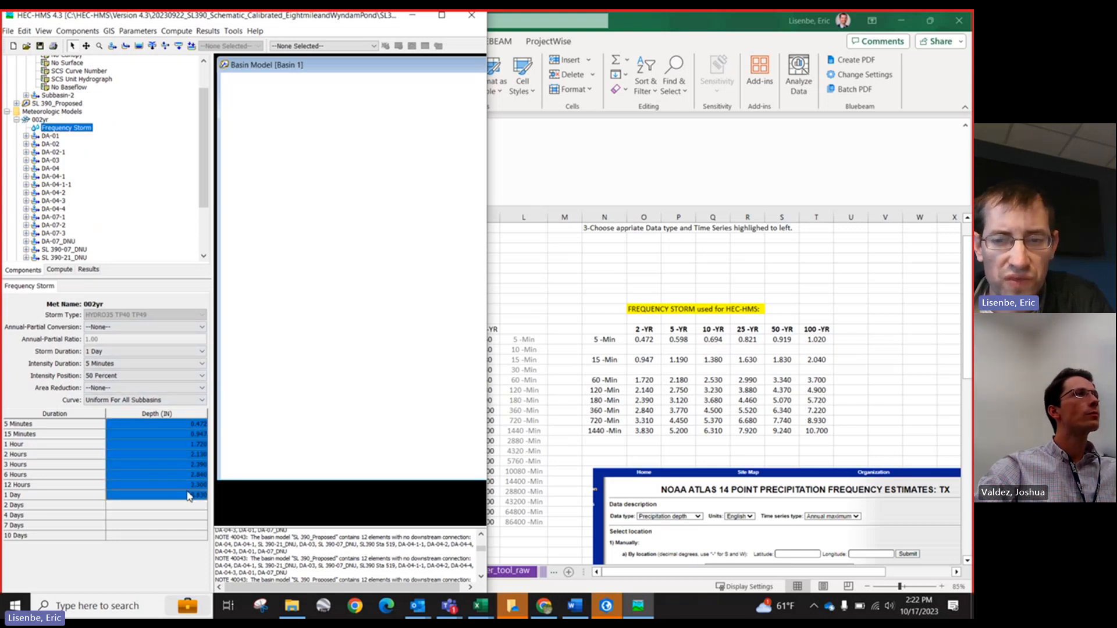
click(184, 453)
click(642, 392)
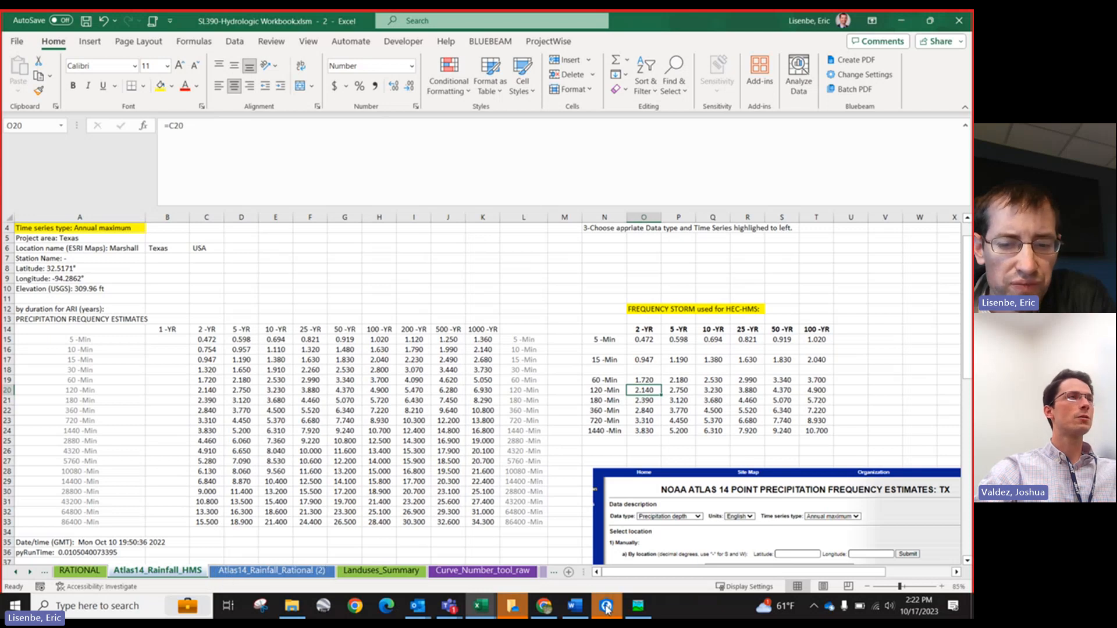
click(638, 606)
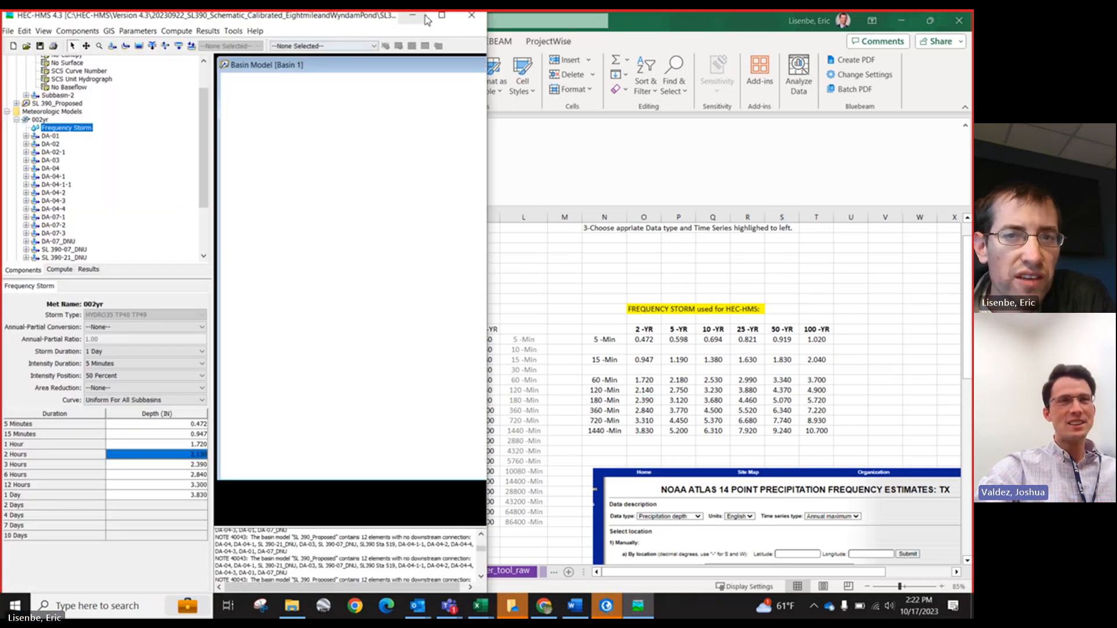
click(441, 15)
click(16, 119)
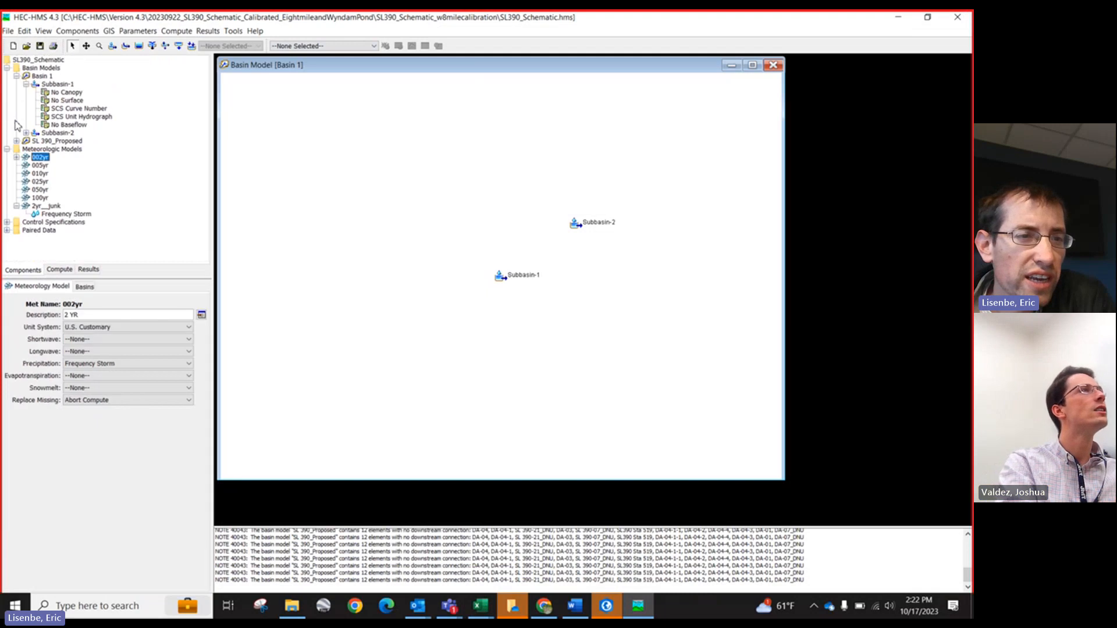
Step: Open the SL 390 control specifications and examine its description, start date and end date
click(7, 223)
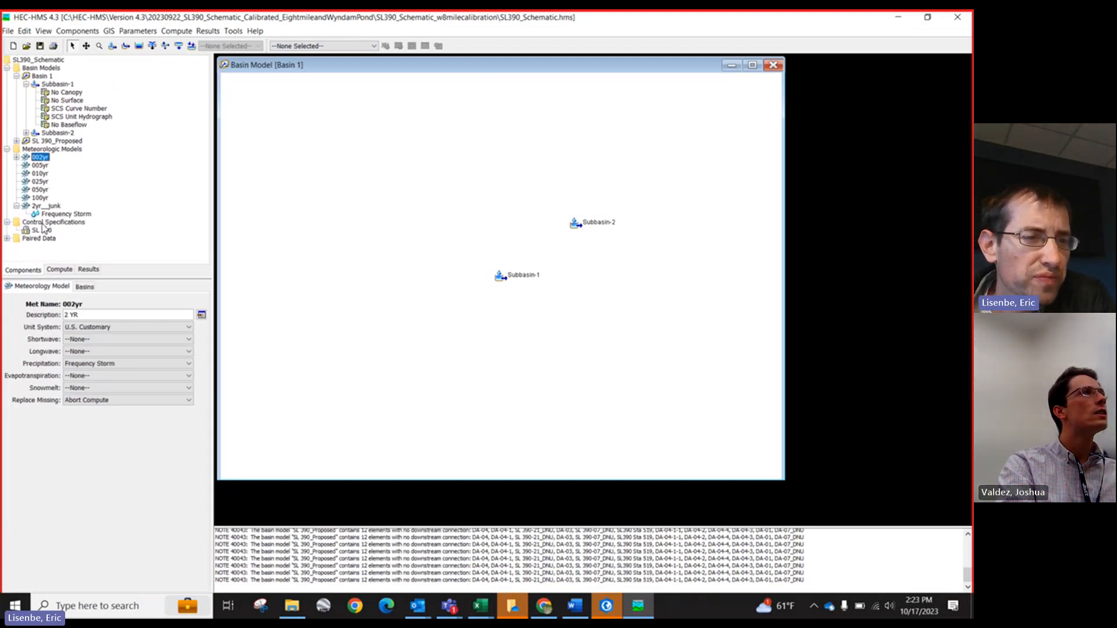
click(43, 230)
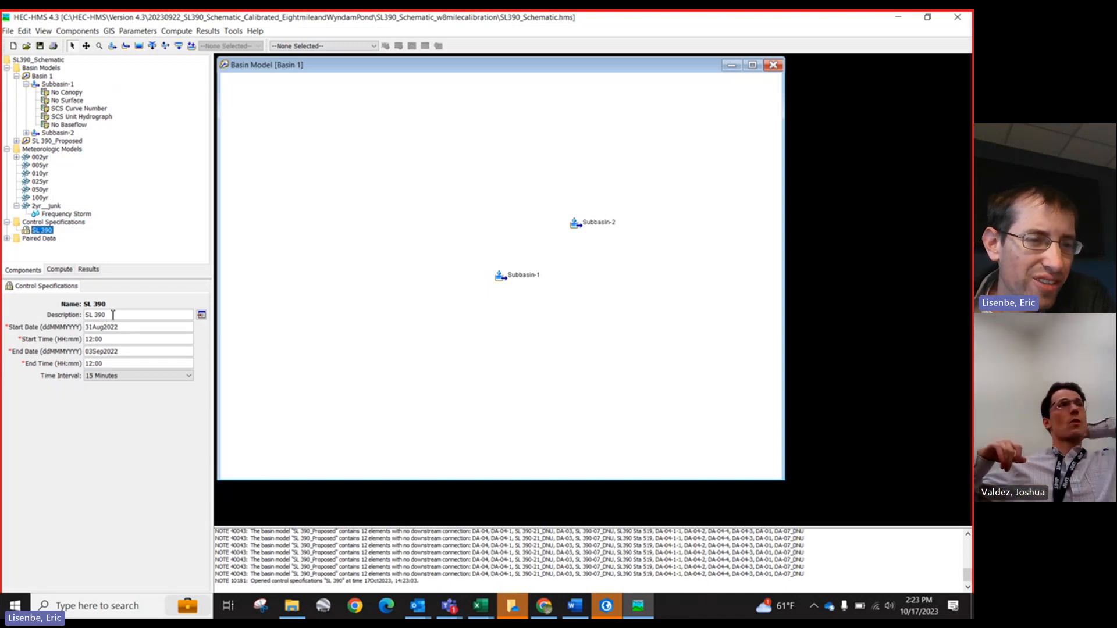
double_click(100, 315)
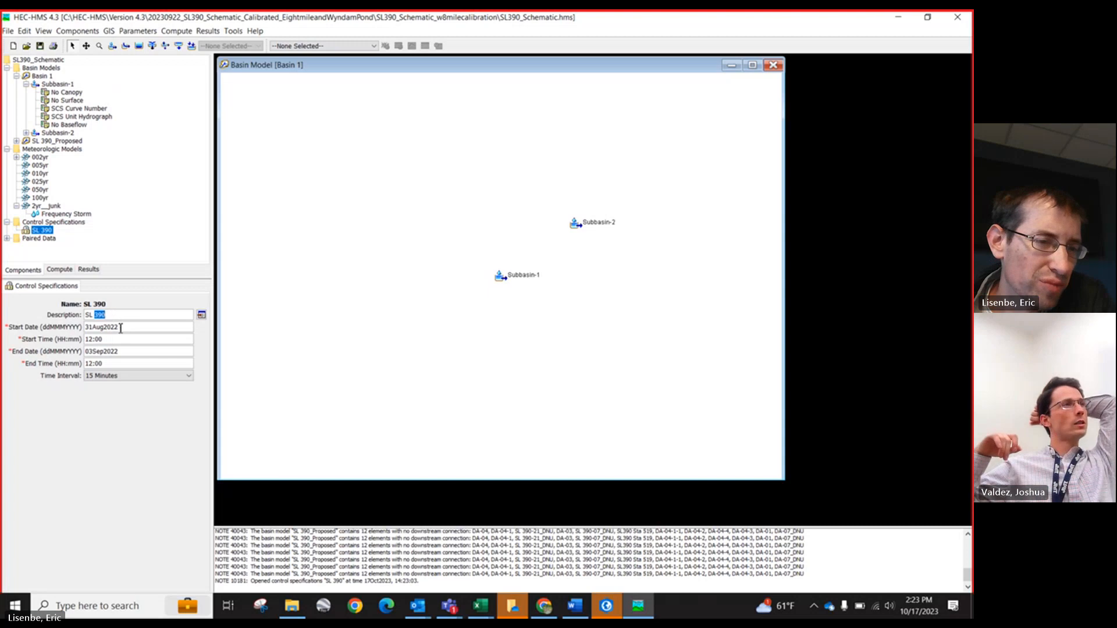
drag(122, 324, 74, 326)
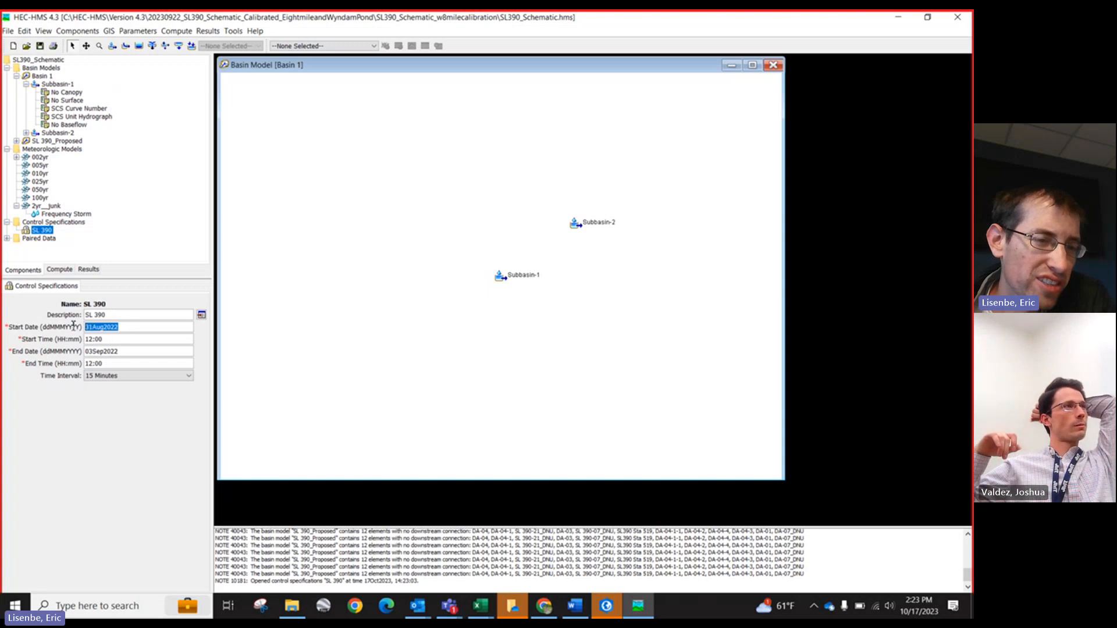
click(120, 336)
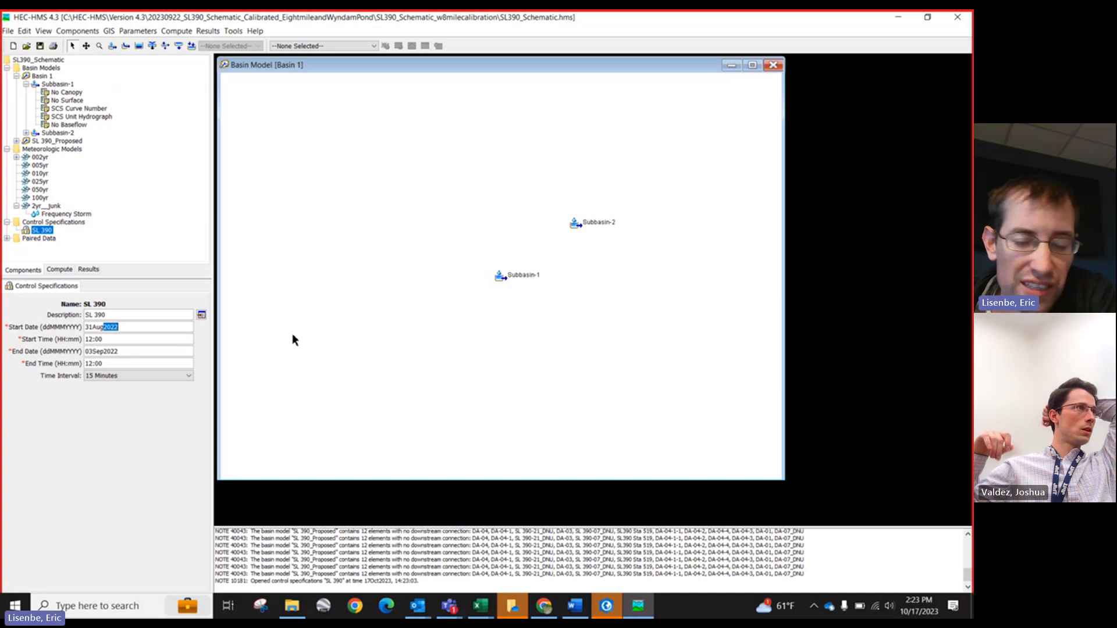
click(125, 314)
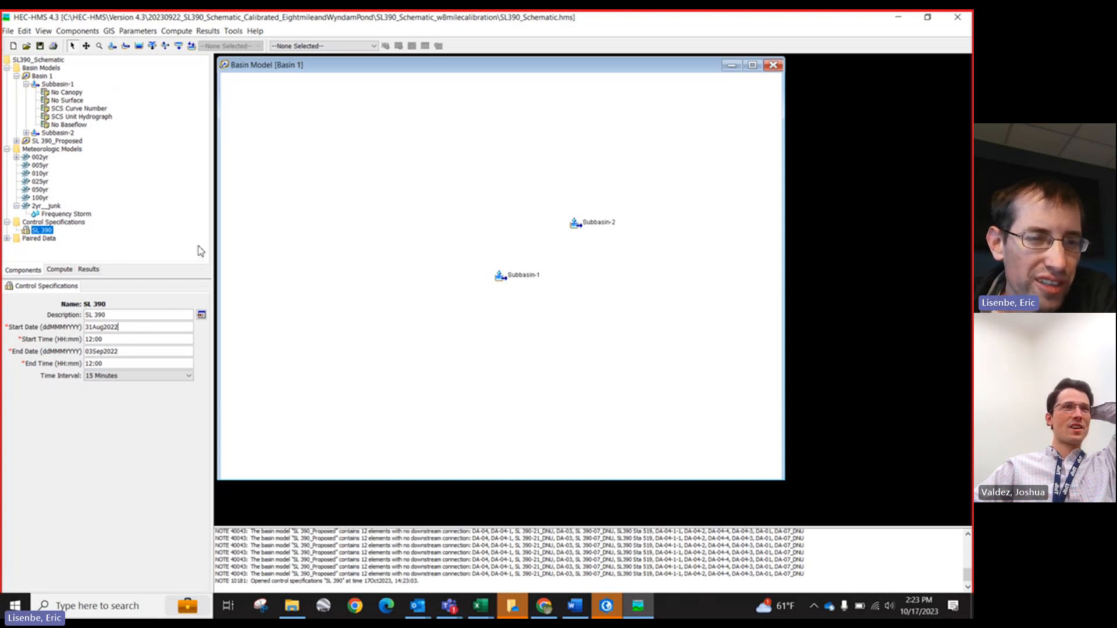
drag(215, 247, 208, 247)
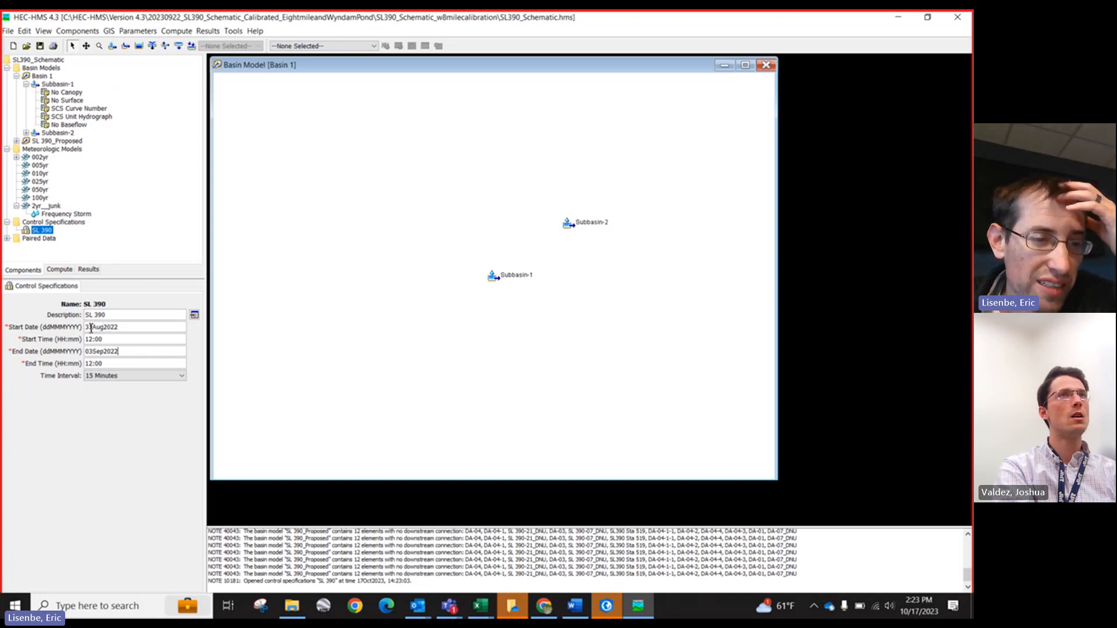
drag(91, 324, 128, 326)
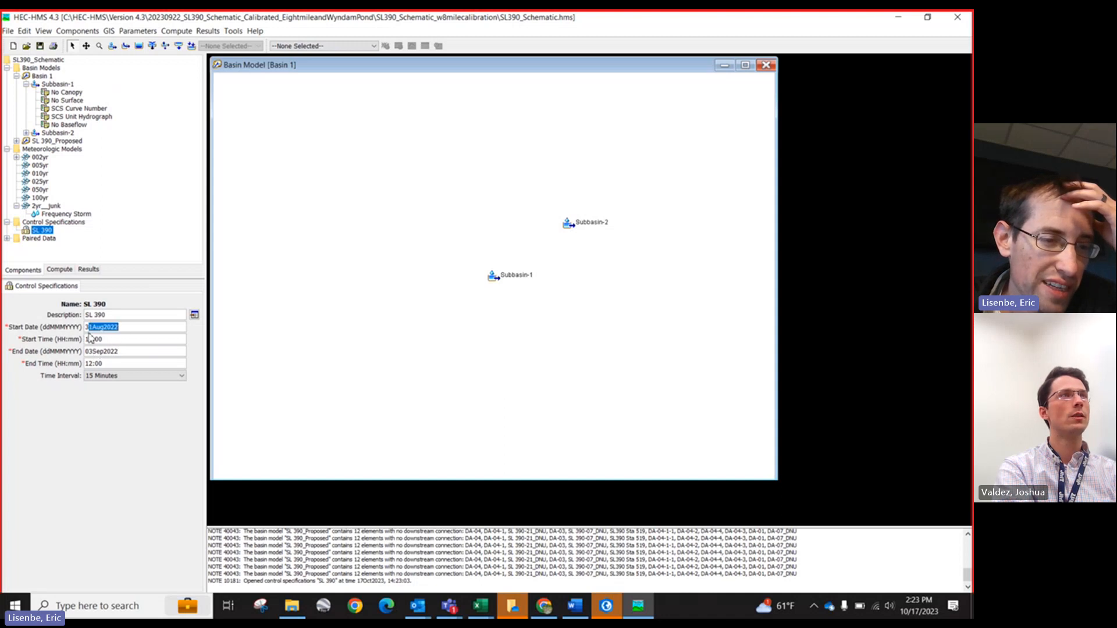
drag(88, 353, 125, 352)
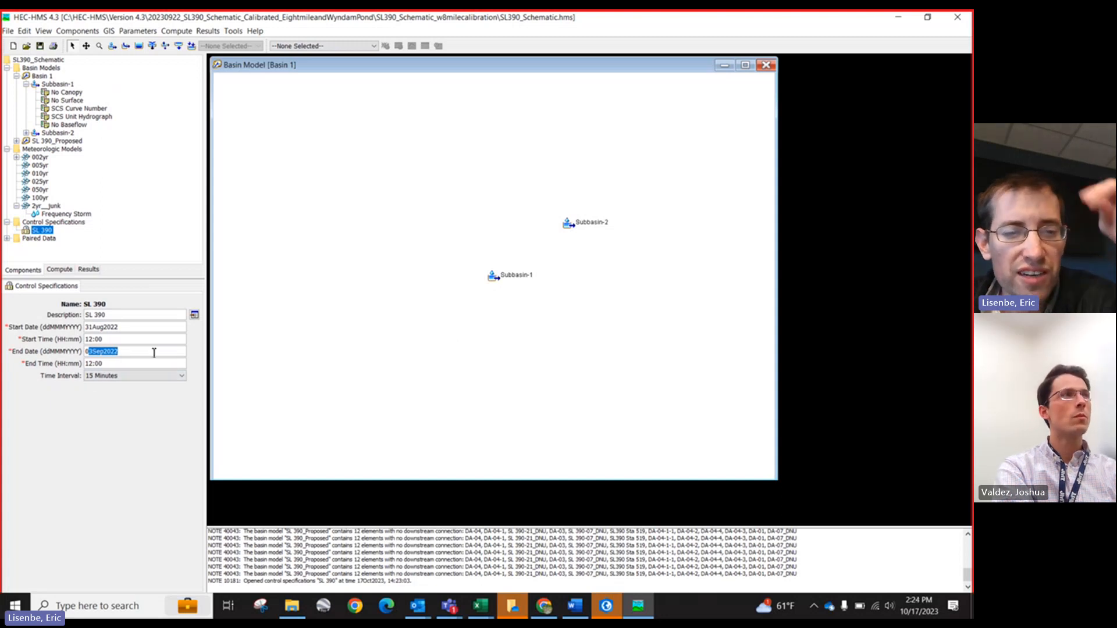
click(103, 364)
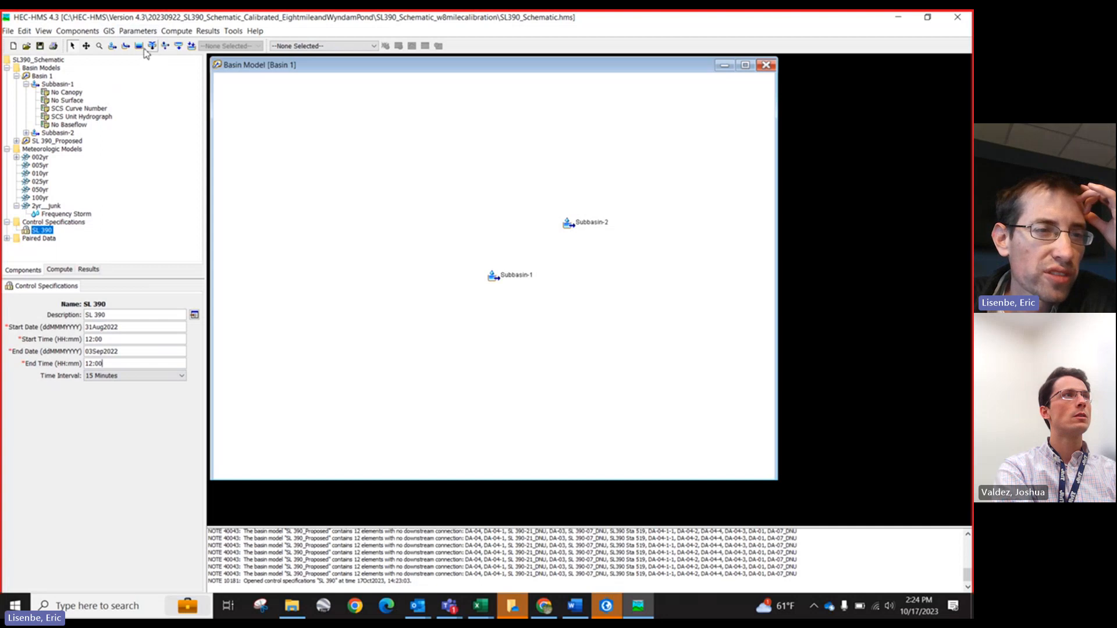
click(175, 32)
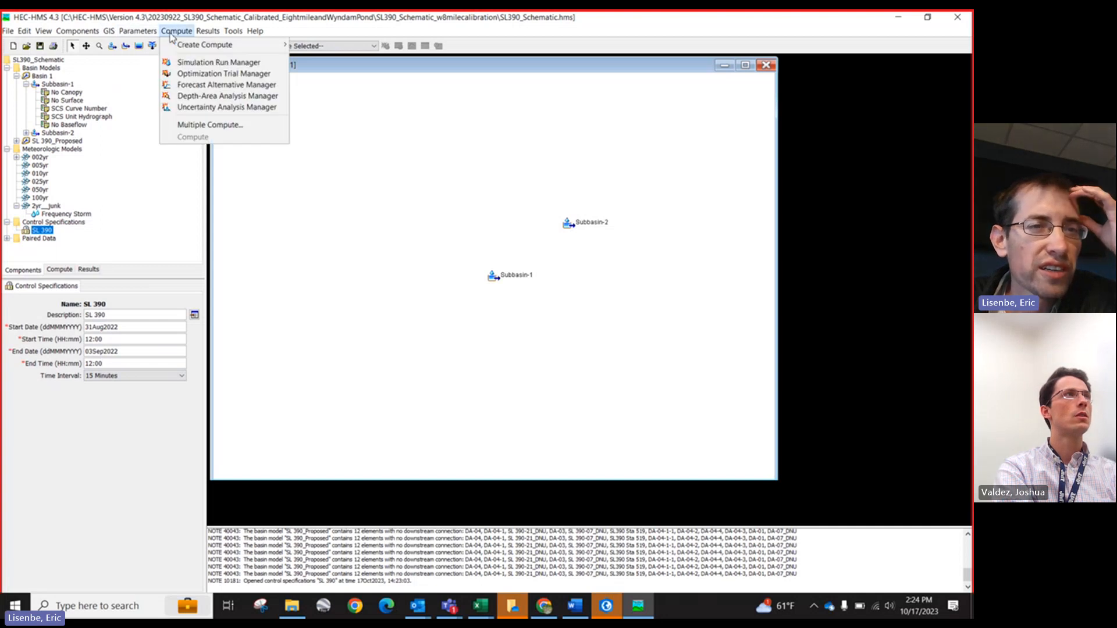
mouse_move(186, 48)
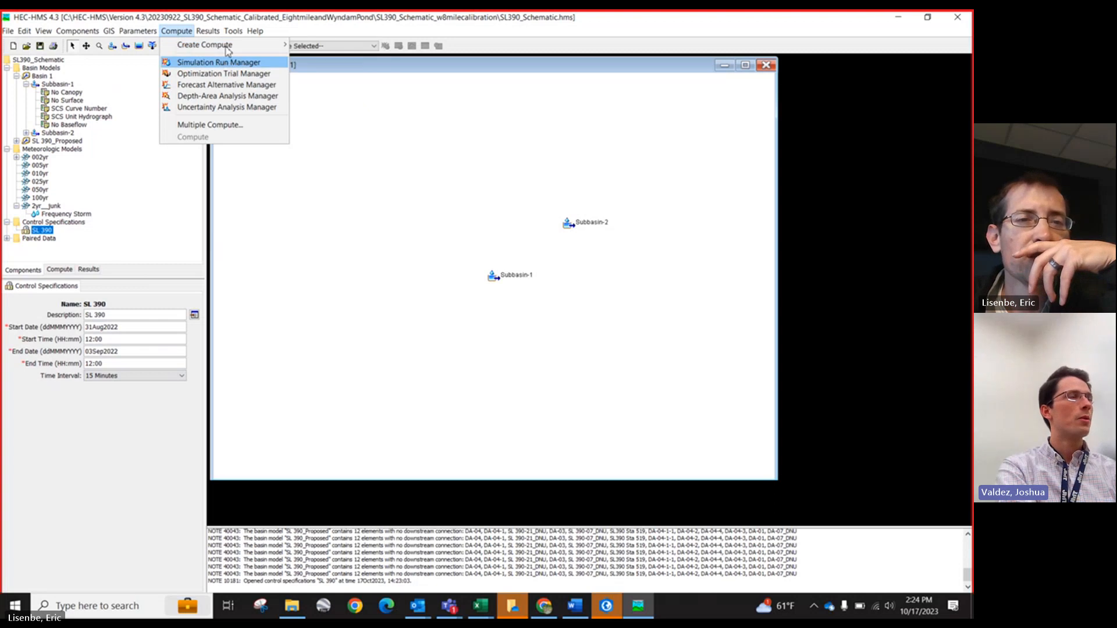
double_click(294, 22)
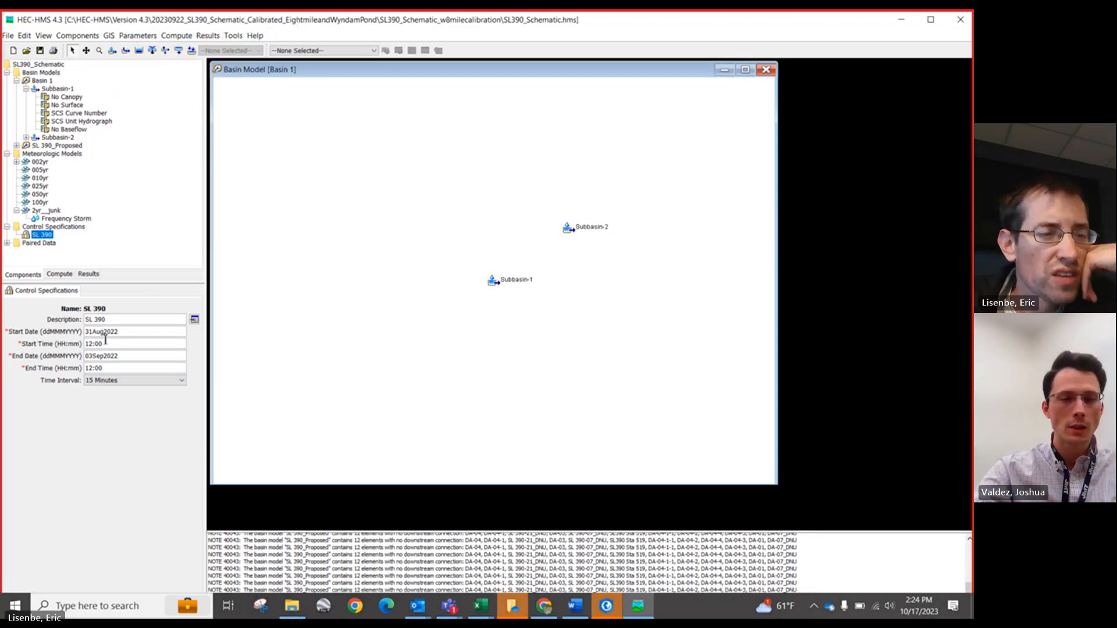
Step: Review the control time interval options, the 002yr Frequency Storm depths, and the SL 390 control specifications
click(122, 381)
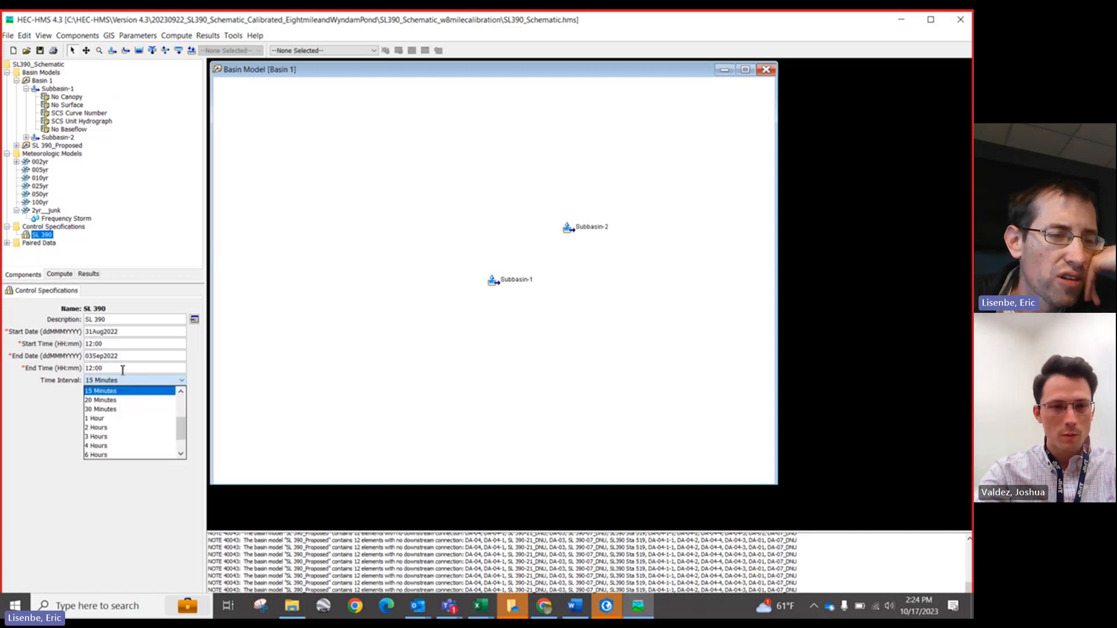
click(119, 357)
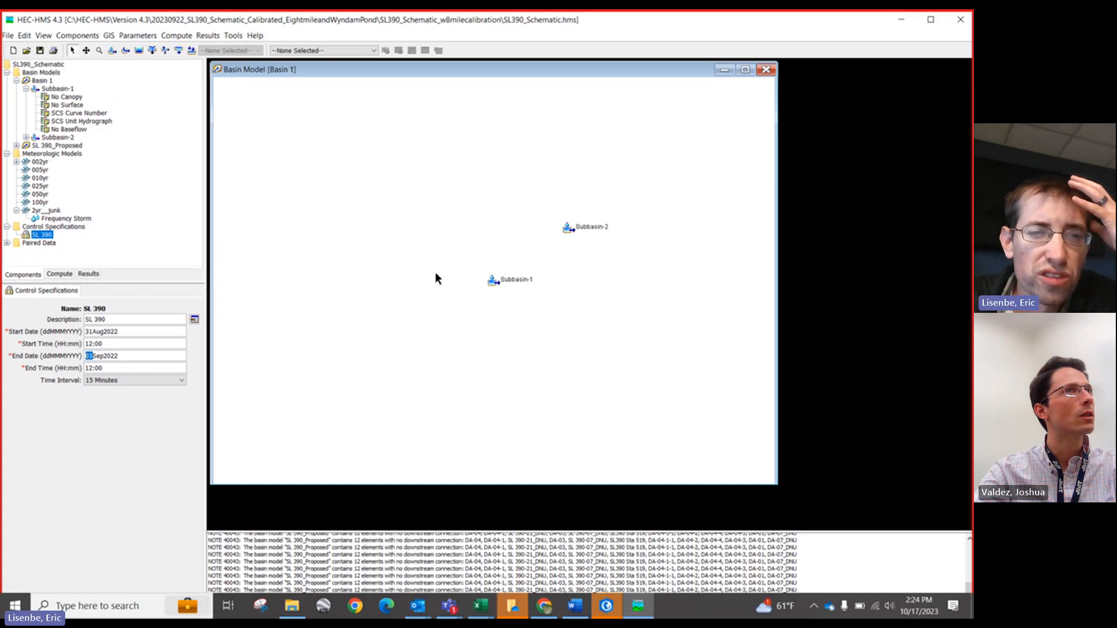
click(40, 164)
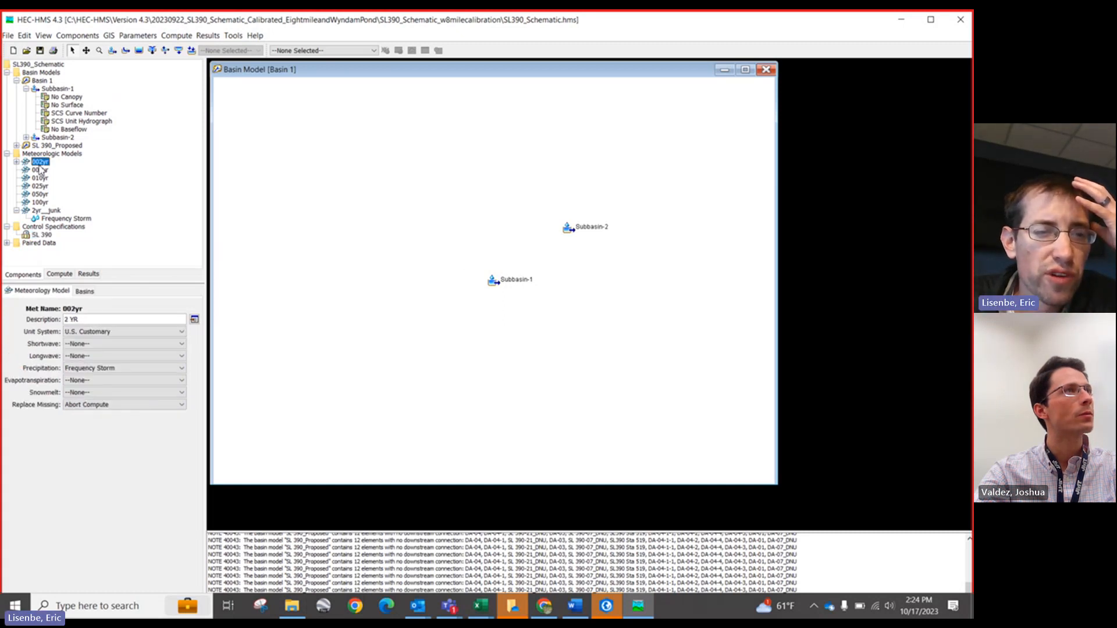
click(16, 162)
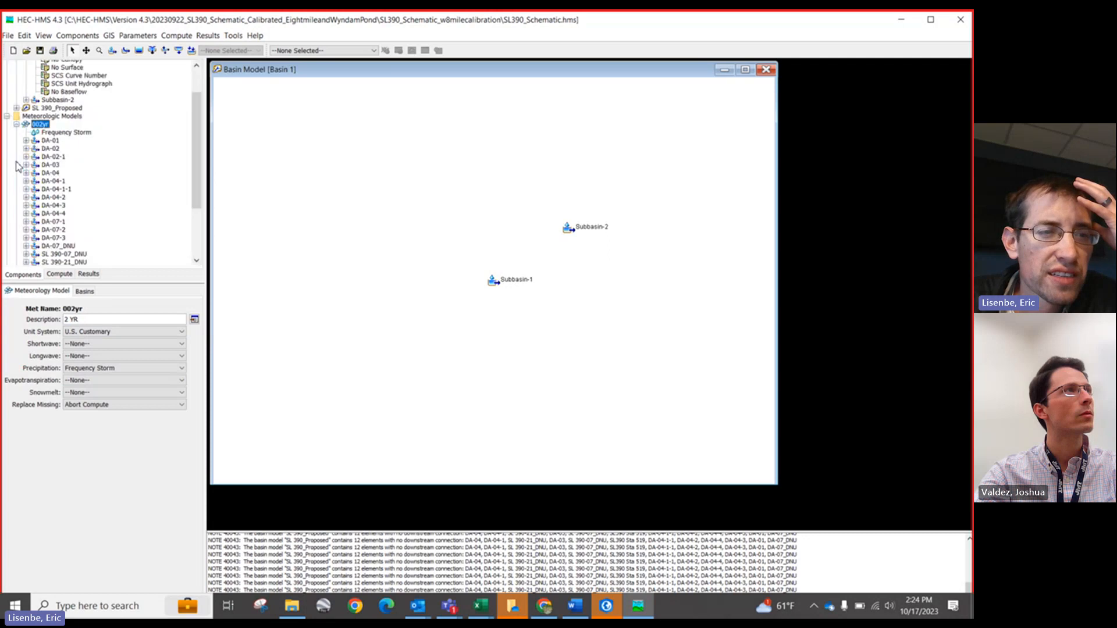
click(58, 132)
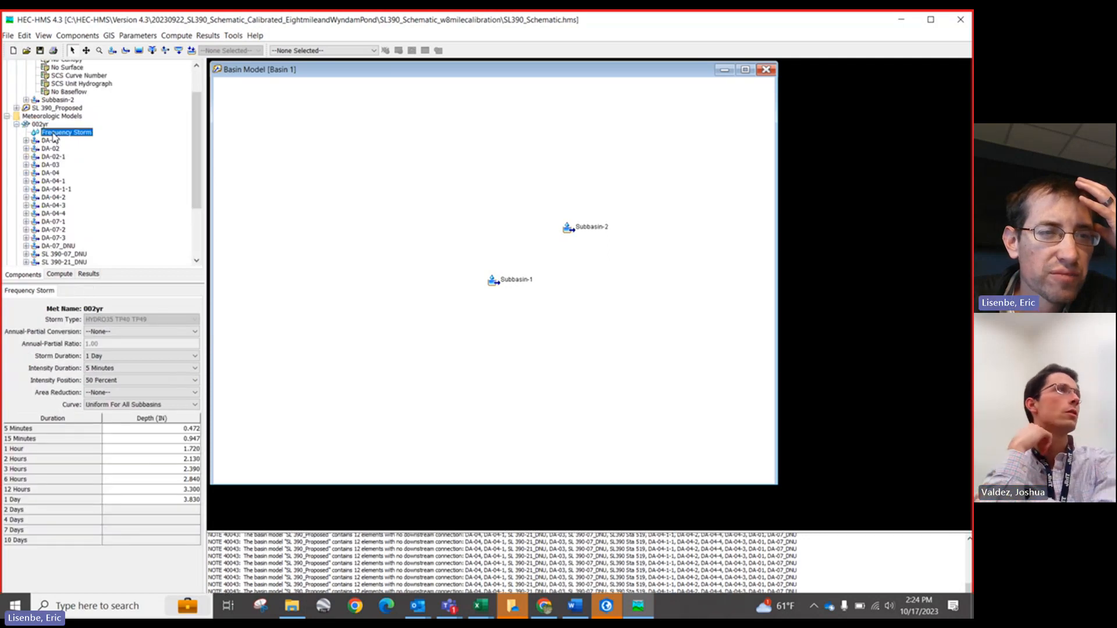
click(16, 123)
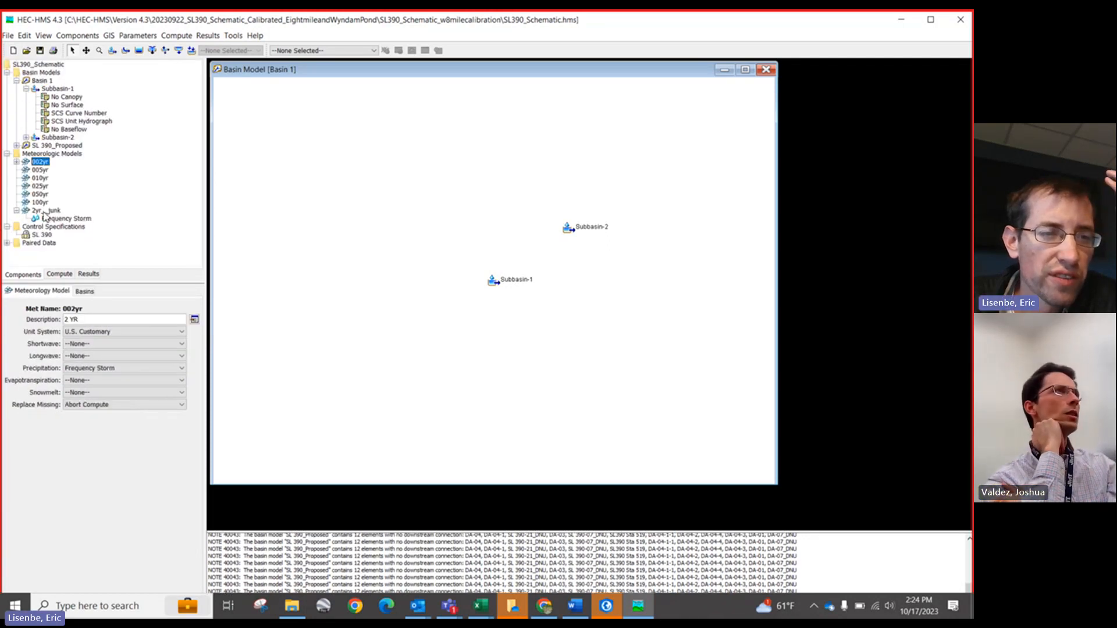
click(39, 235)
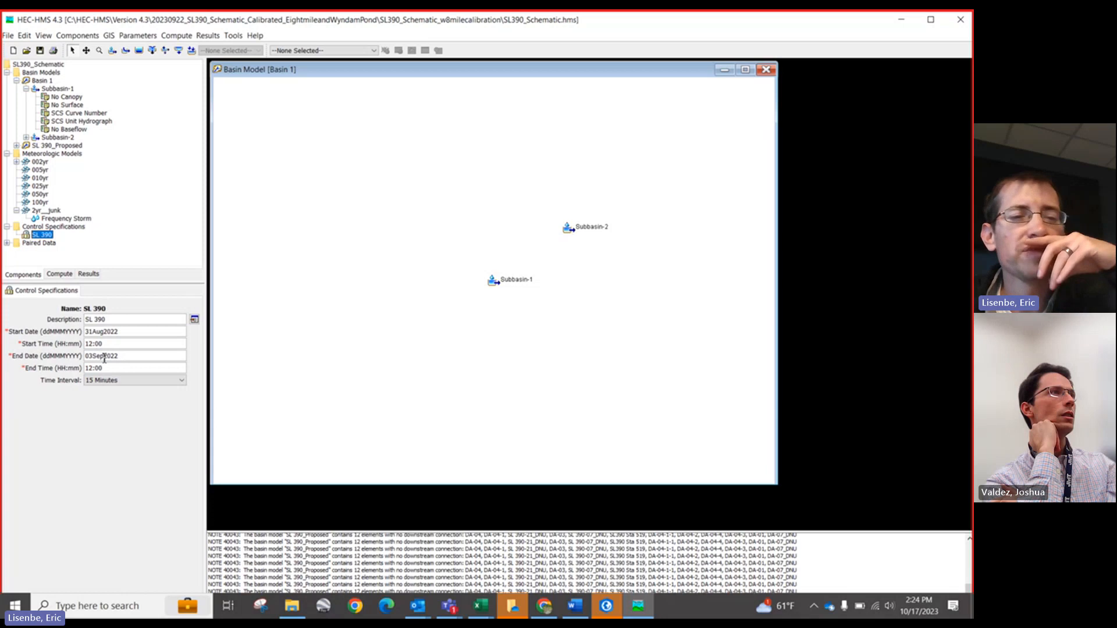
Step: Open the SL 390_Proposed basin model and compute the 100-YR simulation run with Multiple Compute
right_click(491, 282)
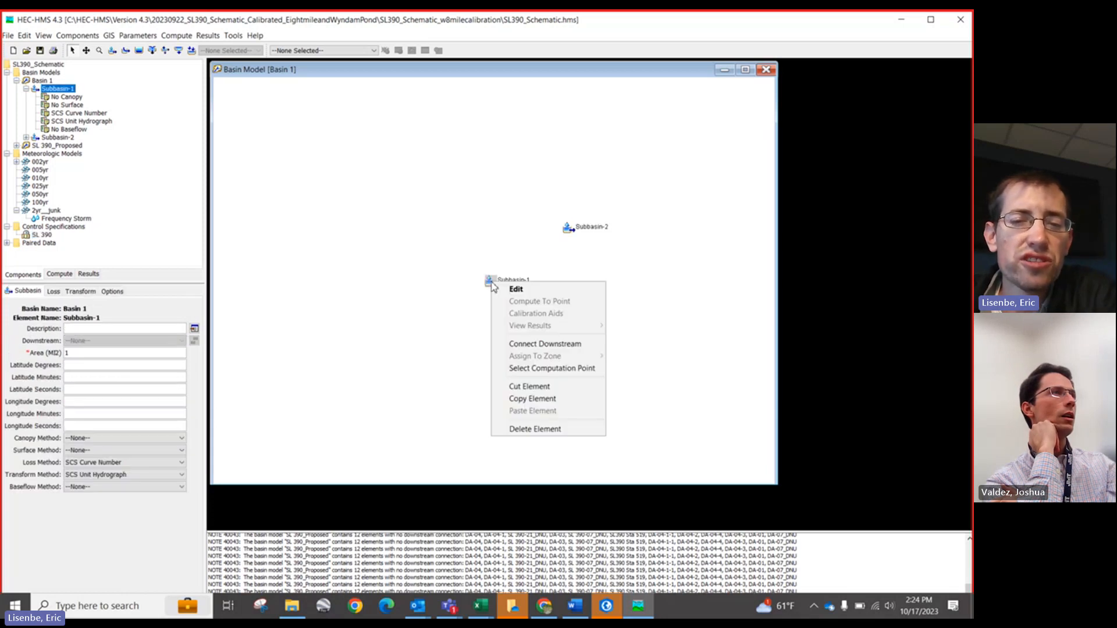
click(425, 205)
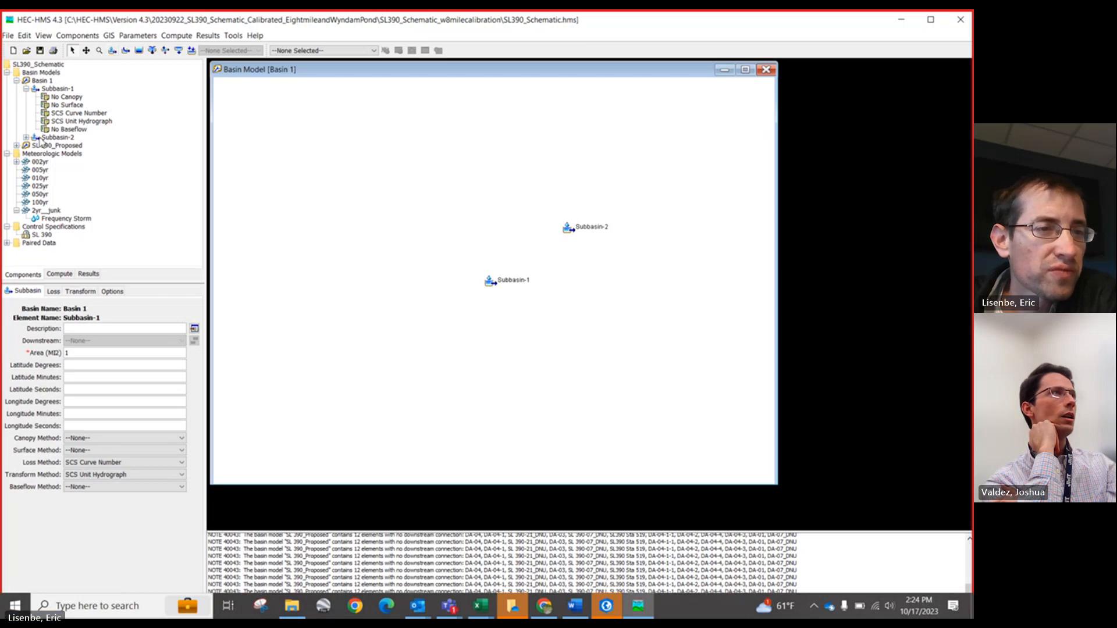
double_click(42, 145)
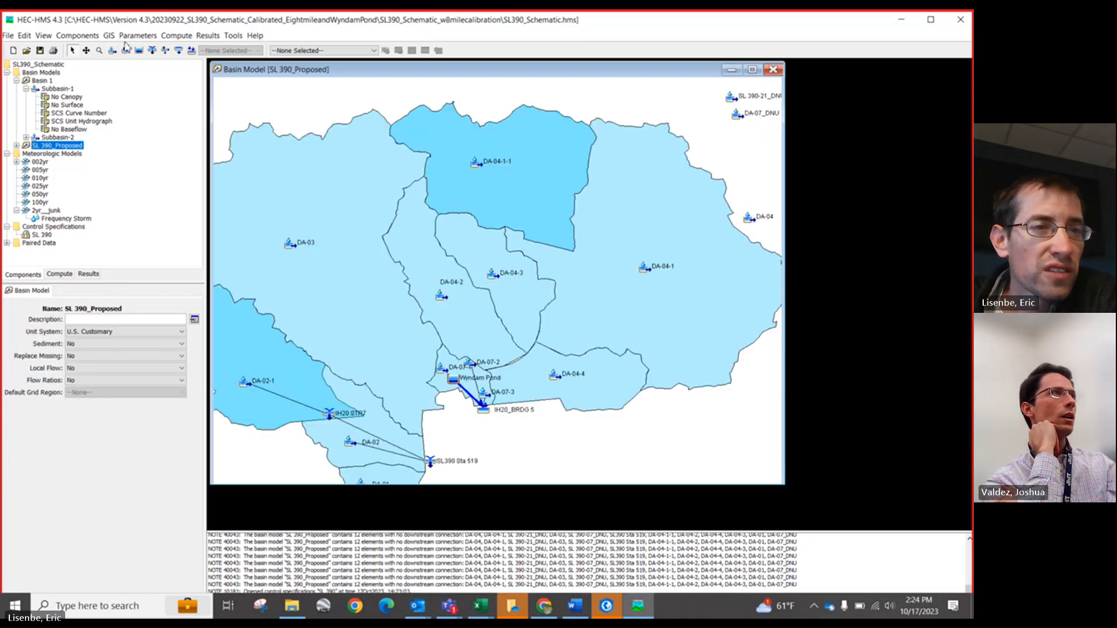
click(176, 35)
click(214, 131)
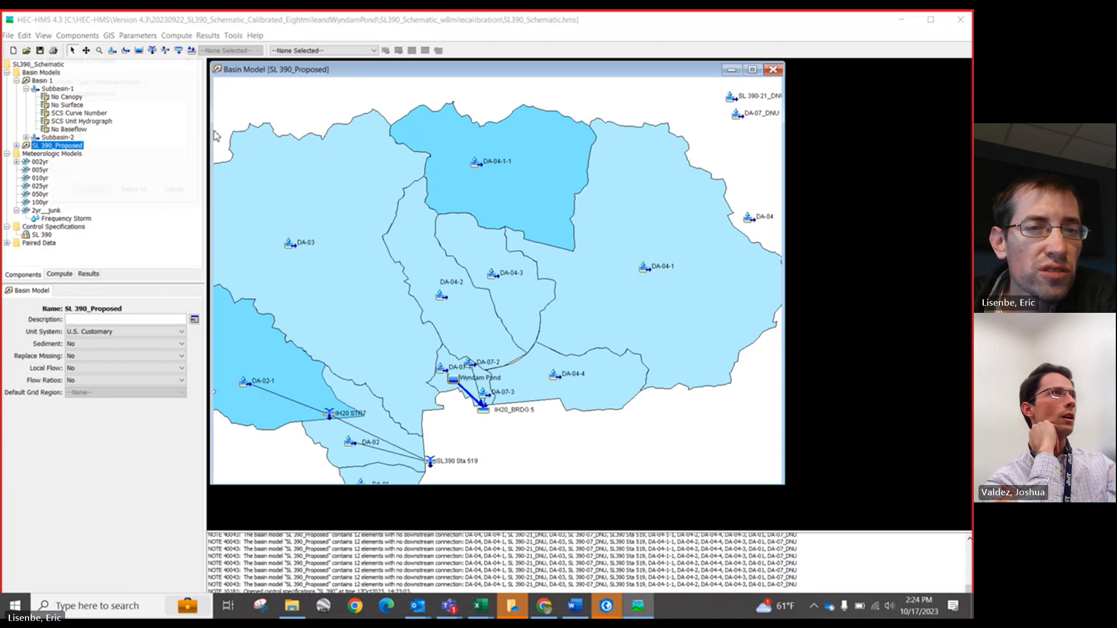
click(56, 145)
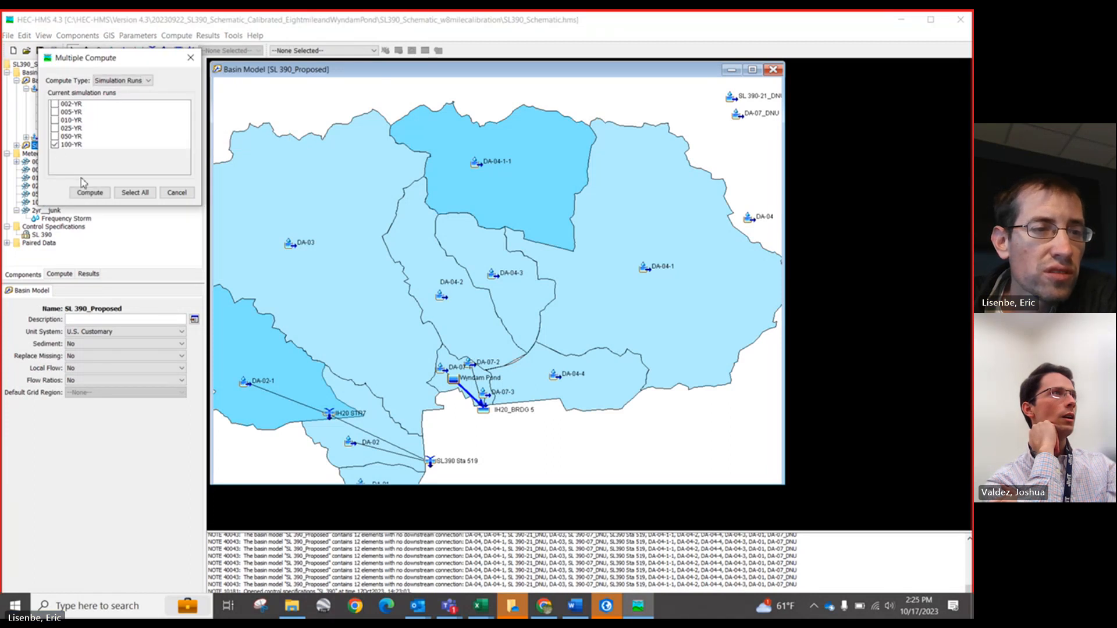
click(90, 192)
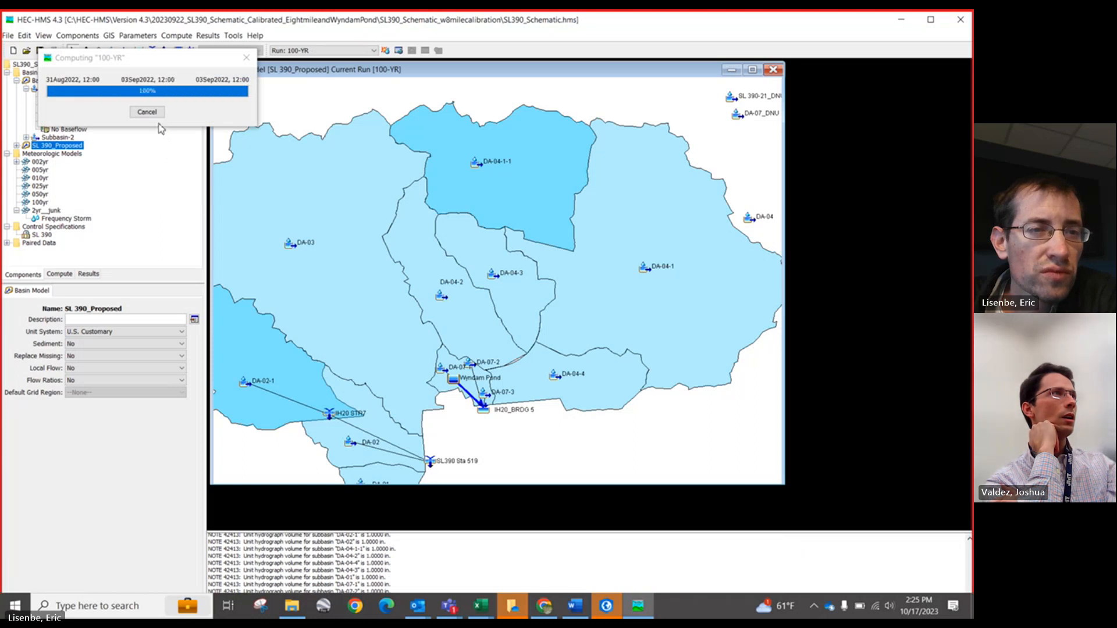
Step: View the 100-YR result graph for subbasin DA-04-1-1, then close it
click(475, 164)
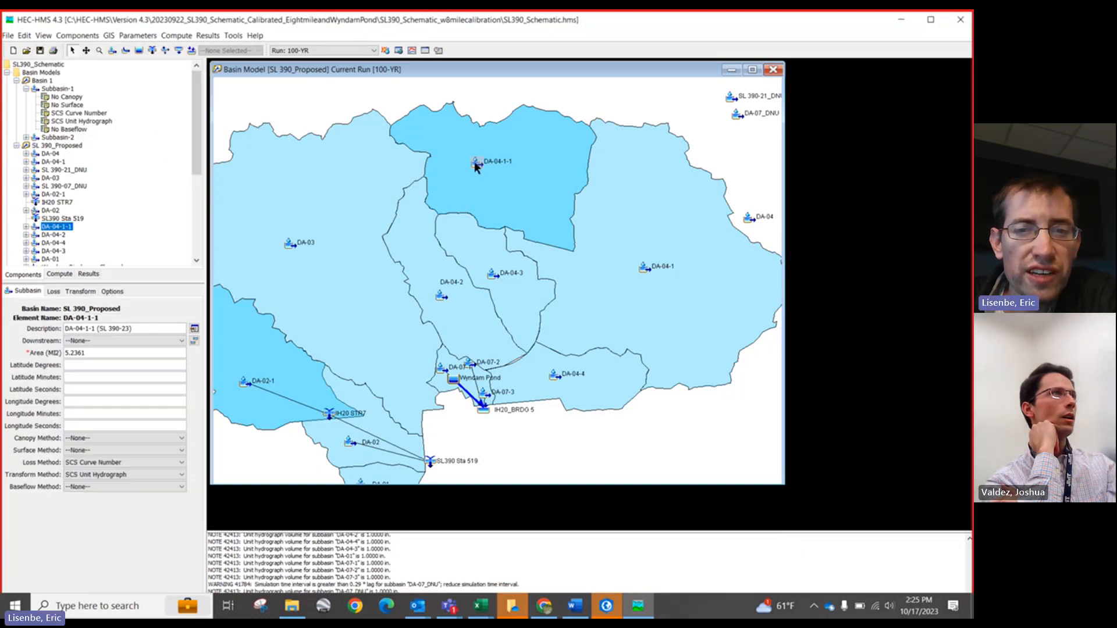
right_click(477, 165)
mouse_move(541, 205)
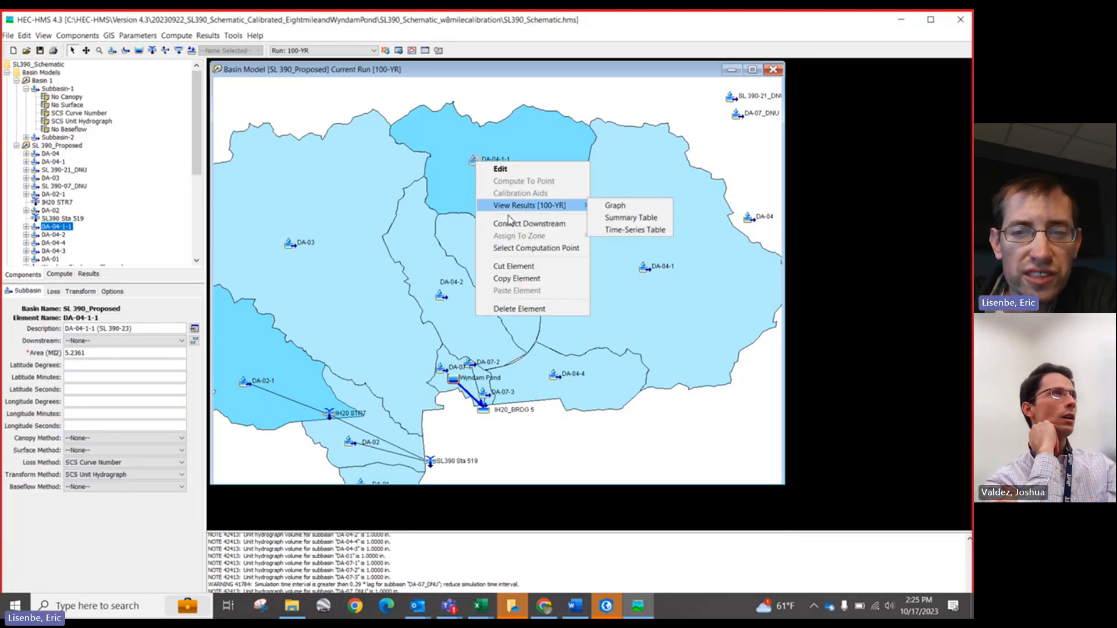
click(641, 208)
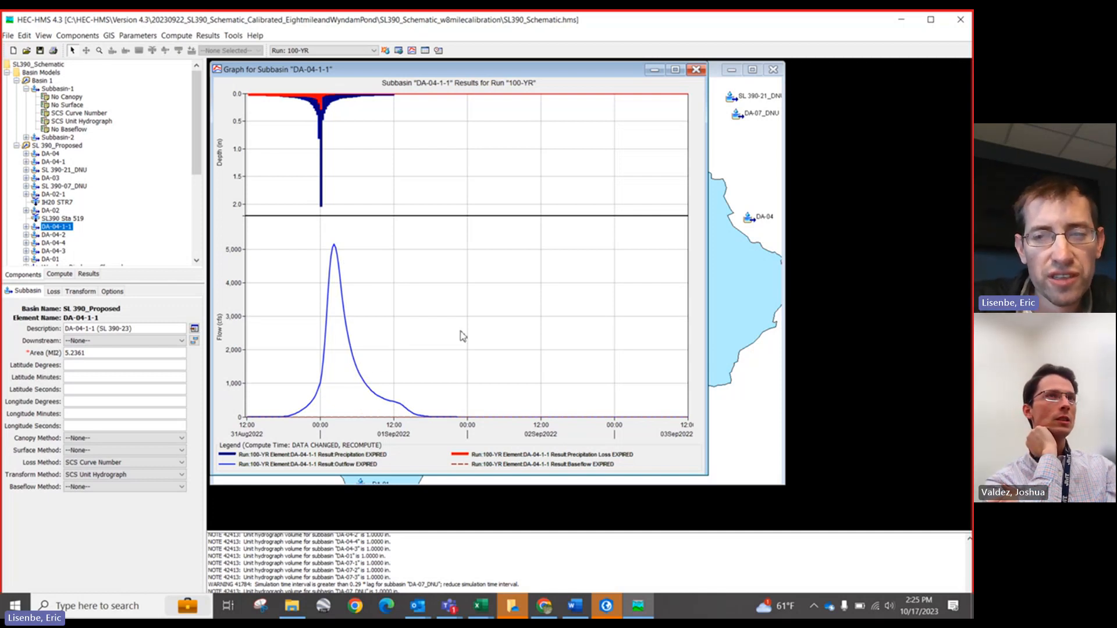
click(696, 70)
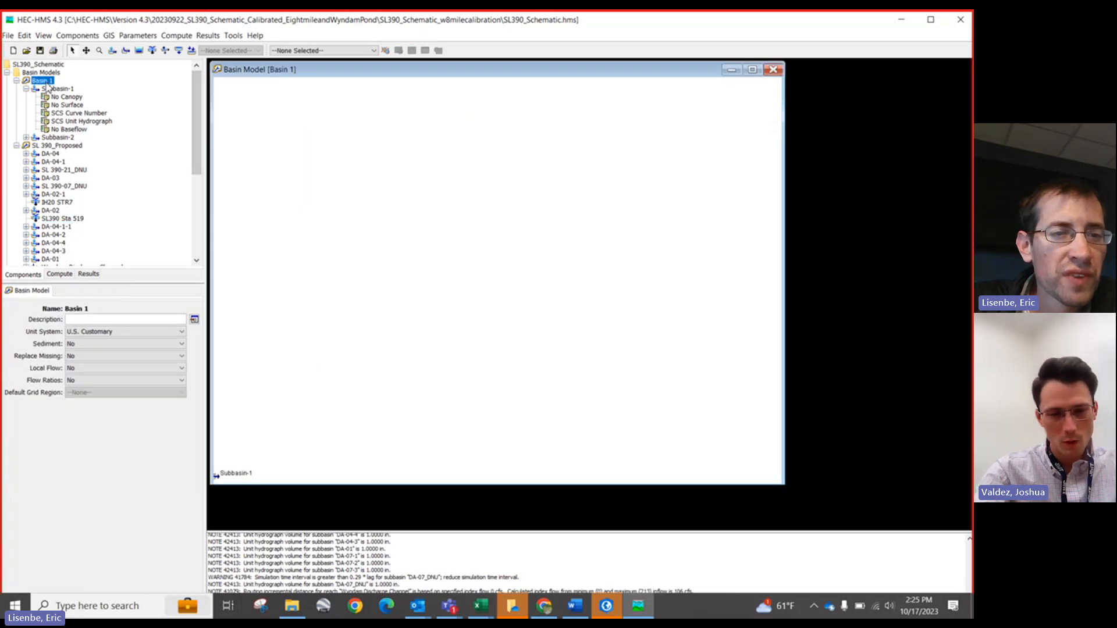
Step: Collapse the basin model tree and reopen the SL 390_Proposed basin map
click(43, 80)
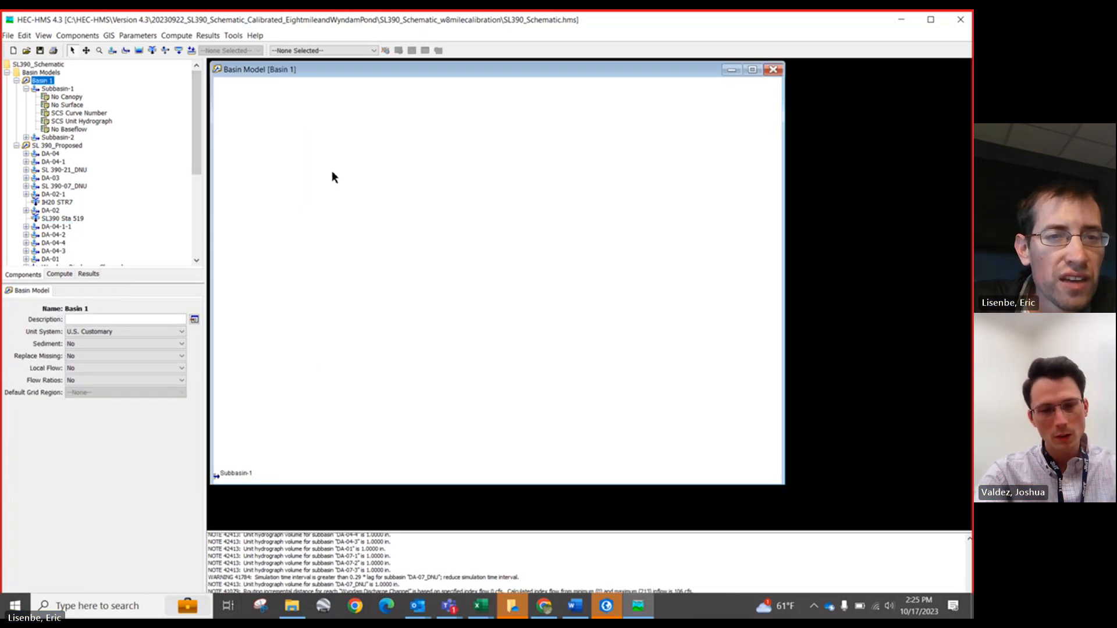
click(26, 89)
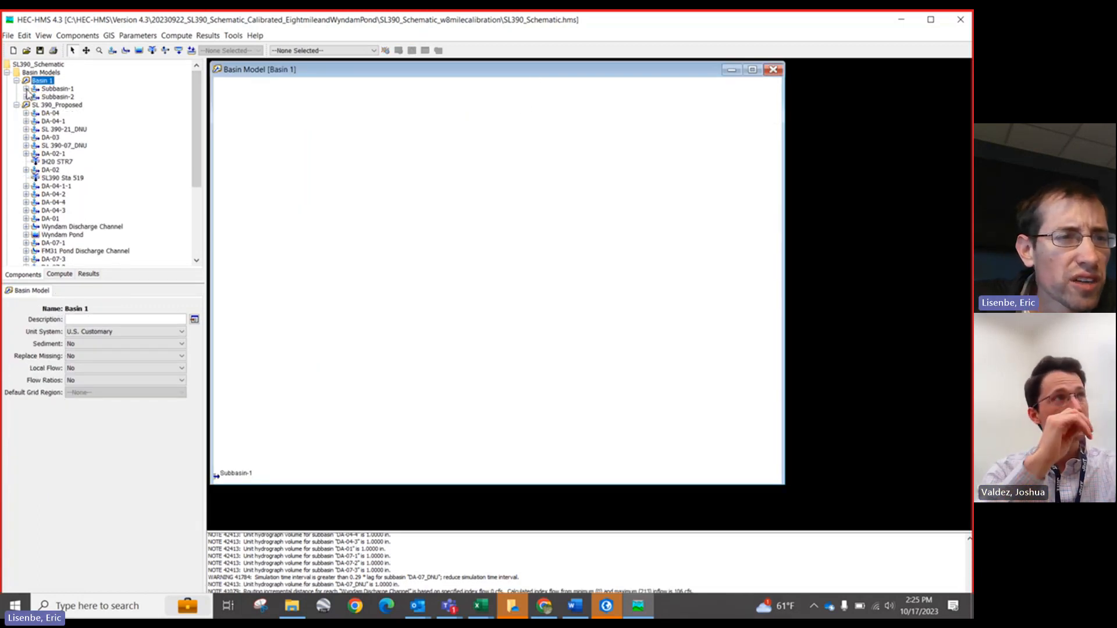
click(16, 105)
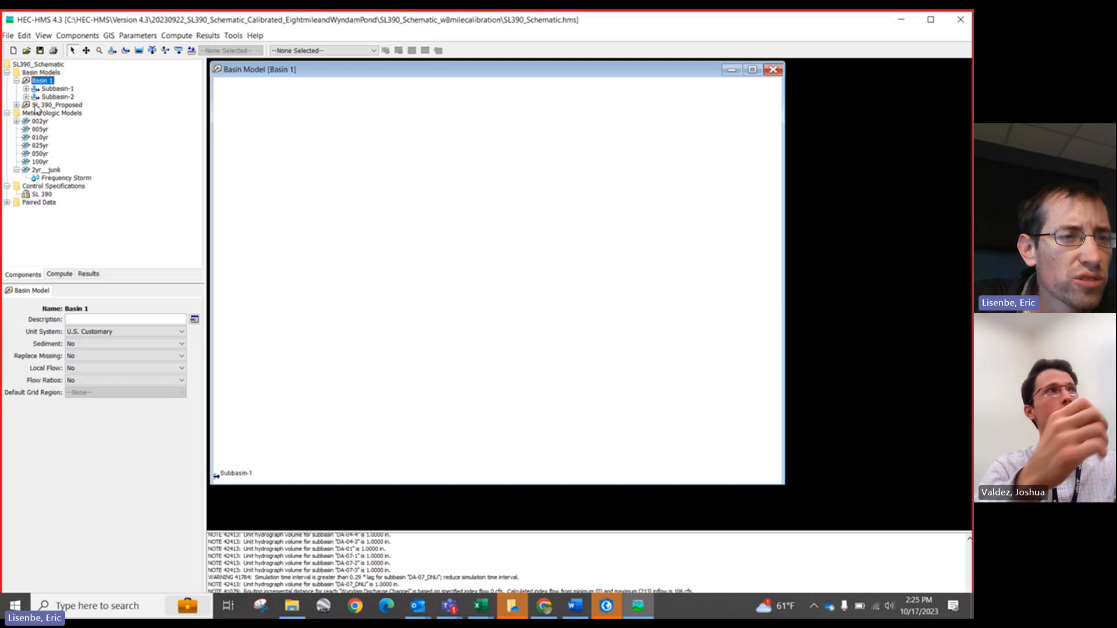
click(36, 105)
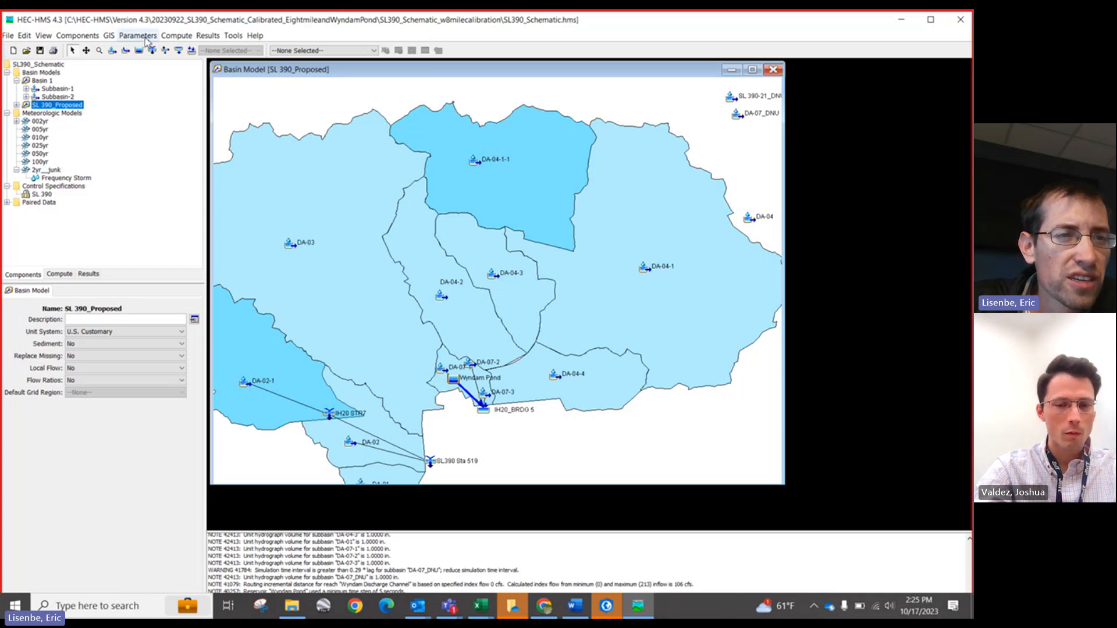
click(176, 35)
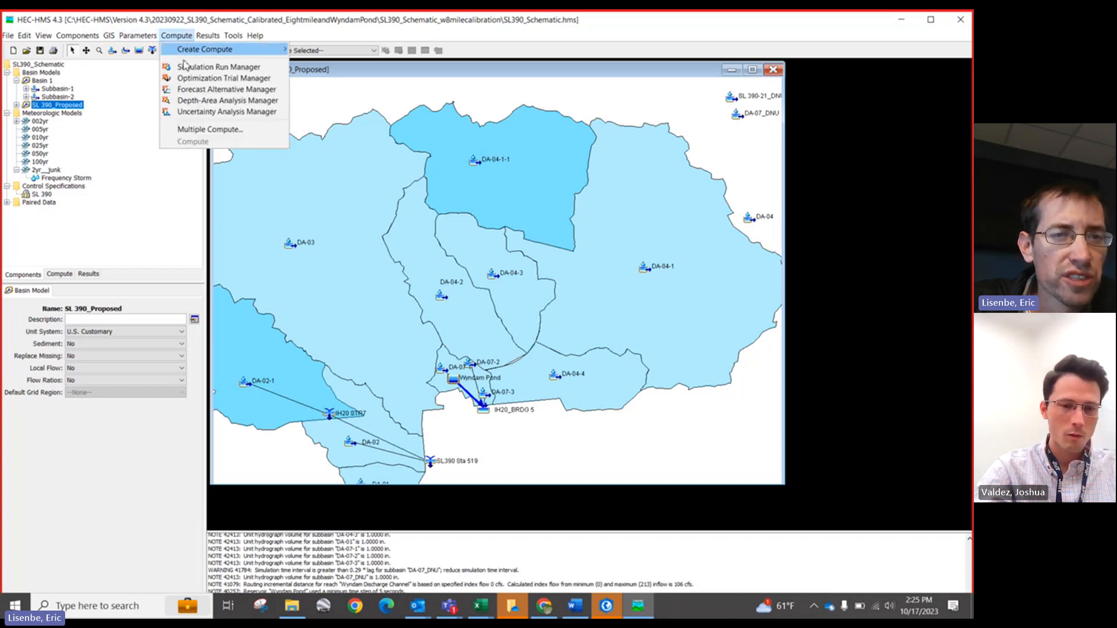
click(197, 129)
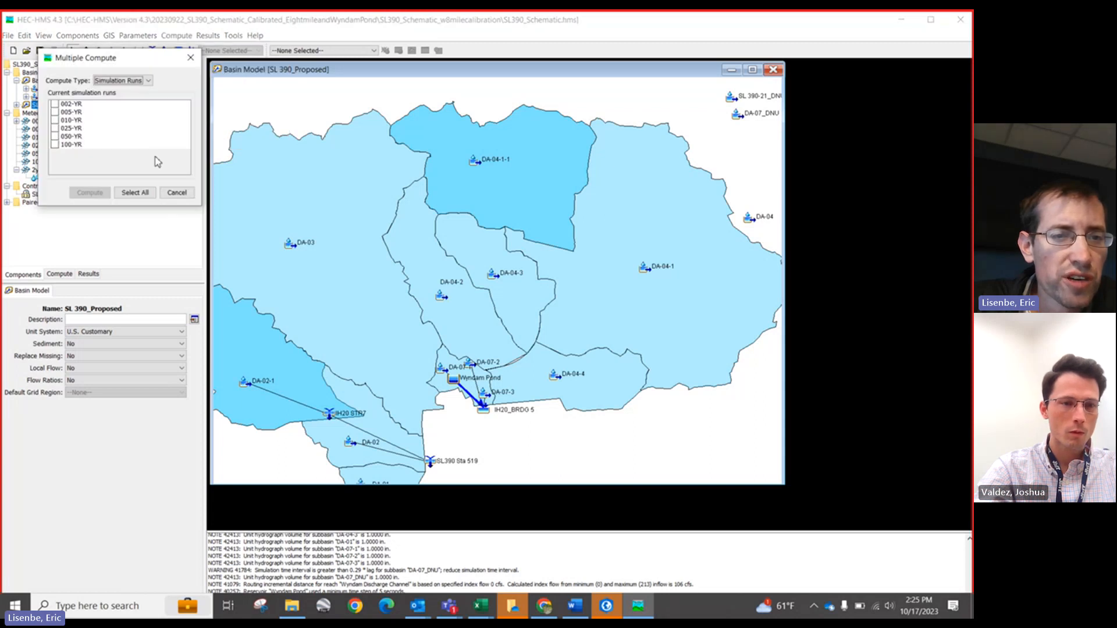
click(176, 191)
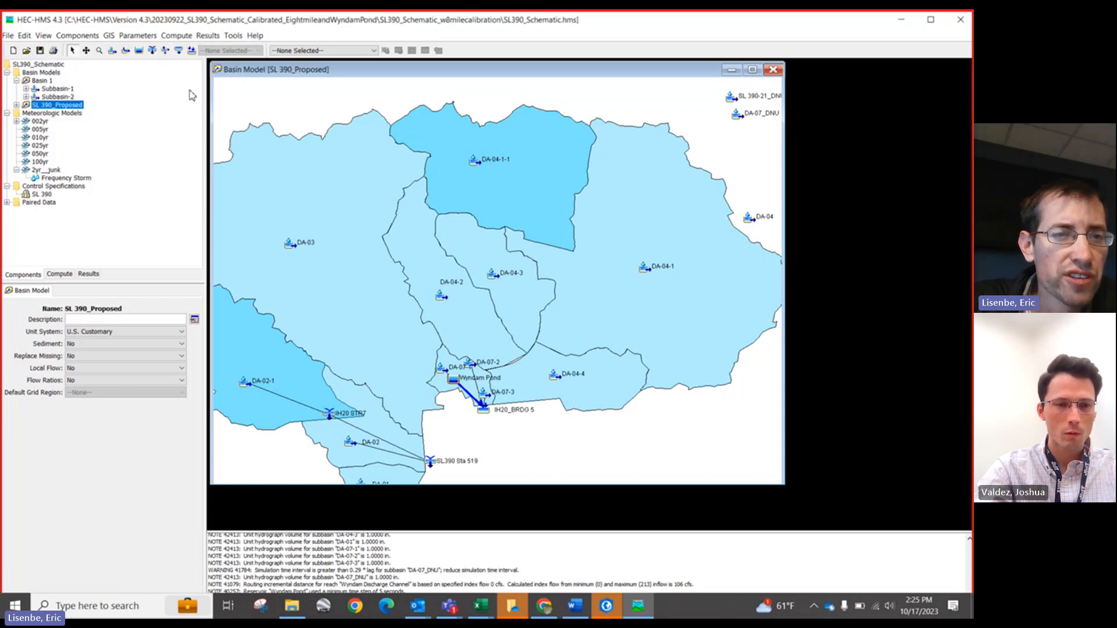
Step: Create a simulation run named 2YR_junk using the SL 390_Proposed basin, 002yr meteorologic model and SL 390 control specifications
click(177, 36)
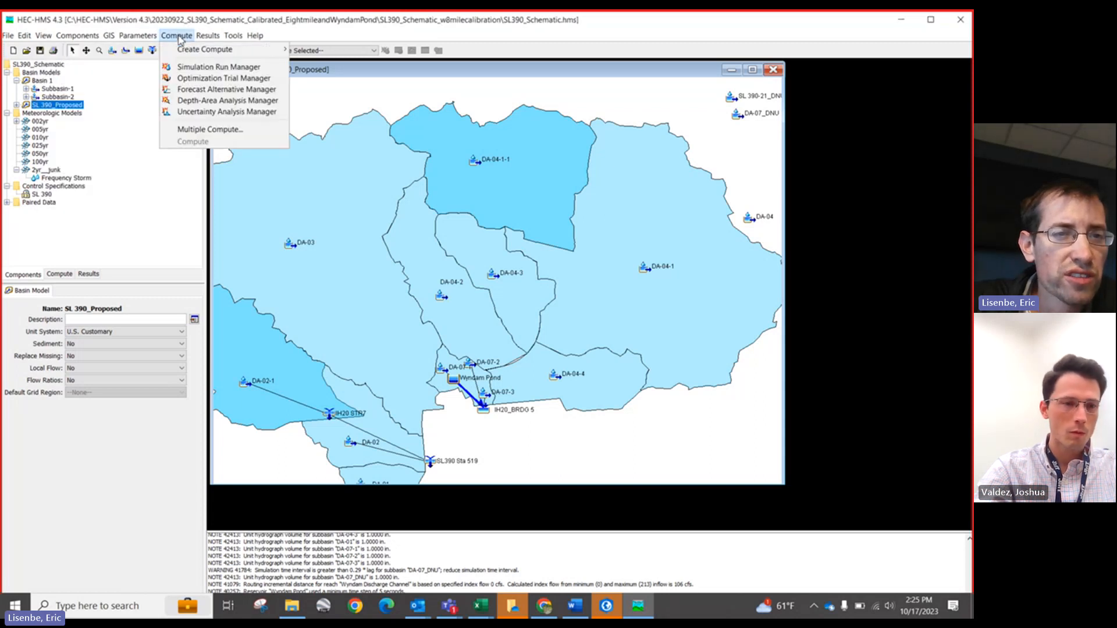
click(190, 67)
click(202, 127)
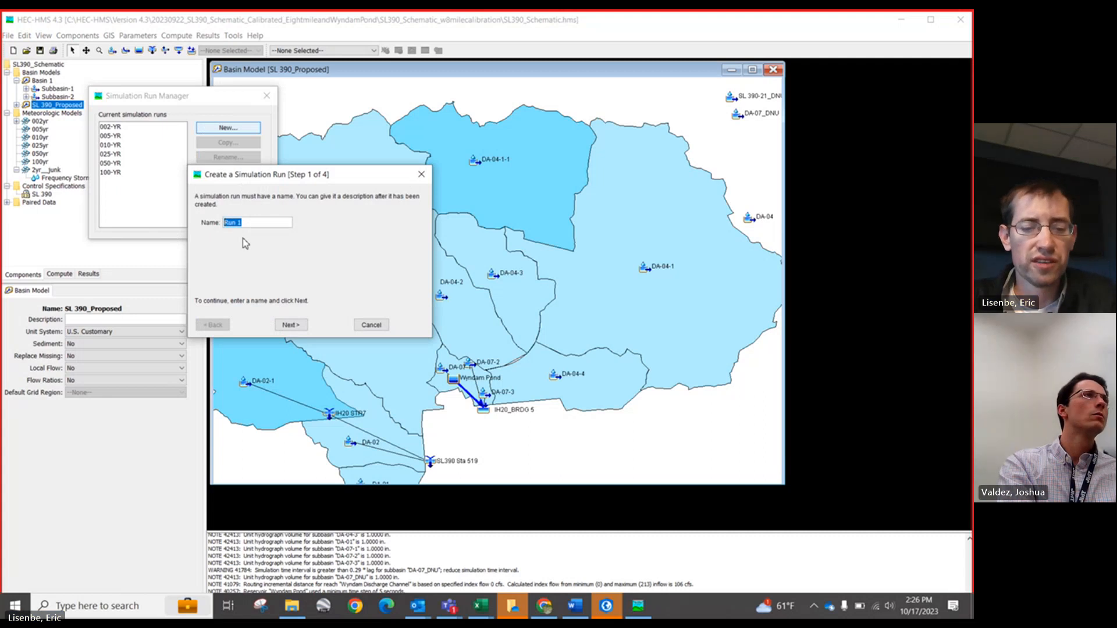
text(2YR_)
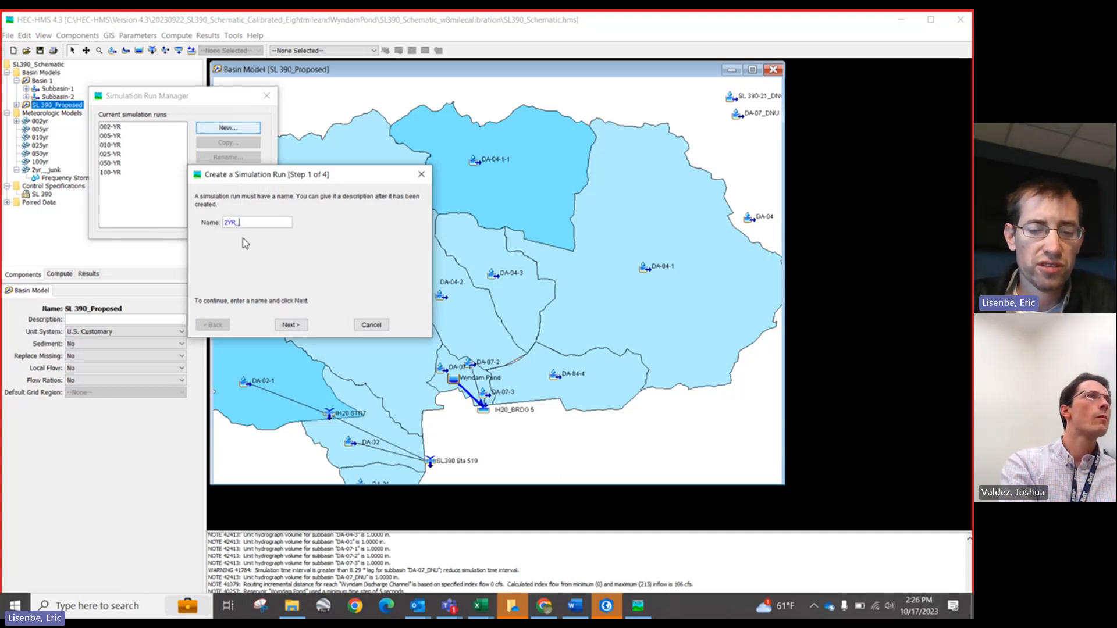
text(junk)
click(291, 325)
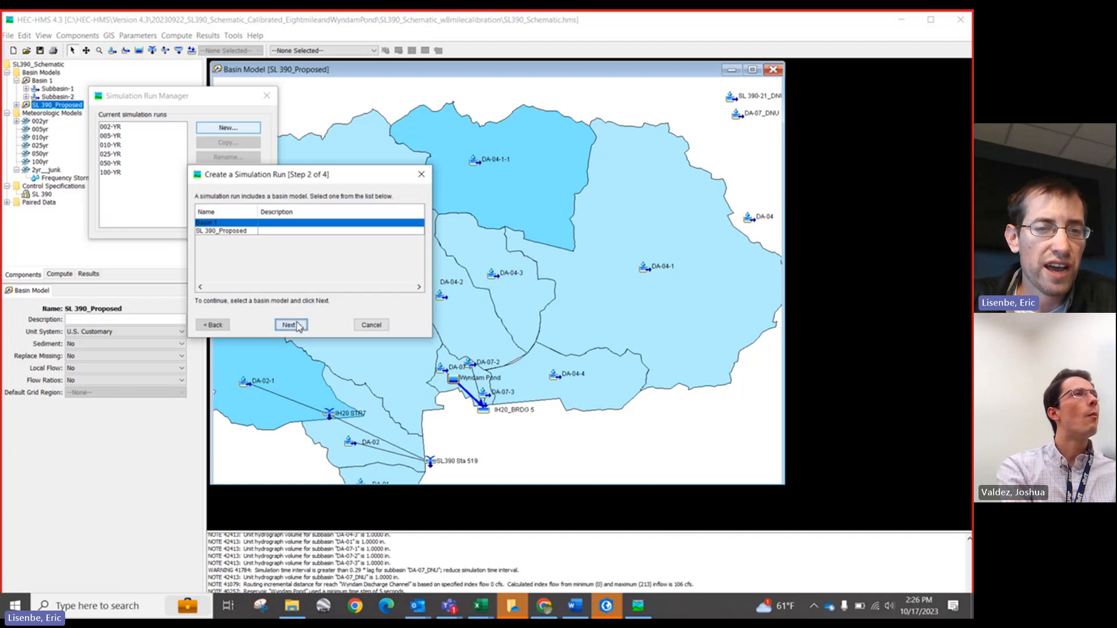
click(237, 231)
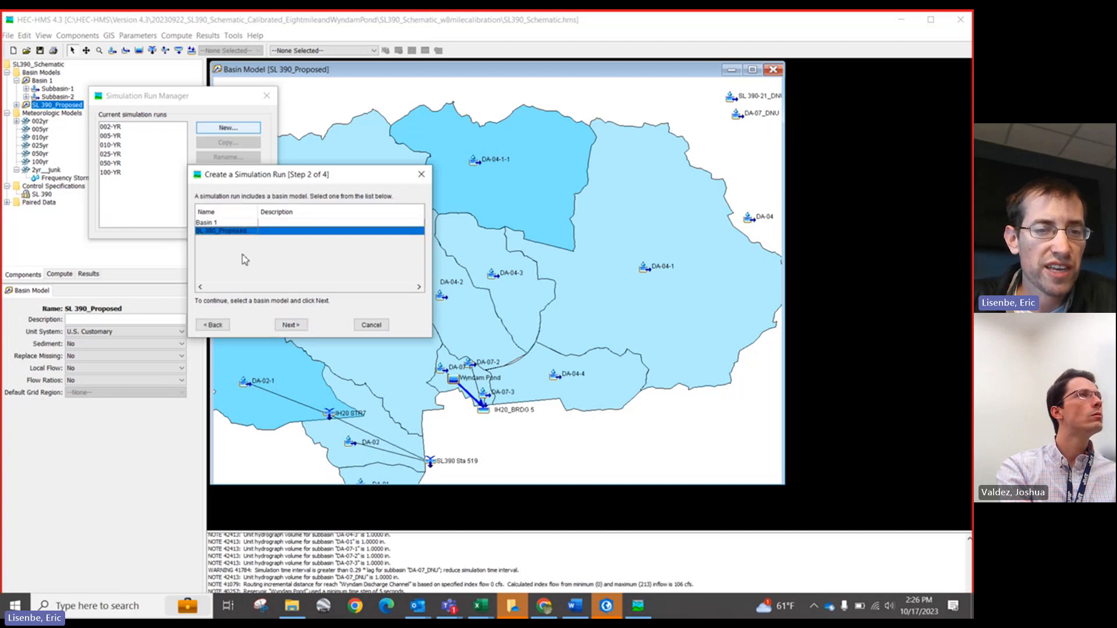
click(291, 325)
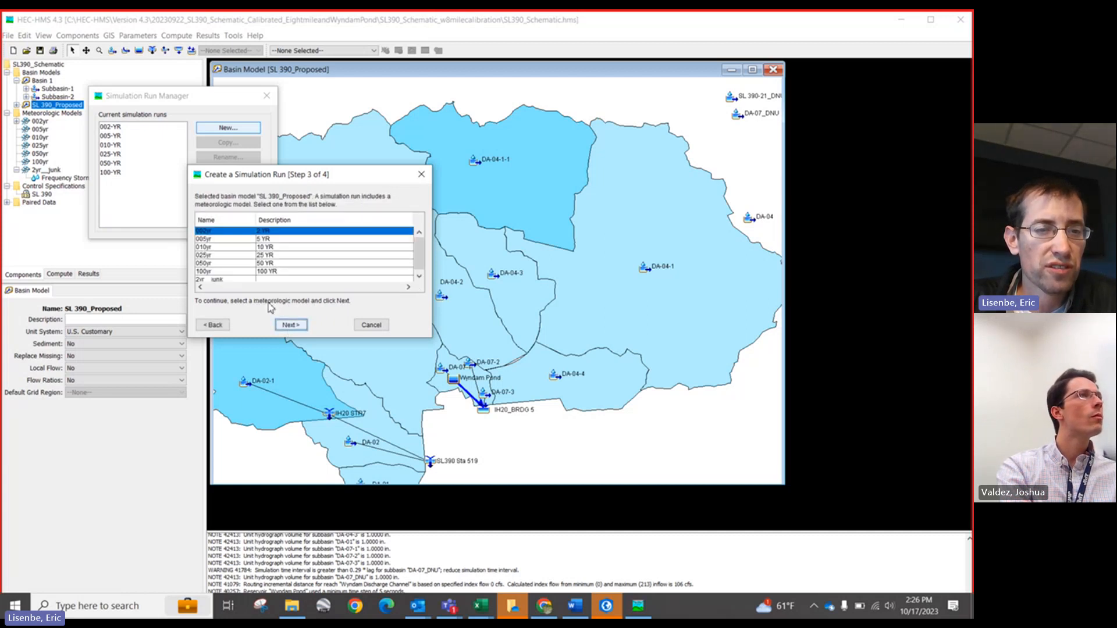
click(291, 324)
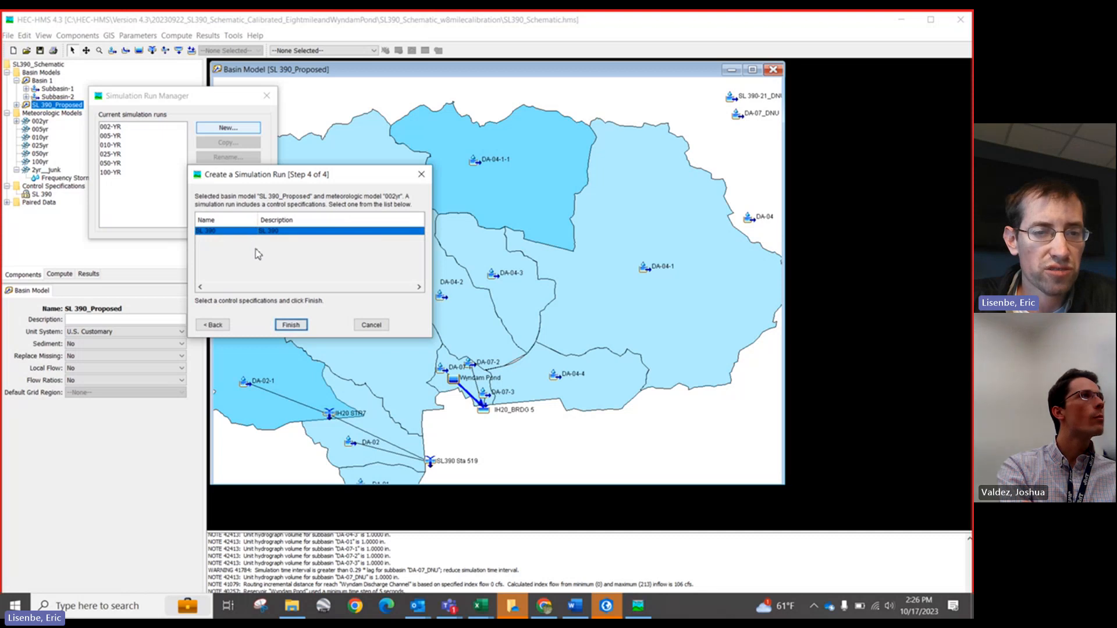
click(291, 326)
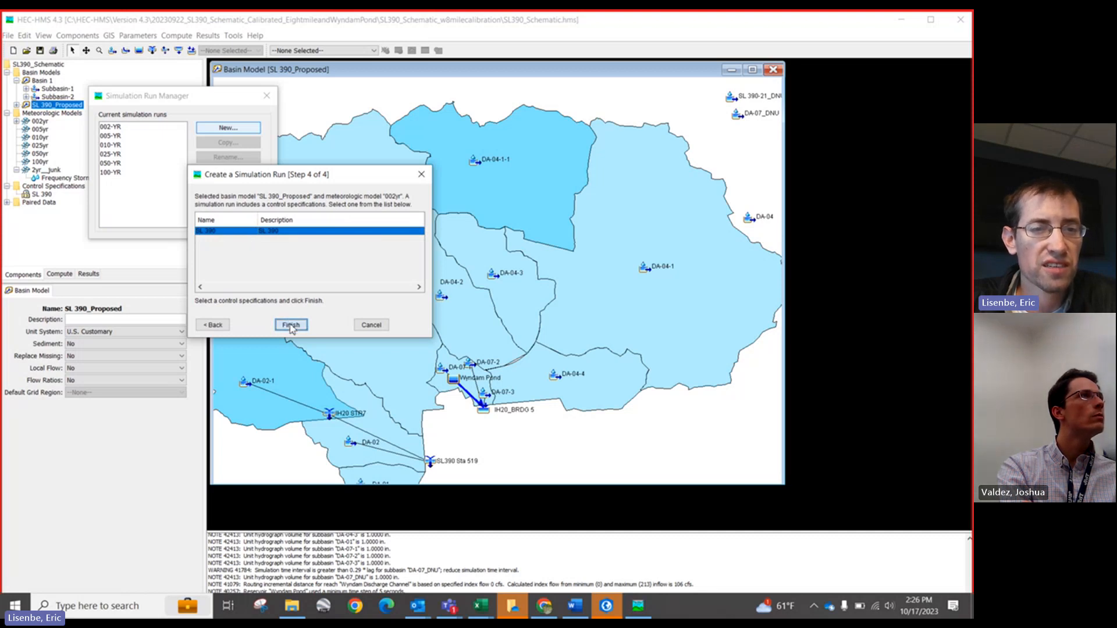
click(123, 185)
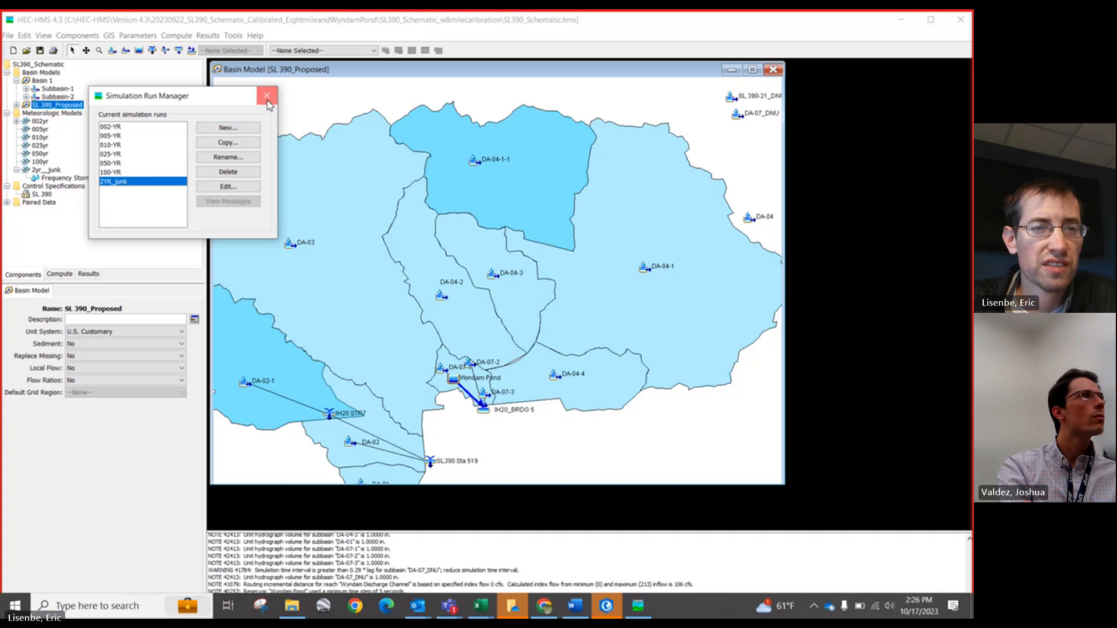
click(267, 96)
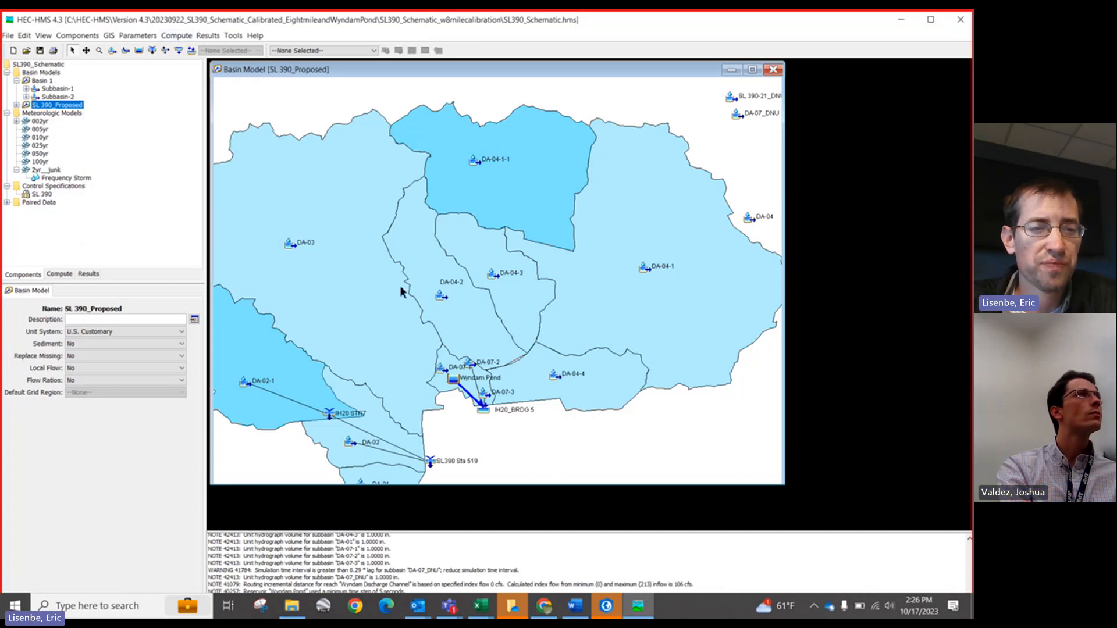
Step: Maximize the basin map and review subbasin DA-04-1-1's properties, the list of simulation runs and the 002yr meteorologic model
click(751, 70)
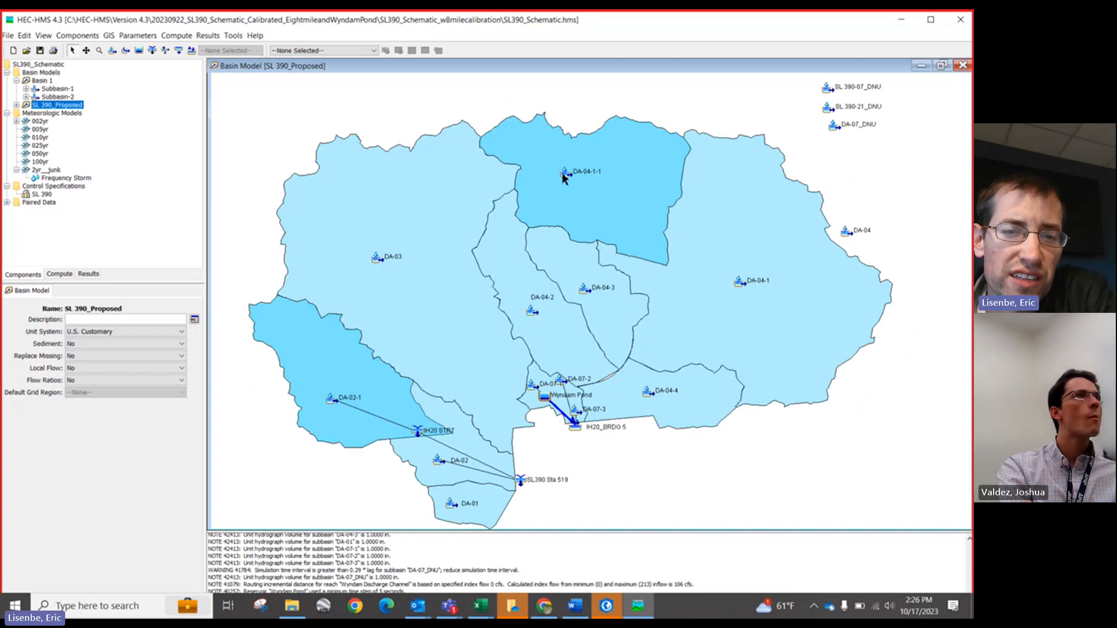
right_click(563, 175)
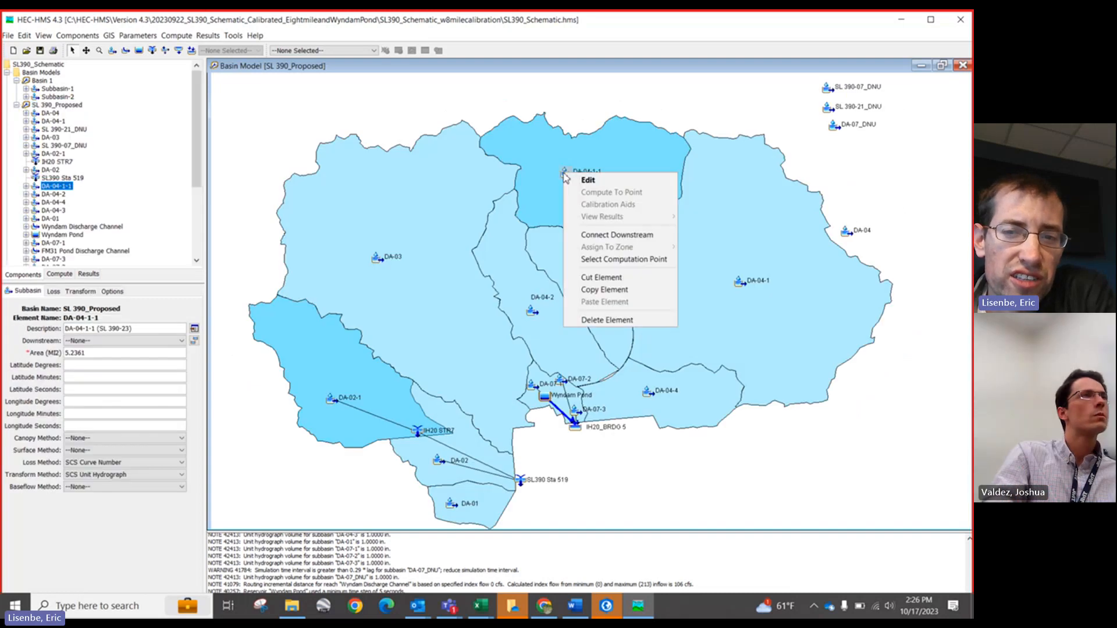
click(158, 27)
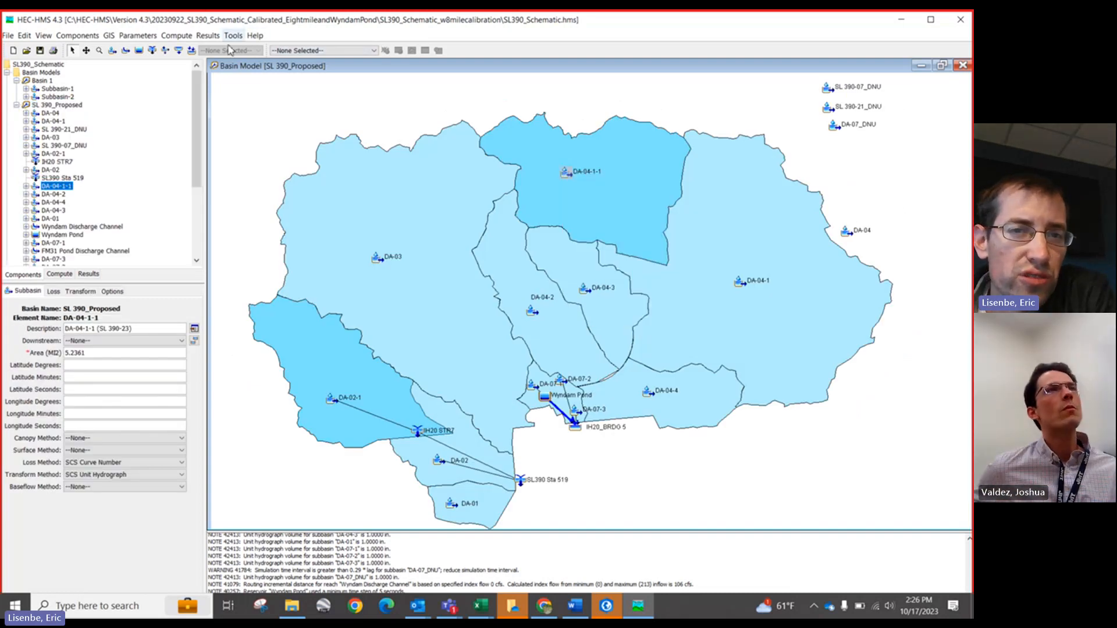
click(271, 50)
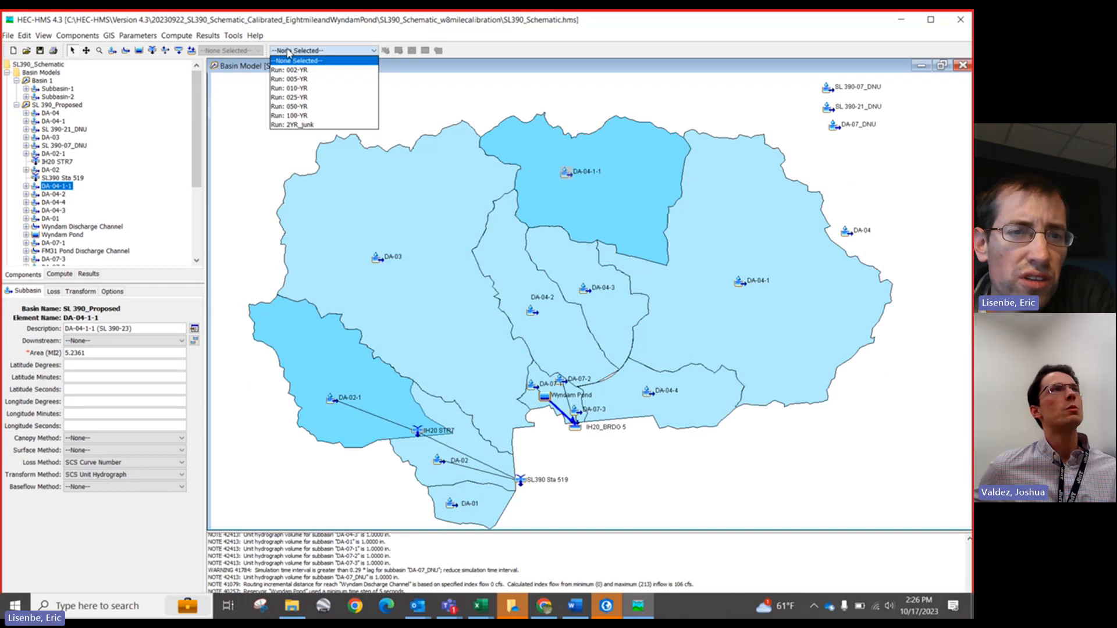
click(16, 105)
click(39, 122)
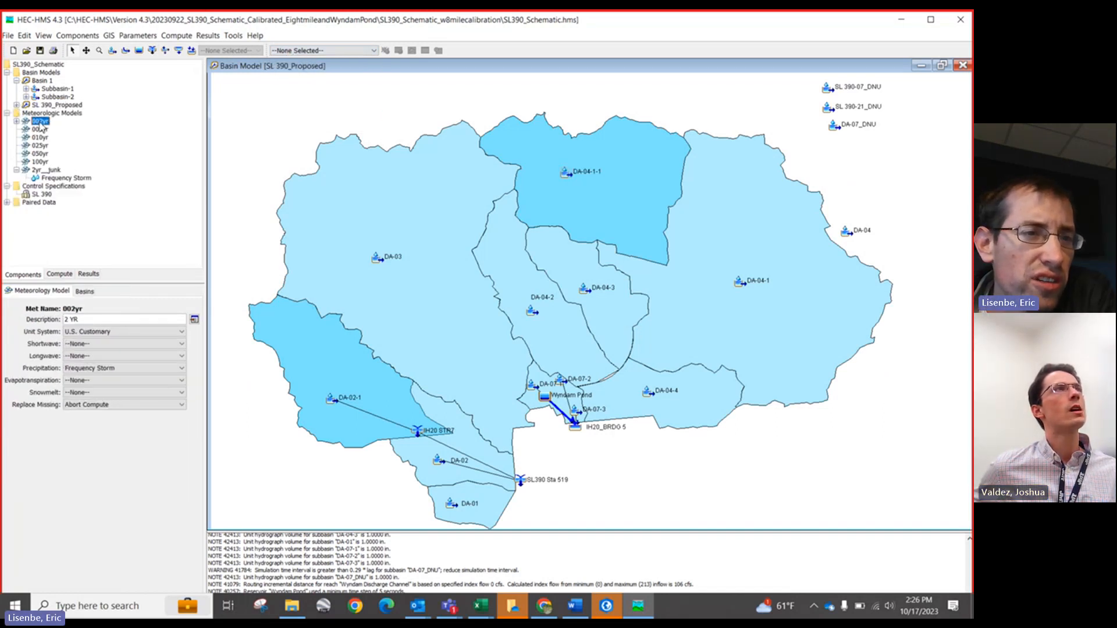
Step: Compute the 100-YR simulation run with Multiple Compute and close the progress dialog
click(176, 36)
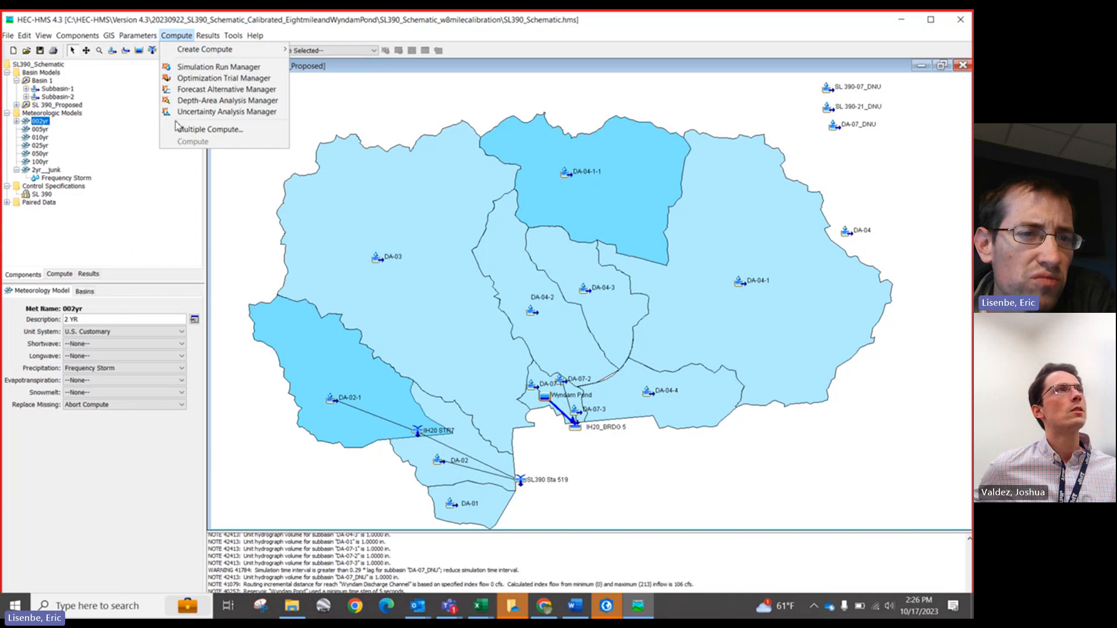
click(210, 129)
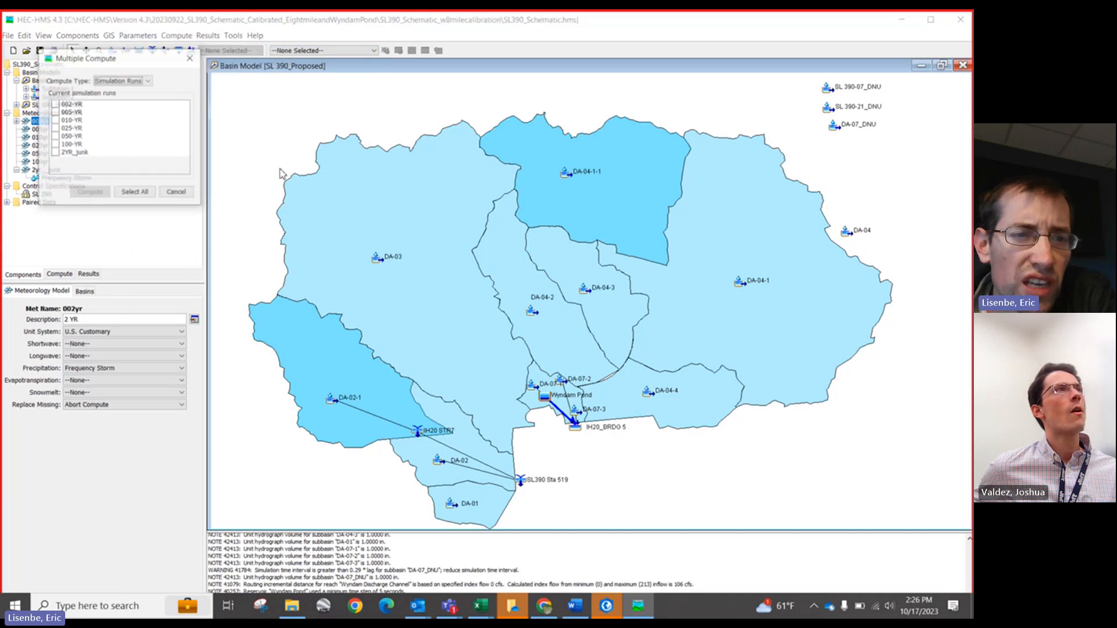
click(55, 144)
click(89, 193)
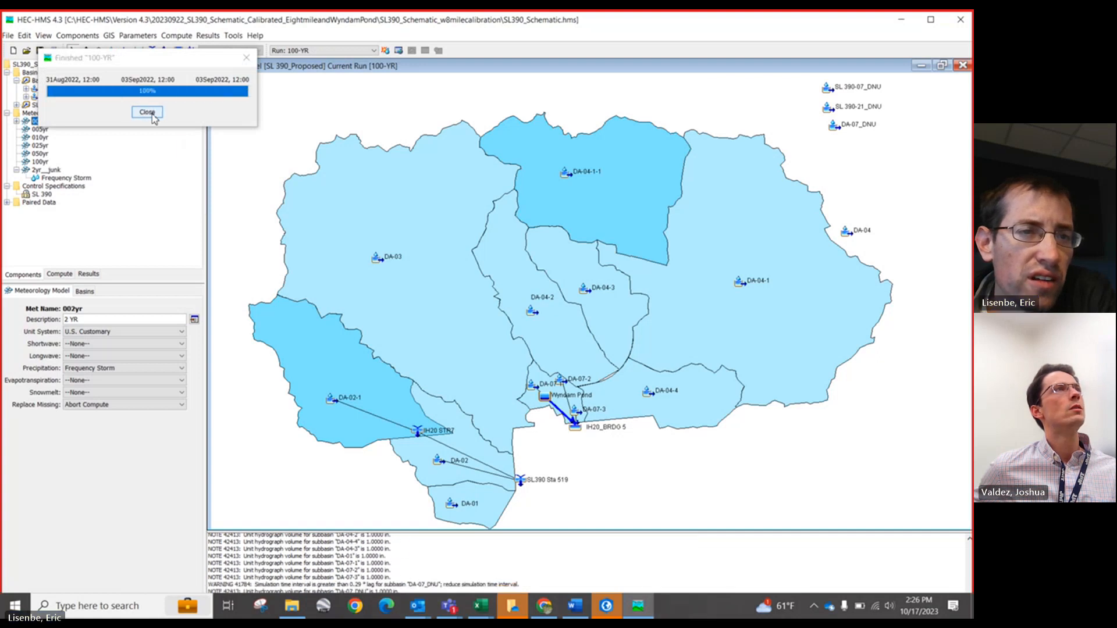
click(147, 113)
Step: Open the global summary results table for the 100-YR run, enlarge it and examine the peak discharge column
click(398, 51)
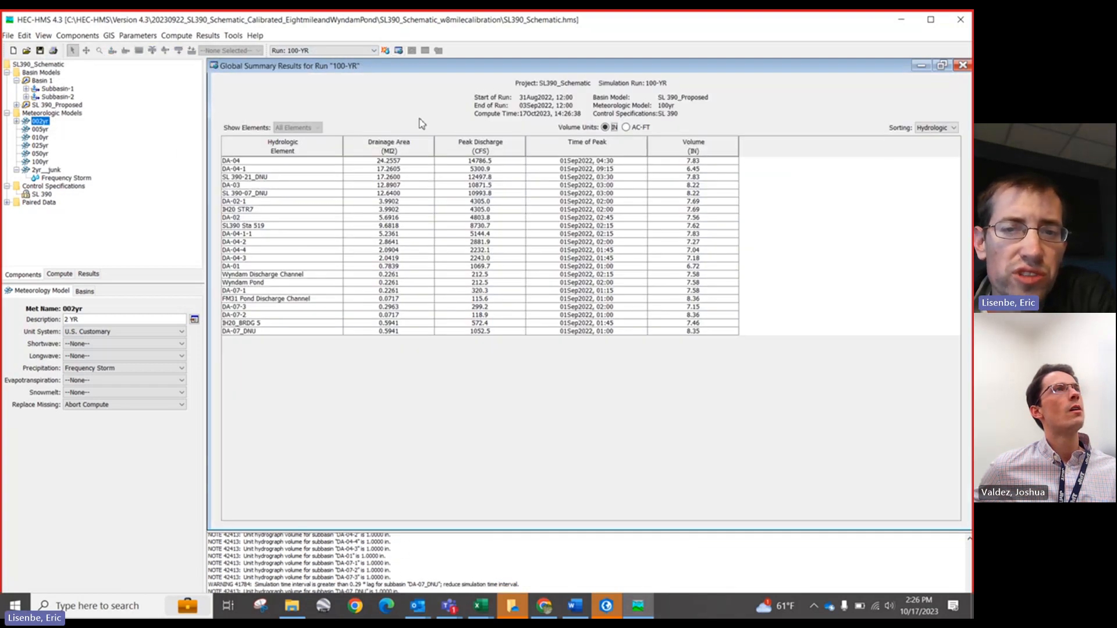
click(941, 64)
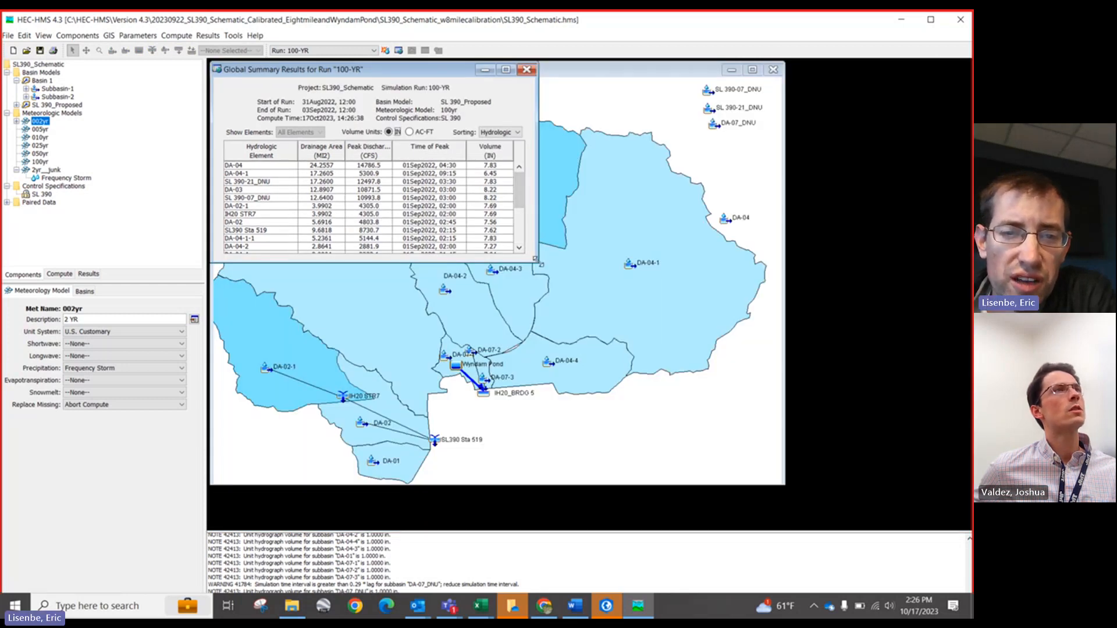
drag(535, 258, 758, 407)
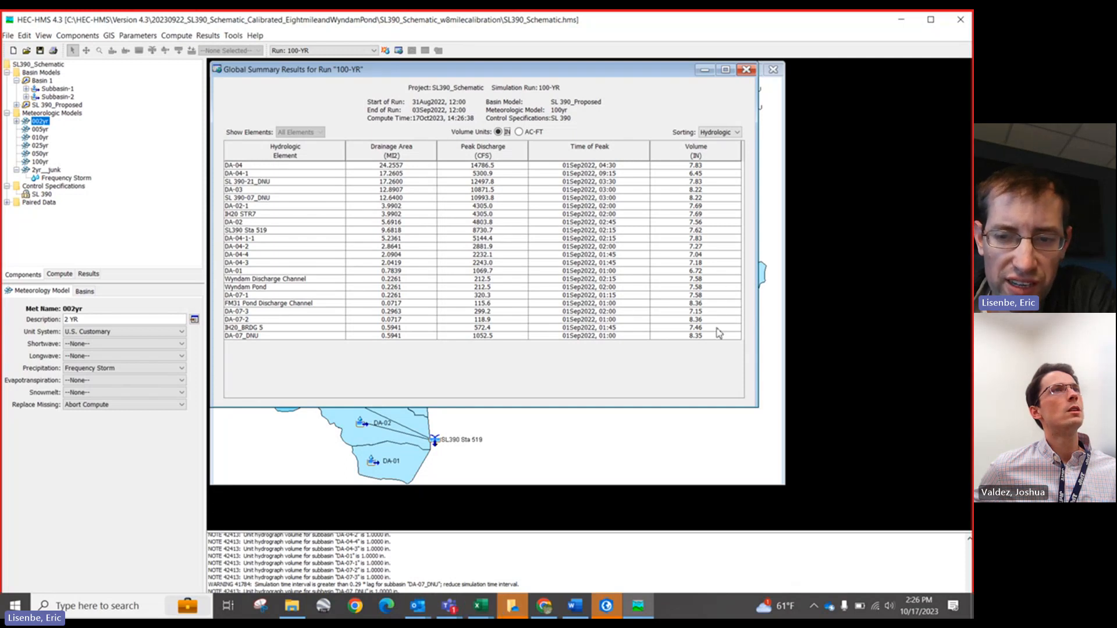
drag(719, 335, 312, 166)
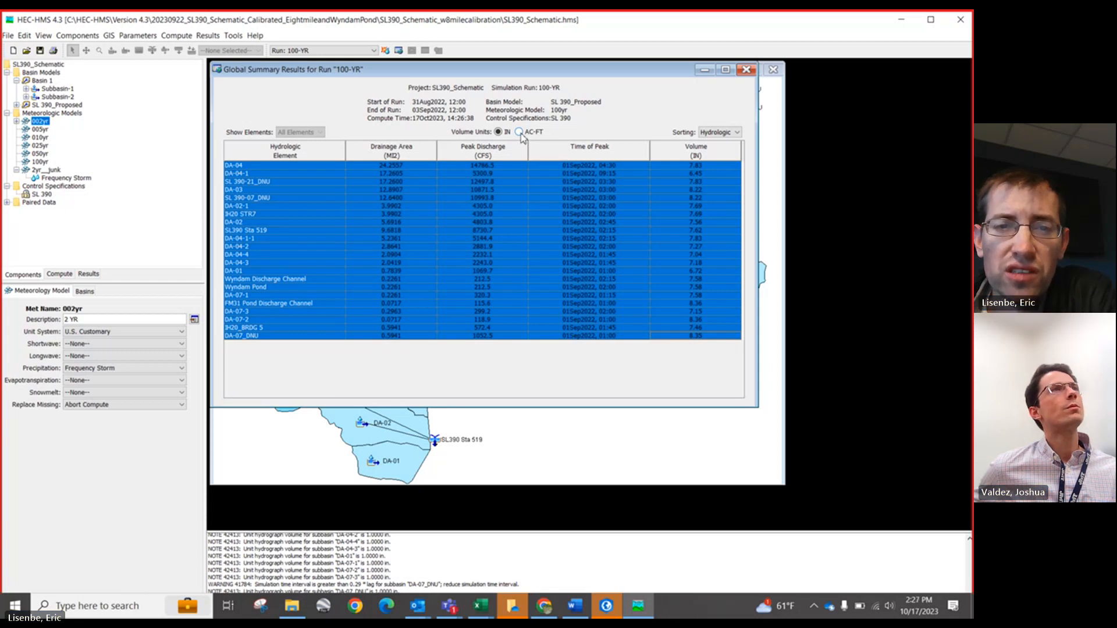
click(443, 208)
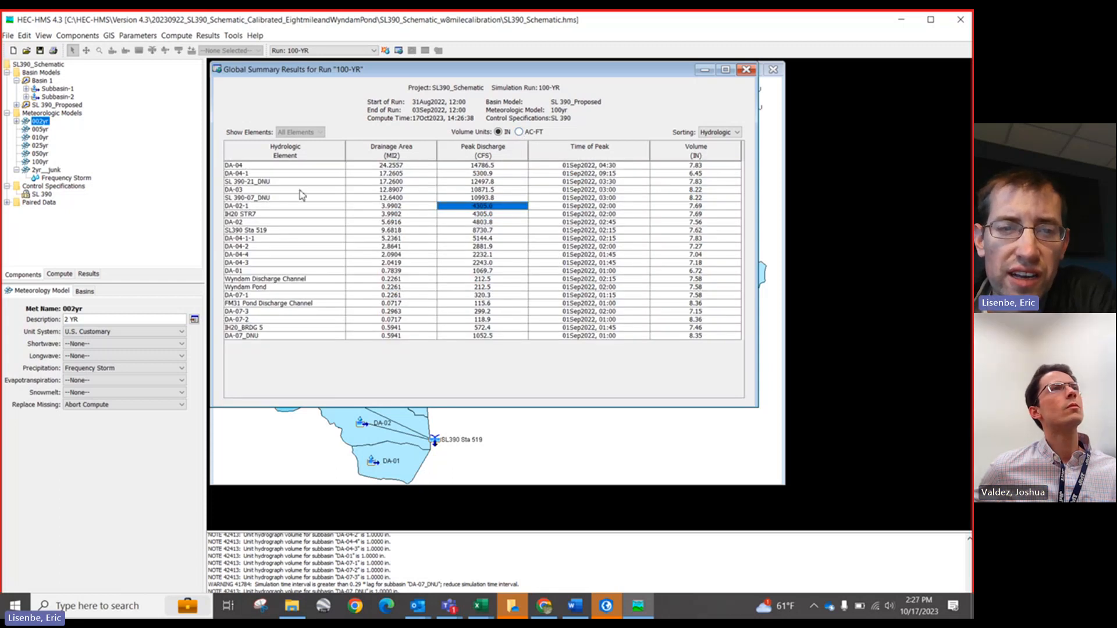
drag(465, 165, 466, 351)
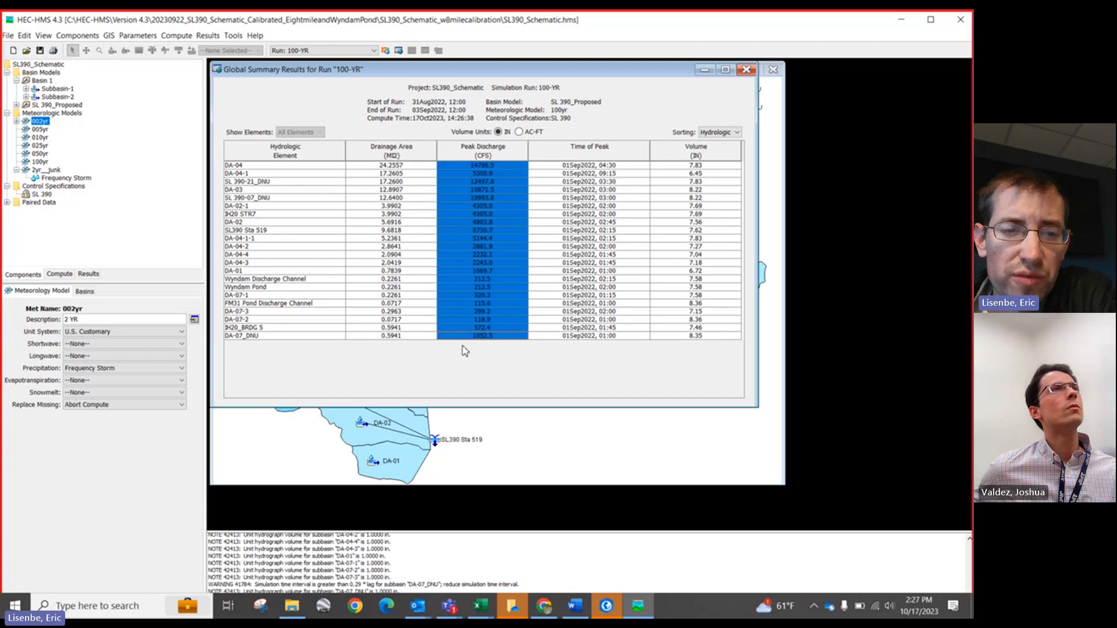
click(269, 173)
drag(269, 173, 274, 295)
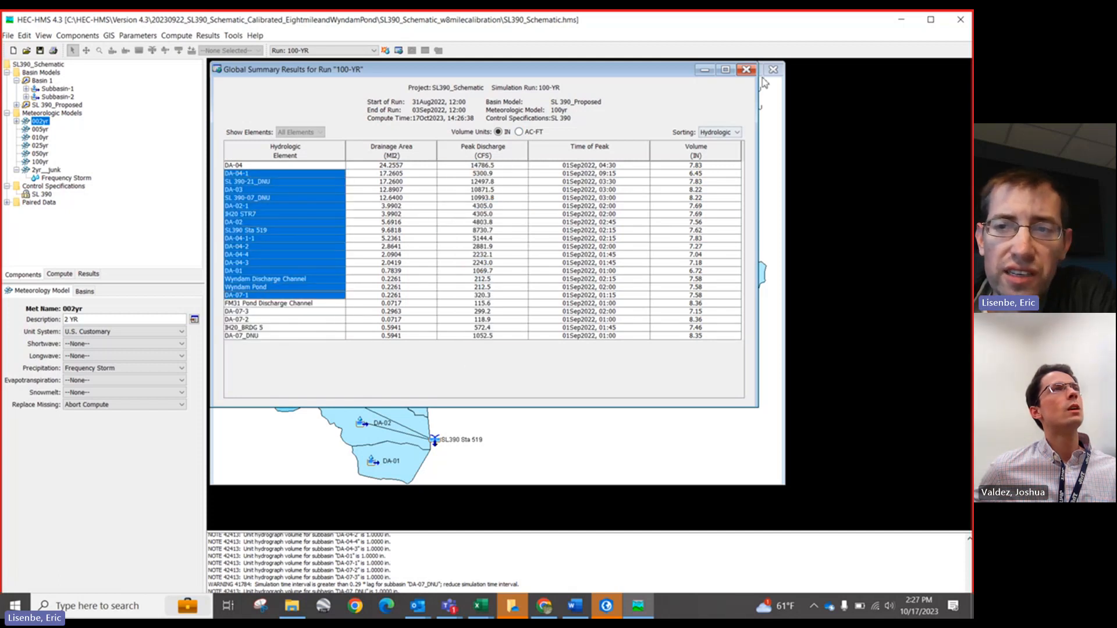
click(747, 70)
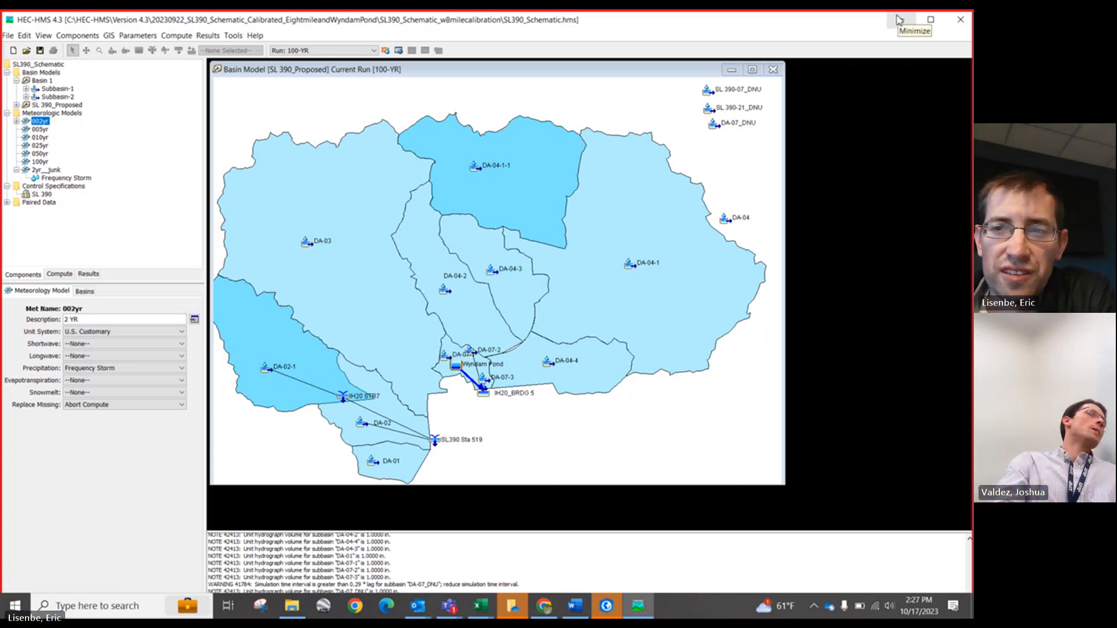
Step: Switch to the SL390-Hydrologic Workbook in Excel to browse its sheet tabs, then return to HEC-HMS
click(897, 20)
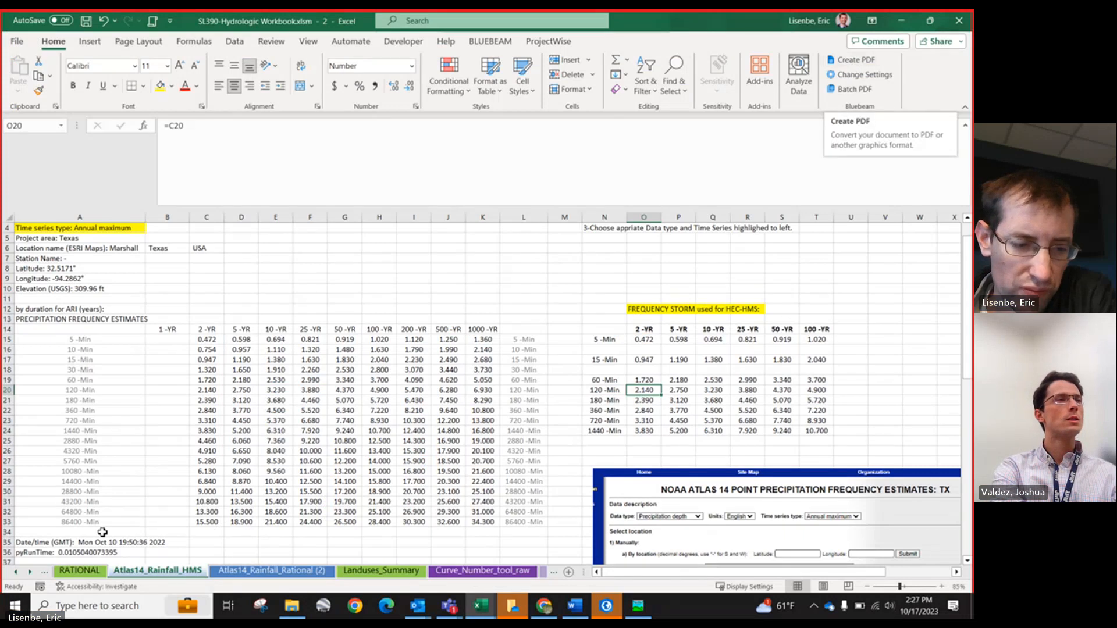
click(15, 574)
click(15, 573)
click(15, 573)
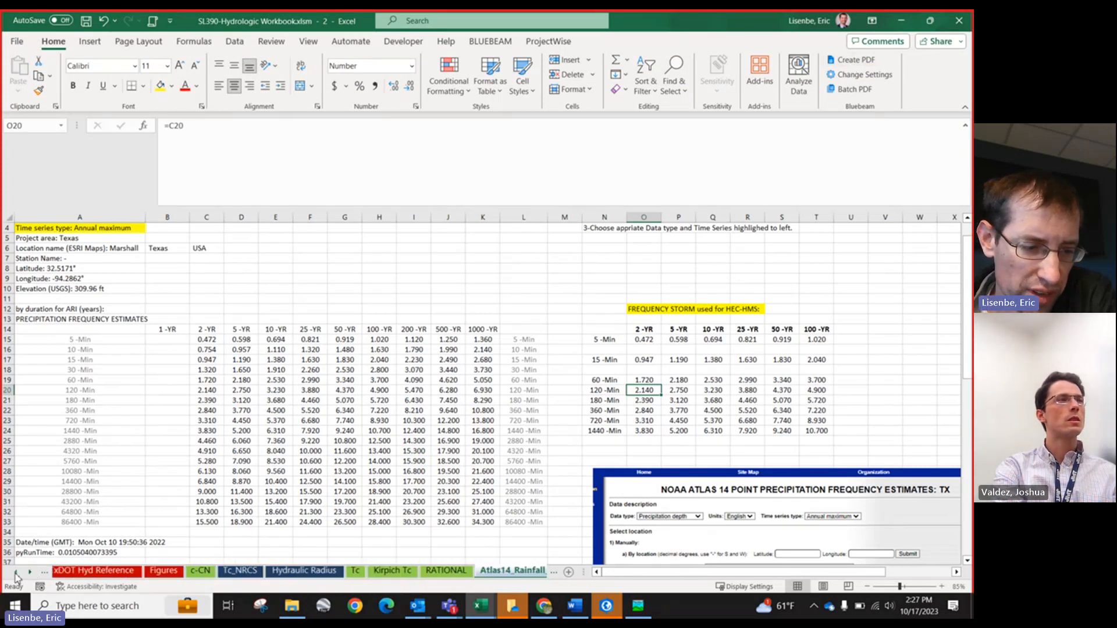
click(14, 574)
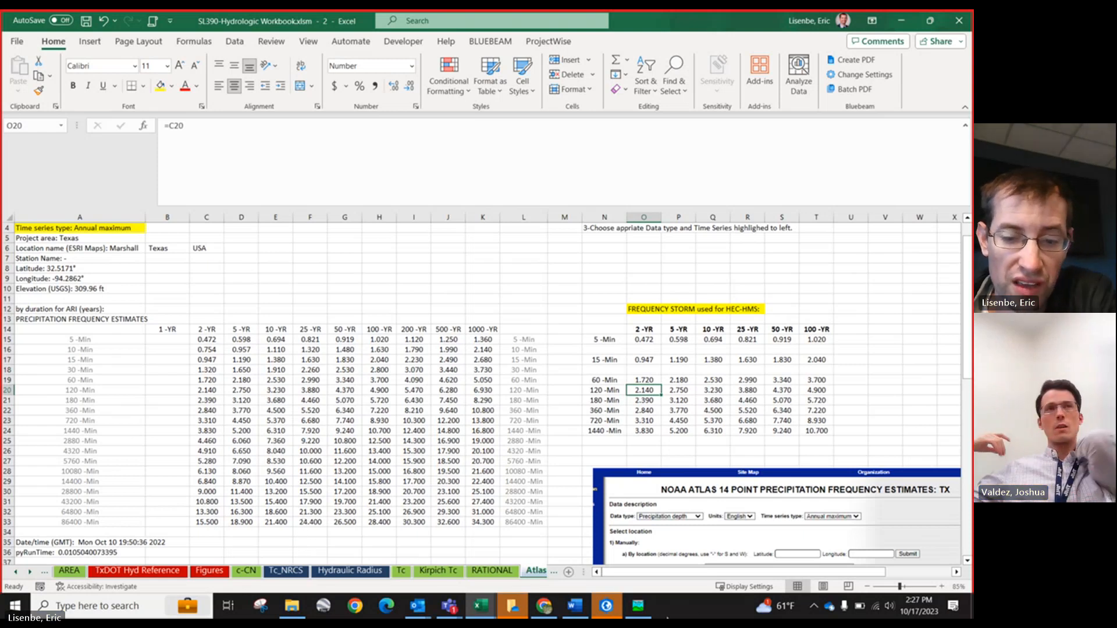
click(641, 612)
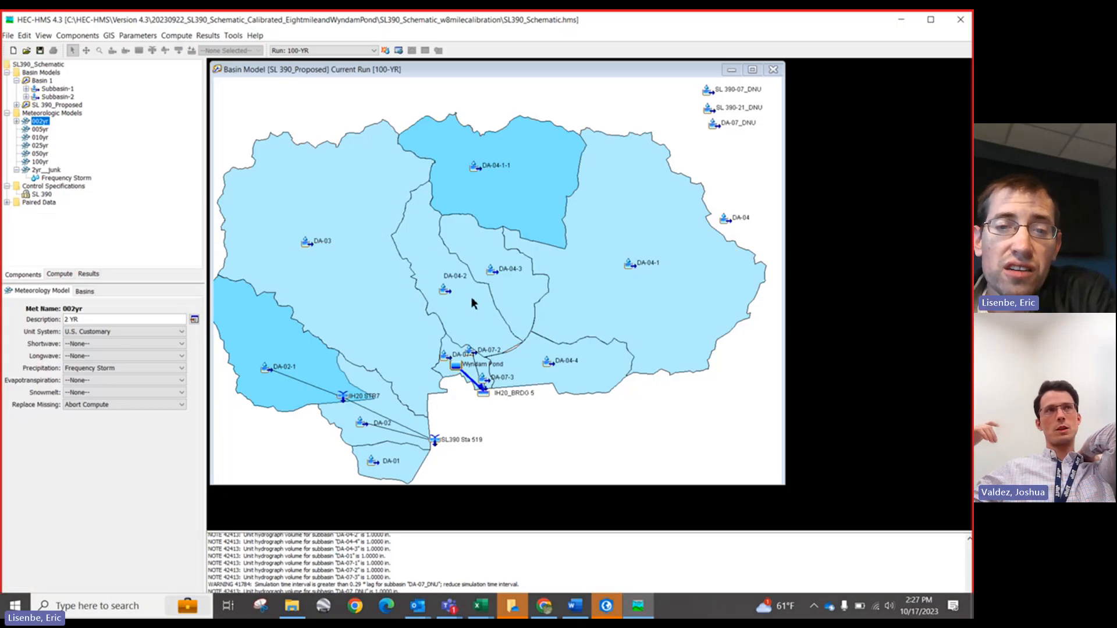
Step: Select subbasin DA-04-1-1 on the maximized basin map and switch briefly to Excel and back
click(474, 169)
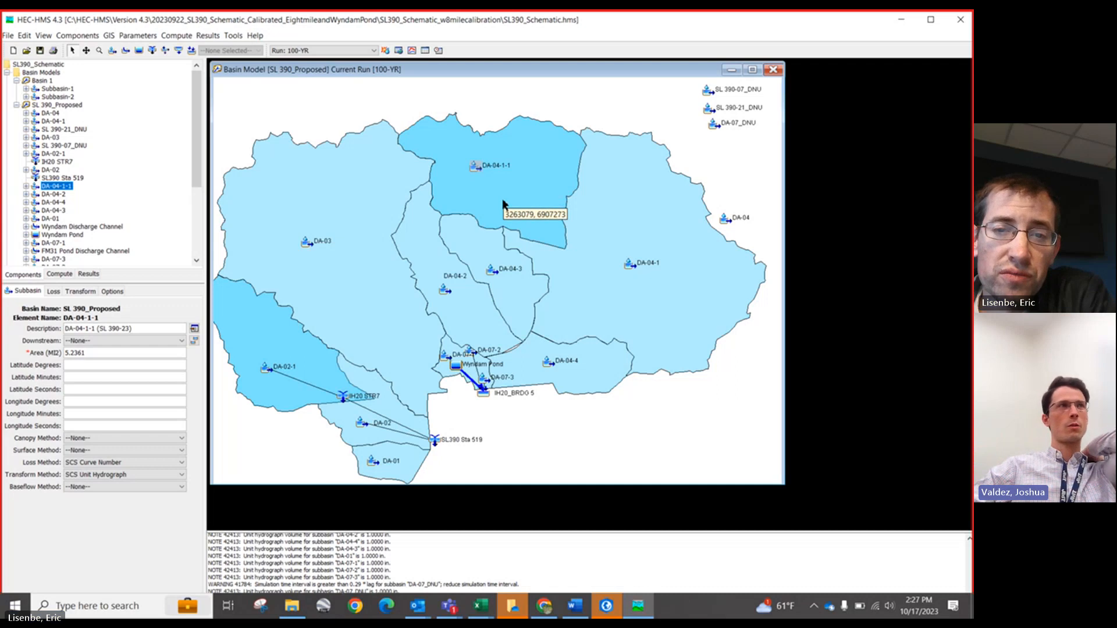
click(752, 71)
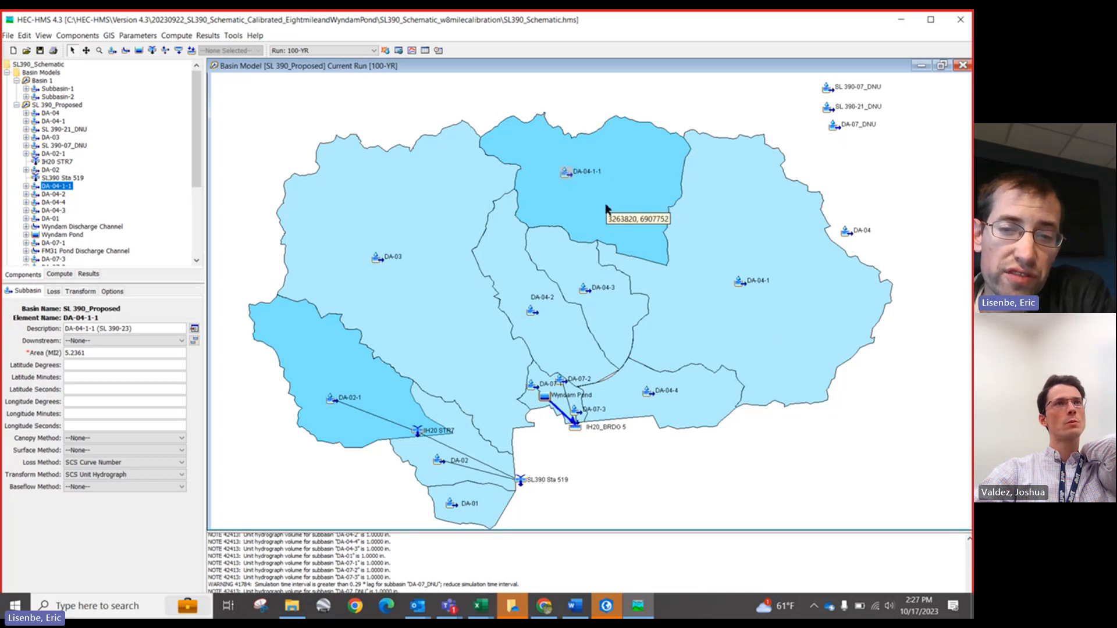
click(907, 22)
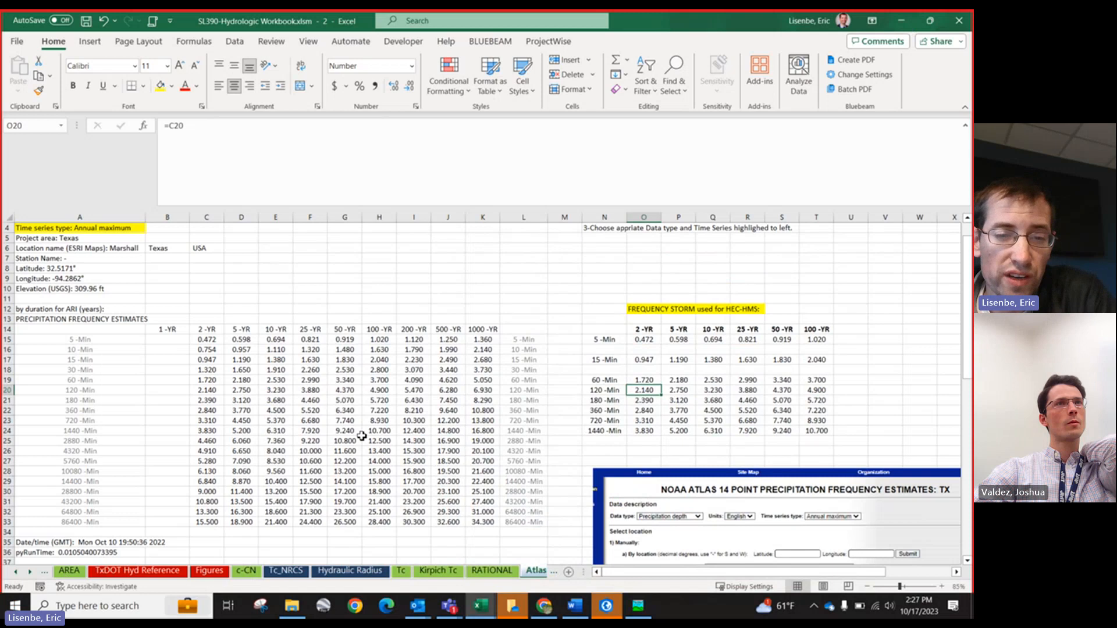
click(643, 611)
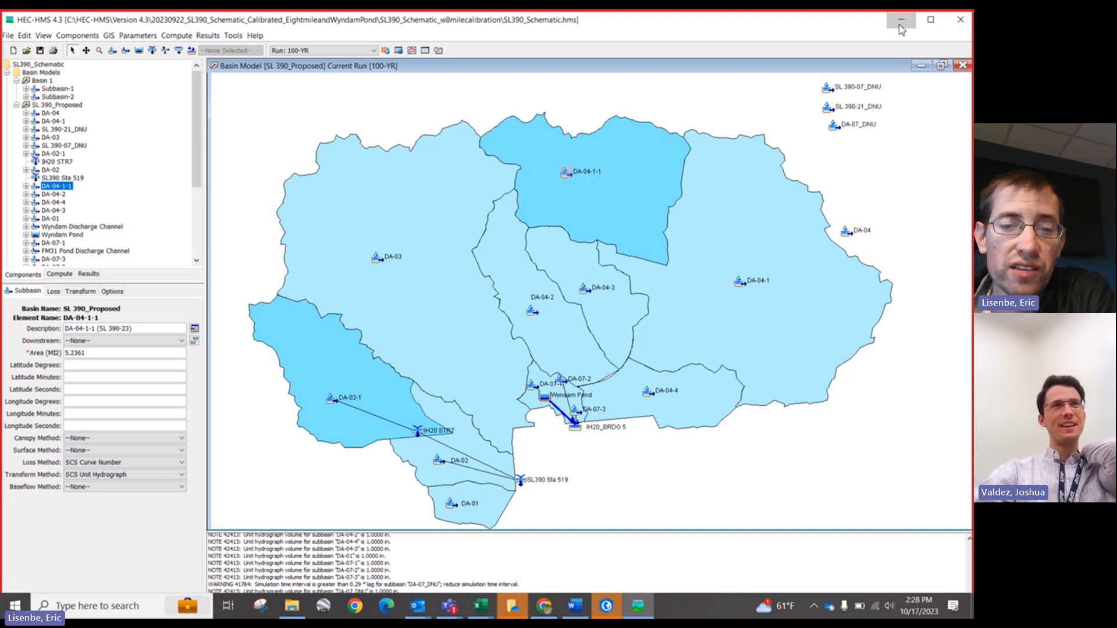
Step: Collapse the SL 390_Proposed and Basin 1 branches in the project tree
click(16, 105)
click(17, 81)
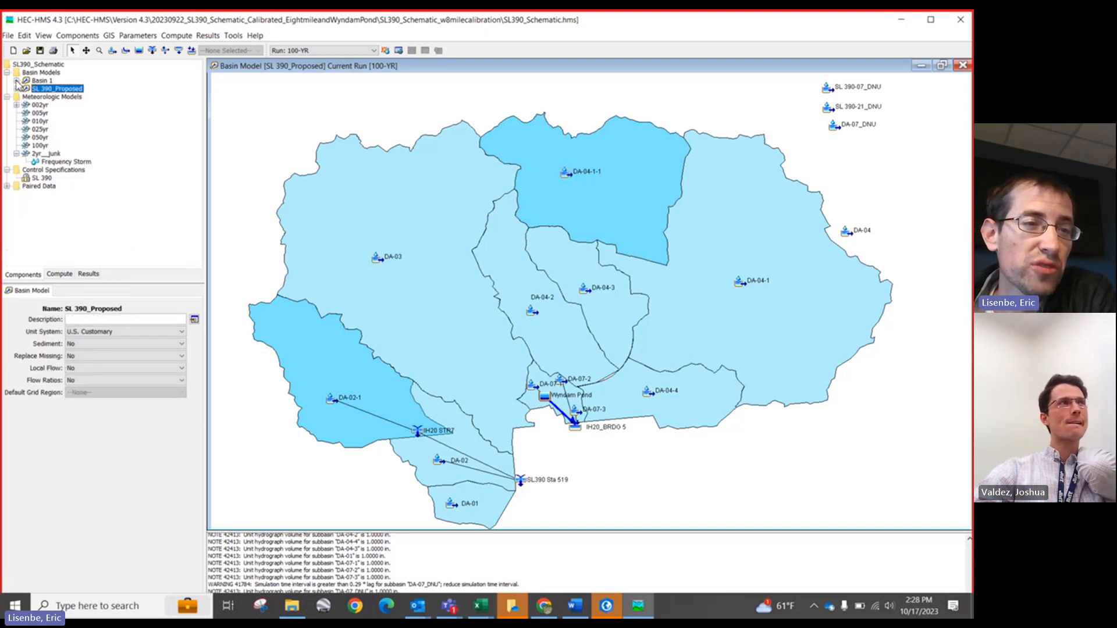
Step: Collapse the Meteorologic Models and Control Specifications branches in the project tree, briefly opening Paired Data
click(7, 97)
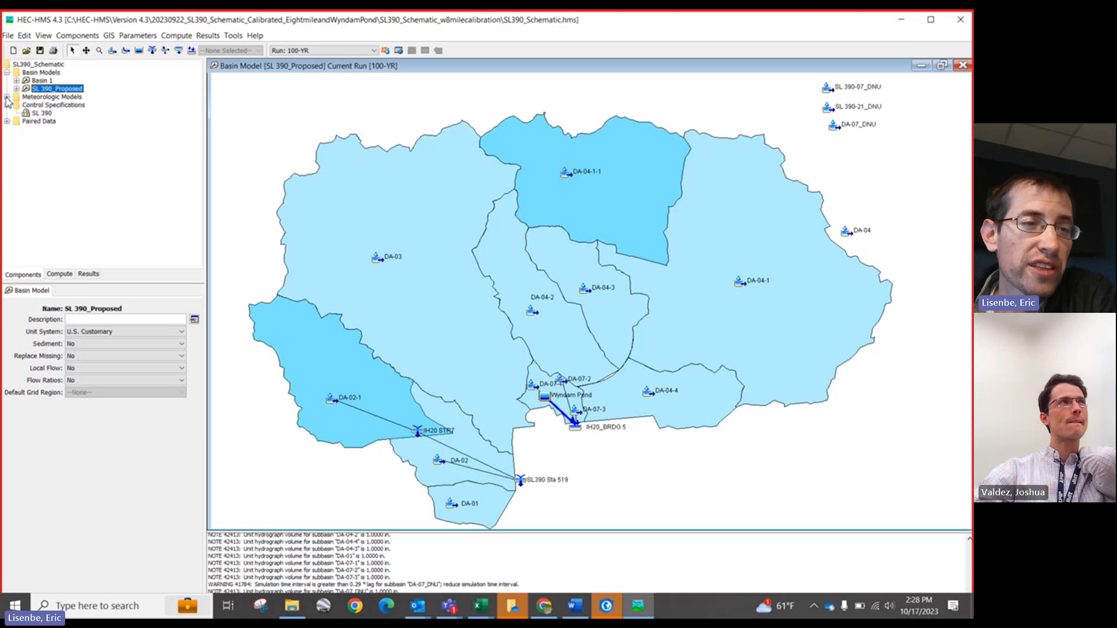
click(7, 105)
click(7, 113)
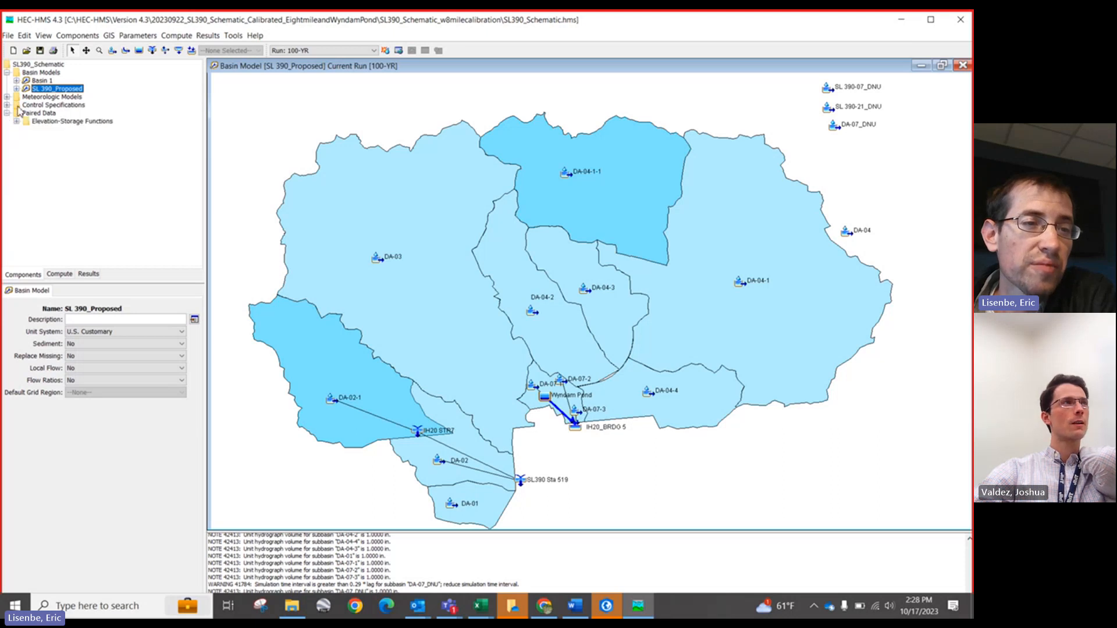
click(7, 114)
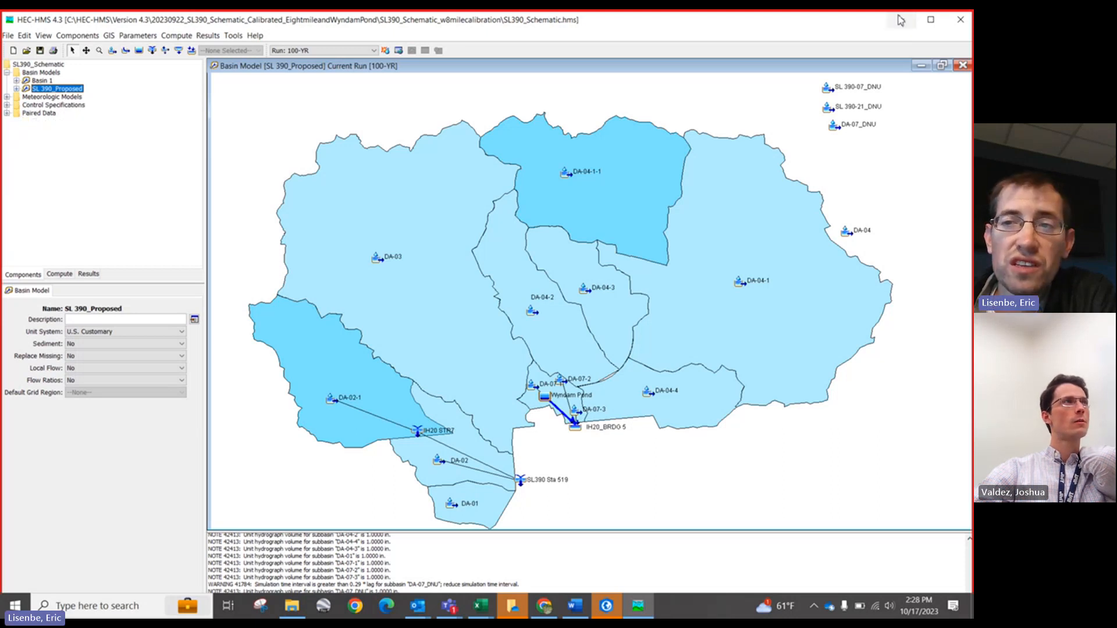
Step: Switch to the SL390-Hydrologic Workbook to view the Atlas 14 rainfall sheet, then return to HEC-HMS
click(901, 20)
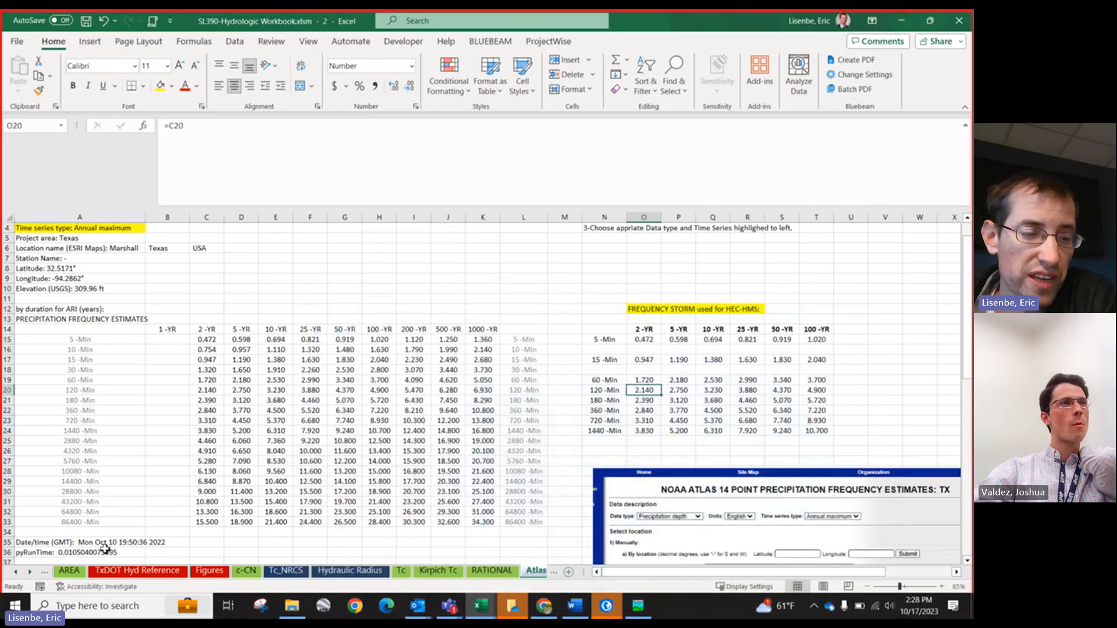
click(50, 573)
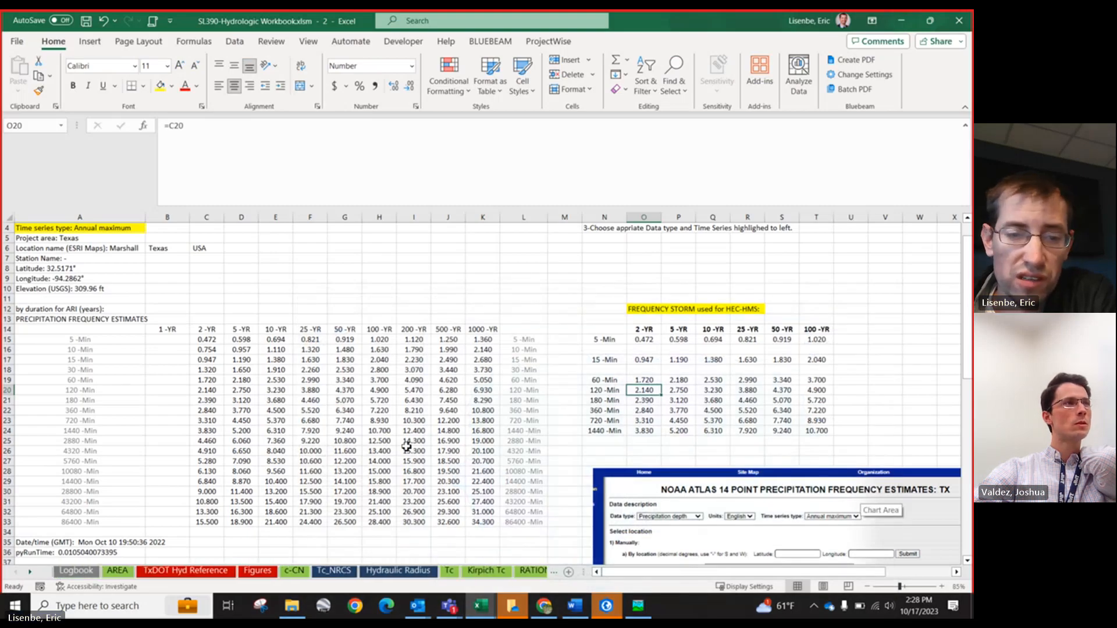
scroll(406, 447, down, 20)
scroll(224, 468, up, 20)
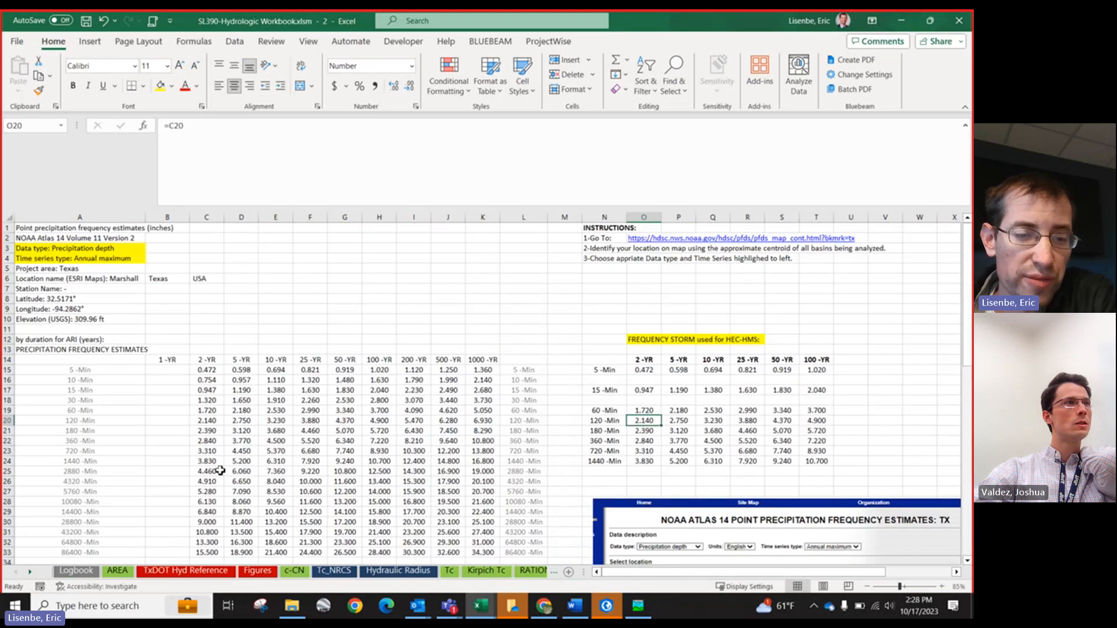
click(639, 607)
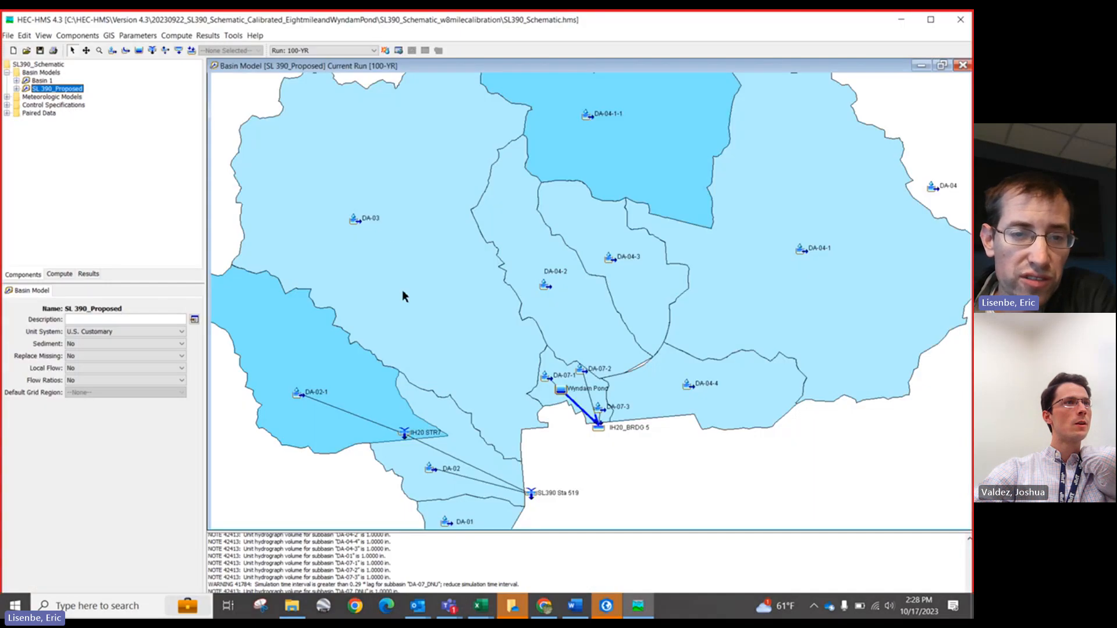
Step: Open subbasin DA-03's element editor to view its Loss and Transform lag time, then close it
double_click(355, 221)
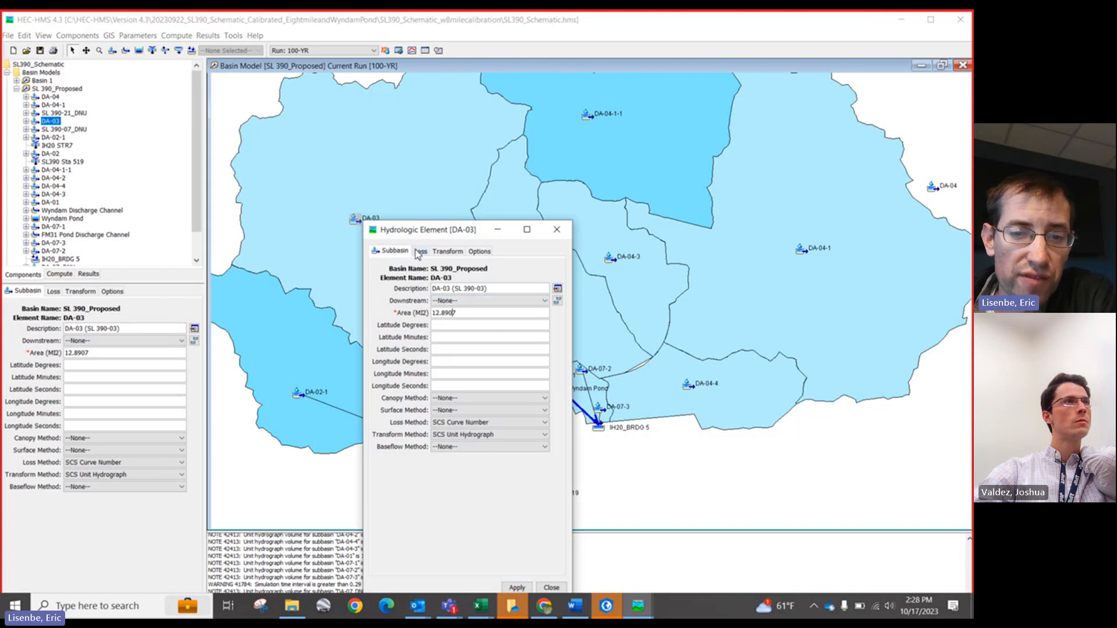
click(419, 252)
click(448, 253)
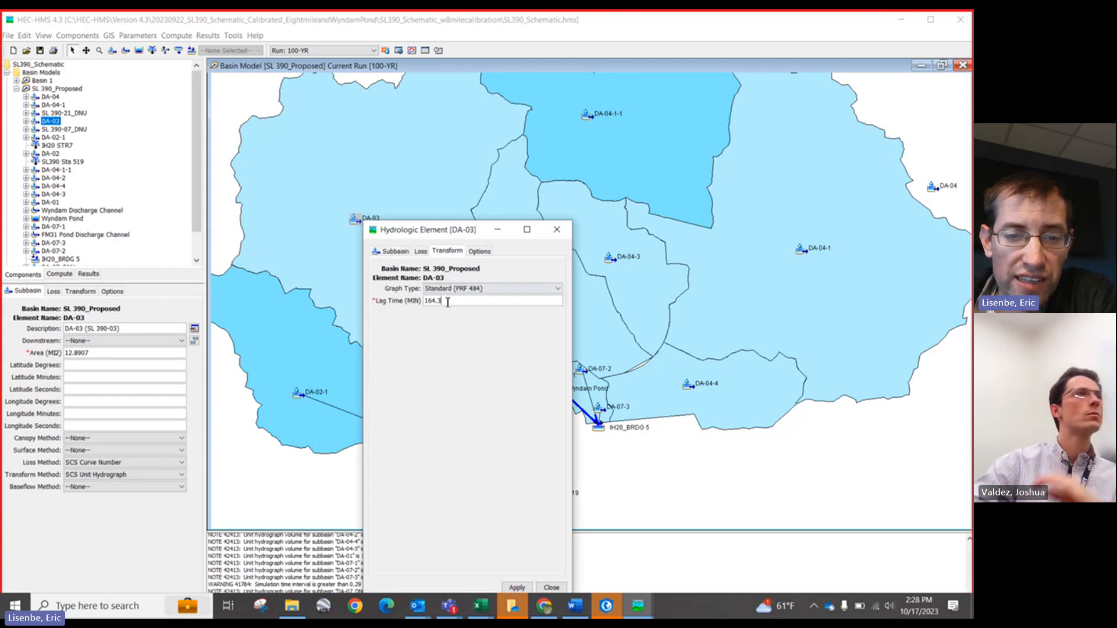
drag(395, 233, 373, 156)
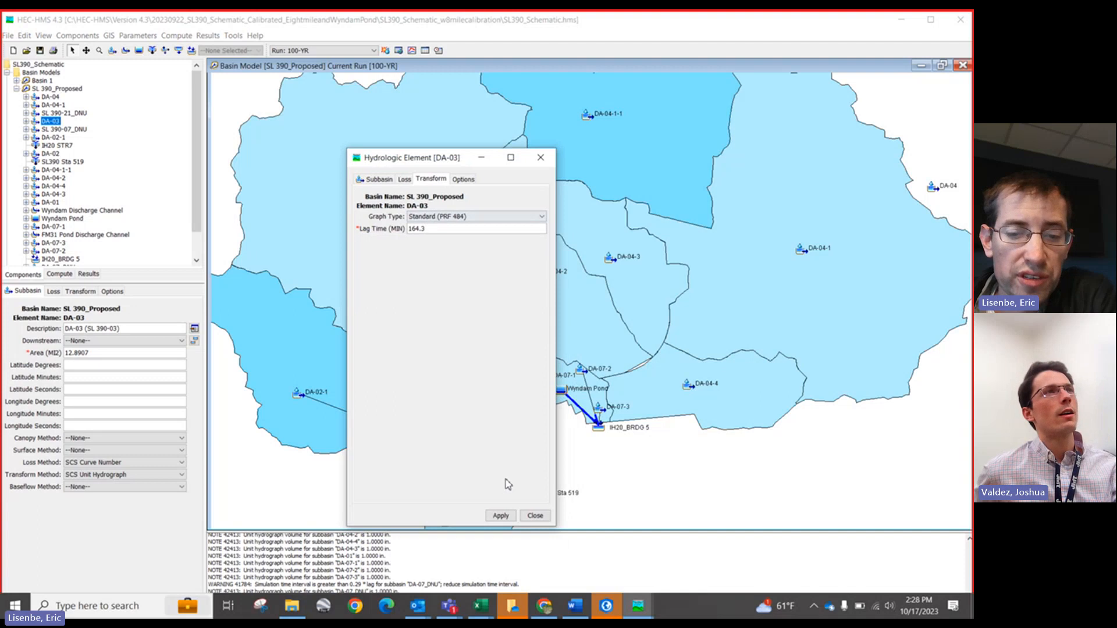
click(531, 518)
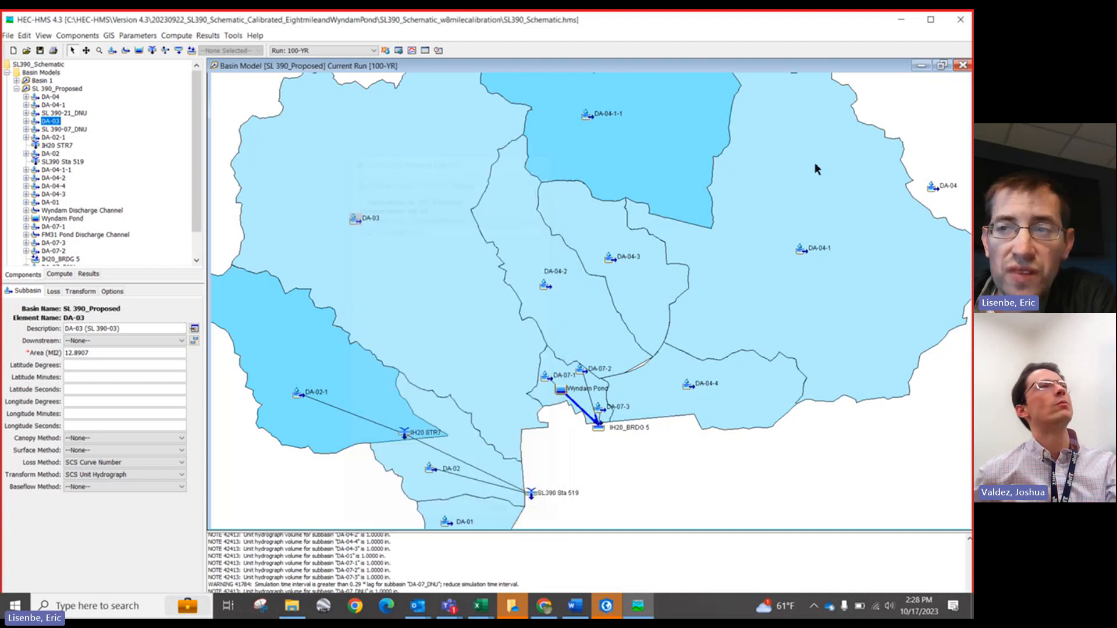
Step: Switch to Excel and review the Tc_NRCS sheet's time of concentration and lag calculations
click(902, 20)
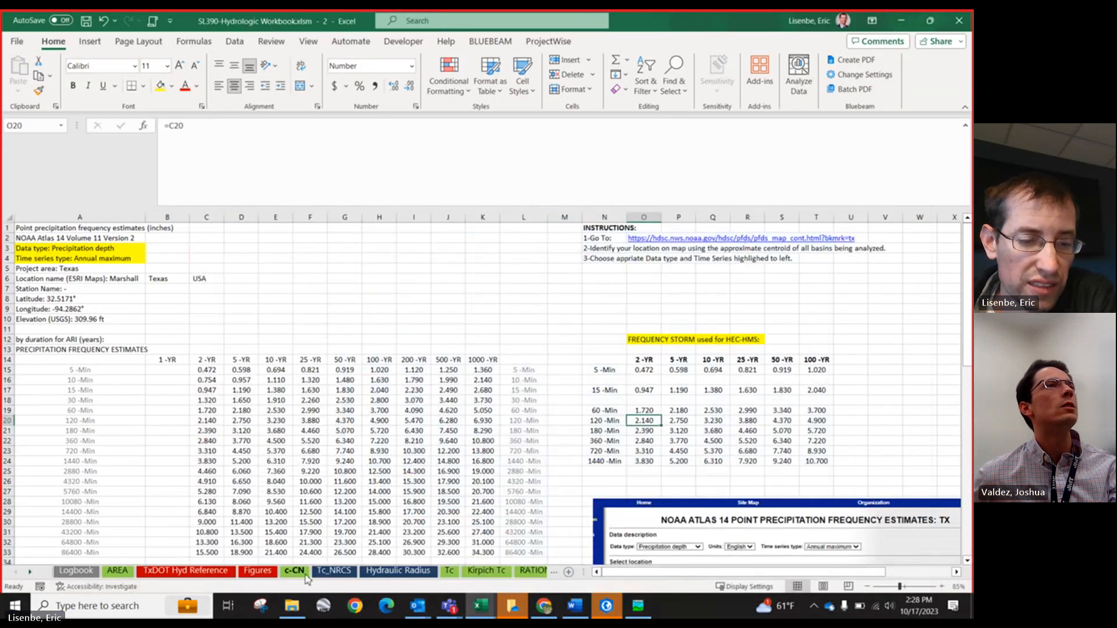
click(334, 571)
scroll(231, 476, up, 2)
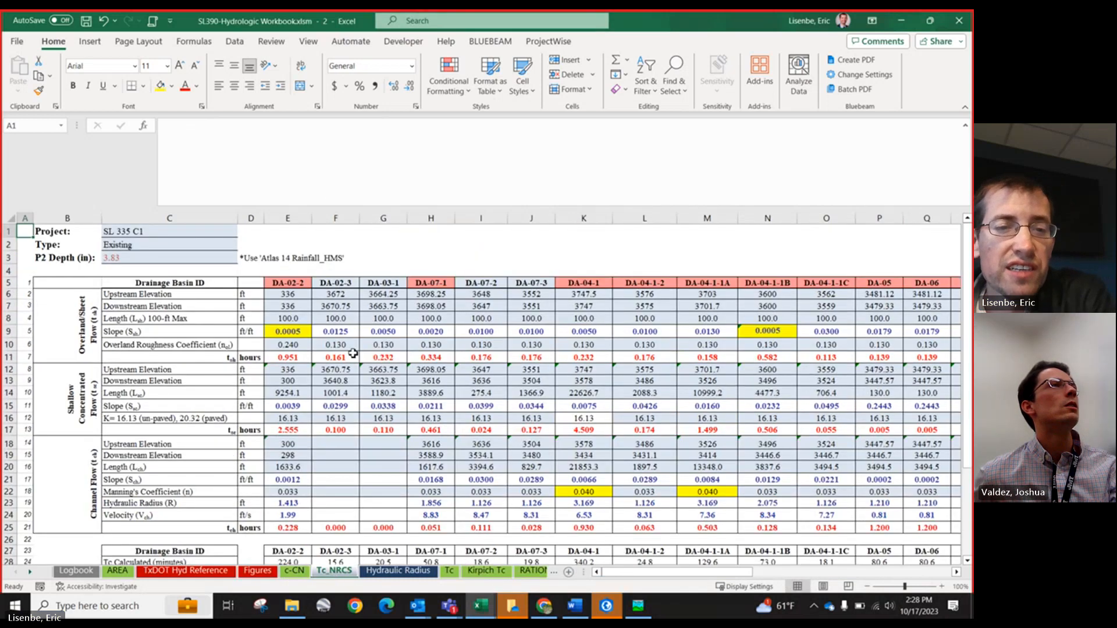
scroll(353, 353, down, 2)
ctrl+scroll(347, 364, down, 1)
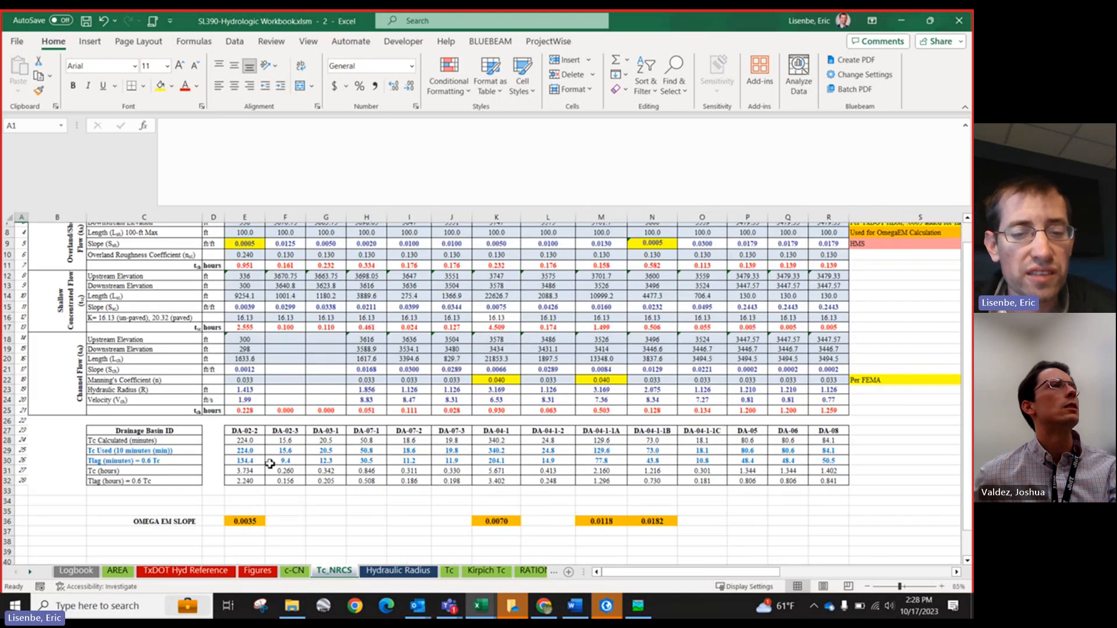
scroll(269, 463, up, 2)
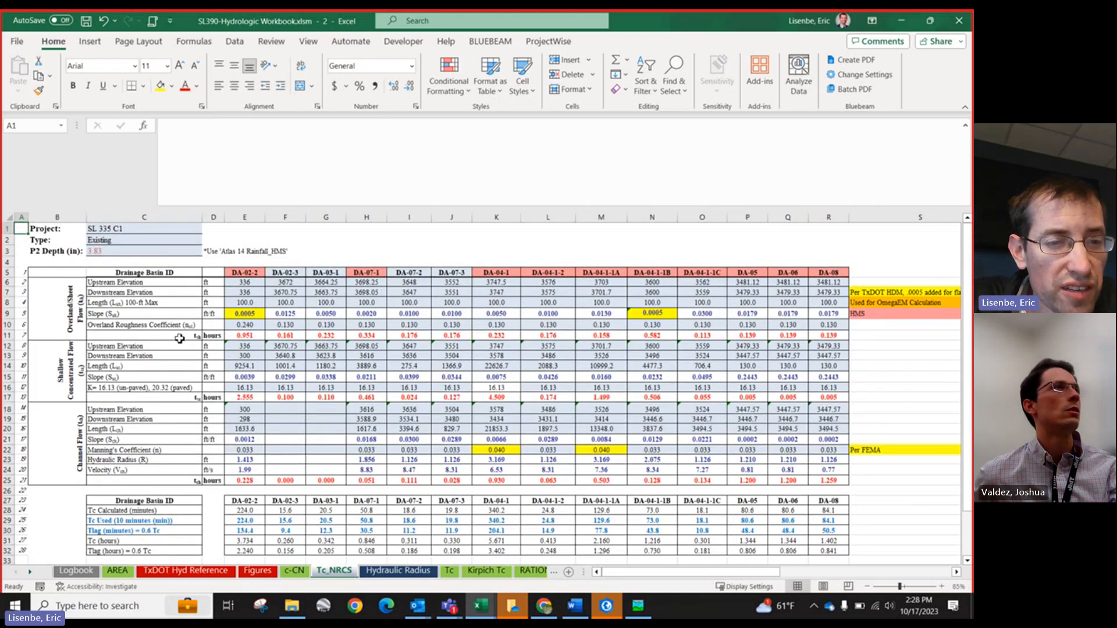
scroll(180, 339, down, 6)
Step: Browse the TxDOT Hyd Reference sheet's roughness tables and sheet, shallow and channel flow equations
click(186, 571)
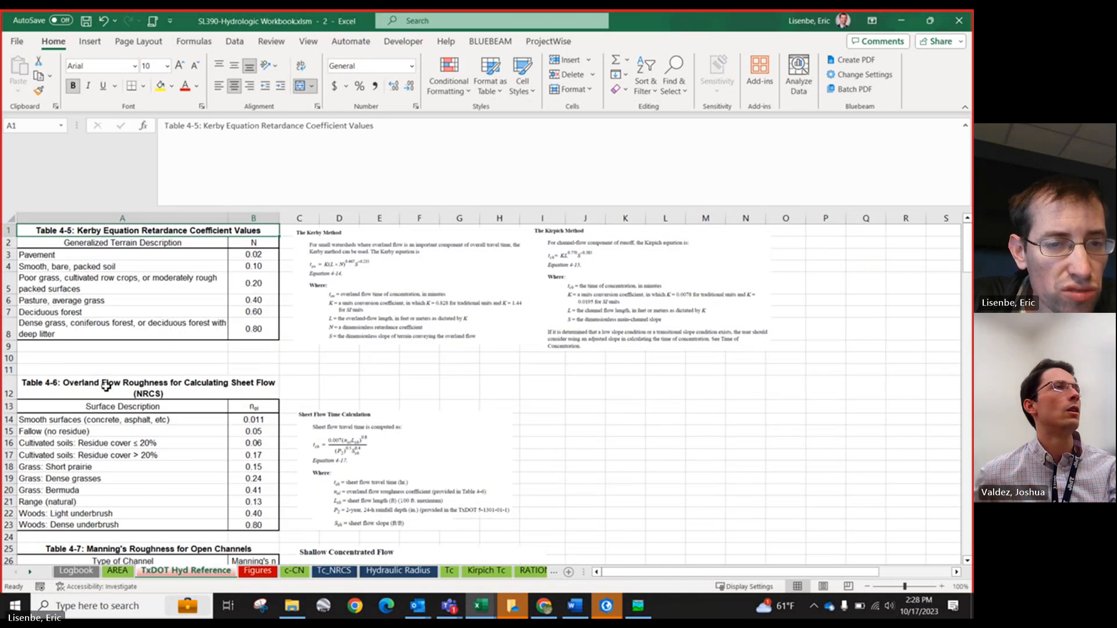
scroll(361, 367, down, 2)
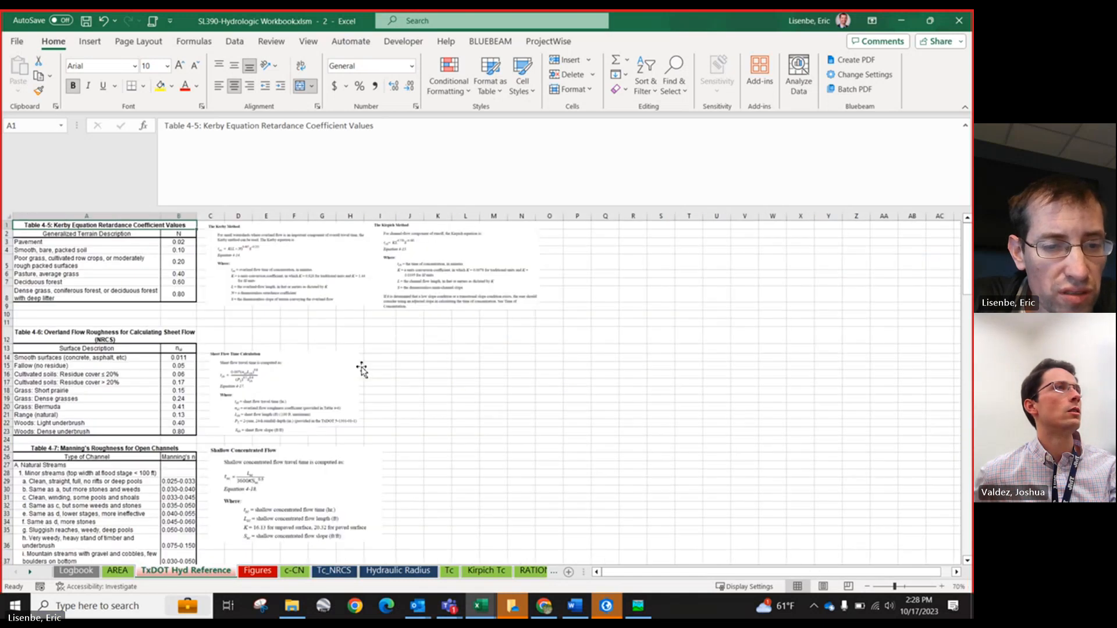
scroll(212, 373, down, 3)
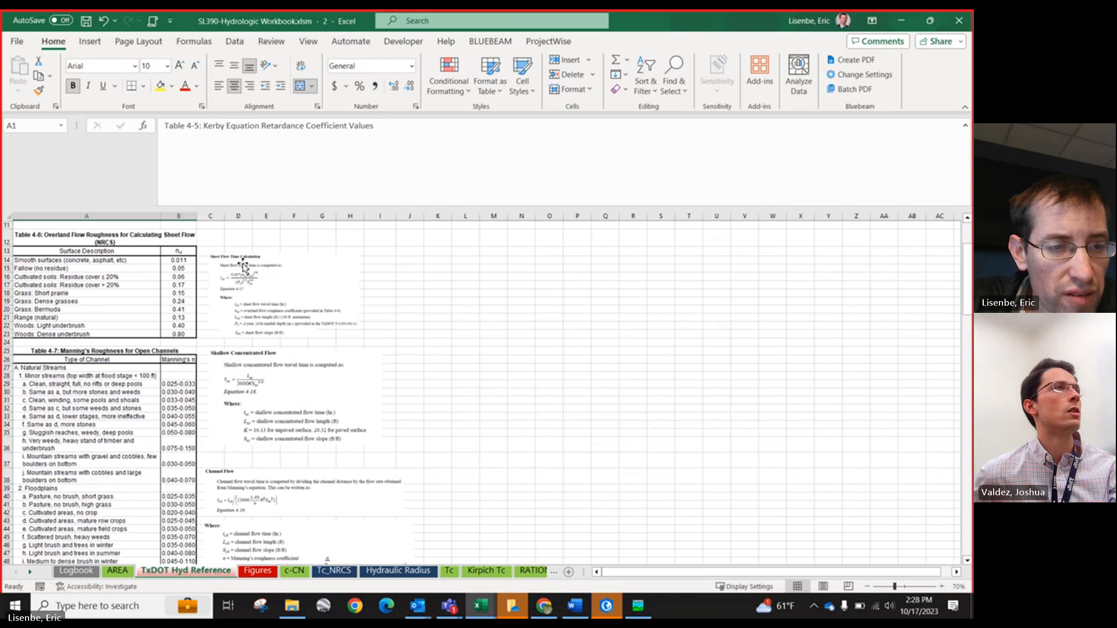
click(41, 238)
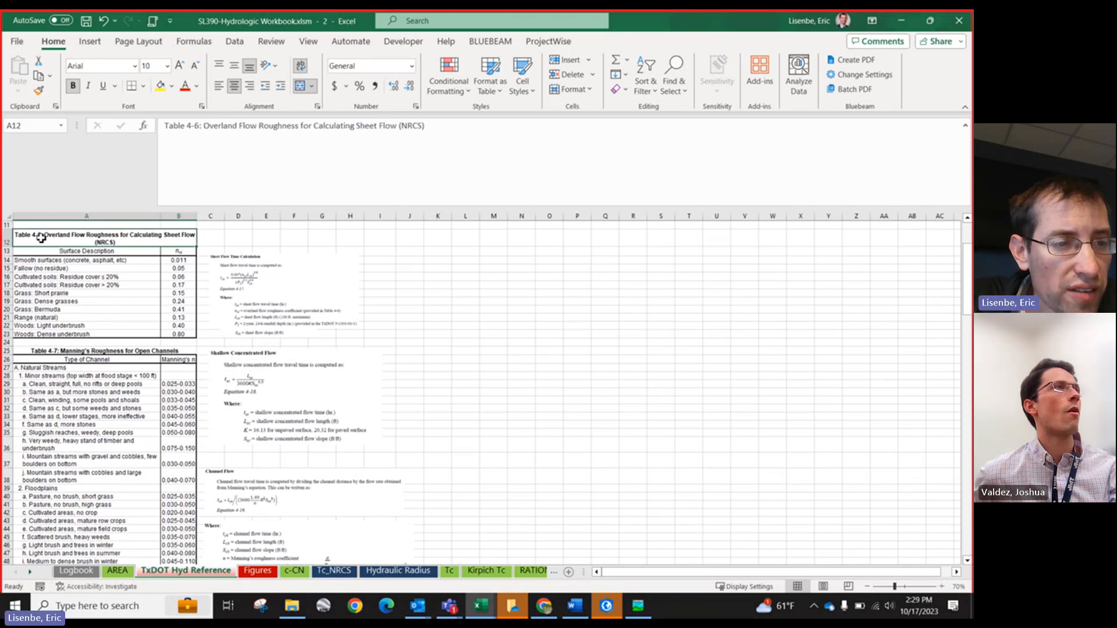
click(230, 278)
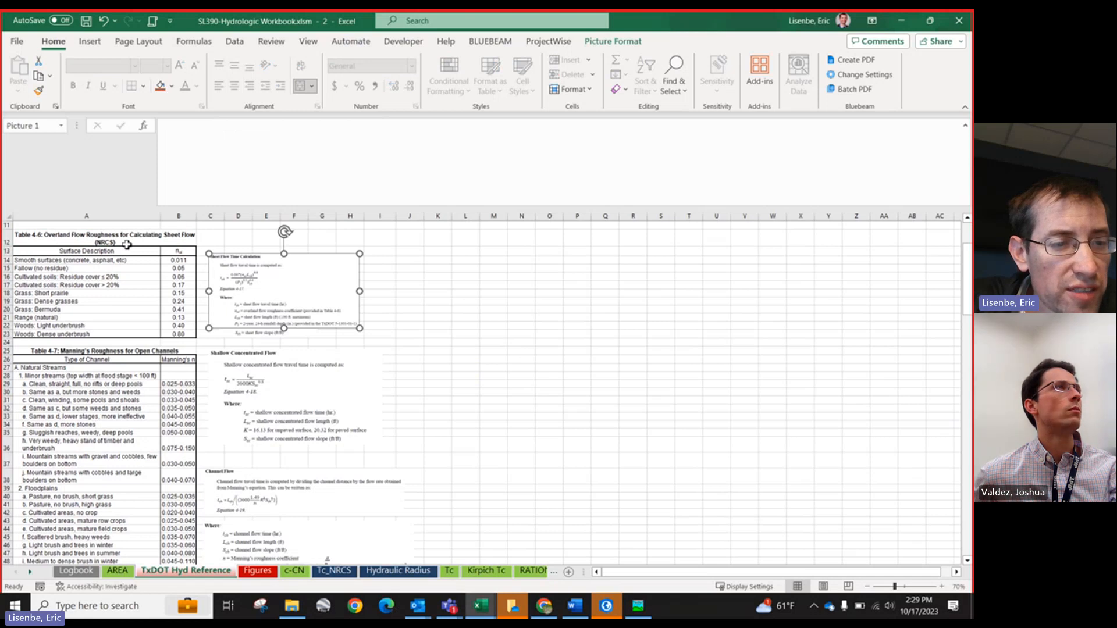
scroll(150, 319, down, 2)
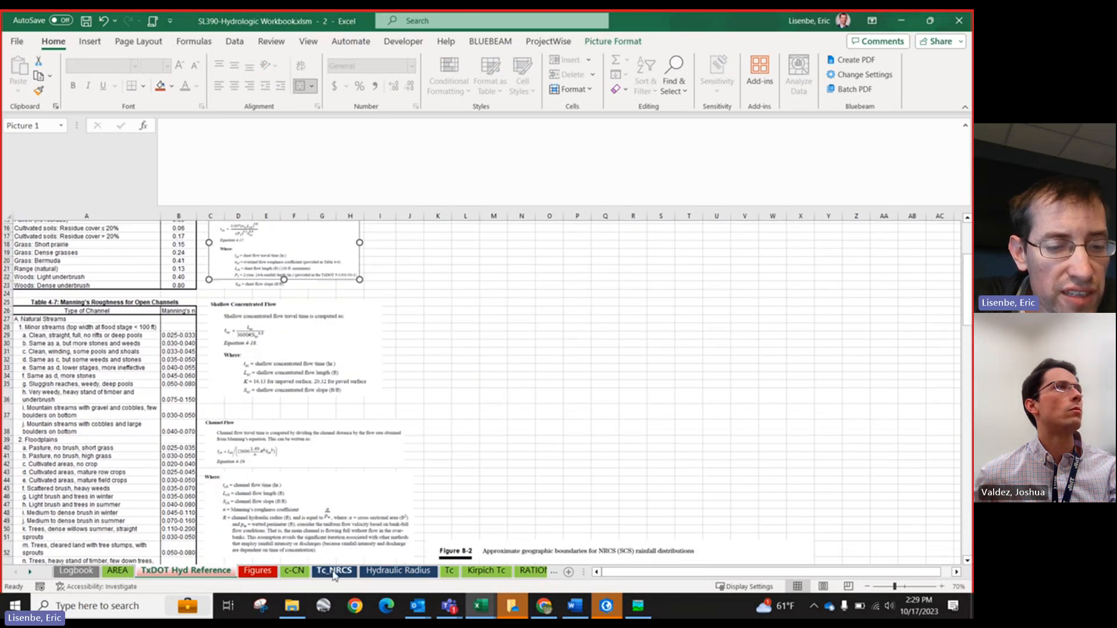
scroll(26, 314, down, 5)
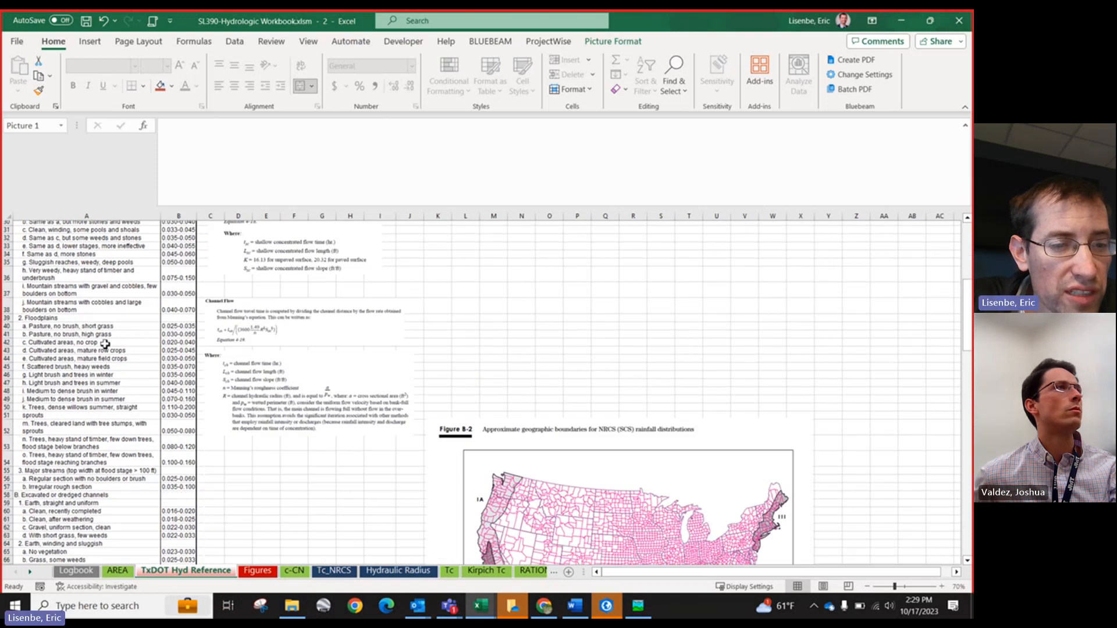
scroll(263, 322, up, 6)
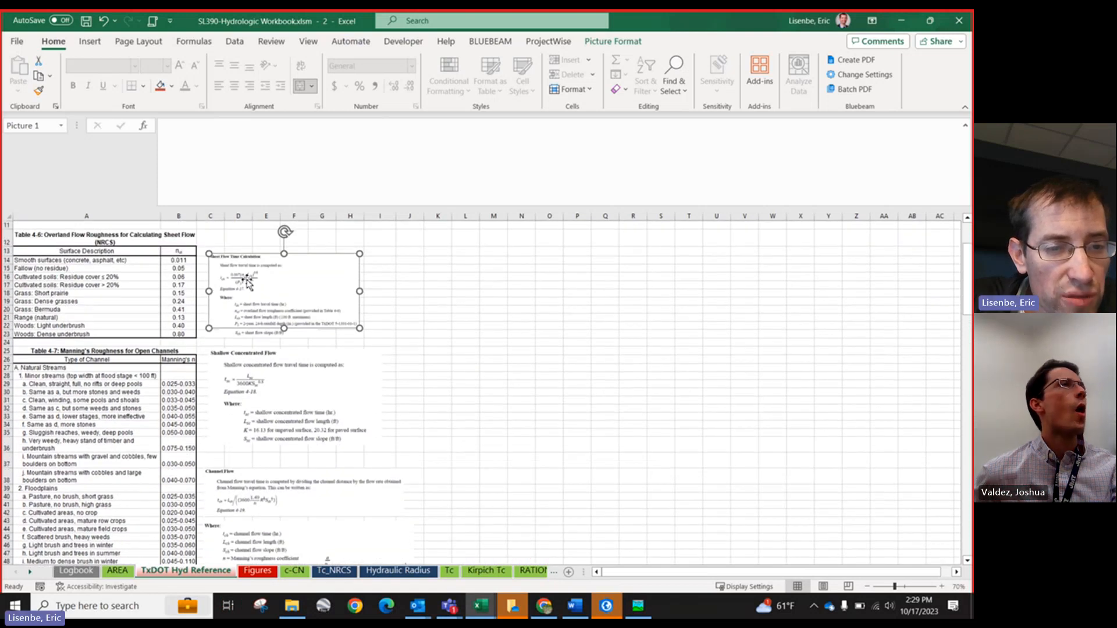
scroll(236, 286, up, 1)
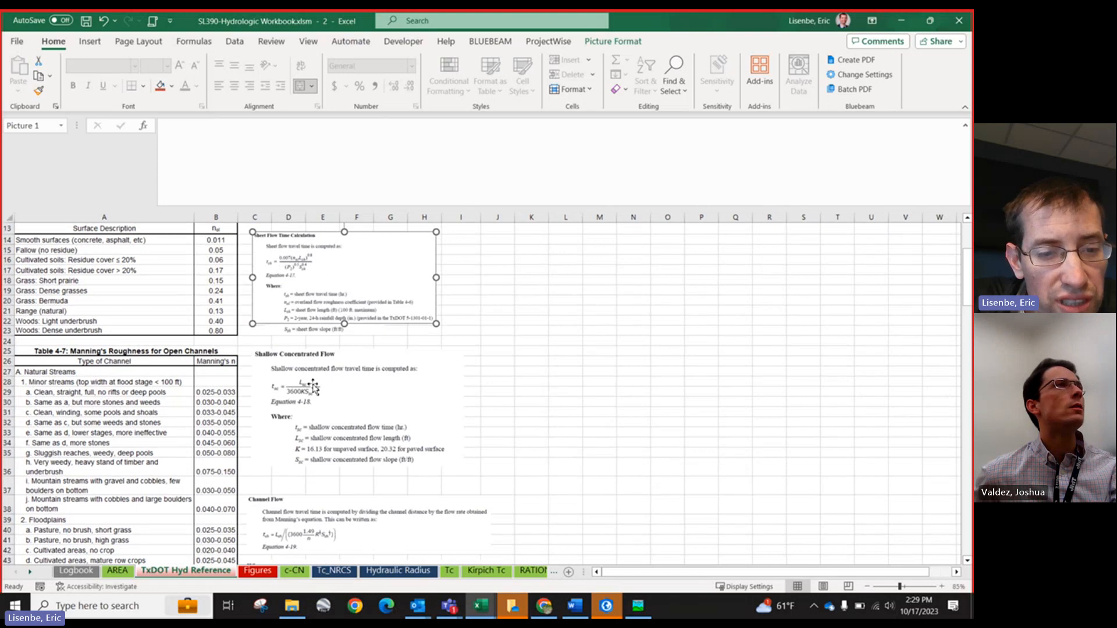
scroll(314, 411, down, 5)
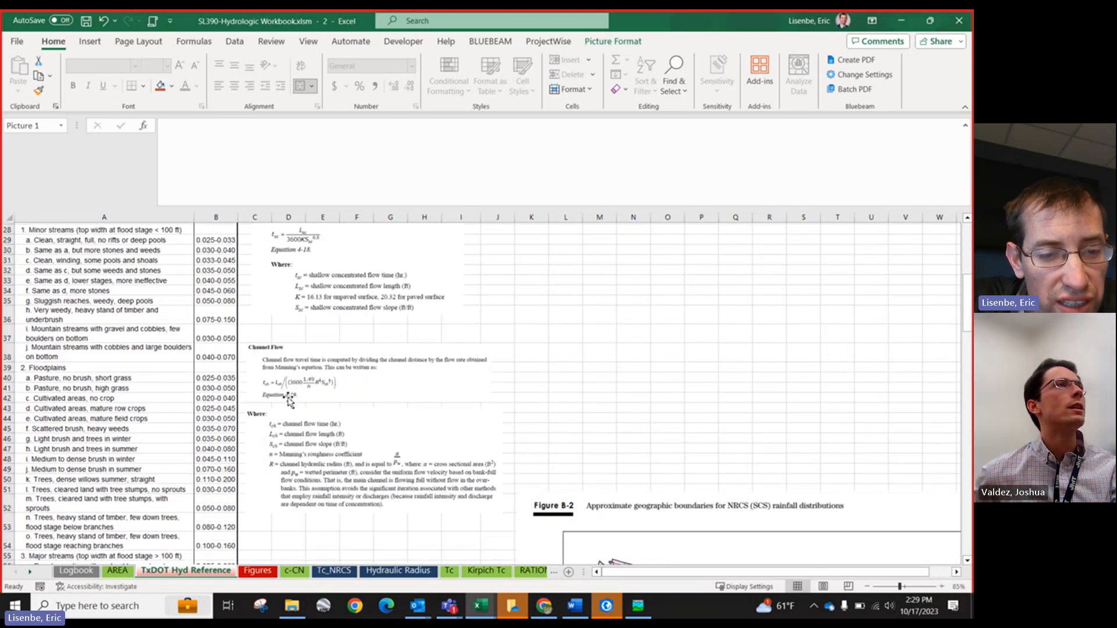
Step: Return to the Tc_NRCS sheet and inspect DA-02-2's overland flow elevation, length, slope and roughness cells
click(320, 573)
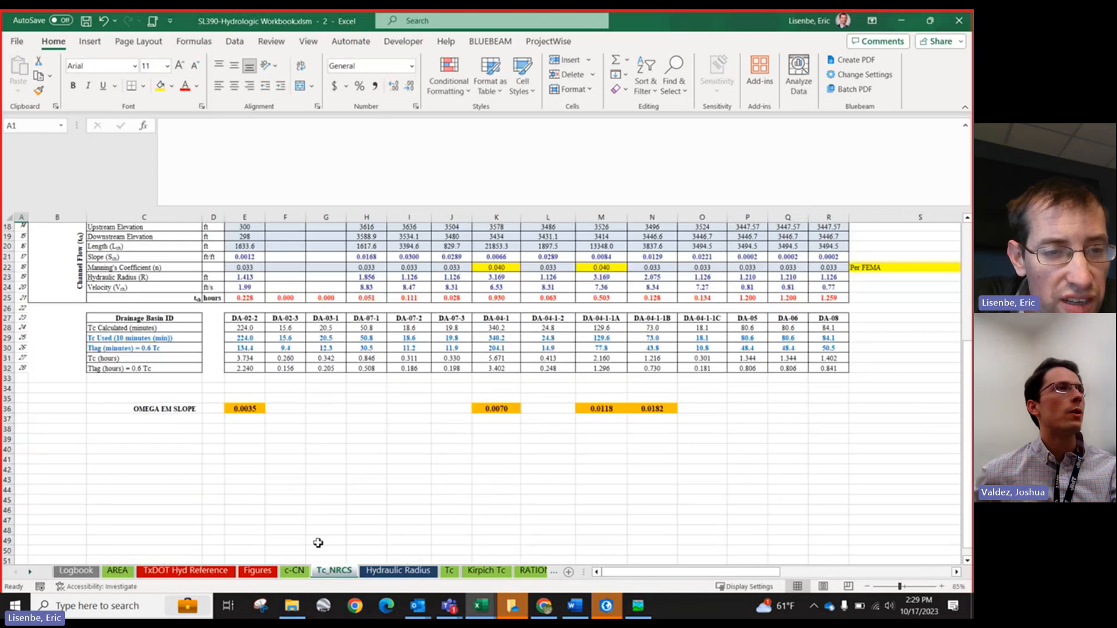
scroll(264, 429, up, 5)
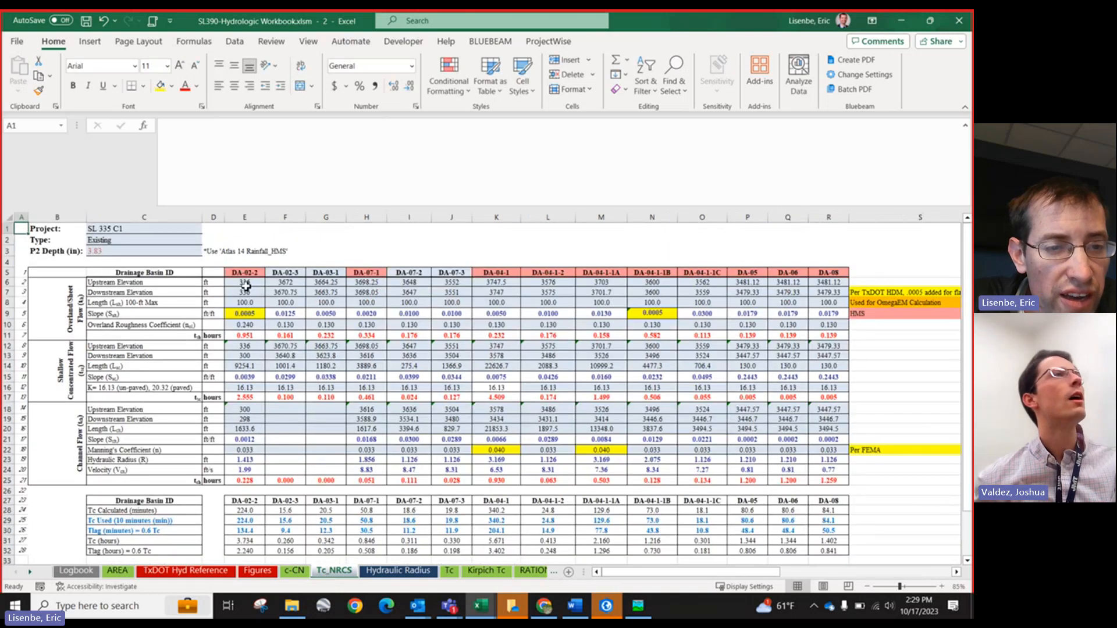
mouse_move(244, 282)
mouse_down()
mouse_move(244, 308)
mouse_move(243, 286)
mouse_up()
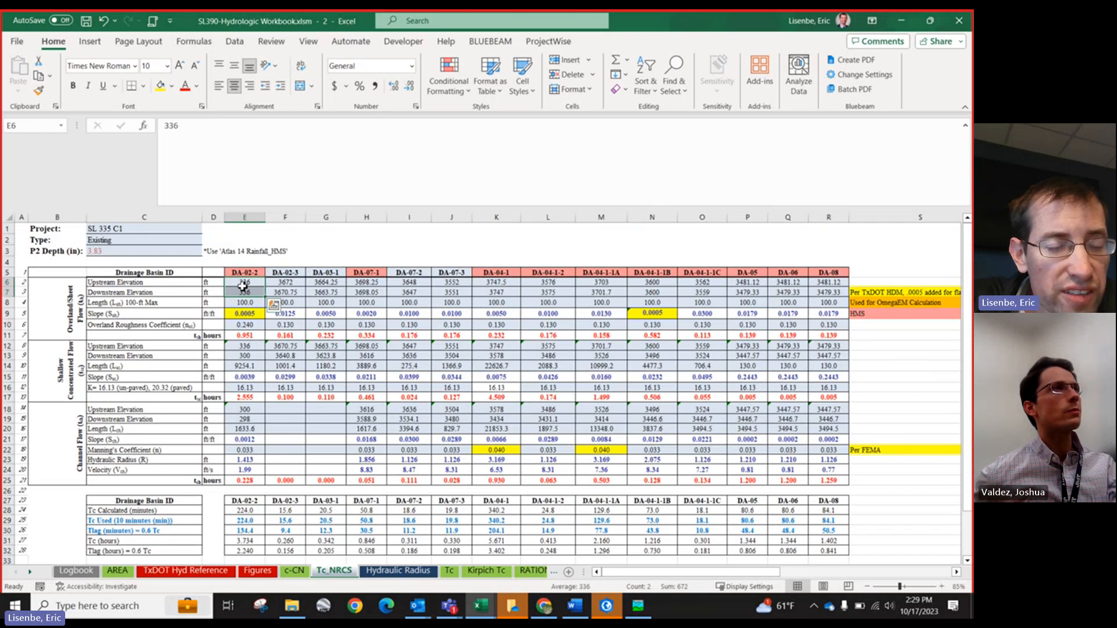
click(242, 286)
drag(246, 304, 770, 314)
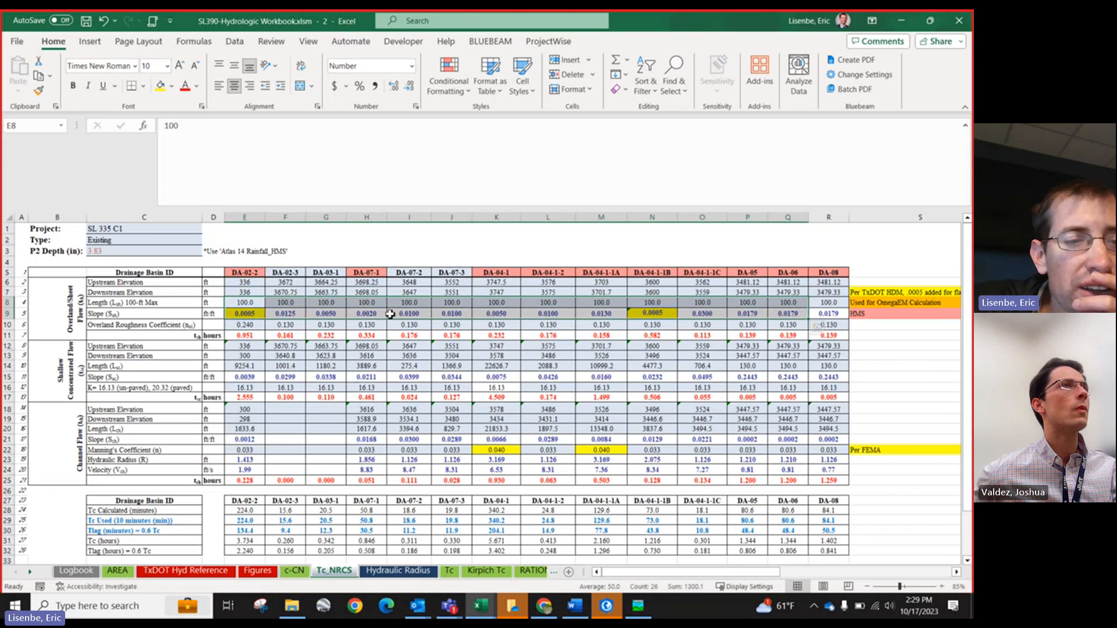
click(251, 315)
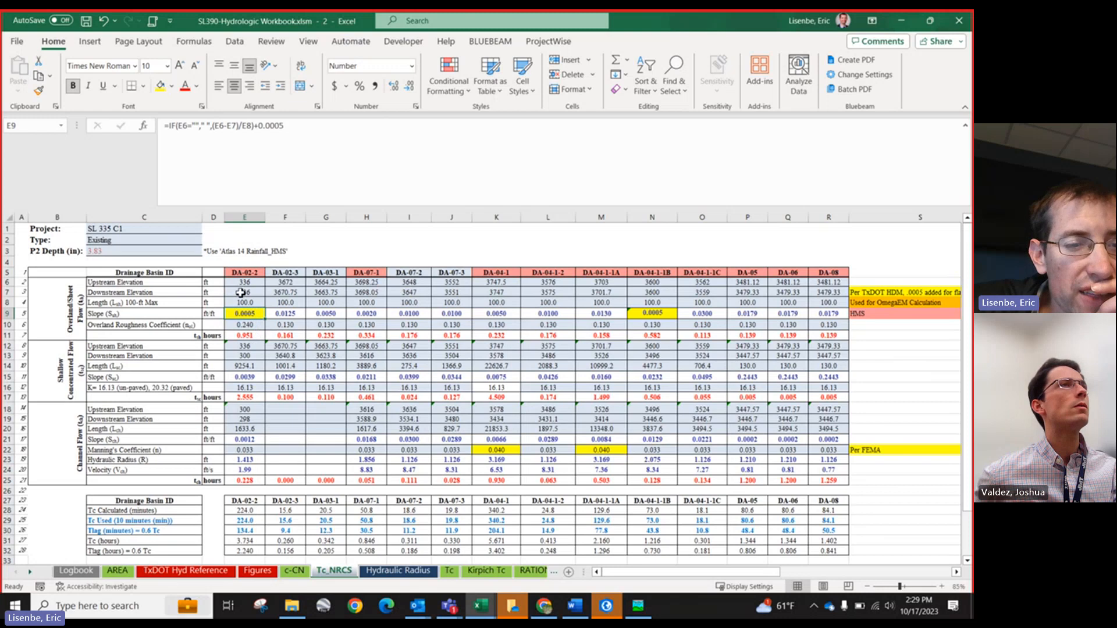
drag(243, 283, 254, 306)
click(293, 316)
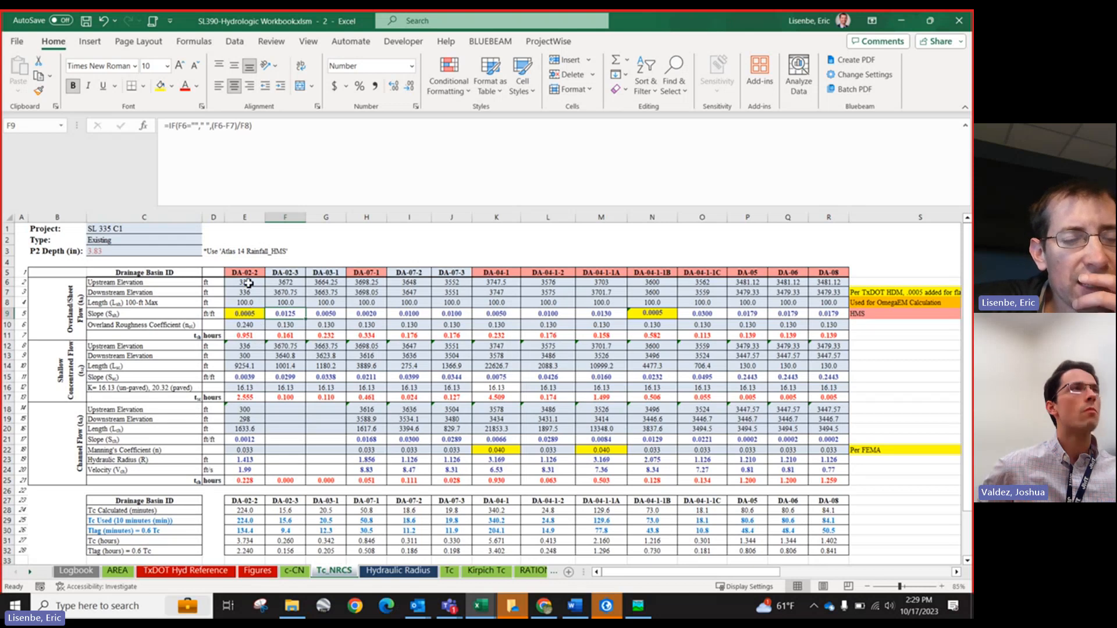
drag(245, 284, 249, 300)
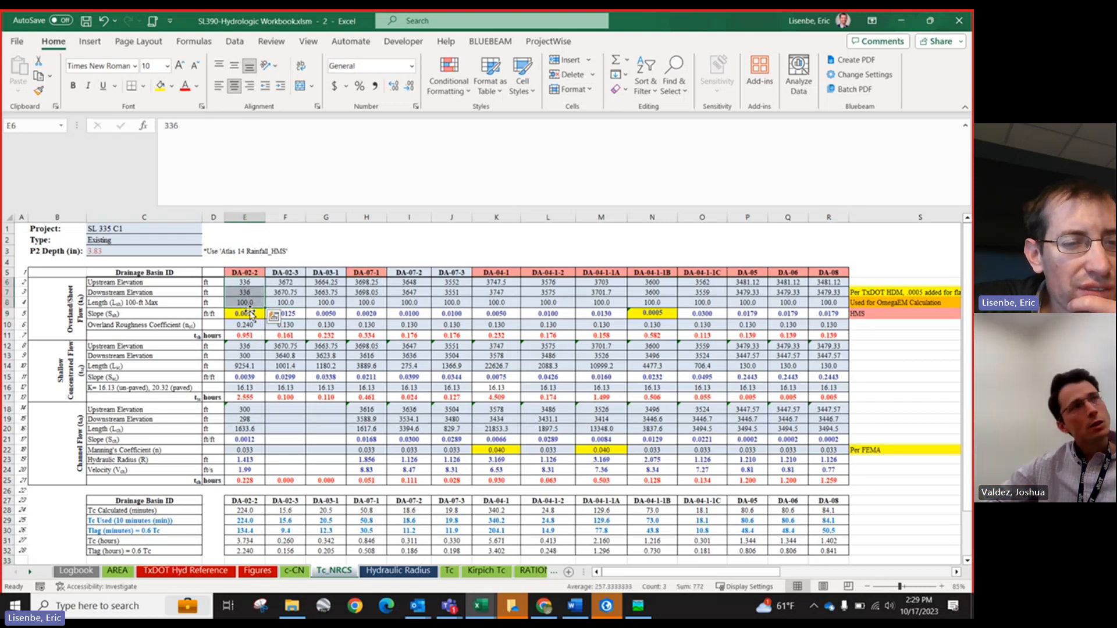
click(251, 327)
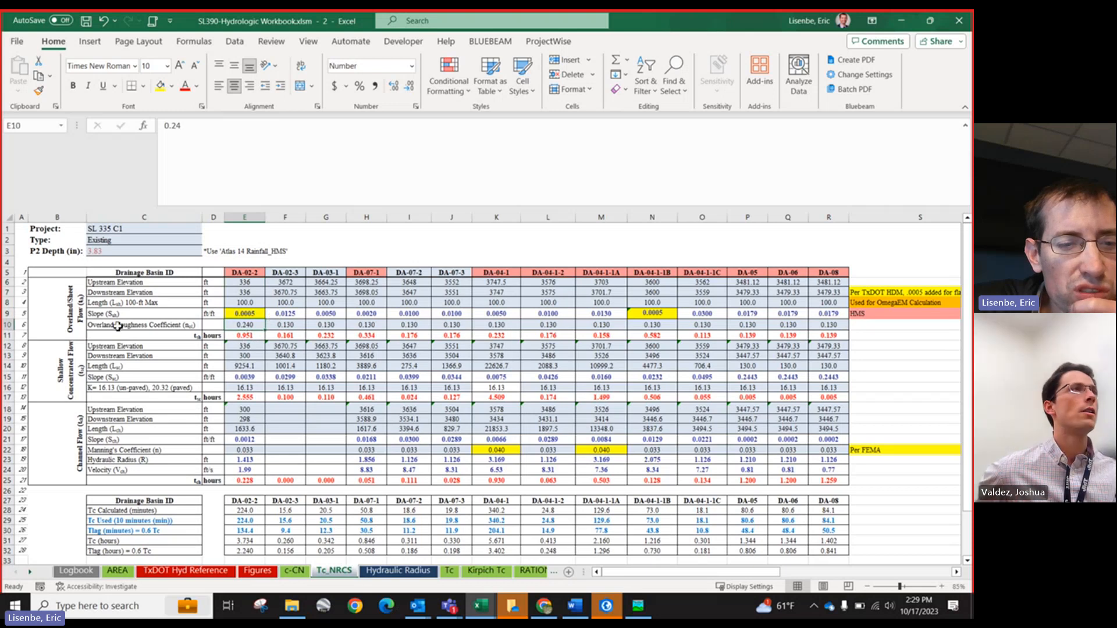
drag(71, 319, 337, 325)
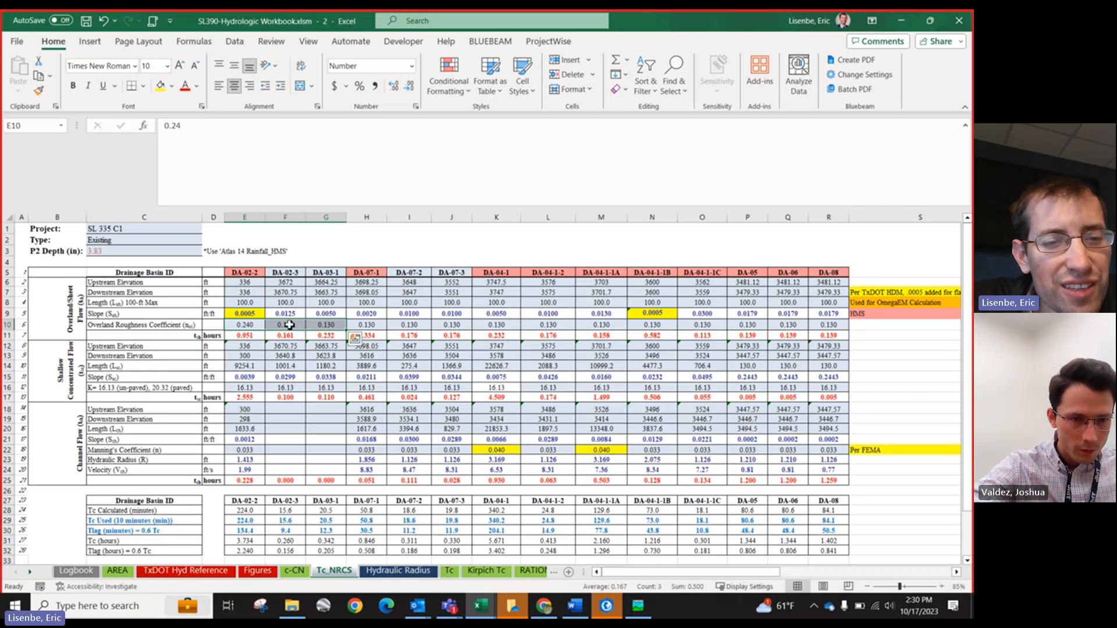
click(249, 326)
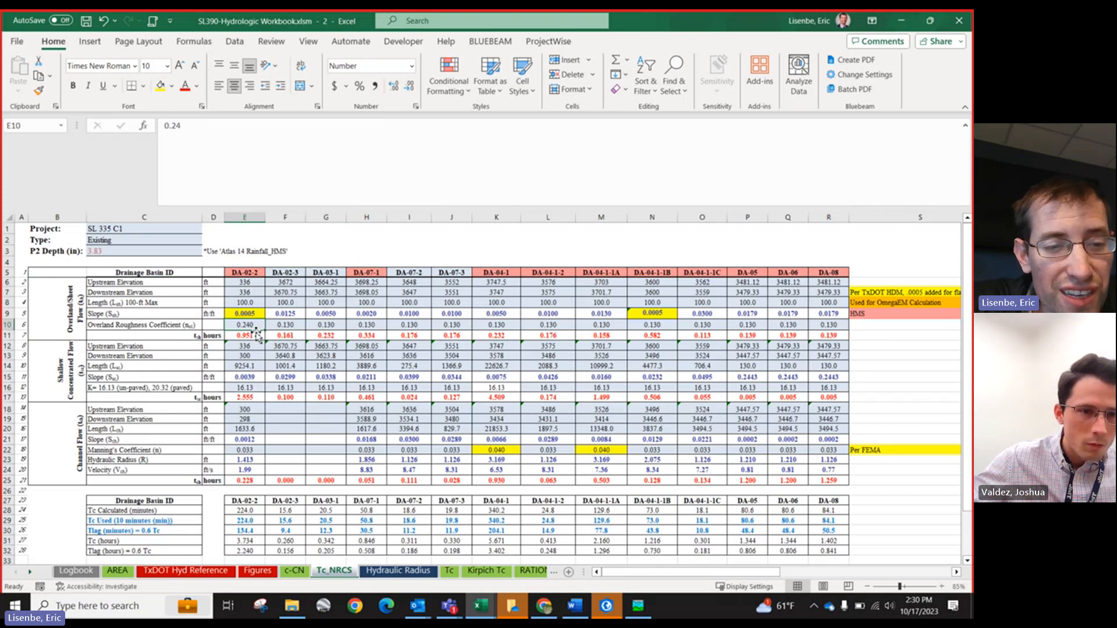
Step: Inspect DA-02-2's overland flow inputs and travel time formula on the Tc_NRCS sheet
click(249, 285)
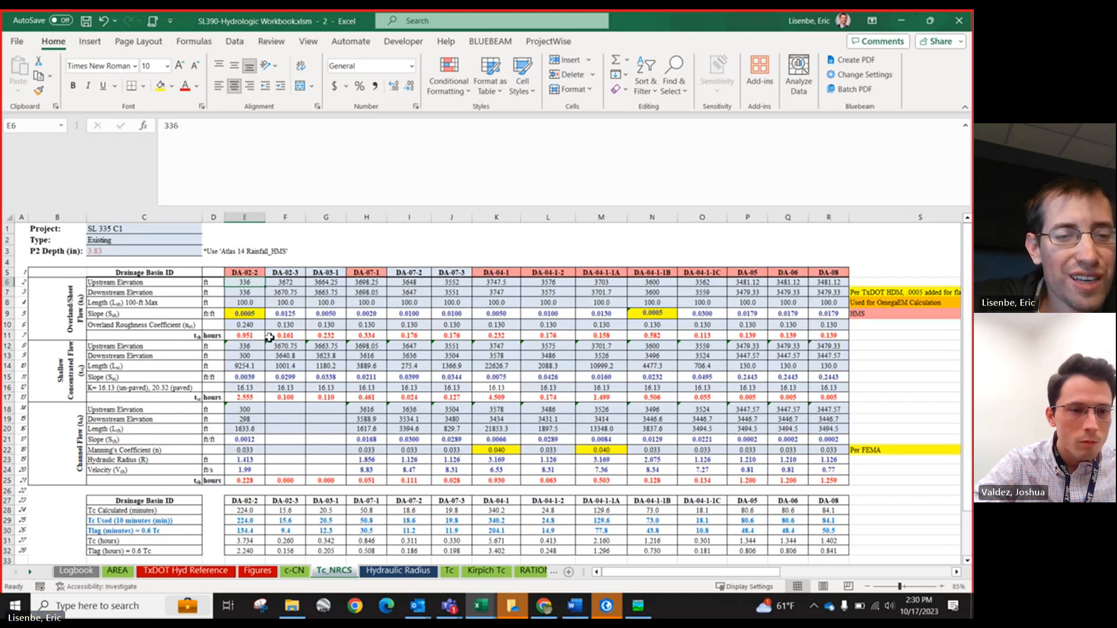
scroll(262, 326, down, 2)
scroll(270, 338, up, 1)
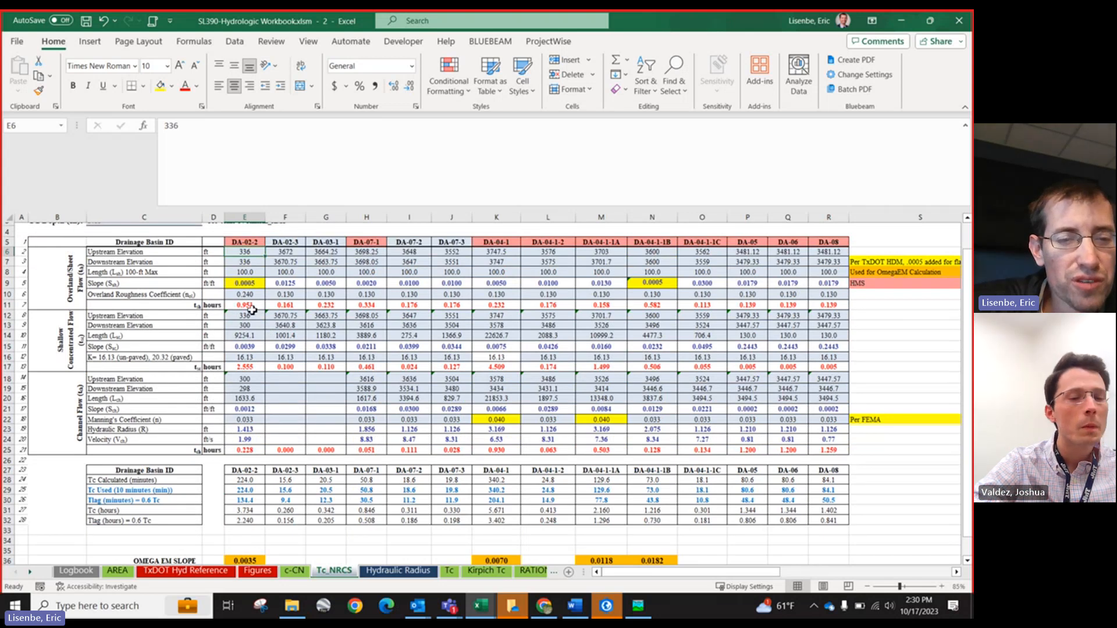
drag(132, 262, 372, 297)
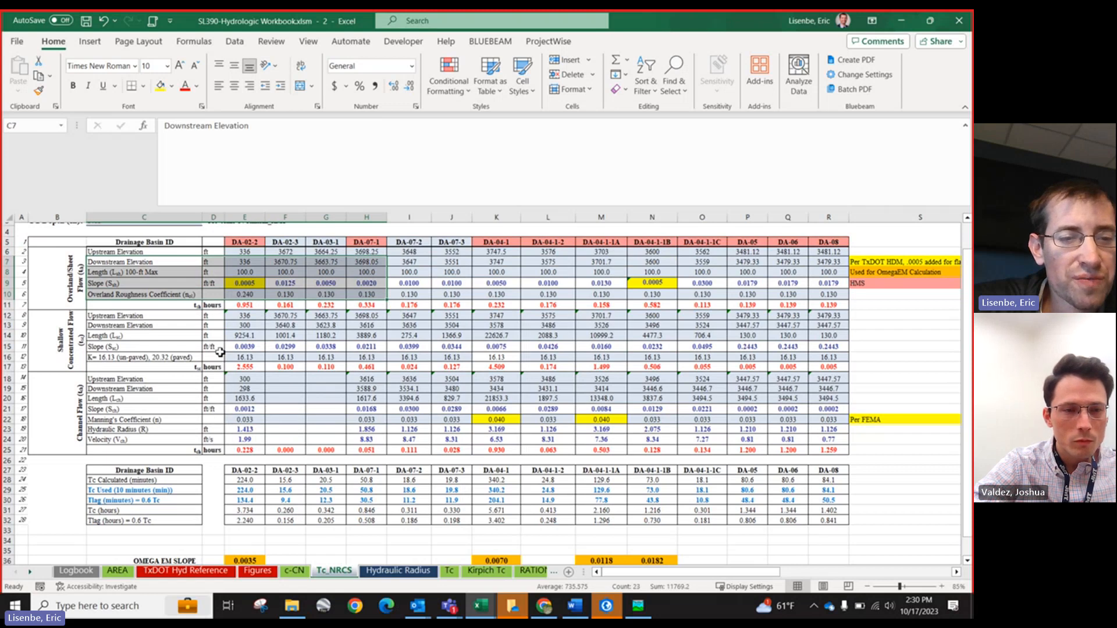
scroll(241, 343, up, 1)
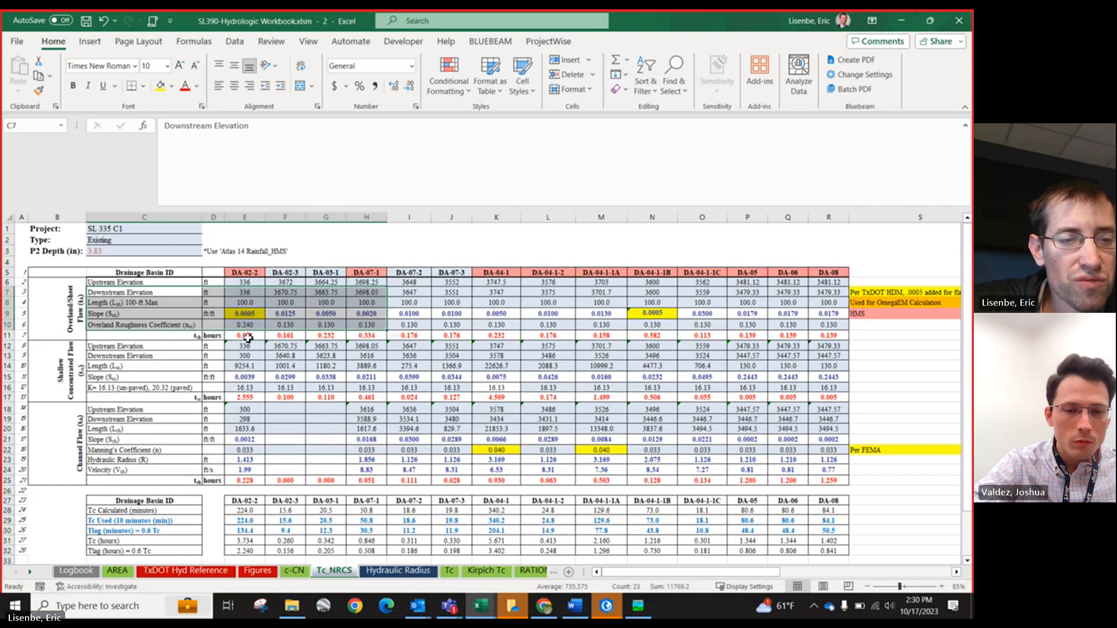
click(249, 338)
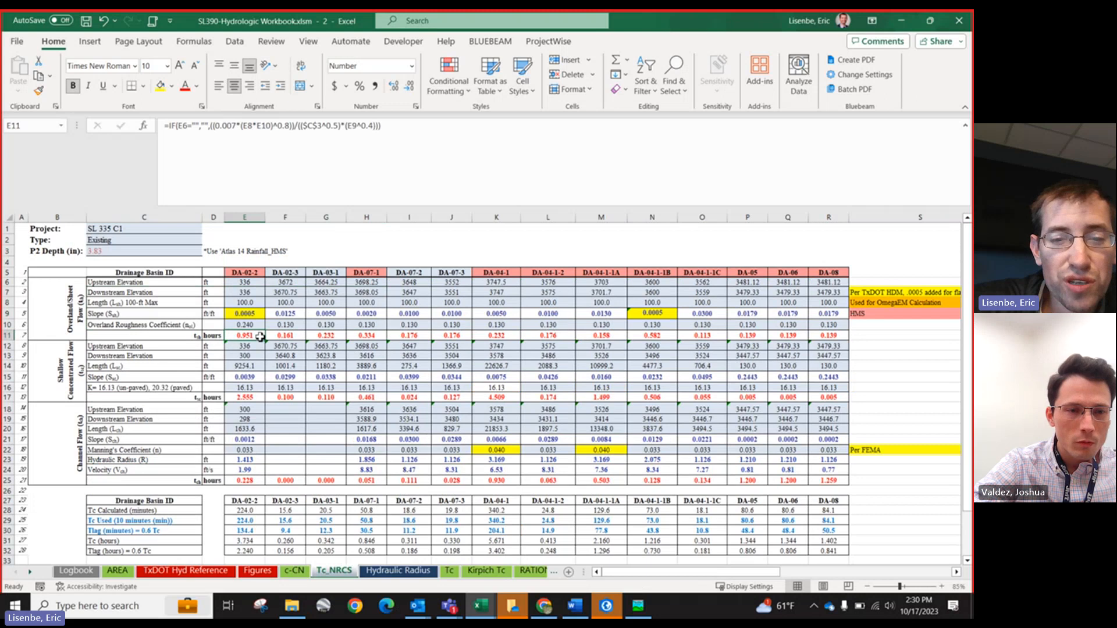
scroll(221, 368, down, 1)
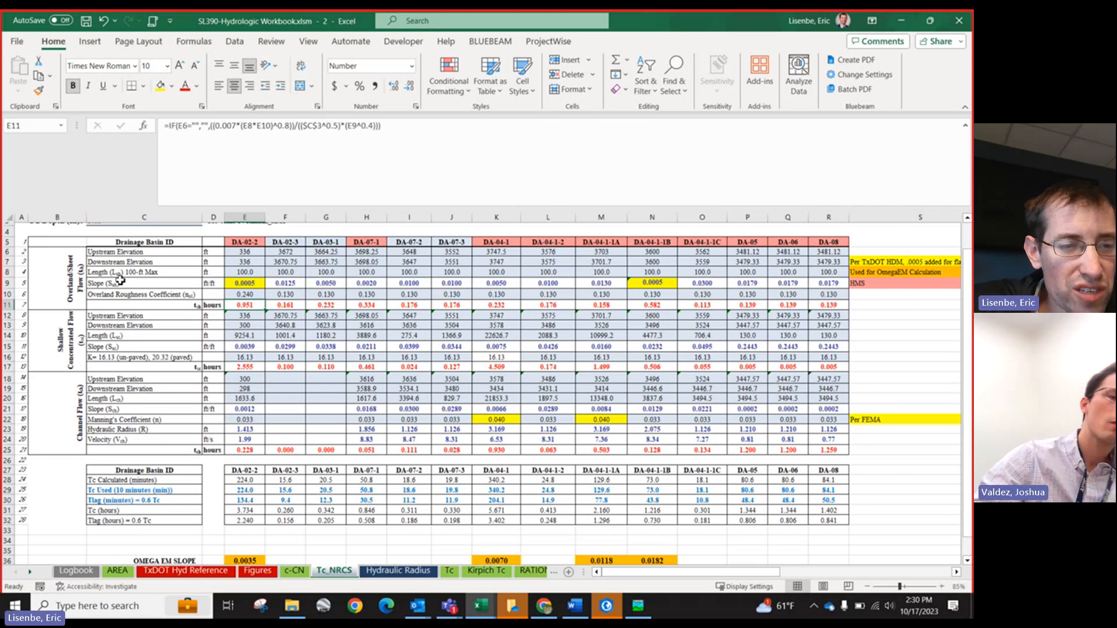
click(244, 272)
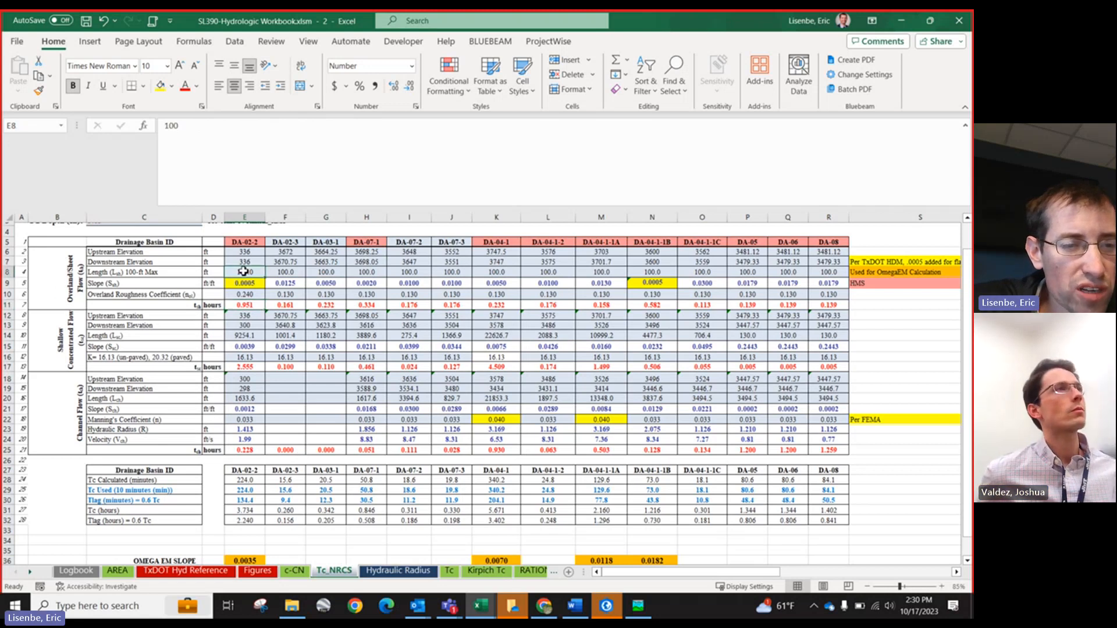
click(53, 322)
drag(54, 321, 249, 348)
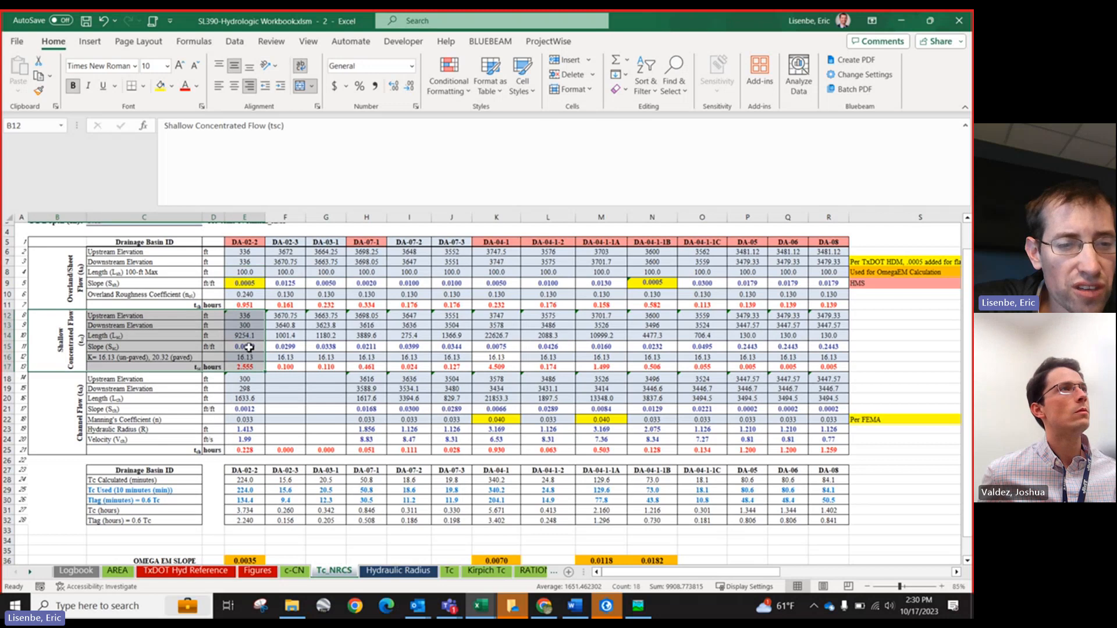
Step: Inspect DA-02-2's shallow concentrated and channel flow inputs and formulas, including the hydraulic radius lookup
click(245, 316)
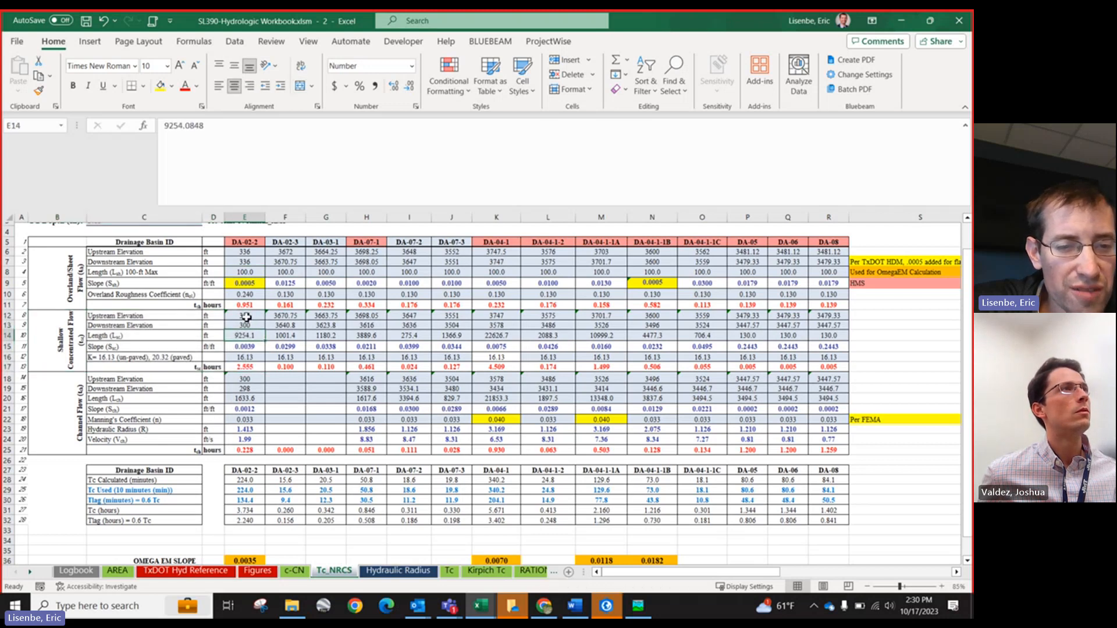
click(243, 327)
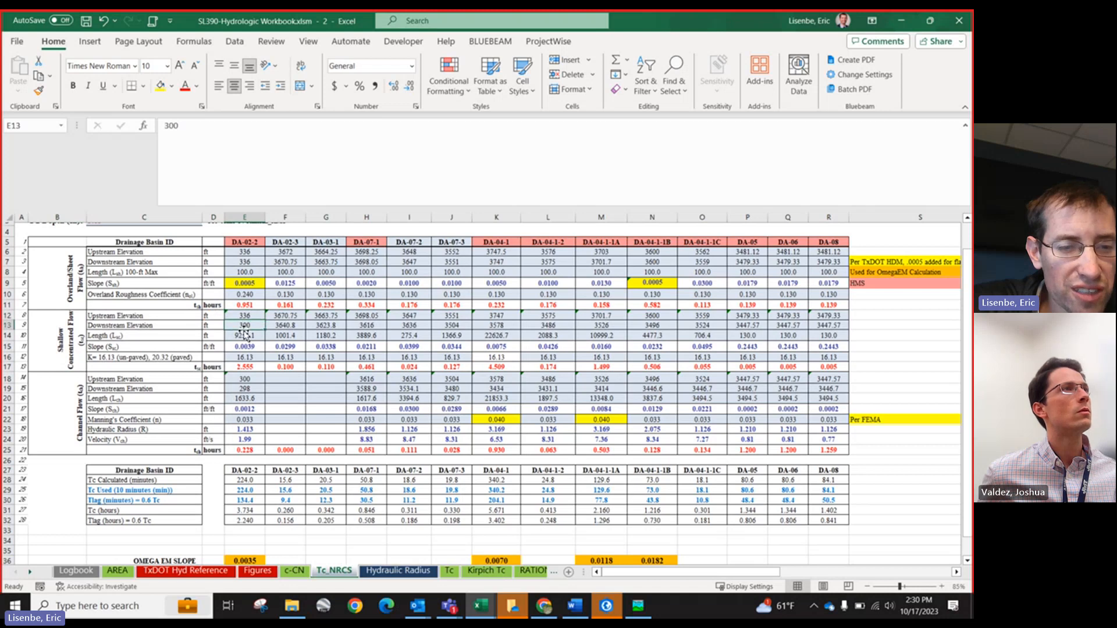
click(243, 337)
click(244, 358)
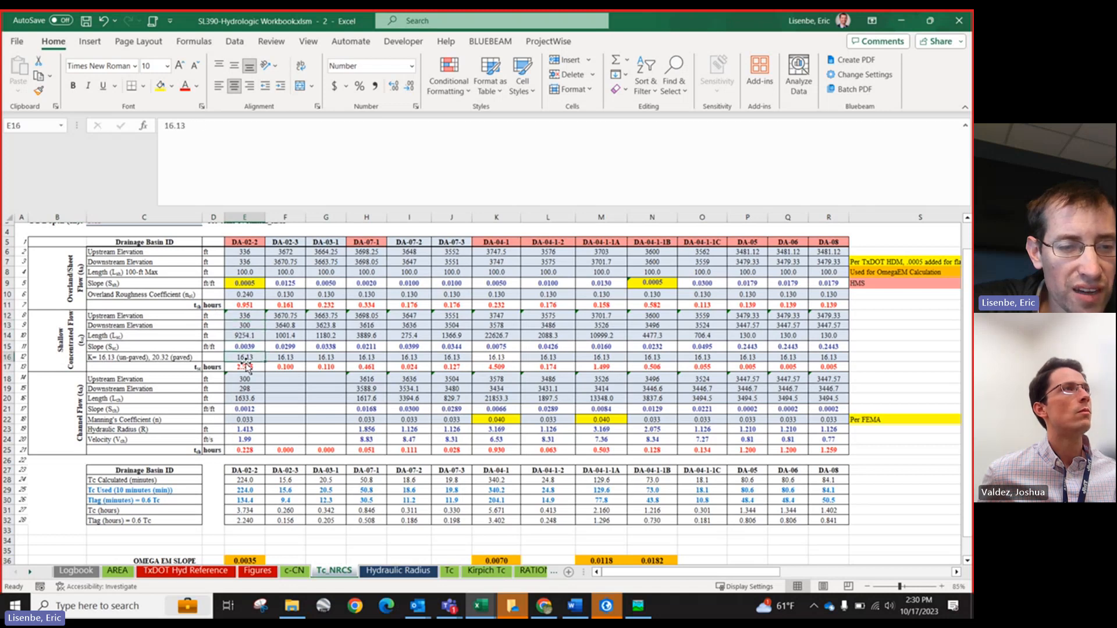
click(114, 359)
click(240, 367)
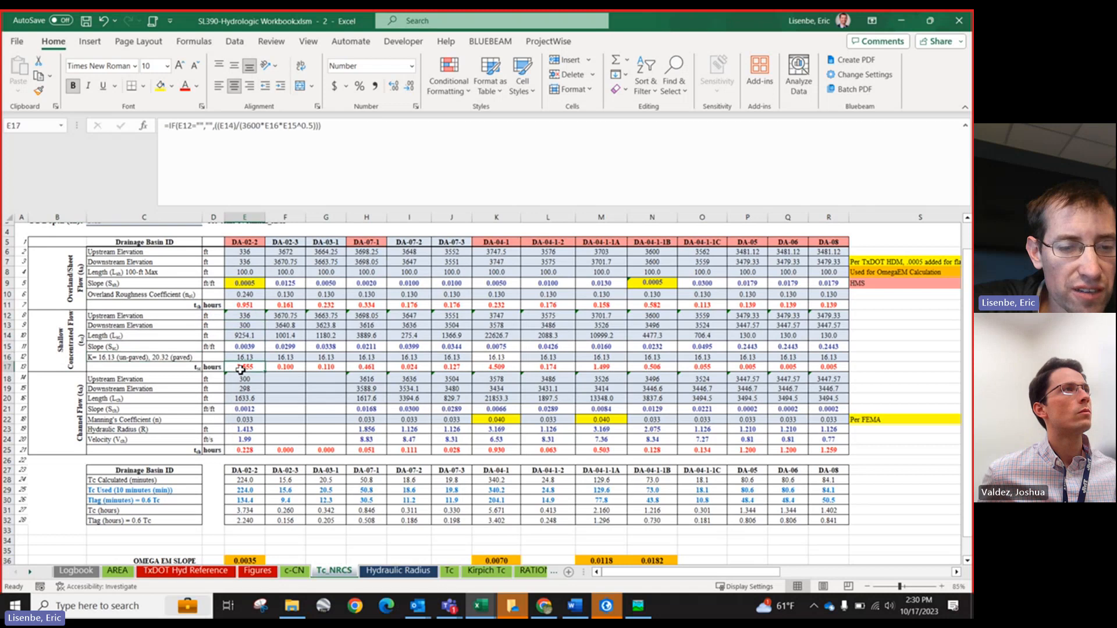
scroll(242, 384, down, 1)
scroll(242, 385, down, 1)
scroll(242, 388, up, 1)
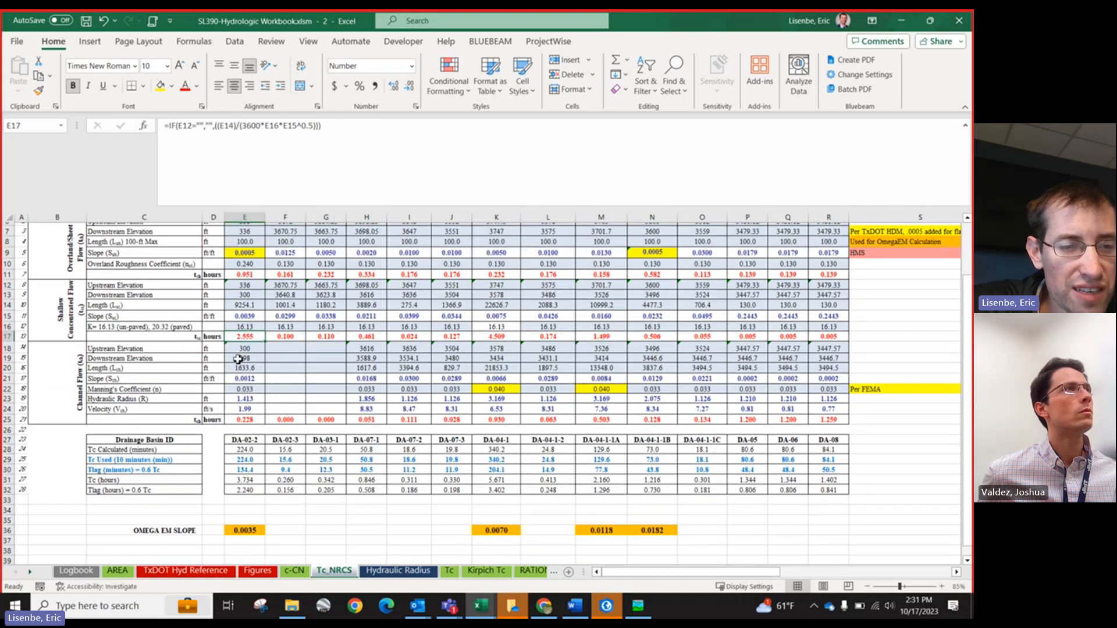
click(238, 360)
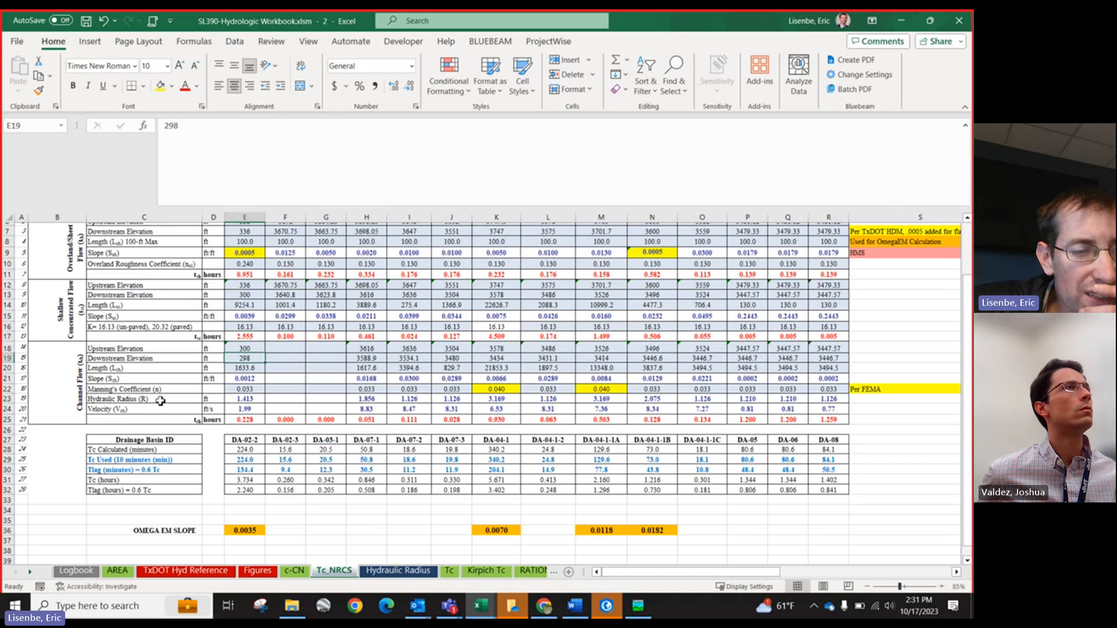
click(244, 399)
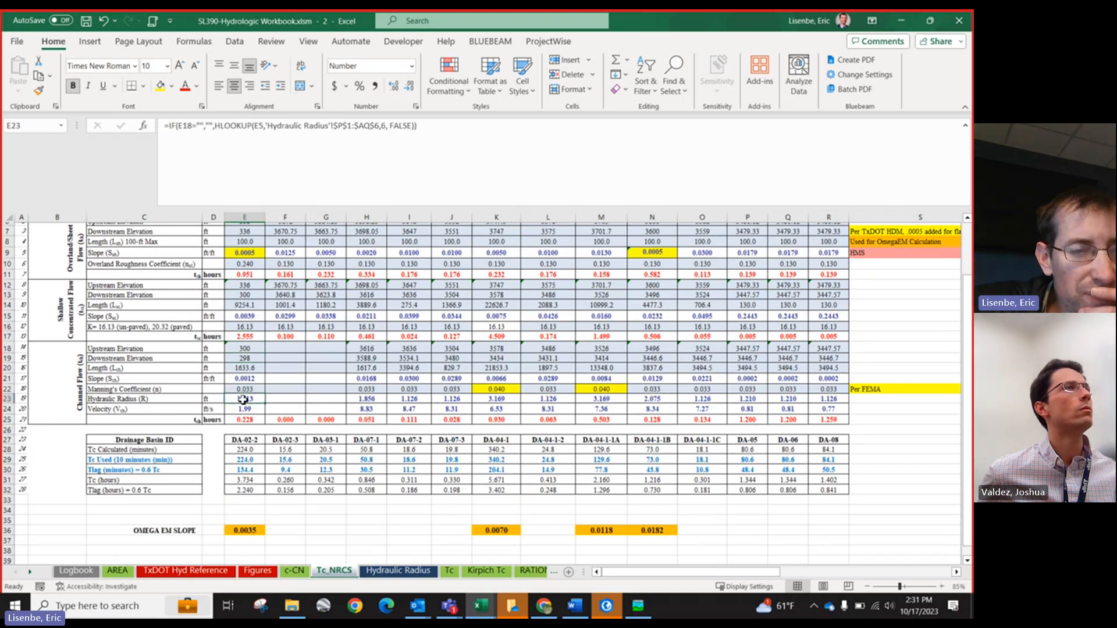
Step: Open the Hydraulic Radius sheet and review its channel cross-section parameter equations and drainage basin table
click(372, 572)
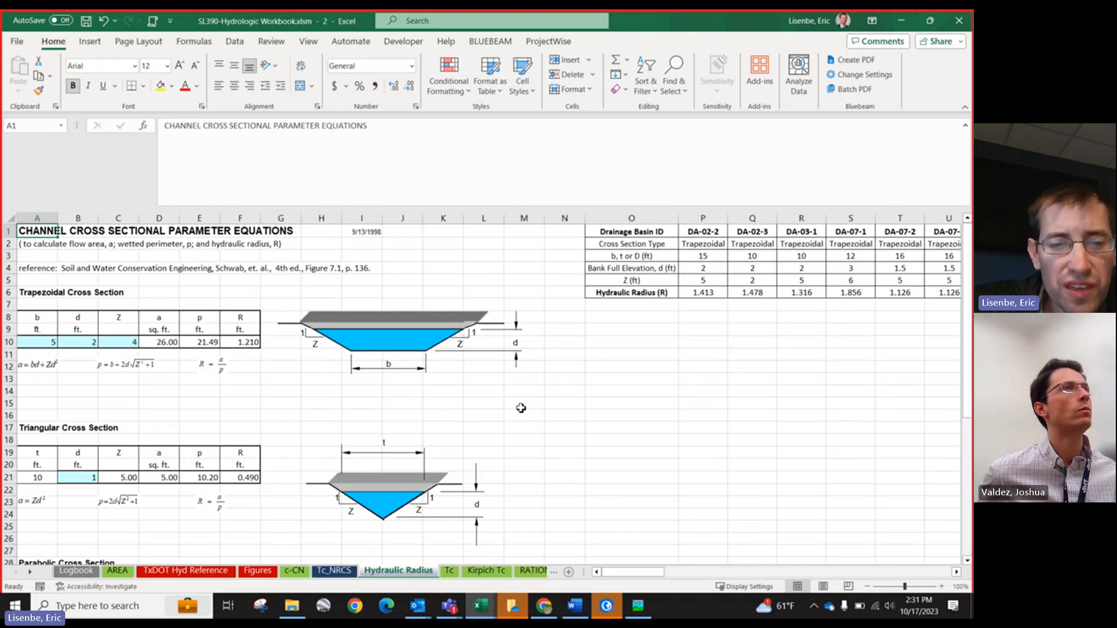
scroll(521, 408, down, 1)
scroll(74, 305, down, 2)
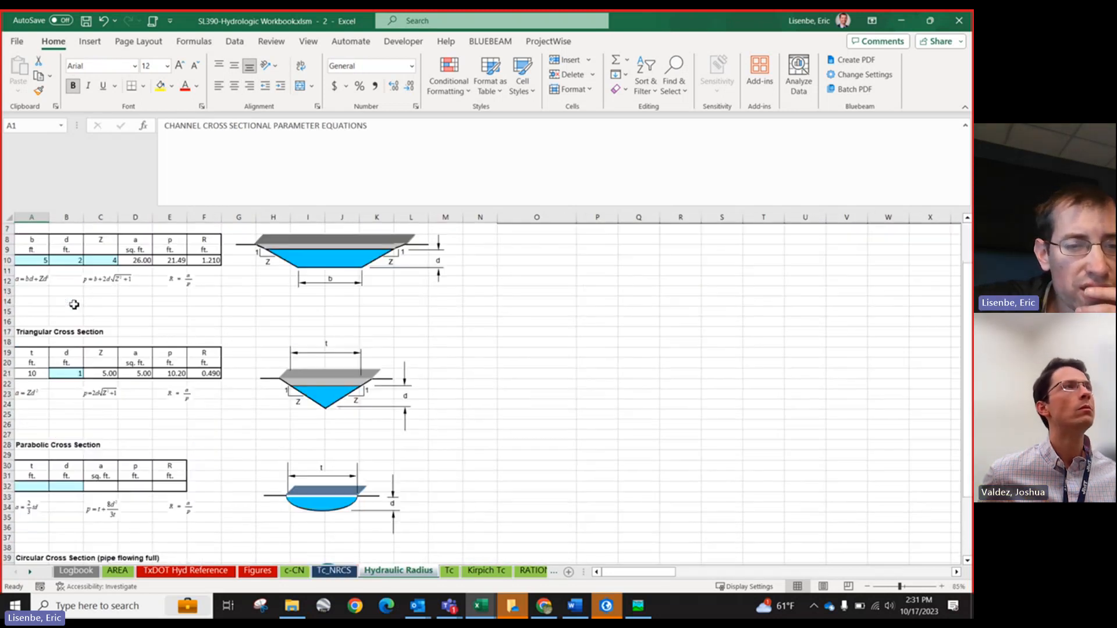
scroll(125, 288, up, 2)
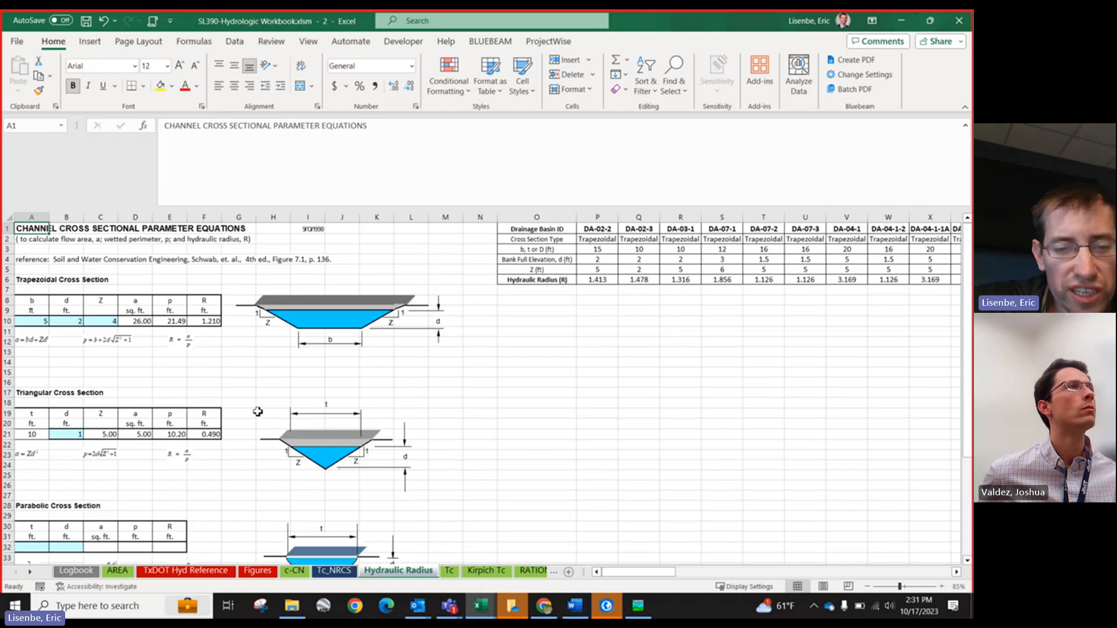
scroll(258, 412, down, 1)
scroll(606, 276, up, 1)
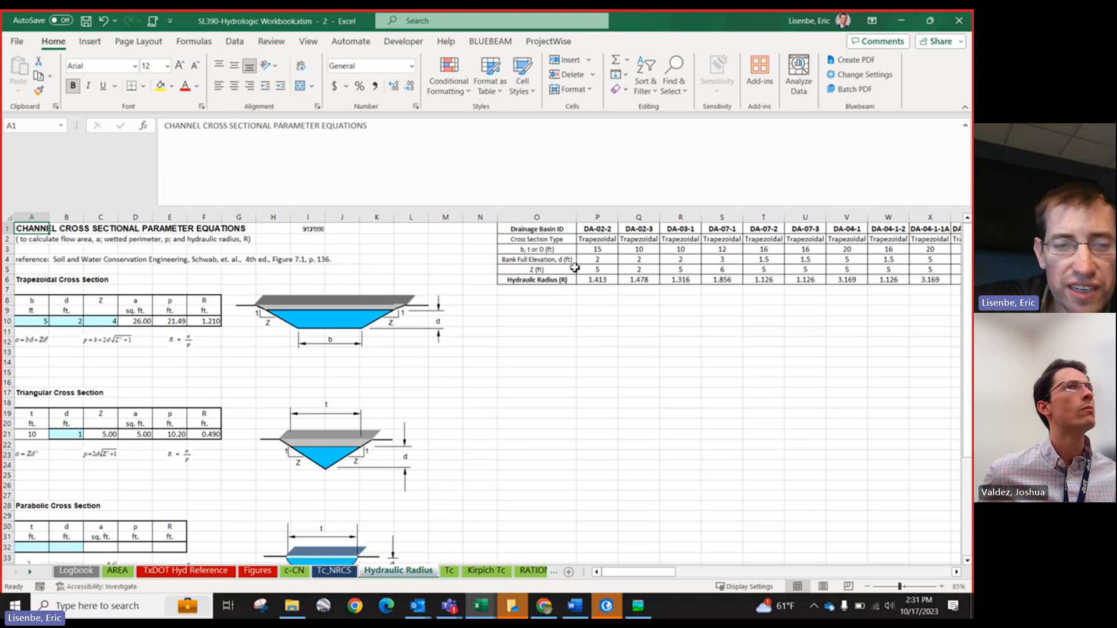
scroll(70, 323, down, 1)
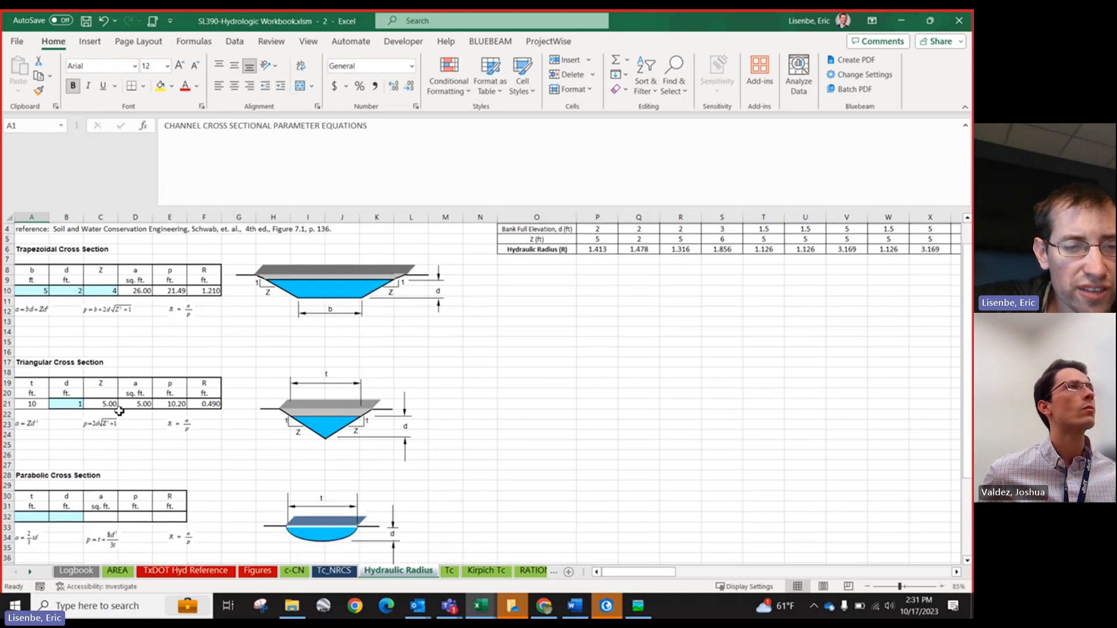
scroll(570, 305, up, 1)
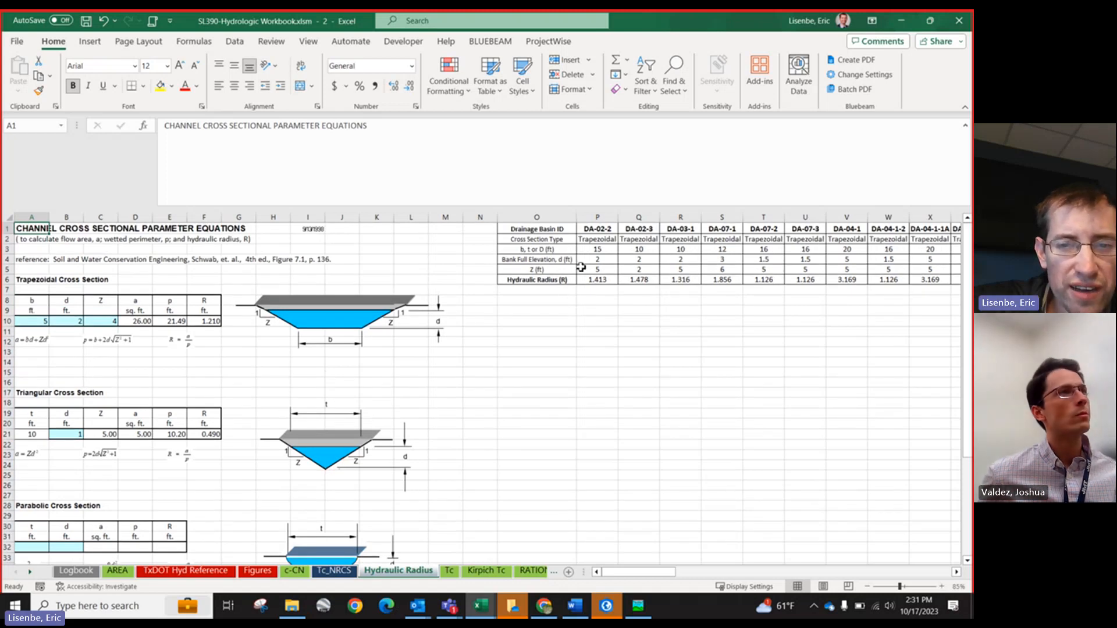
Step: Set DA-02-2's channel bottom width to 10 ft and bank full elevation to 1 ft
click(596, 250)
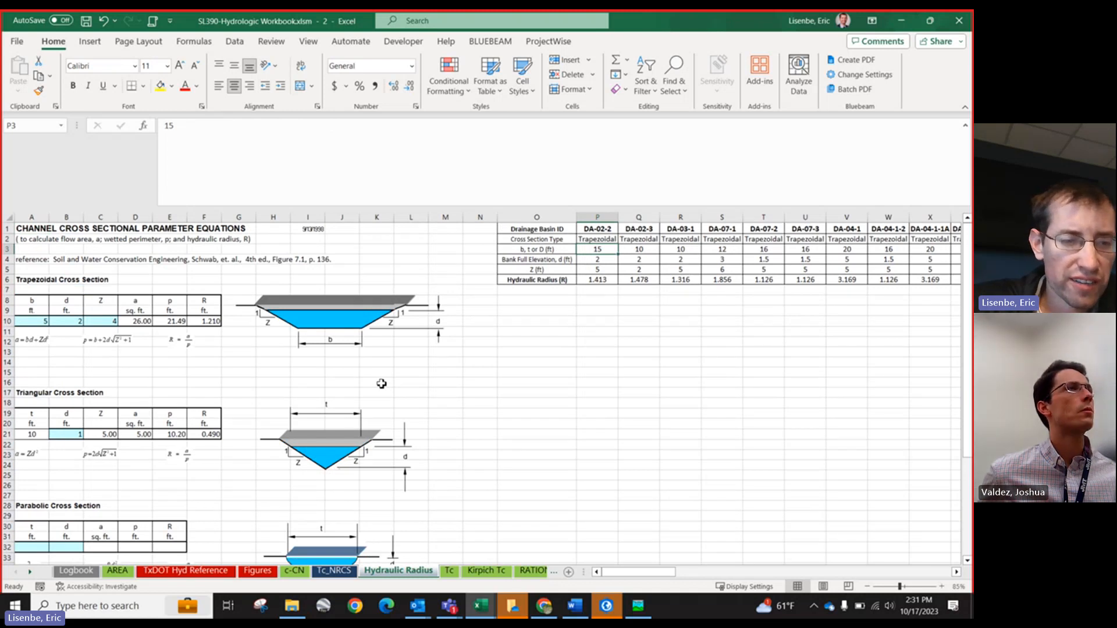
text(10)
key(Return)
text(1)
key(Return)
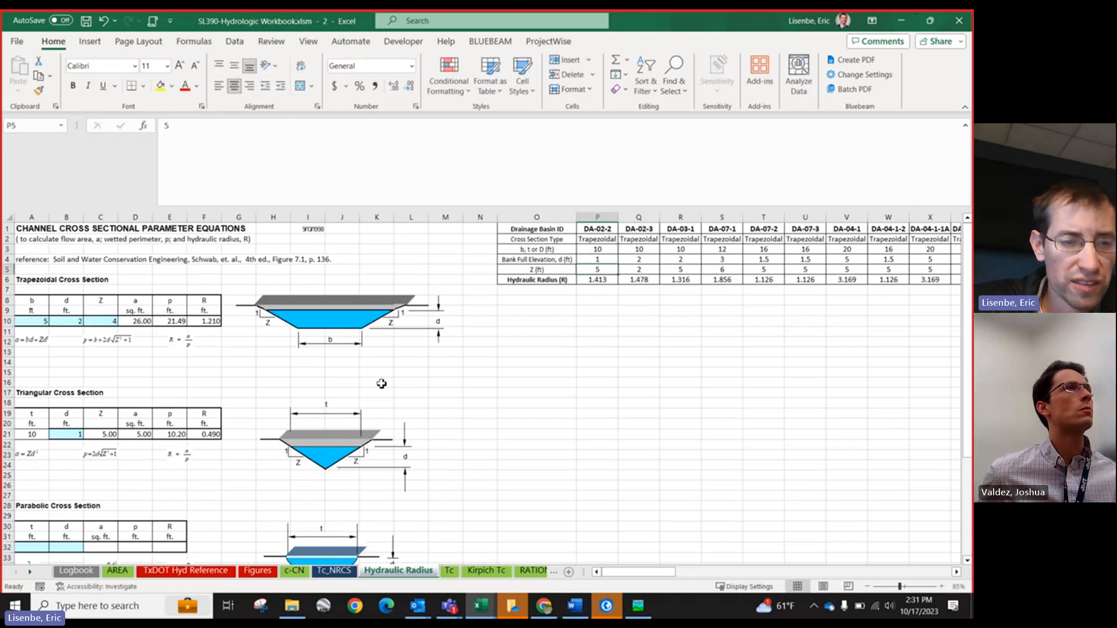
key(Return)
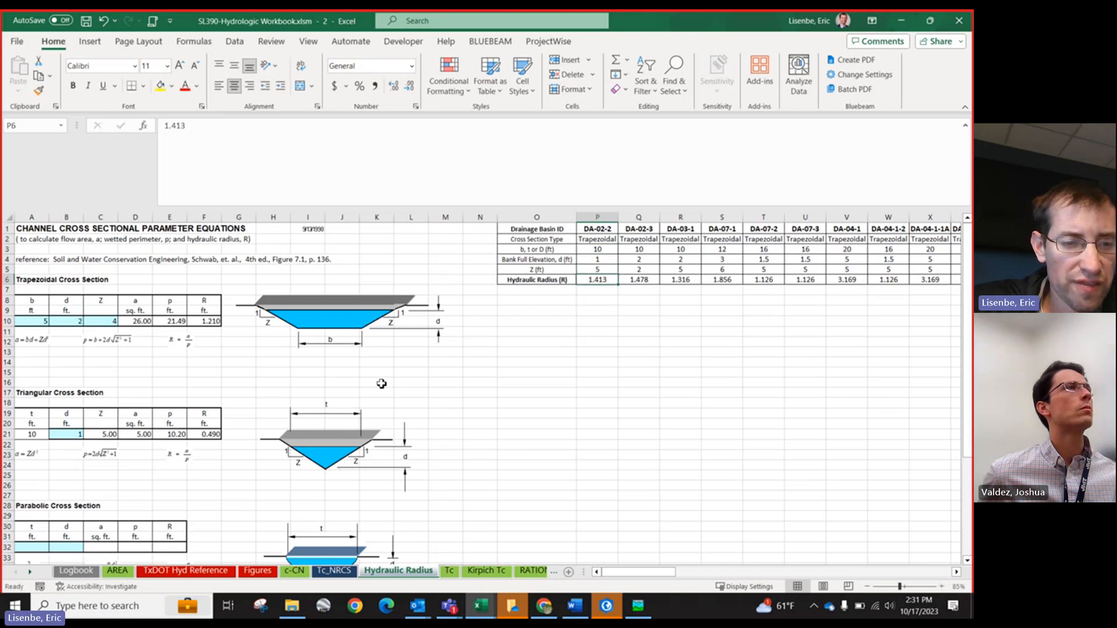
click(201, 437)
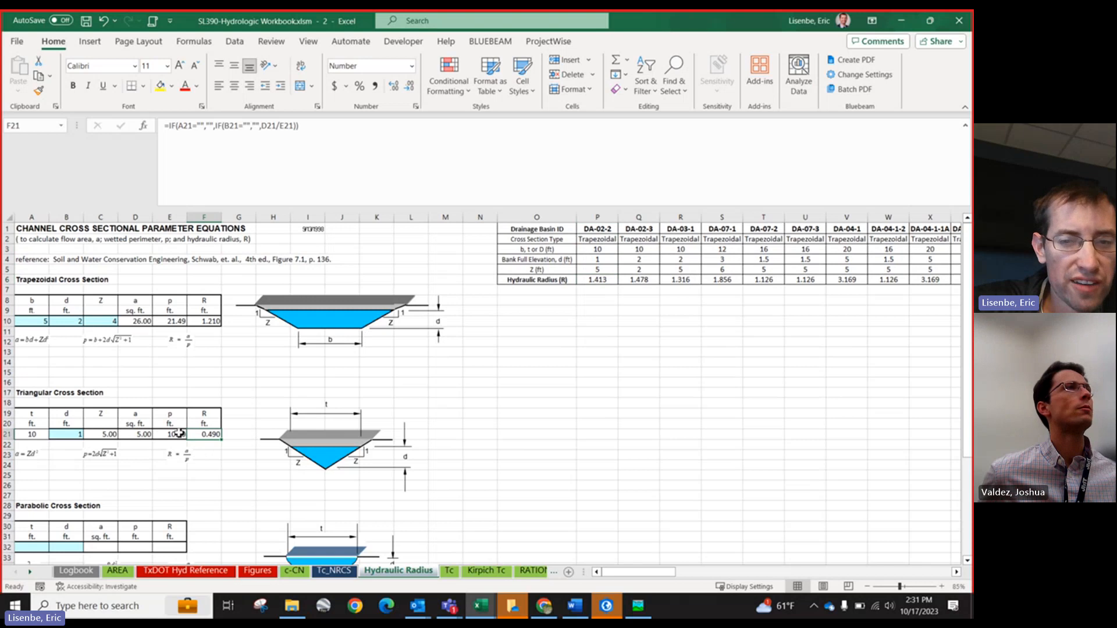
Step: Set DA-02-2's hydraulic radius to 0.490 in the Hydraulic Radius table
click(598, 281)
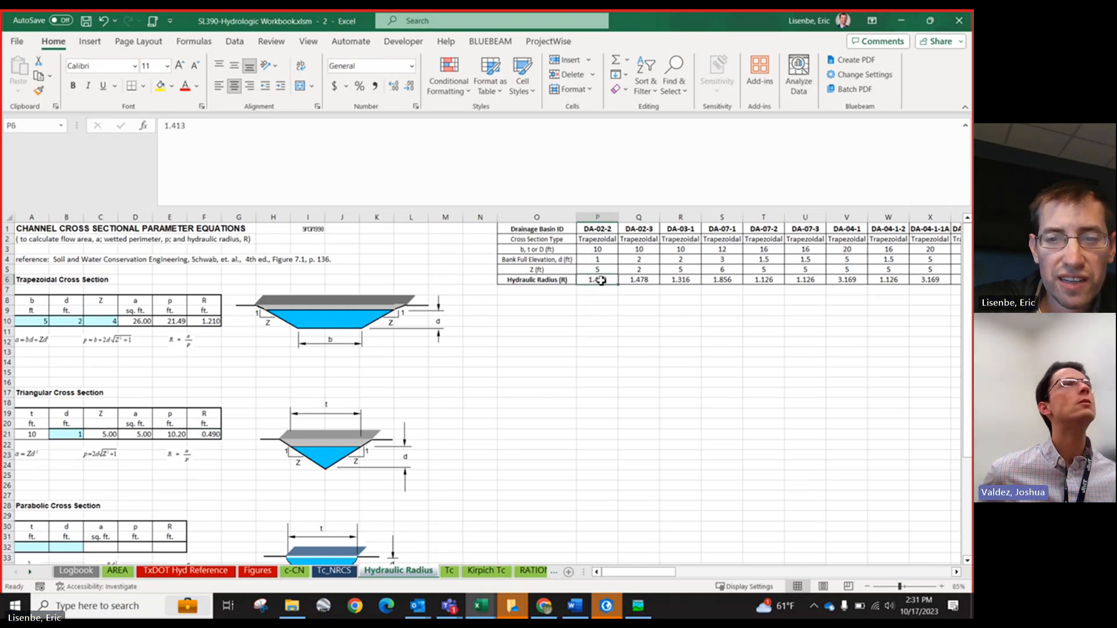
text(.4)
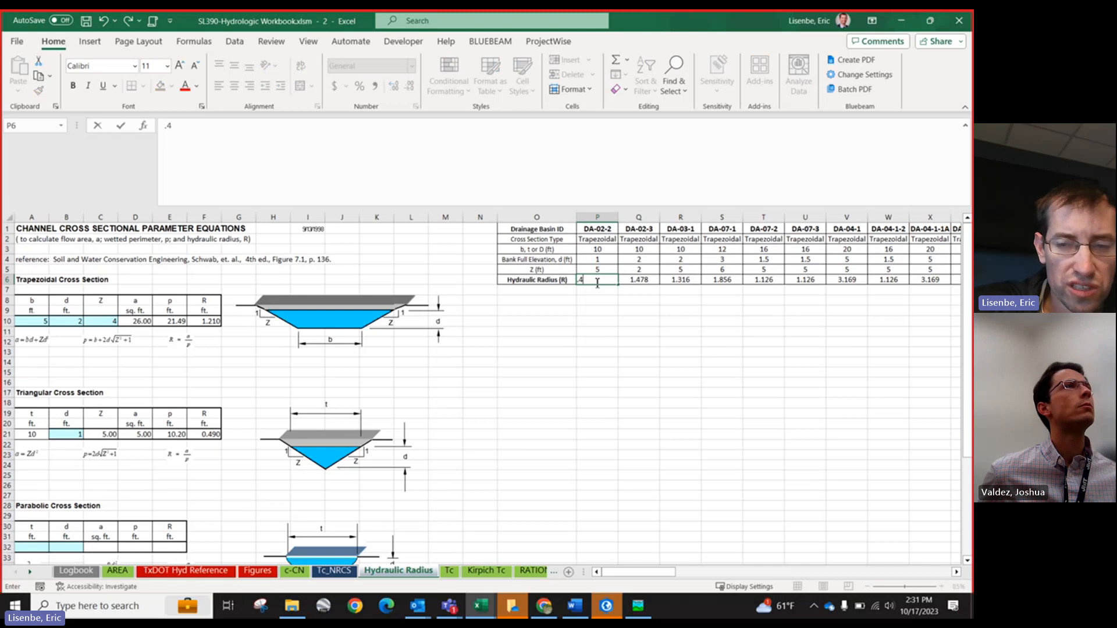
text(90)
key(Return)
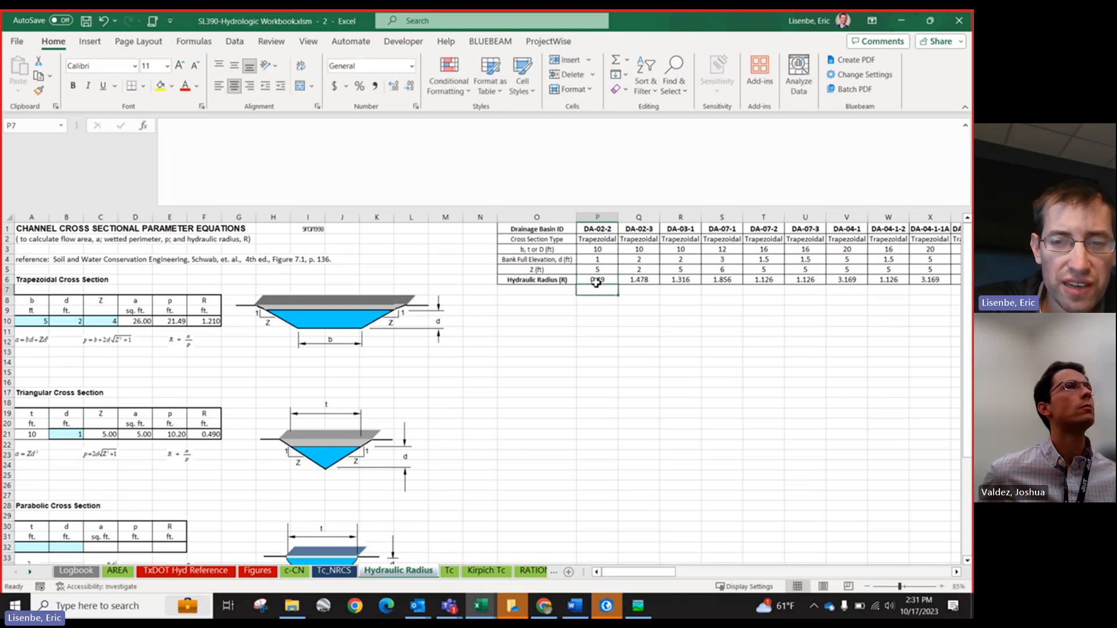
click(596, 282)
Step: Return to the Tc_NRCS sheet and review DA-02-2's channel velocity, travel time, Tc and lag formulas
click(334, 571)
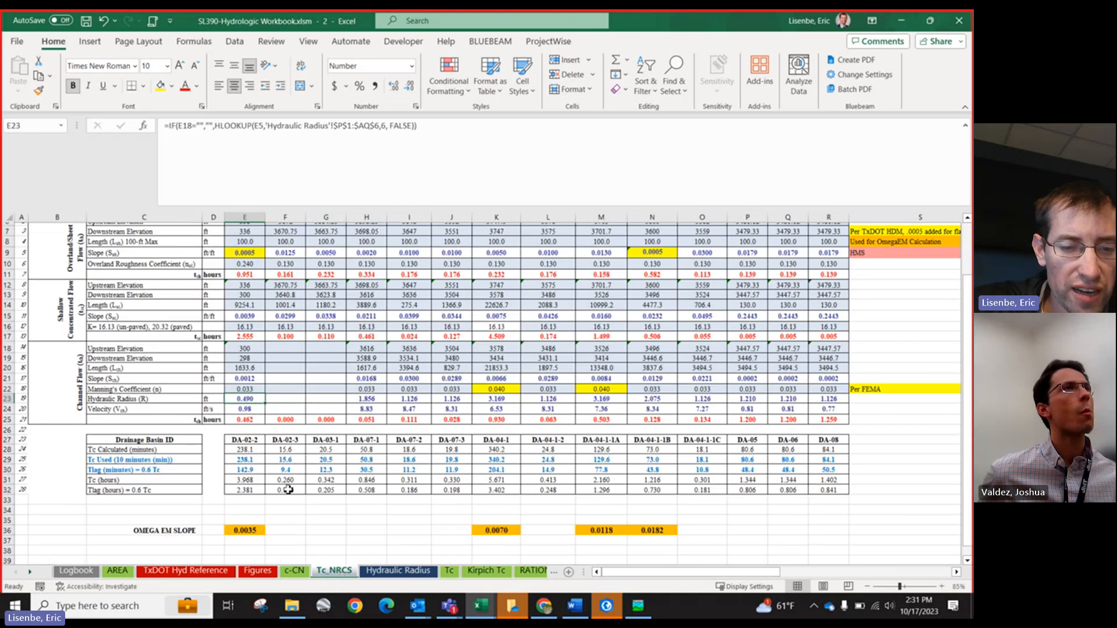
click(250, 410)
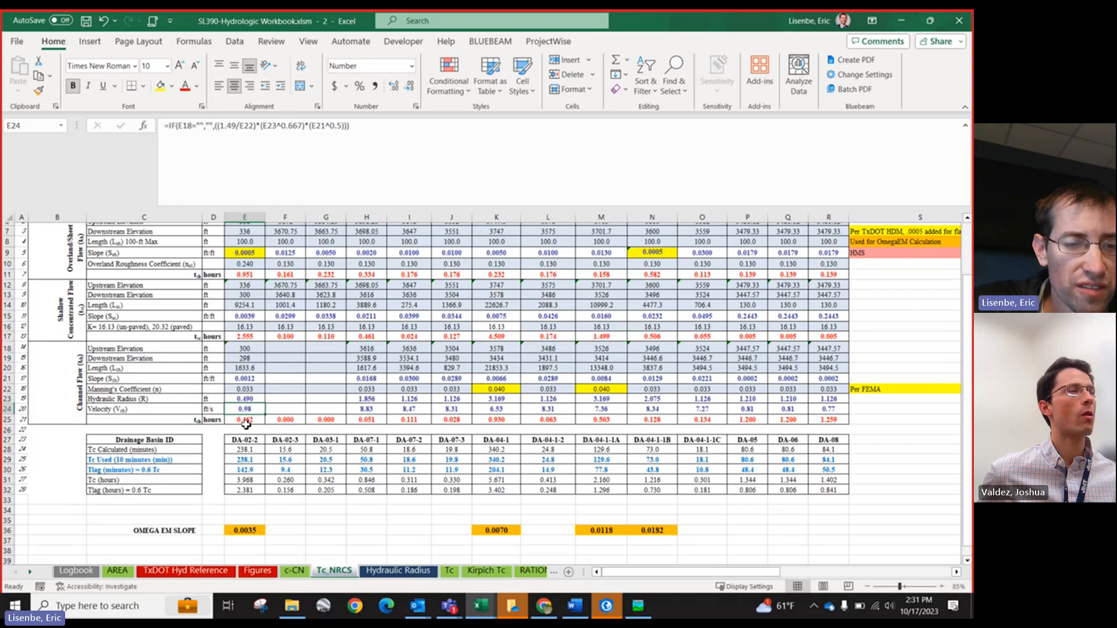
click(249, 420)
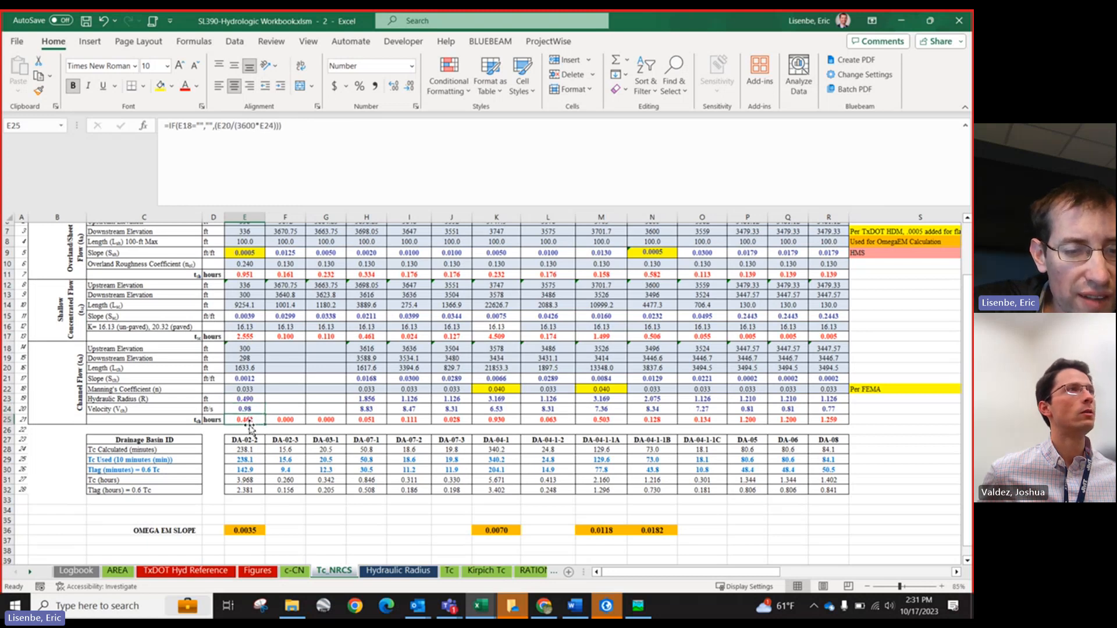
click(243, 470)
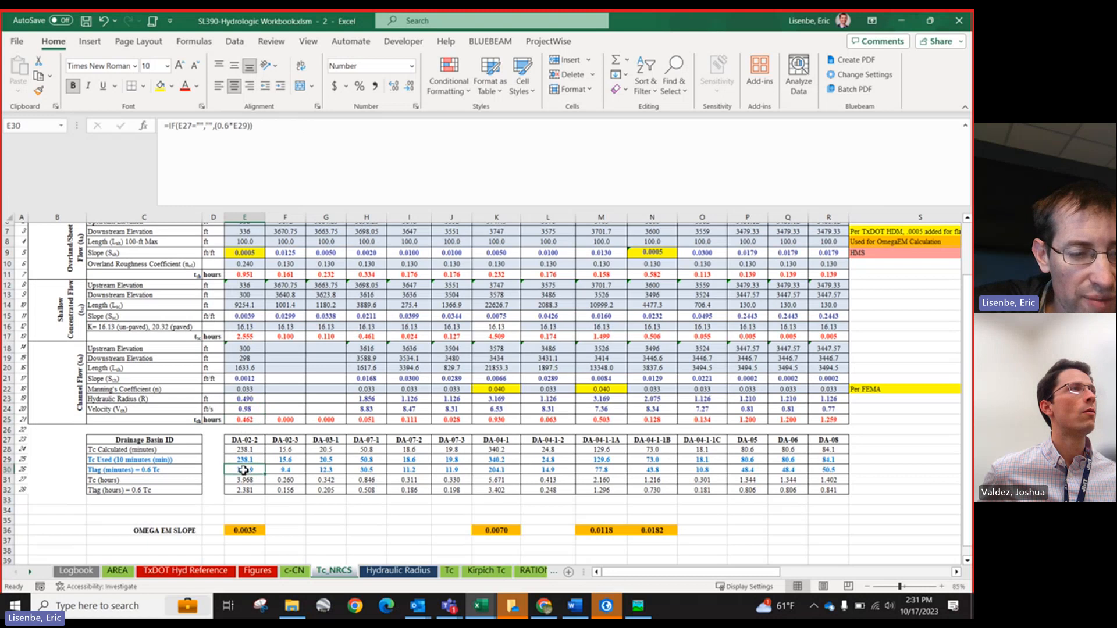
click(244, 450)
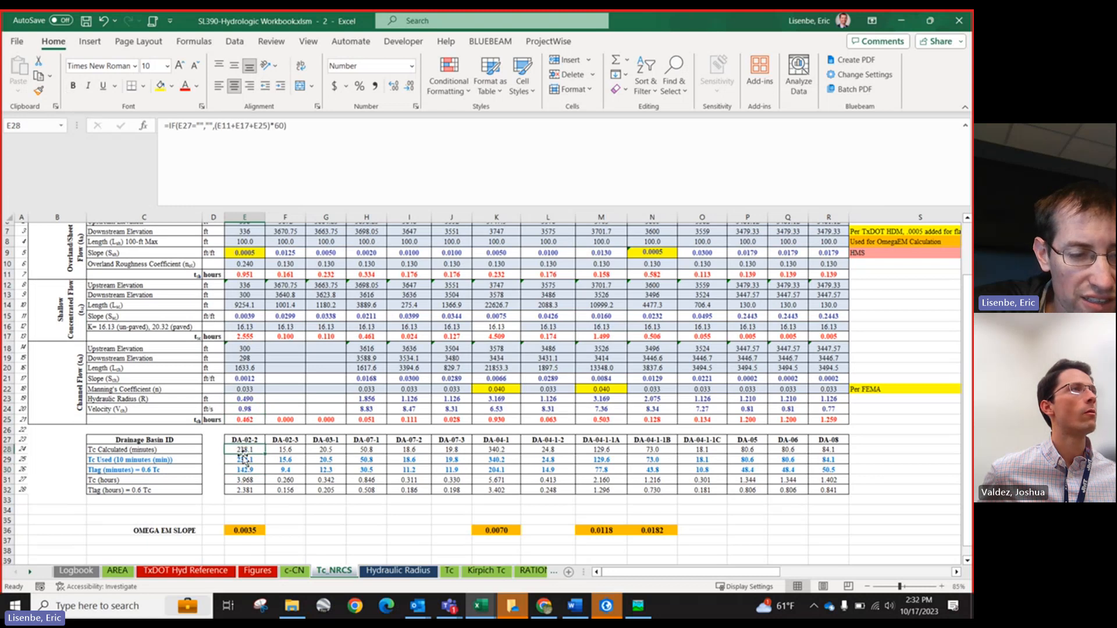
click(243, 460)
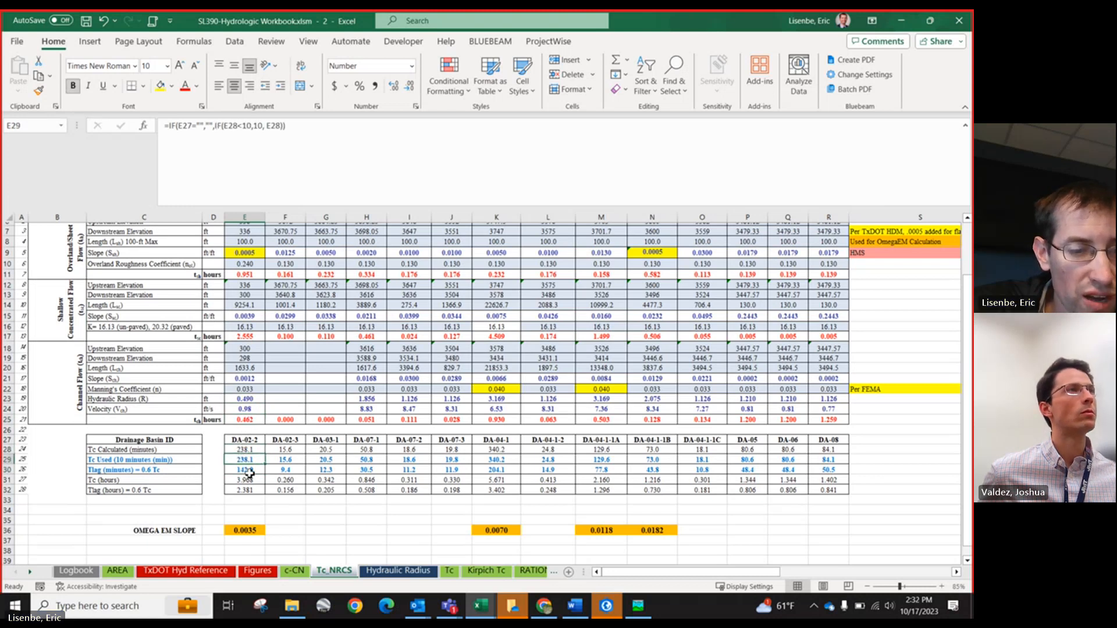
click(249, 471)
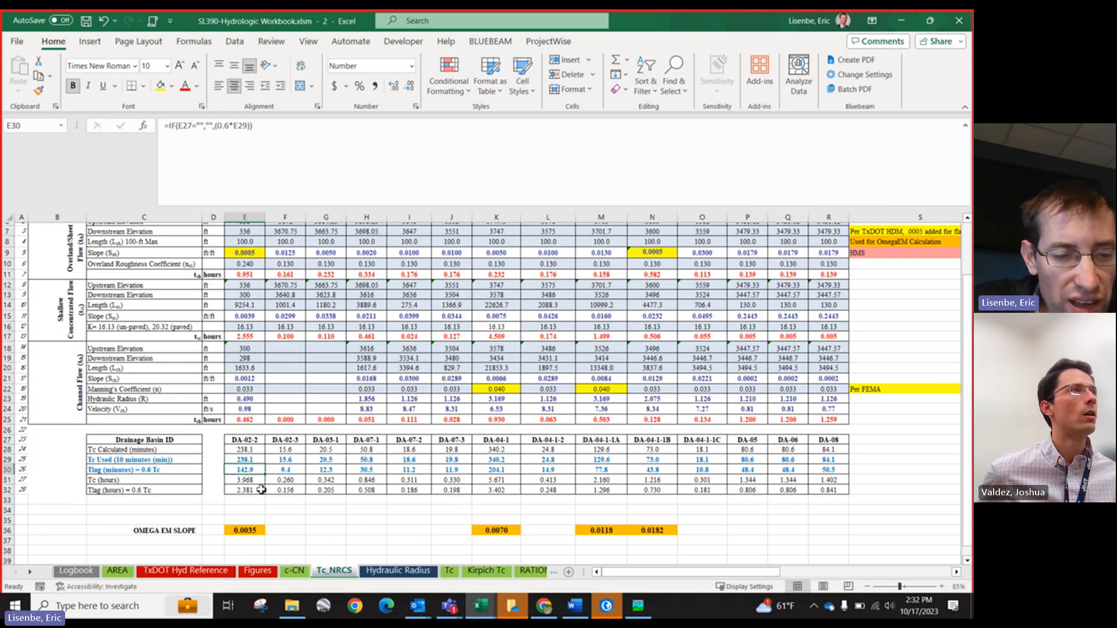
scroll(310, 424, up, 2)
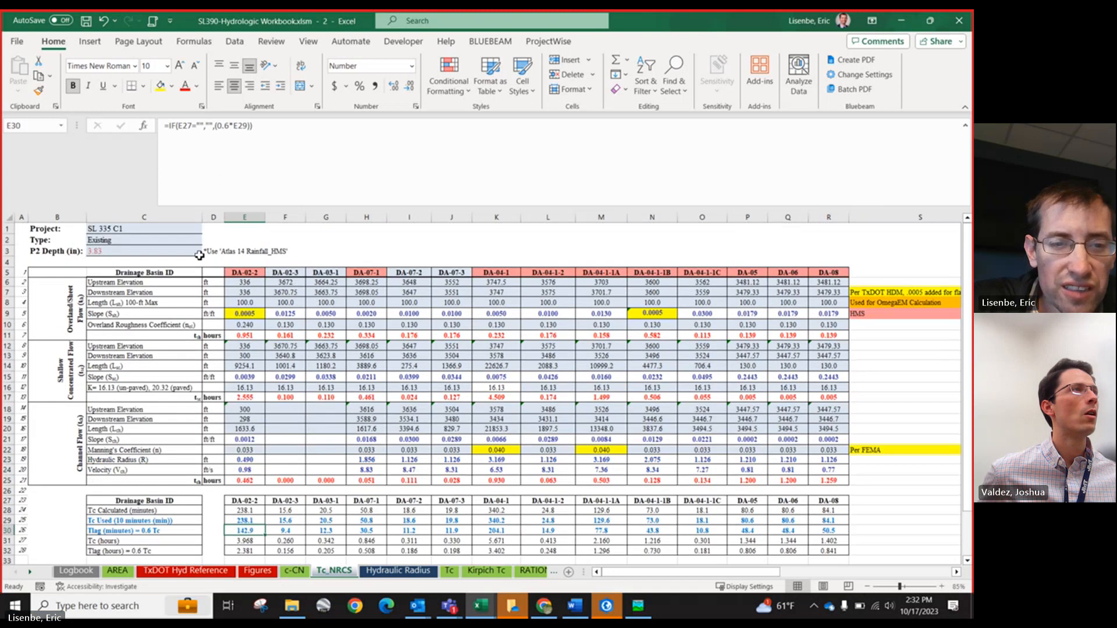
scroll(232, 344, down, 3)
scroll(319, 358, down, 1)
scroll(319, 358, up, 2)
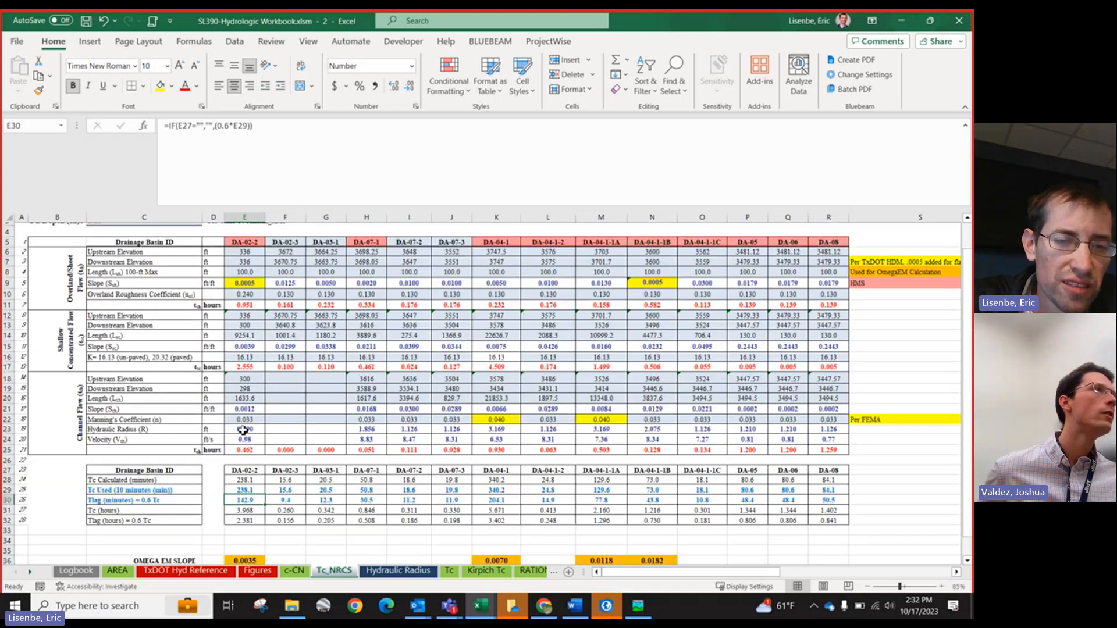
scroll(352, 444, down, 3)
scroll(351, 444, up, 3)
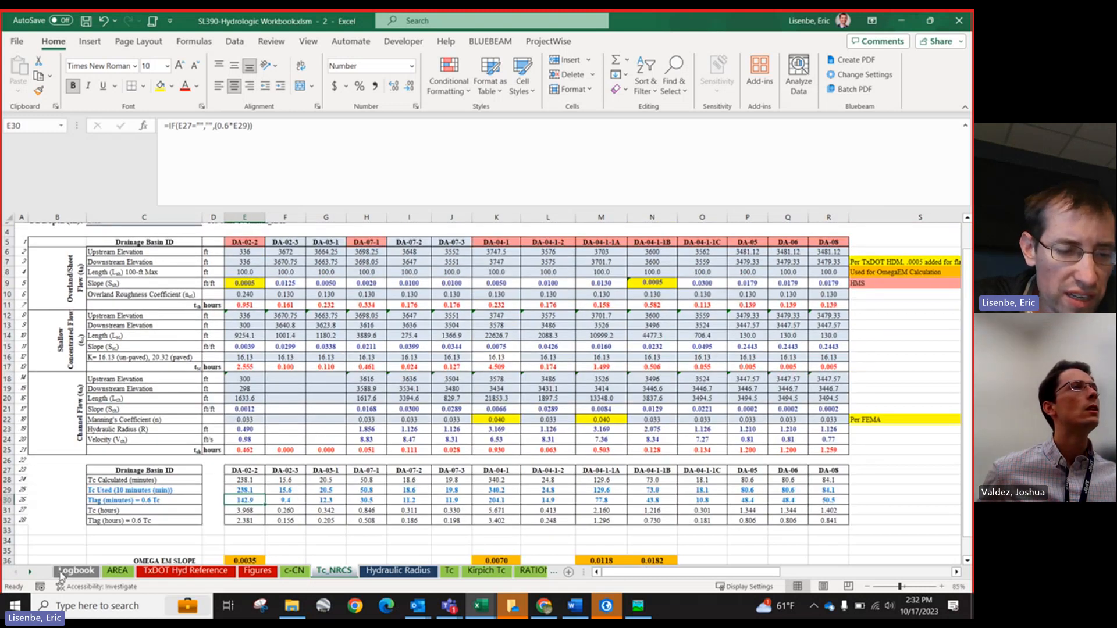
Step: Scroll through the workbook's sheet tabs toward the land use and curve number sheets
click(32, 573)
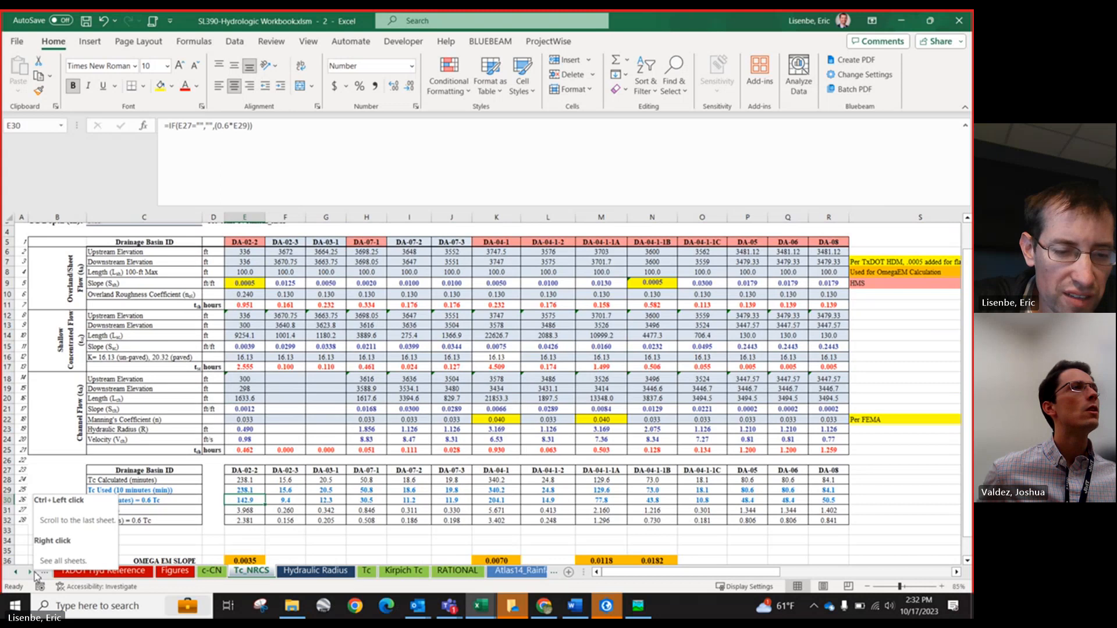
click(31, 573)
click(32, 575)
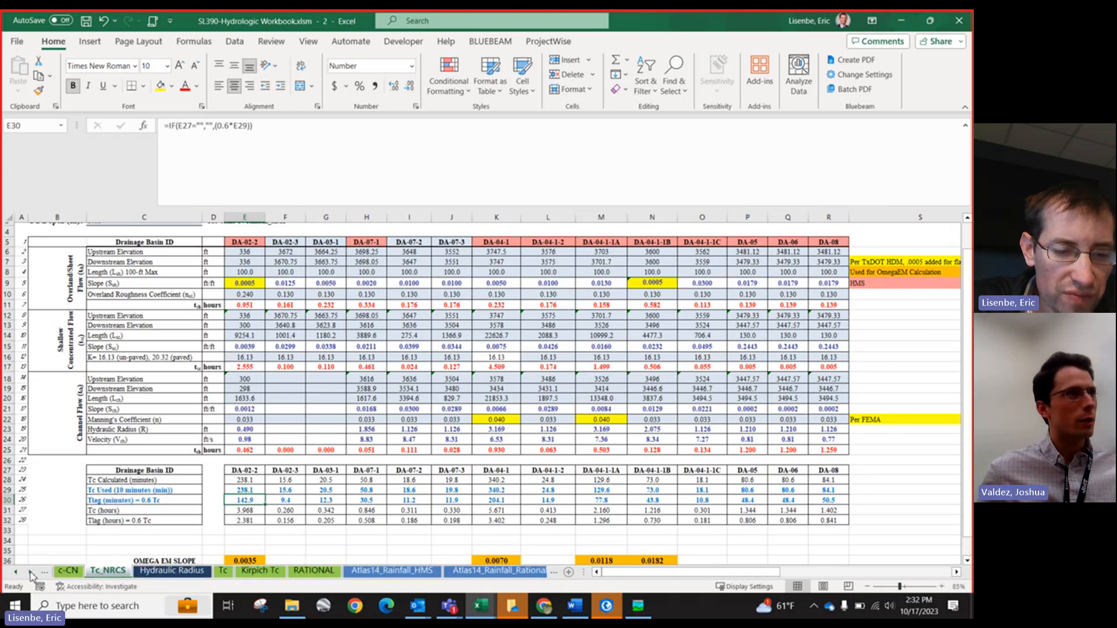
click(32, 574)
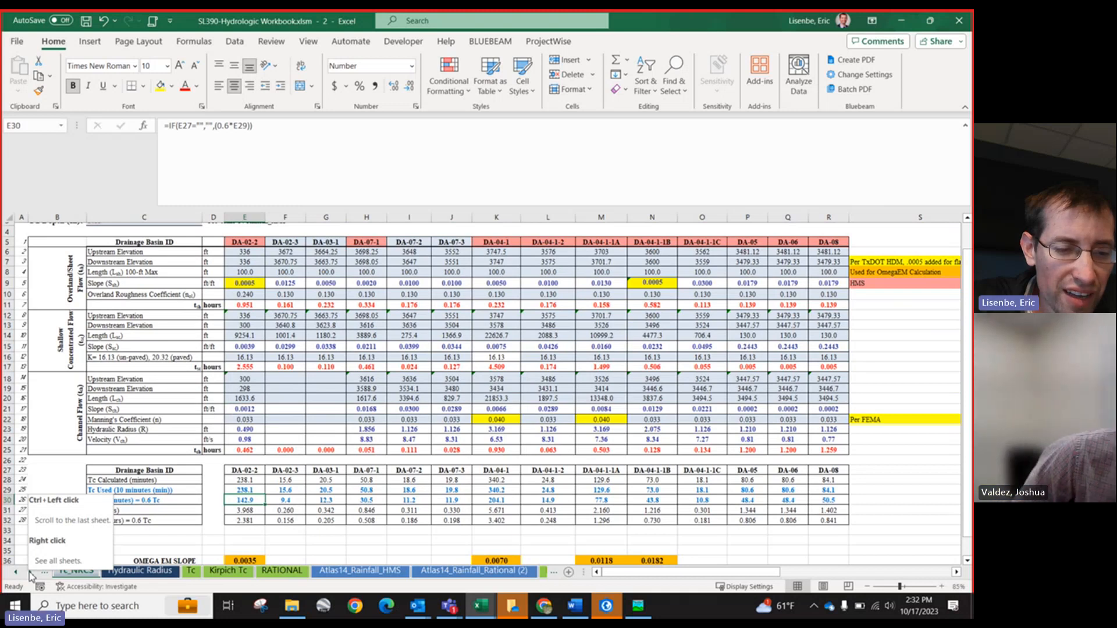
click(32, 574)
click(32, 575)
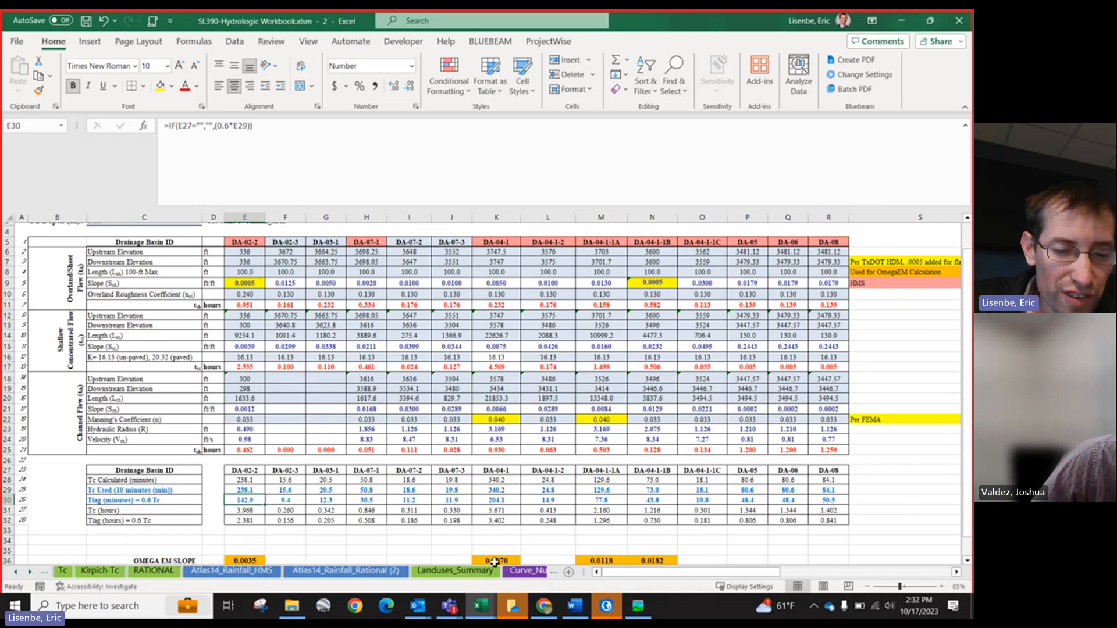
click(32, 574)
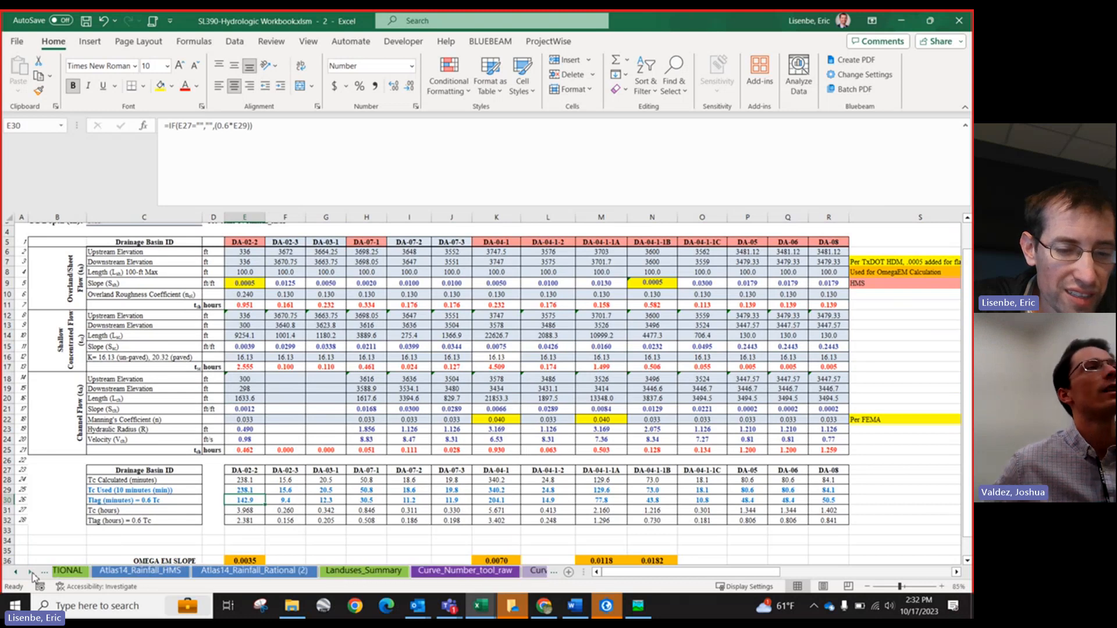
click(32, 574)
click(32, 574)
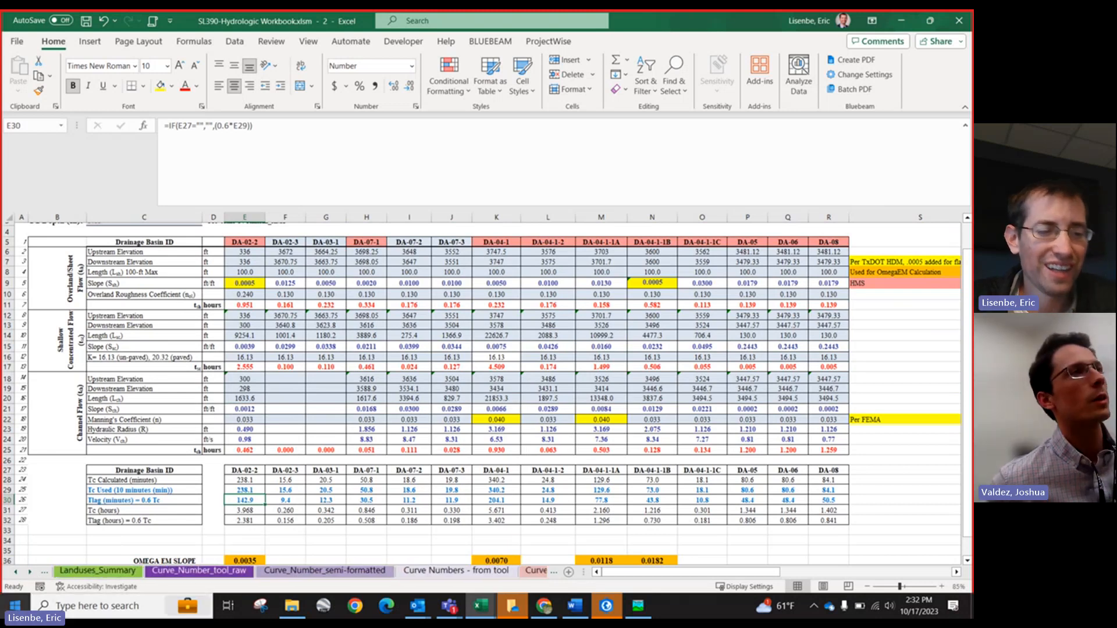
Step: Open the 'JMT Texas Landuses and SCS Curve Number Tool - Part II' document from the Desktop's 'SL 390 - Hydrologic Workbook - Pelicans' folder
click(15, 606)
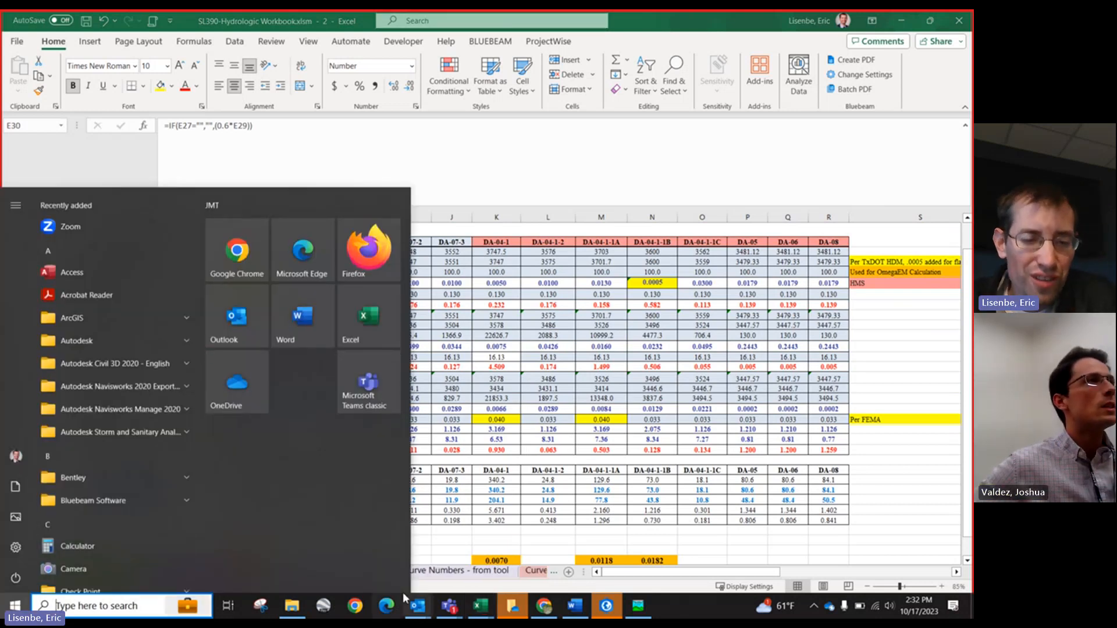
click(291, 606)
scroll(109, 249, up, 10)
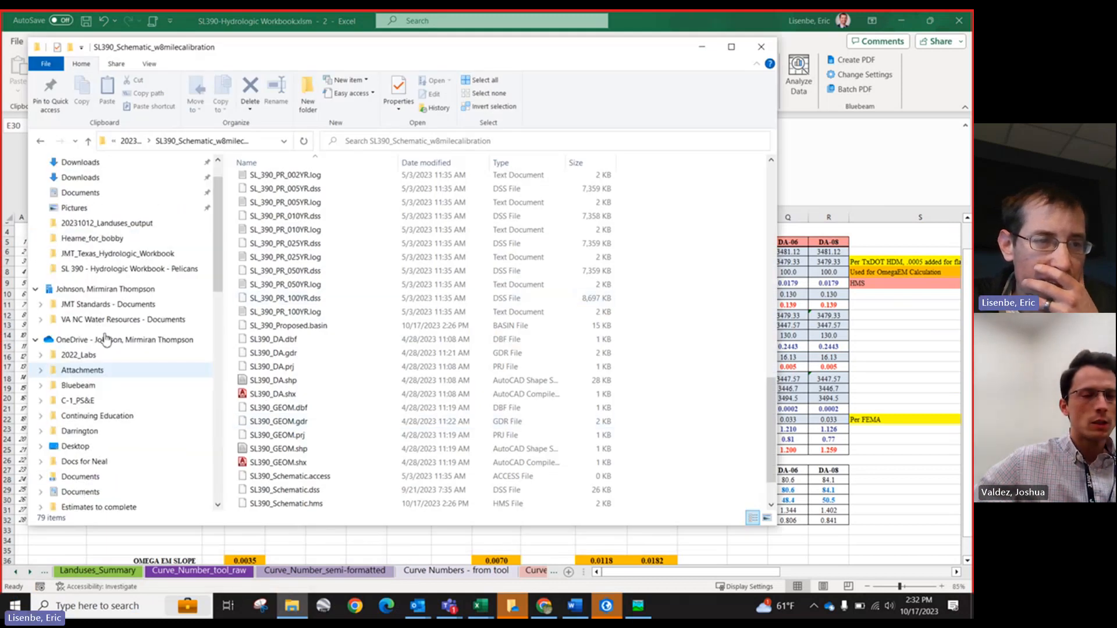
click(76, 187)
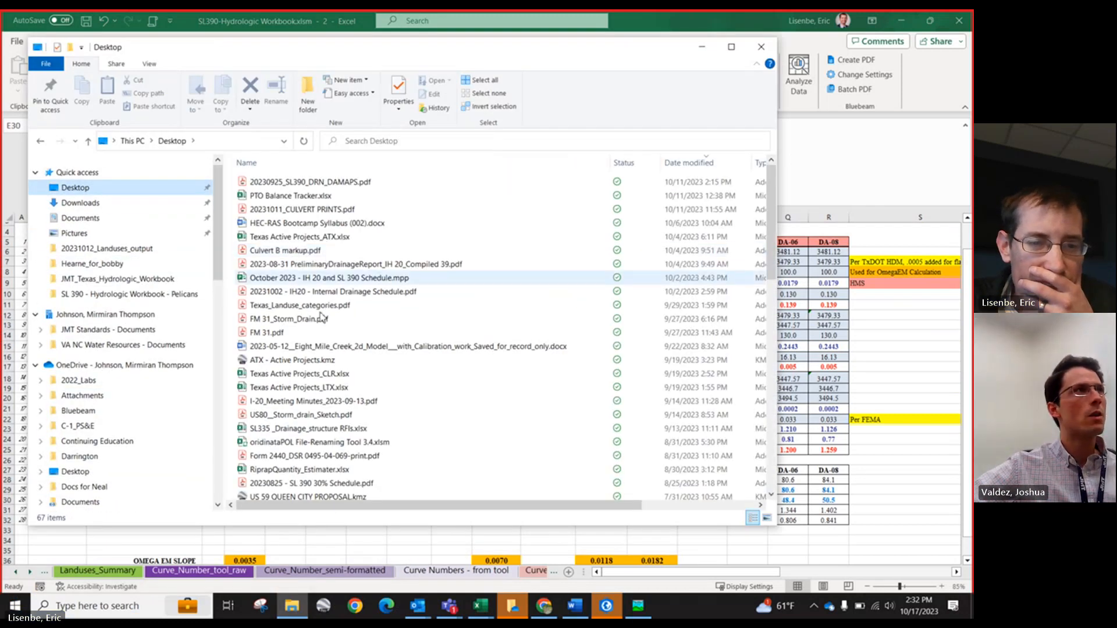
scroll(317, 252, down, 14)
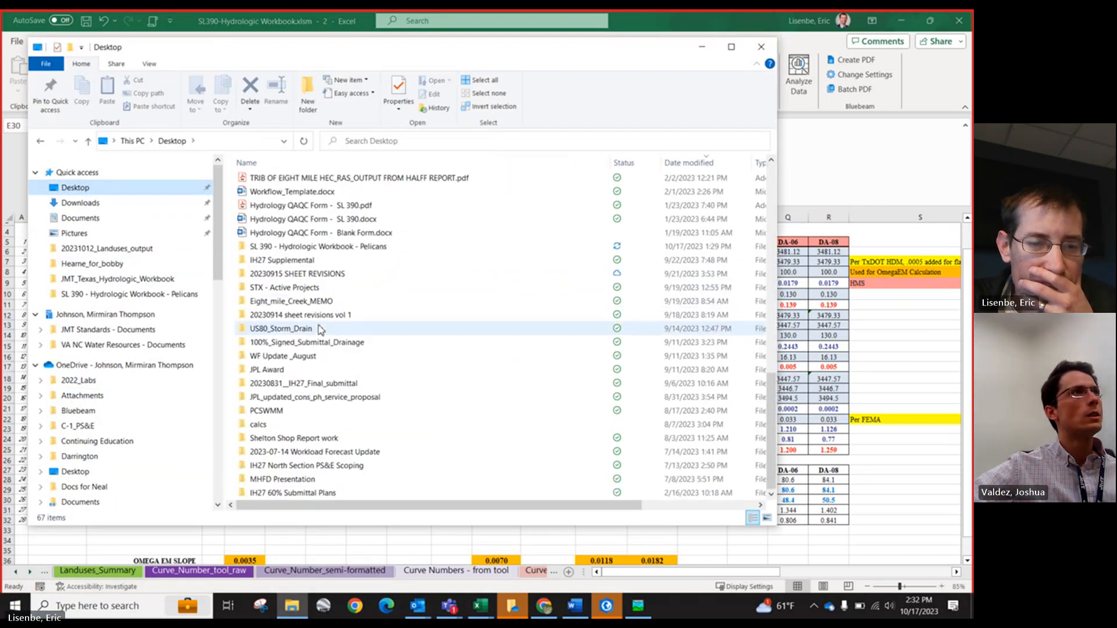
double_click(309, 247)
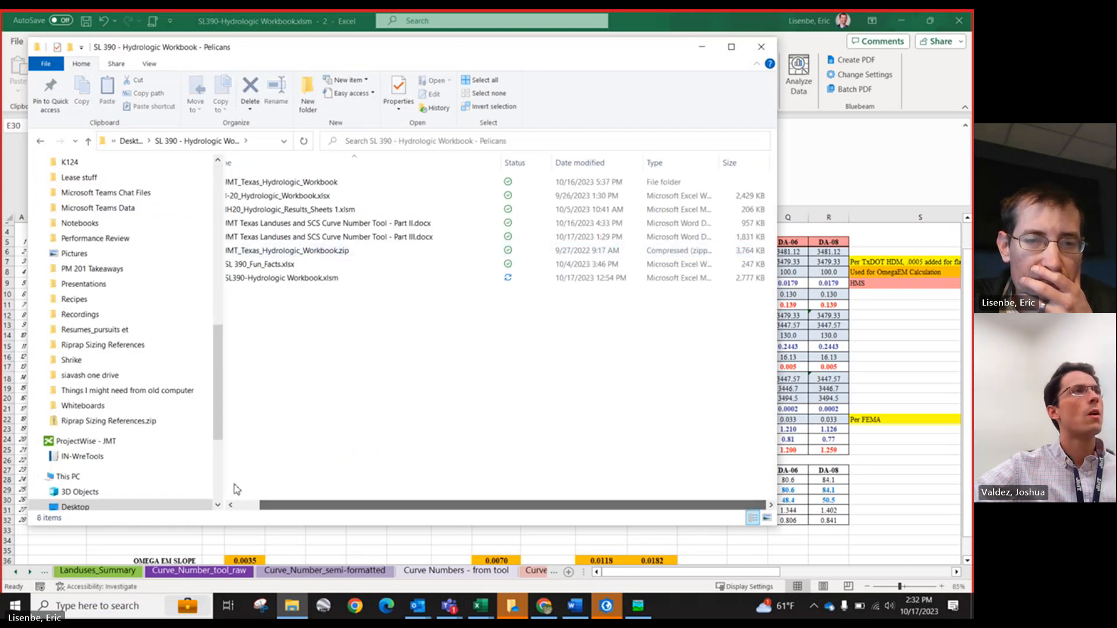
scroll(381, 533, down, 11)
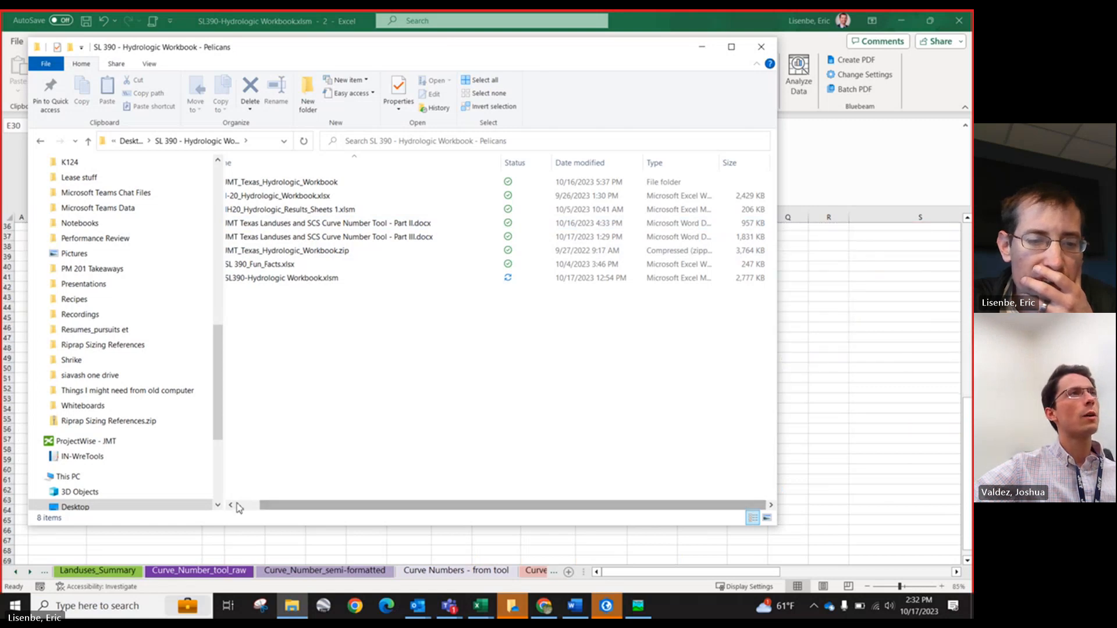
click(231, 505)
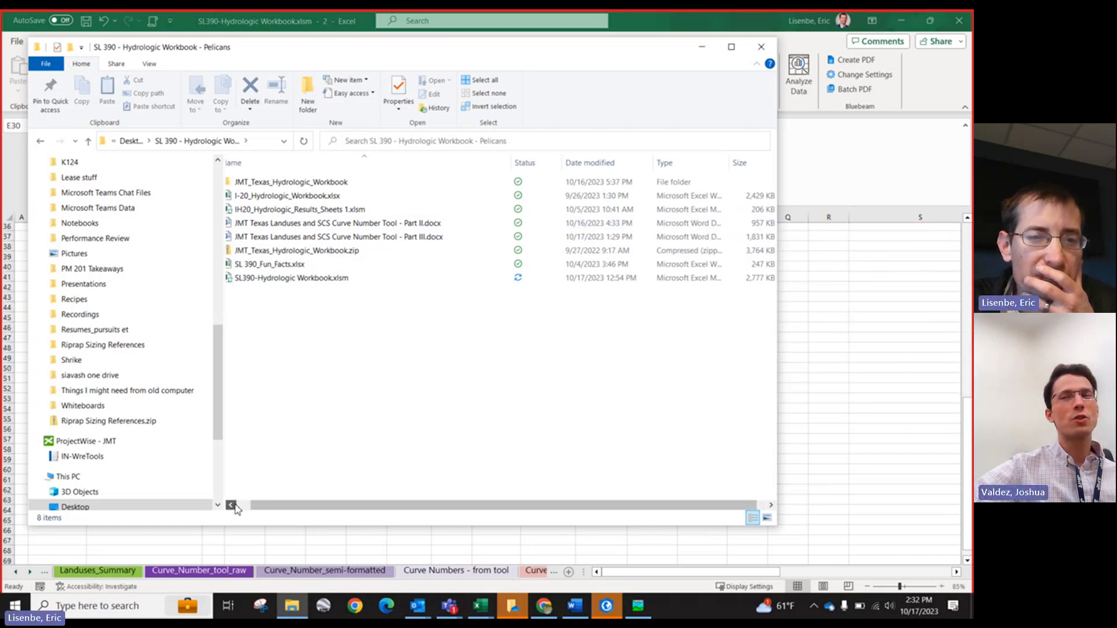
double_click(377, 226)
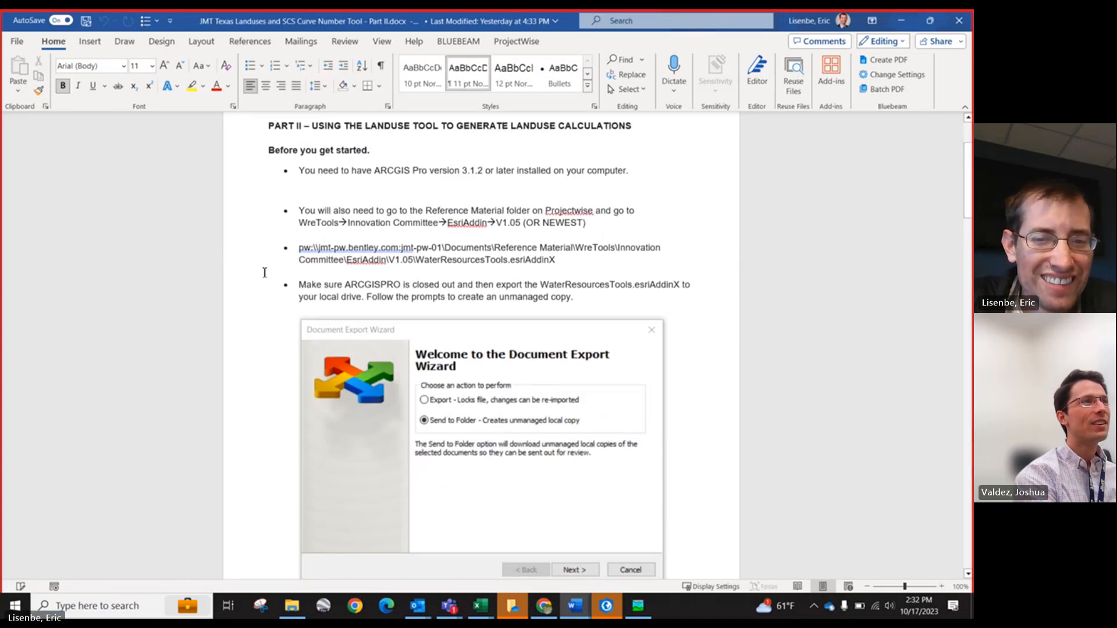
Step: Read through the Part II document's setup and add-in installation instructions
scroll(309, 278, up, 3)
scroll(309, 279, down, 20)
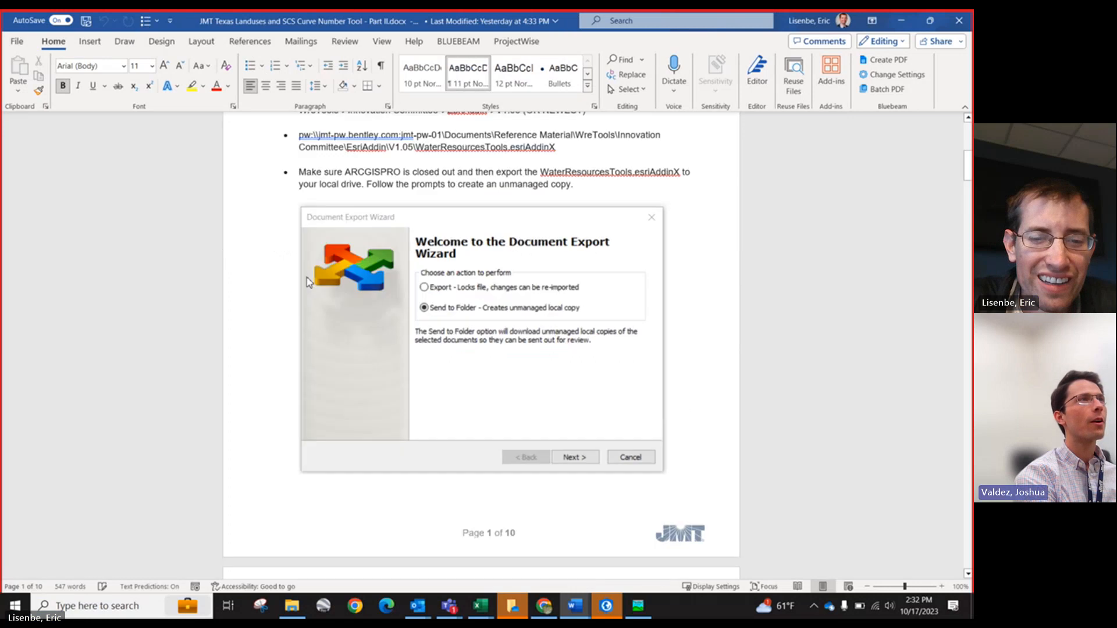
scroll(309, 283, up, 15)
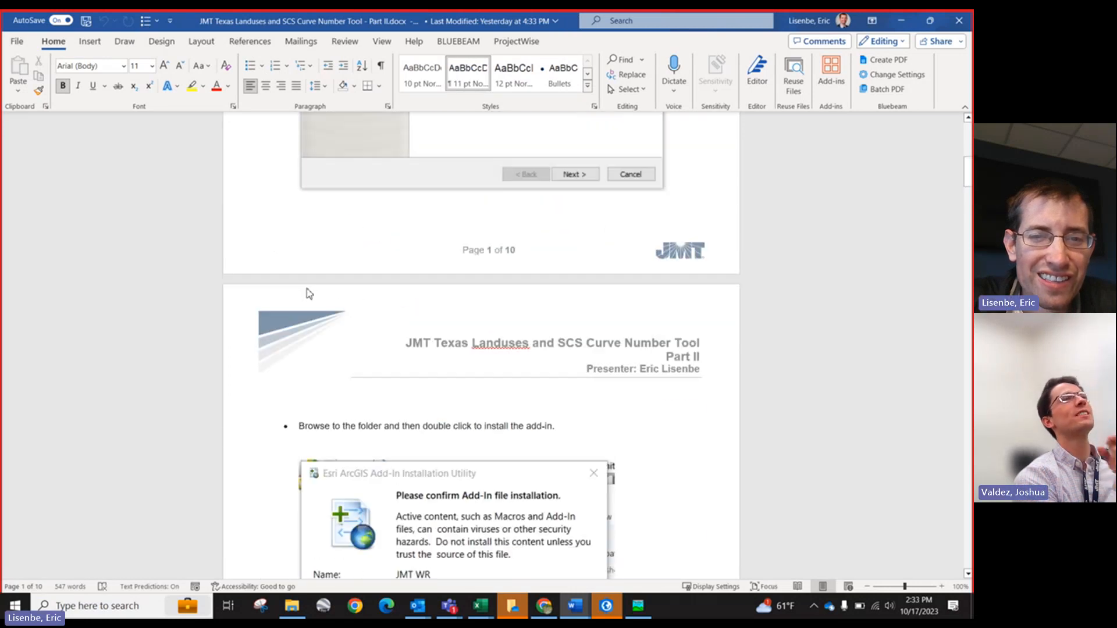
scroll(308, 294, down, 15)
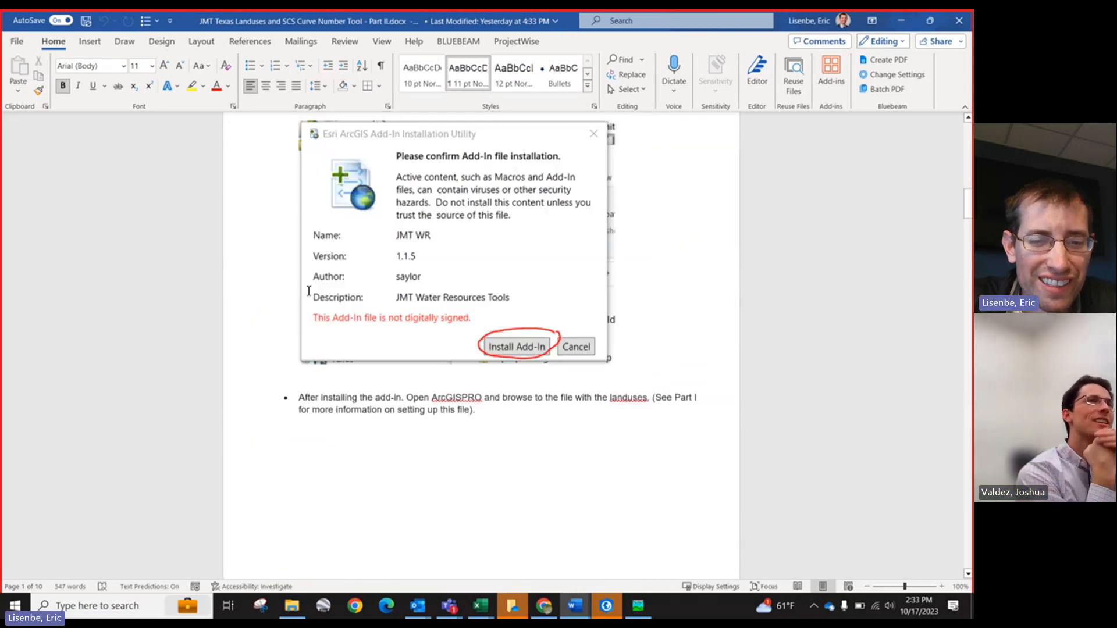
scroll(308, 293, down, 1)
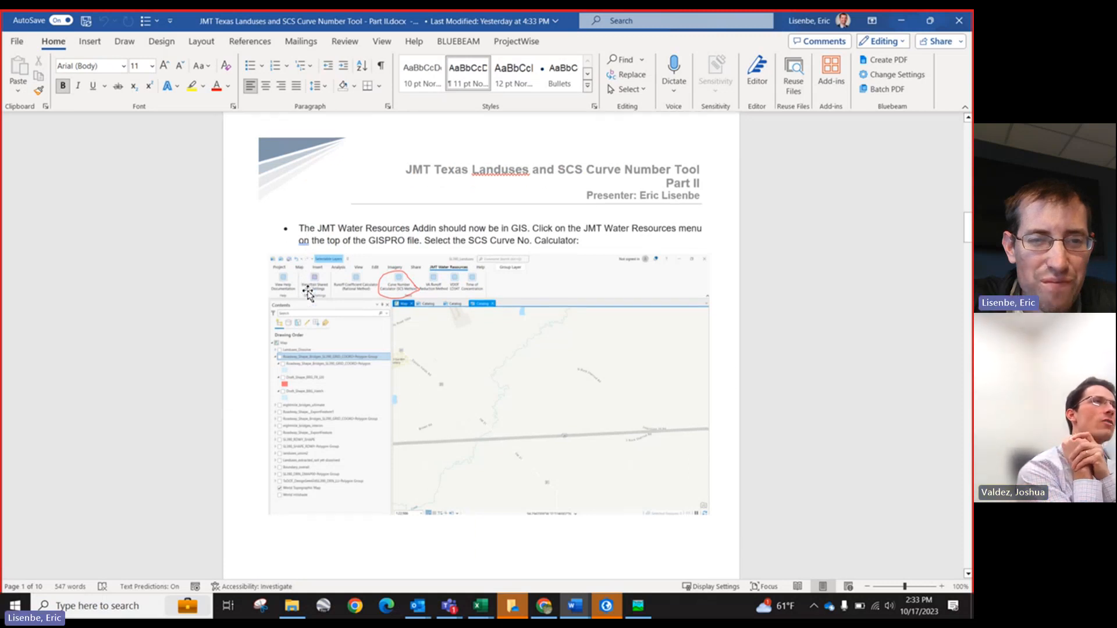
scroll(308, 294, up, 20)
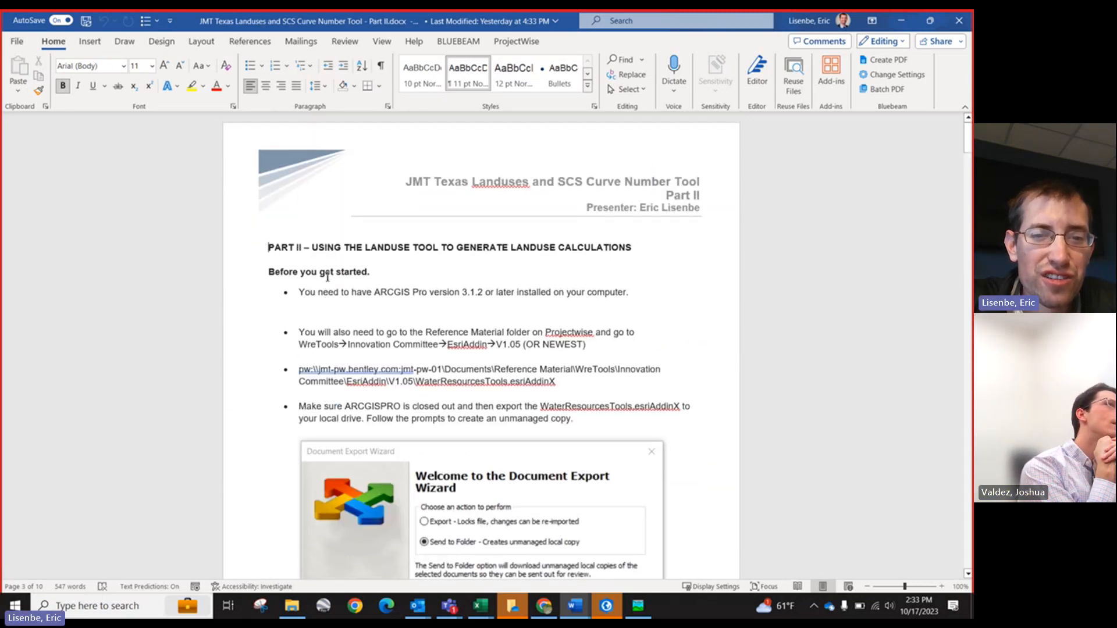
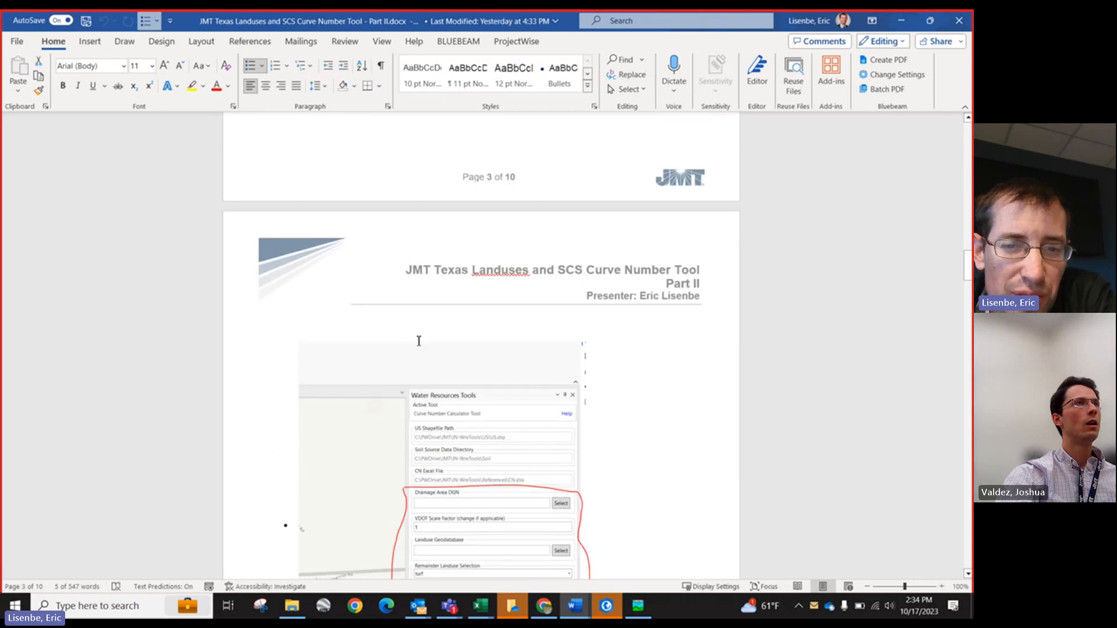
Step: Review the Curve Number Calculator Tool input fields pictured in the Part II document
scroll(419, 342, down, 8)
scroll(419, 341, up, 5)
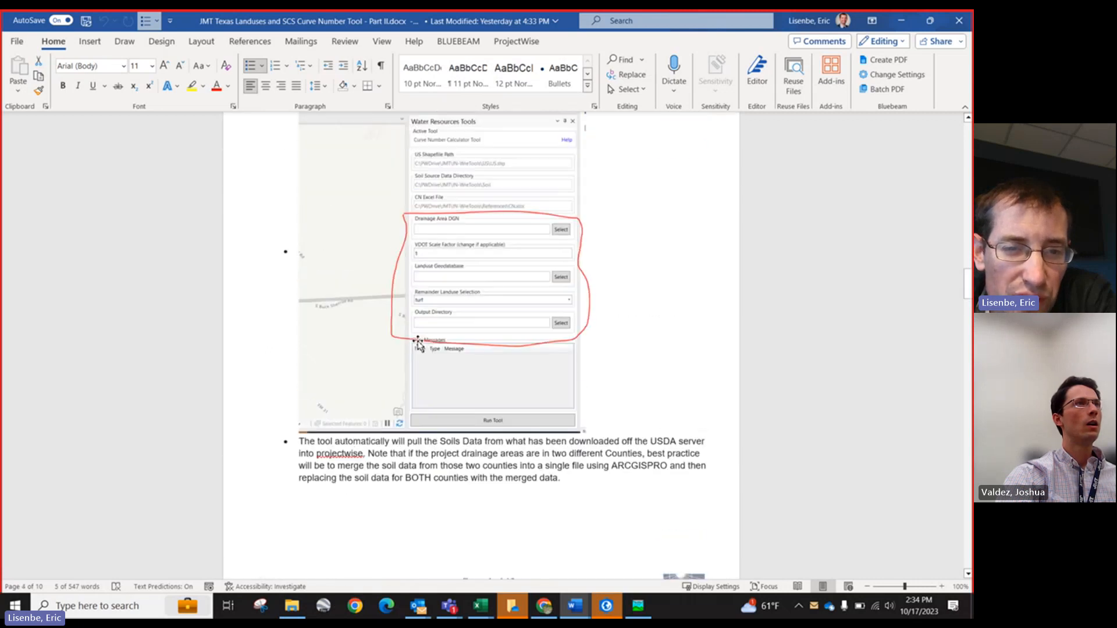
scroll(417, 344, up, 6)
scroll(418, 344, up, 8)
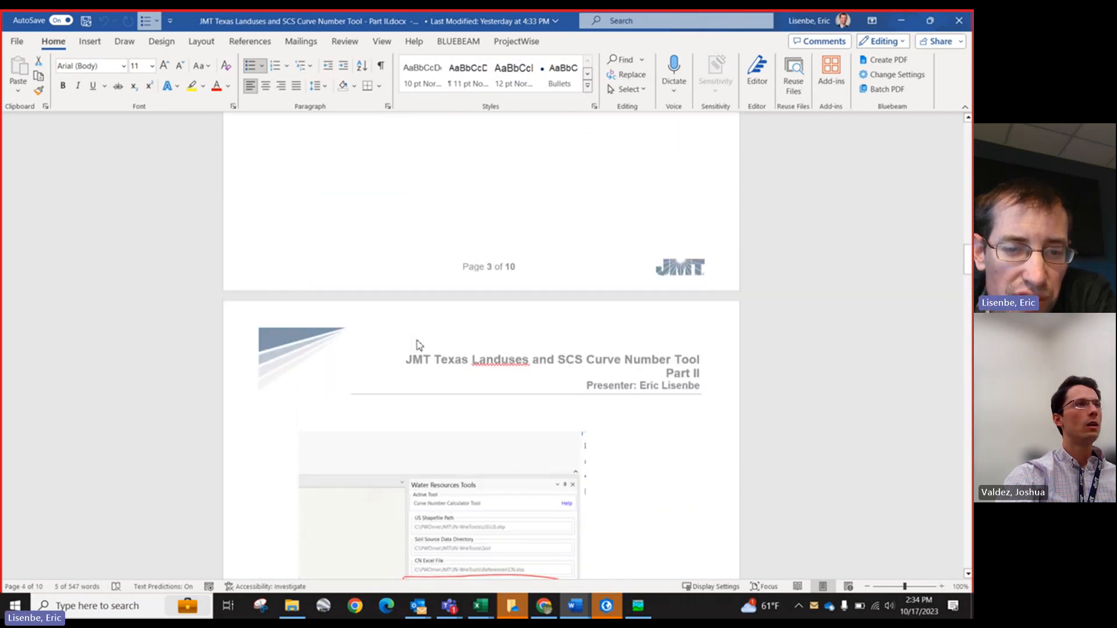
scroll(419, 340, down, 16)
scroll(419, 340, down, 2)
scroll(418, 340, up, 3)
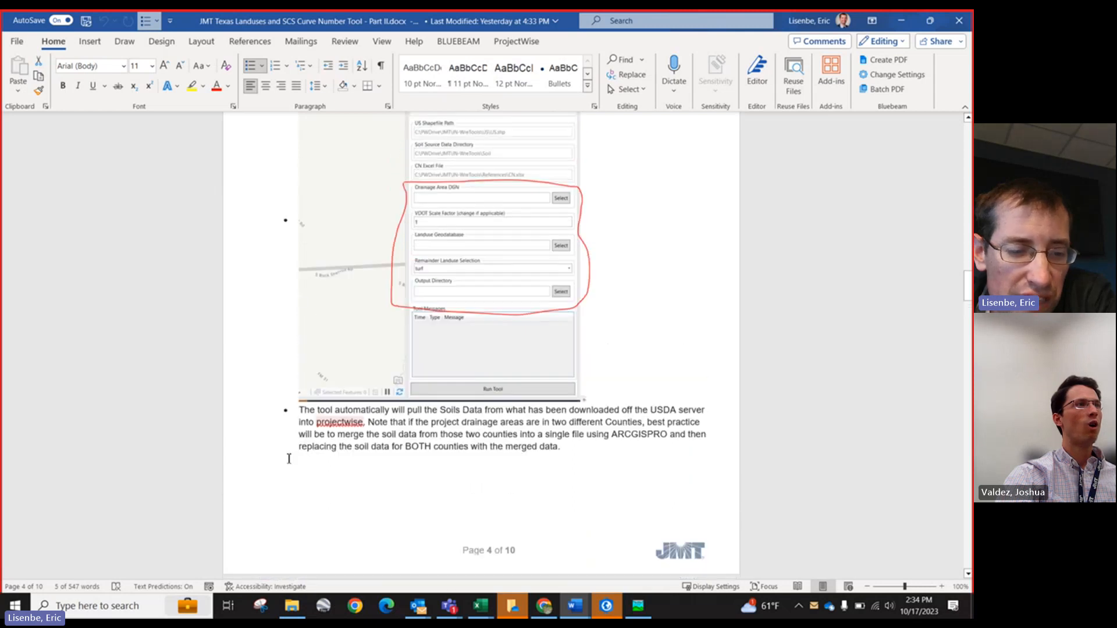
Step: Search the Start menu for ArcGIS and launch ArcGIS Pro
click(24, 604)
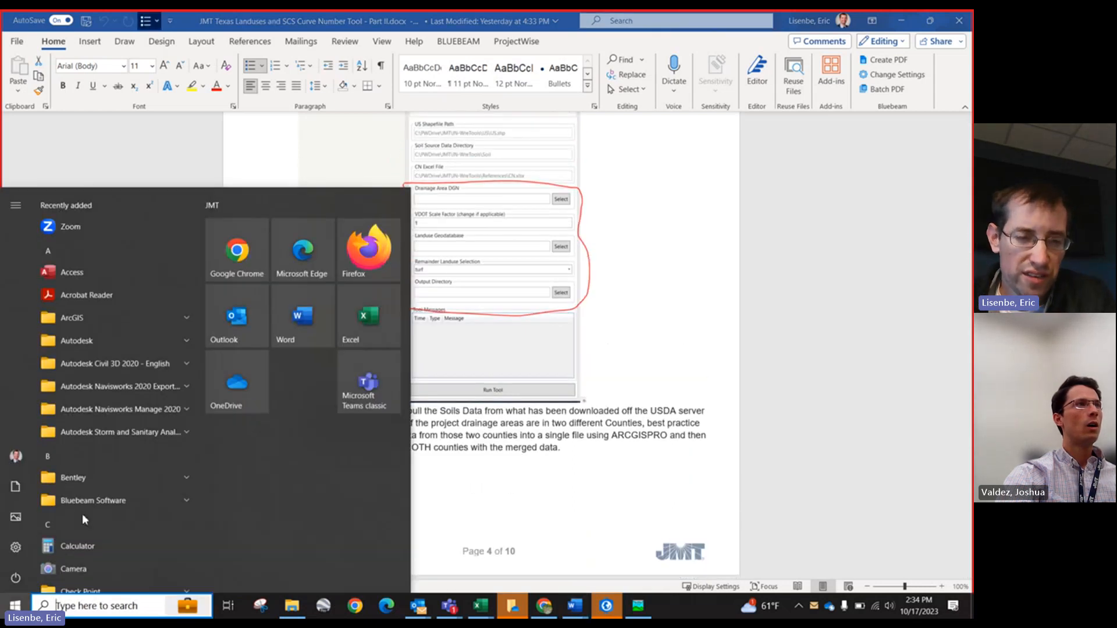
text(gispr)
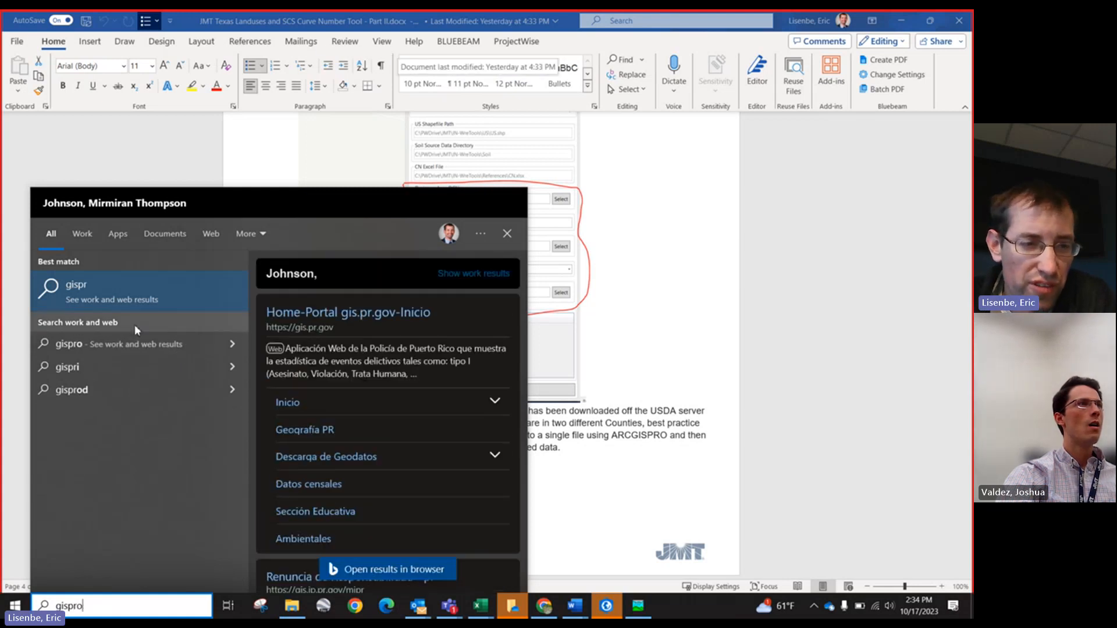
text(o)
key(BackSpace)
key(BackSpace)
key(BackSpace)
key(BackSpace)
key(BackSpace)
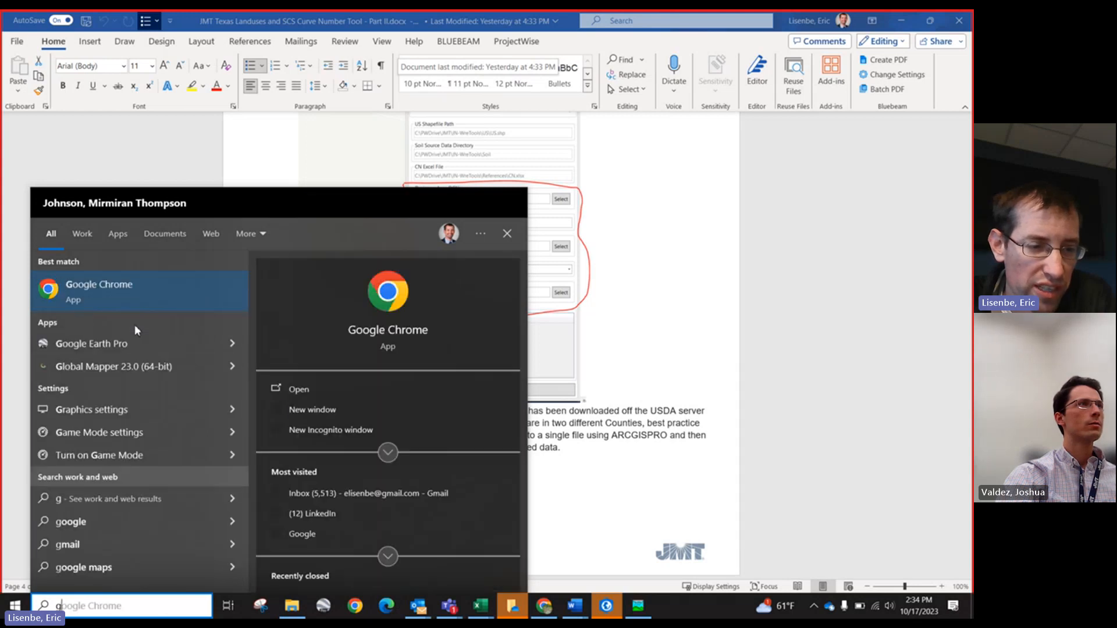
key(BackSpace)
text(arcgis)
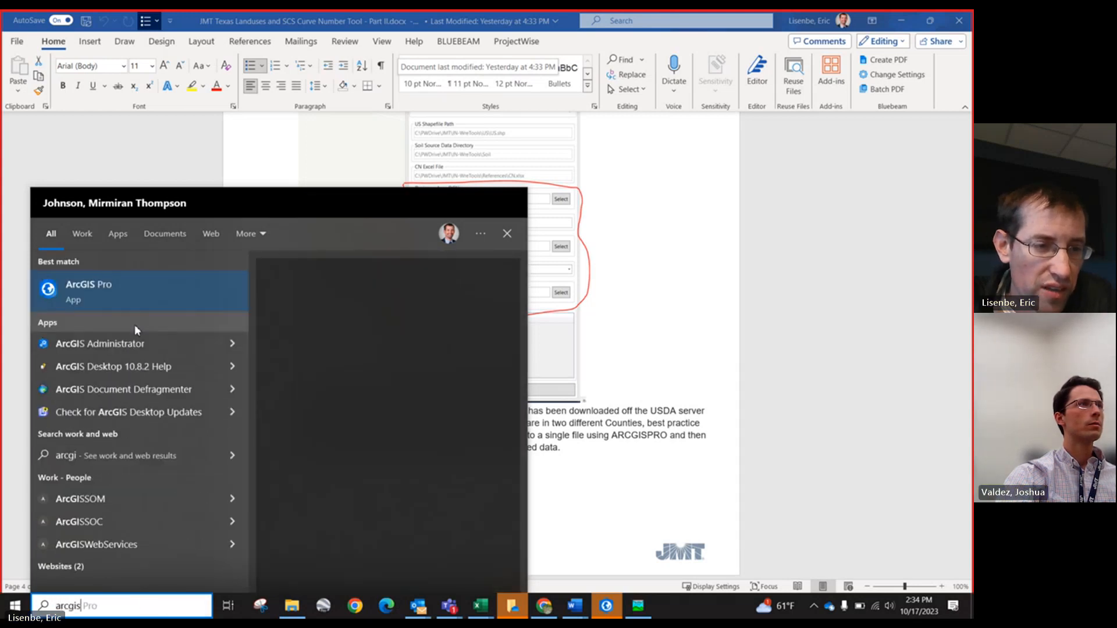
click(105, 291)
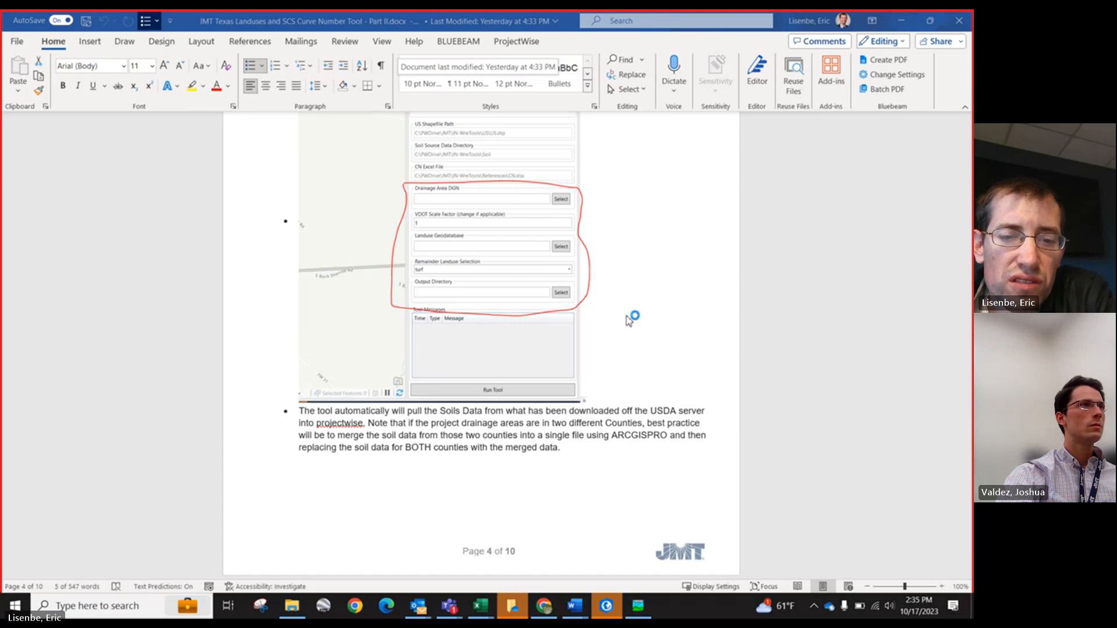
Step: Scroll through the Part II document's drainage area DGN selection and VDOT scale factor instructions
scroll(625, 345, down, 4)
scroll(625, 345, down, 7)
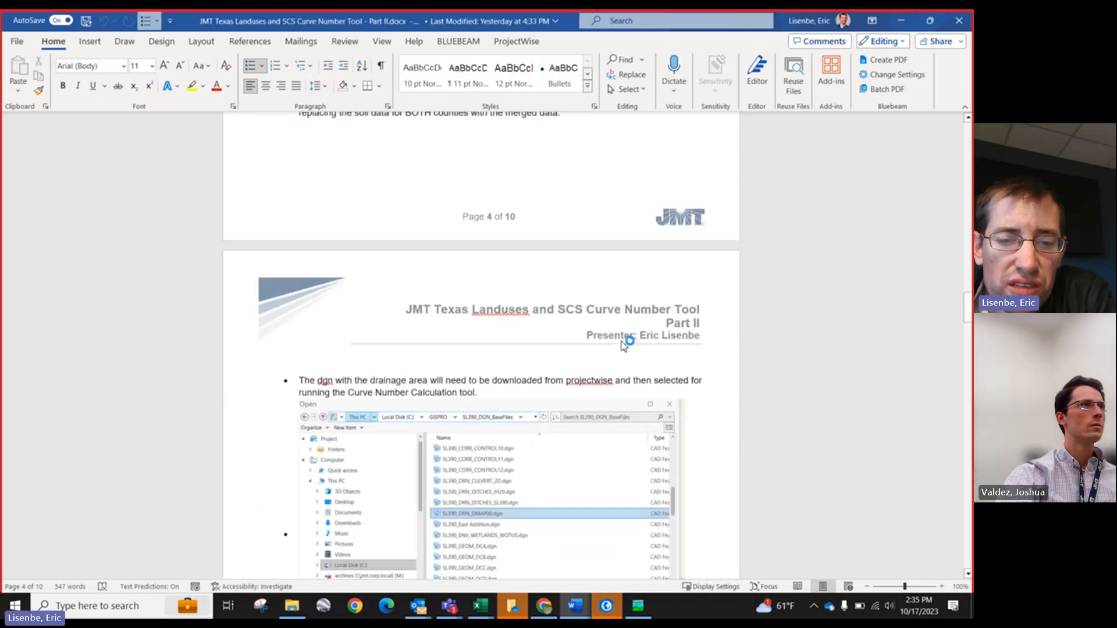
scroll(622, 338, up, 2)
scroll(626, 340, up, 3)
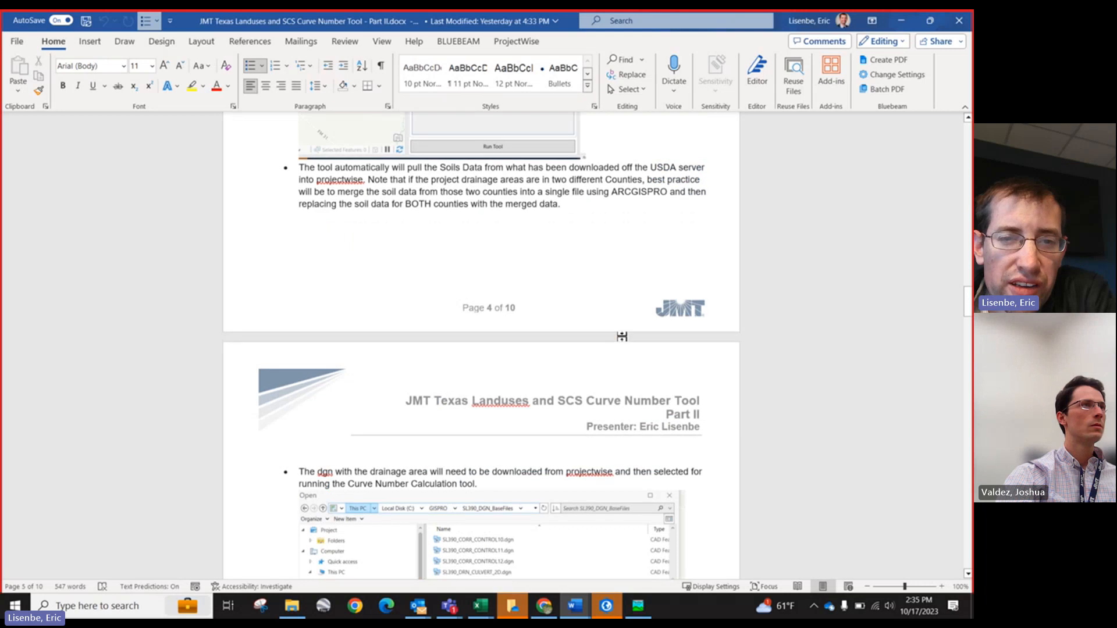
scroll(622, 340, up, 4)
scroll(622, 339, down, 4)
scroll(622, 340, down, 9)
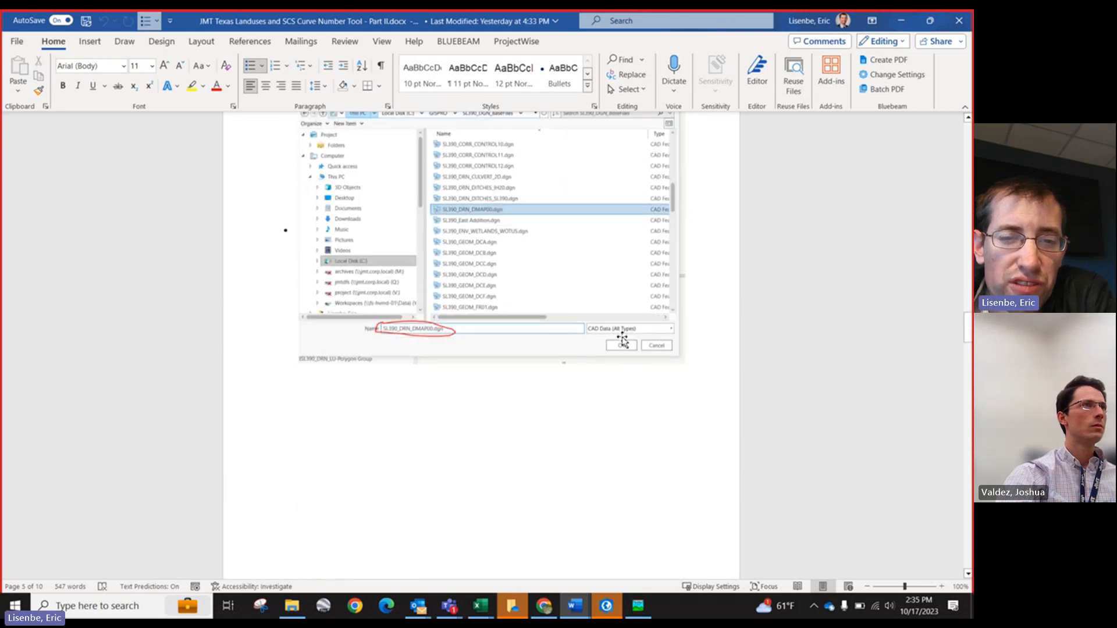
scroll(622, 340, down, 4)
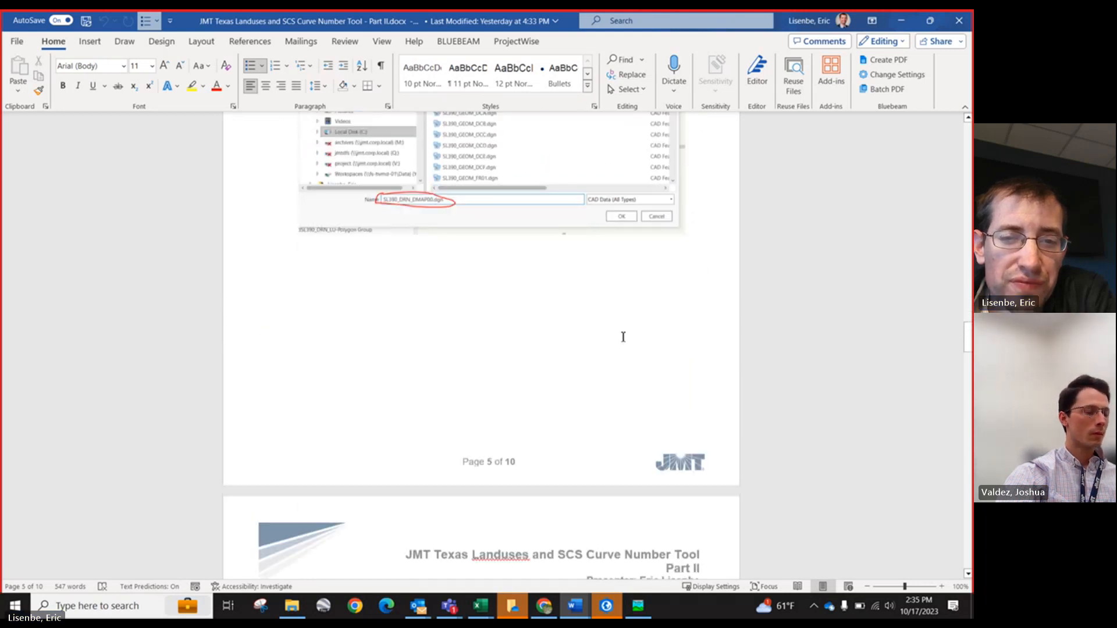
scroll(622, 340, up, 6)
scroll(623, 339, up, 2)
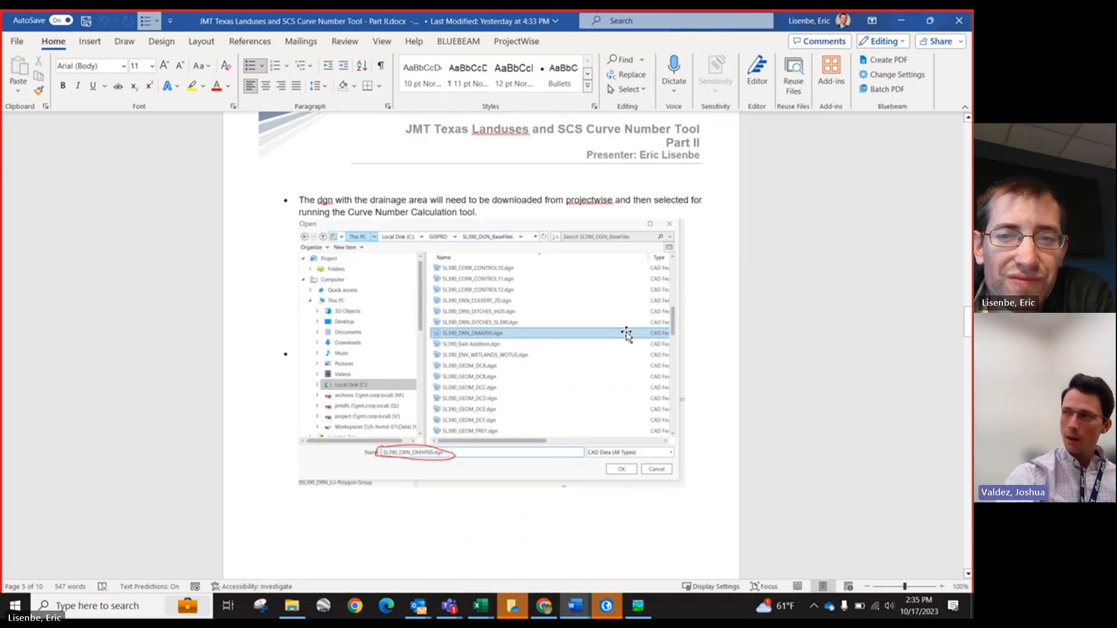
scroll(626, 331, down, 15)
scroll(626, 331, up, 3)
scroll(626, 332, up, 9)
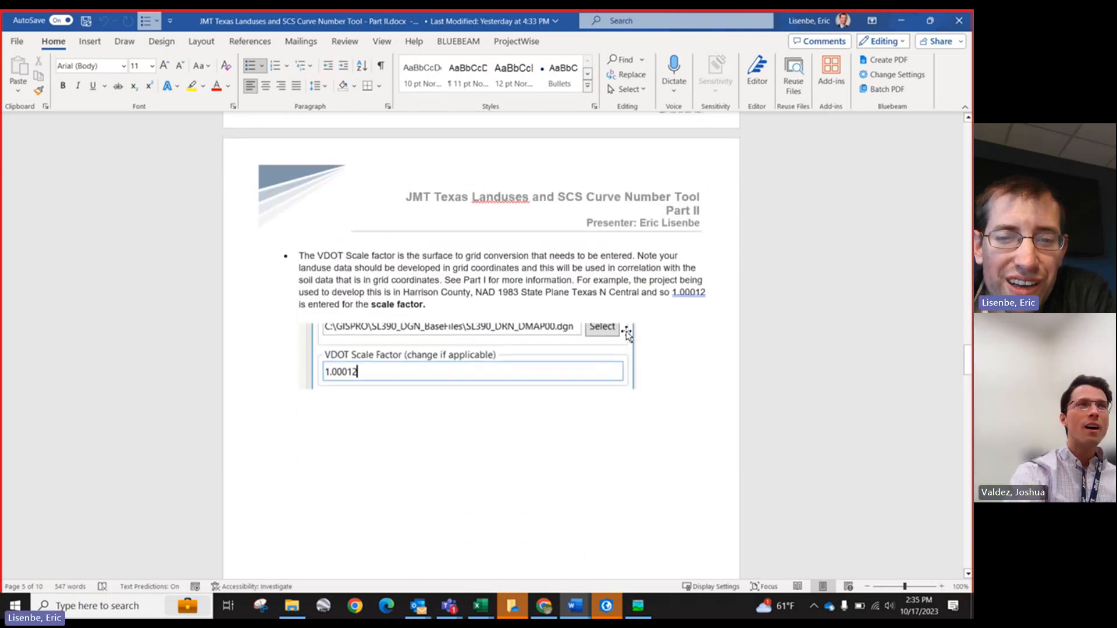
scroll(628, 324, up, 4)
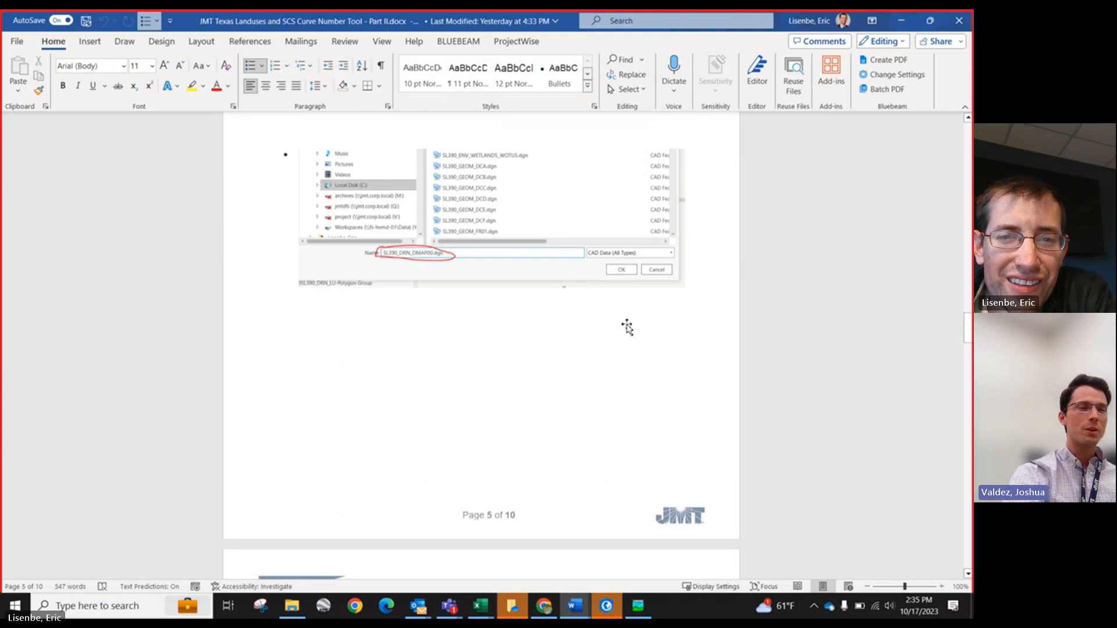
scroll(626, 259, up, 12)
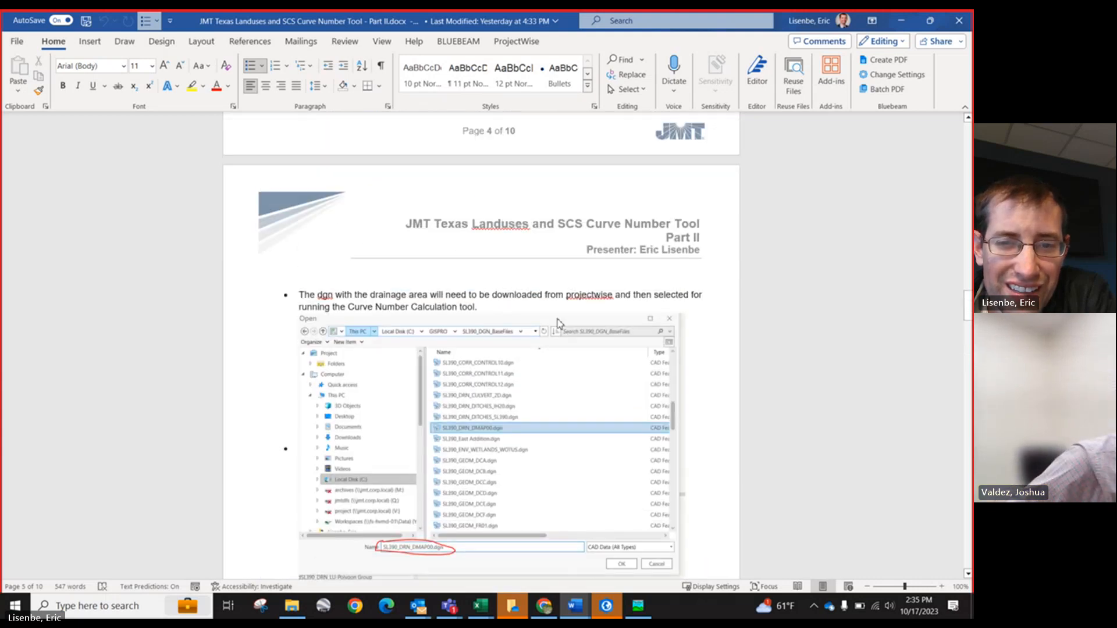
scroll(559, 320, up, 4)
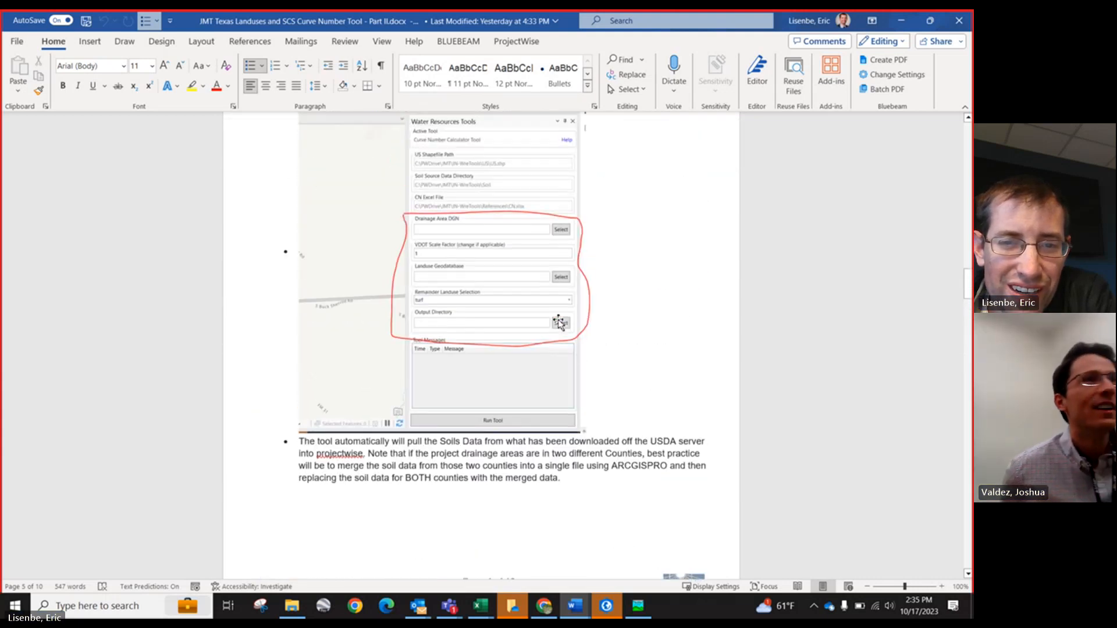
scroll(465, 303, up, 2)
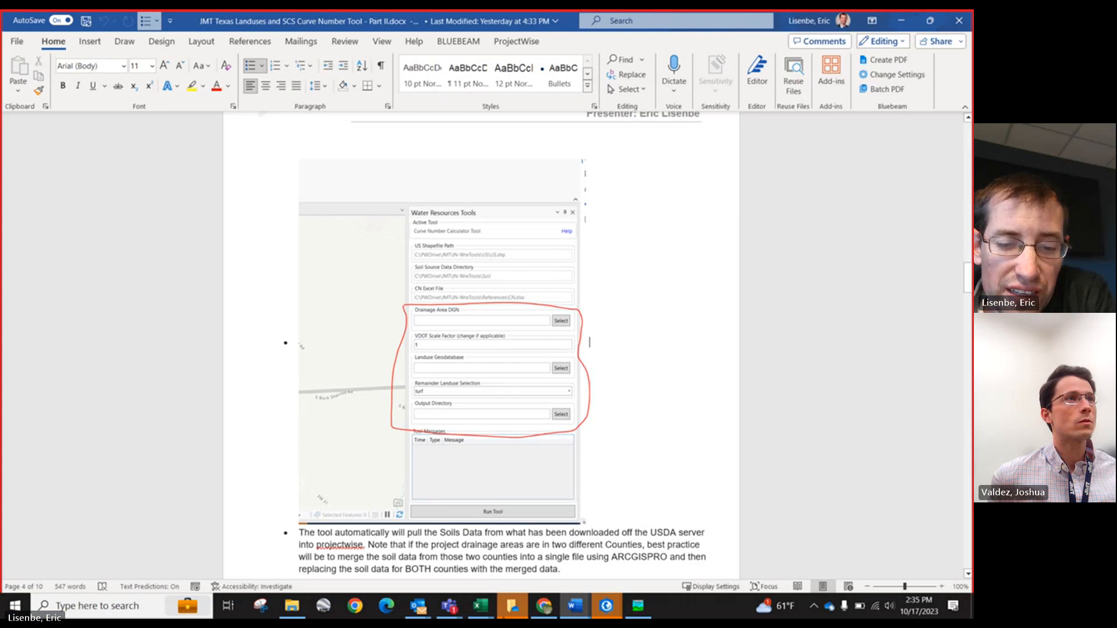
Step: Minimize the Word documents and open the SL390_Landuses project from ArcGIS Pro's recent projects
click(900, 24)
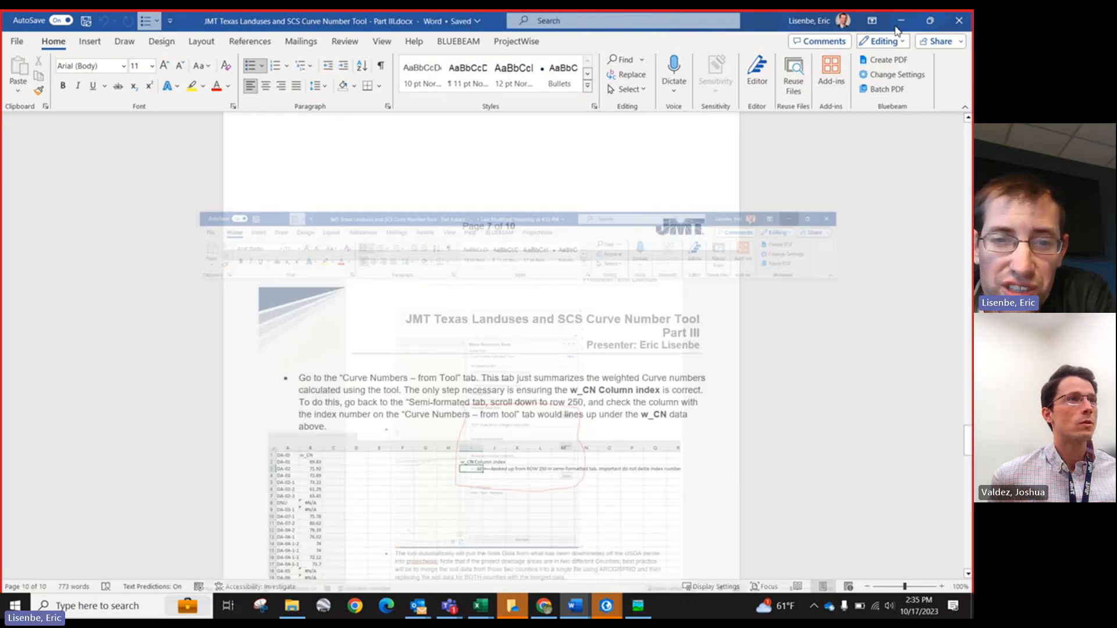
click(901, 20)
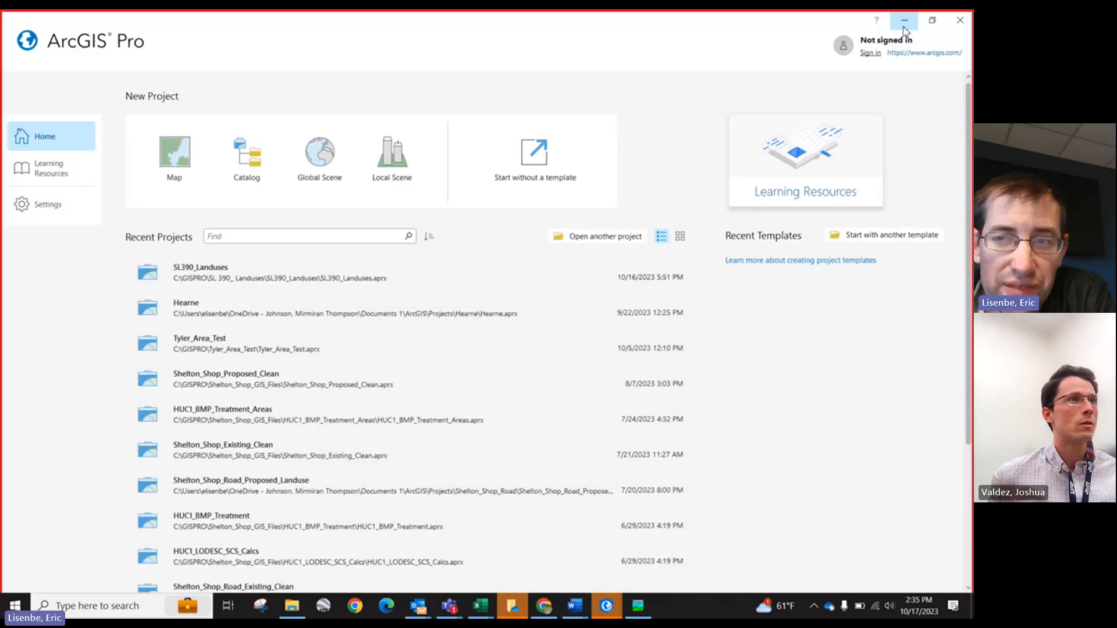
click(206, 273)
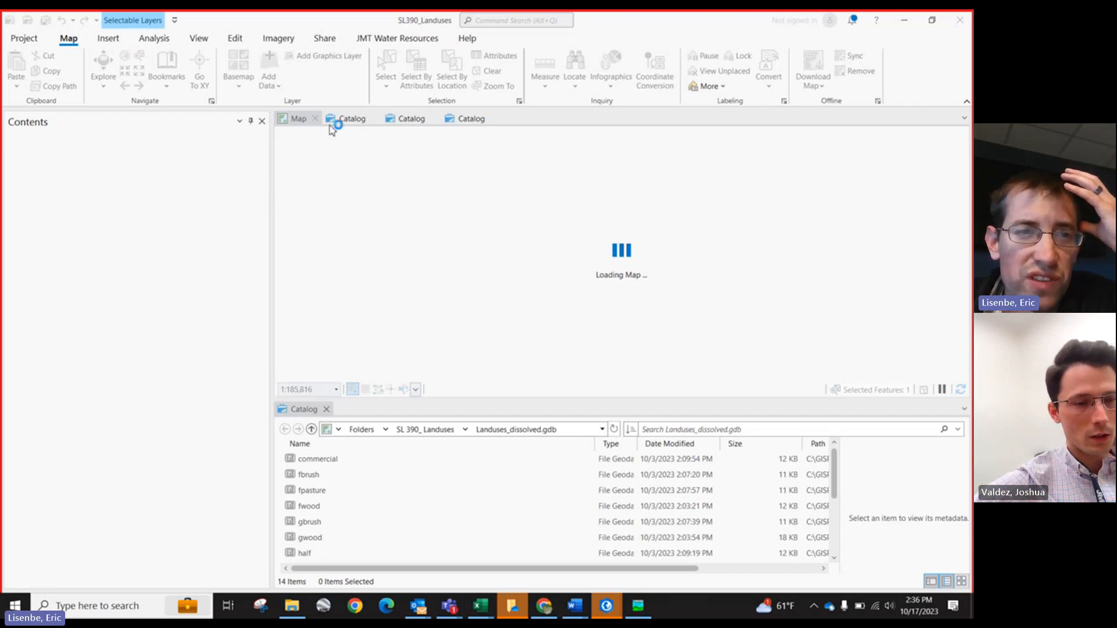
Step: Switch back to the Part II document and review the Curve Number Calculator Tool form again
mouse_move(581, 616)
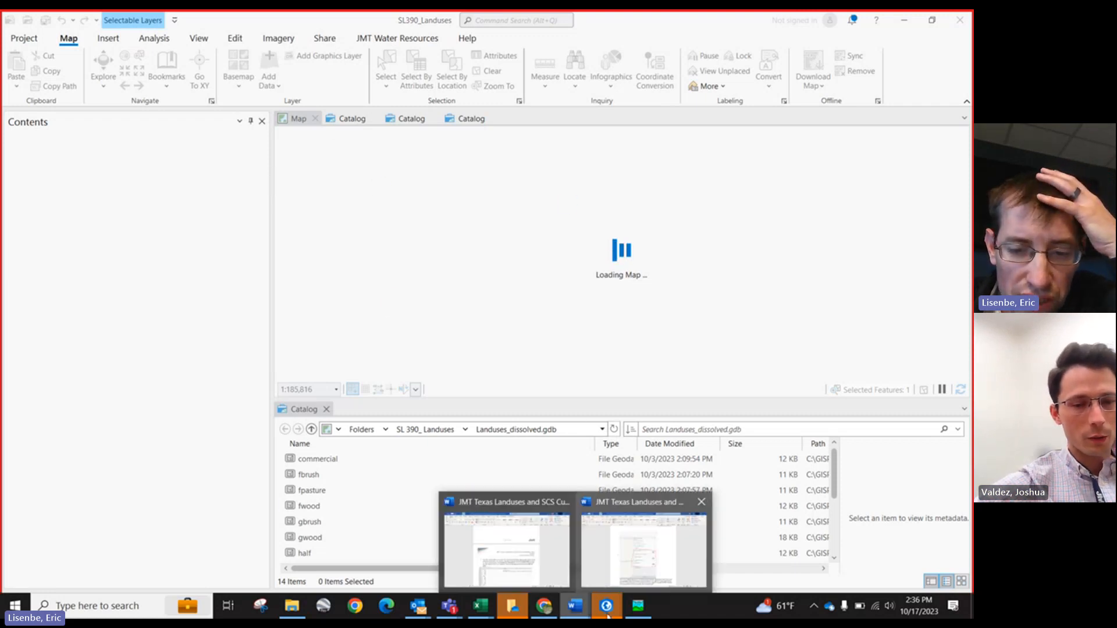
click(606, 573)
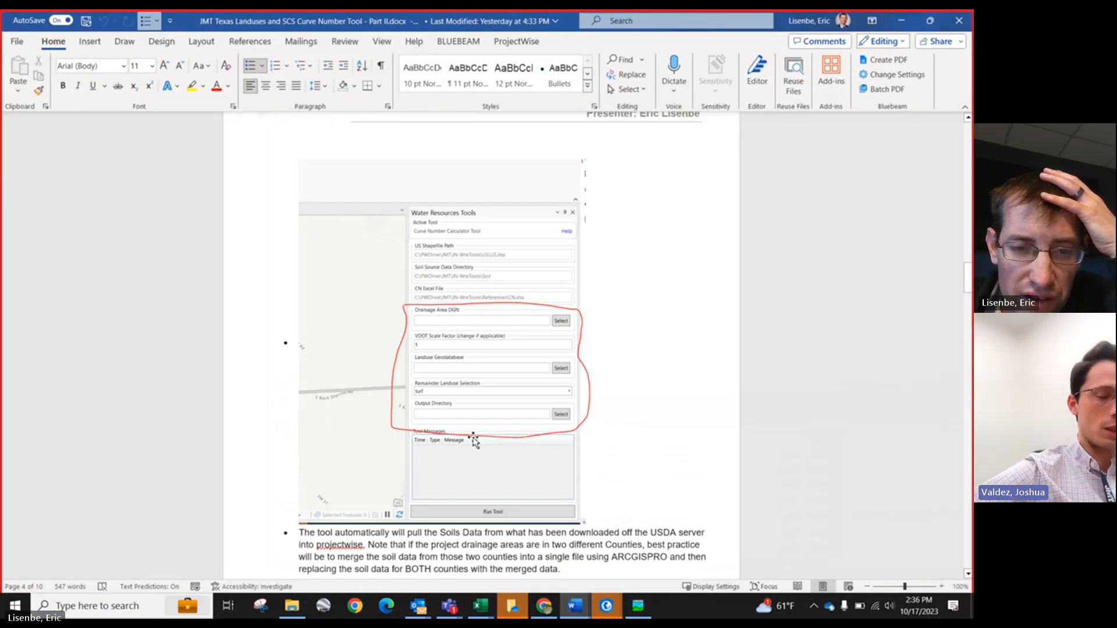
scroll(448, 402, up, 5)
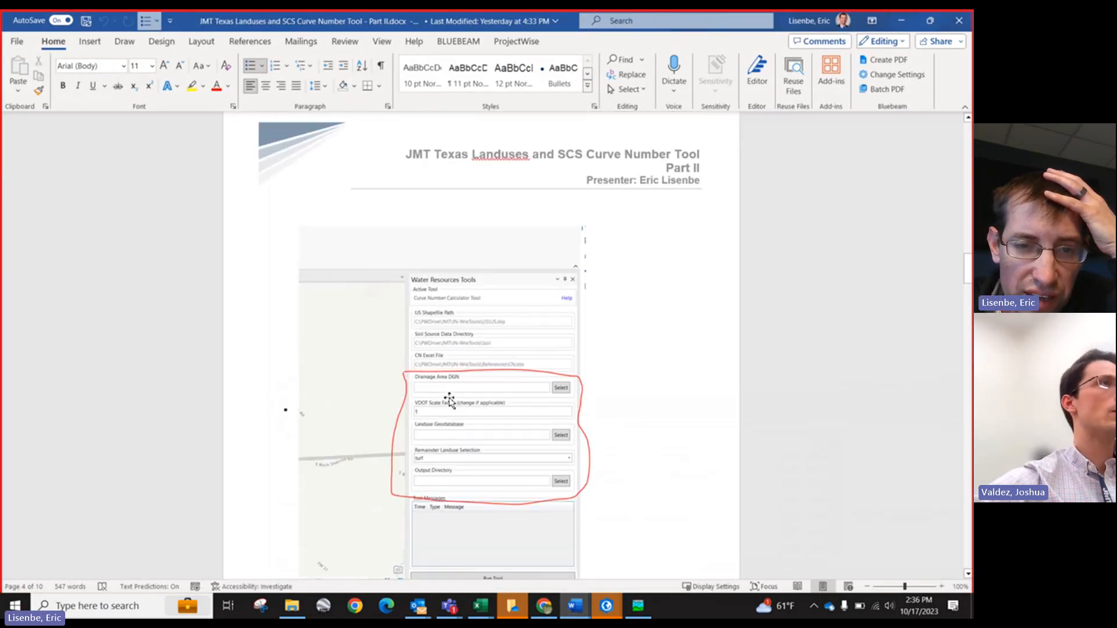
scroll(449, 395, down, 5)
scroll(433, 333, up, 5)
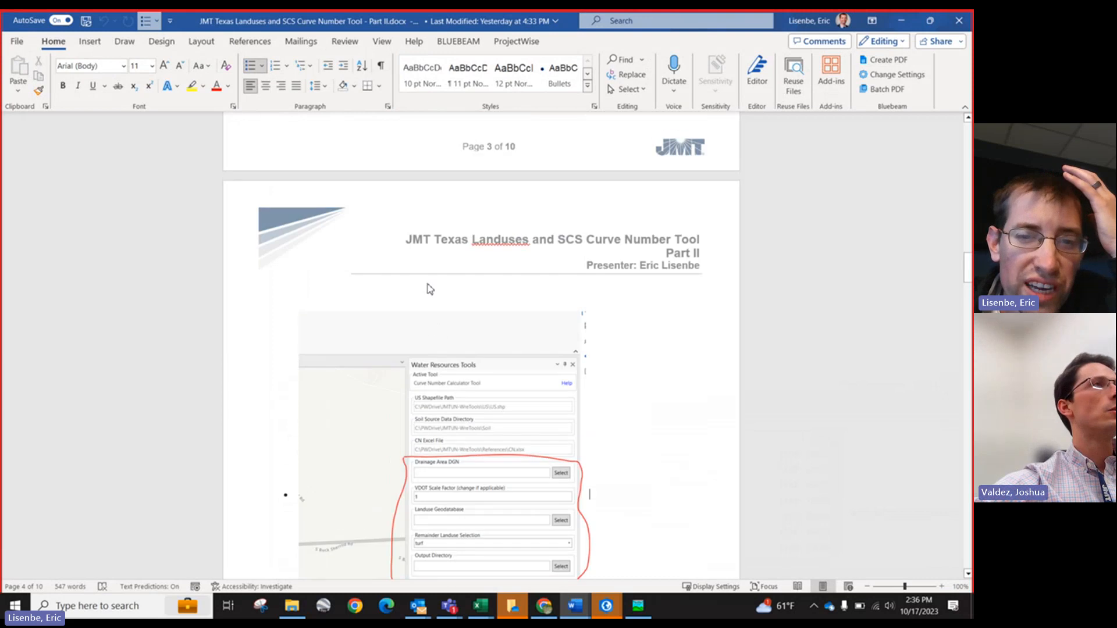
scroll(432, 282, down, 5)
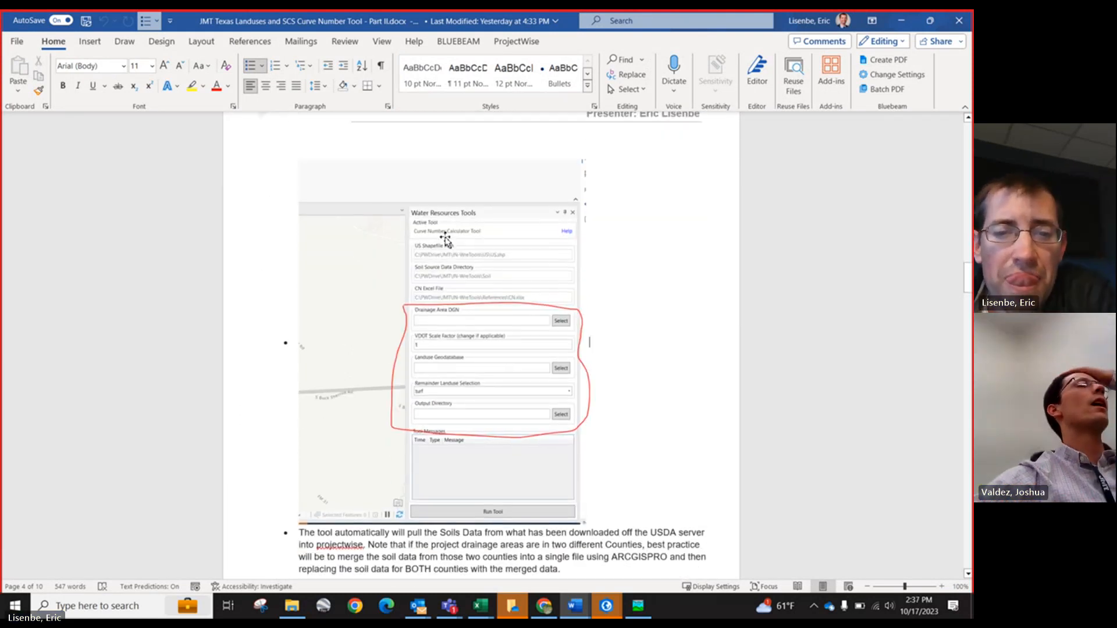
Step: Switch to the SL390_Landuses map and zoom out to view the drainage area boundaries
mouse_move(611, 609)
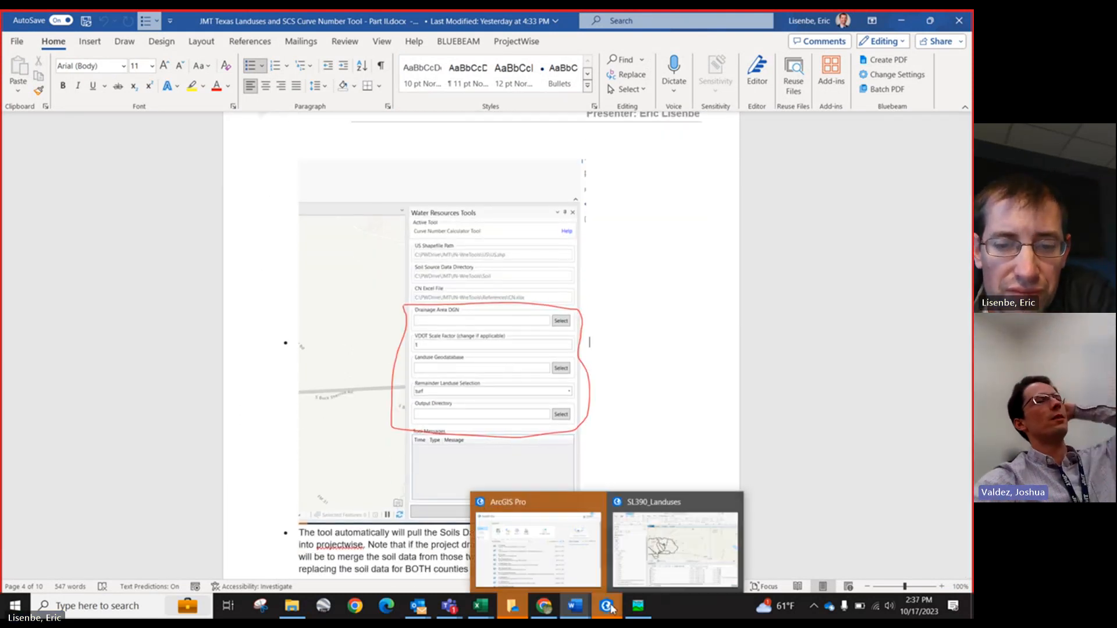
click(655, 547)
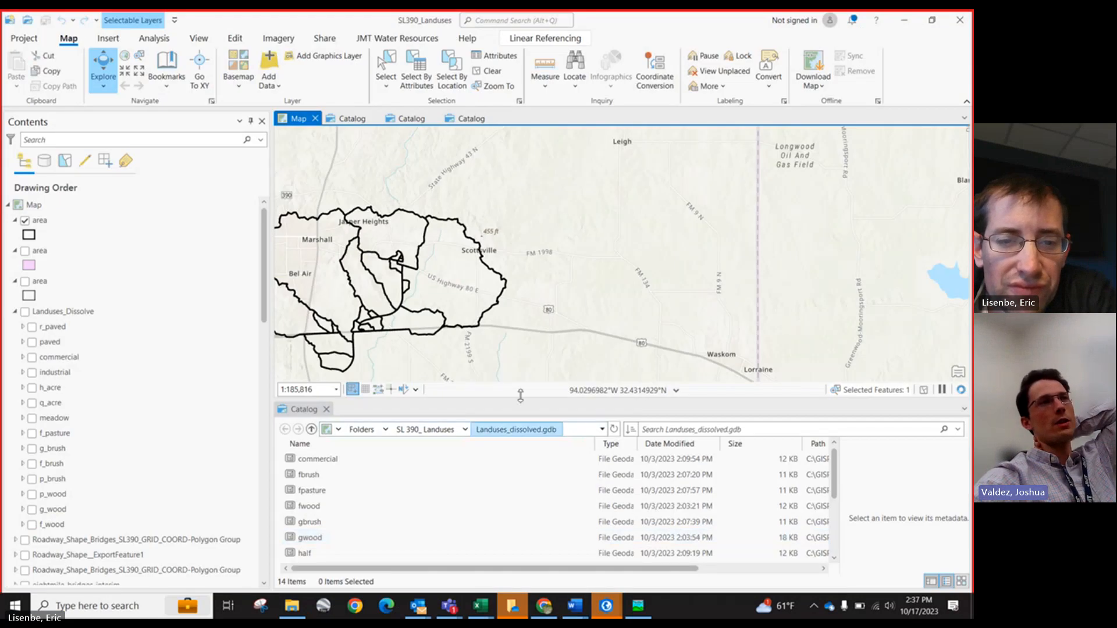
scroll(438, 339, down, 4)
scroll(437, 339, up, 3)
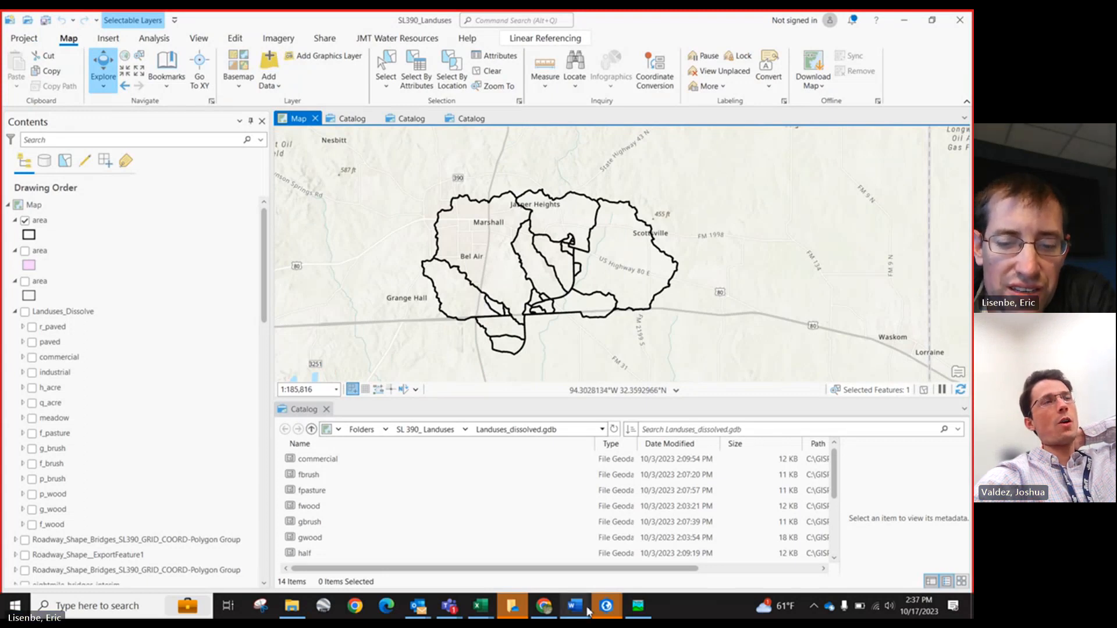
Step: Switch to the SL390-Hydrologic Workbook and open its Landuses_Summary sheet
mouse_move(480, 614)
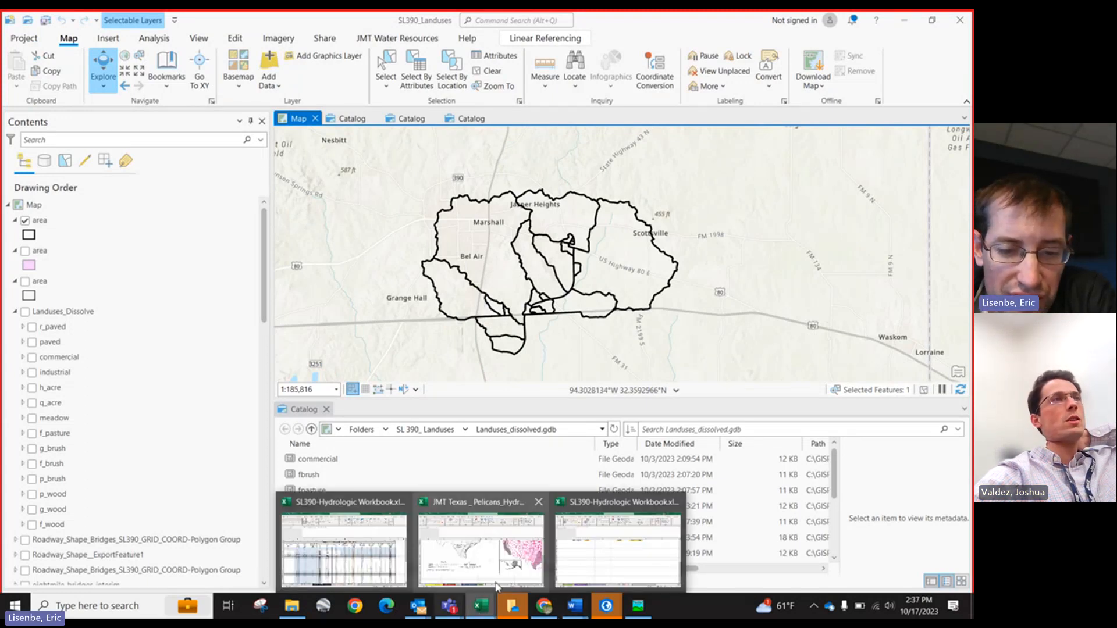
mouse_move(583, 555)
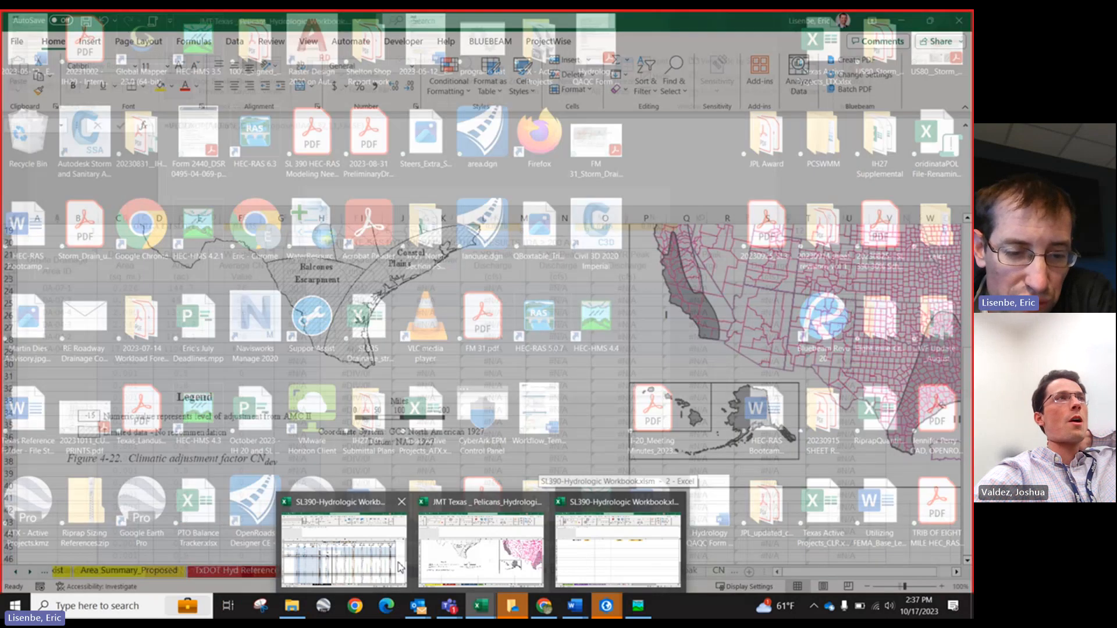
click(477, 608)
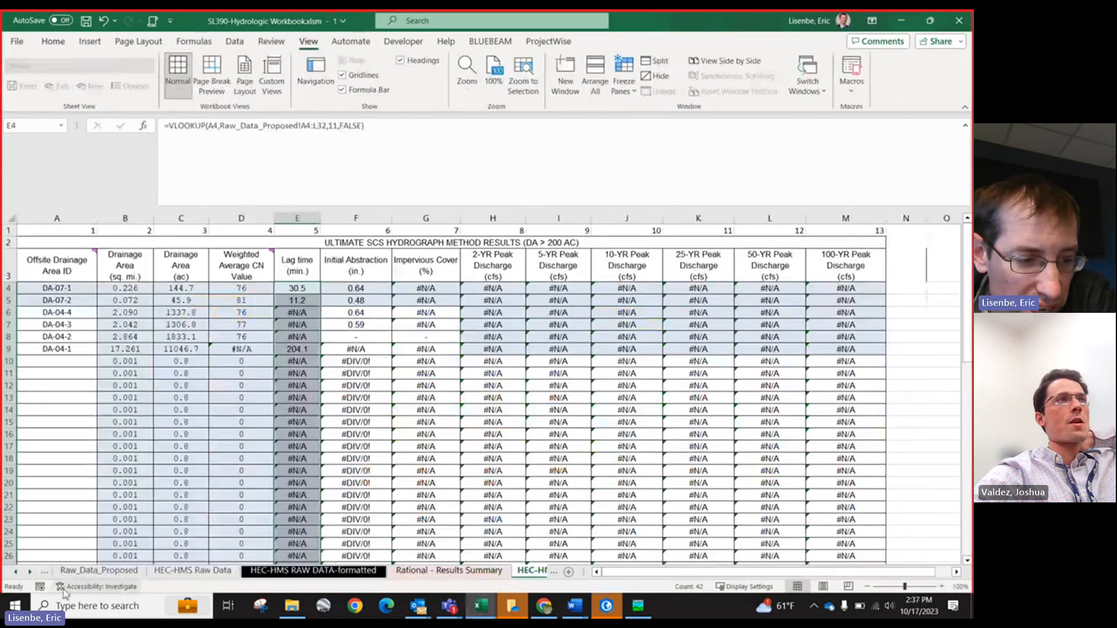
click(31, 573)
click(15, 572)
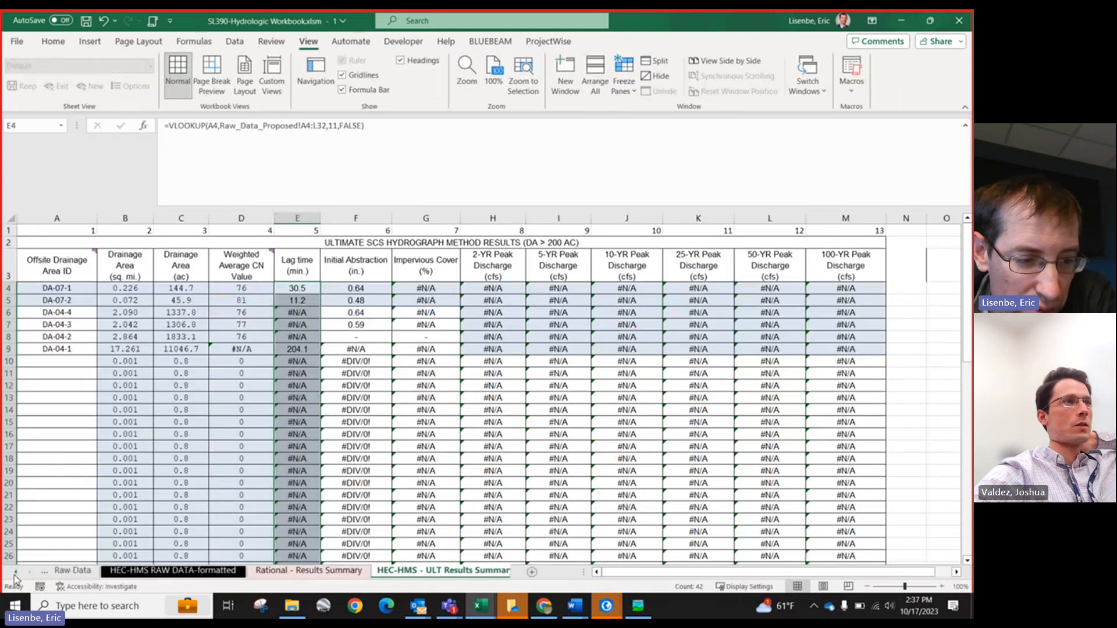
click(15, 572)
click(16, 572)
click(15, 573)
click(16, 572)
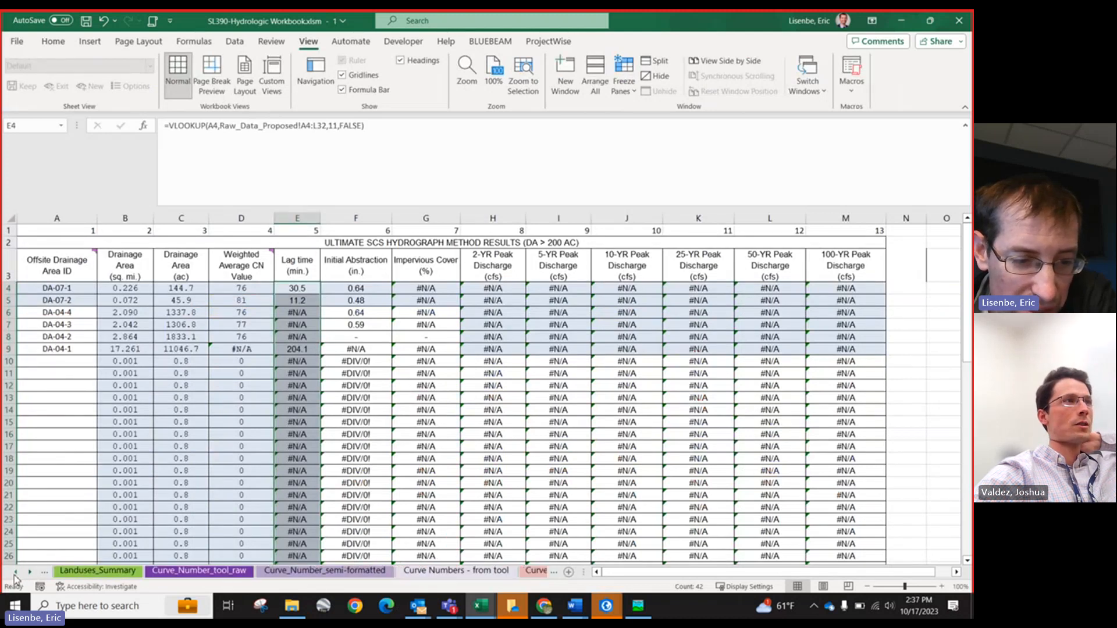
click(16, 573)
click(16, 573)
click(366, 572)
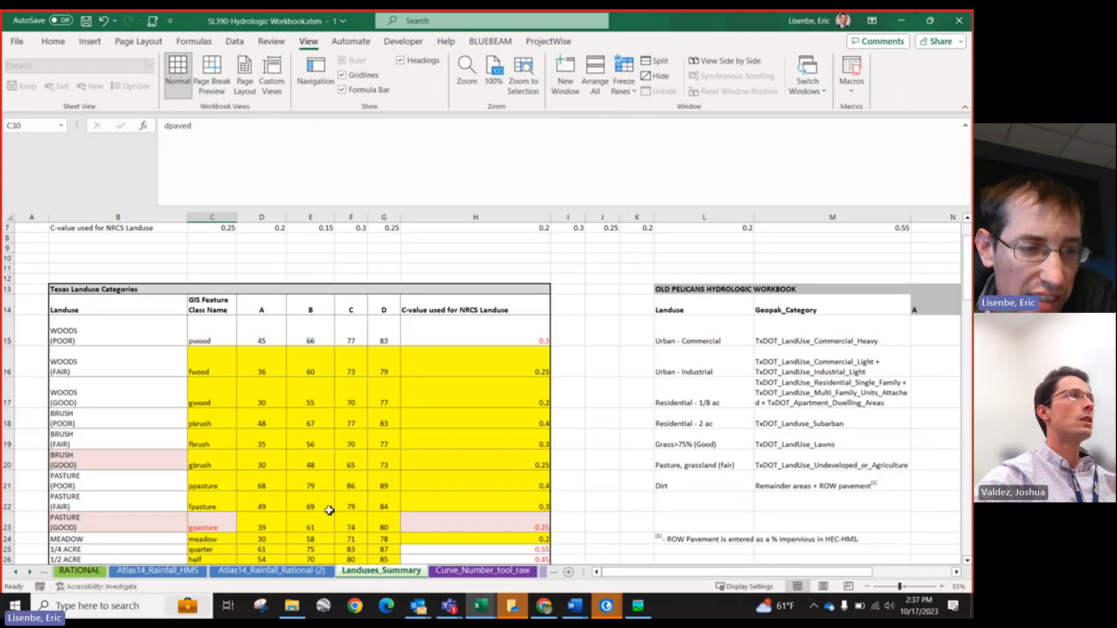
Step: Review the Texas Landuse Categories table on the Landuses_Summary sheet at different zoom levels
scroll(174, 395, down, 2)
scroll(172, 371, up, 1)
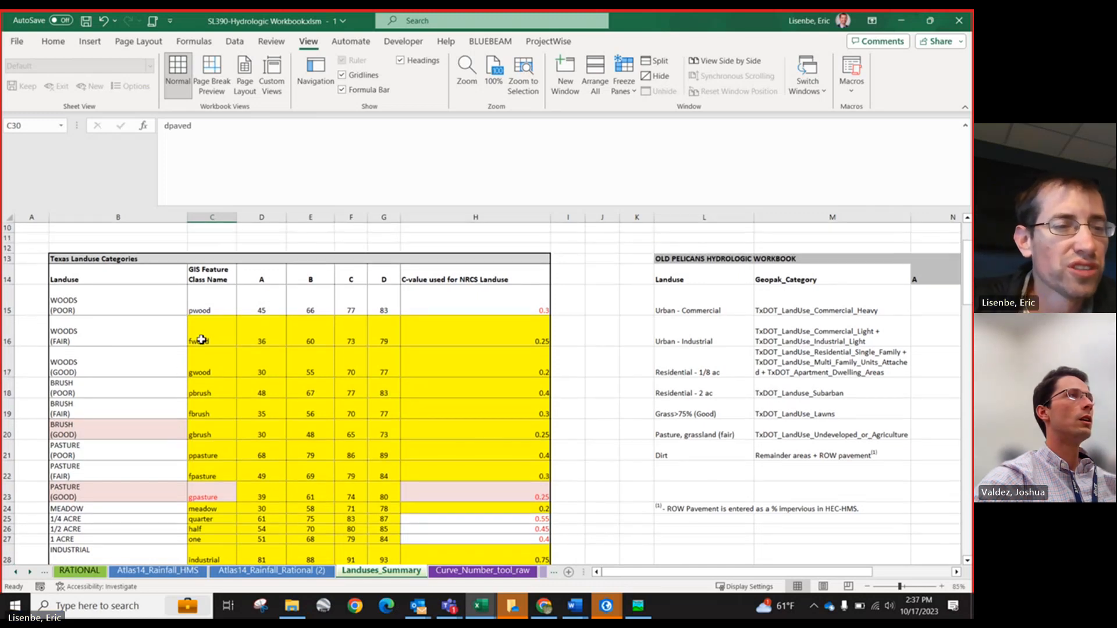
scroll(237, 319, down, 1)
scroll(175, 314, up, 1)
scroll(174, 308, down, 2)
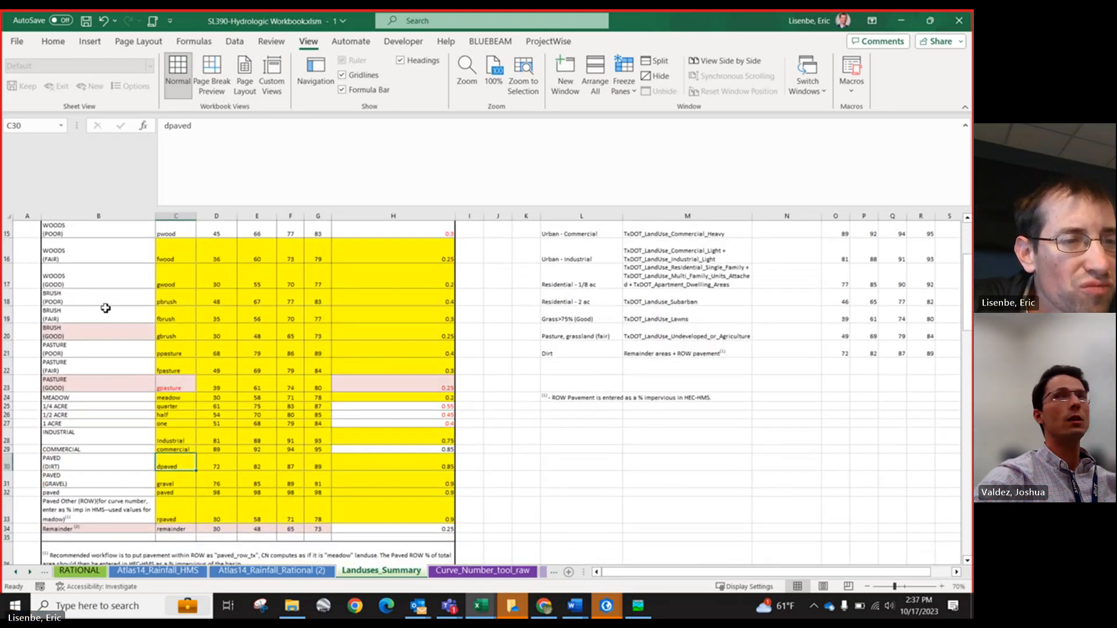
scroll(319, 428, down, 1)
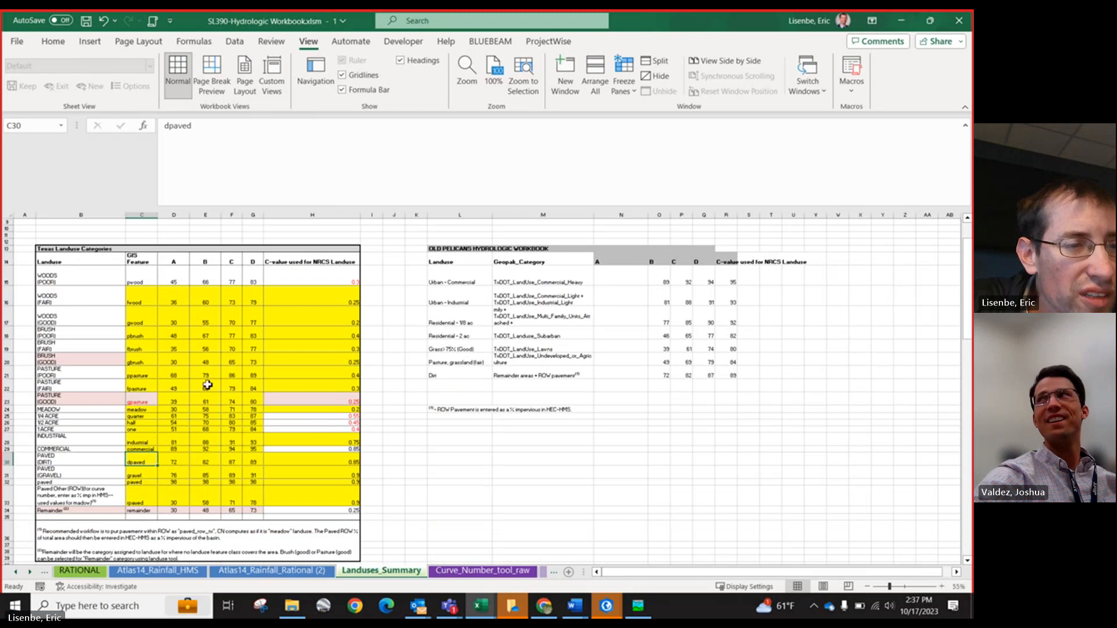
scroll(44, 332, up, 1)
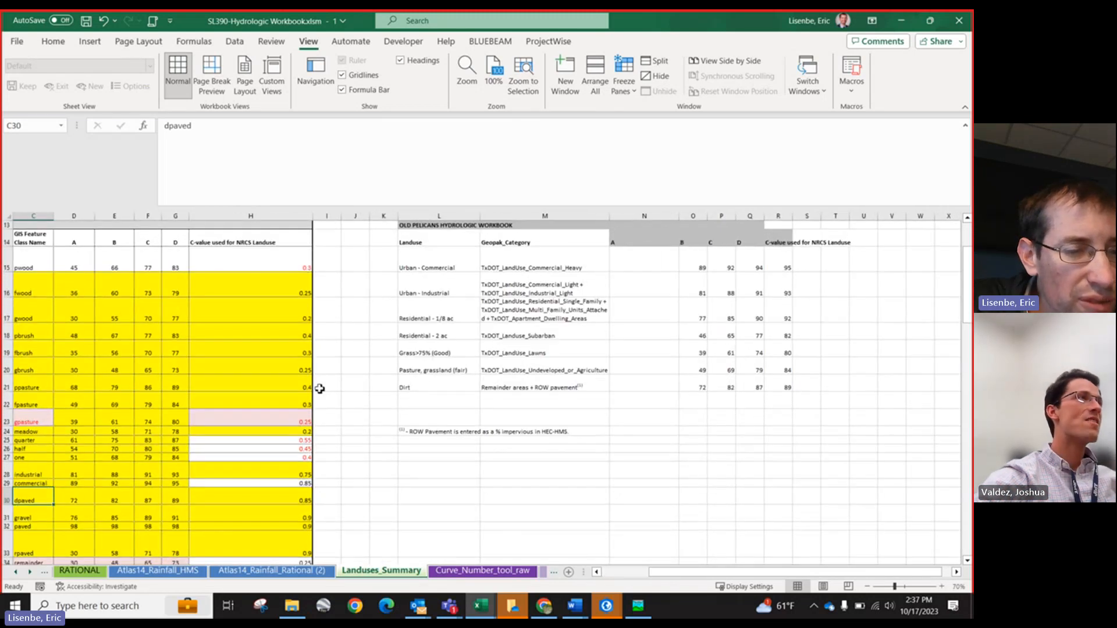
drag(498, 431, 3, 381)
scroll(171, 327, up, 1)
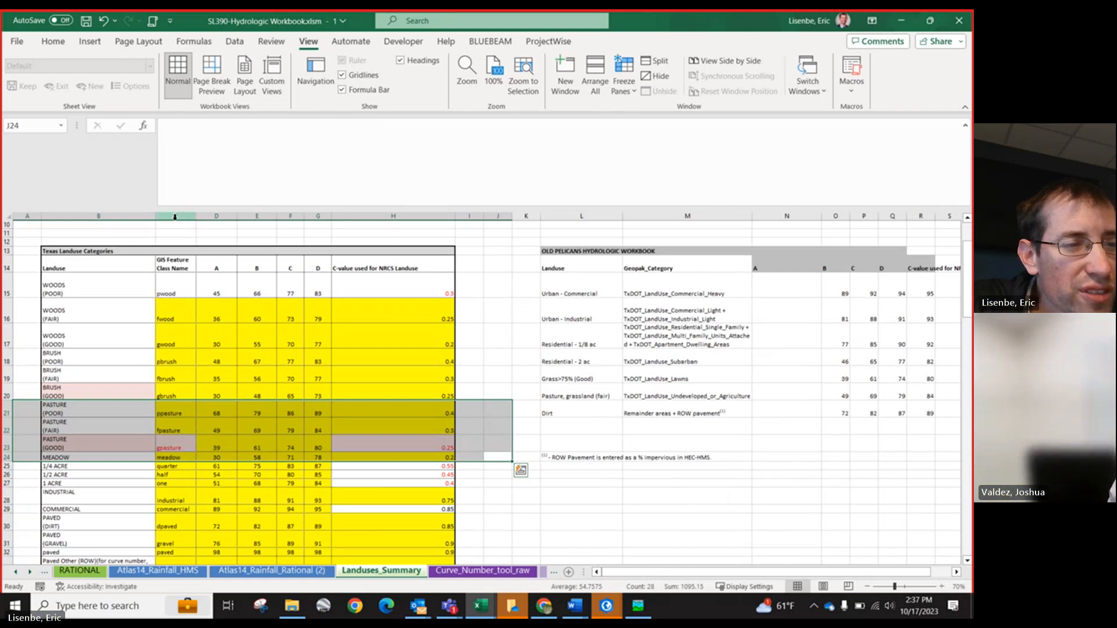
Step: Go through the Landuse names and GIS Feature Class Names listed in the Texas Landuse Categories table
click(76, 284)
drag(76, 284, 169, 538)
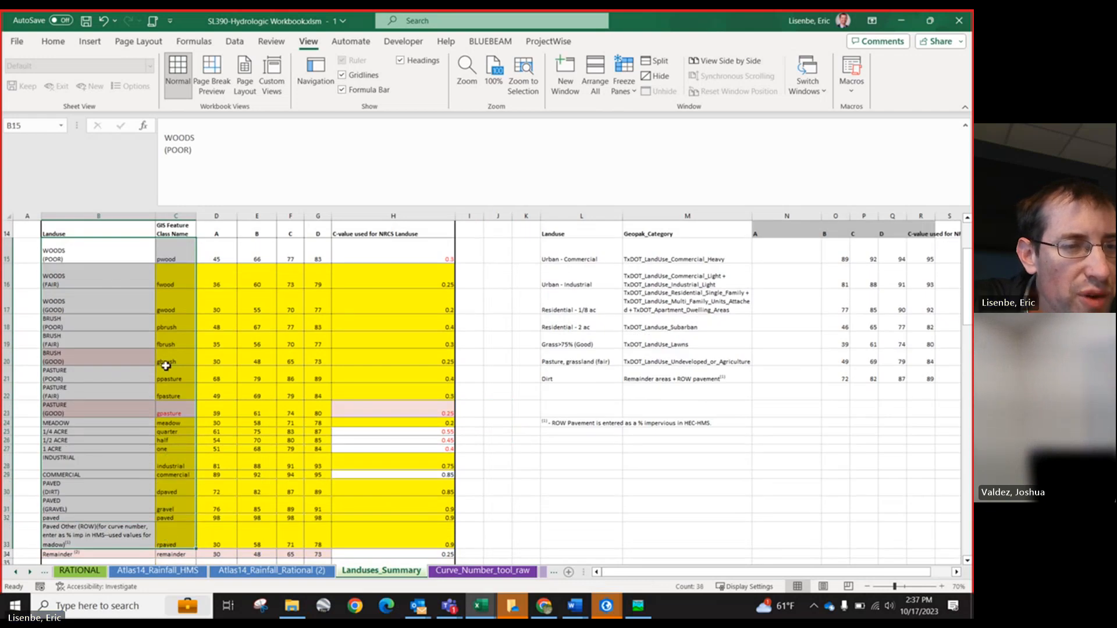
click(172, 215)
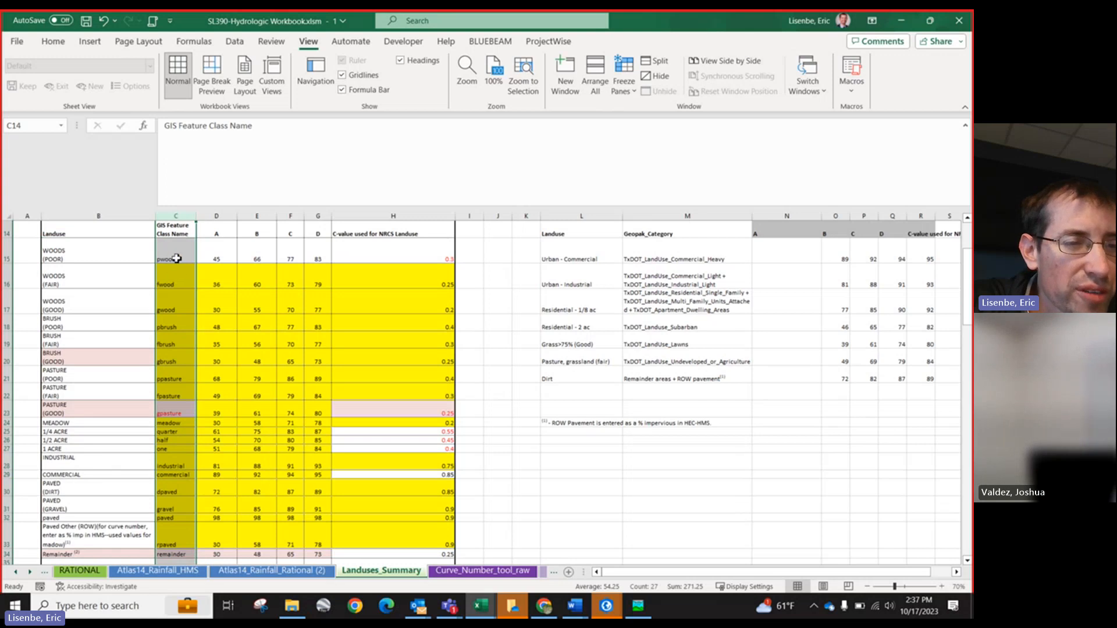
drag(176, 254, 188, 533)
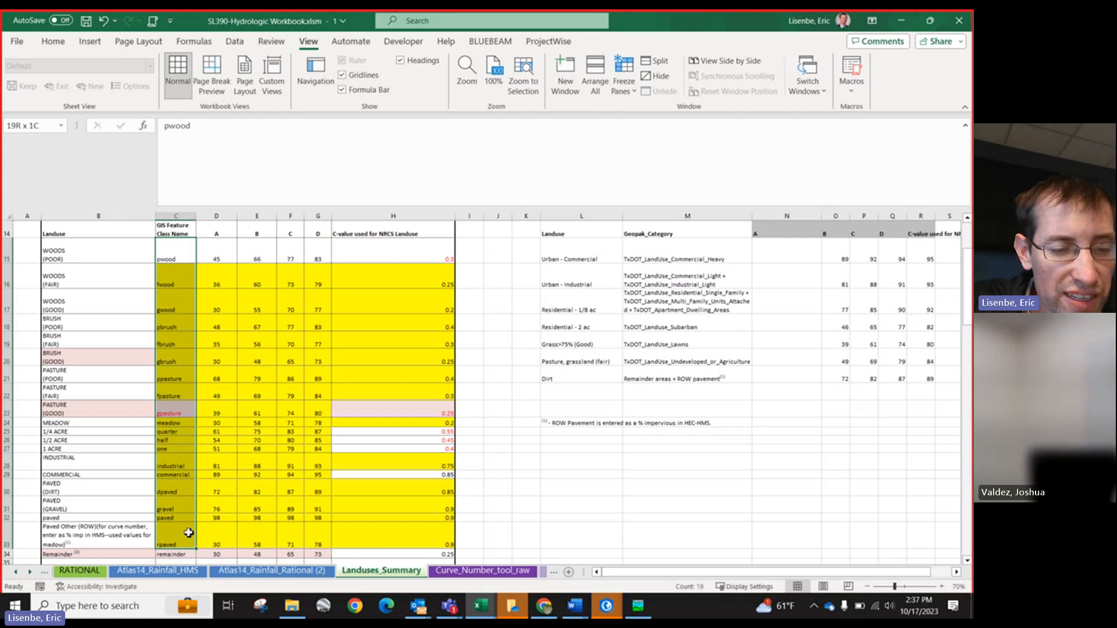
click(175, 261)
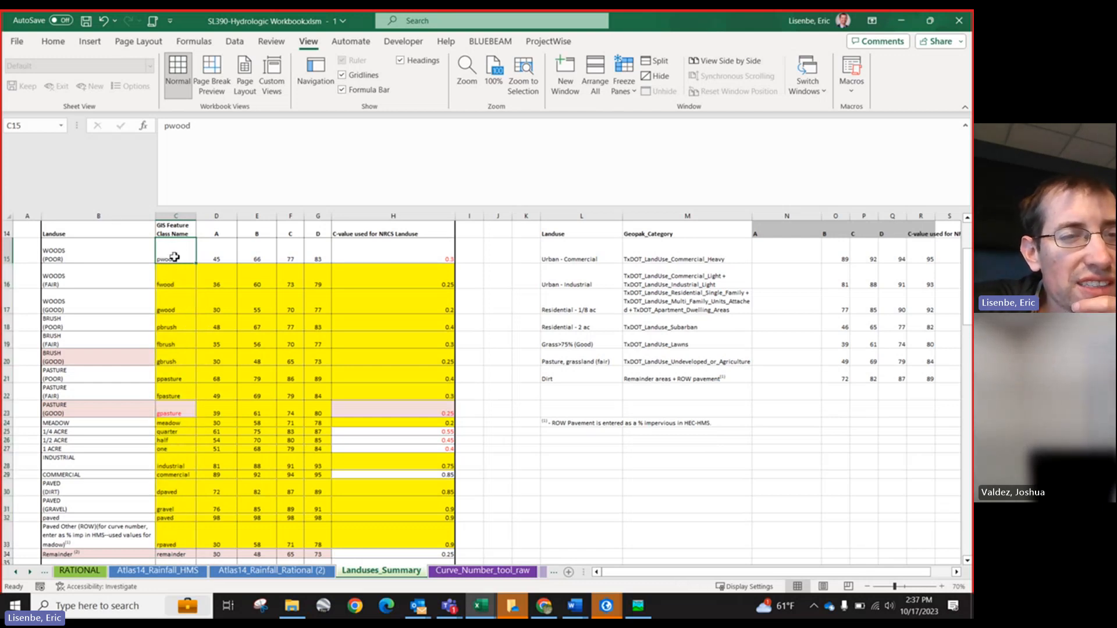
click(179, 276)
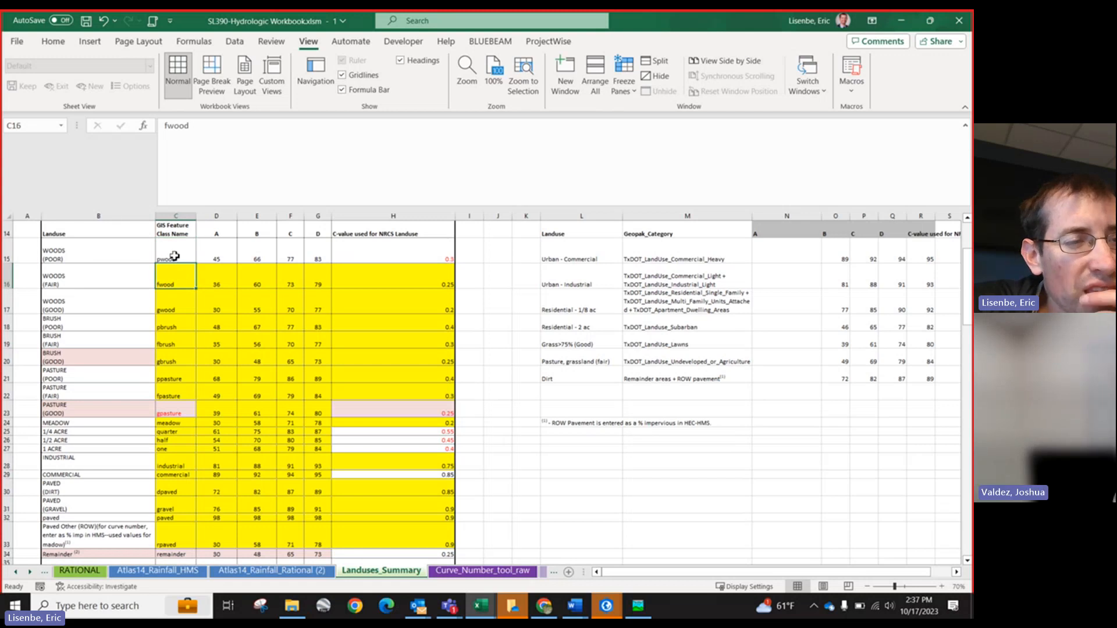
click(60, 250)
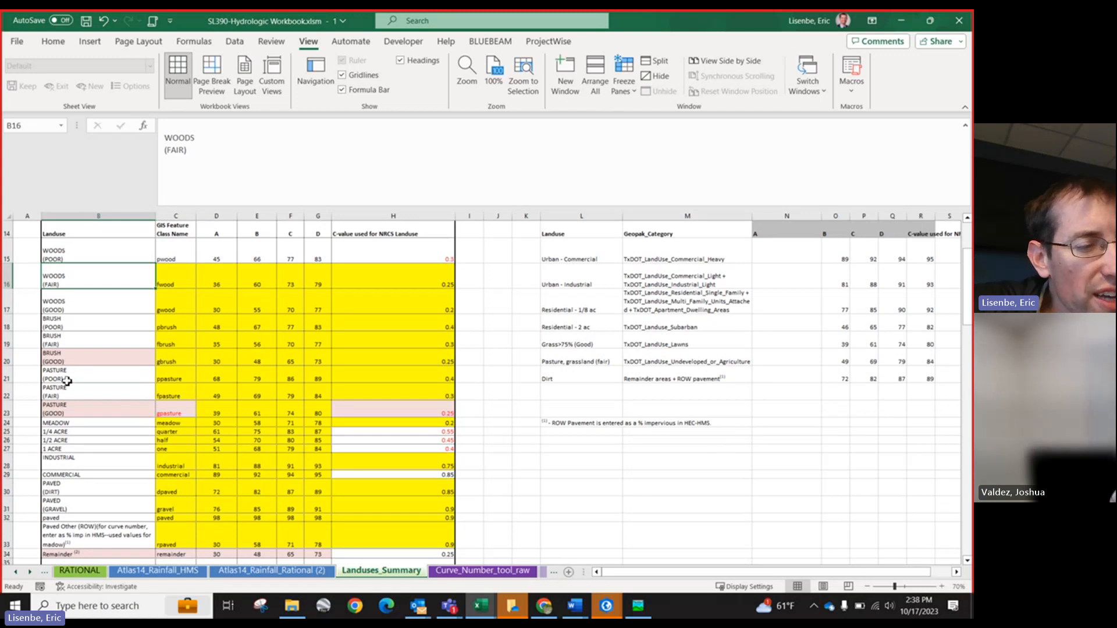
click(69, 434)
click(69, 442)
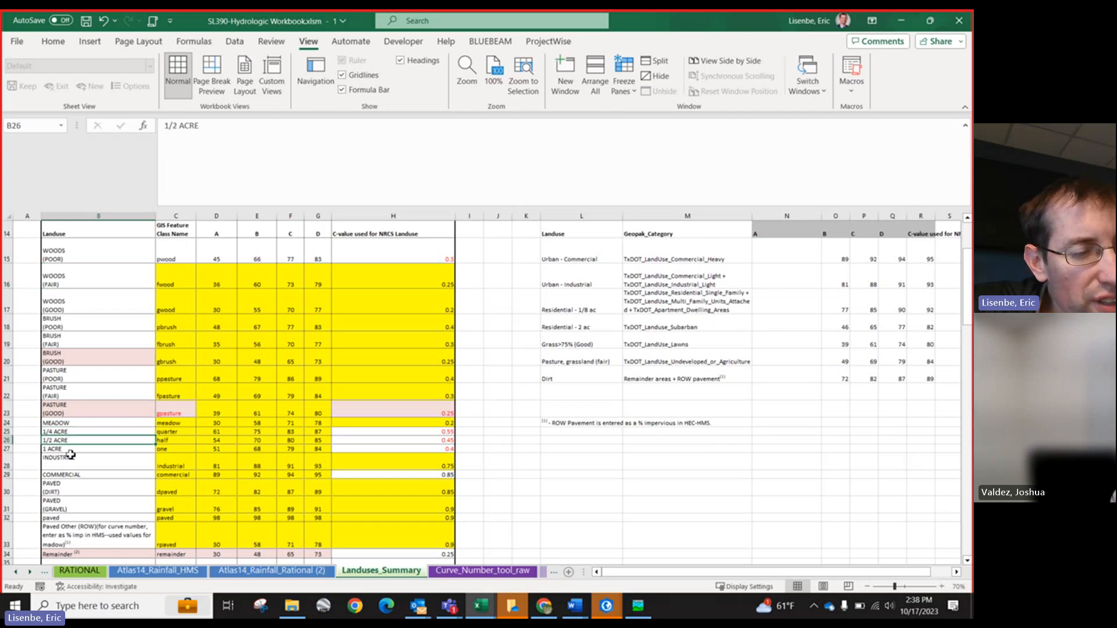
click(70, 451)
click(71, 460)
click(72, 474)
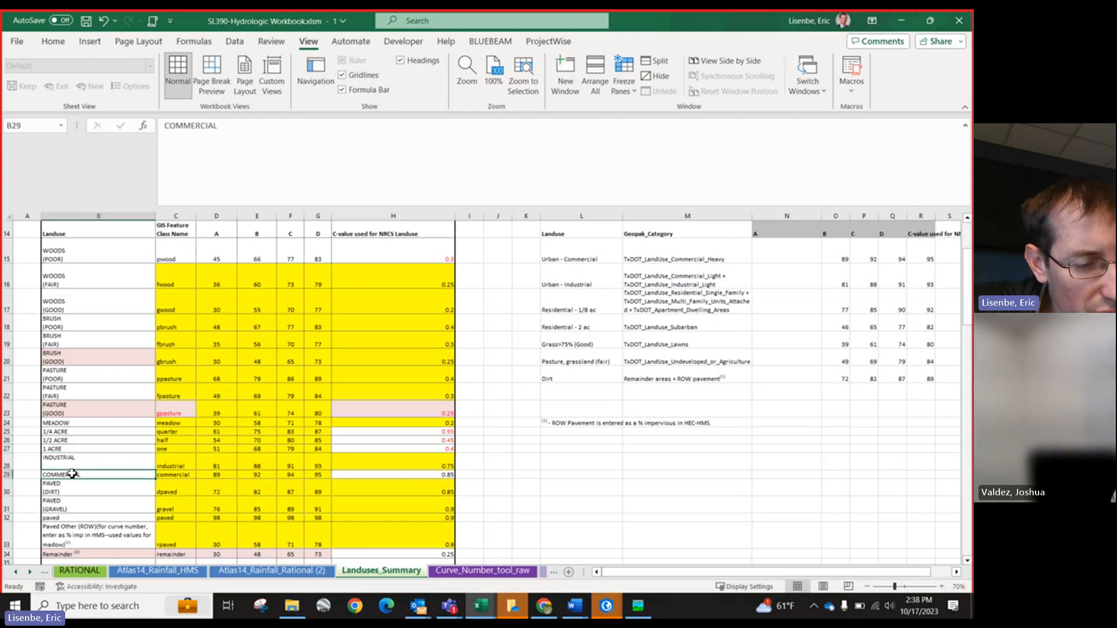
click(72, 489)
click(76, 505)
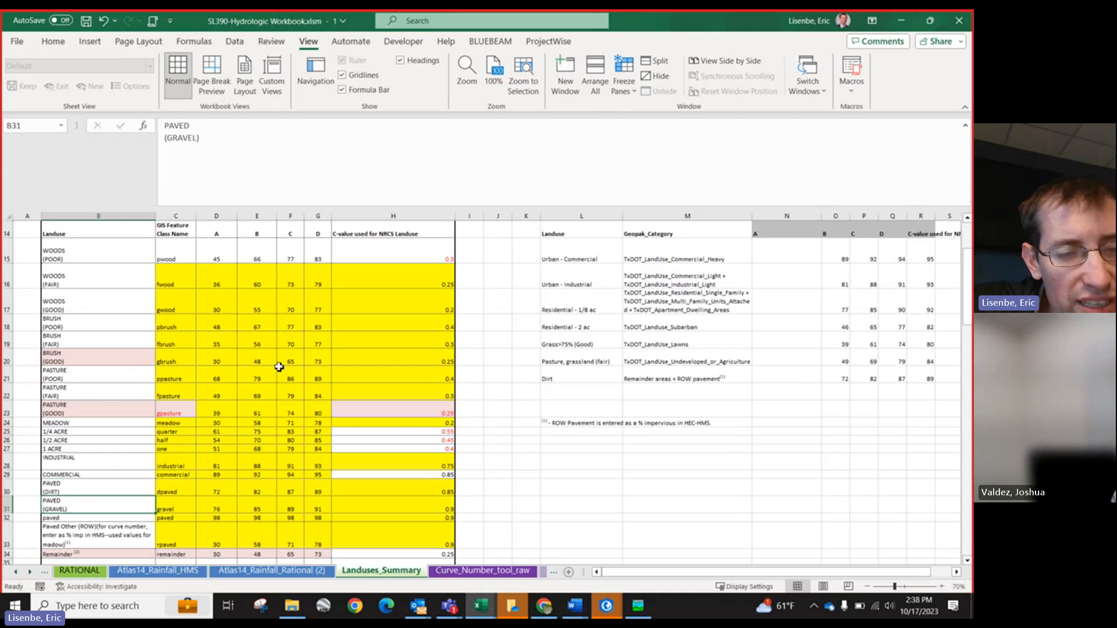
Step: Examine the A–D curve number columns, the NRCS C-value column and the woods, brush and pasture rows
scroll(266, 309, up, 1)
scroll(266, 311, down, 1)
drag(224, 255, 303, 520)
drag(370, 251, 394, 543)
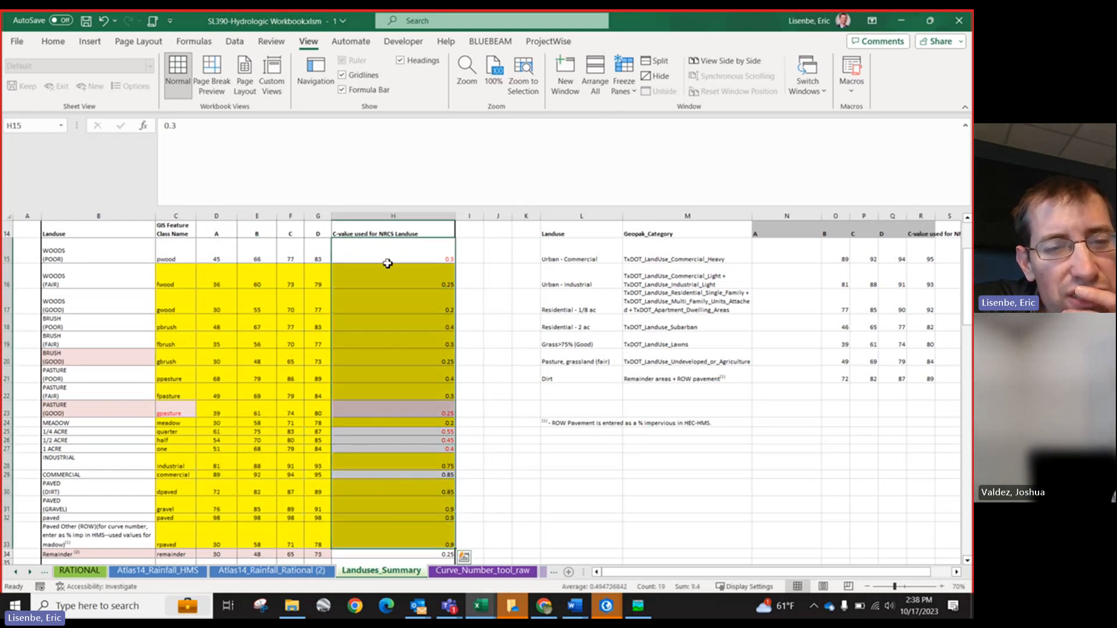
drag(215, 253, 319, 542)
click(219, 225)
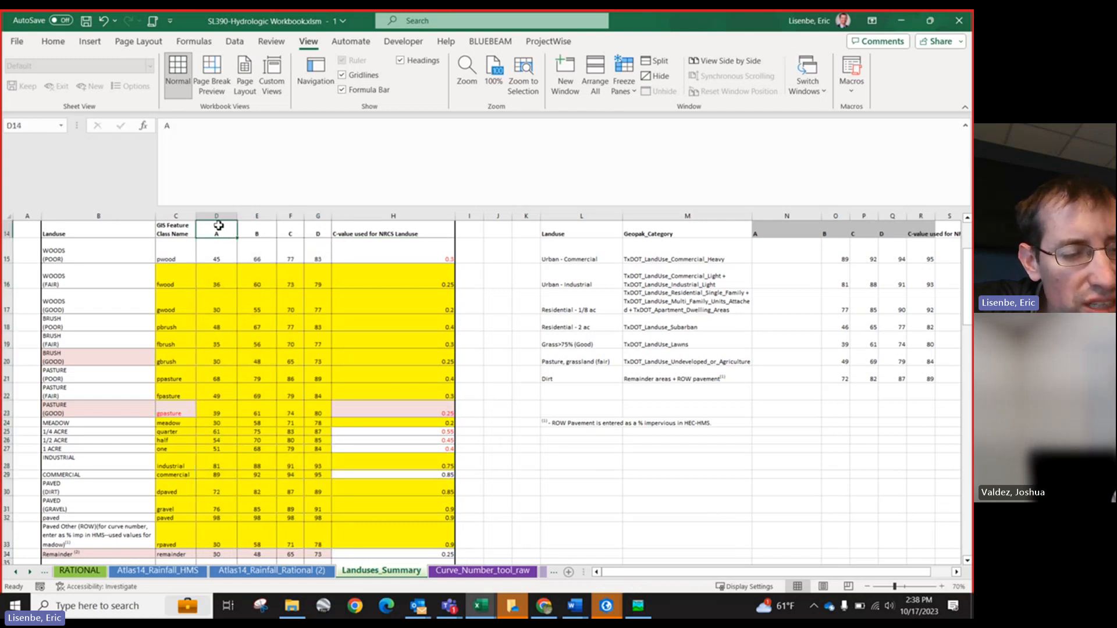
scroll(239, 337, down, 1)
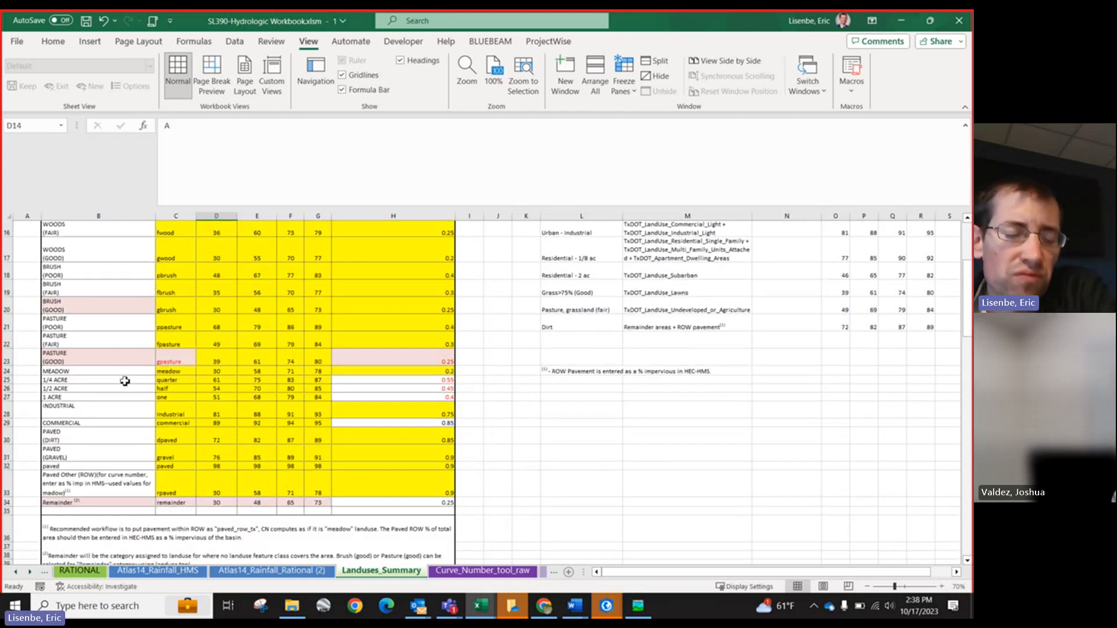
click(162, 483)
scroll(140, 424, up, 1)
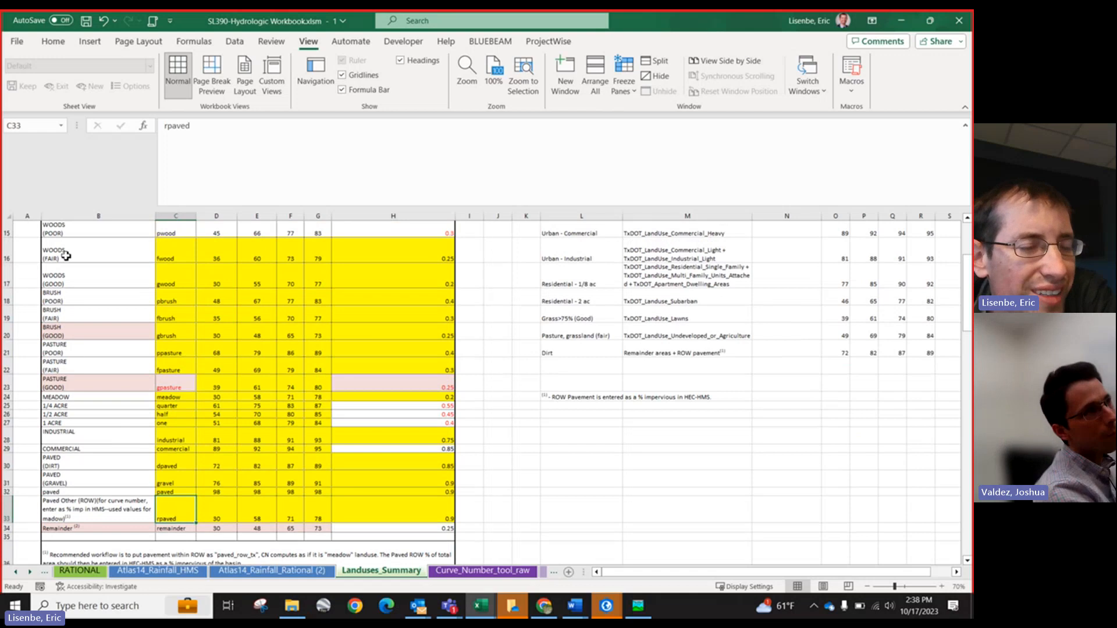
scroll(79, 342, up, 1)
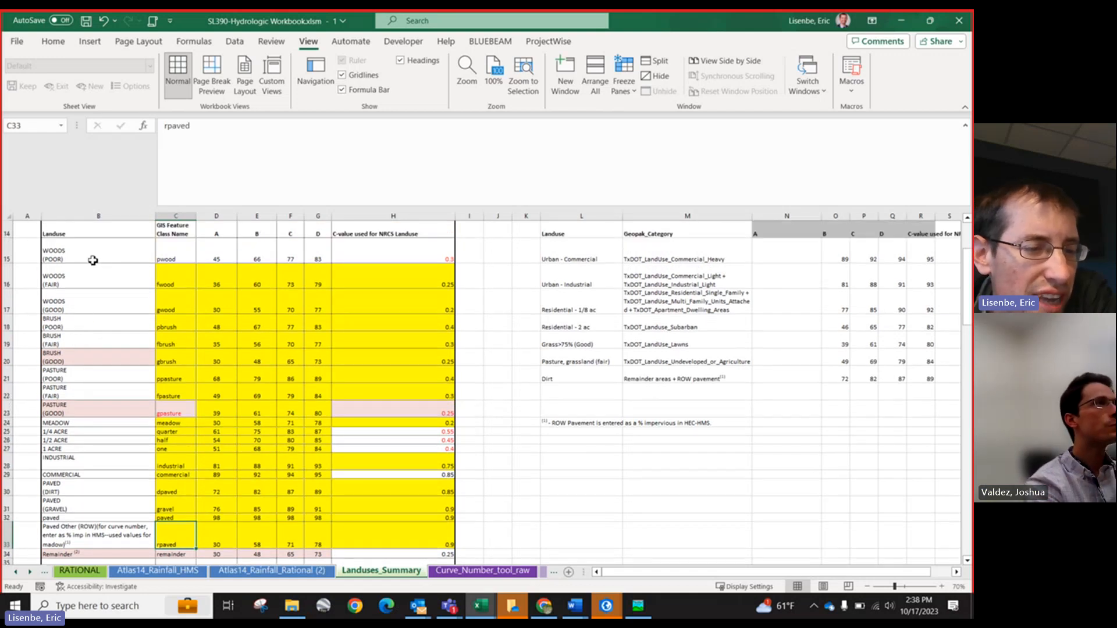
drag(93, 260, 170, 390)
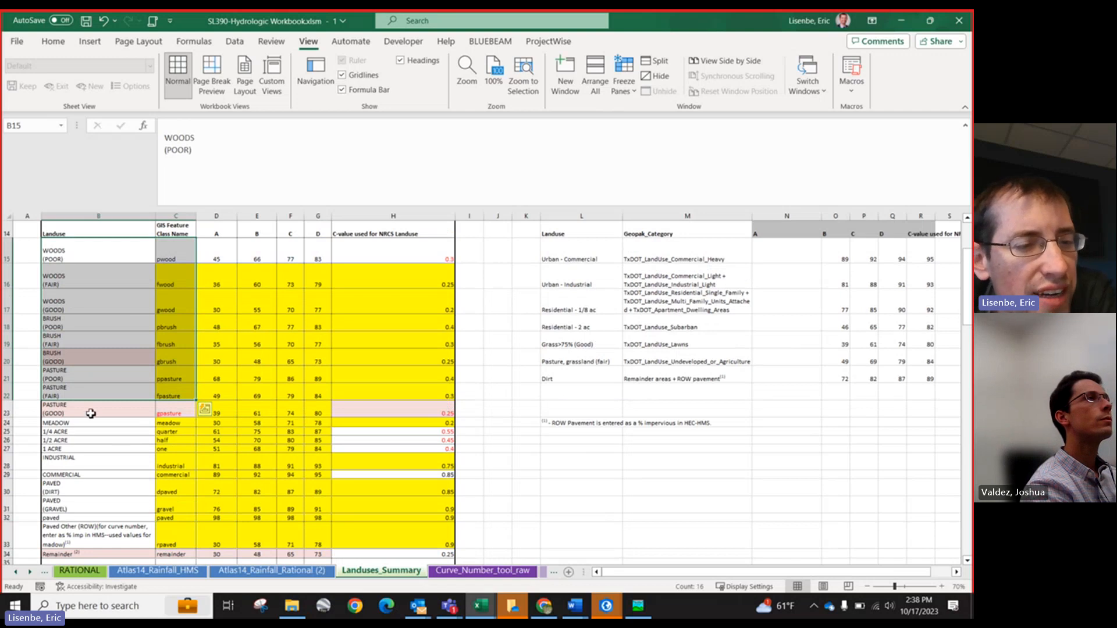
scroll(91, 414, down, 1)
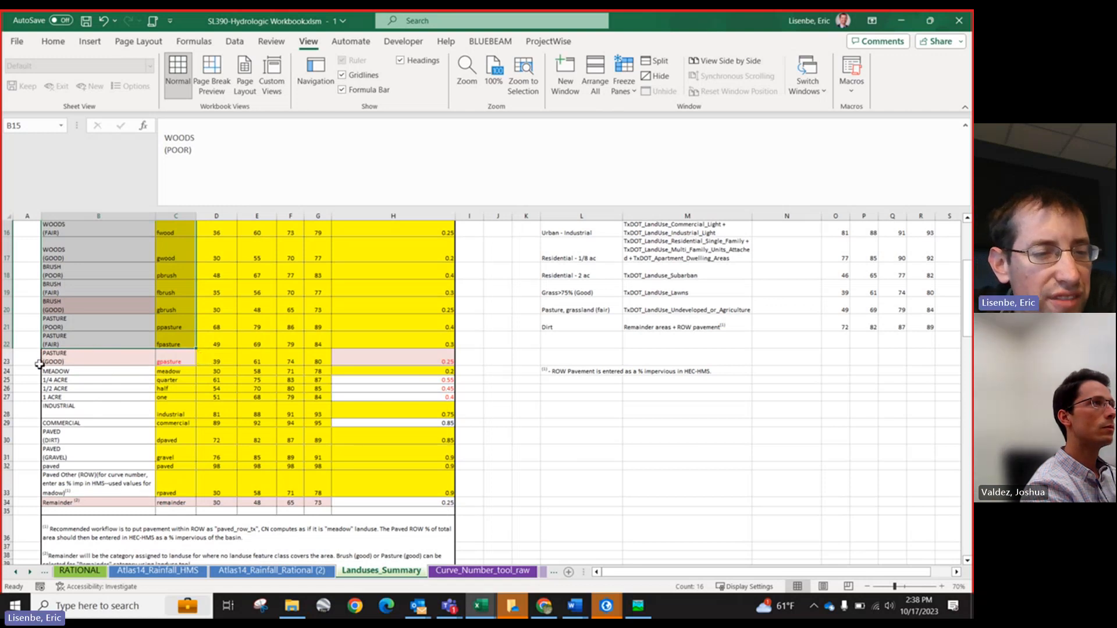
Step: Apply a light theme fill colour to the BRUSH (GOOD) row of the table
drag(87, 363, 451, 363)
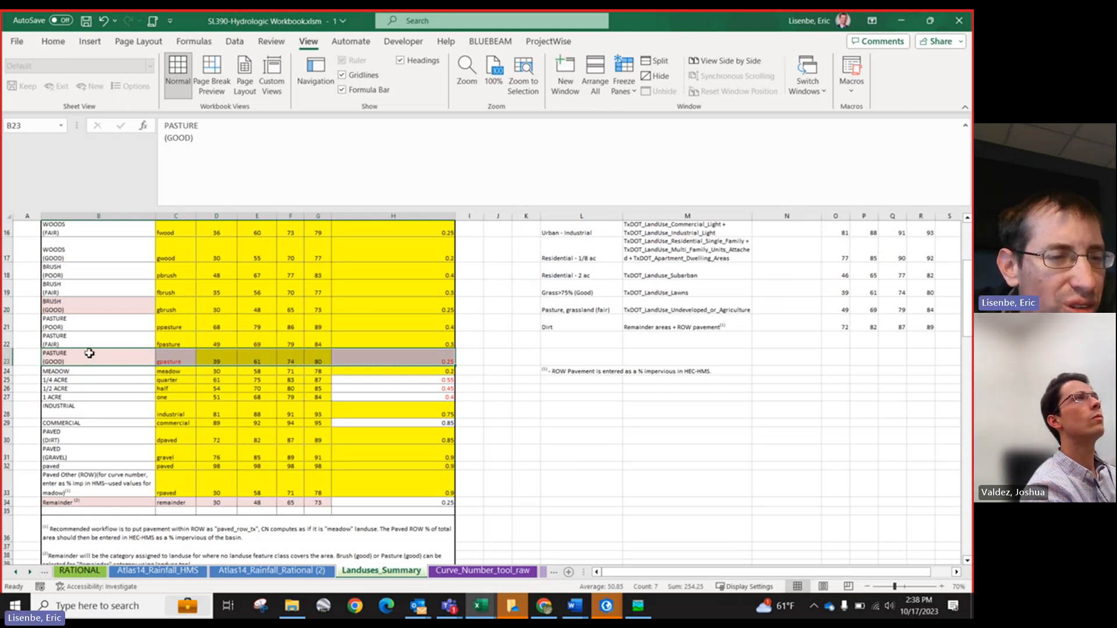
drag(82, 308, 356, 310)
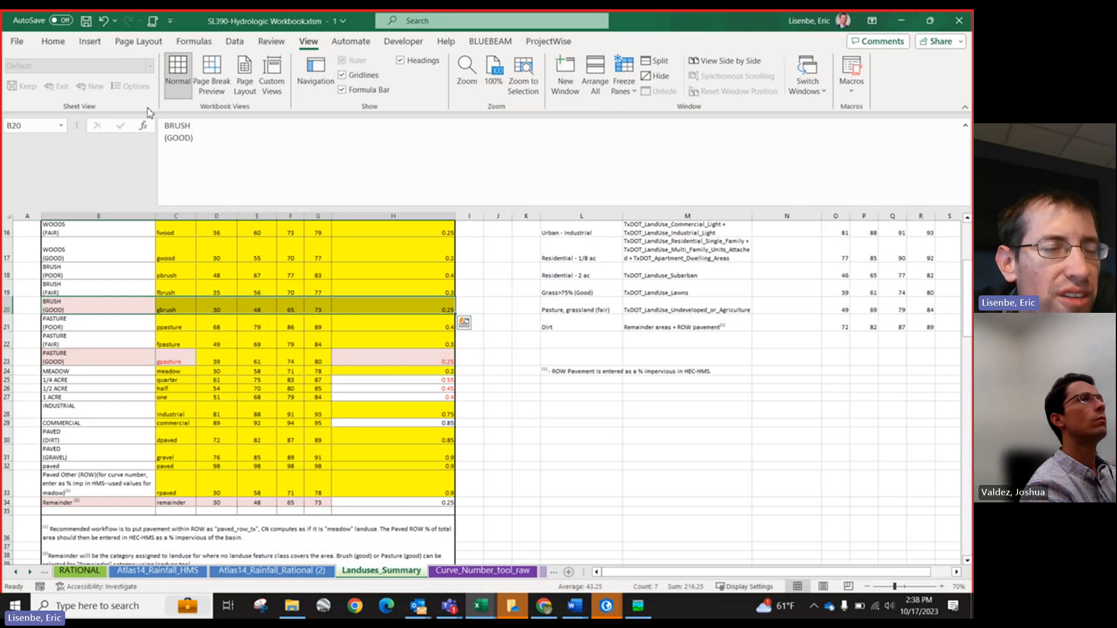
click(53, 43)
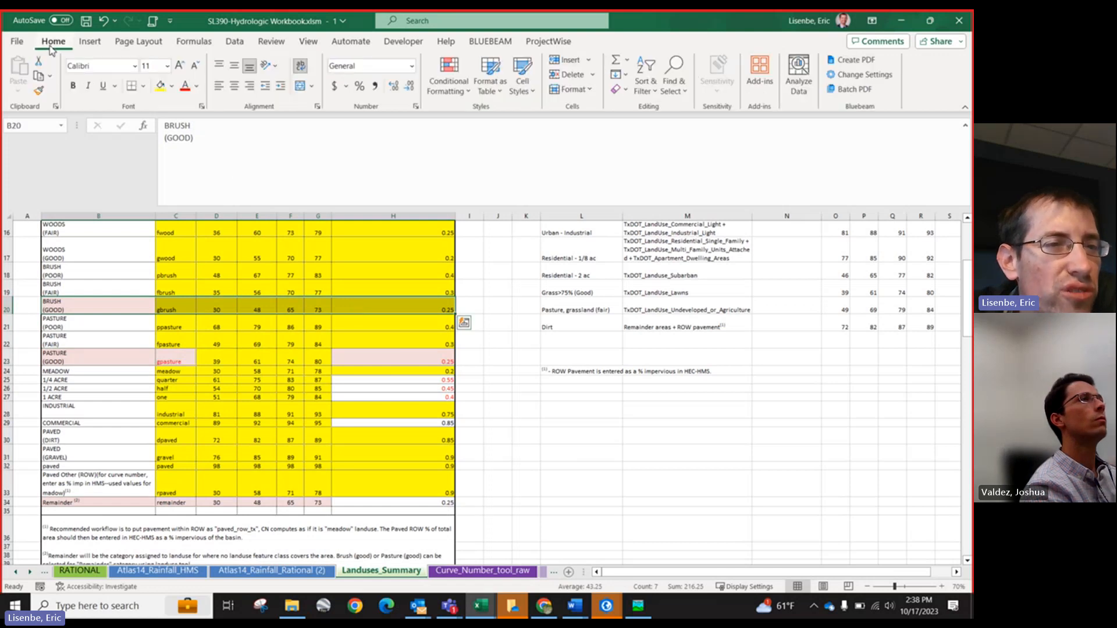
click(172, 86)
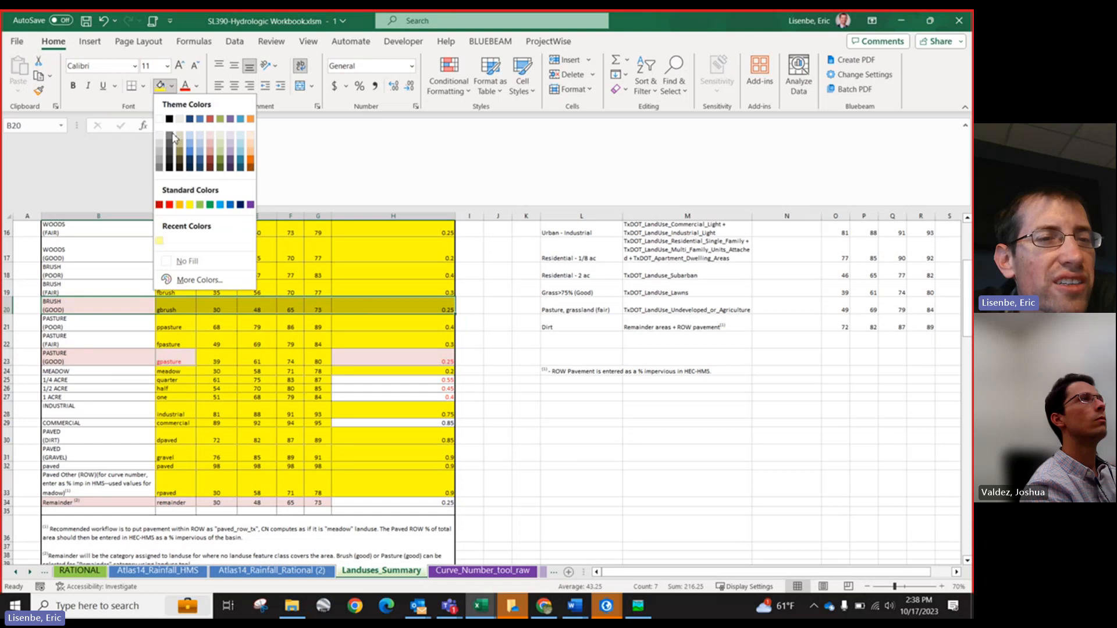
click(210, 140)
Step: Apply the same fill colour to the PASTURE (GOOD) row of the table
drag(119, 350, 386, 355)
click(158, 88)
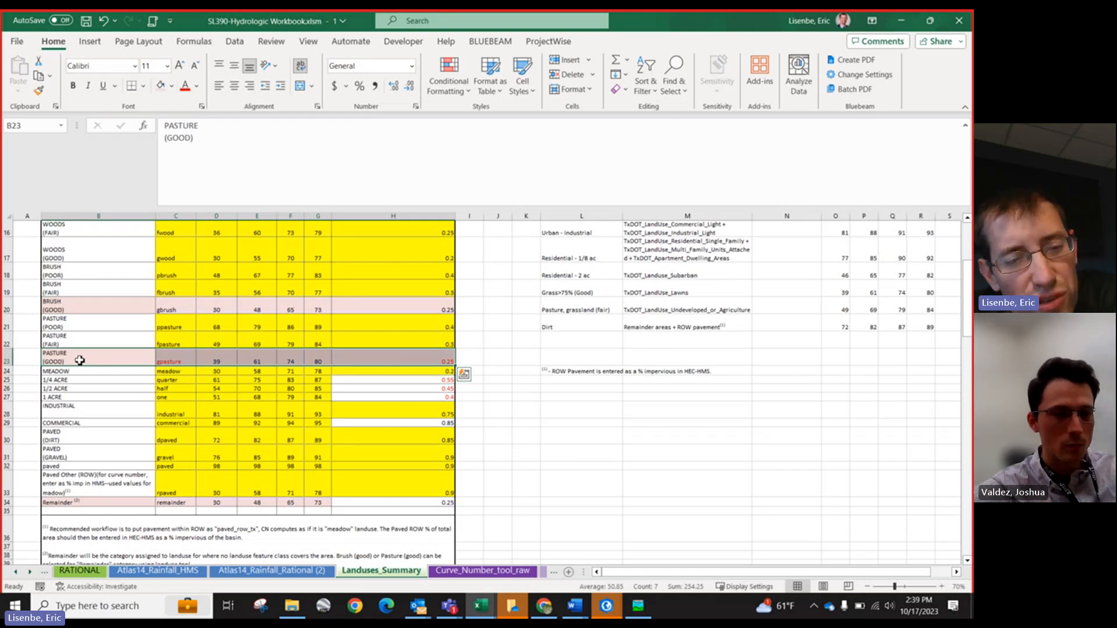
drag(80, 360, 385, 354)
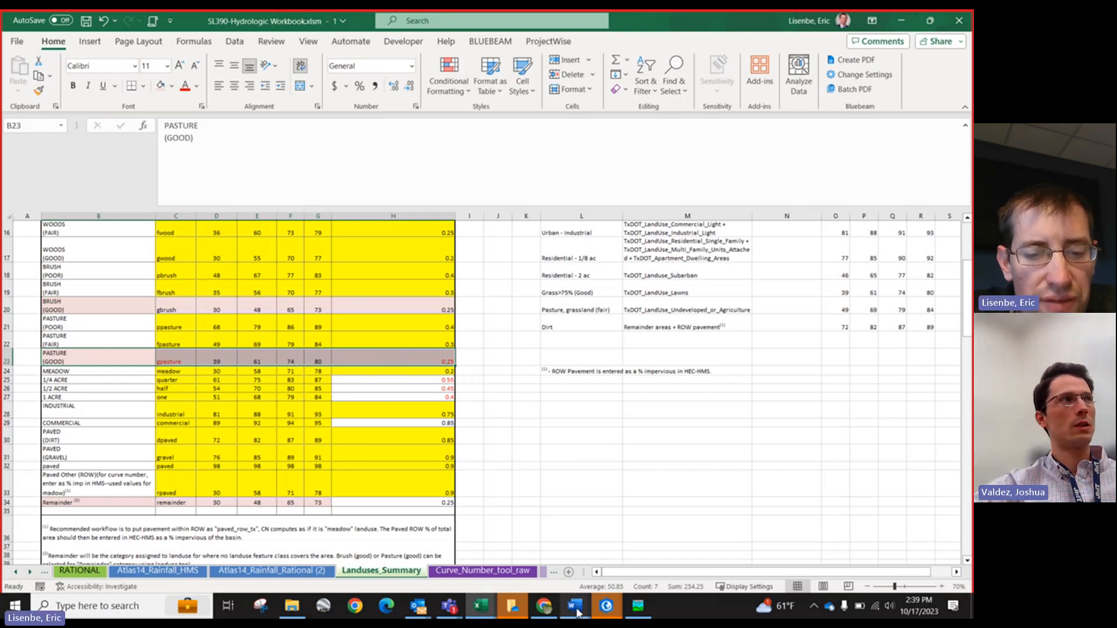
Step: Switch to the SL390_Landuses map and collapse the Landuses_Dissolve and TxDOT DesignSeed layer groups
mouse_move(577, 612)
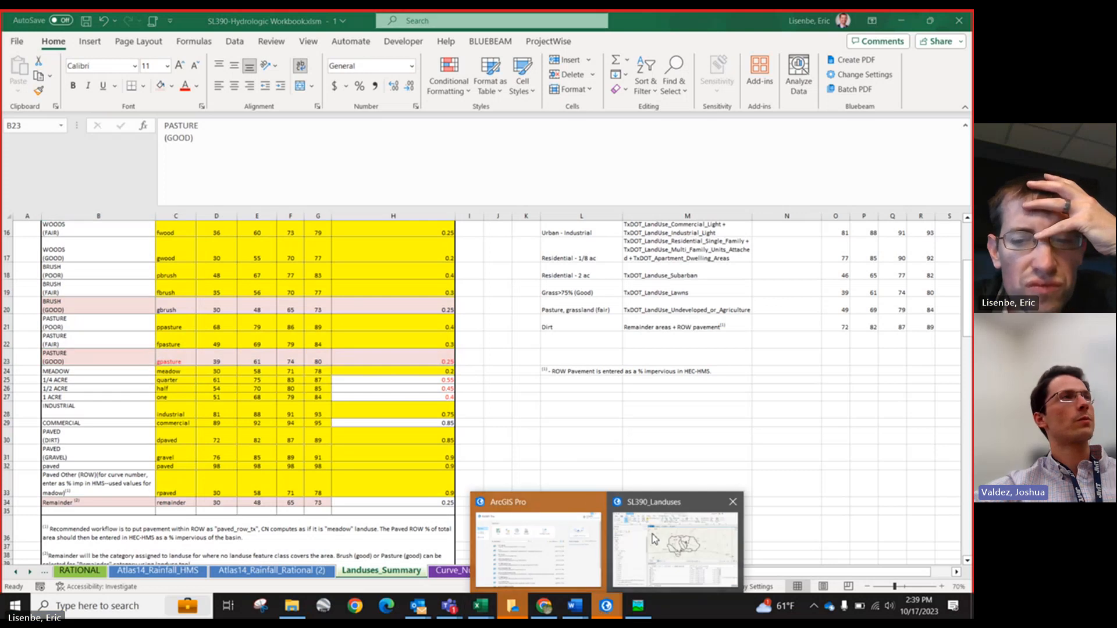
click(646, 544)
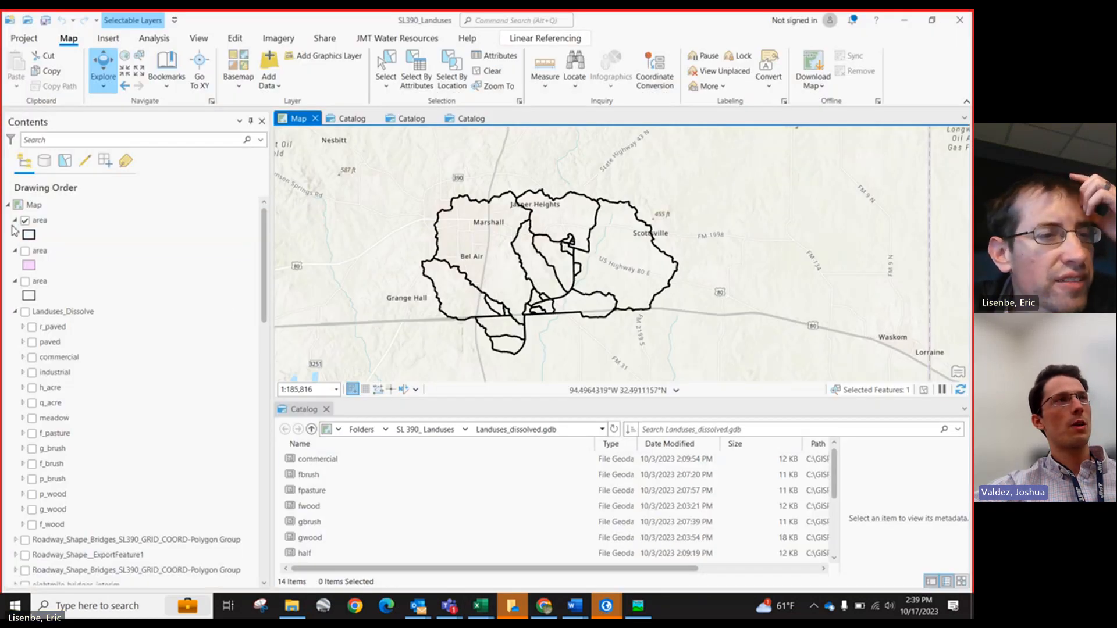
click(16, 312)
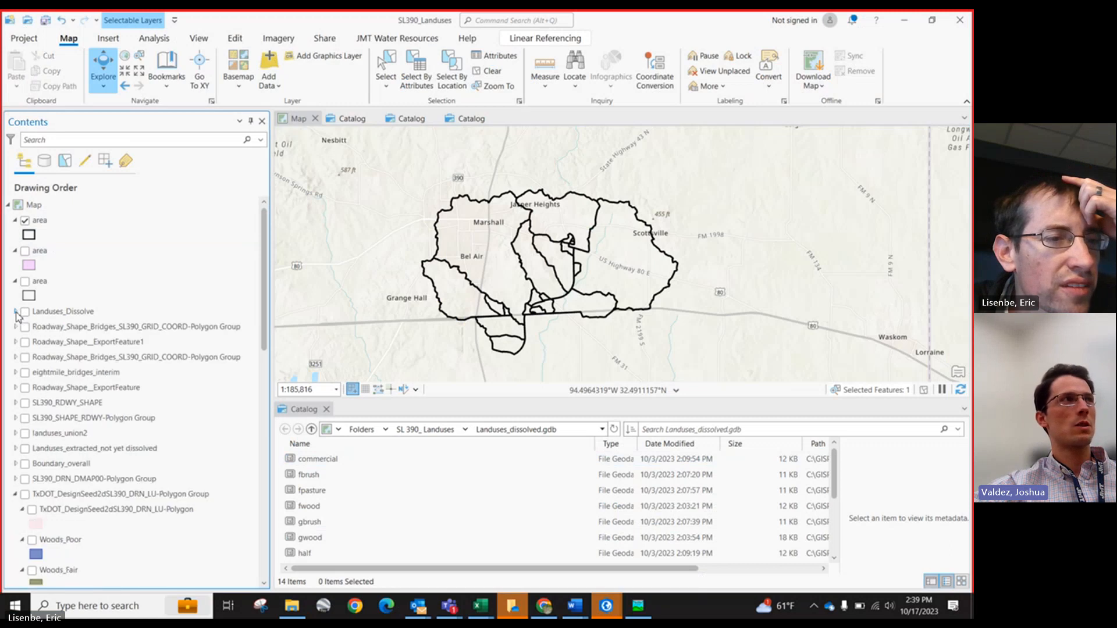
click(16, 494)
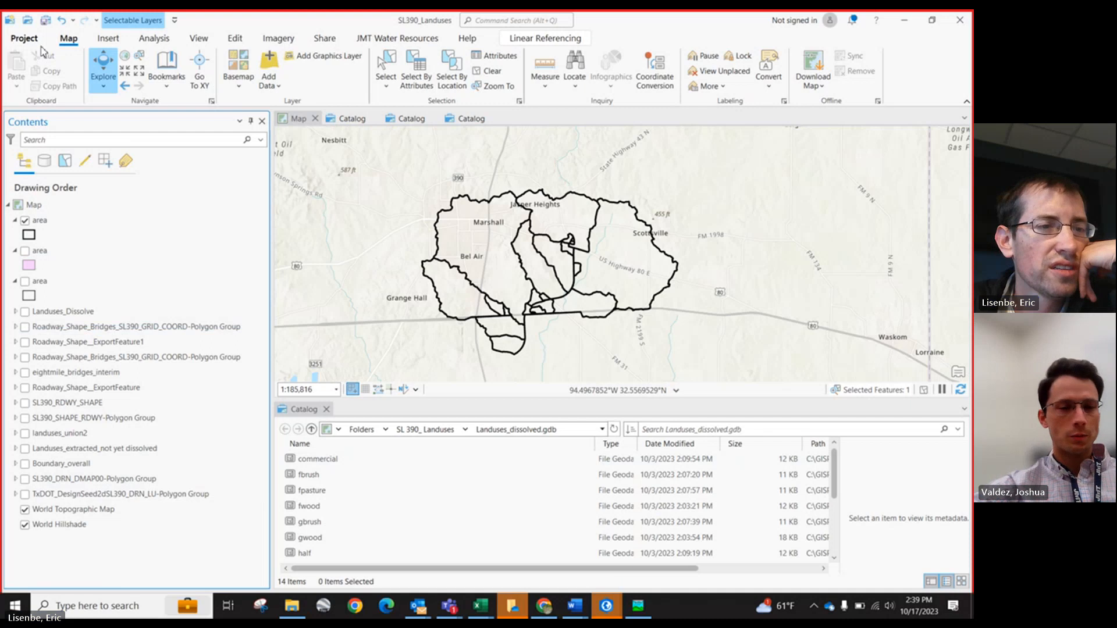
Step: Start a new Map project and open the browser for its location
click(23, 41)
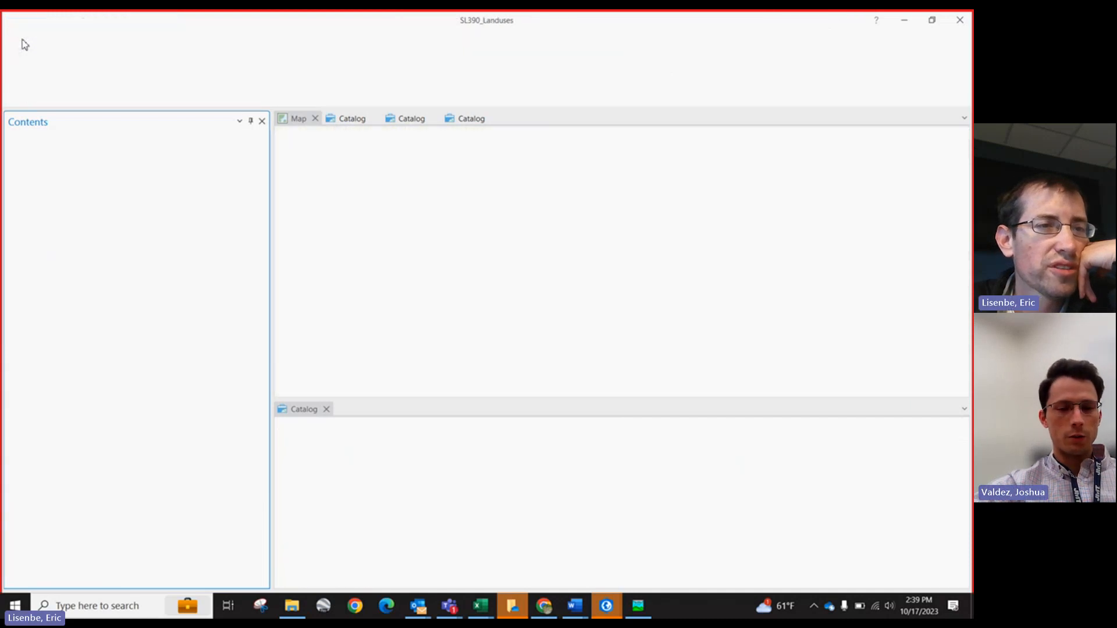
click(281, 153)
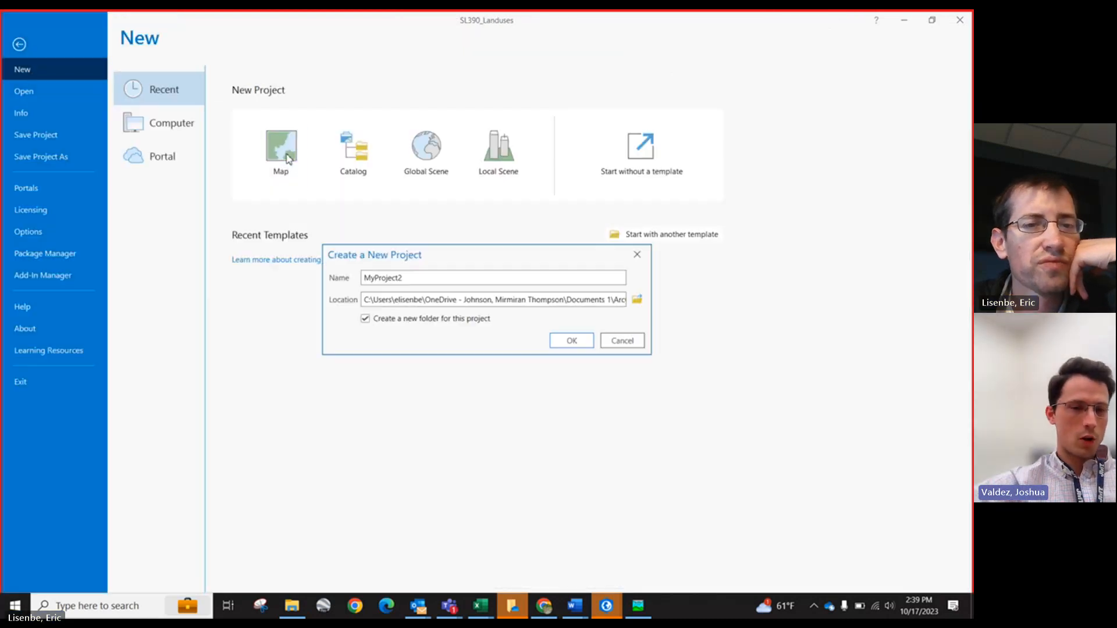
double_click(431, 282)
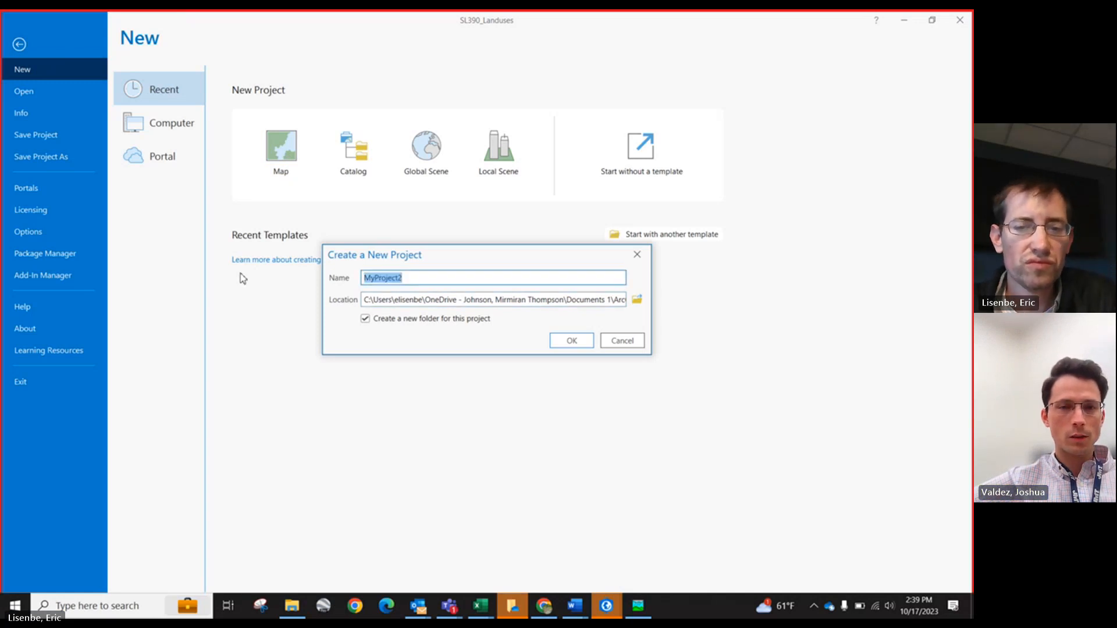
click(636, 301)
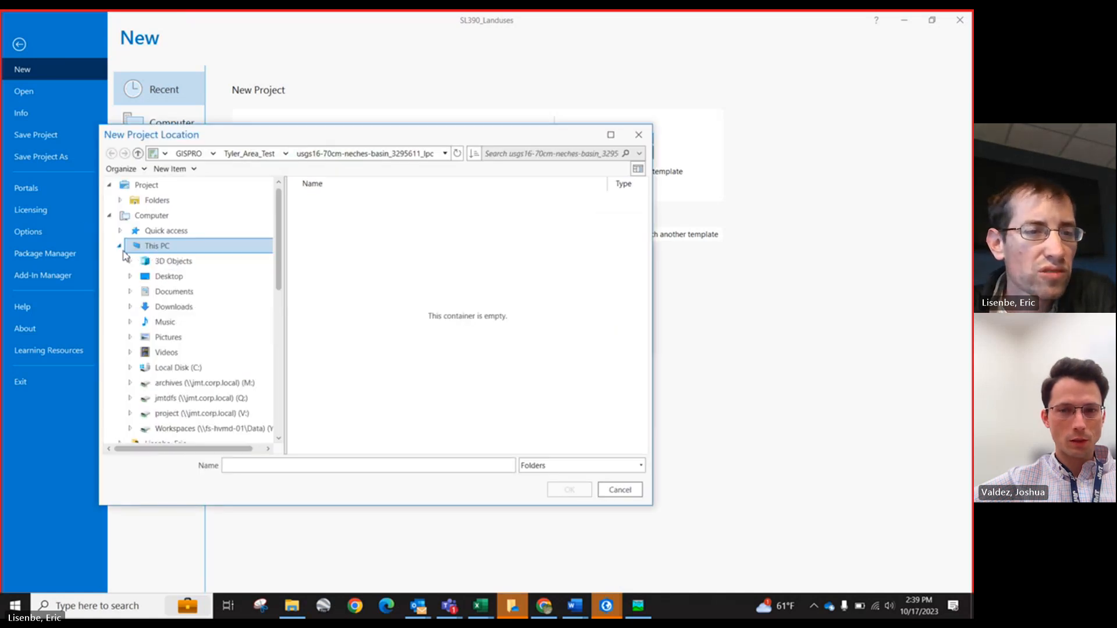
Step: Browse the Local Disk (C:) folders, opening HEC-RAS, for a project location
click(175, 368)
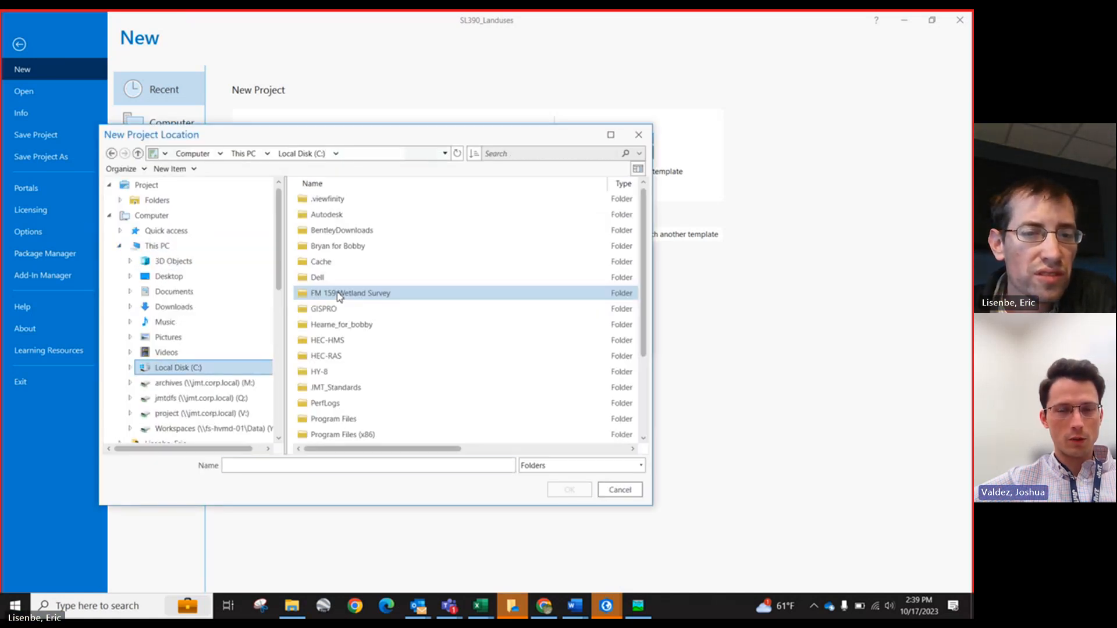
click(340, 295)
scroll(349, 364, down, 2)
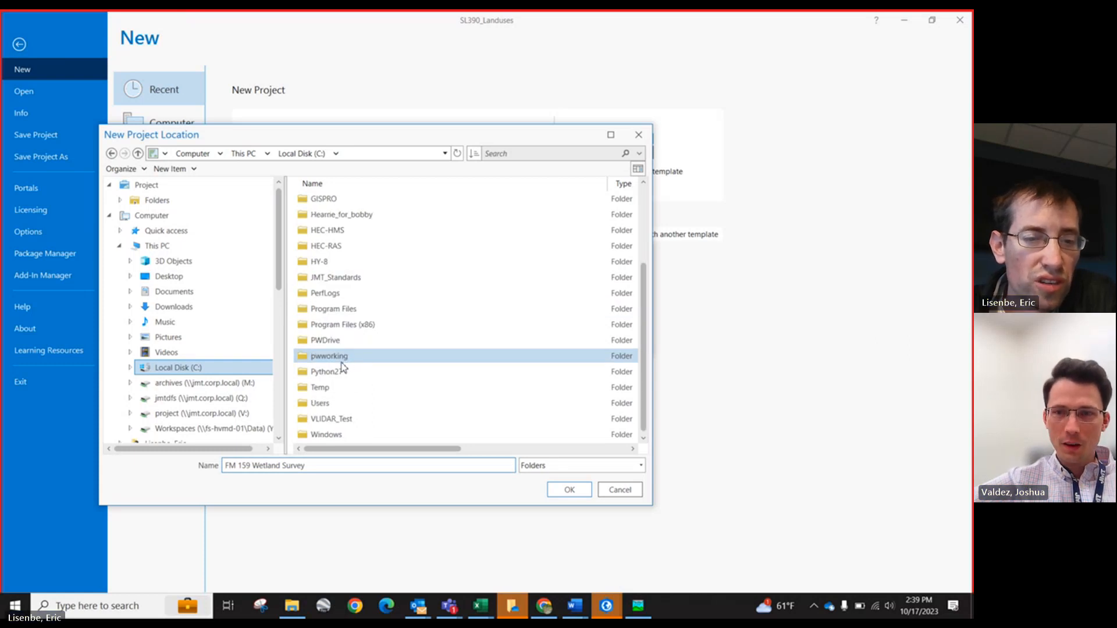
scroll(333, 422, up, 2)
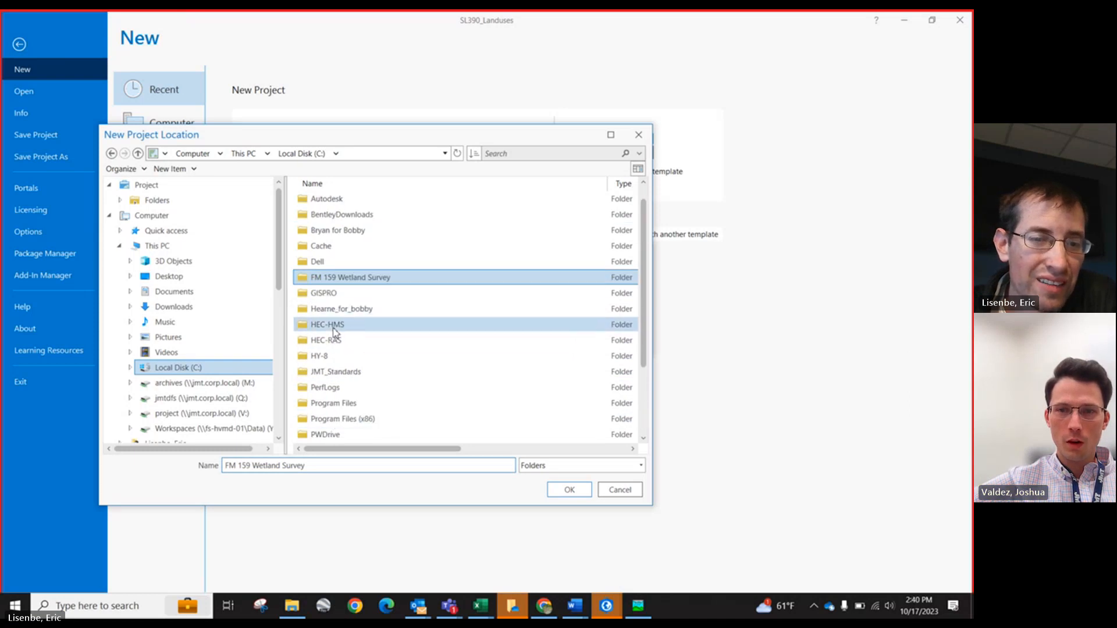
click(333, 325)
scroll(368, 393, down, 1)
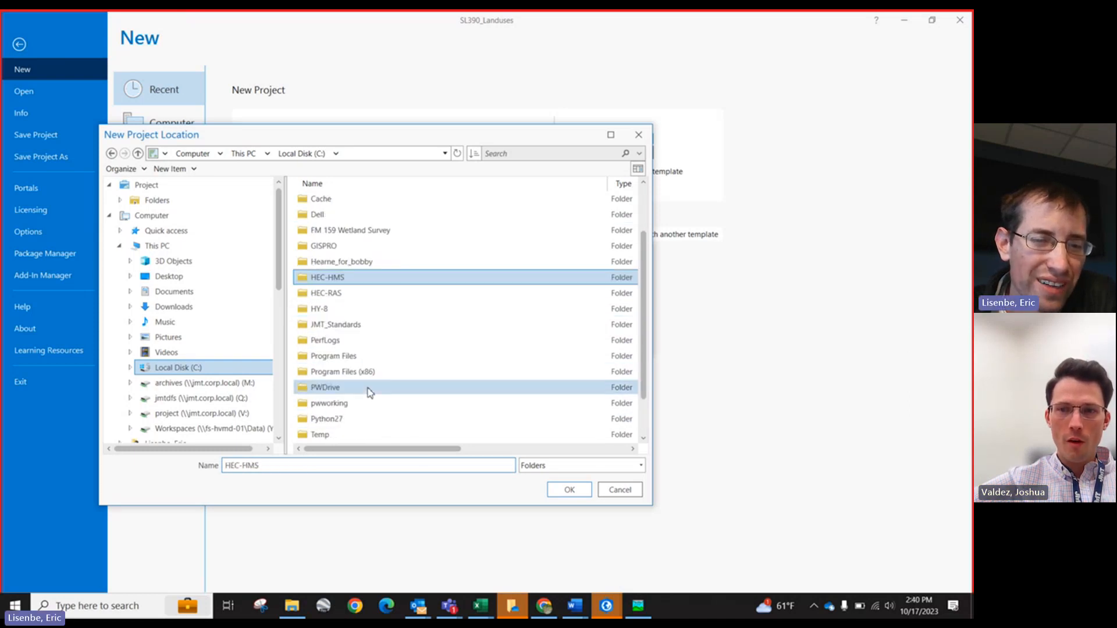
scroll(361, 387, down, 1)
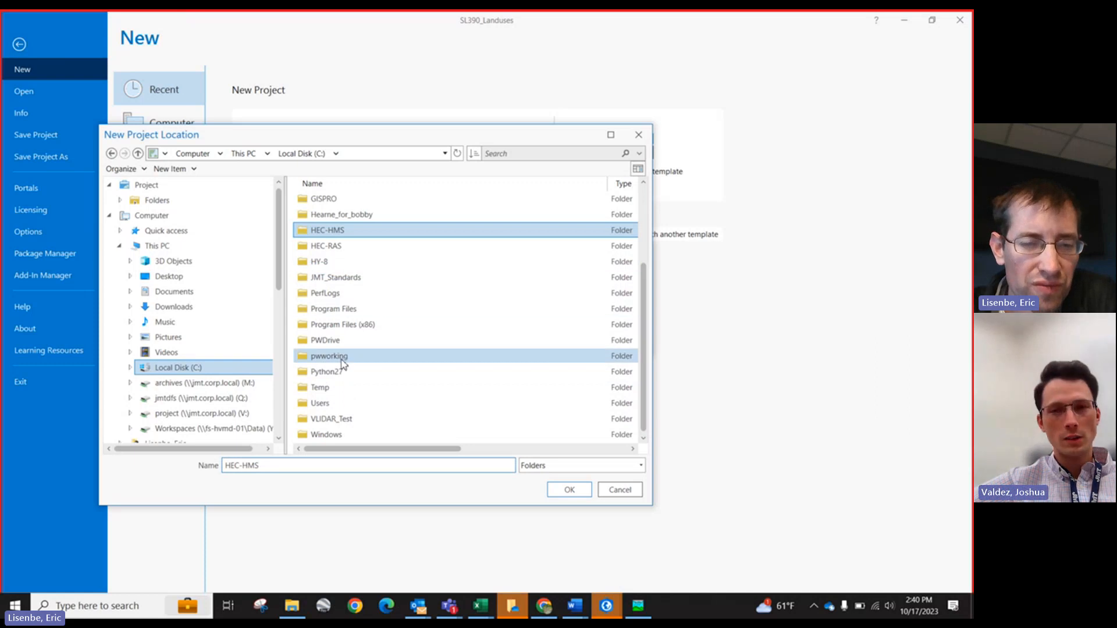
click(335, 246)
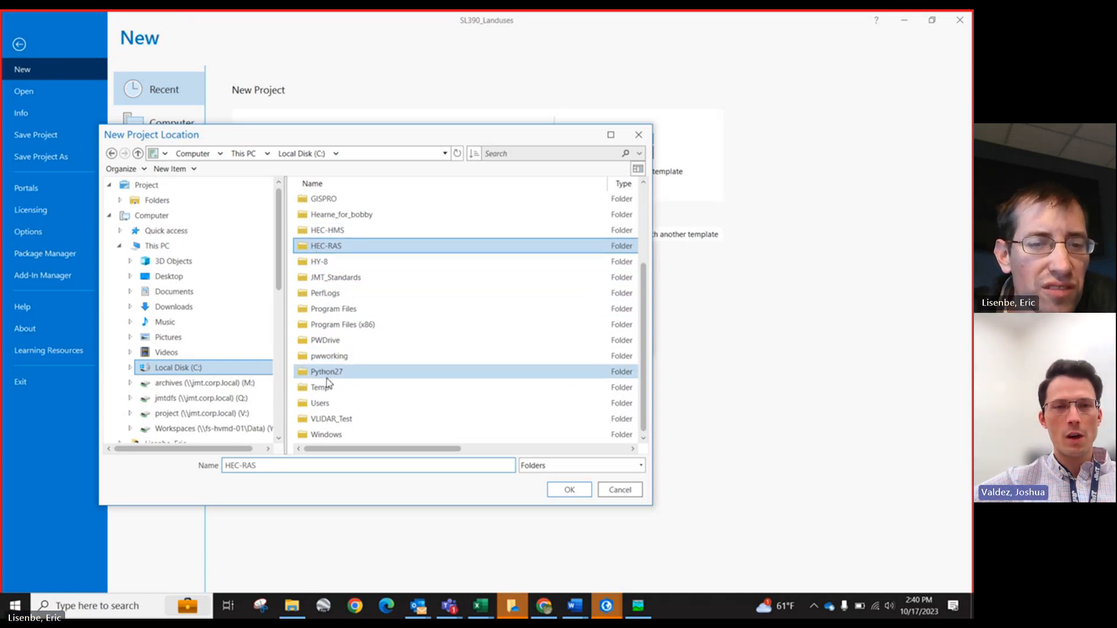
scroll(327, 384, up, 3)
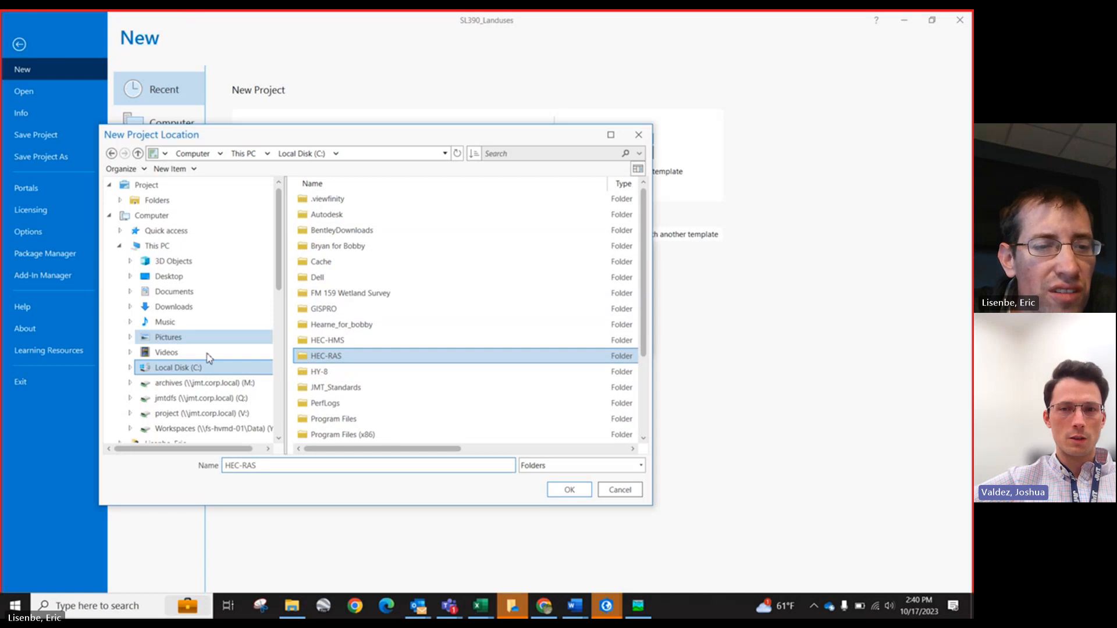
double_click(329, 356)
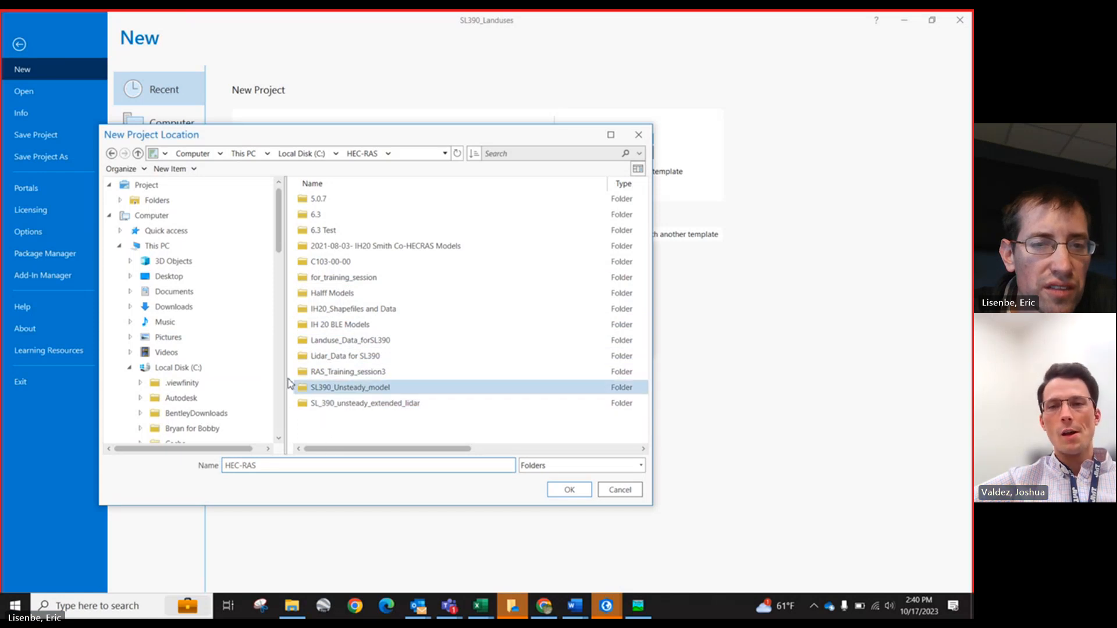
Step: Open GISPRO > SL 390_ Landuses and try to confirm it as the project location
click(181, 368)
click(323, 340)
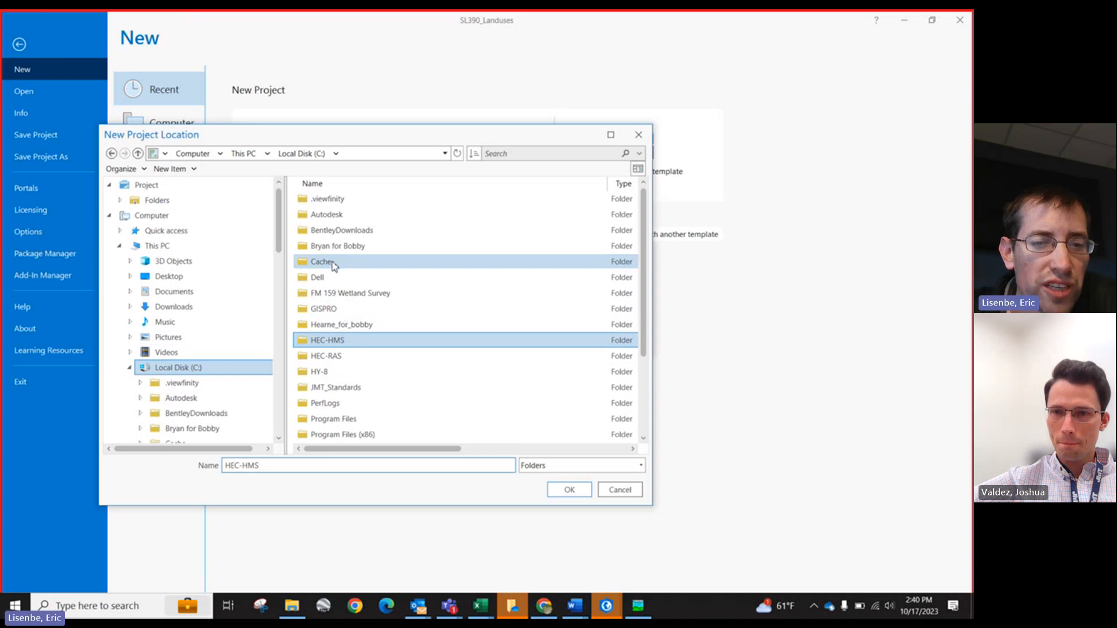
double_click(324, 309)
double_click(319, 325)
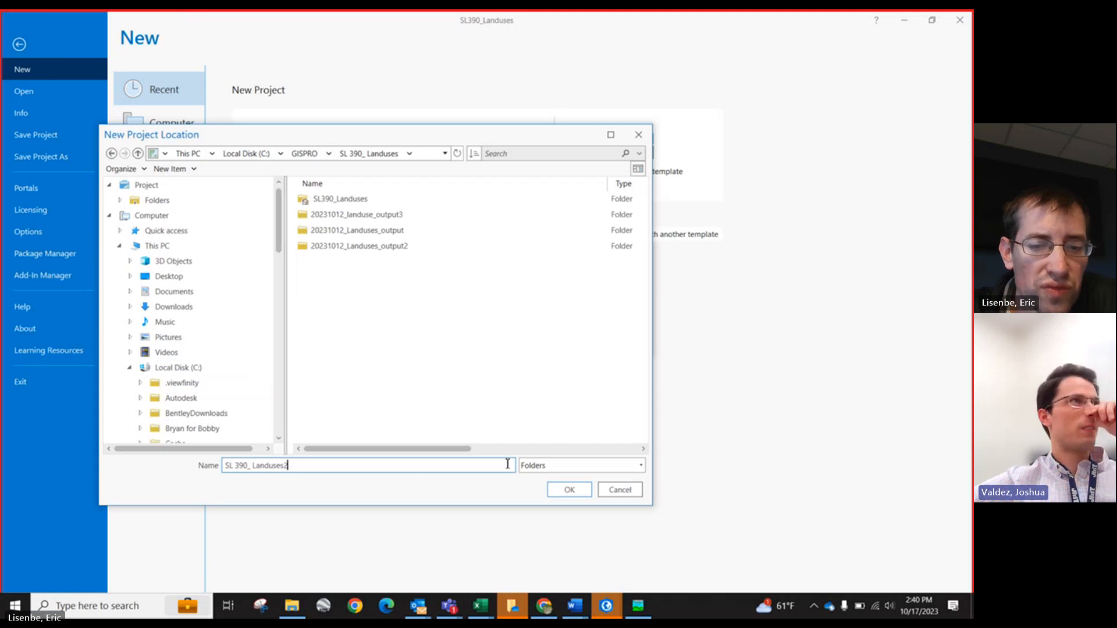
click(569, 490)
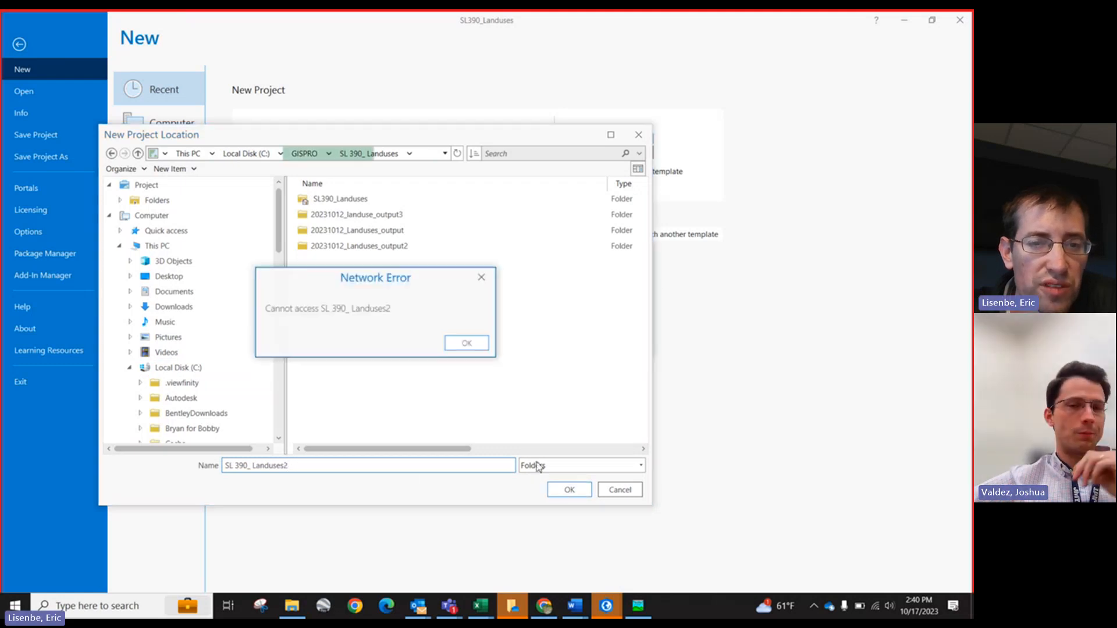
click(465, 343)
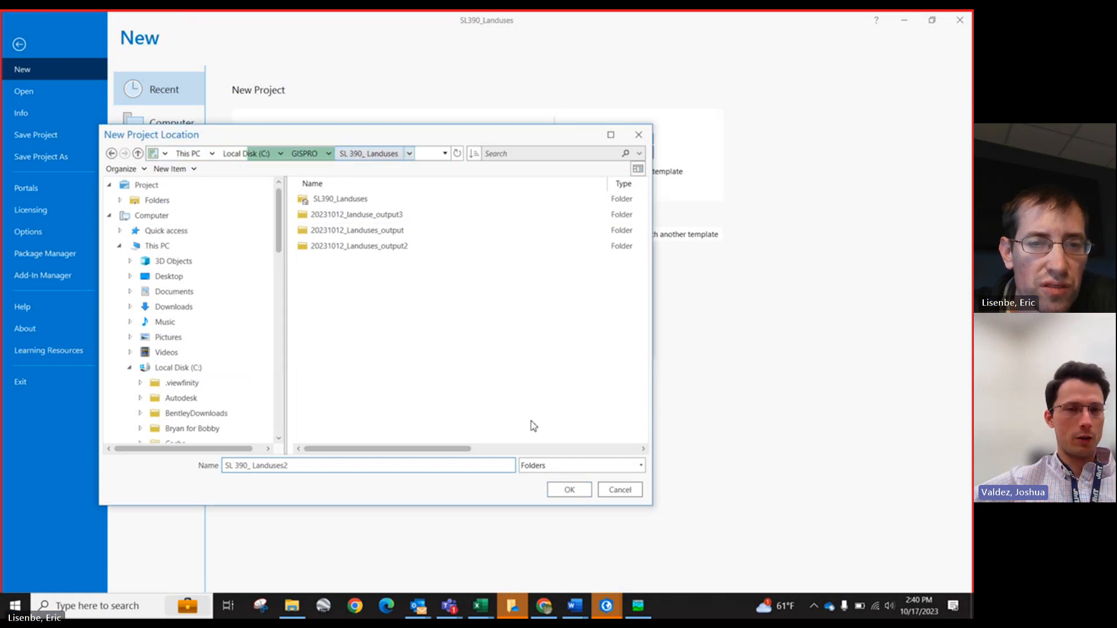
Step: Set the project location to the SL 390_ Landuses folder inside GISPRO
click(307, 153)
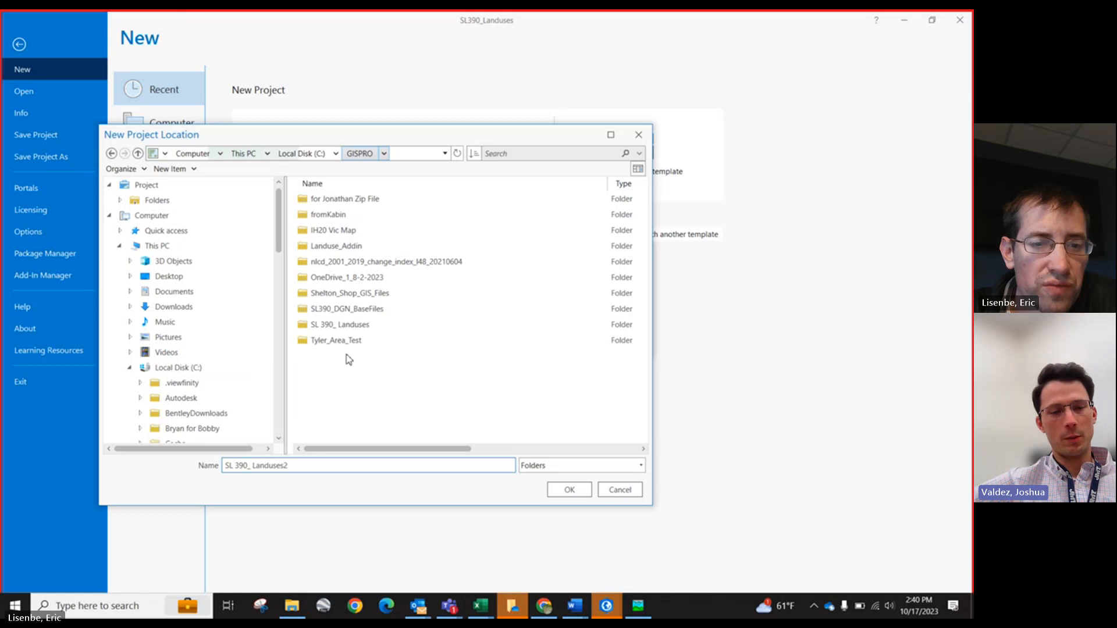
click(338, 324)
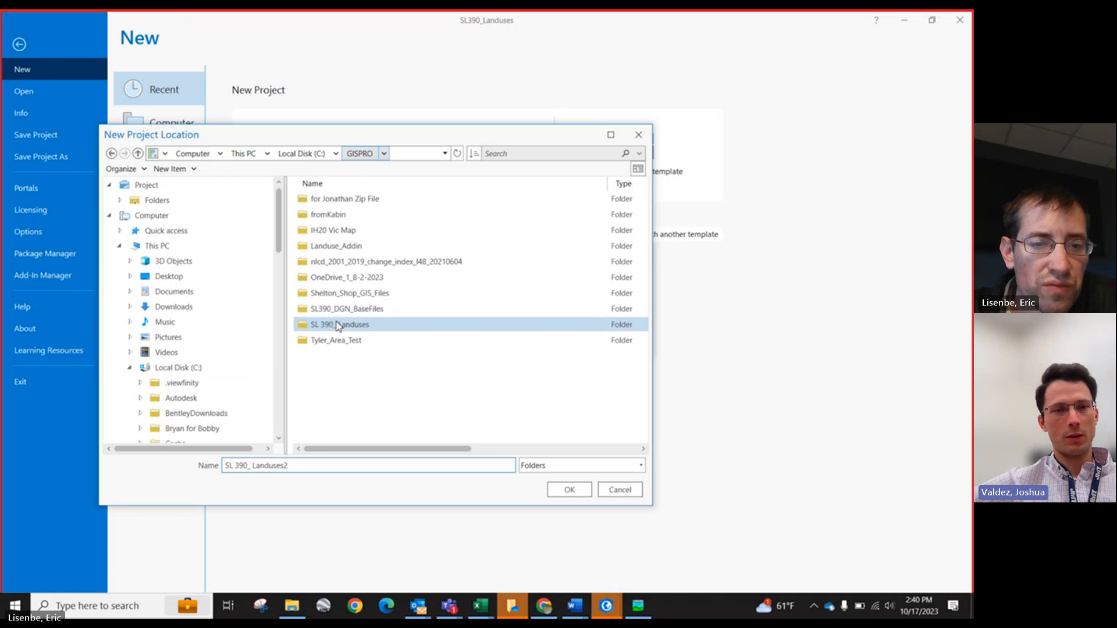
click(564, 492)
Step: Create the new project, saving changes to the SL390_Landuses project
click(573, 341)
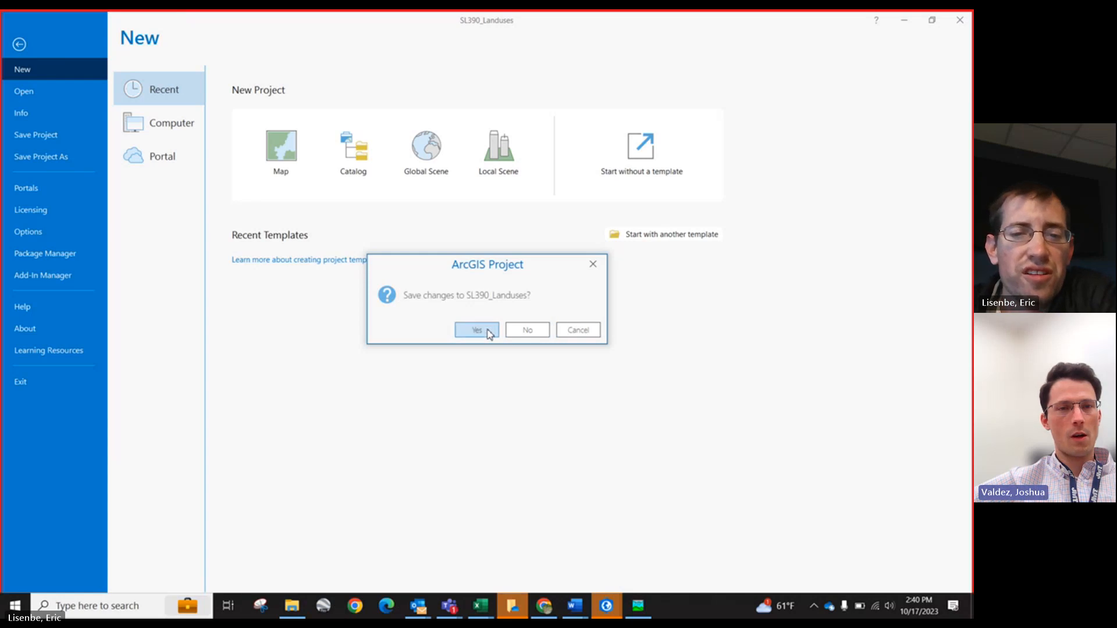
click(488, 330)
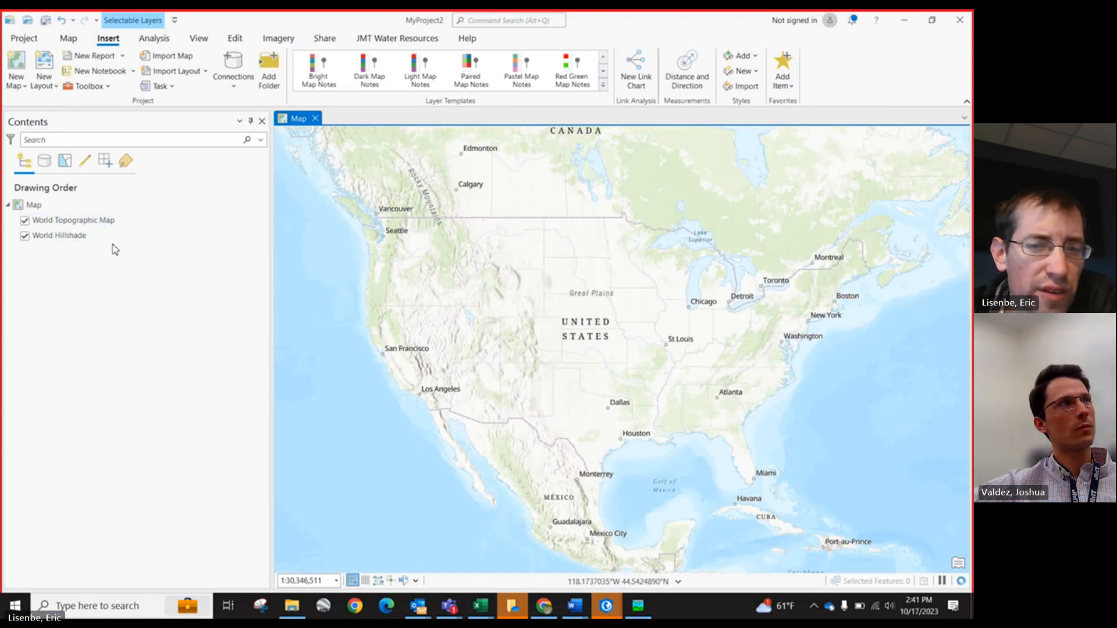
scroll(648, 451, up, 3)
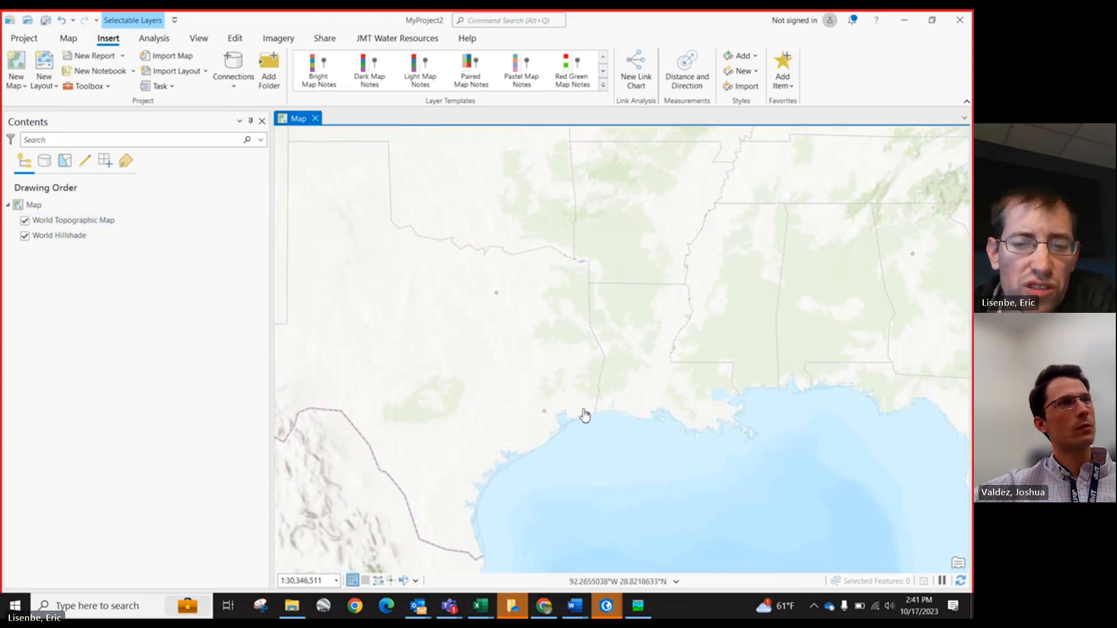
scroll(633, 452, up, 5)
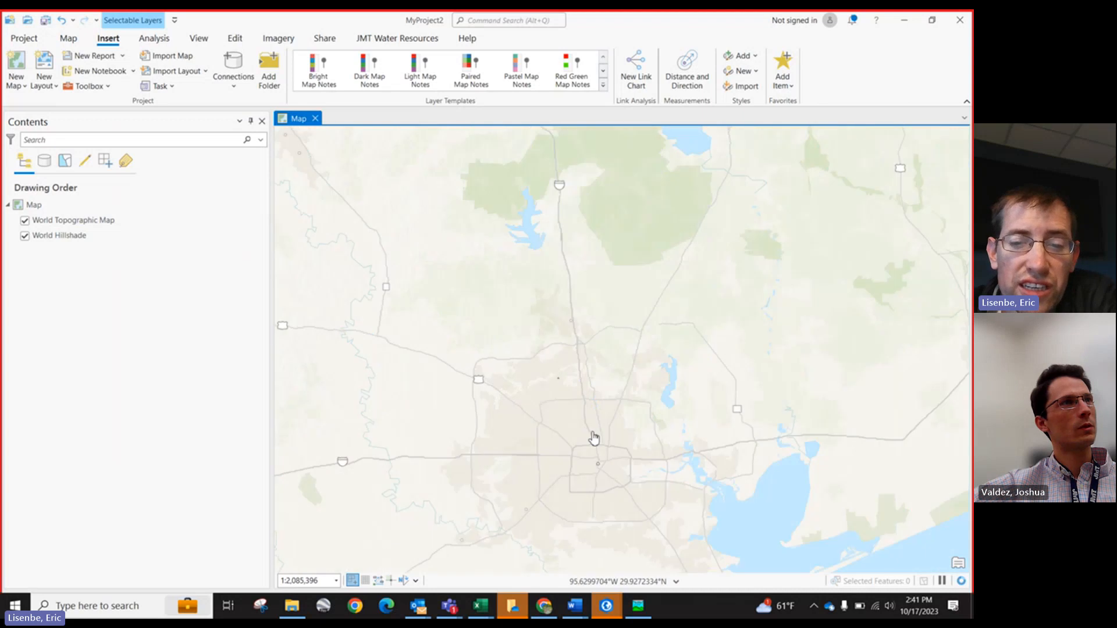
scroll(606, 432, up, 2)
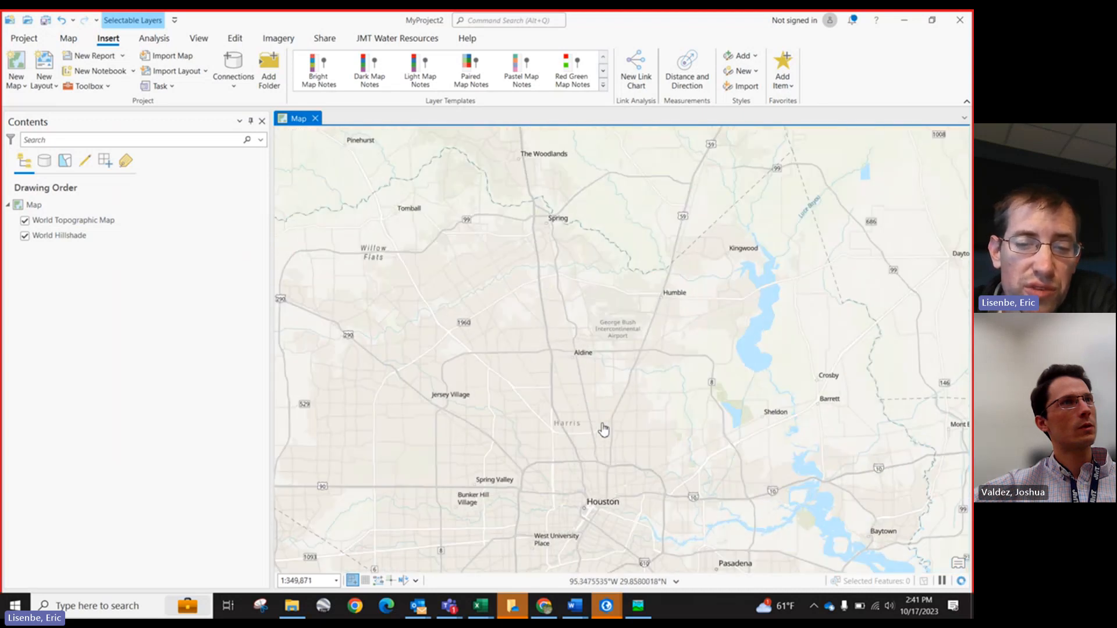
scroll(463, 406, down, 2)
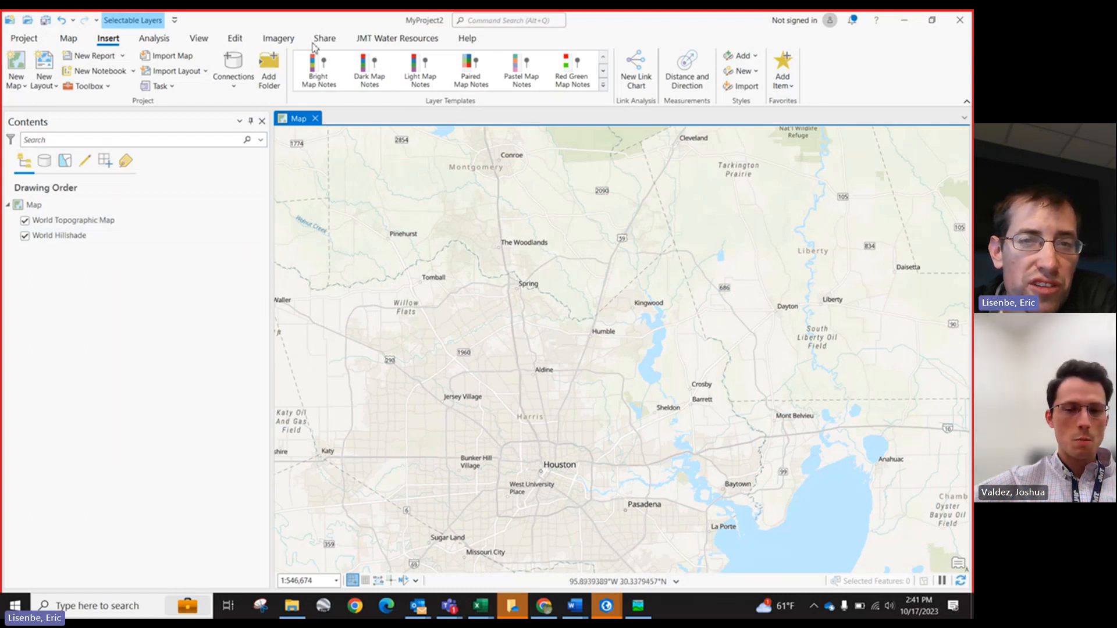
Step: Open a Catalog view and browse into the project's Folders
click(472, 21)
click(487, 55)
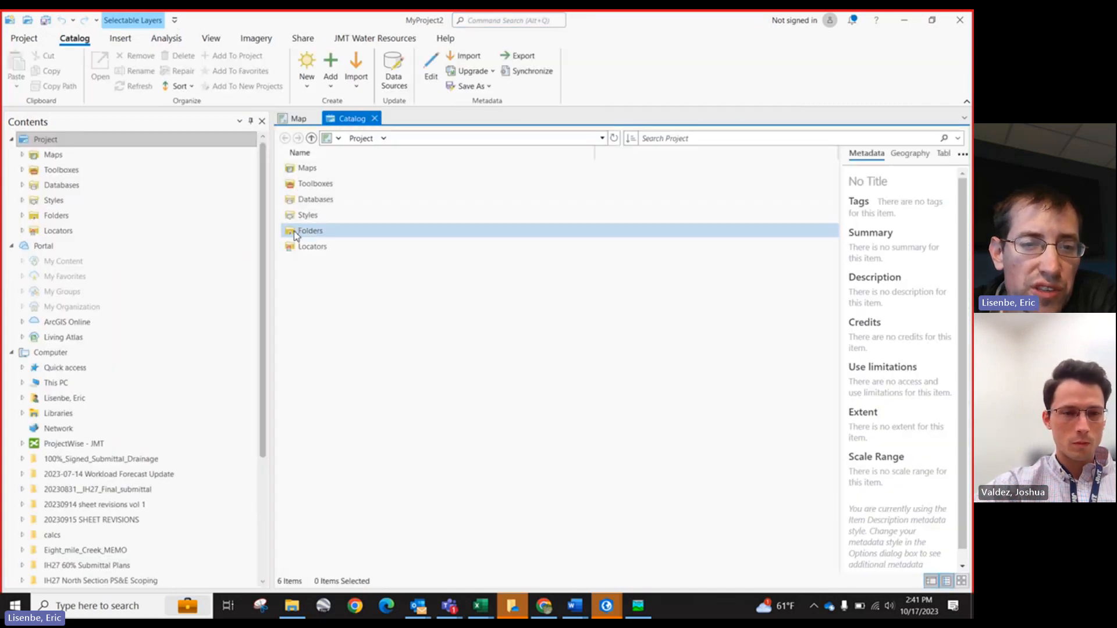
click(293, 234)
double_click(291, 234)
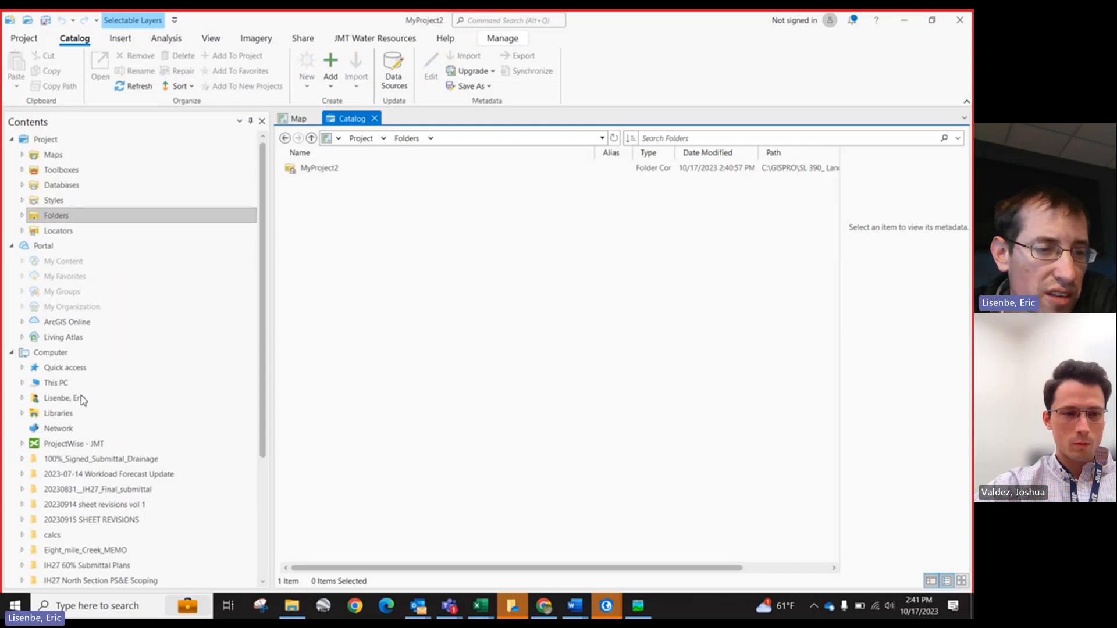
Step: Browse the catalog to the GISPRO > SL 390_ Landuses folder on Local Disk (C:)
scroll(82, 400, down, 1)
scroll(75, 322, up, 1)
scroll(82, 357, down, 5)
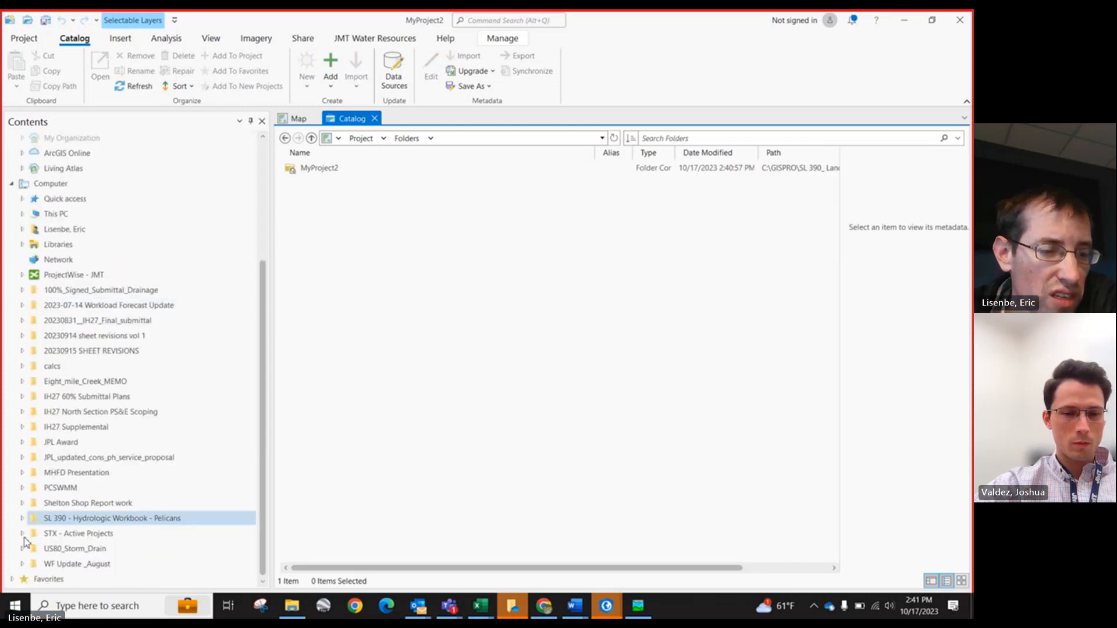
scroll(76, 325, up, 5)
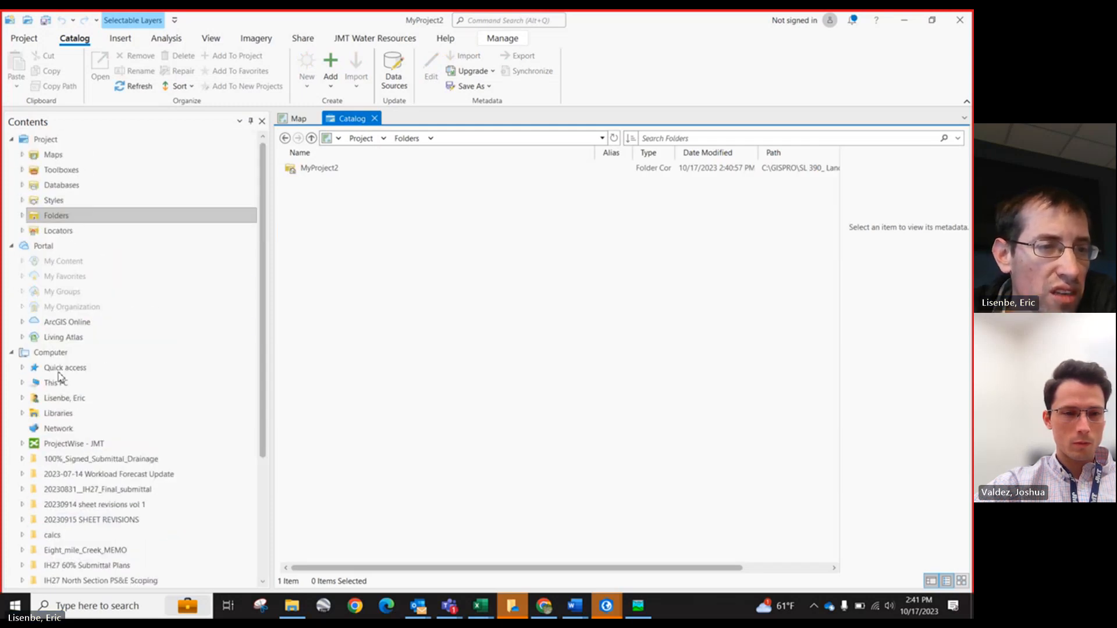
click(23, 216)
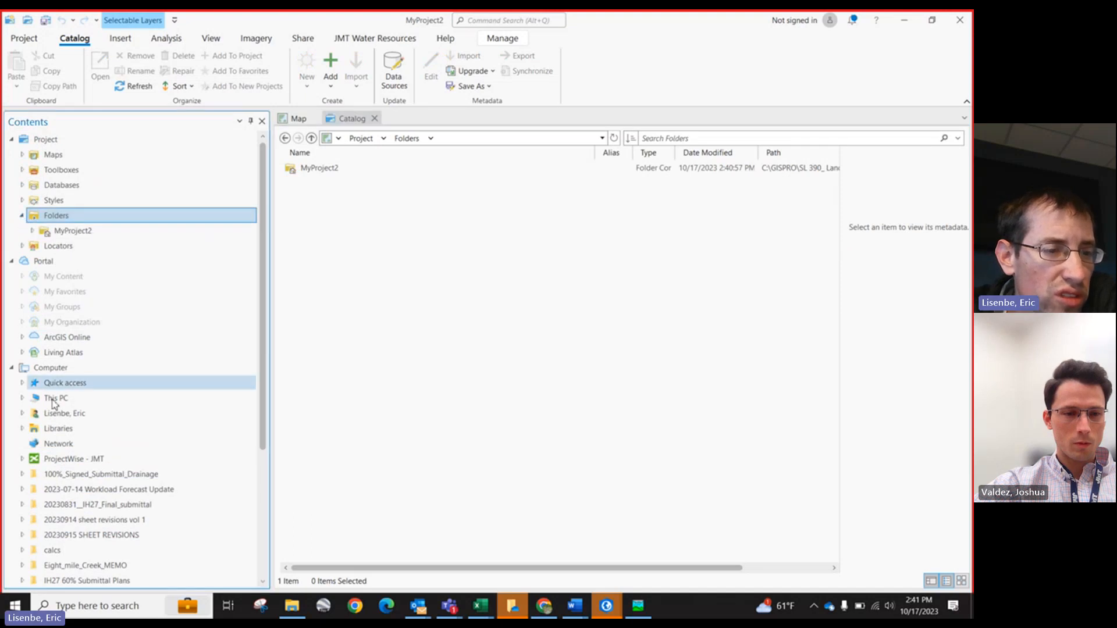
click(23, 398)
click(72, 520)
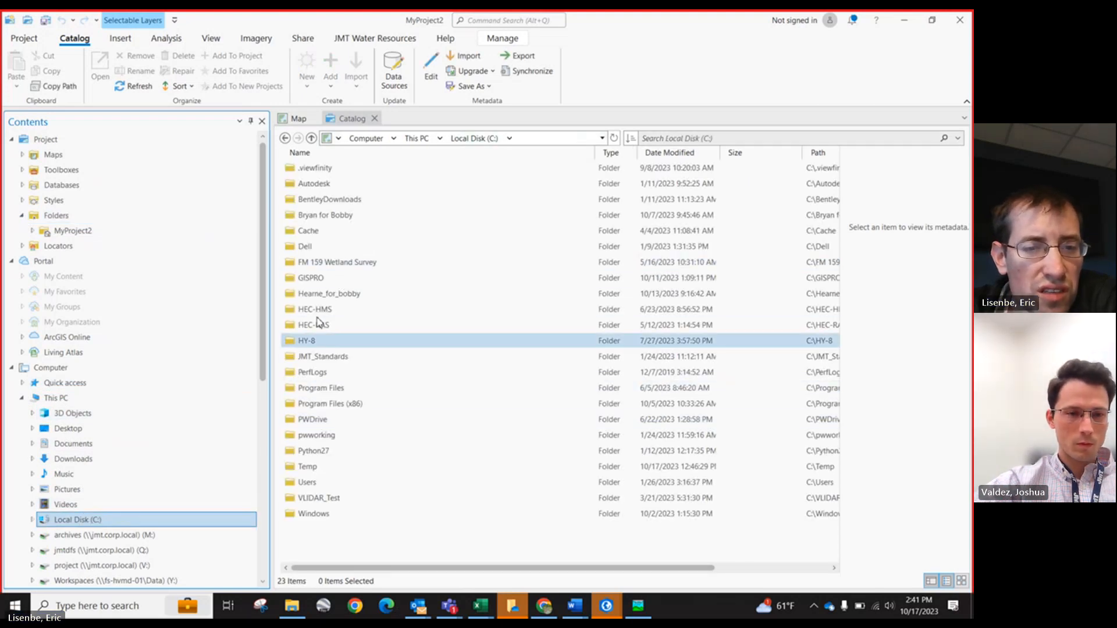
double_click(311, 278)
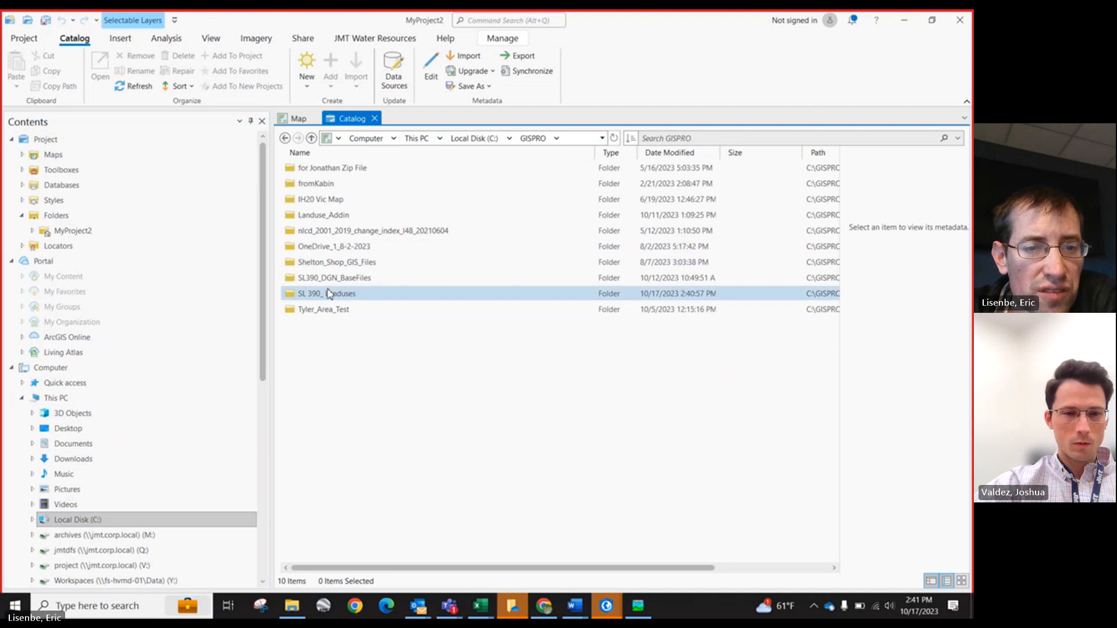
double_click(330, 294)
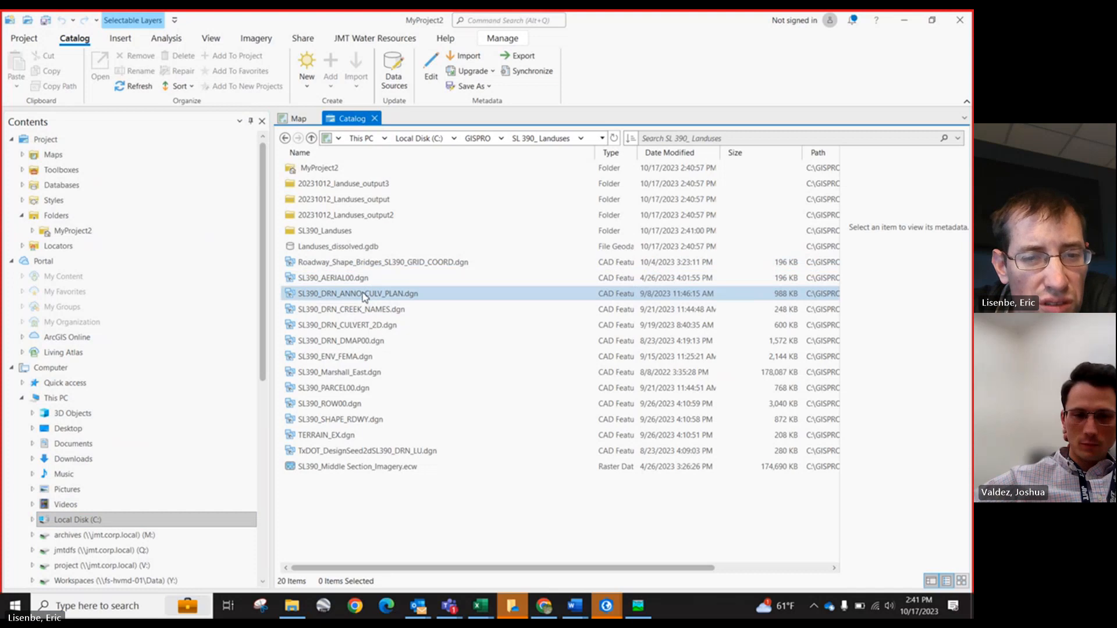
Step: Add TxDOT_DesignSeed2dSL390_DRN_LU.dgn to the map
click(379, 457)
right_click(379, 458)
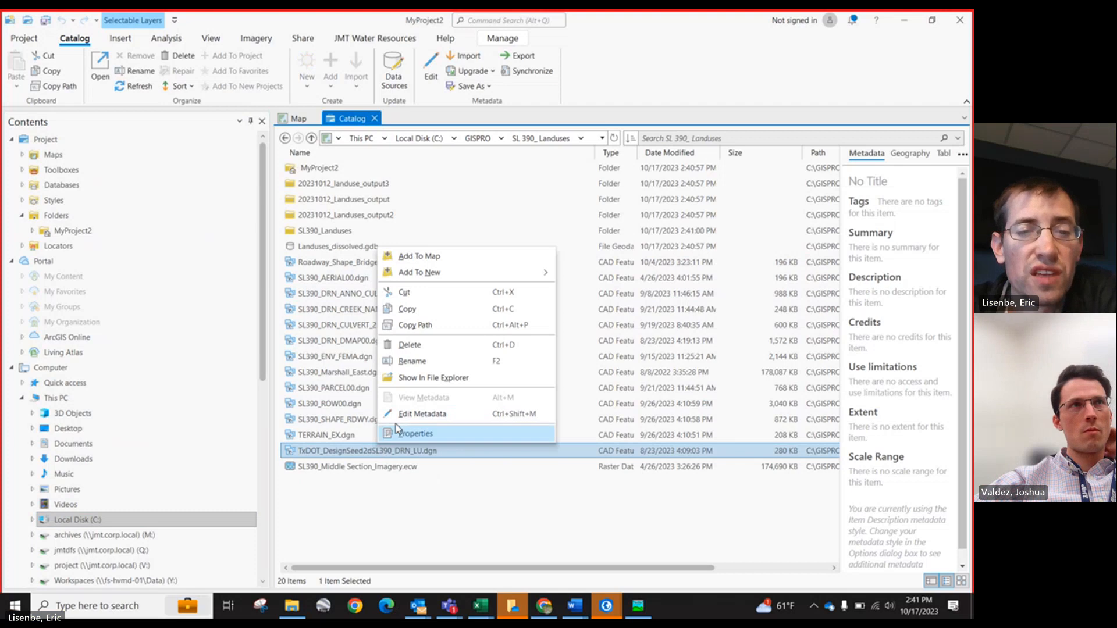
mouse_move(410, 274)
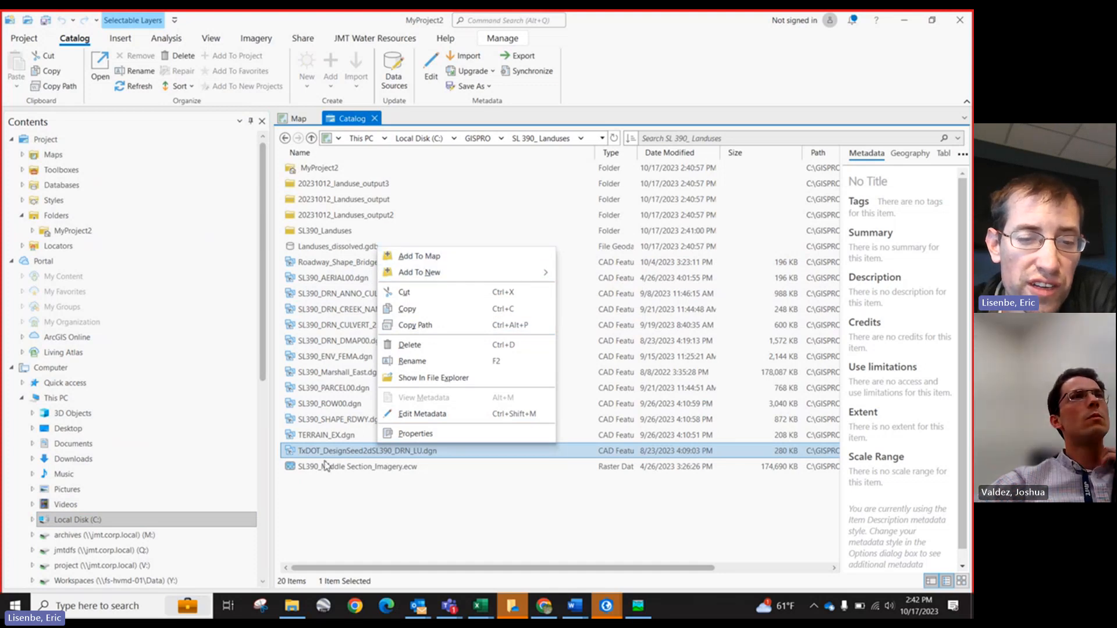
click(400, 256)
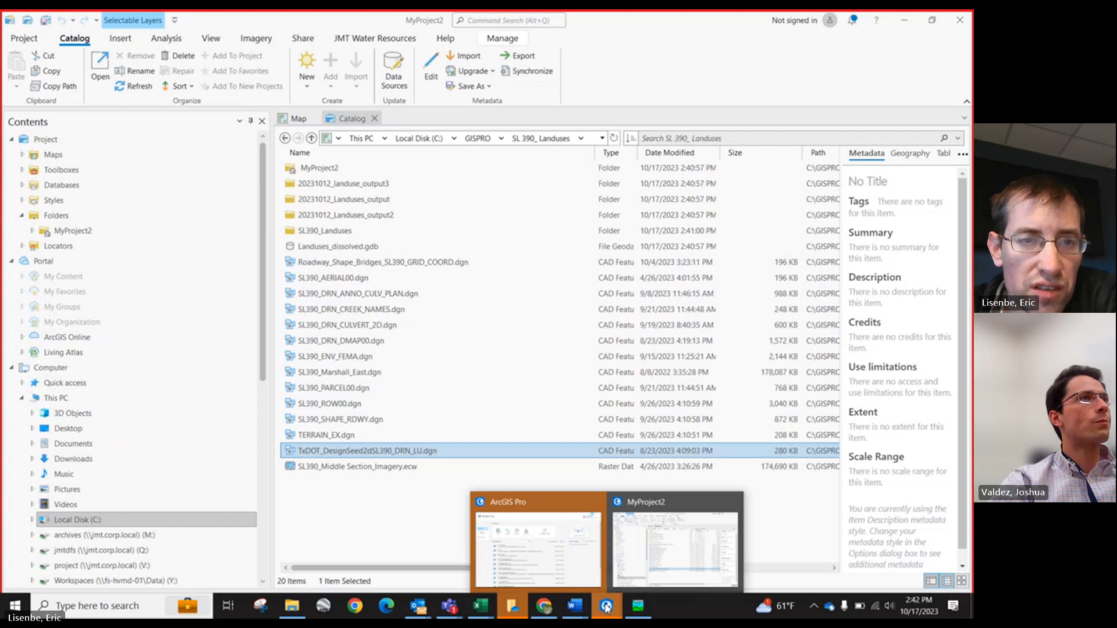
Step: Return to the map and remove the Point and Annotation sublayers from the DGN layer
click(295, 121)
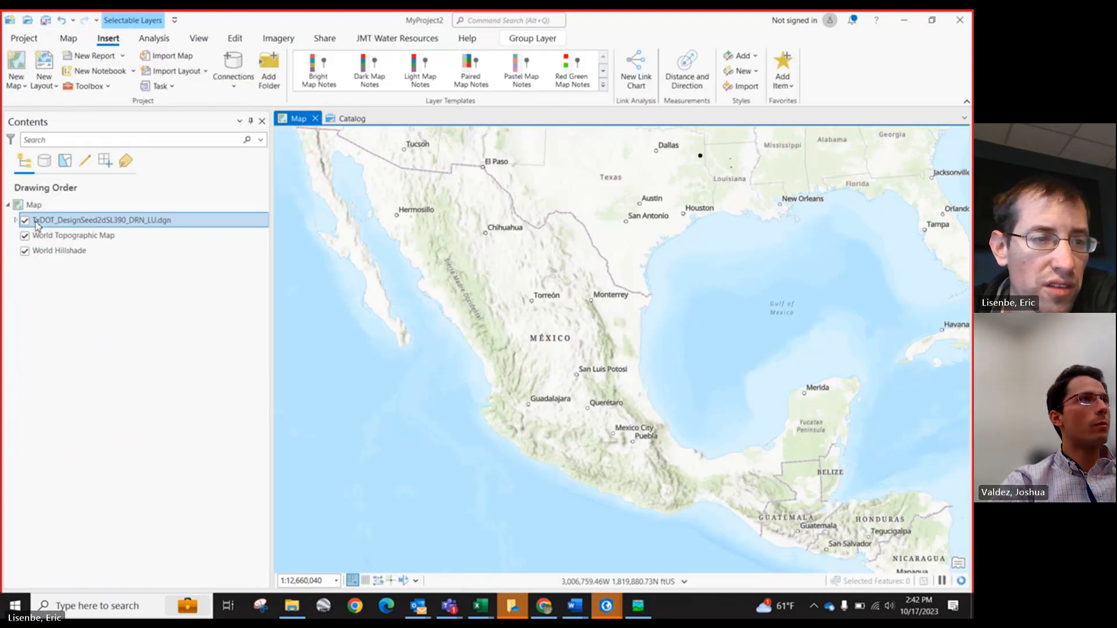
click(16, 221)
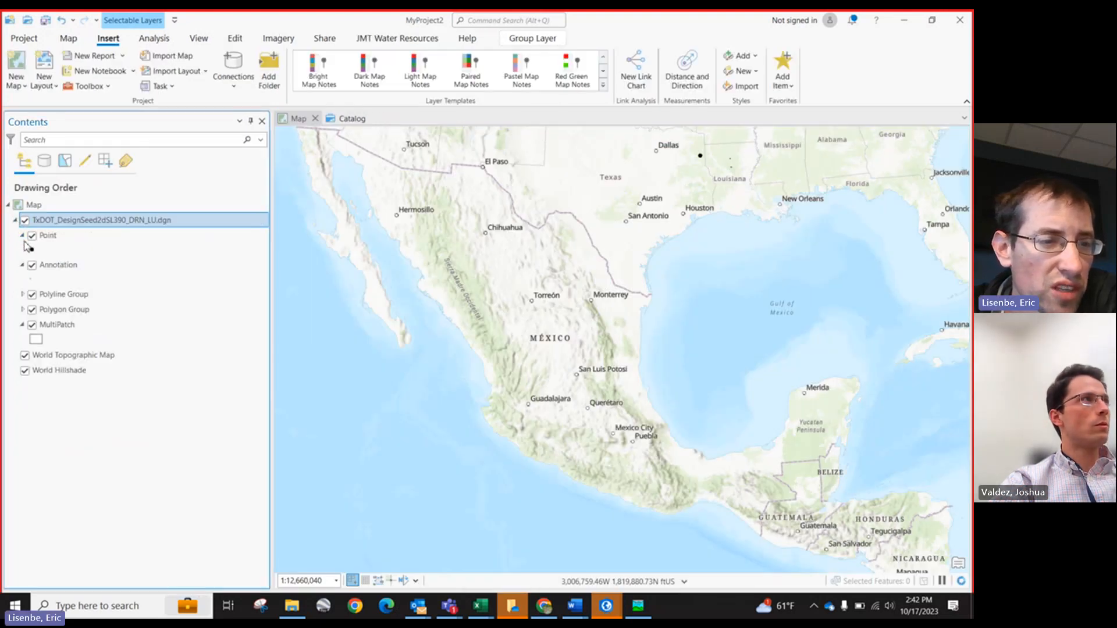
right_click(55, 236)
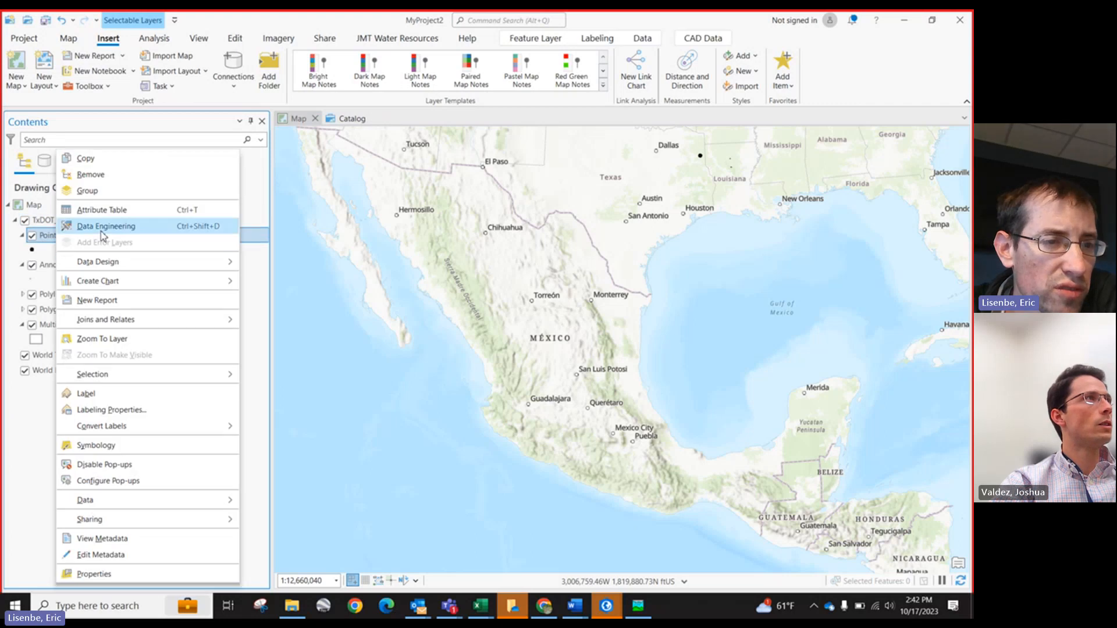
click(93, 175)
right_click(66, 238)
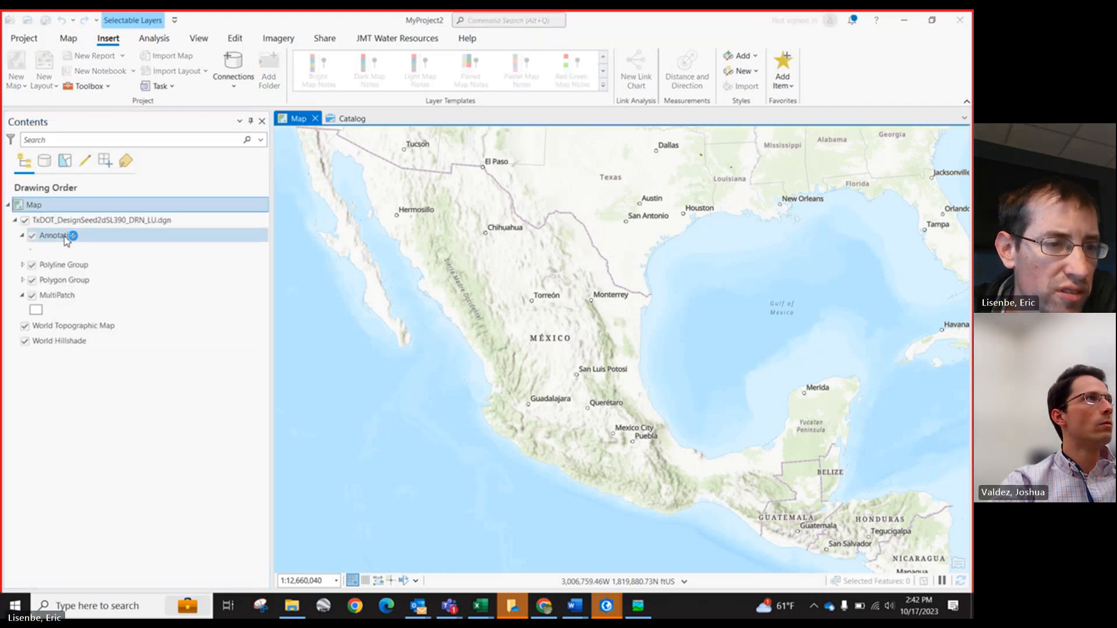
key(Escape)
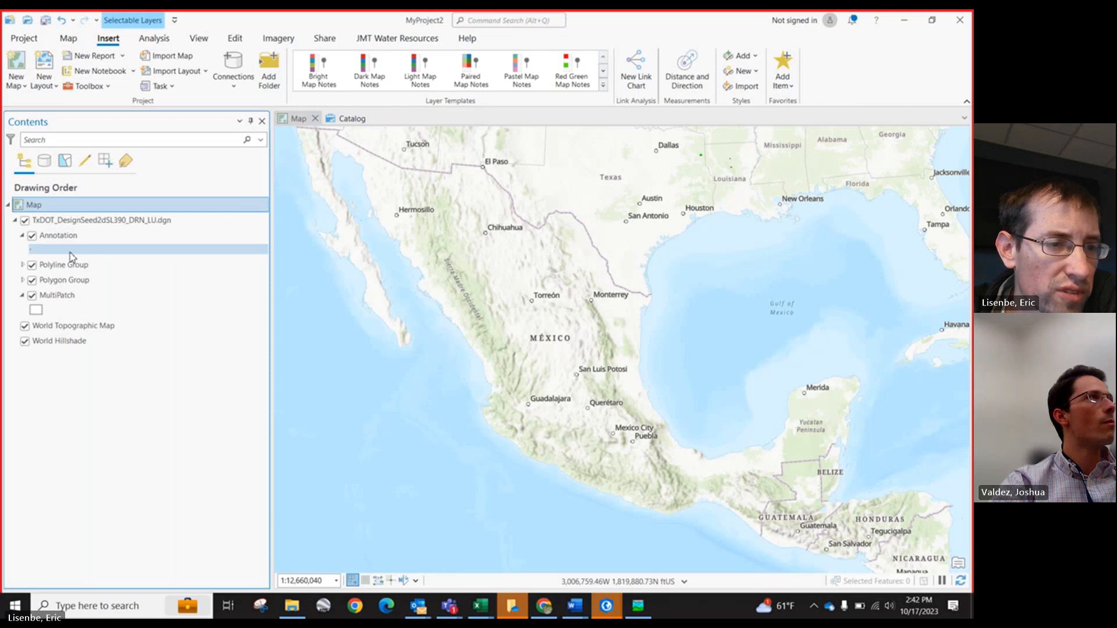
click(66, 236)
right_click(65, 235)
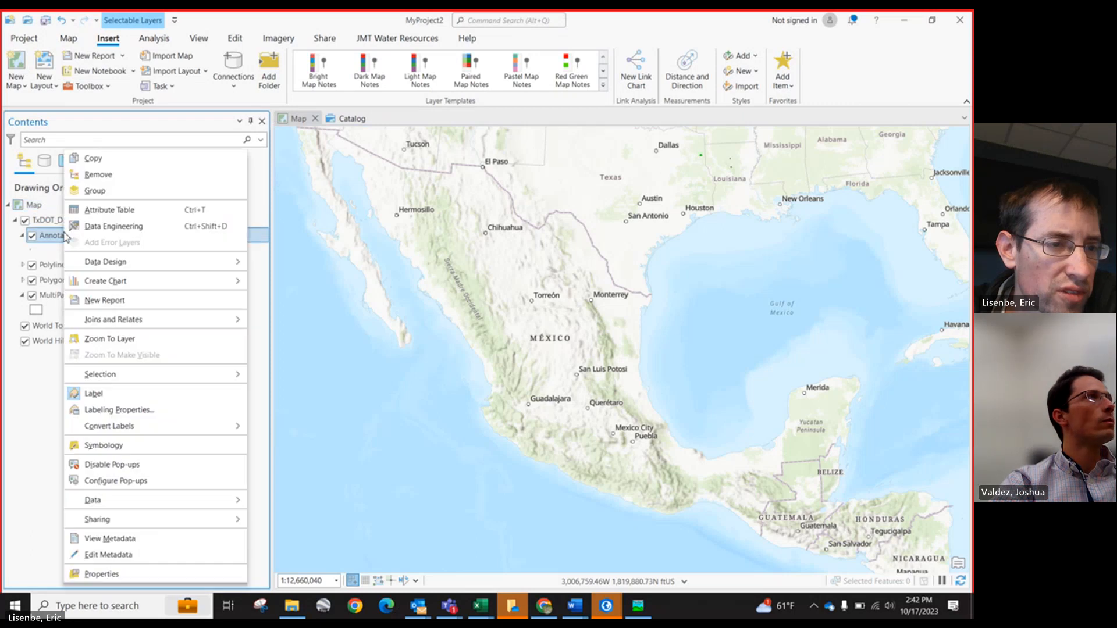
click(93, 174)
Step: Compare the Polyline Group and Polygon Group sublayers, then remove the Polyline Group
right_click(76, 251)
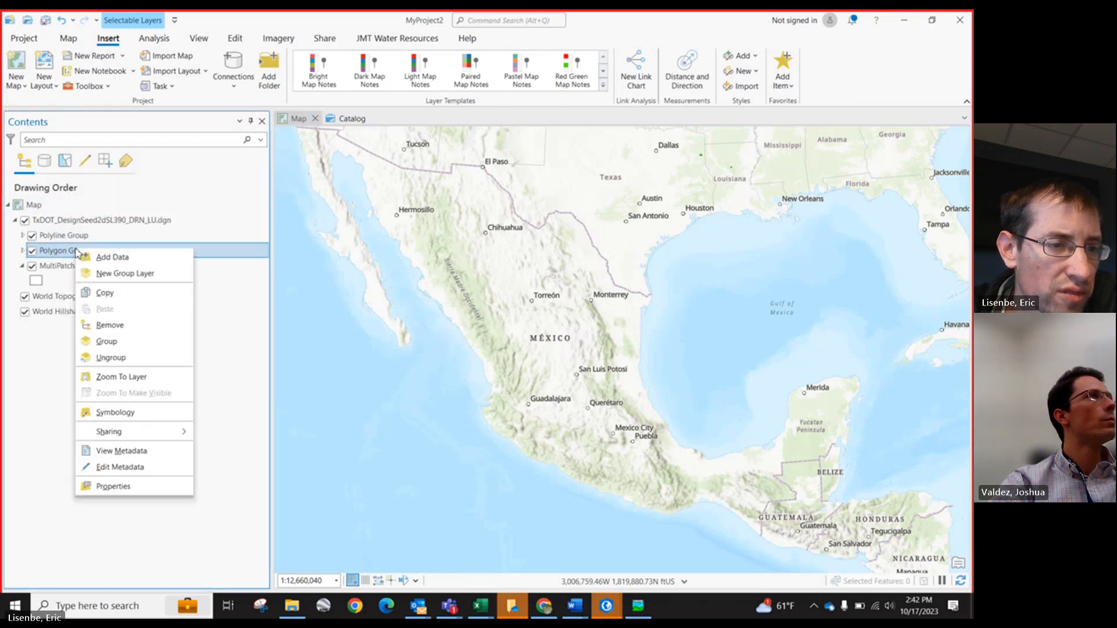
click(23, 236)
click(22, 236)
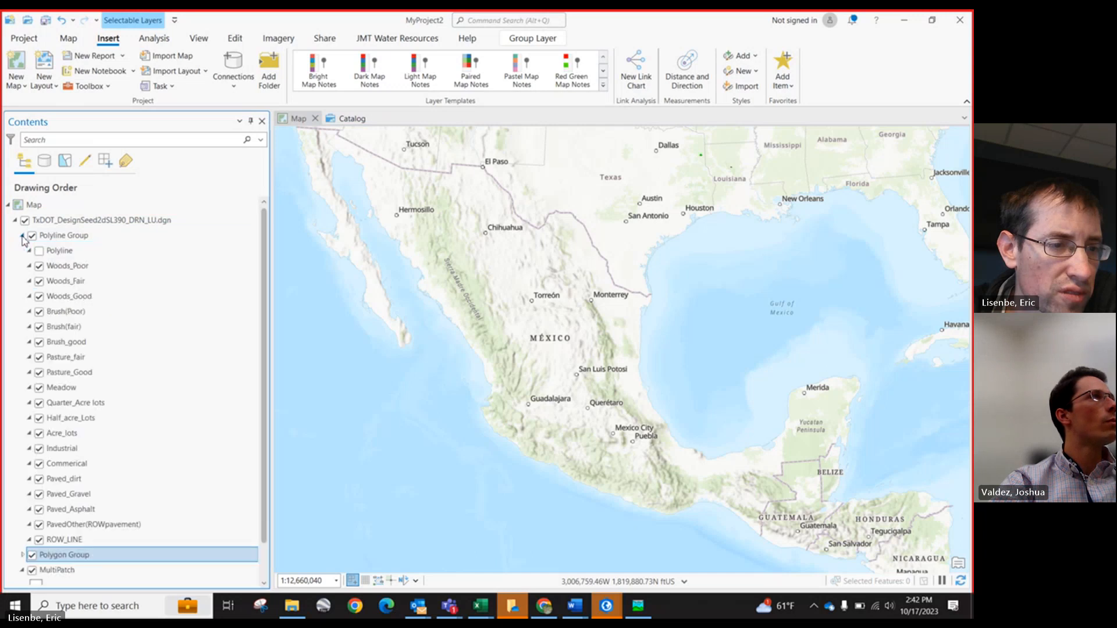
click(23, 236)
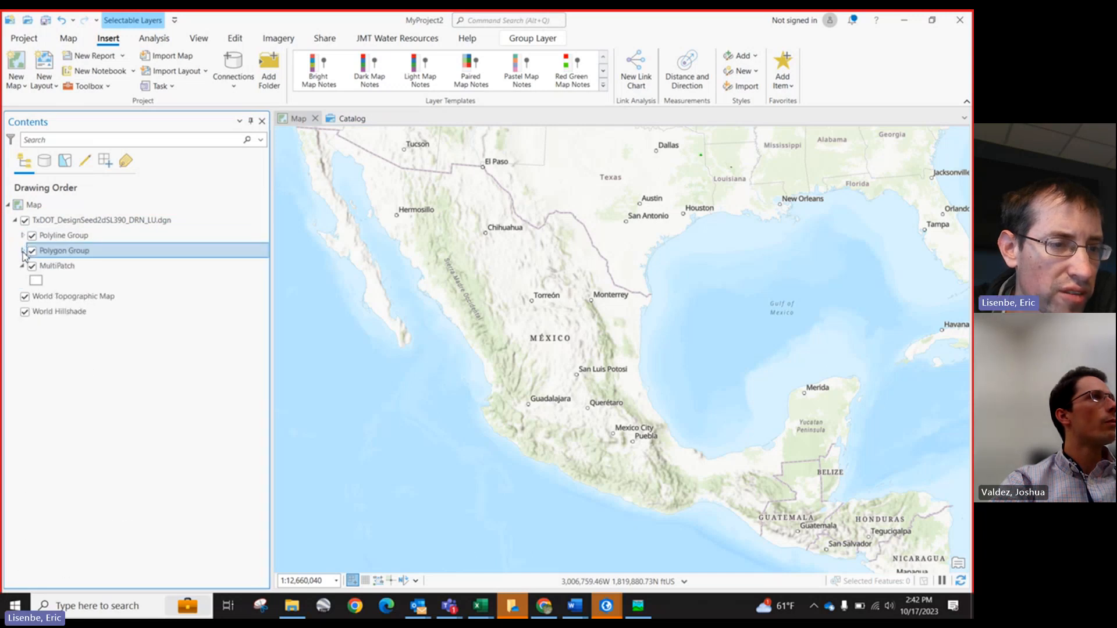
click(22, 251)
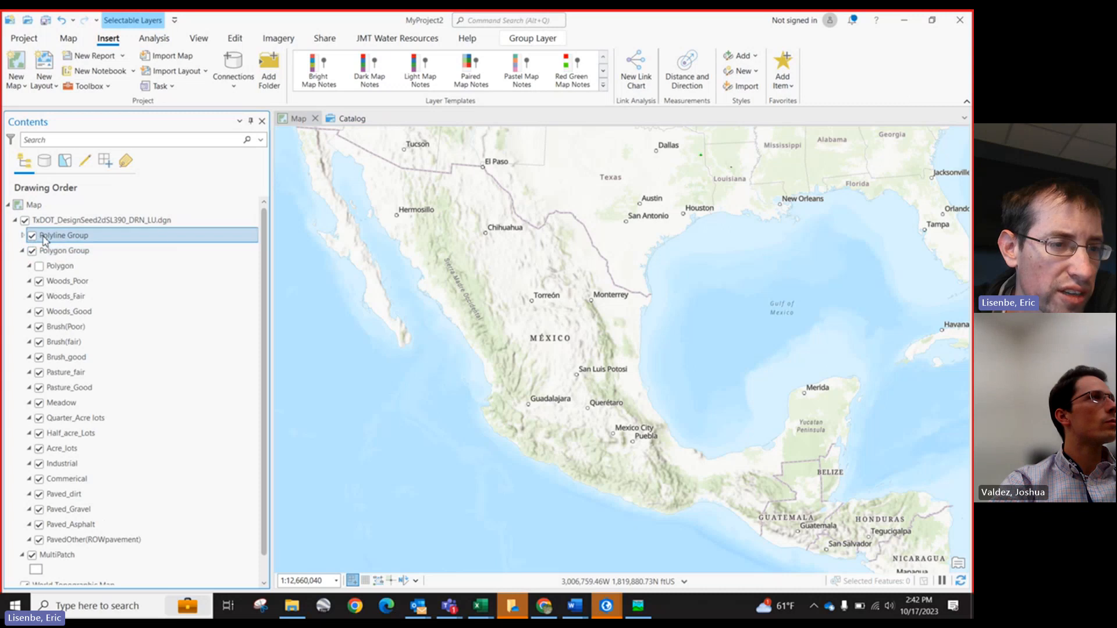
right_click(44, 236)
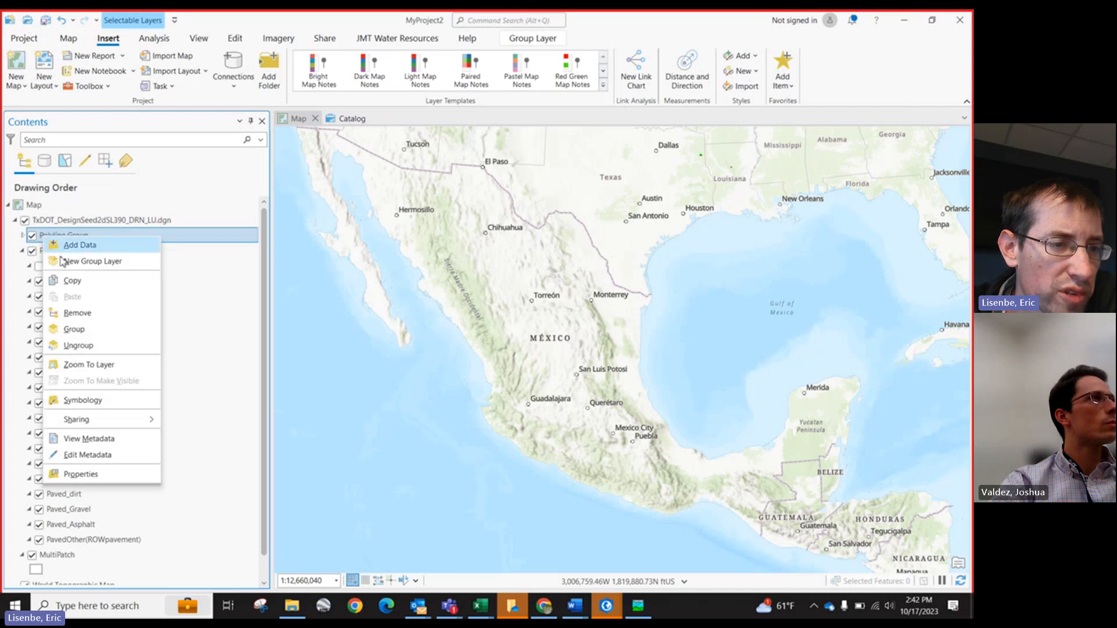
click(78, 313)
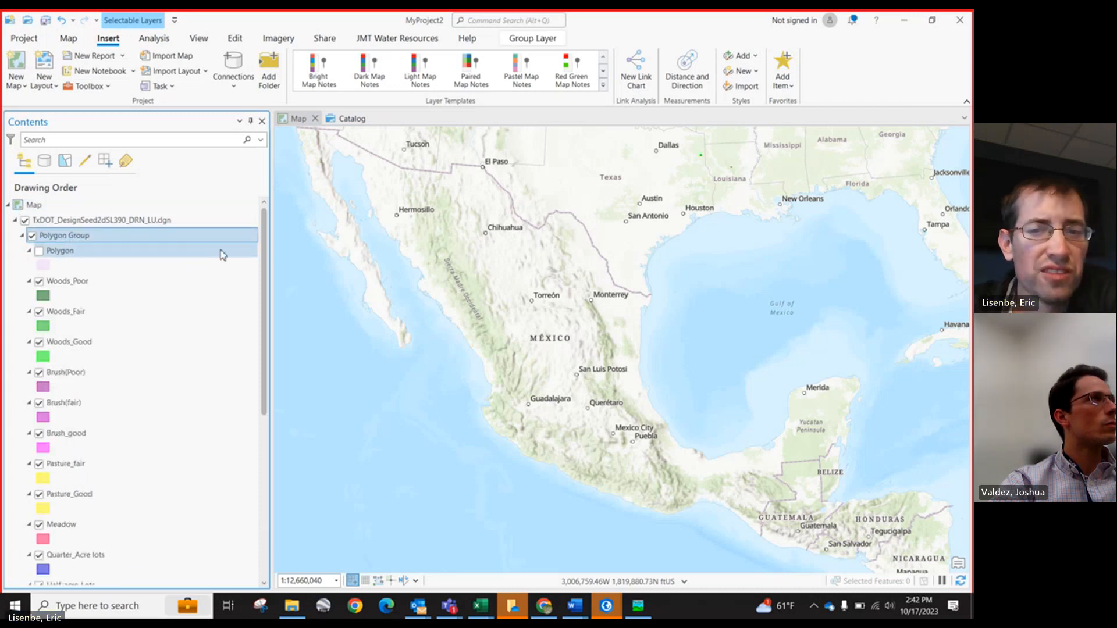
Step: Zoom to the landuse polygons and review the layer properties of the DGN layer and the Polygon Group
scroll(704, 155, up, 4)
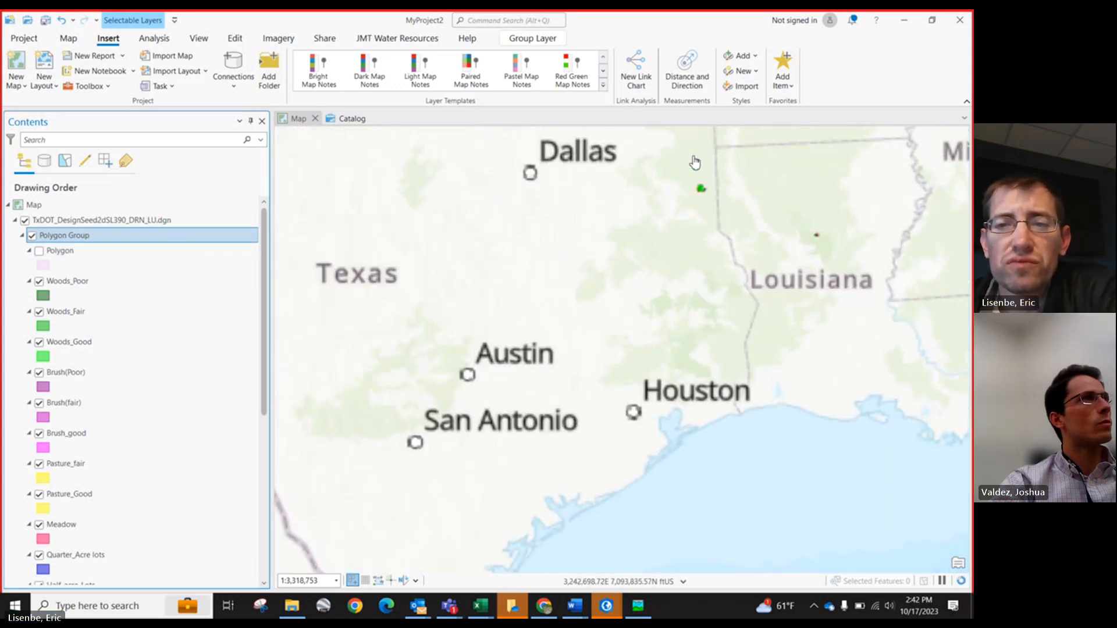
scroll(711, 174, up, 5)
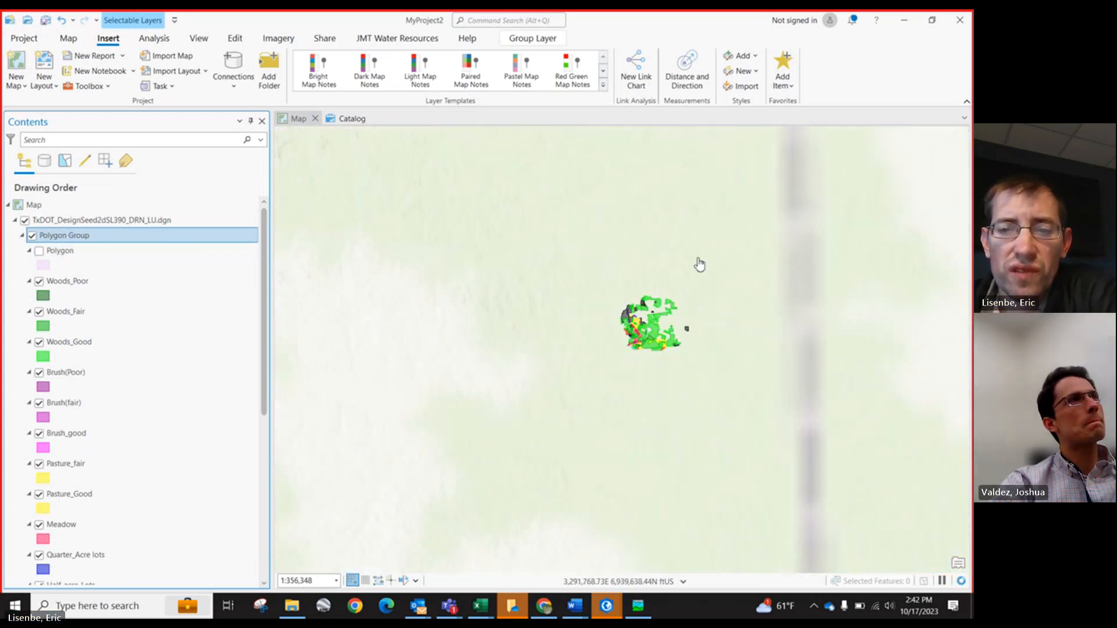
scroll(691, 290, up, 2)
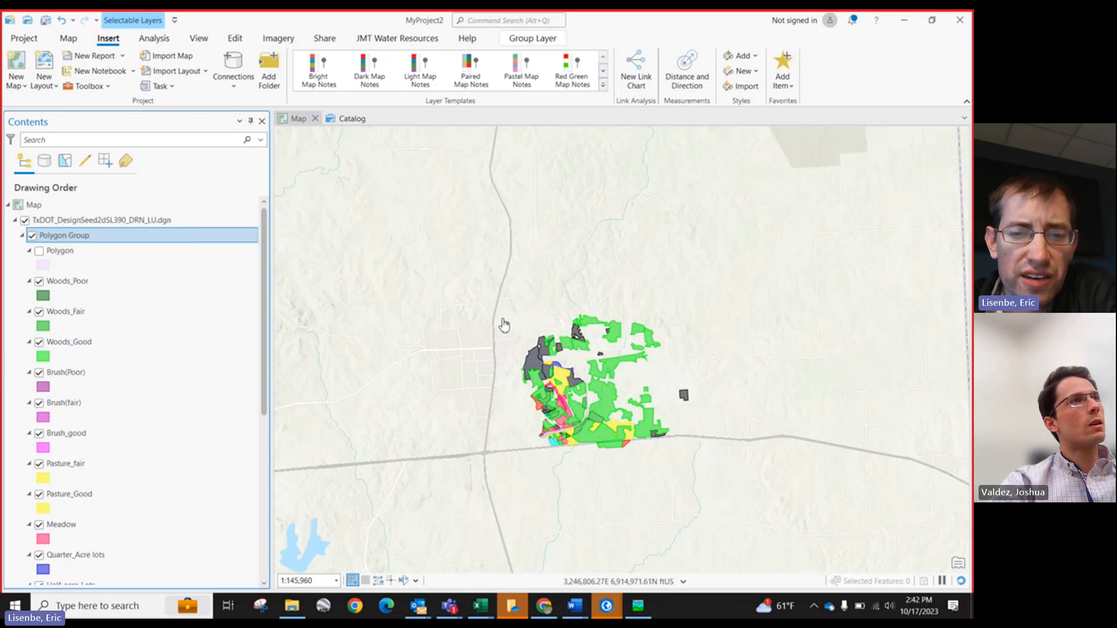
click(102, 224)
right_click(104, 229)
click(140, 393)
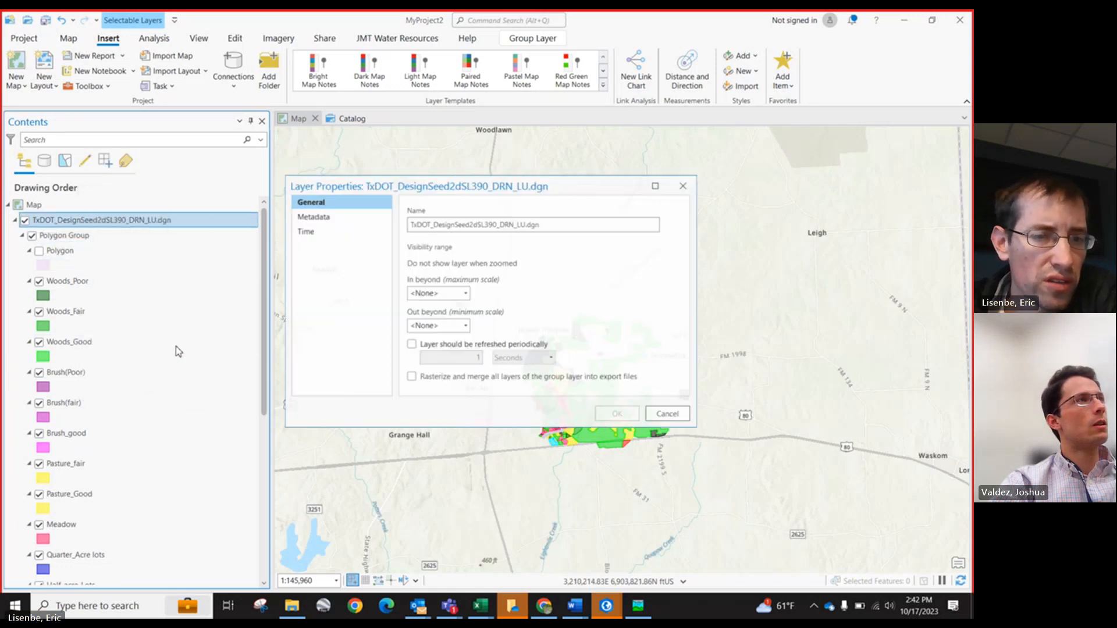
click(656, 411)
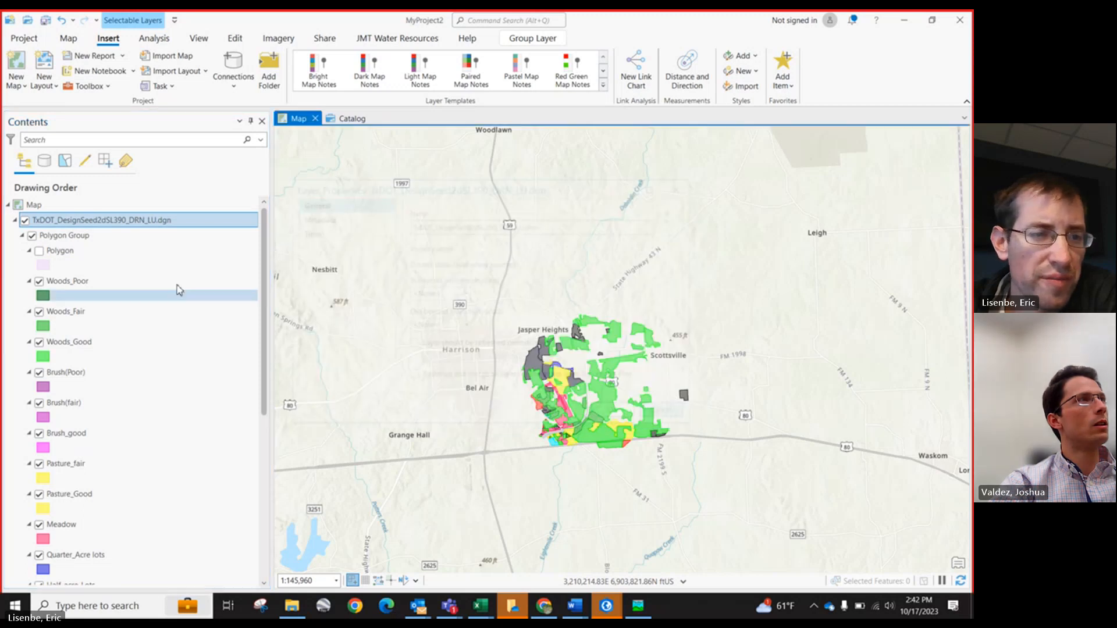
click(87, 236)
right_click(90, 235)
click(138, 476)
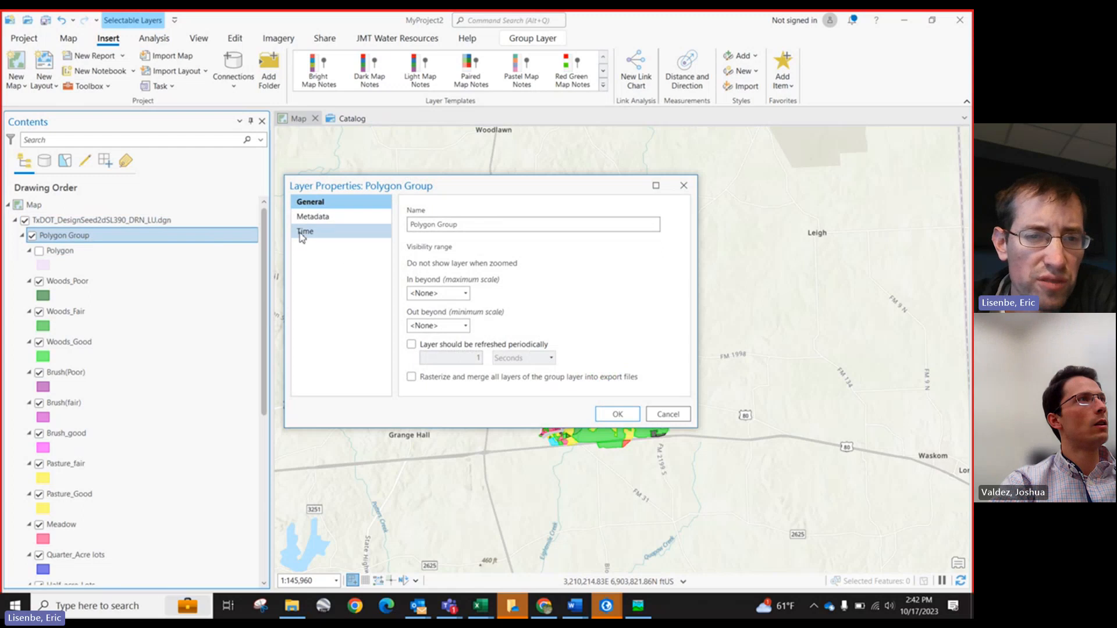
click(302, 232)
click(668, 414)
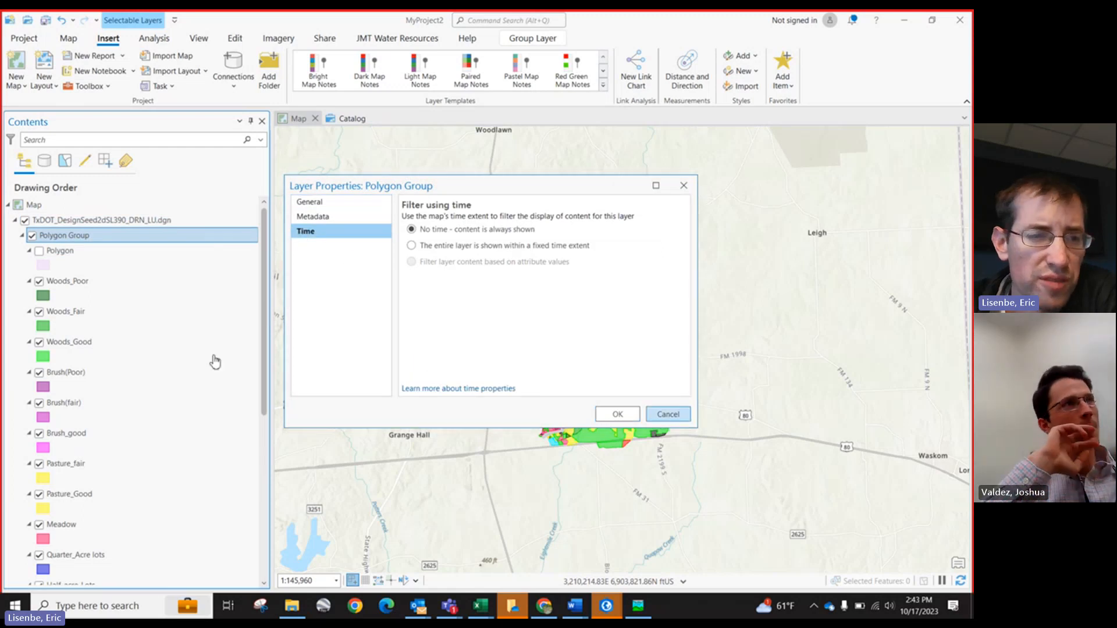
Step: Inspect the Polygon layer's properties, including its source details and spatial reference
click(48, 252)
right_click(59, 254)
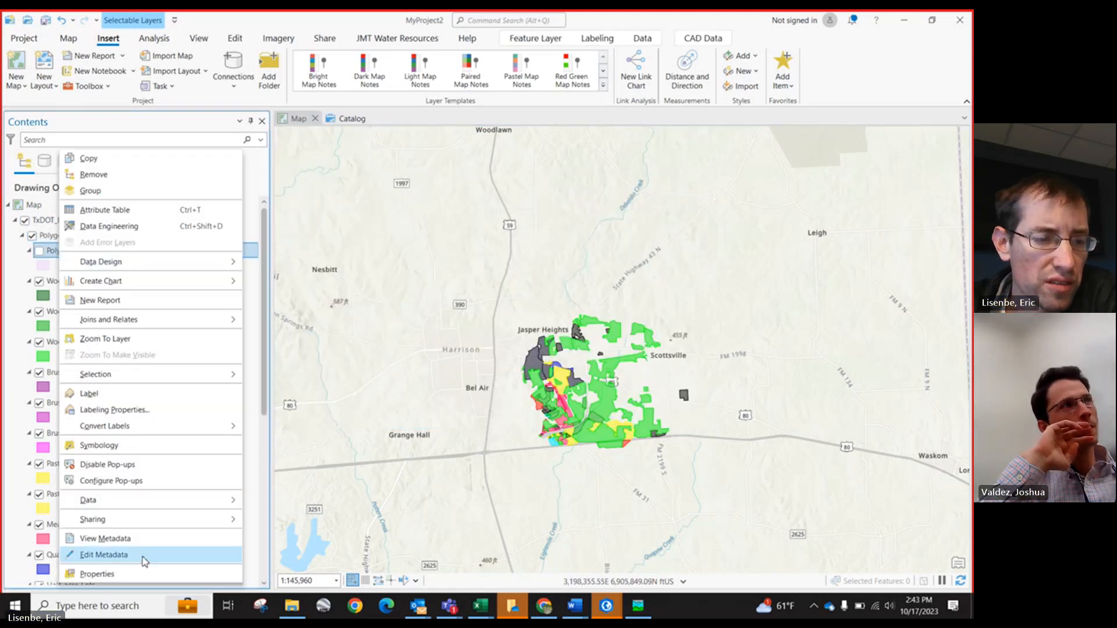
click(149, 574)
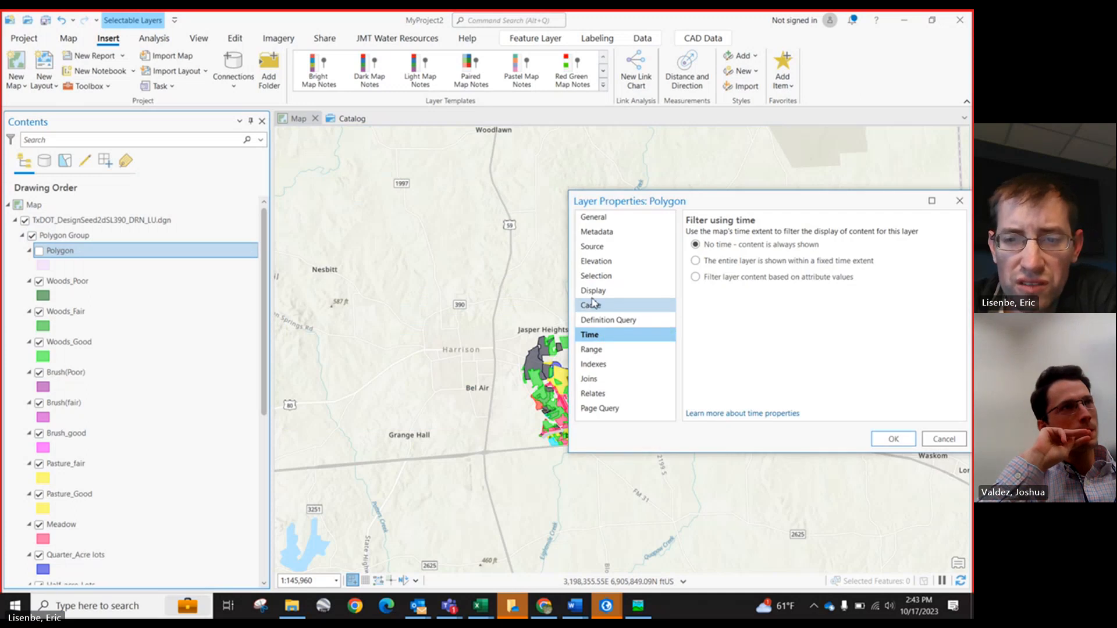
drag(611, 203, 452, 174)
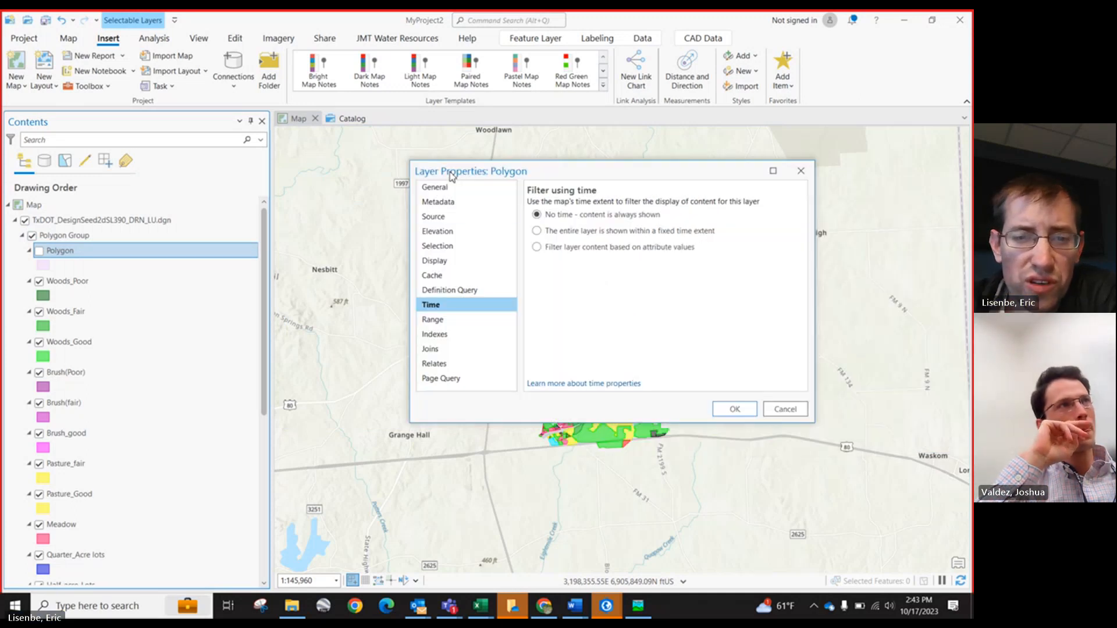
click(443, 263)
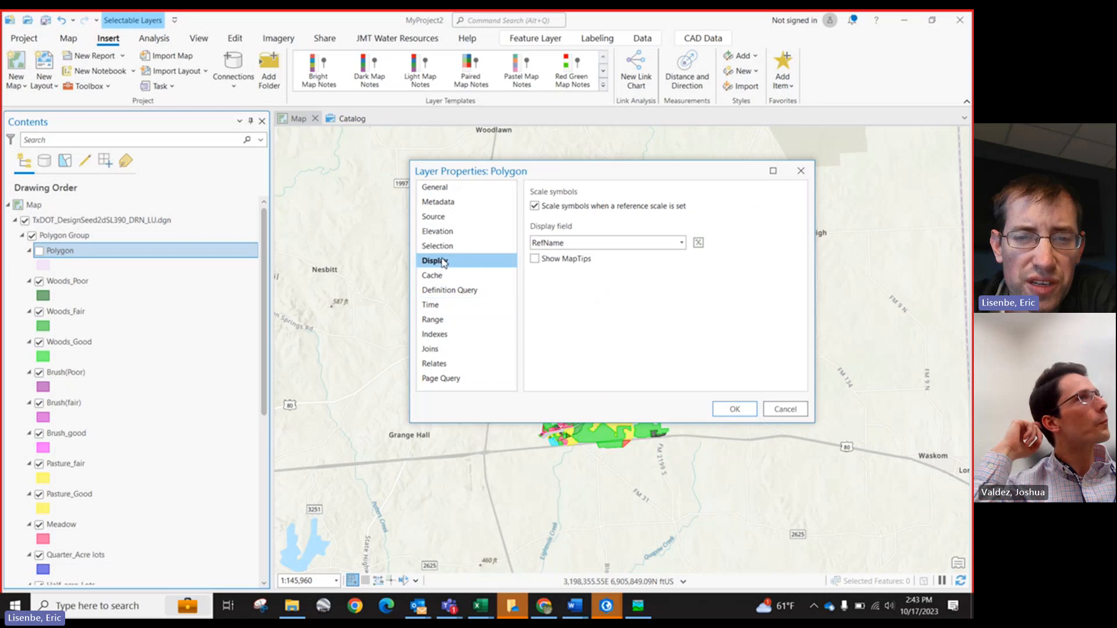
click(437, 216)
scroll(538, 285, down, 2)
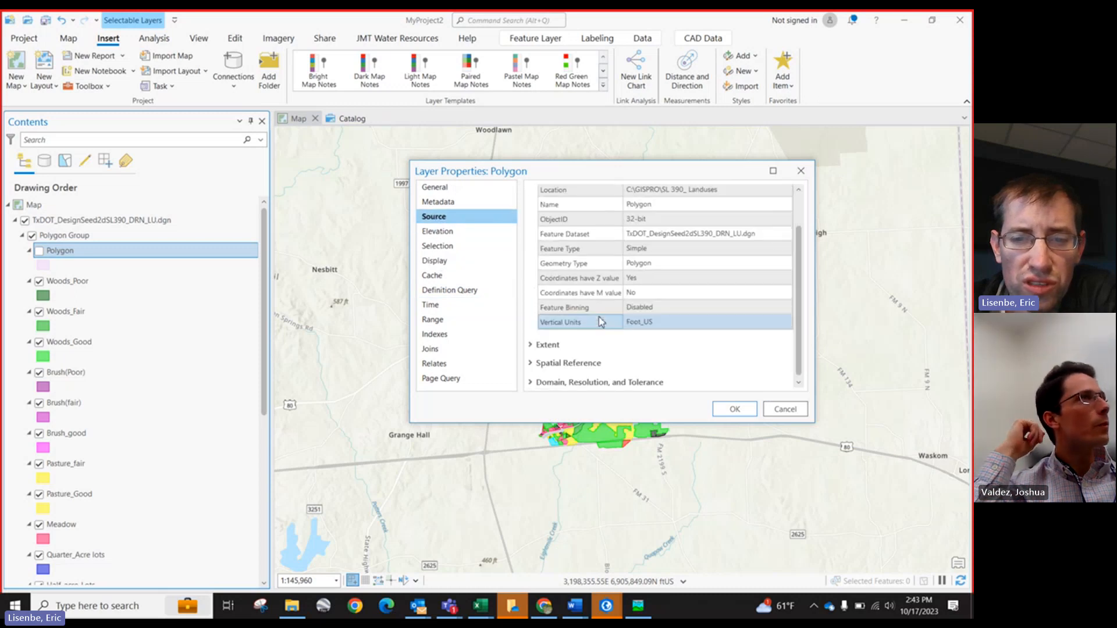
click(531, 364)
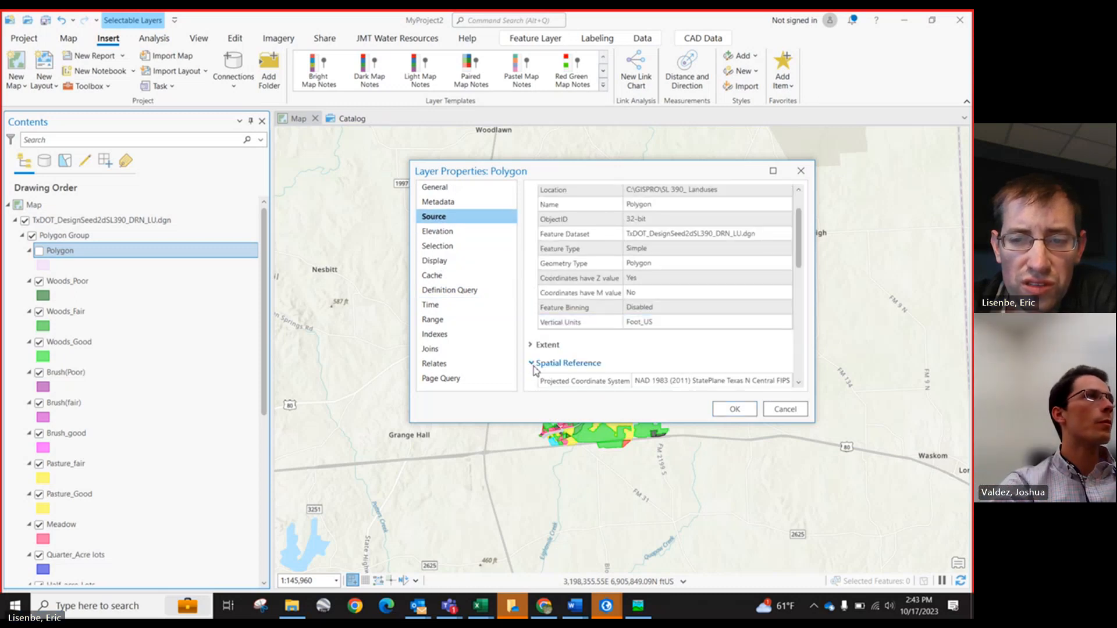
scroll(669, 364, down, 1)
click(785, 410)
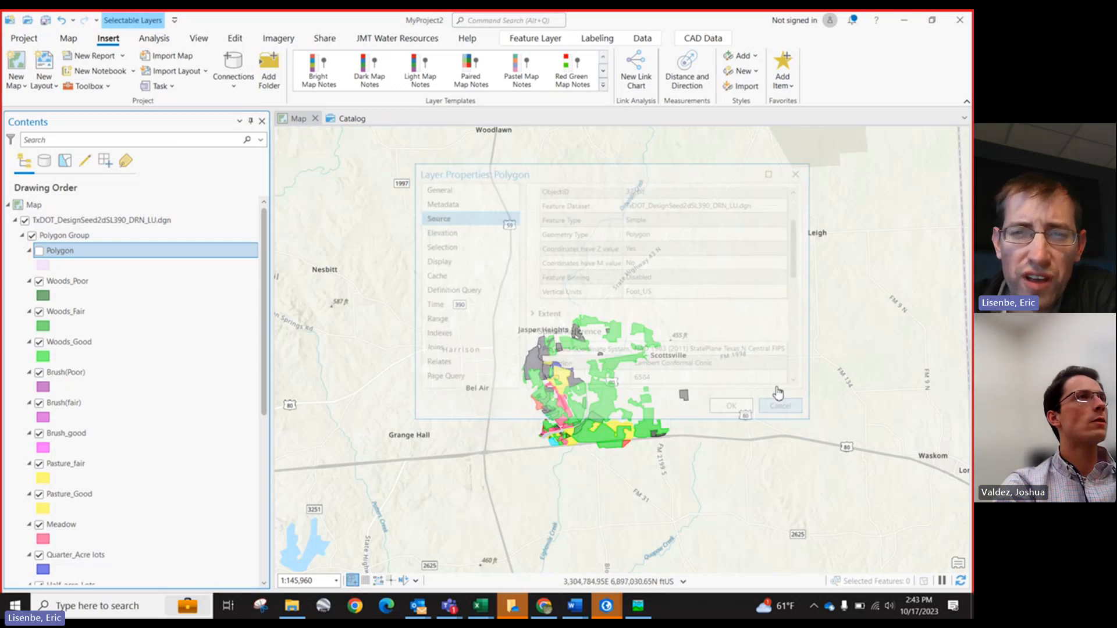
Step: Search for and open the Define Projection geoprocessing tool
click(478, 21)
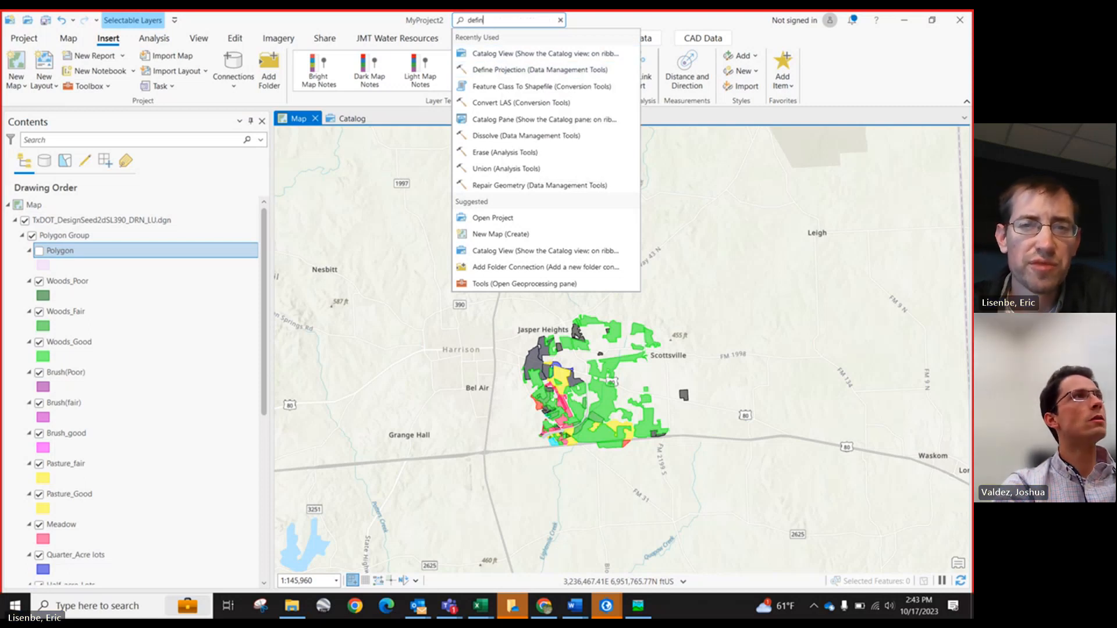
click(526, 69)
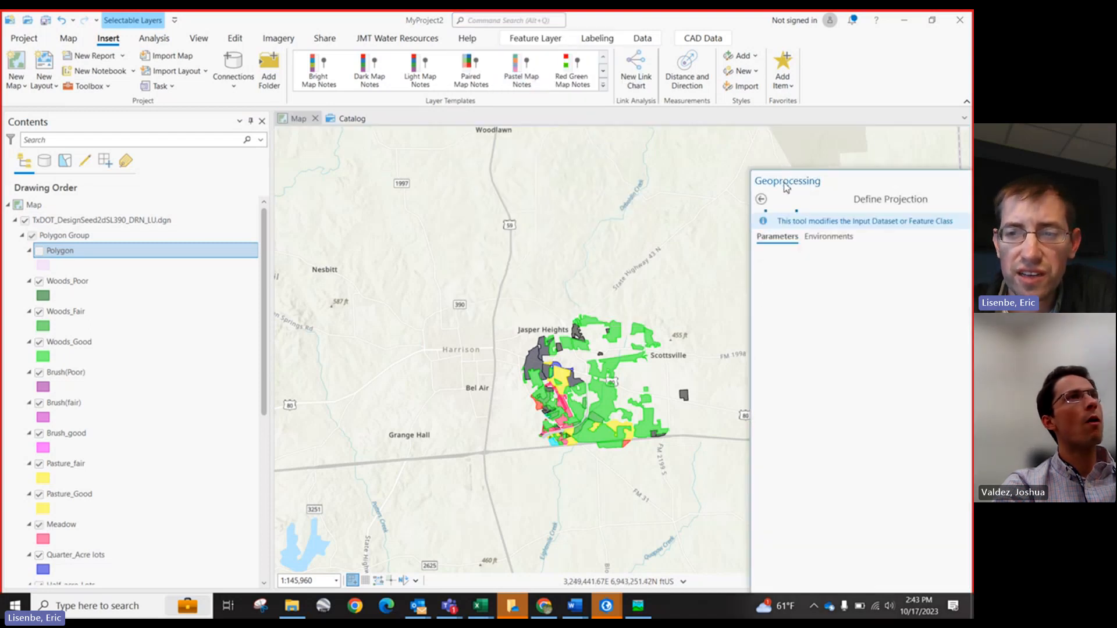
drag(802, 188, 570, 157)
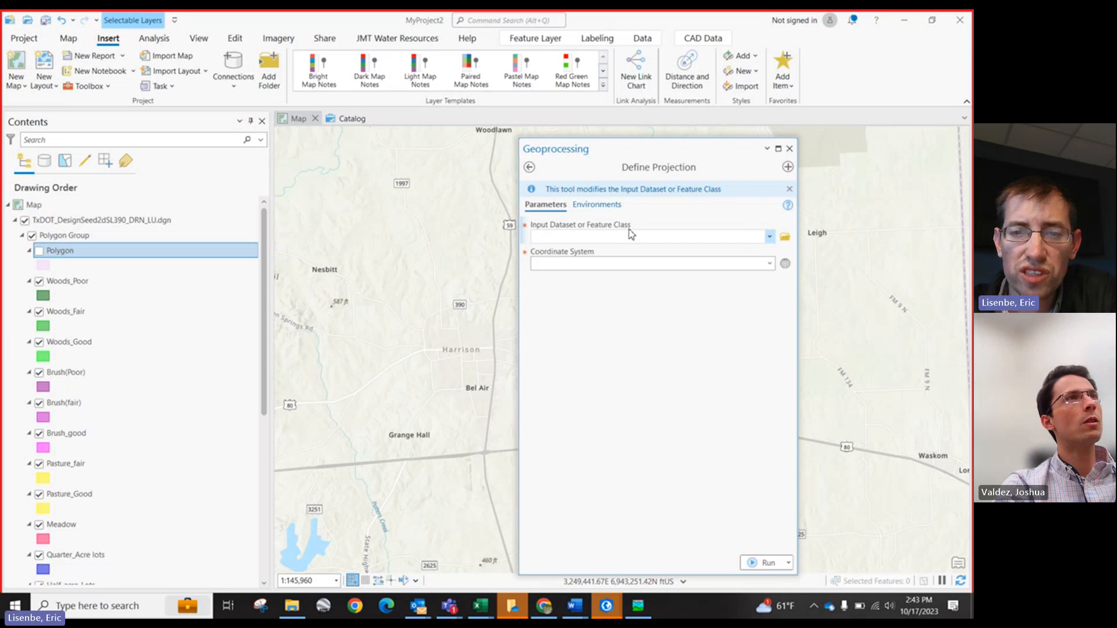
click(769, 266)
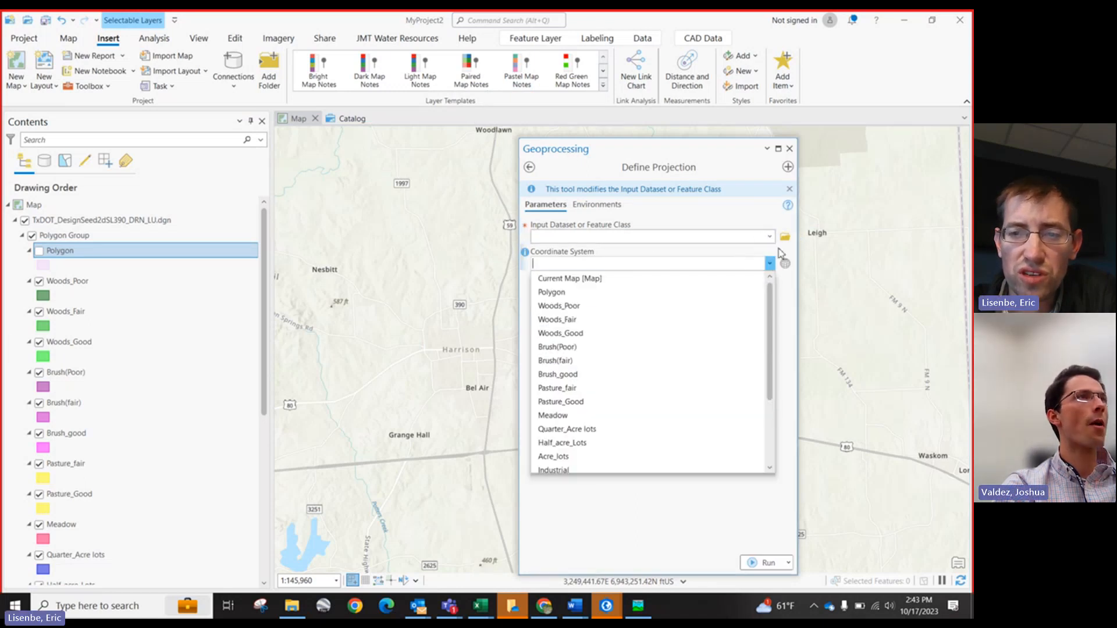
click(787, 265)
click(786, 264)
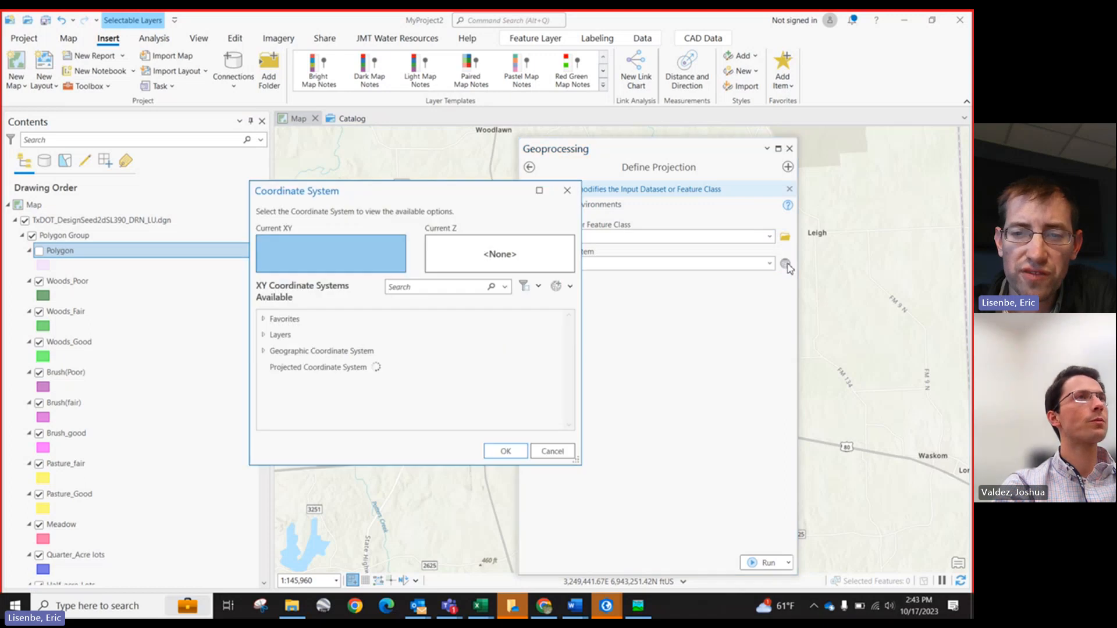
click(264, 367)
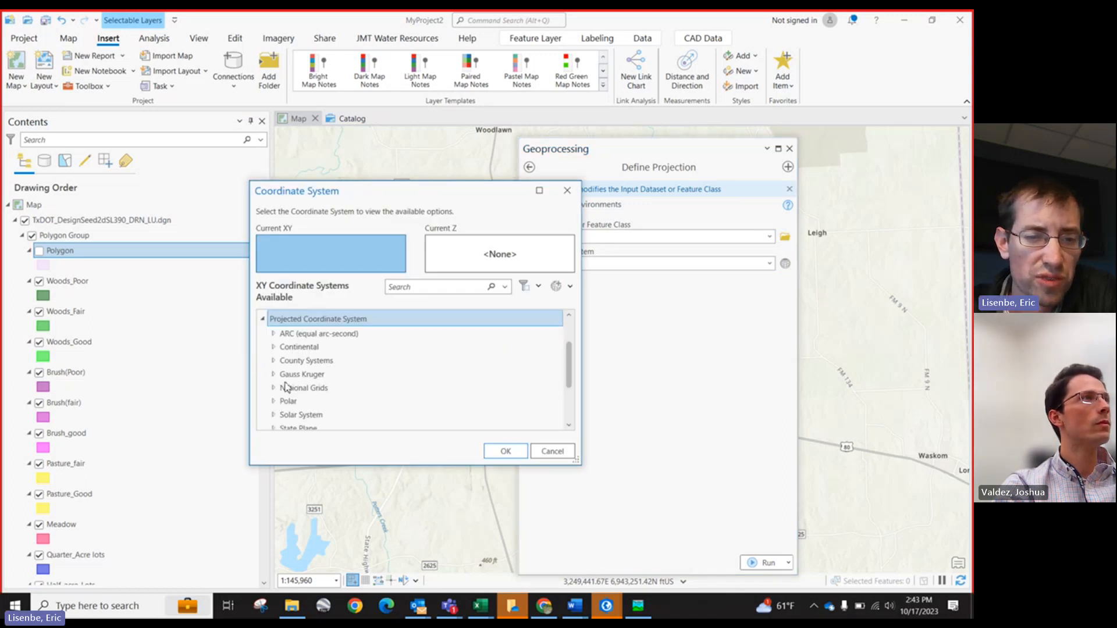
scroll(275, 419, down, 1)
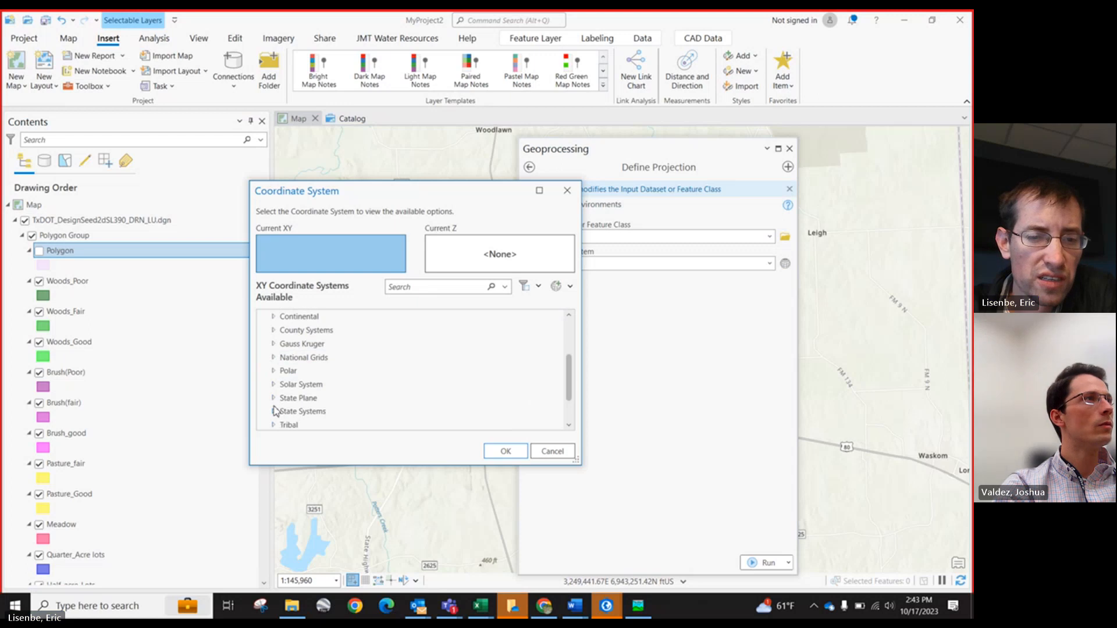
click(273, 415)
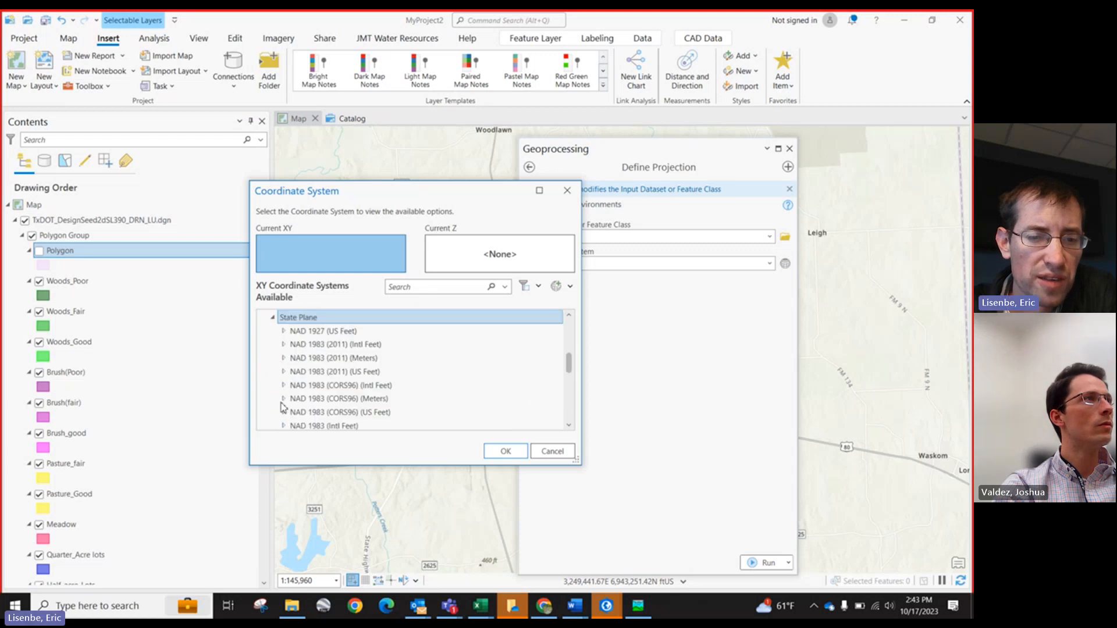
click(284, 373)
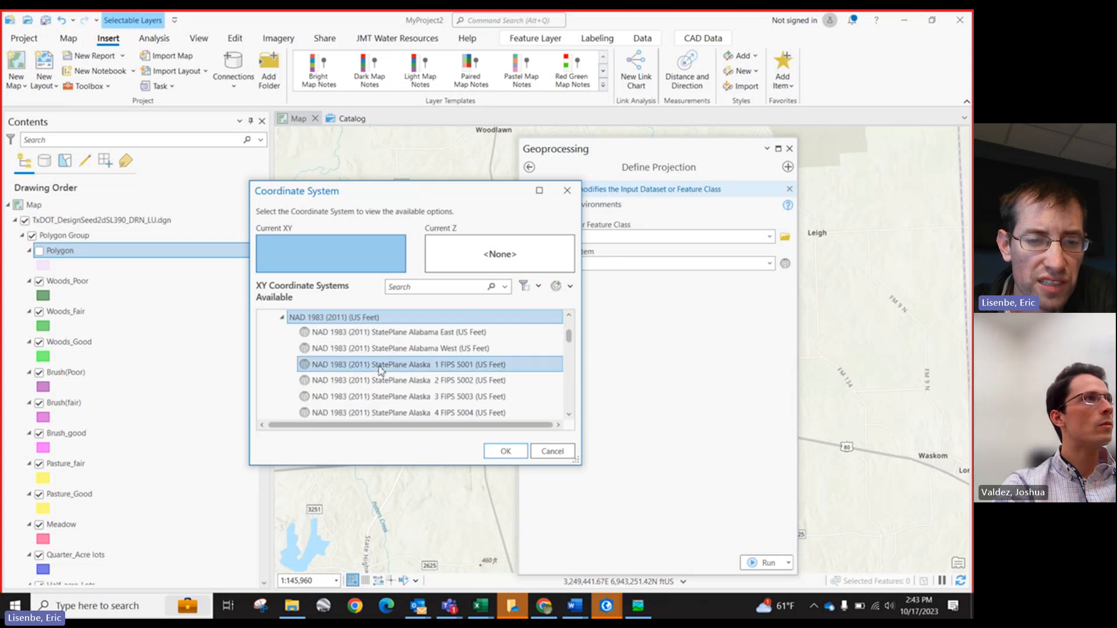
scroll(404, 367, down, 7)
scroll(404, 366, down, 3)
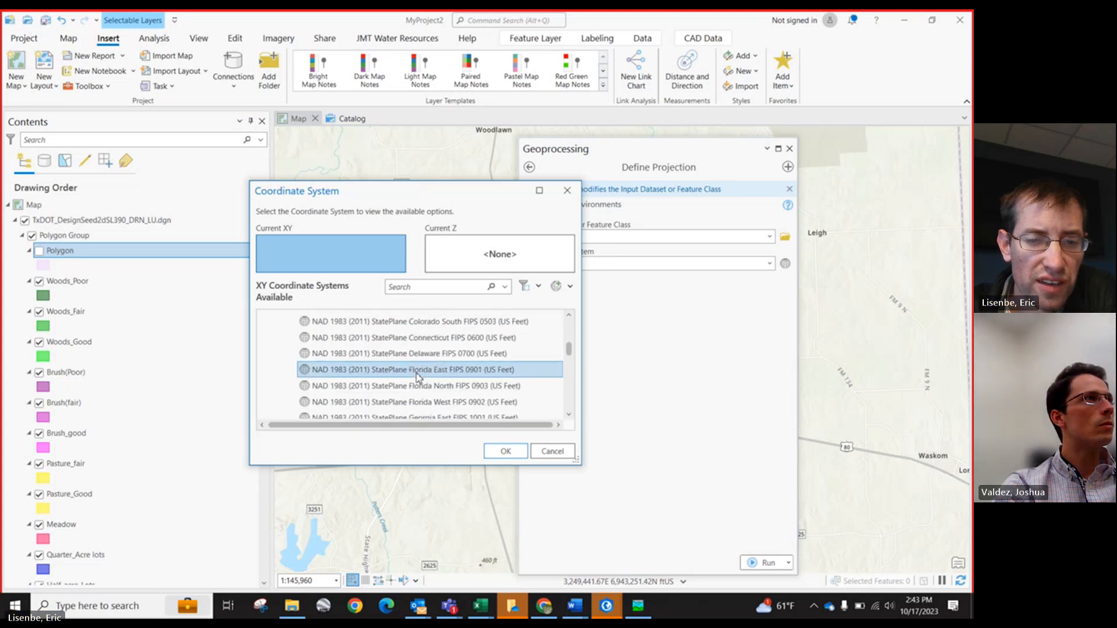
scroll(444, 388, down, 3)
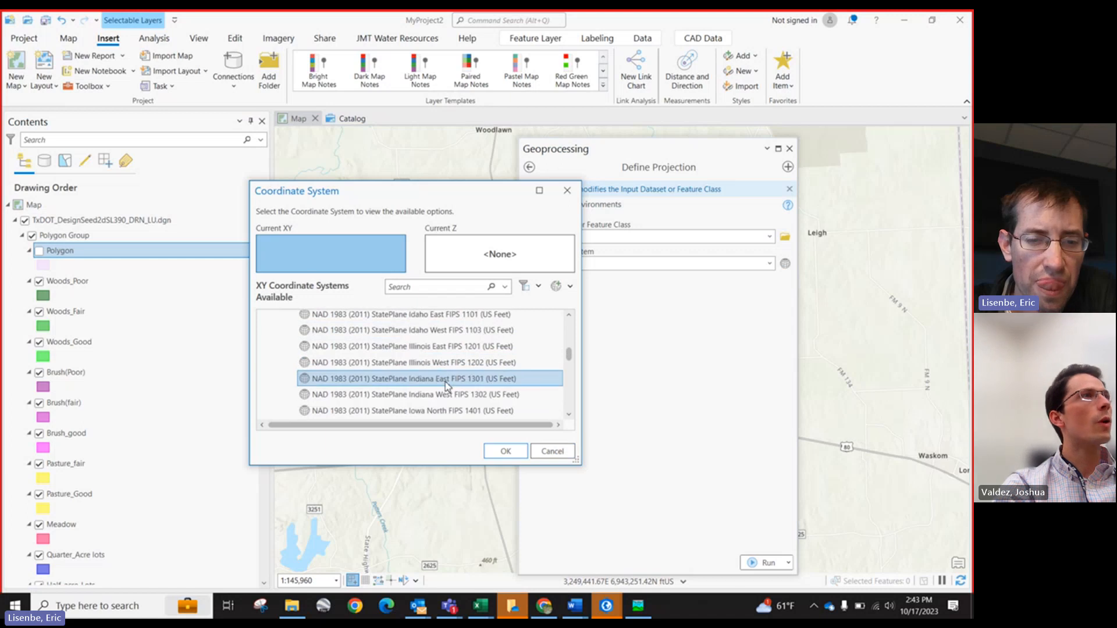
click(552, 451)
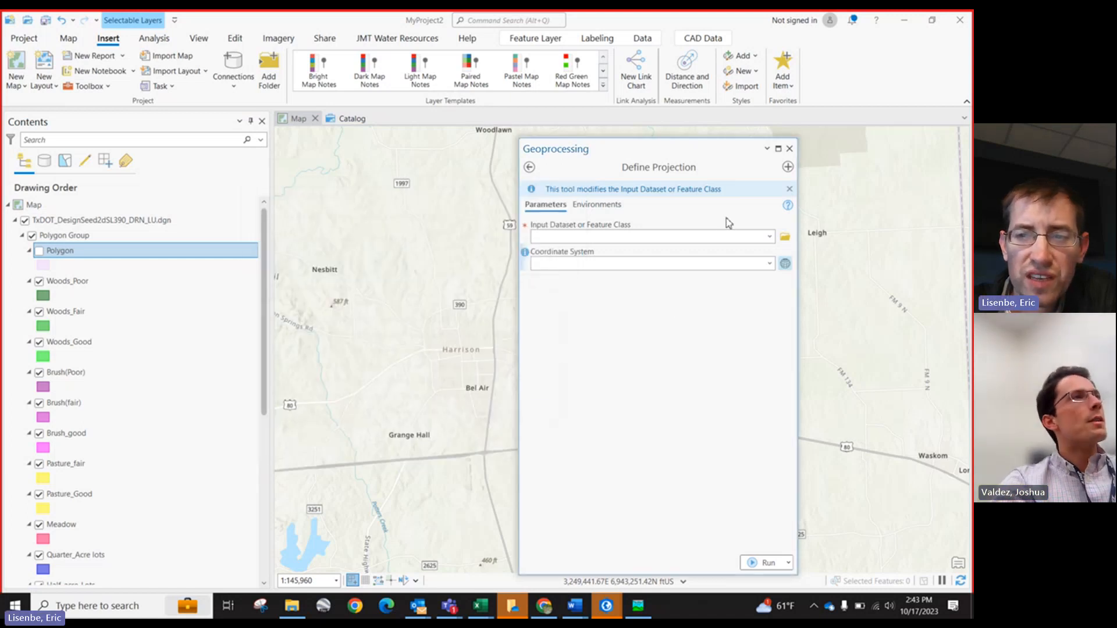
click(789, 149)
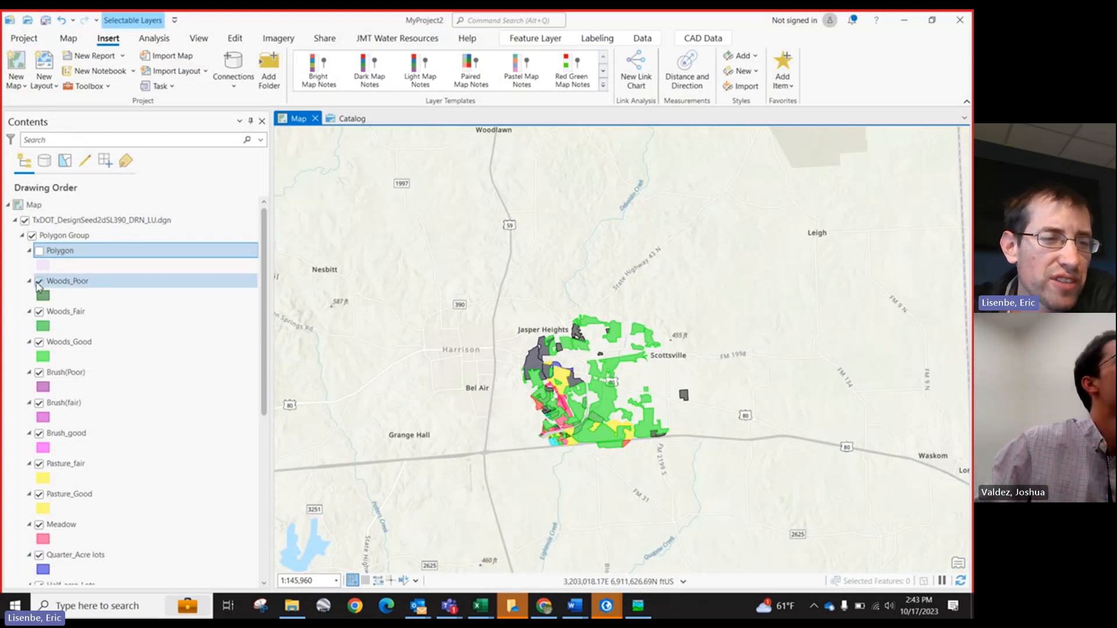
Step: Hide the Polygon Group and open Export Features for the Woods_Poor layer
click(32, 236)
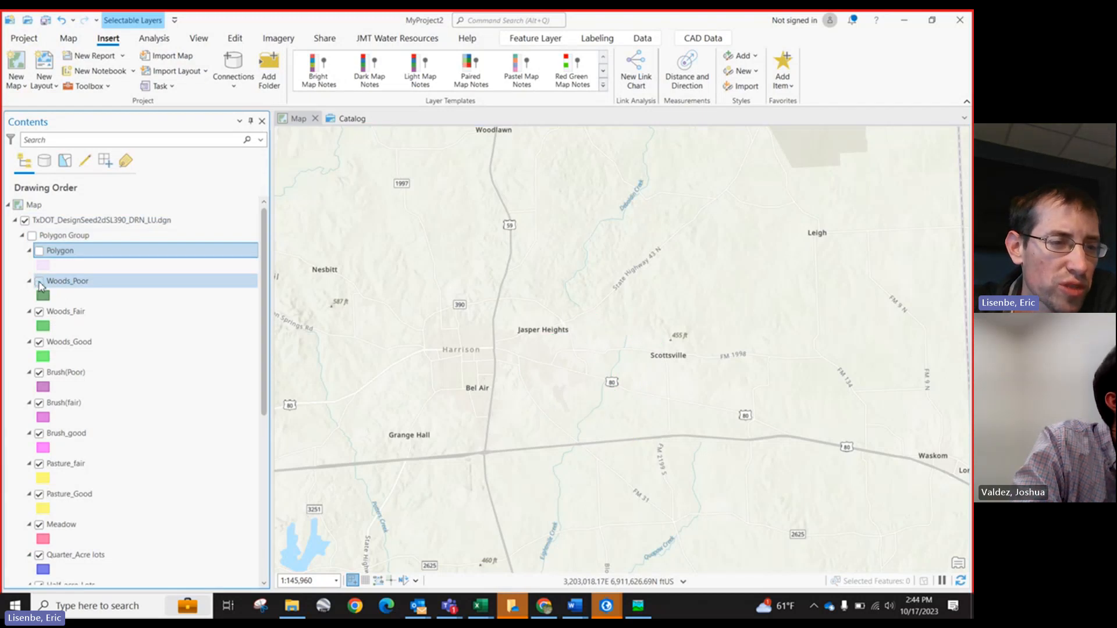
right_click(79, 285)
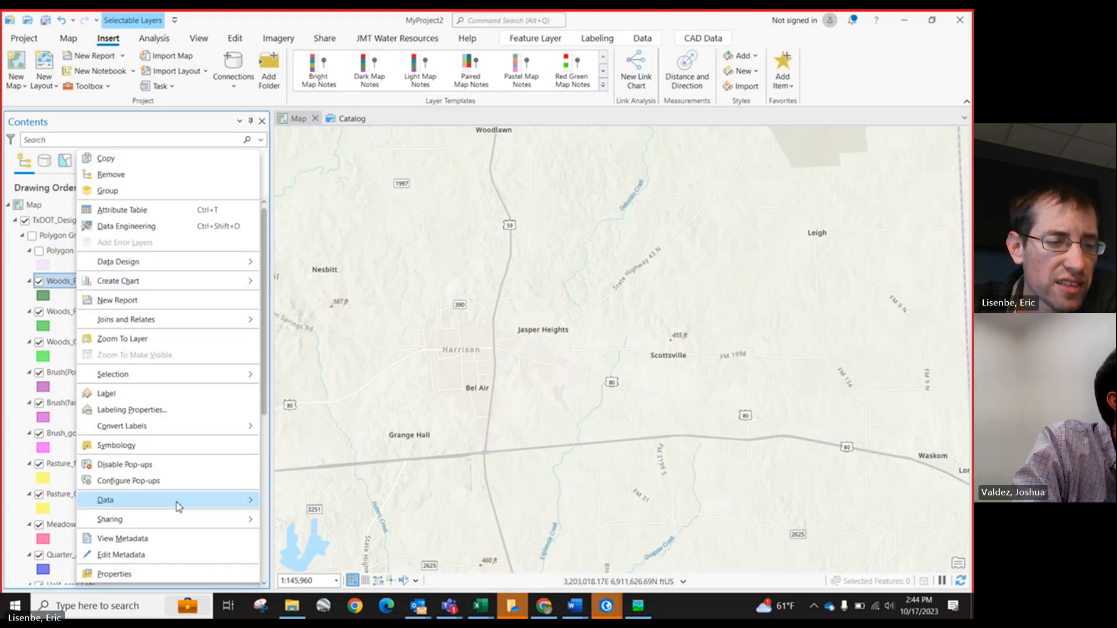
mouse_move(178, 506)
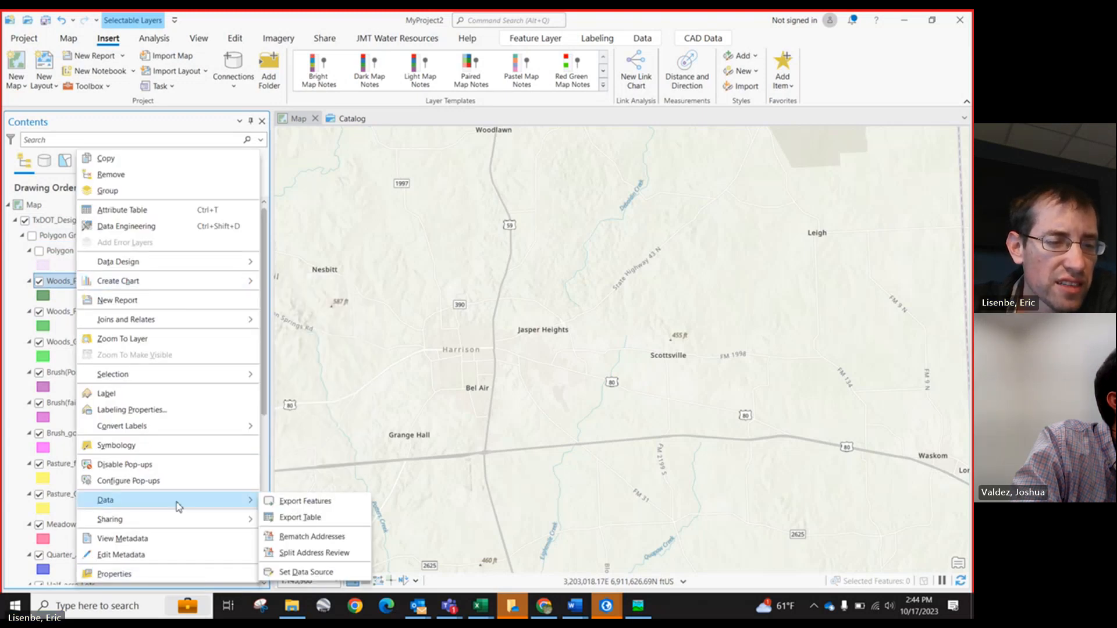
click(315, 507)
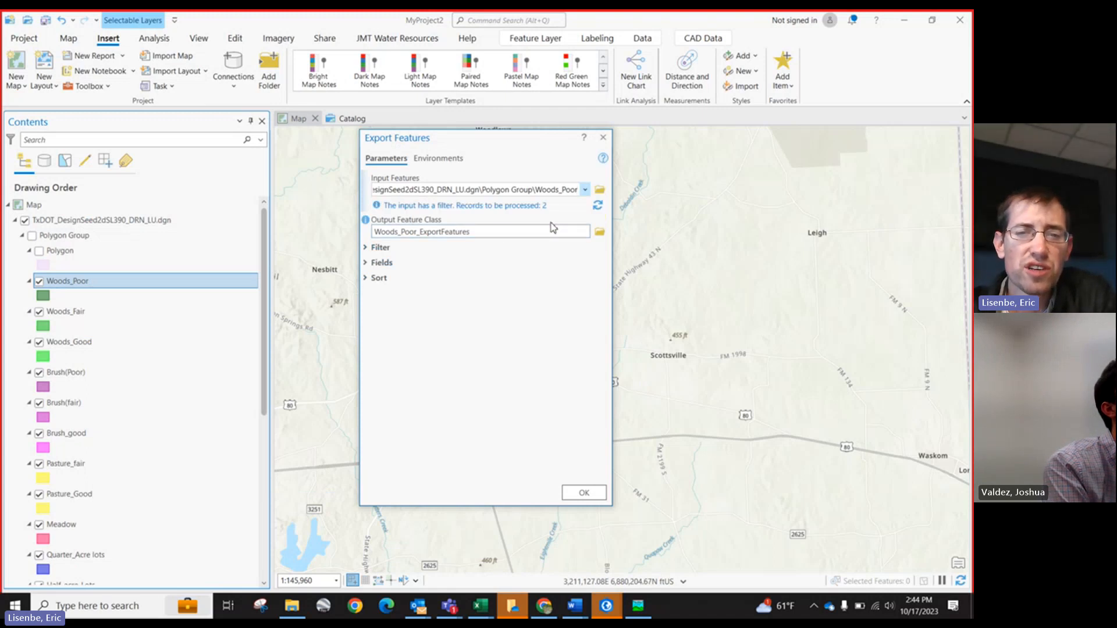
click(486, 232)
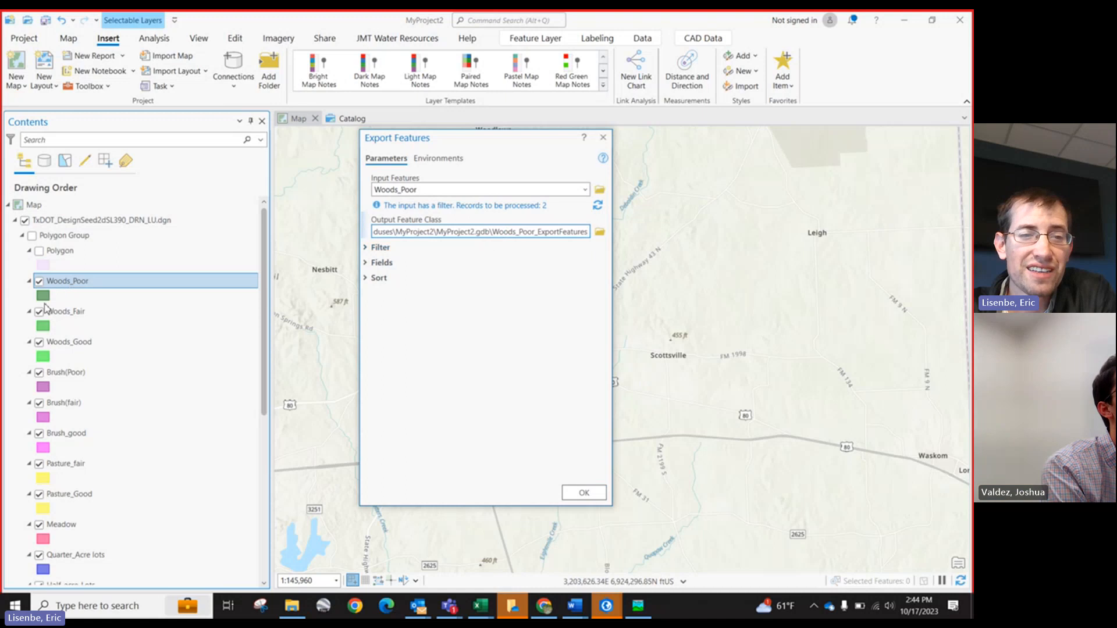
Step: Switch to the SL390-Hydrologic Workbook in Excel and check the GIS feature class name for Woods (Poor) in Landuses_Summary
click(480, 606)
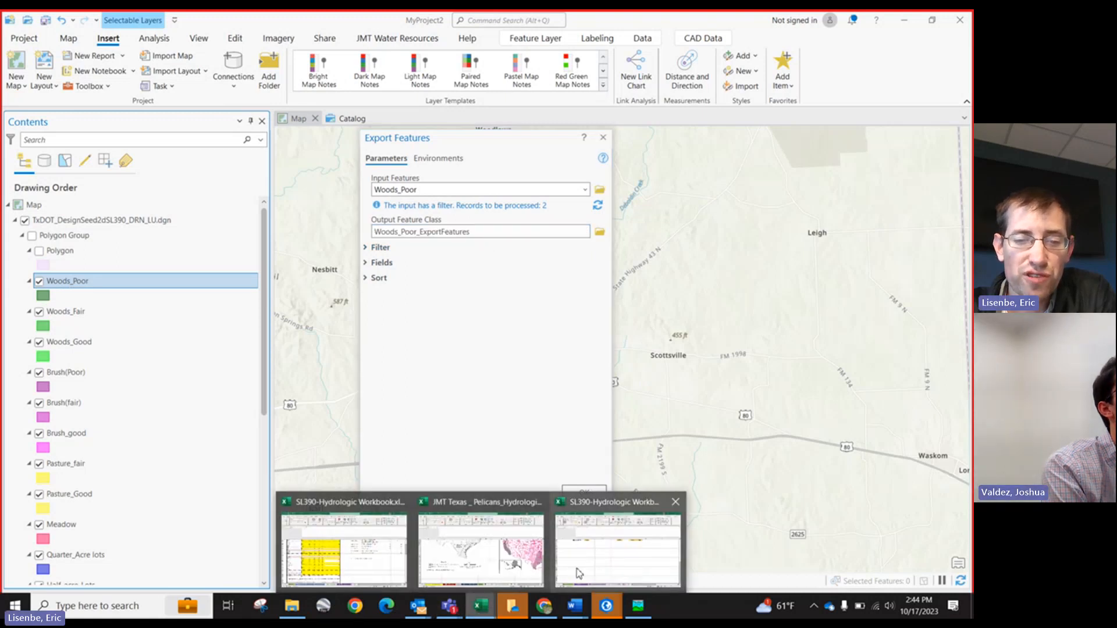
click(344, 550)
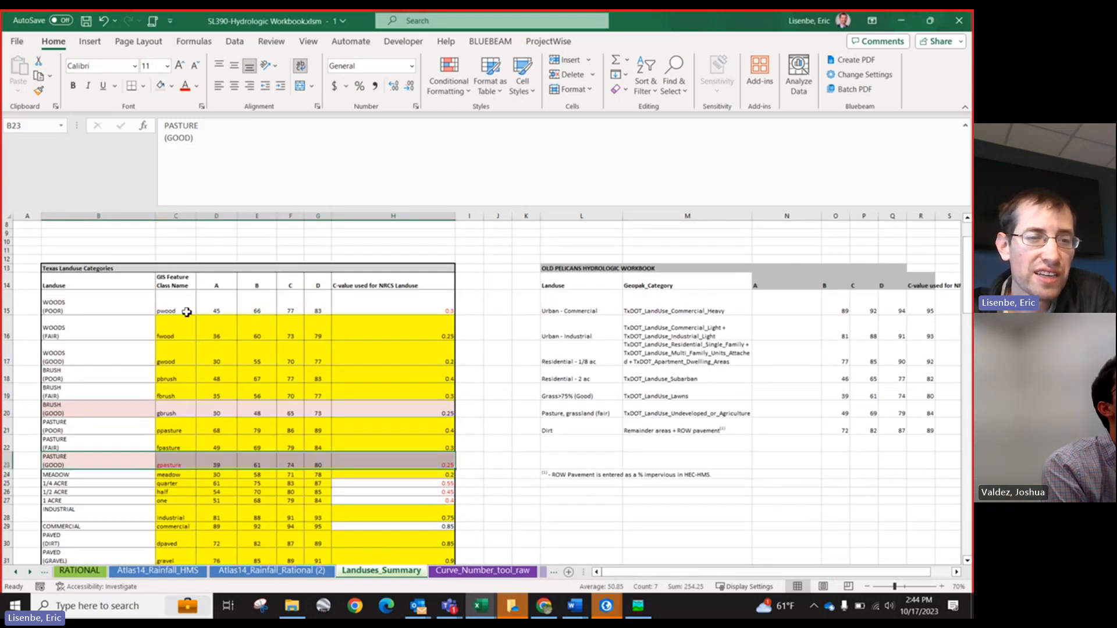
click(183, 310)
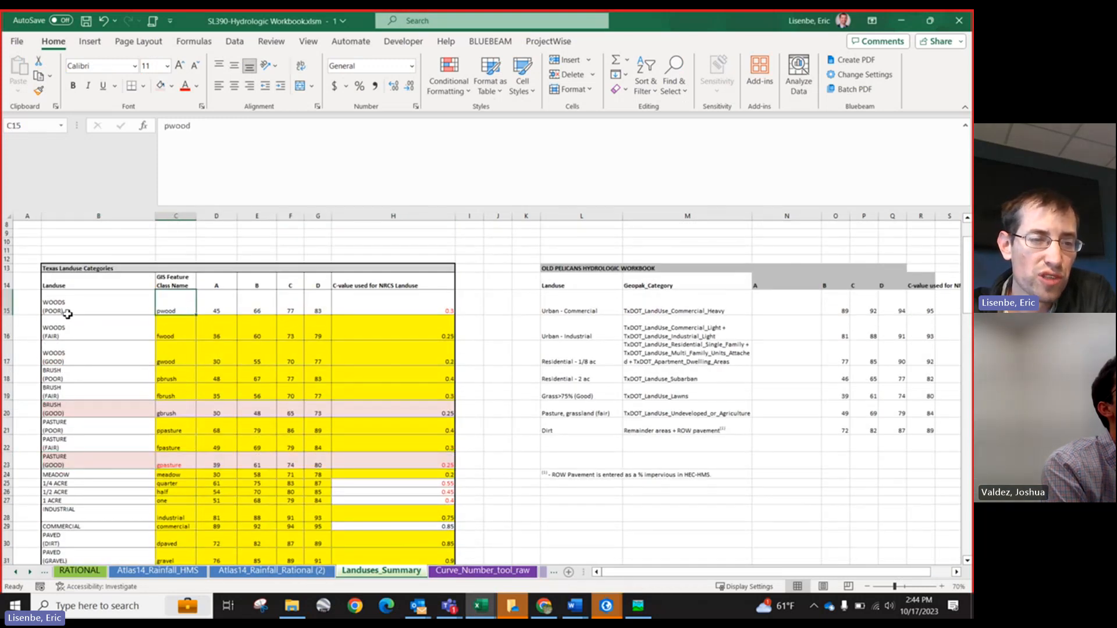
click(69, 313)
click(172, 311)
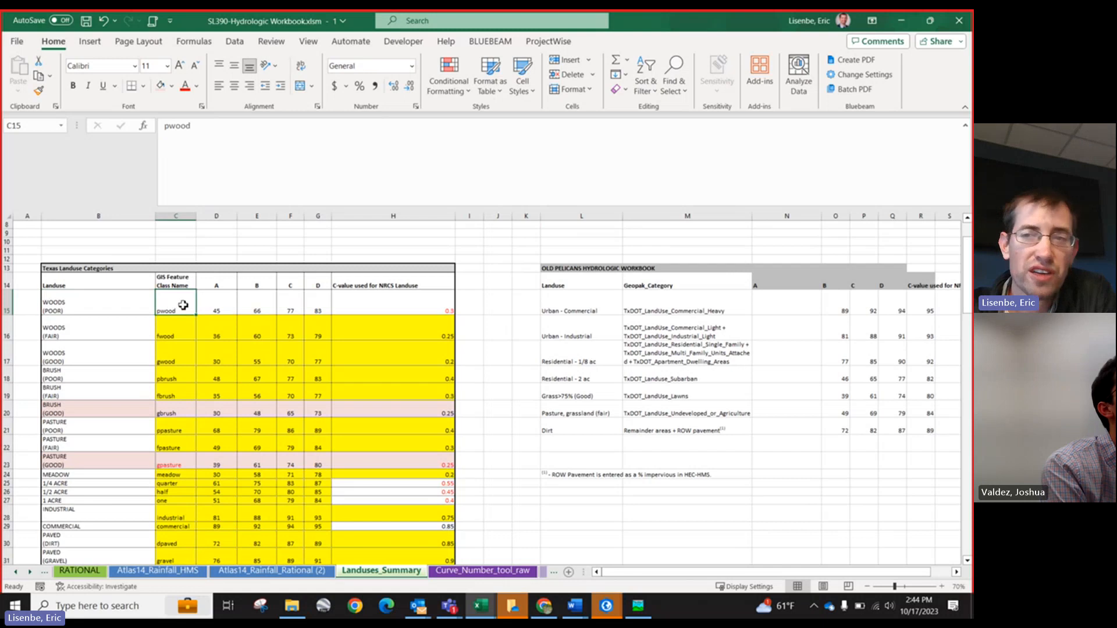
click(902, 22)
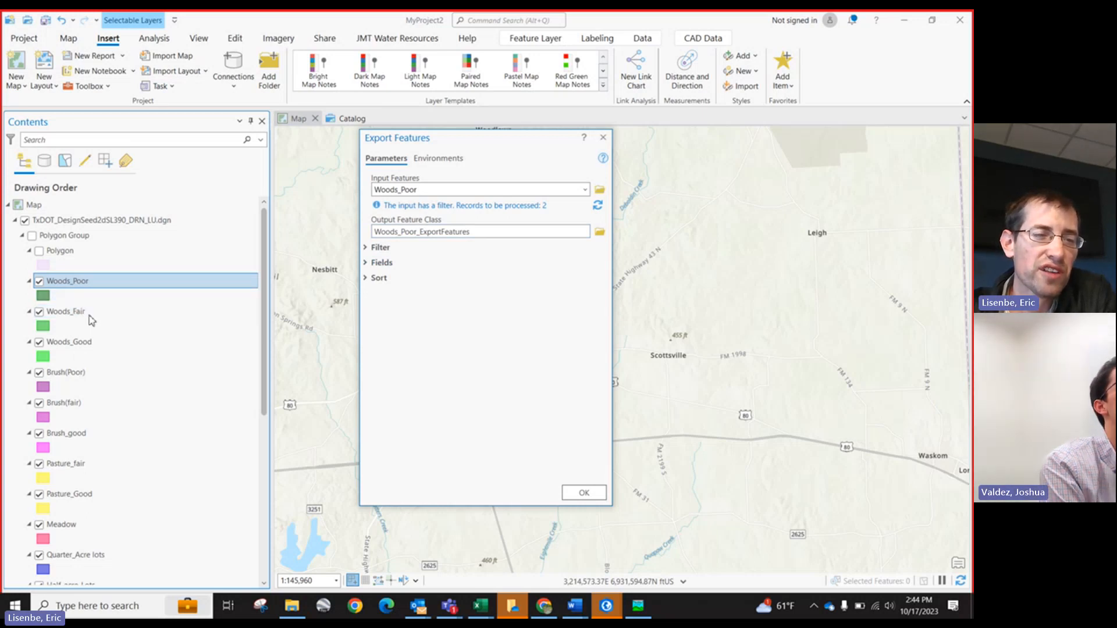
Step: Export Woods_Poor to a feature class named woodspoor in the MyProject2 geodatabase
click(490, 232)
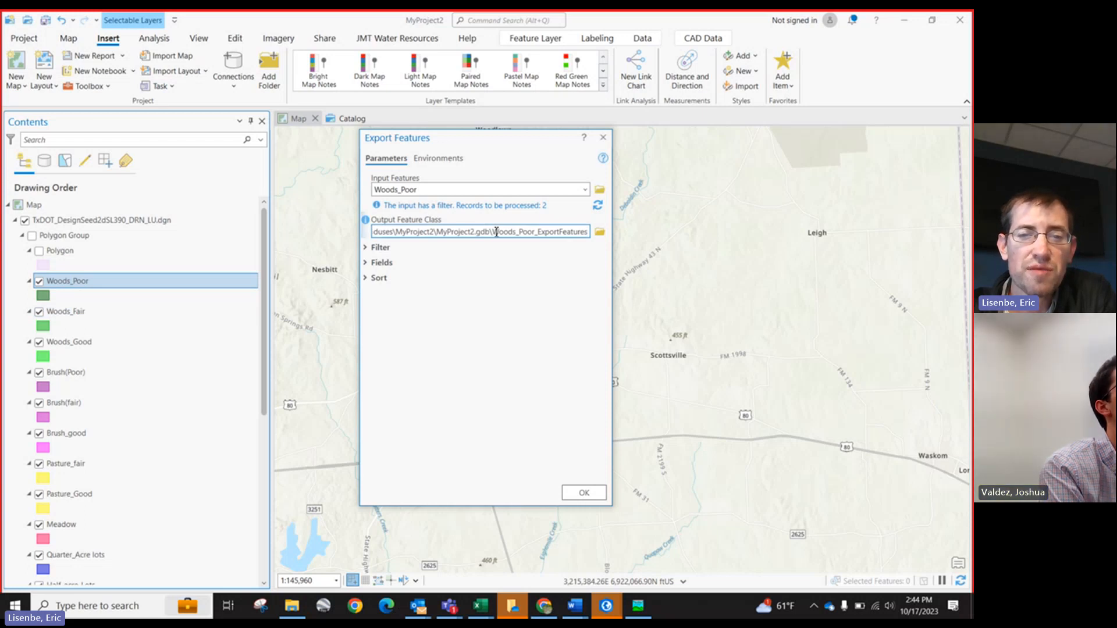
drag(494, 232, 589, 233)
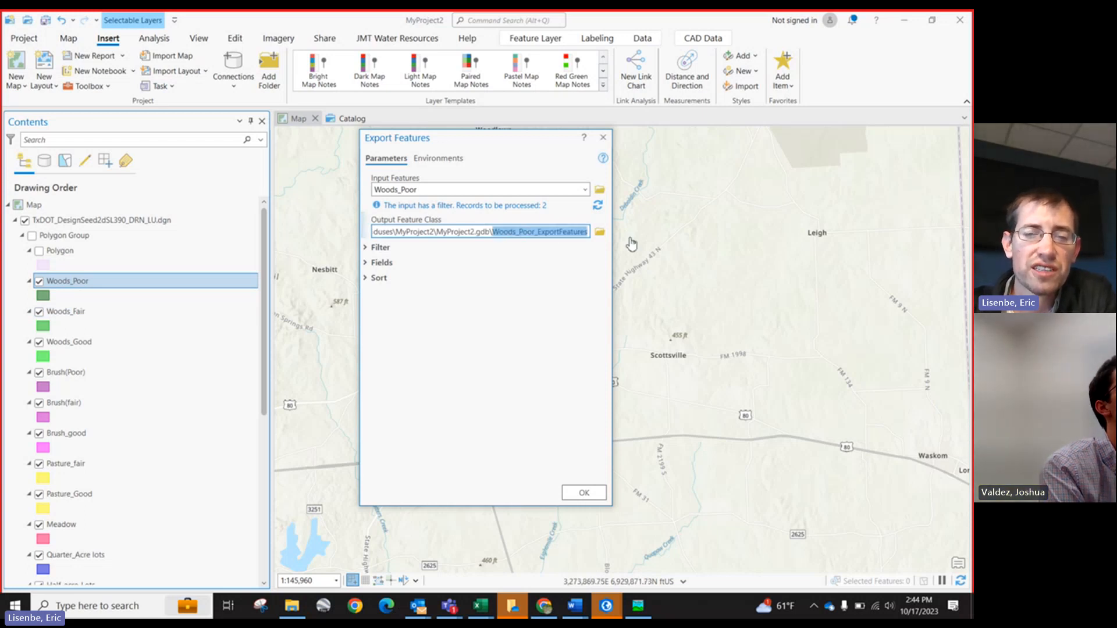
text(wood)
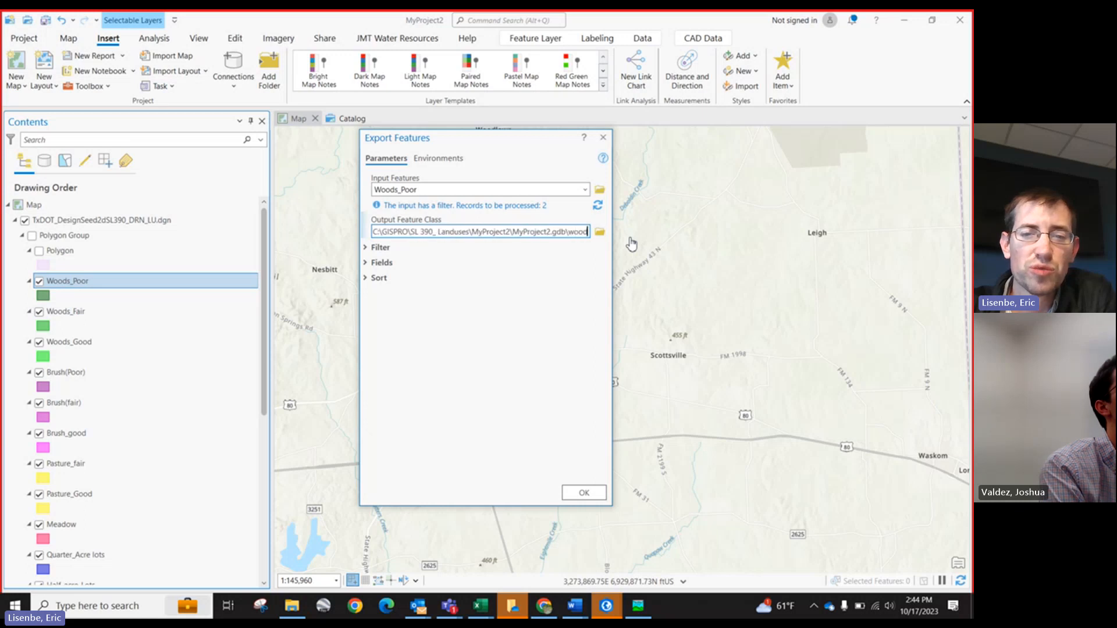
text(spoor)
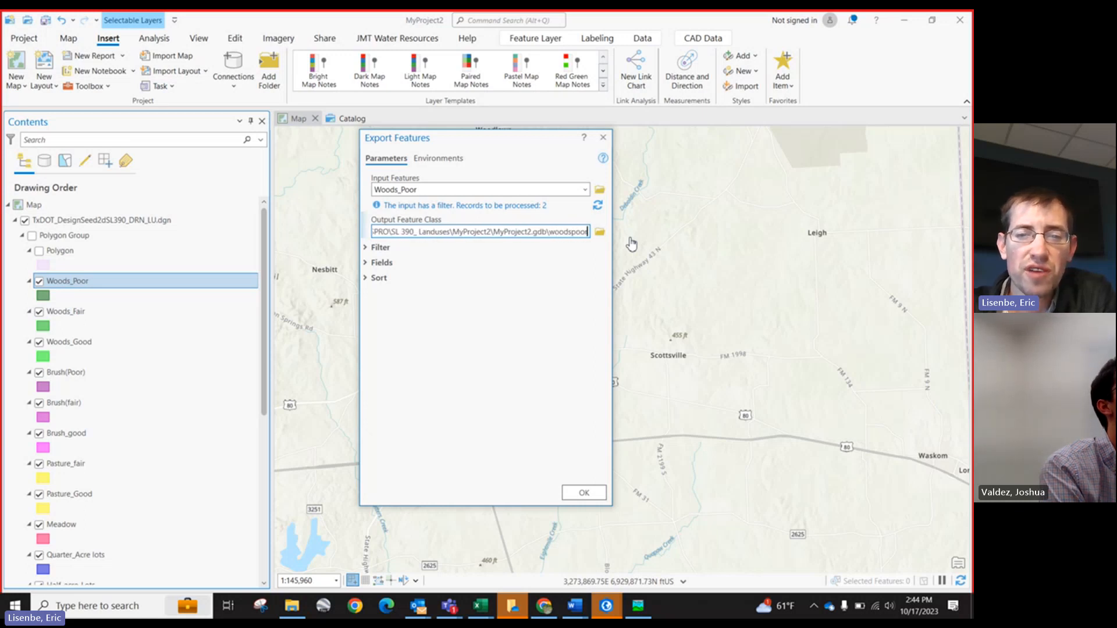
click(582, 494)
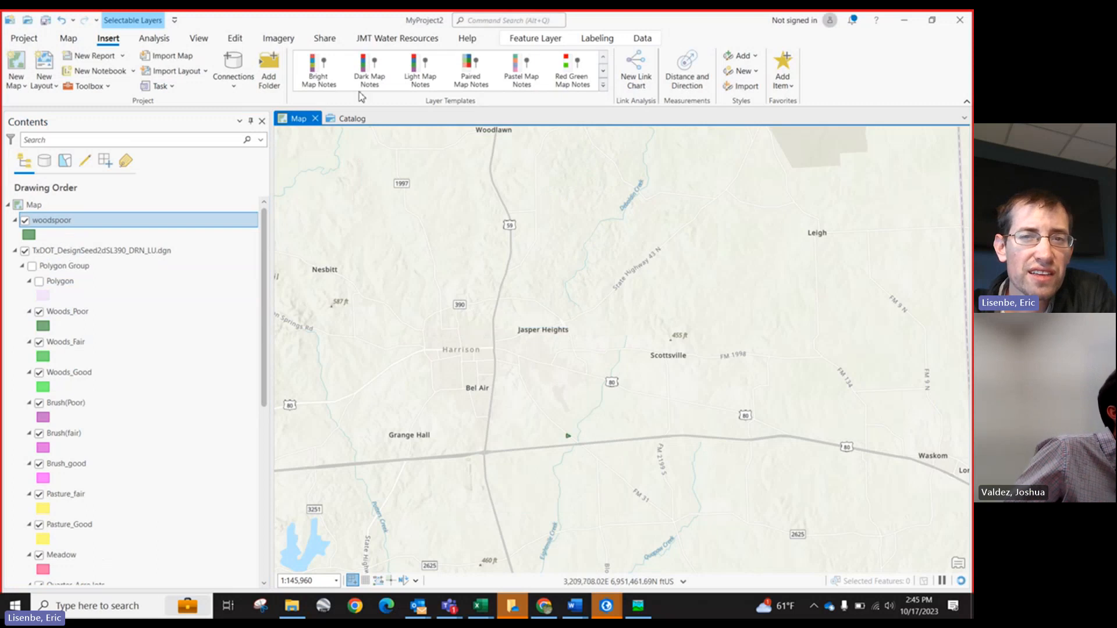
Step: Run Repair Geometry on the woodspoor layer, keeping Delete Features with Null Geometry checked, and close the tool
click(473, 22)
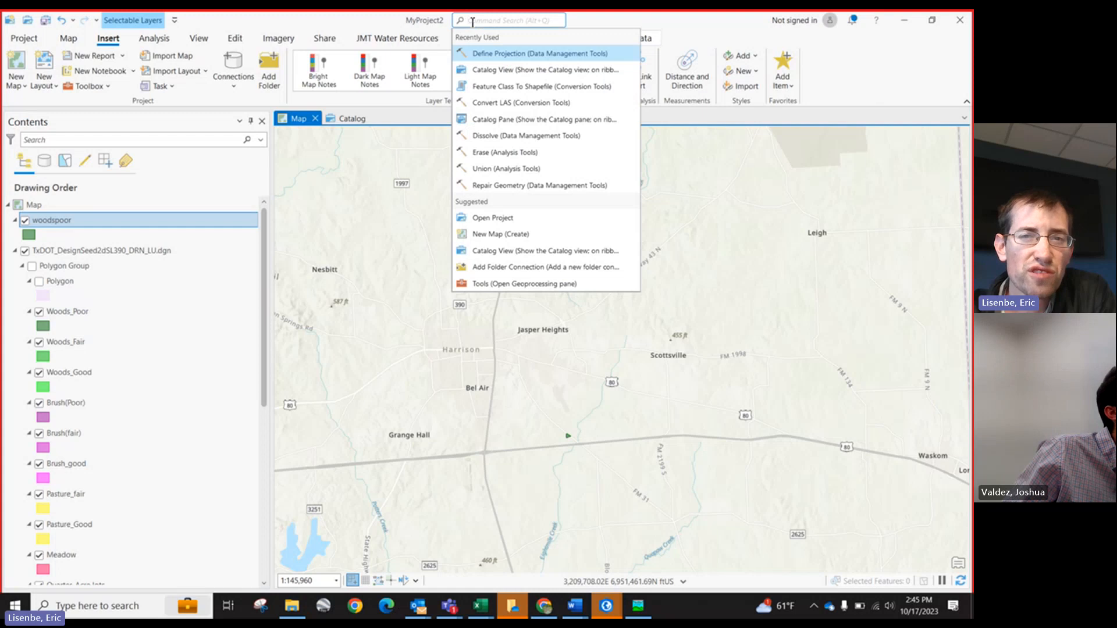
text(repair)
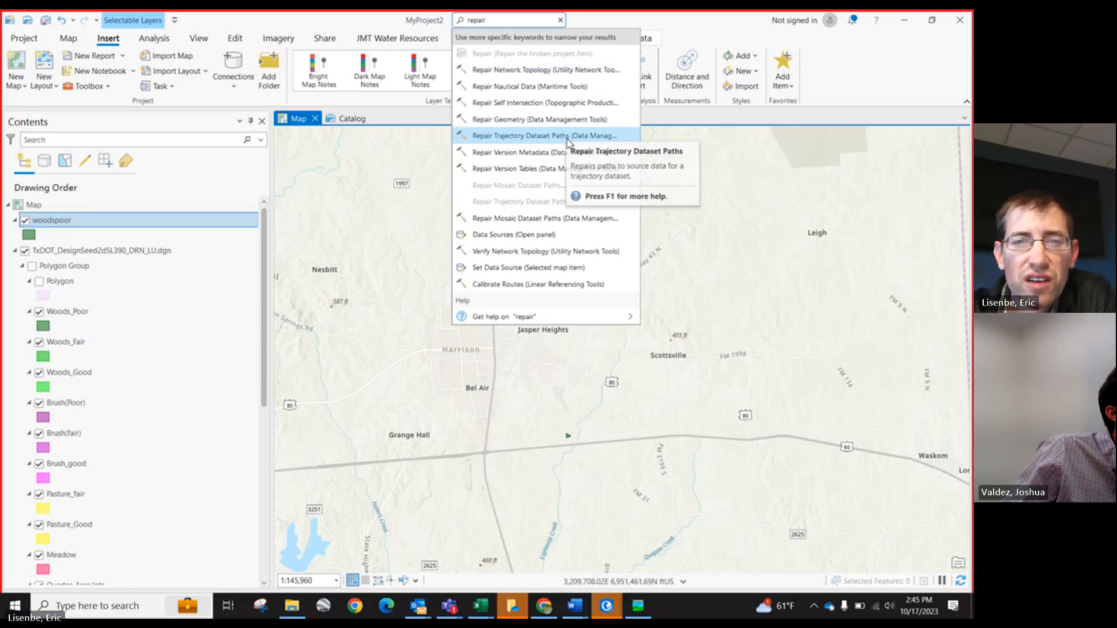
click(530, 121)
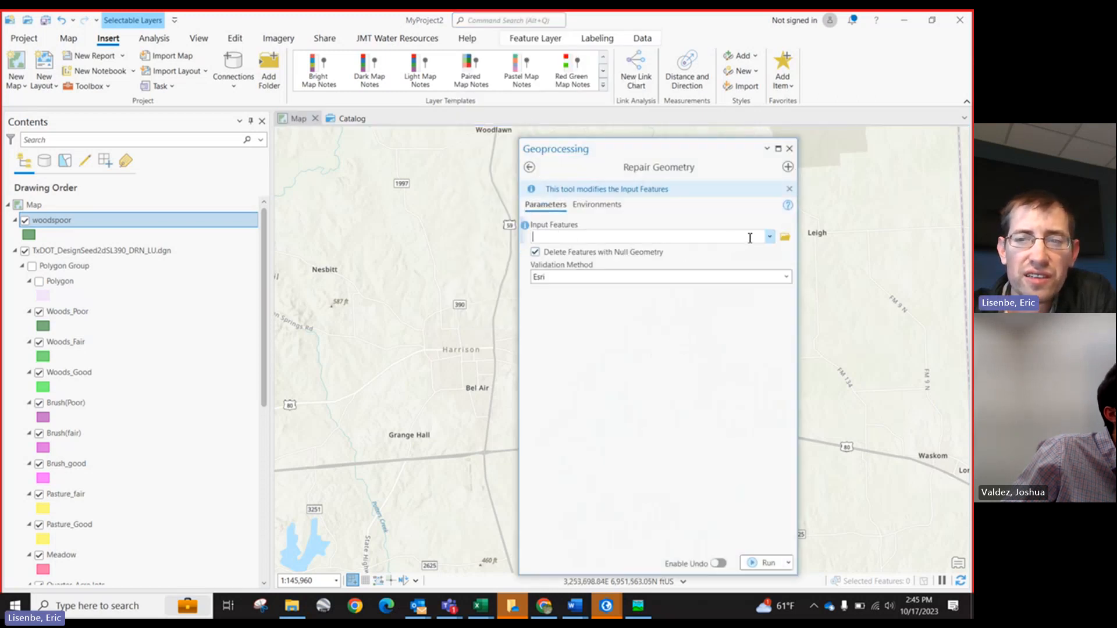
click(769, 236)
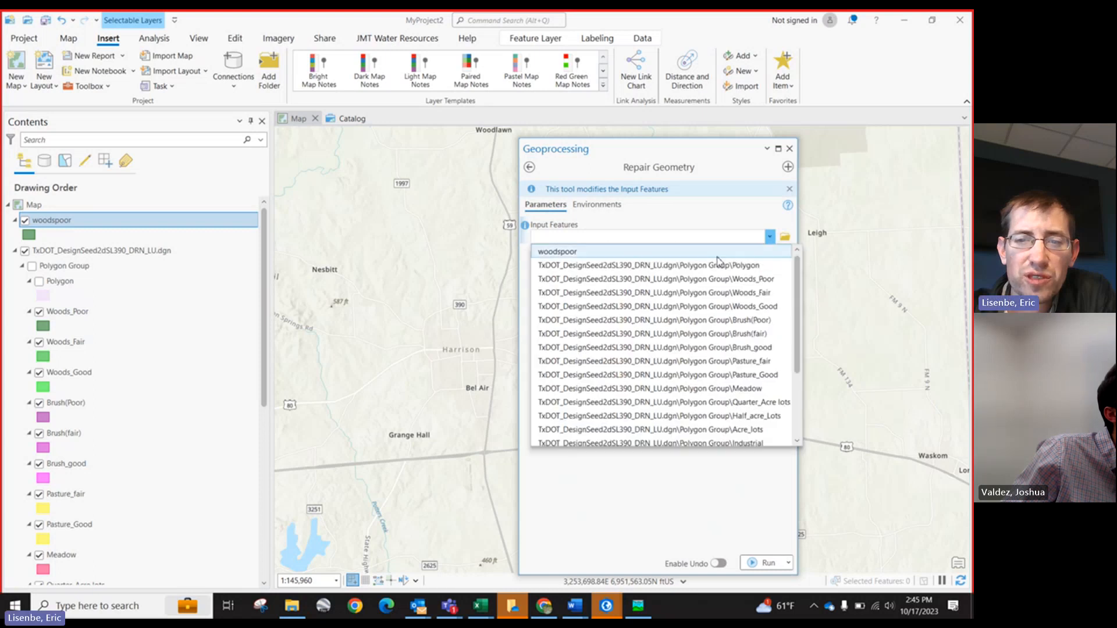
click(718, 259)
click(758, 563)
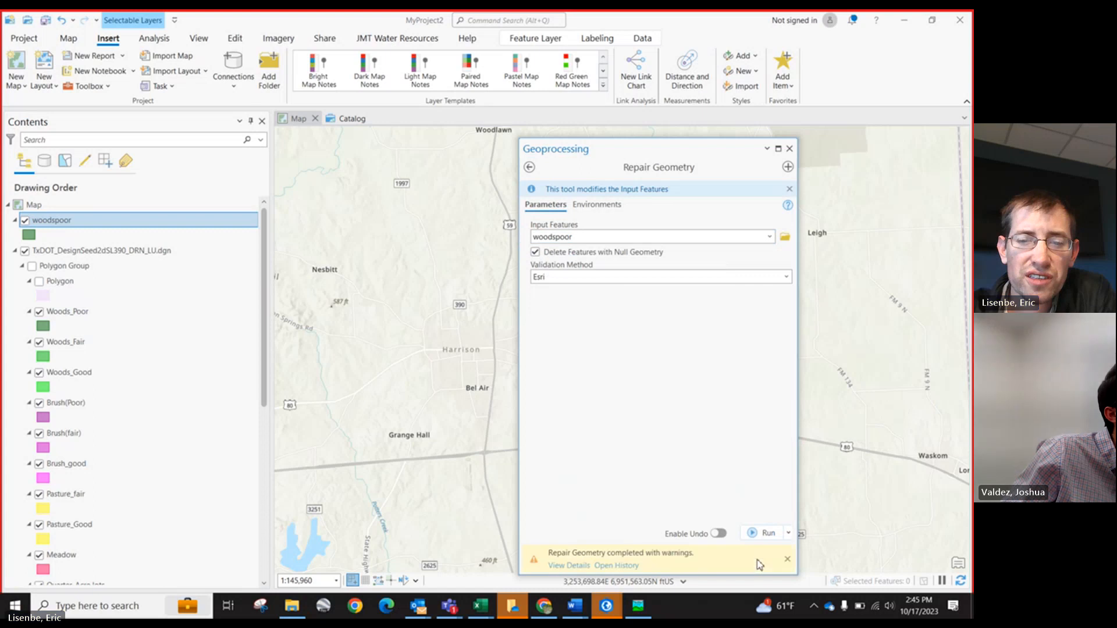
mouse_move(758, 563)
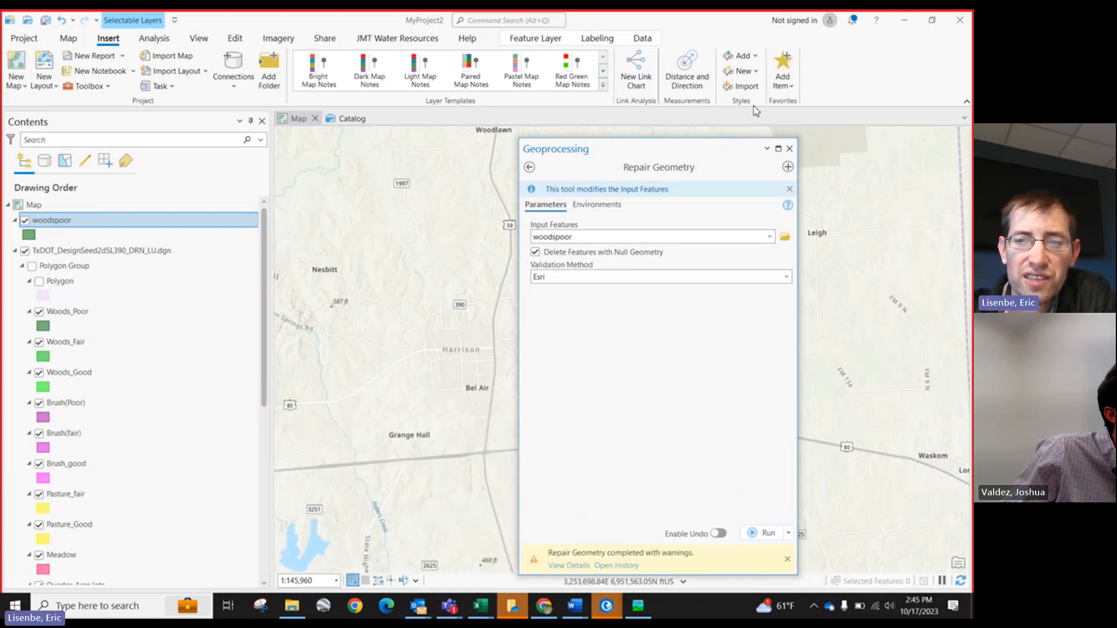
click(790, 149)
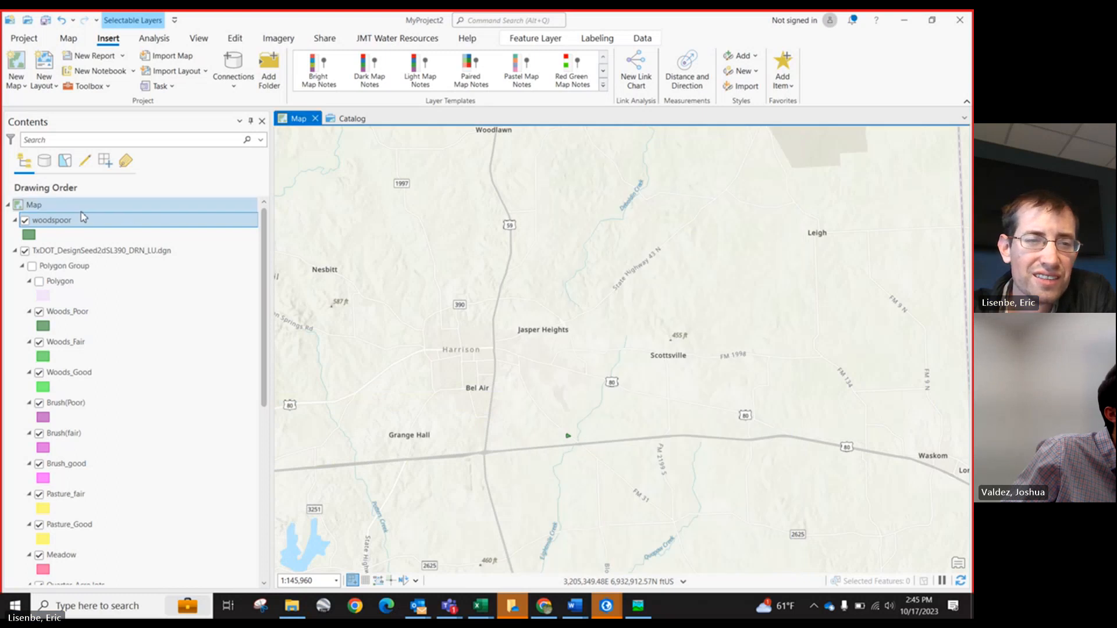
drag(80, 220, 61, 244)
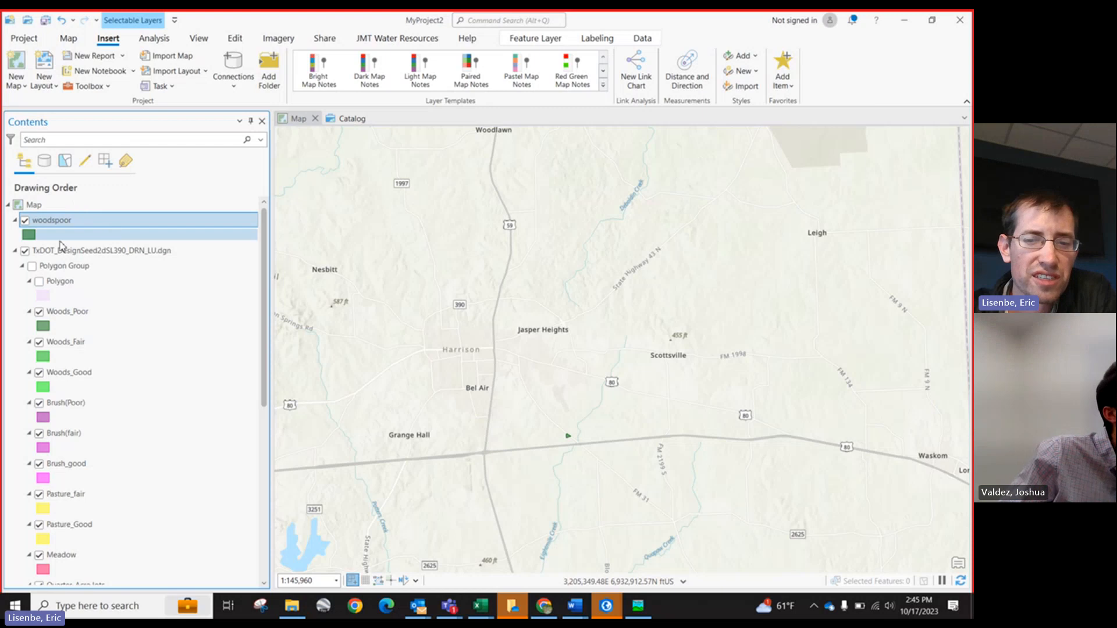
scroll(458, 303, down, 1)
scroll(455, 307, up, 1)
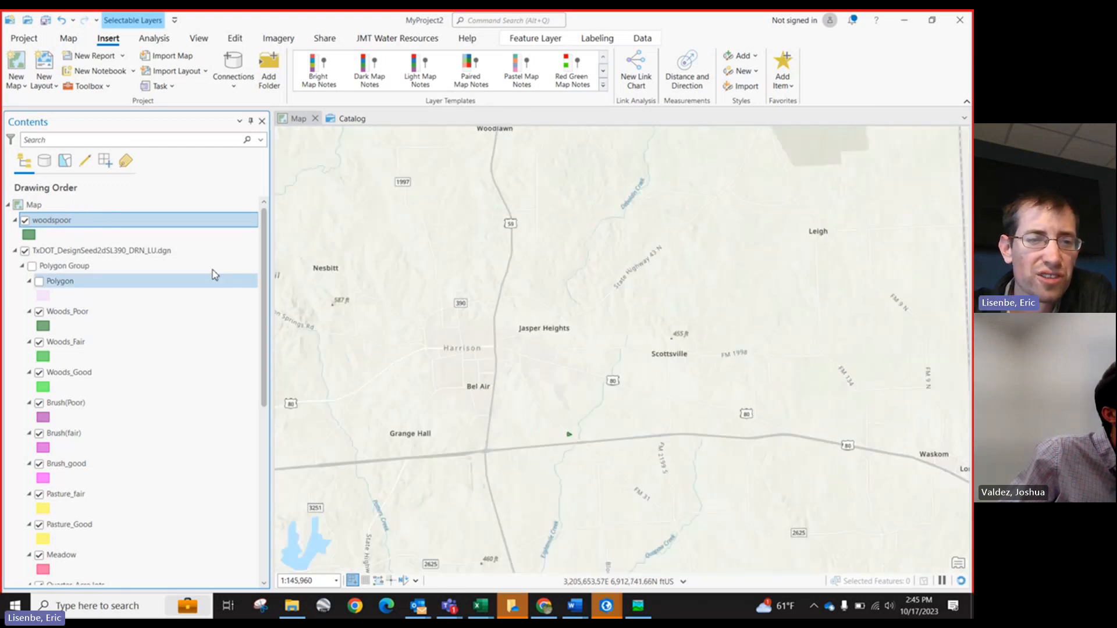
right_click(116, 220)
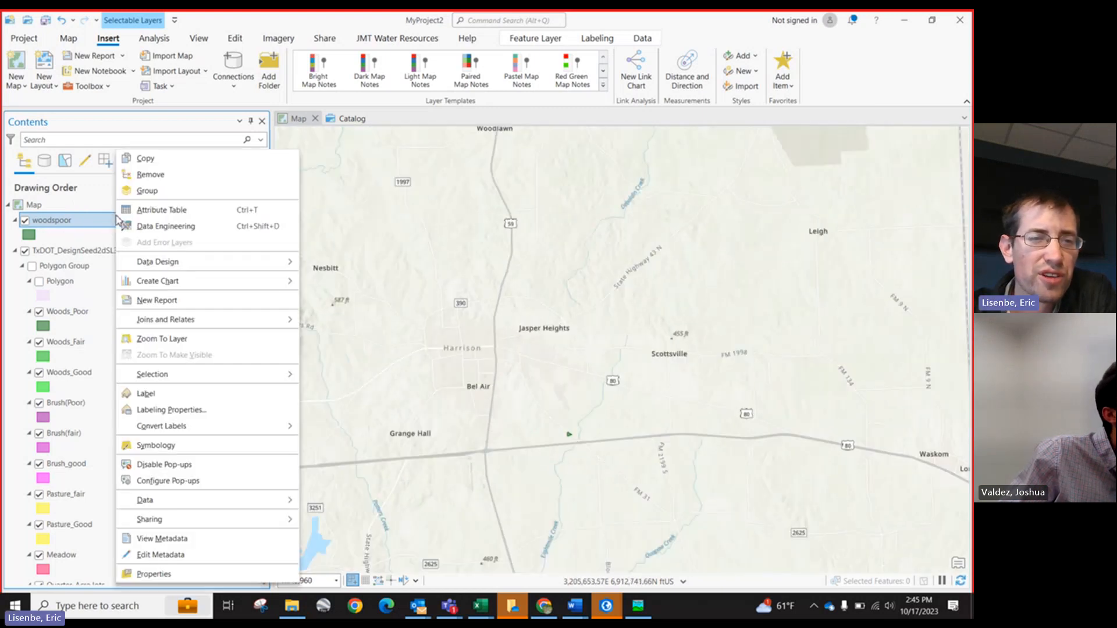
click(270, 15)
click(233, 87)
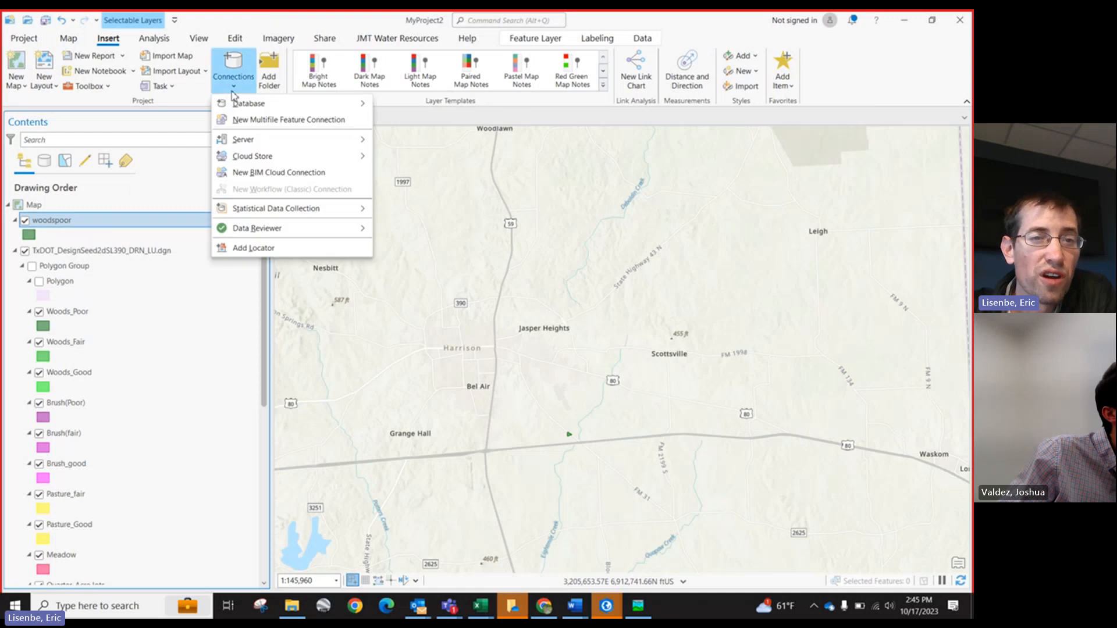
click(221, 15)
click(68, 38)
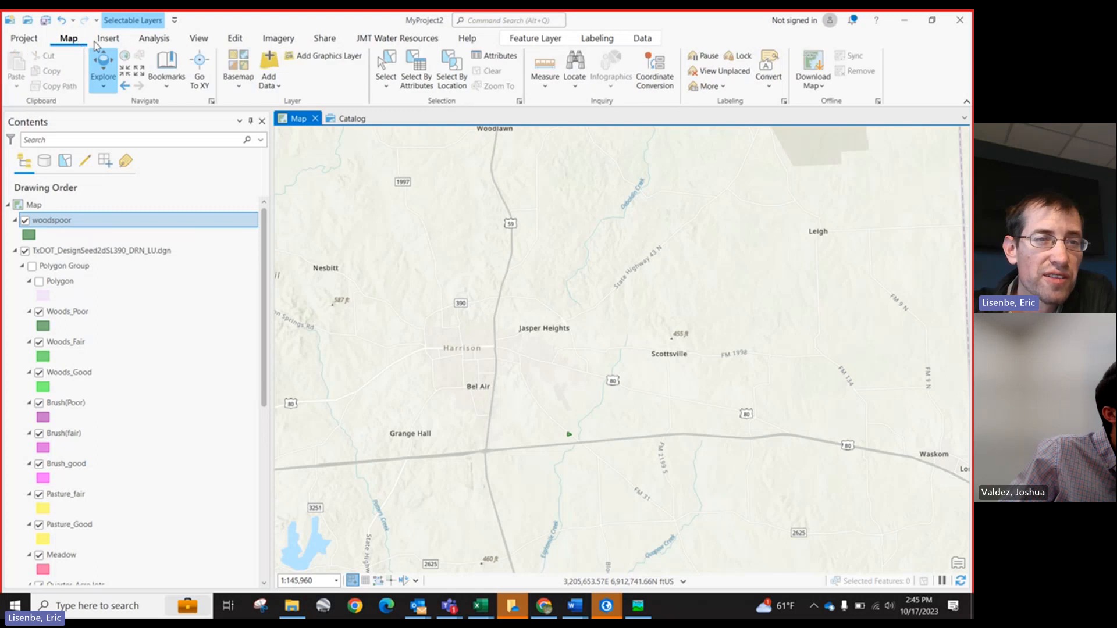
click(109, 37)
click(243, 91)
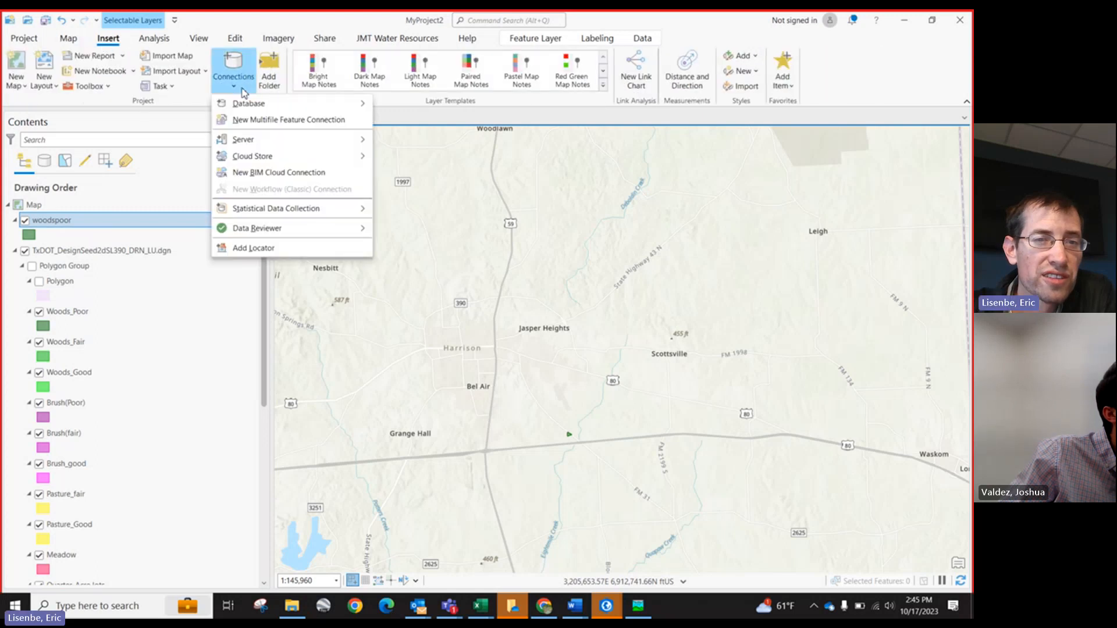
click(258, 119)
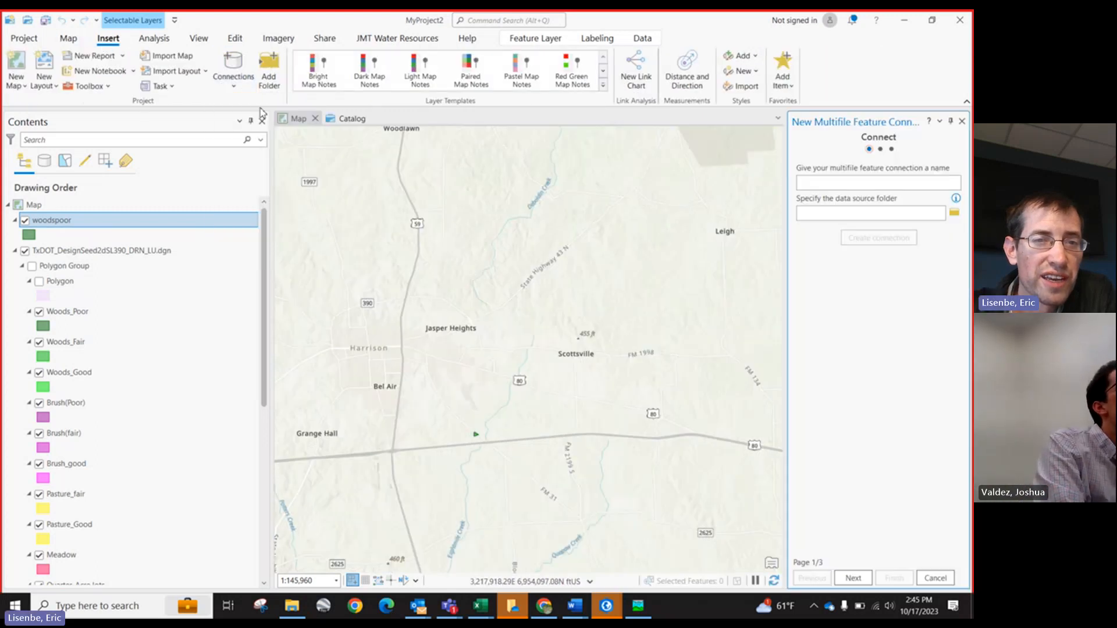
click(961, 121)
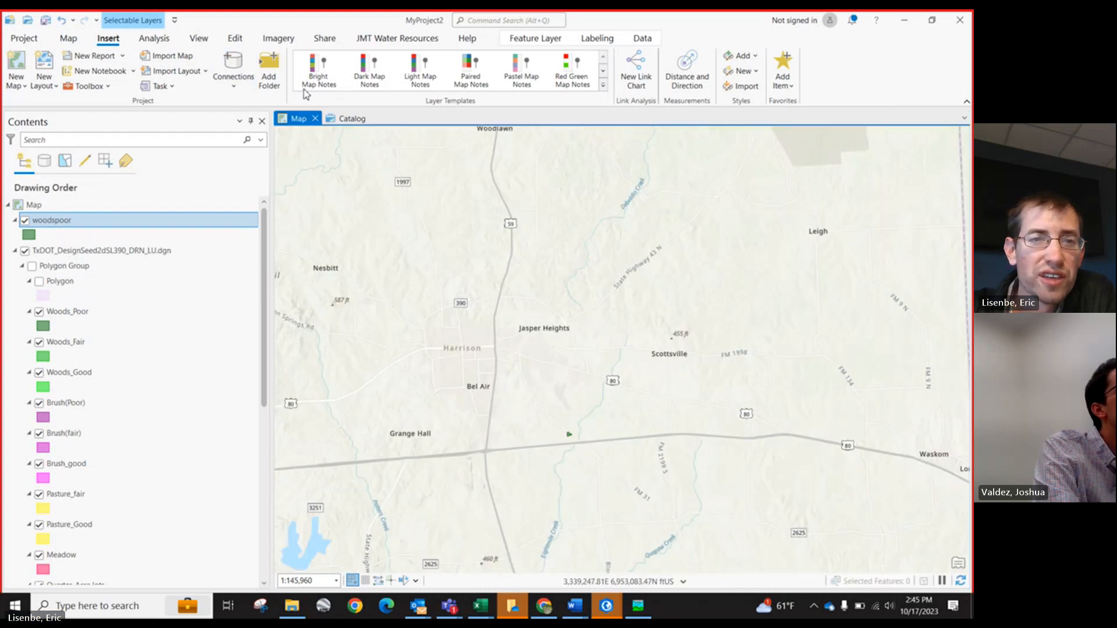
Step: Create a new file geodatabase named test_run_SL390 in the C:\GISPRO\SL 390_Landuses folder
click(233, 73)
mouse_move(361, 105)
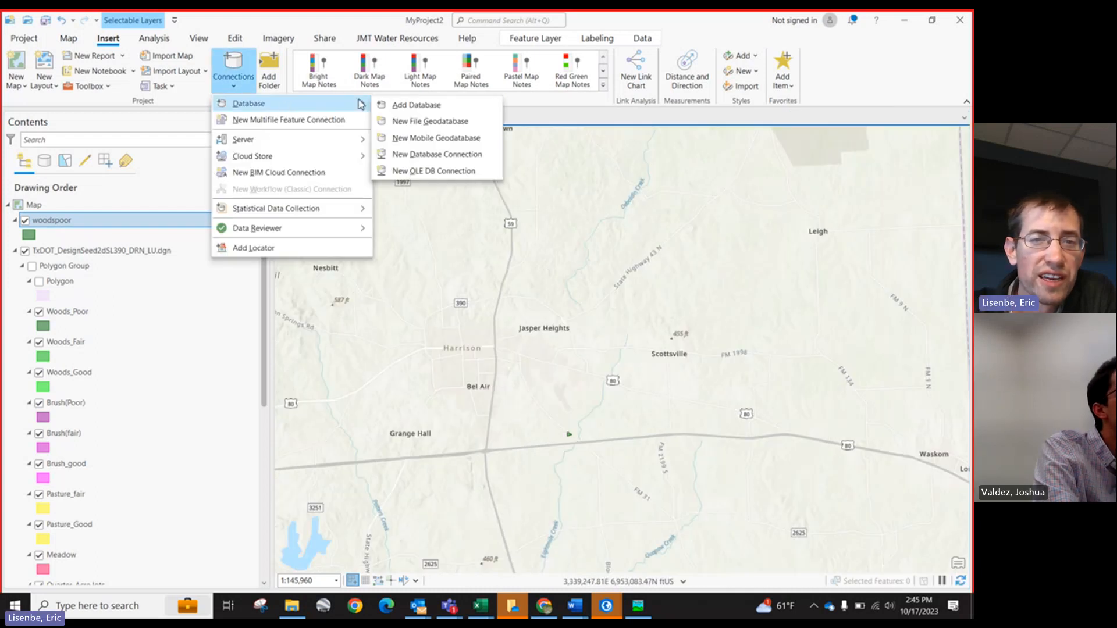
click(426, 126)
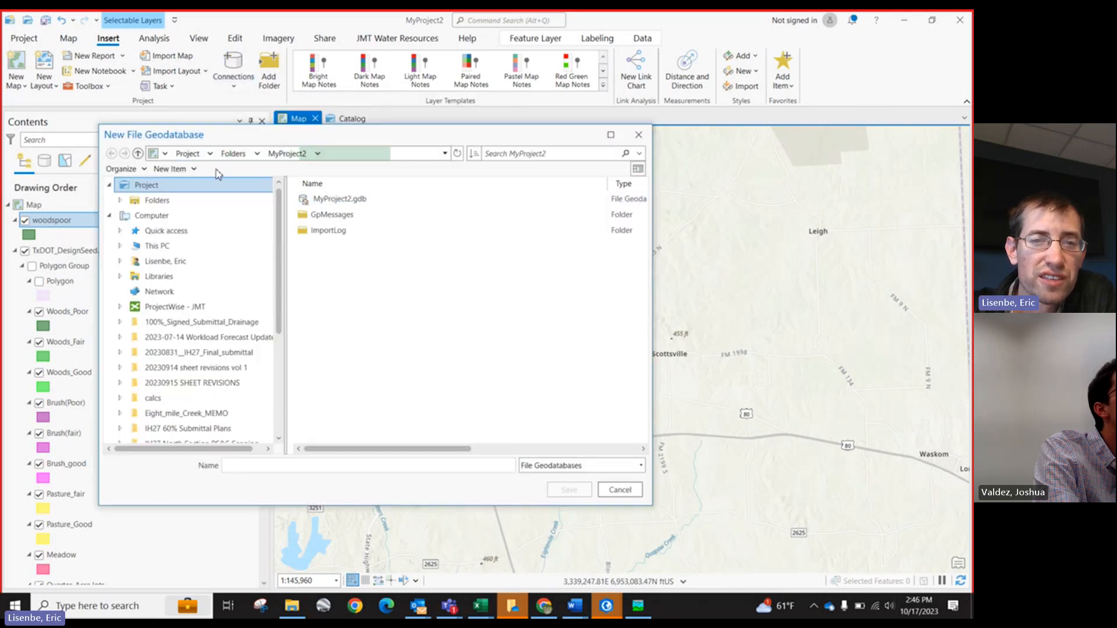
scroll(168, 293, down, 2)
scroll(169, 291, up, 3)
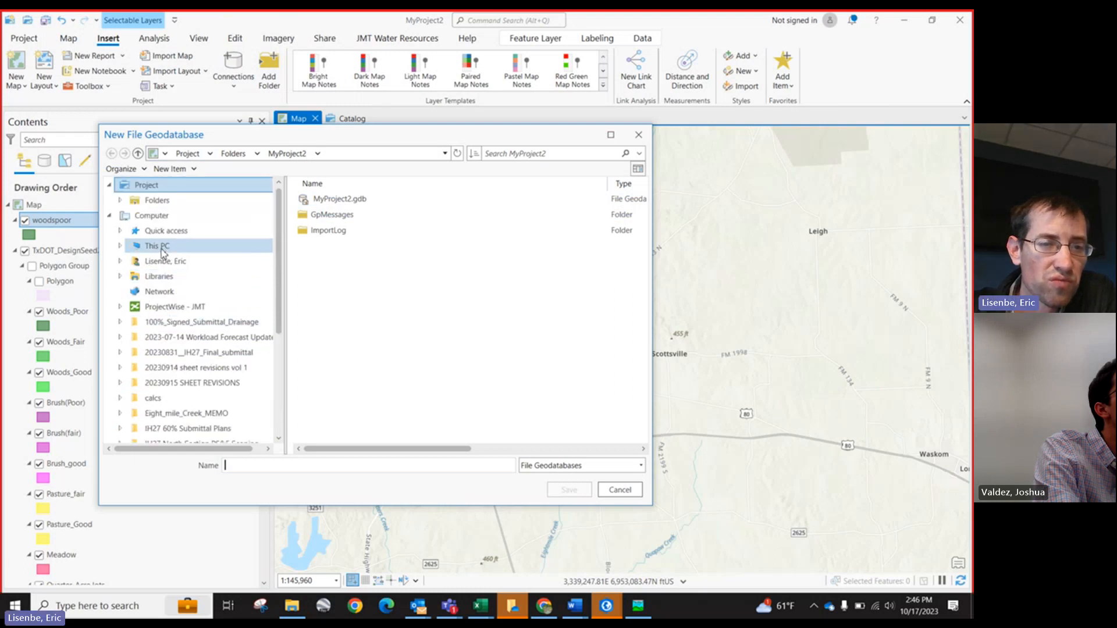
click(159, 247)
double_click(368, 315)
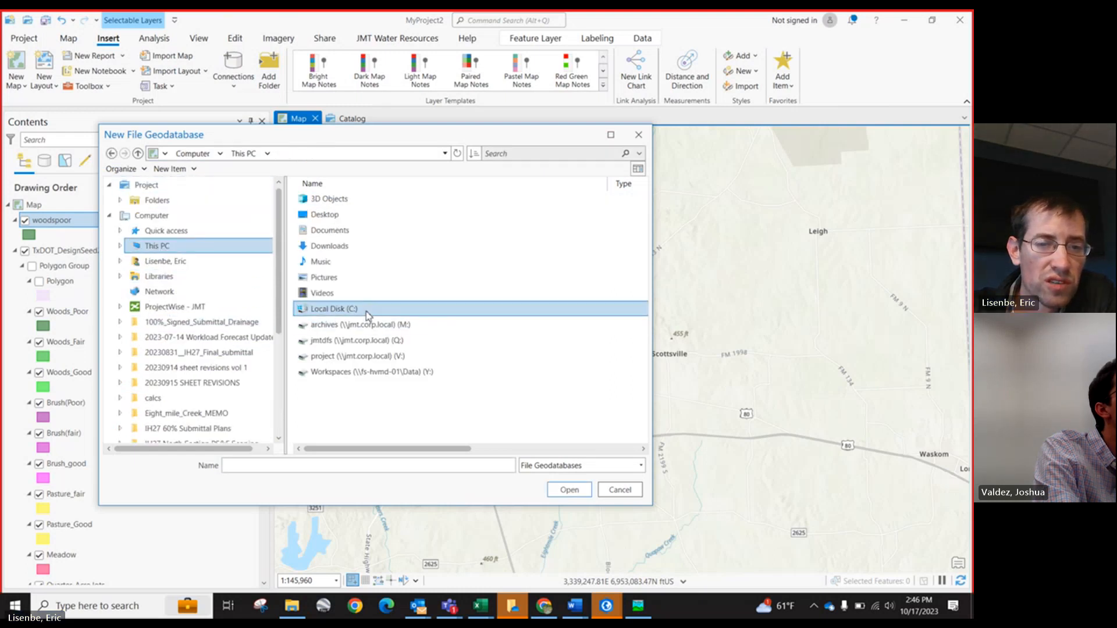
double_click(366, 314)
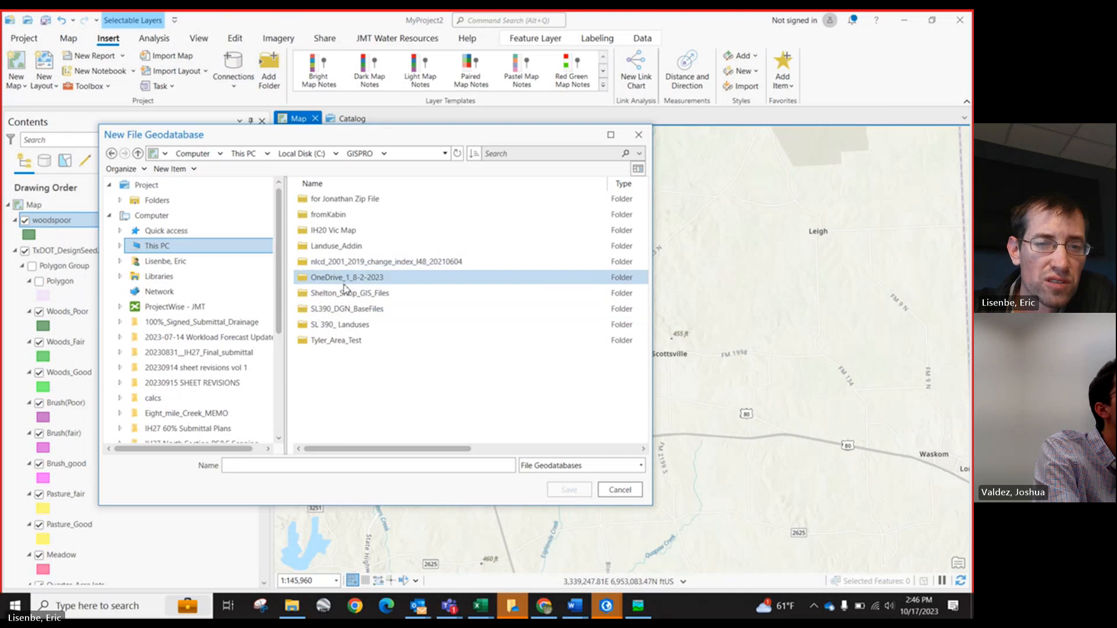
double_click(344, 325)
click(272, 464)
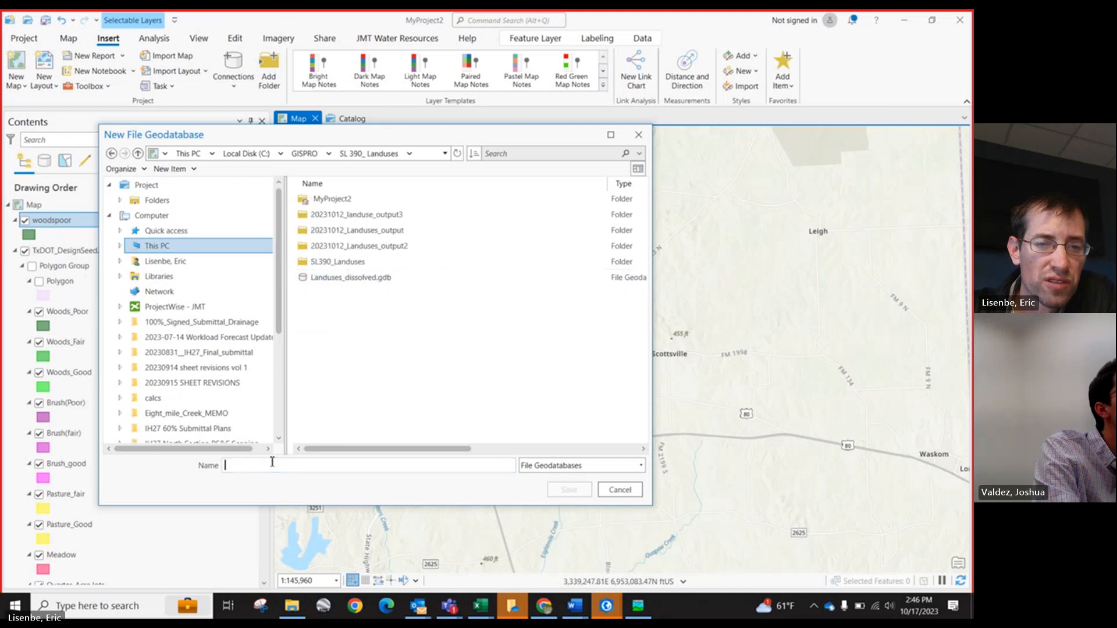
text(test_run_SL390)
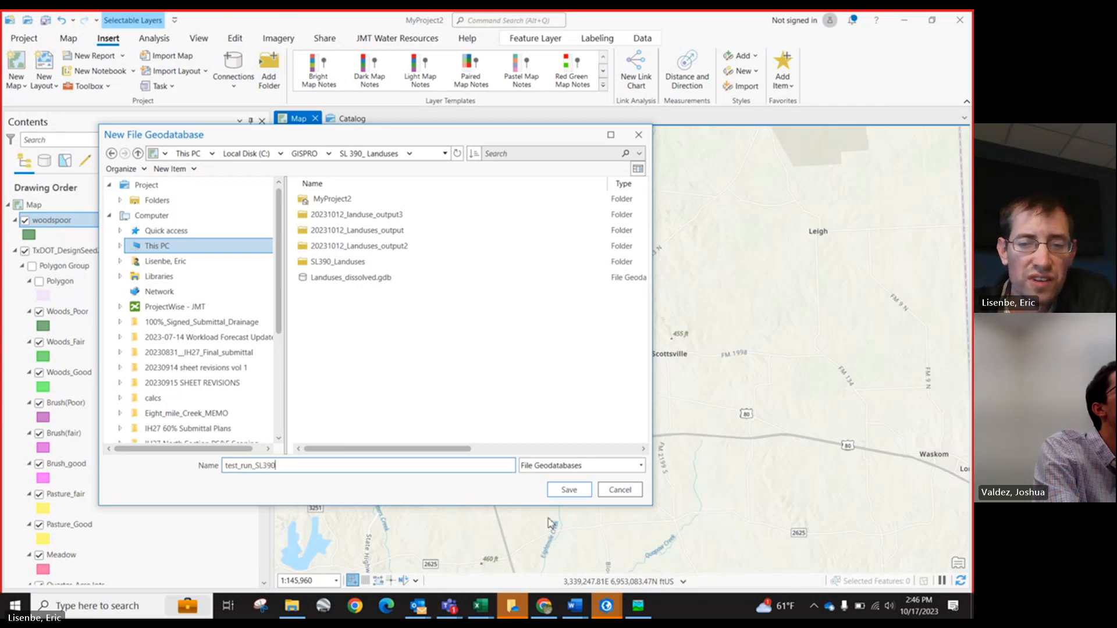
click(569, 490)
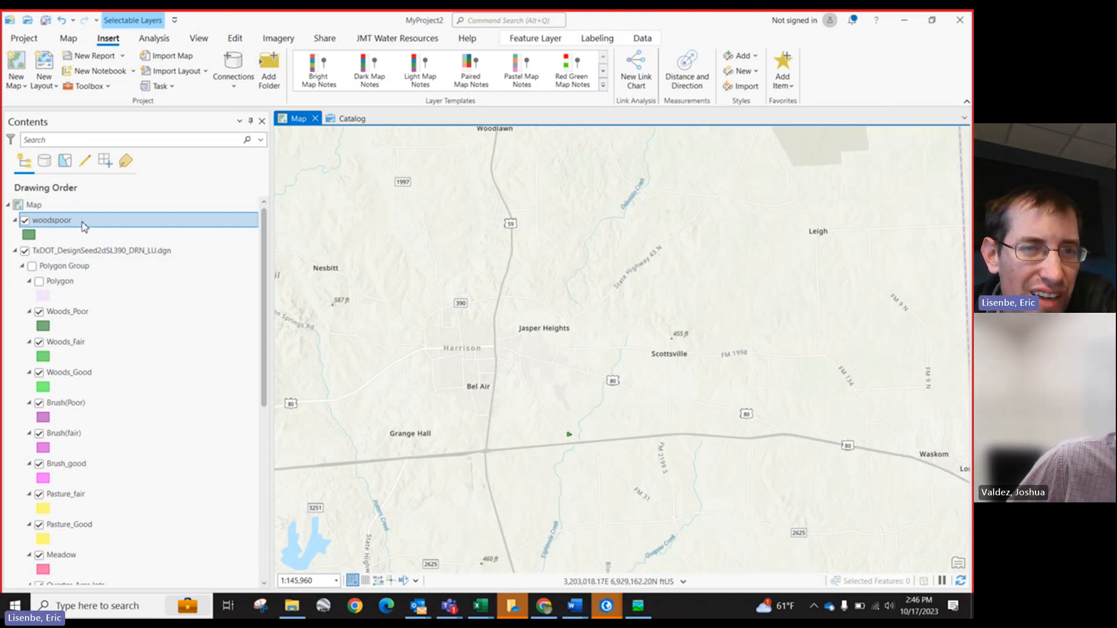
Step: Run the Dissolve tool on the woodspoor layer, outputting woodspoor_Dissolve to the MyProject2 geodatabase
right_click(55, 224)
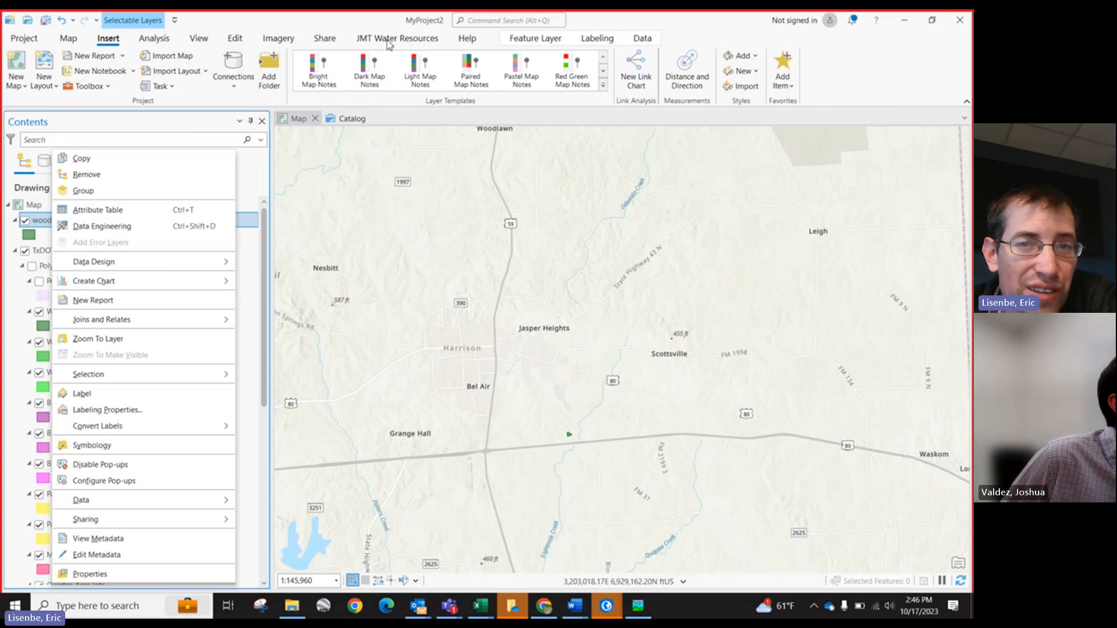
click(529, 29)
click(528, 21)
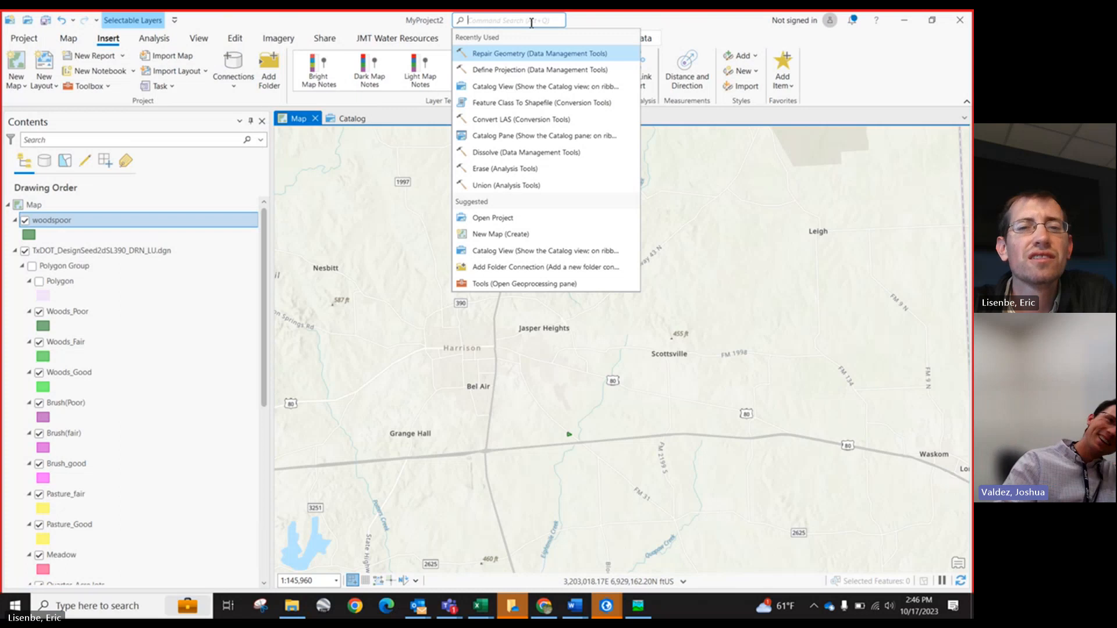
text(di)
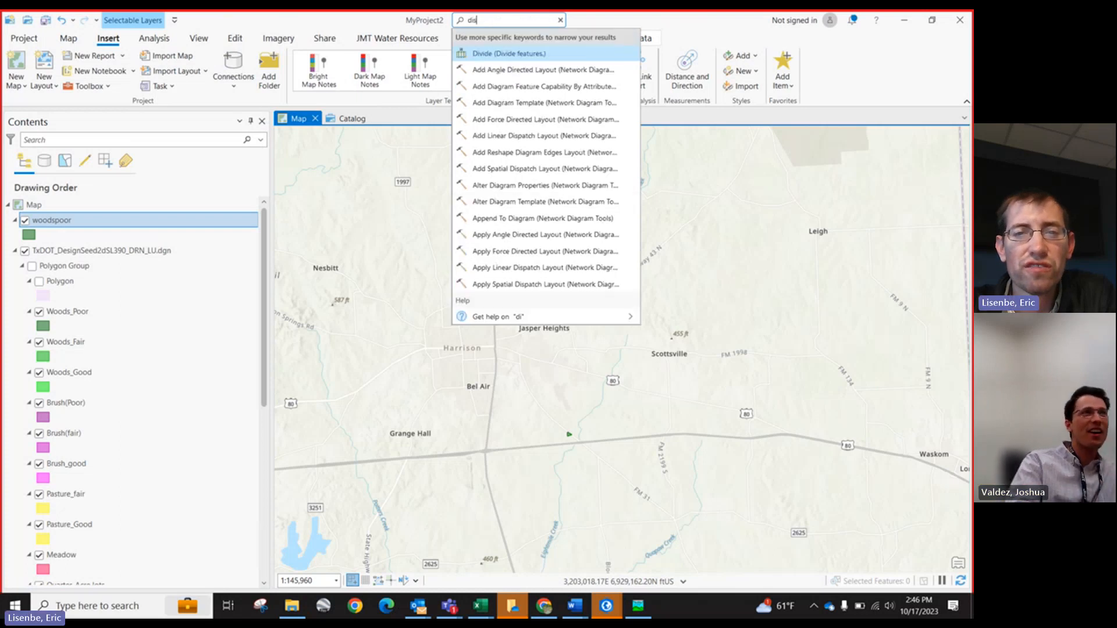
text(ssol)
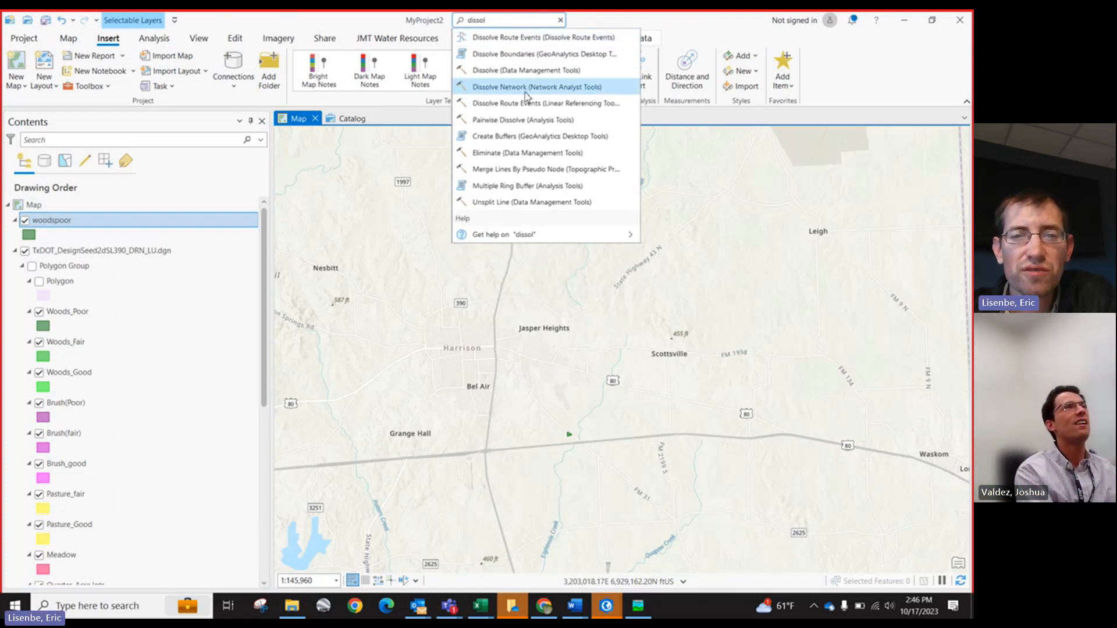
click(518, 75)
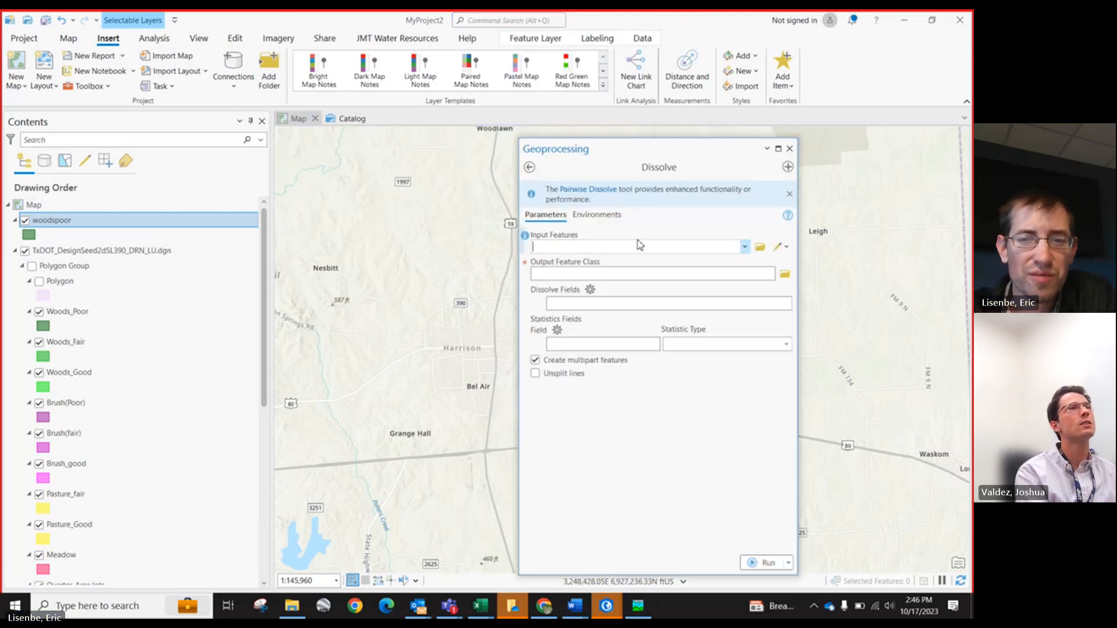
click(745, 247)
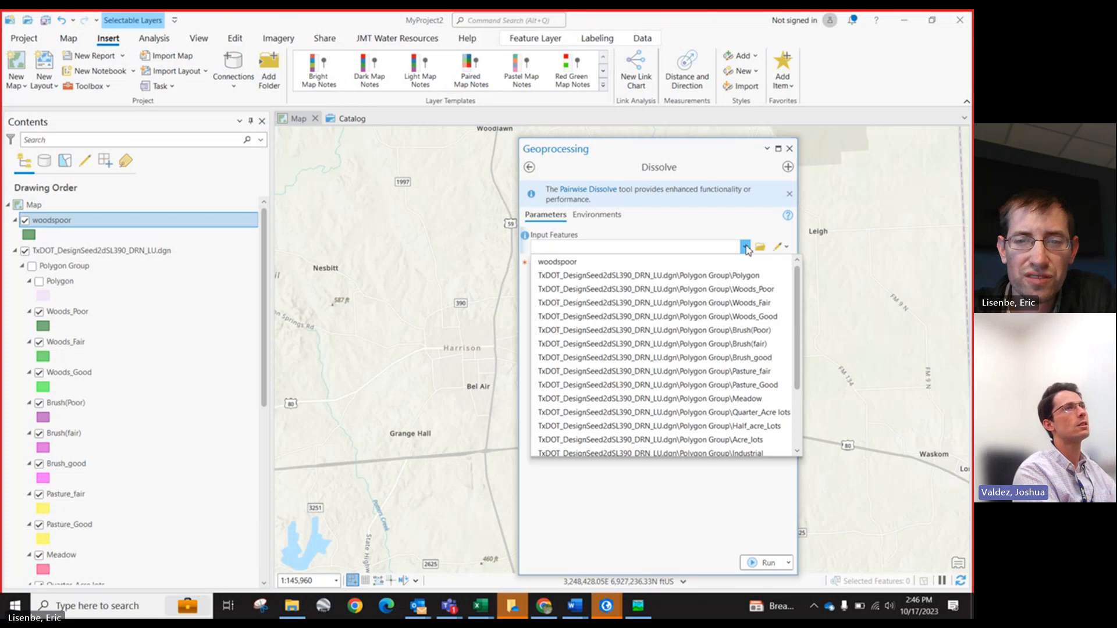
click(630, 263)
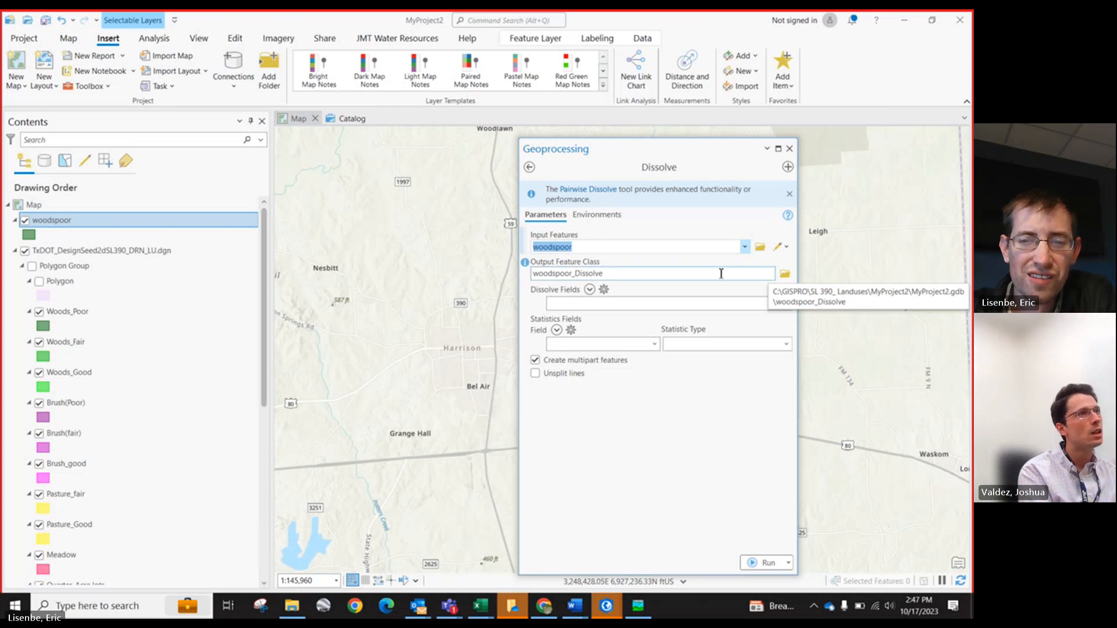
click(721, 273)
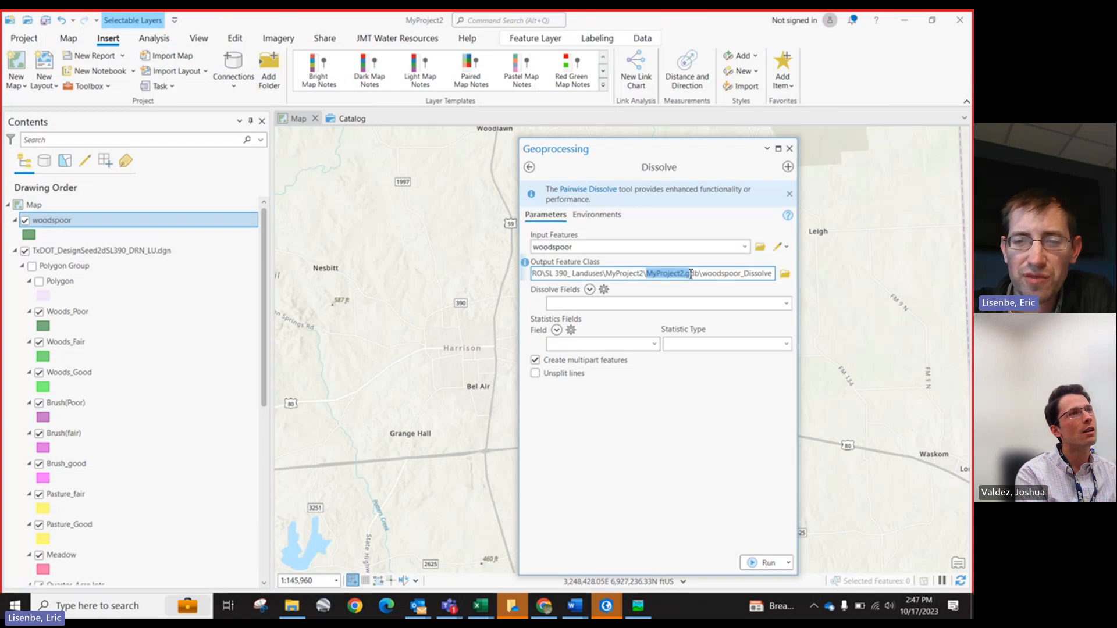
click(709, 274)
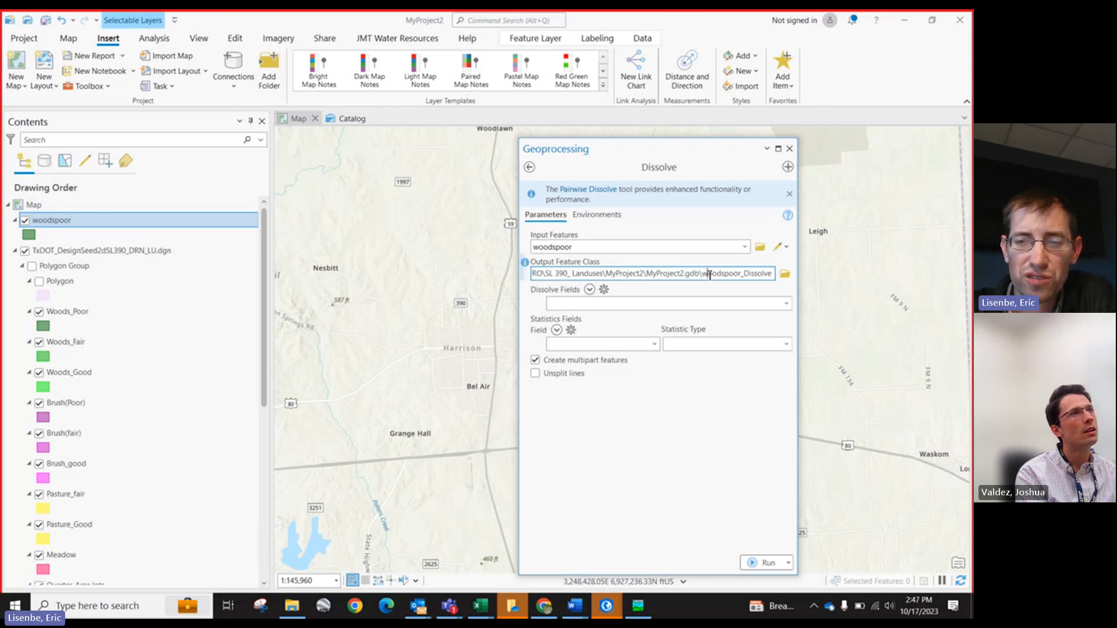
click(645, 276)
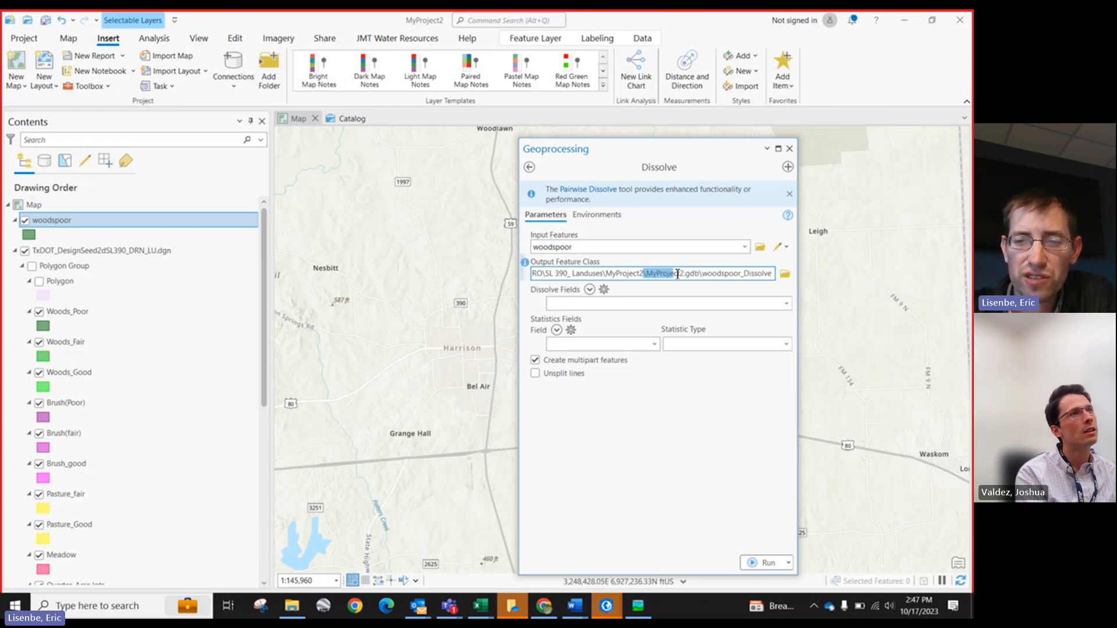
drag(731, 274, 765, 275)
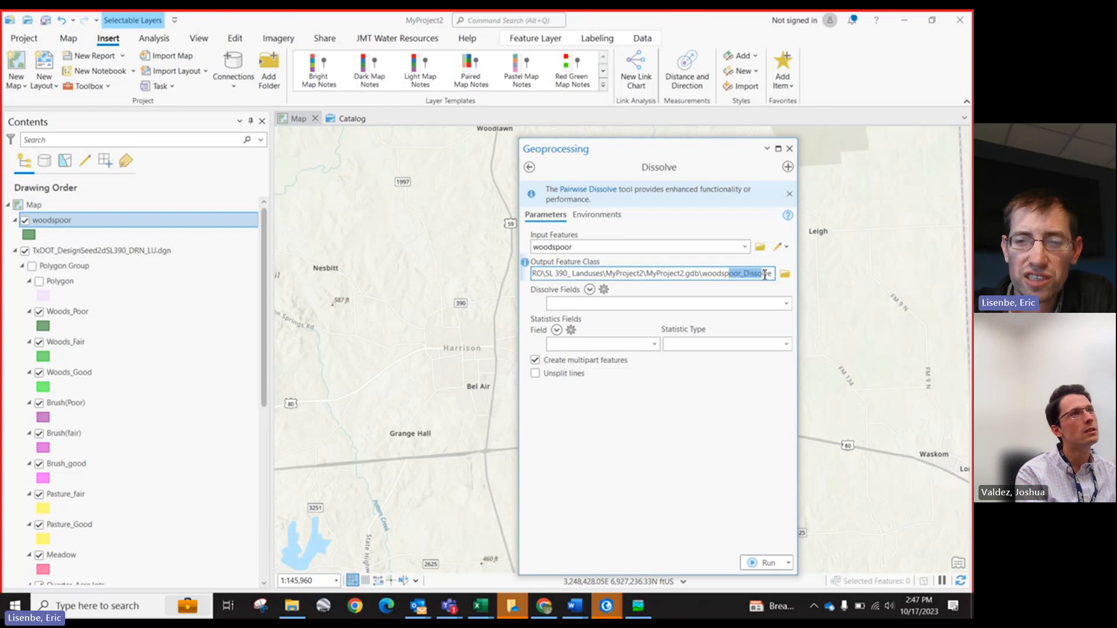
click(767, 563)
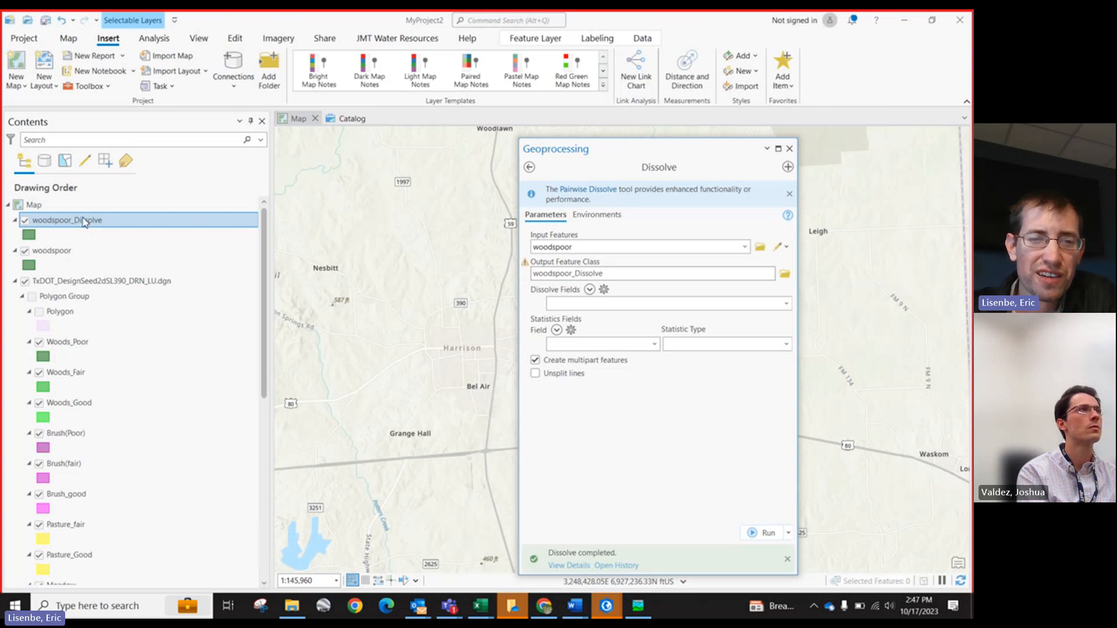
Step: Open the woodspoor_Dissolve attribute table, select its single record, and close the Dissolve tool
right_click(83, 221)
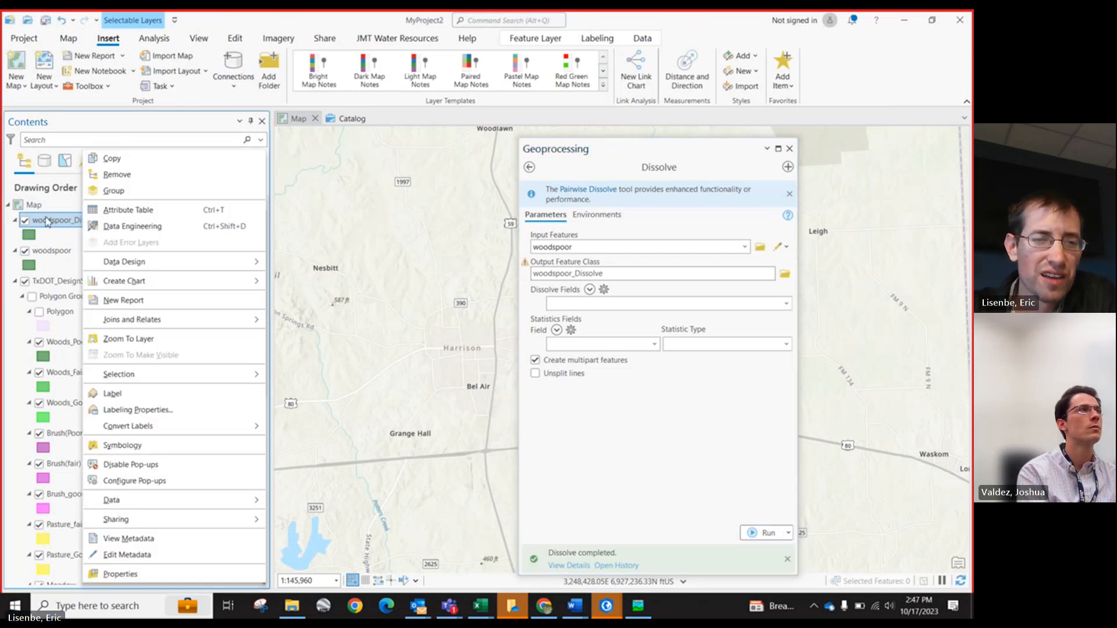
click(122, 212)
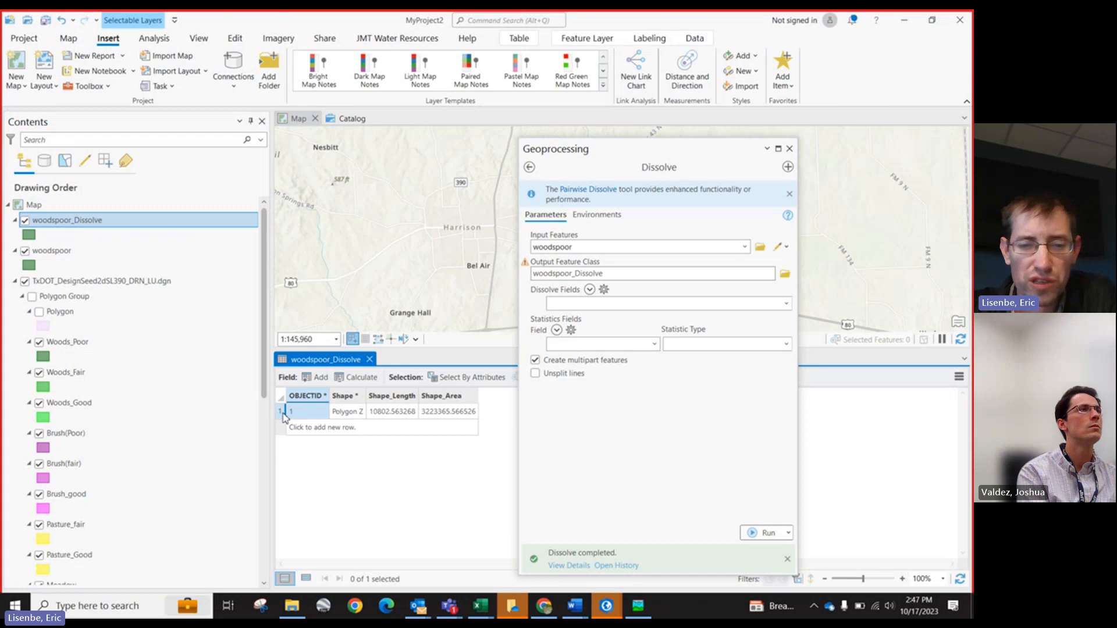
click(282, 415)
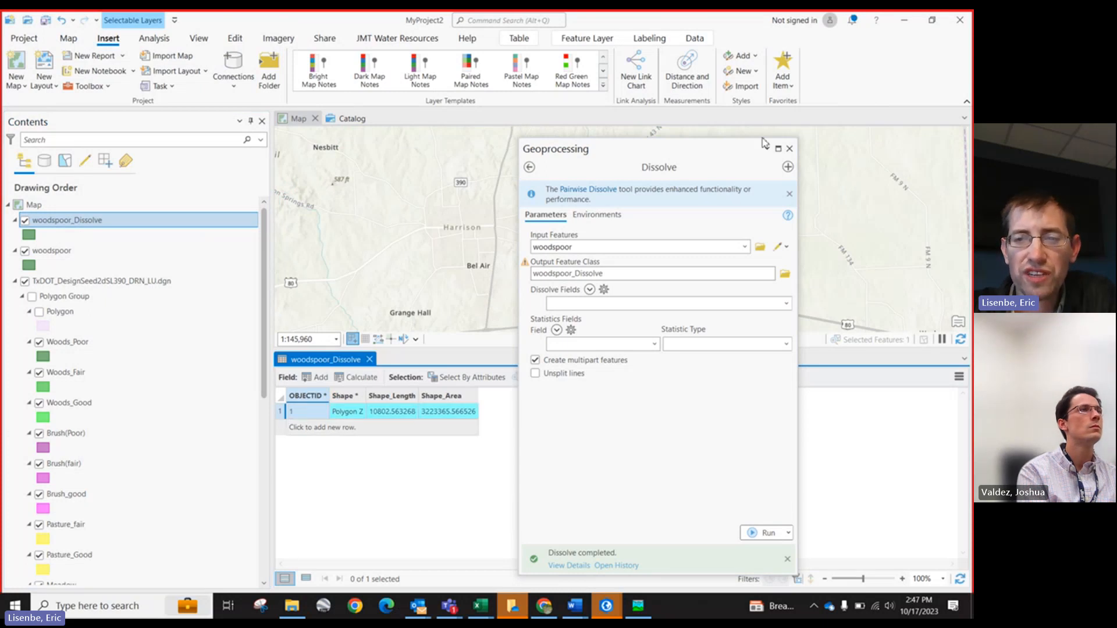
drag(718, 162, 718, 307)
click(762, 290)
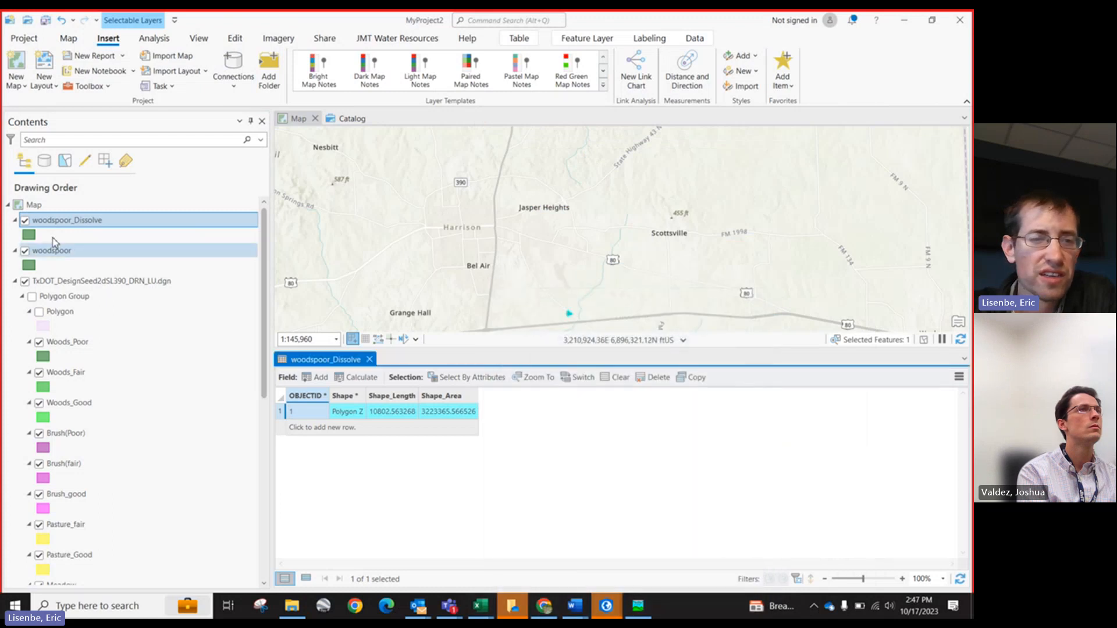
Step: Open Export Features for the woodspoor_Dissolve layer and set the output location to test_run_SL390.gdb in C:\GISPRO\SL 390_Landuses
right_click(52, 220)
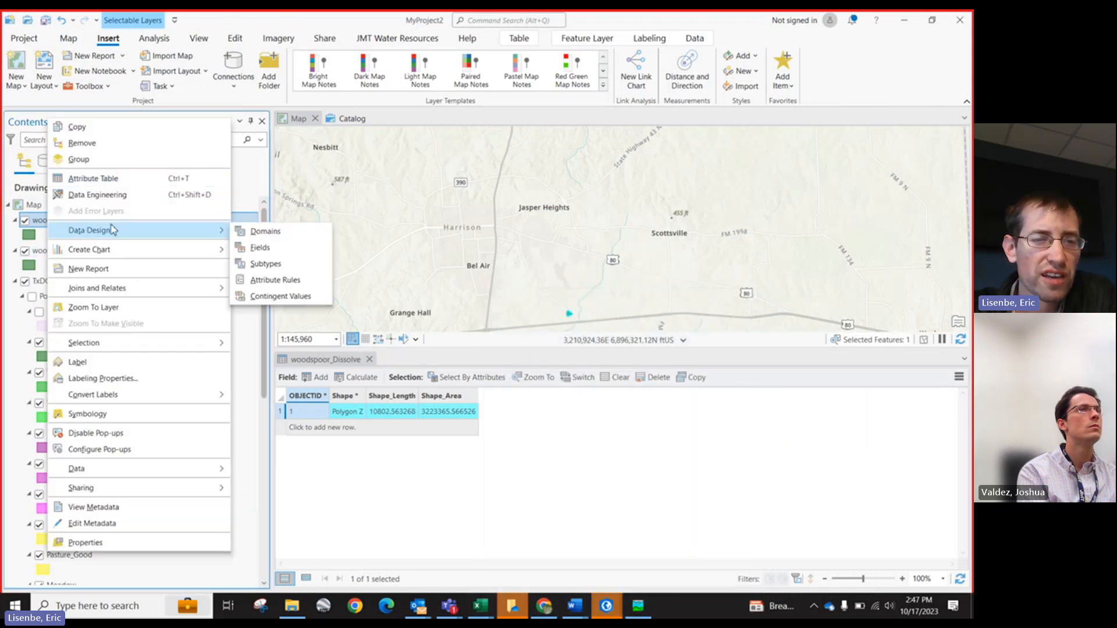
mouse_move(128, 470)
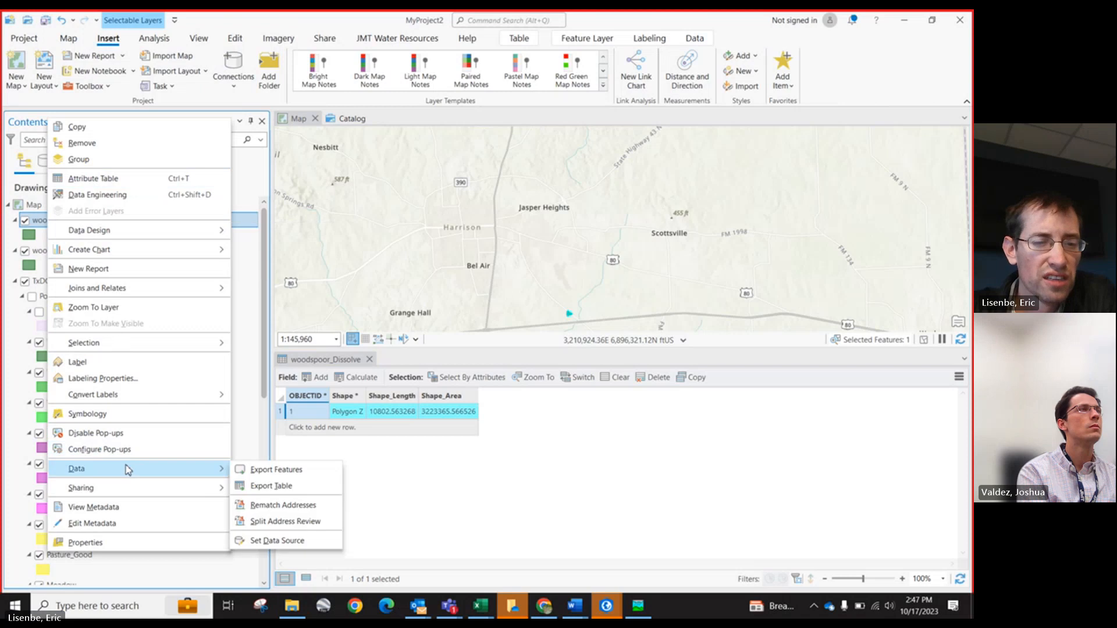
click(259, 469)
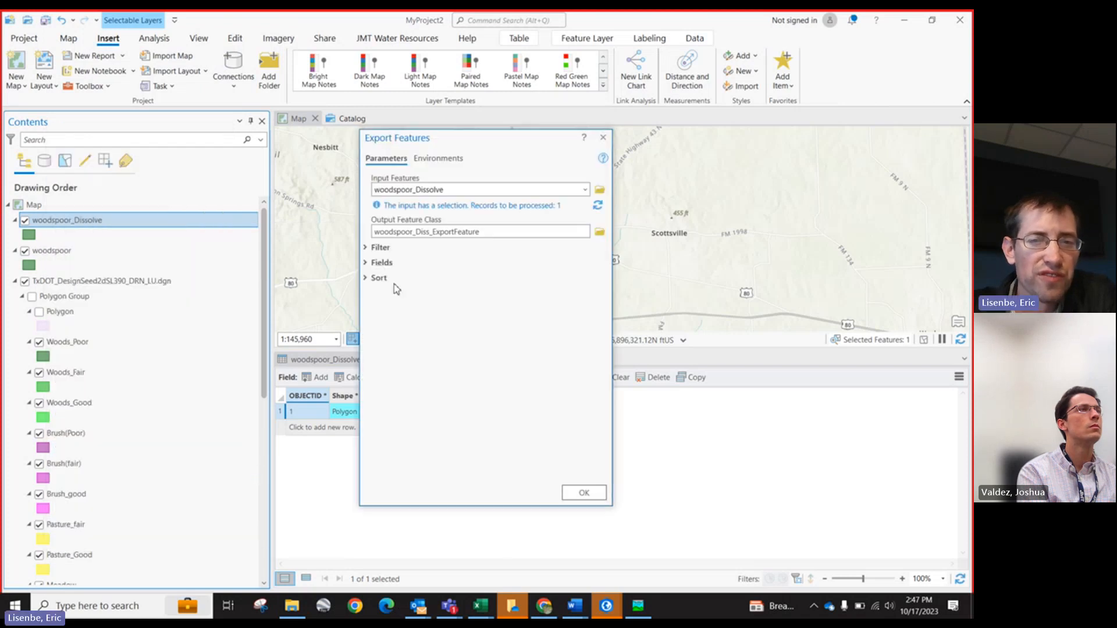
click(598, 233)
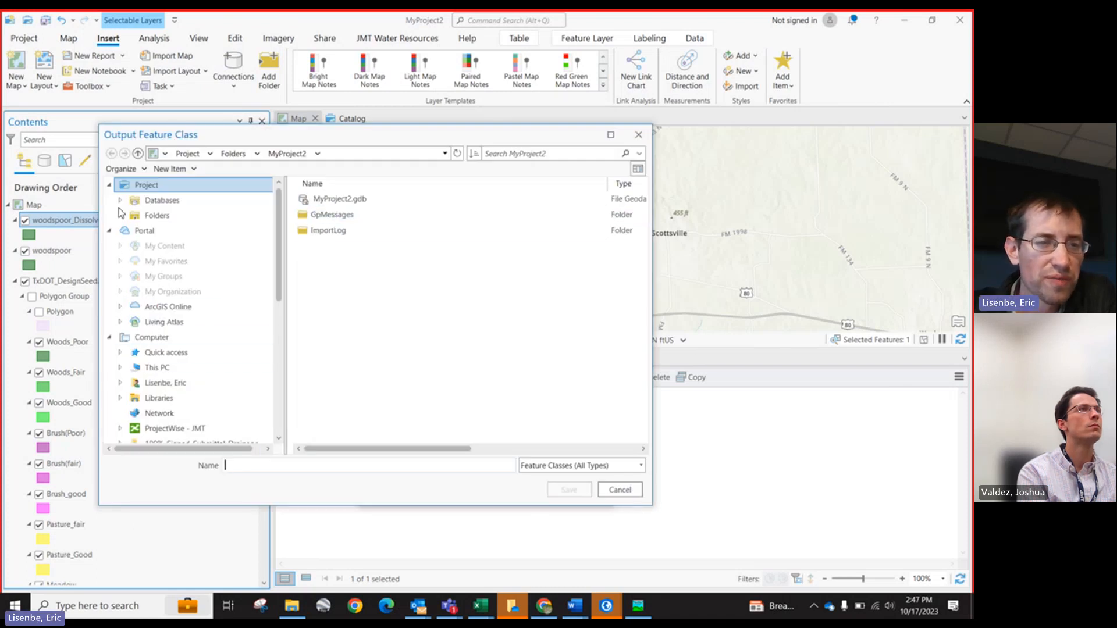
scroll(119, 210, down, 3)
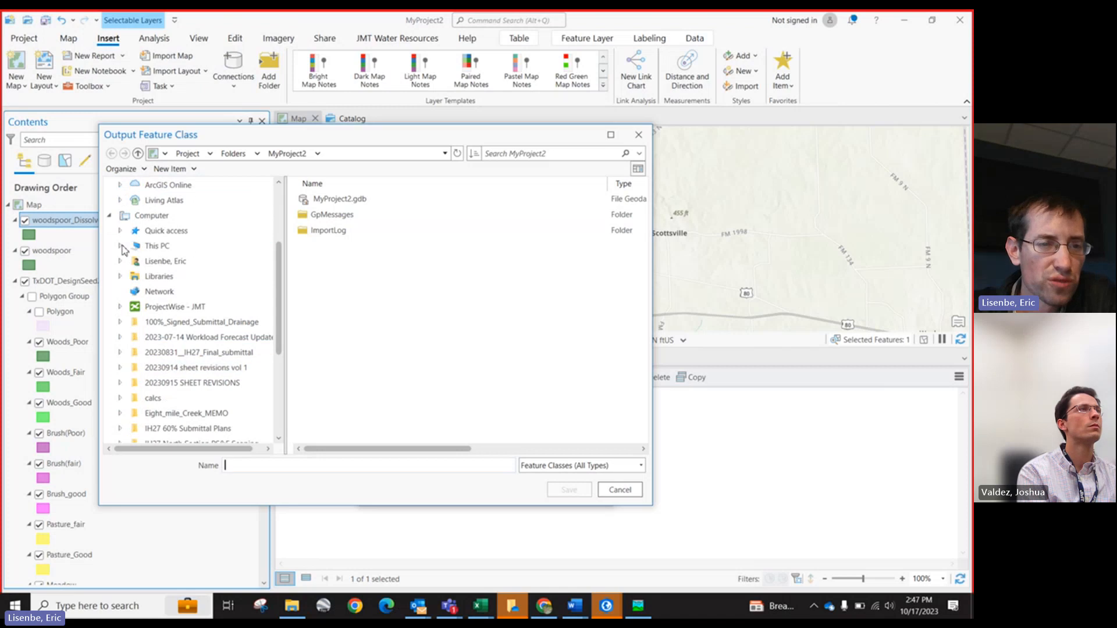
click(120, 247)
click(174, 367)
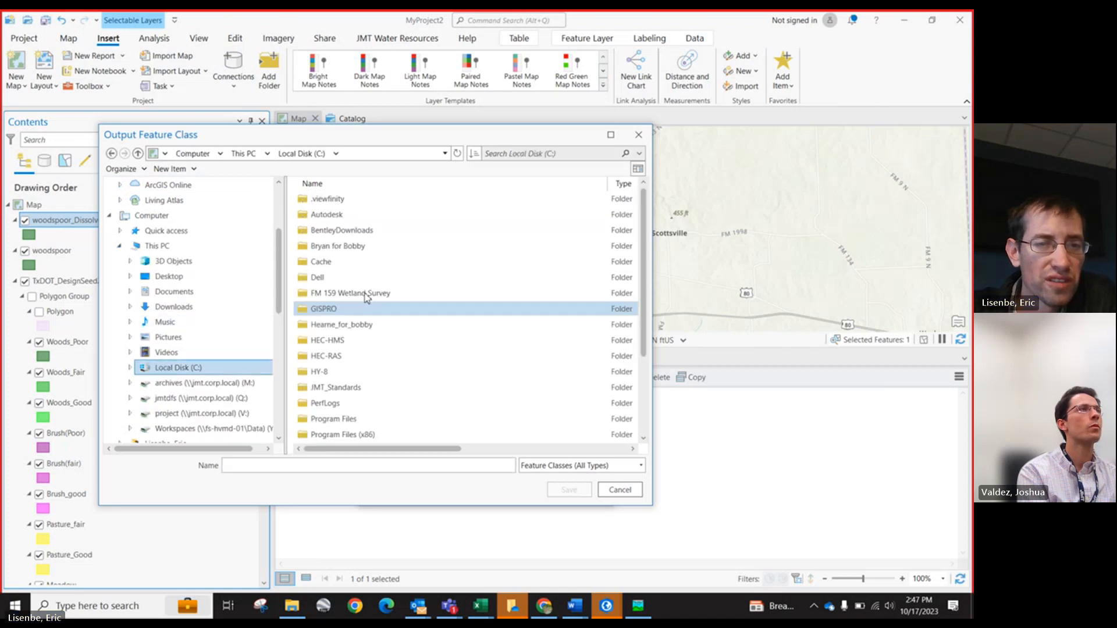
click(366, 309)
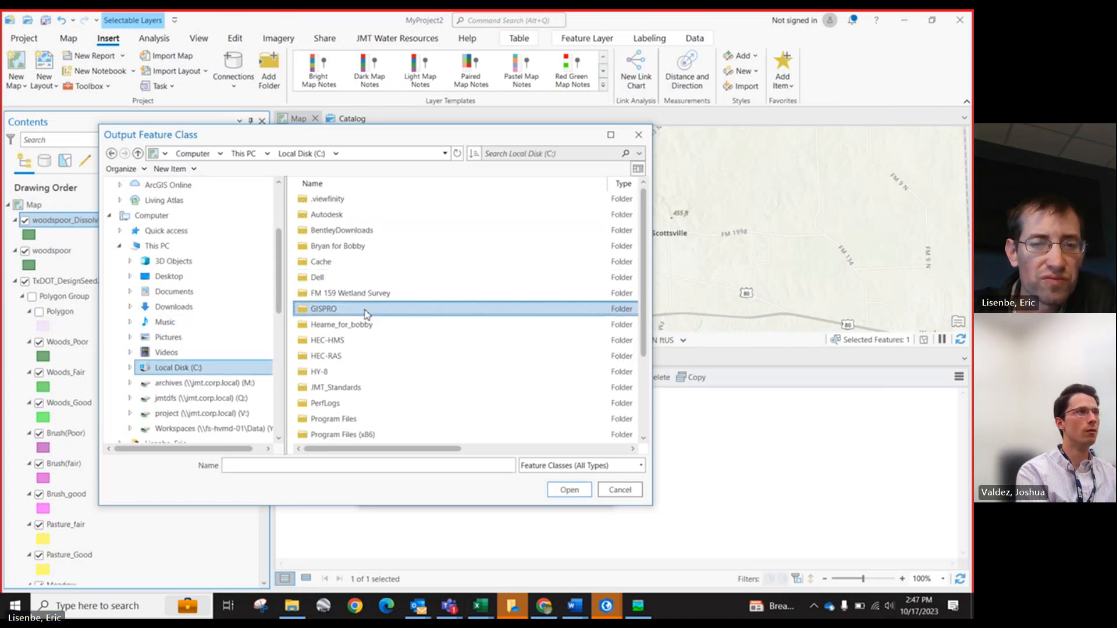
double_click(365, 311)
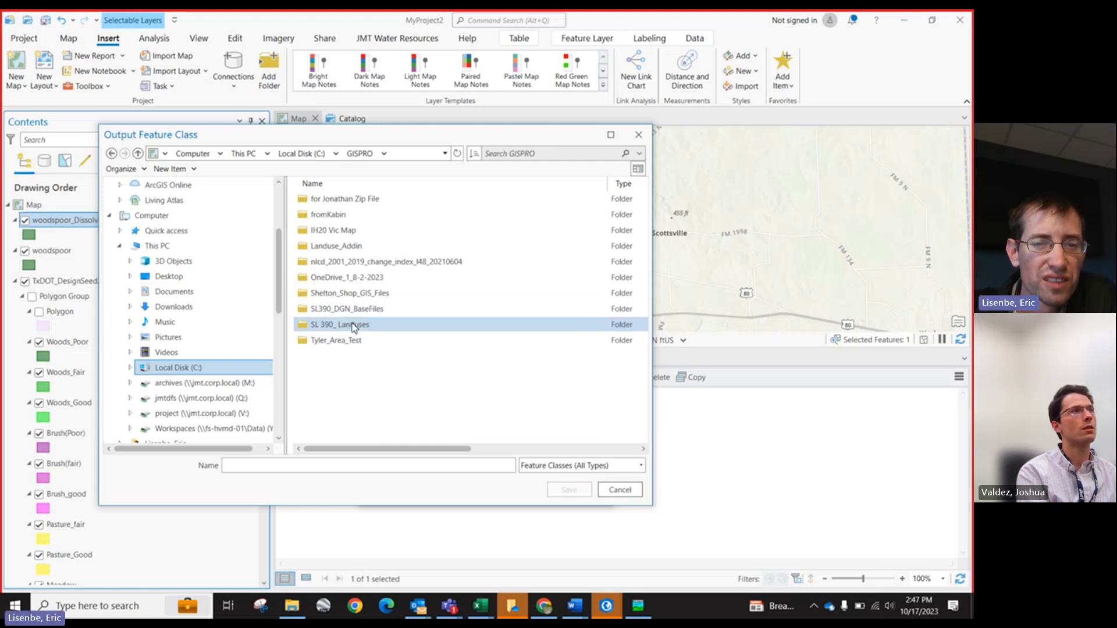
click(351, 325)
click(361, 293)
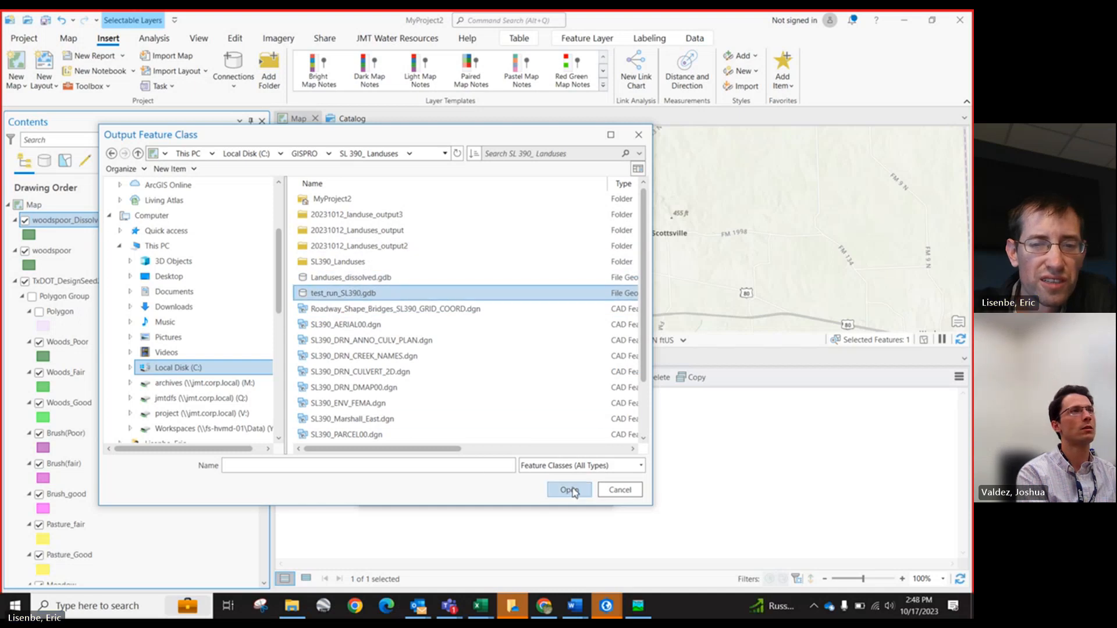
double_click(385, 294)
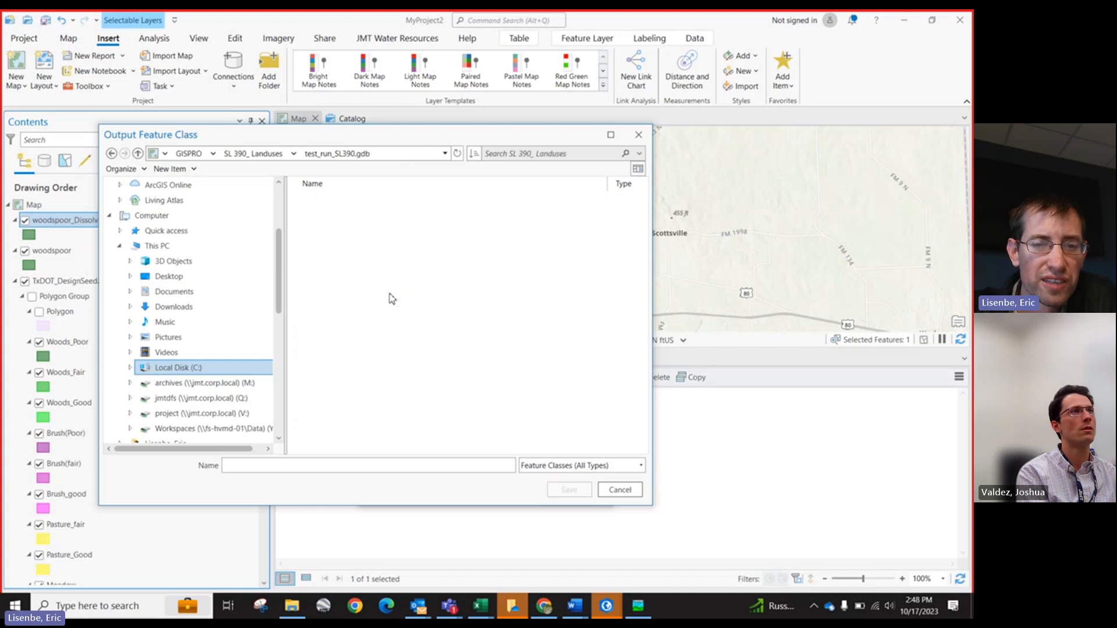
Step: Name the output feature class pwood and run the export
click(294, 465)
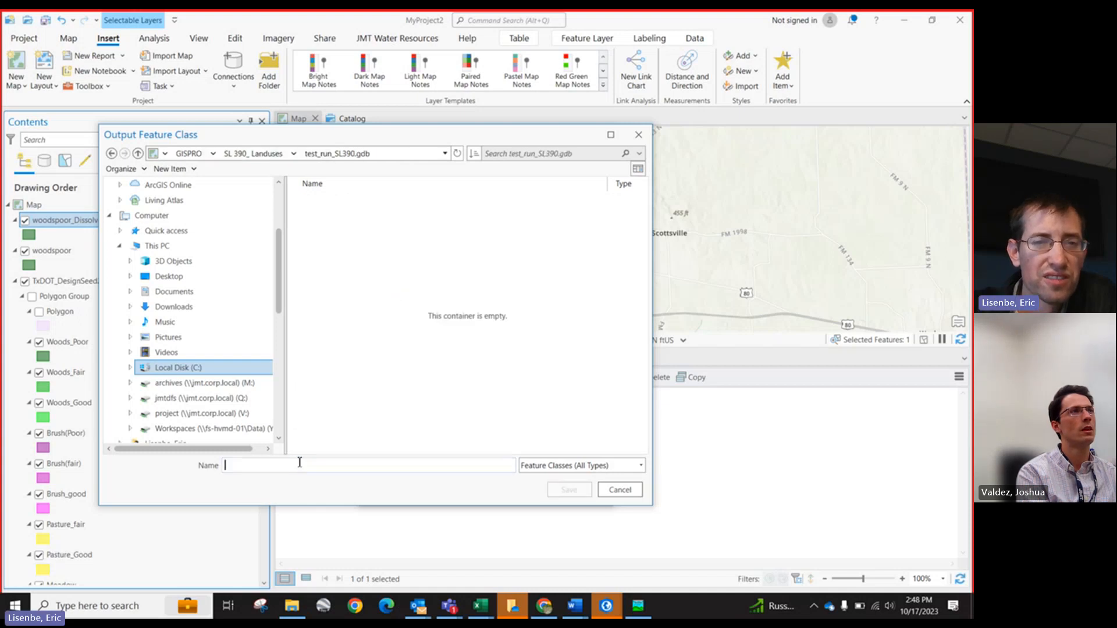
text(p)
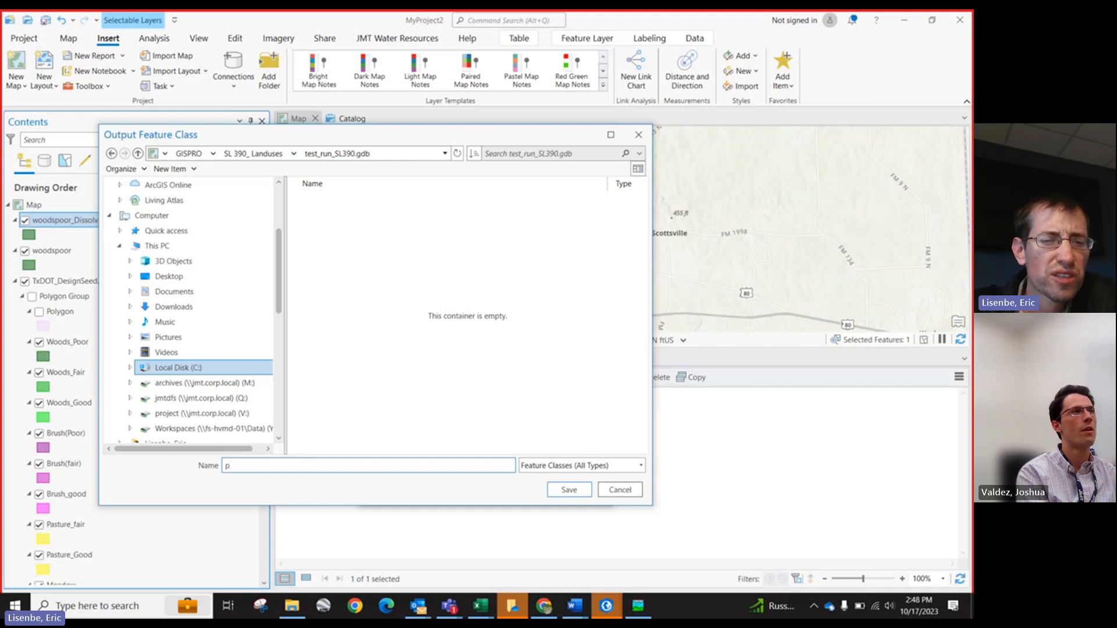
key(BackSpace)
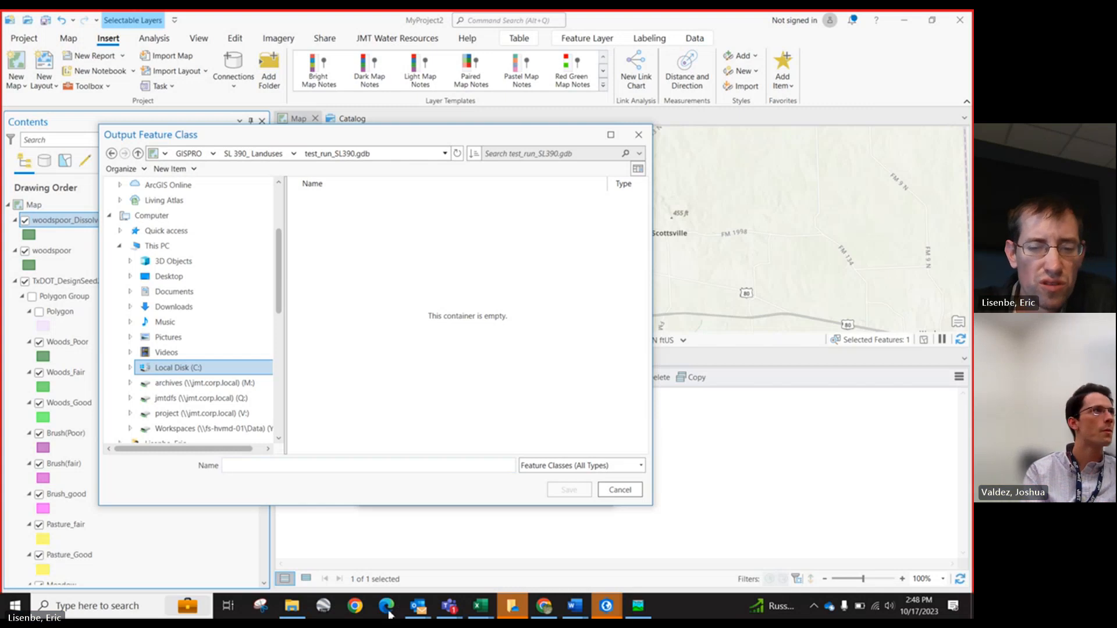
click(480, 606)
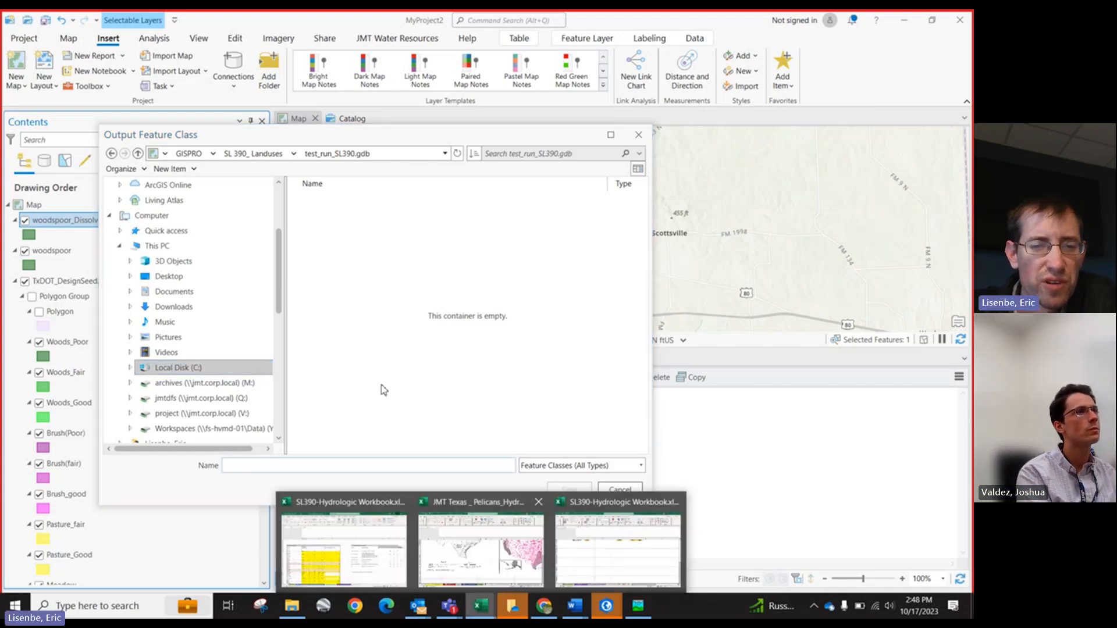
click(303, 463)
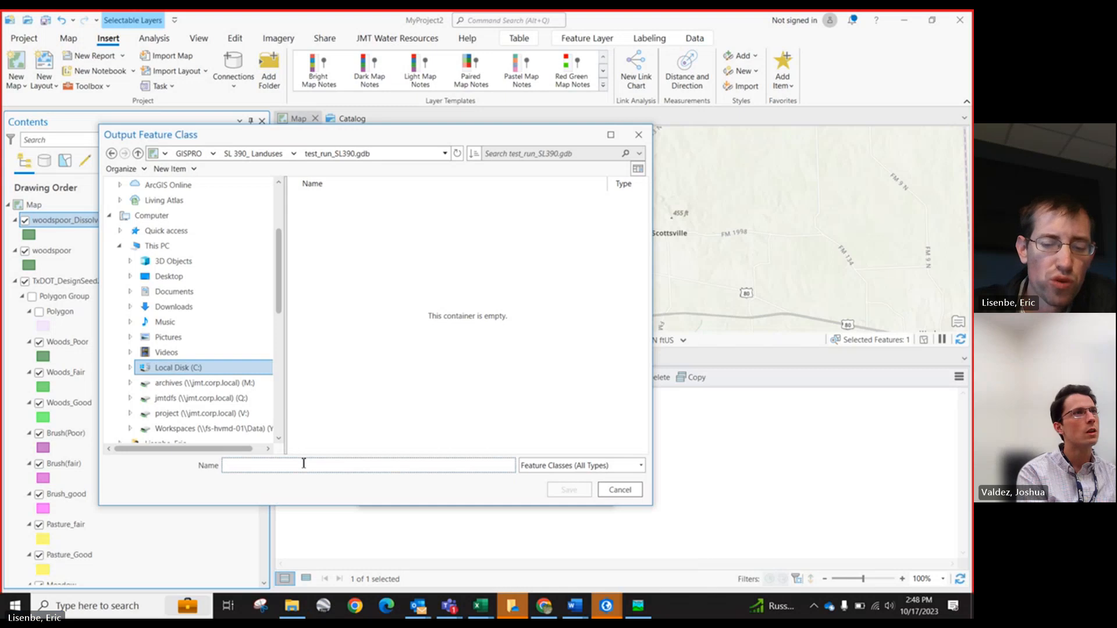
text(pwood)
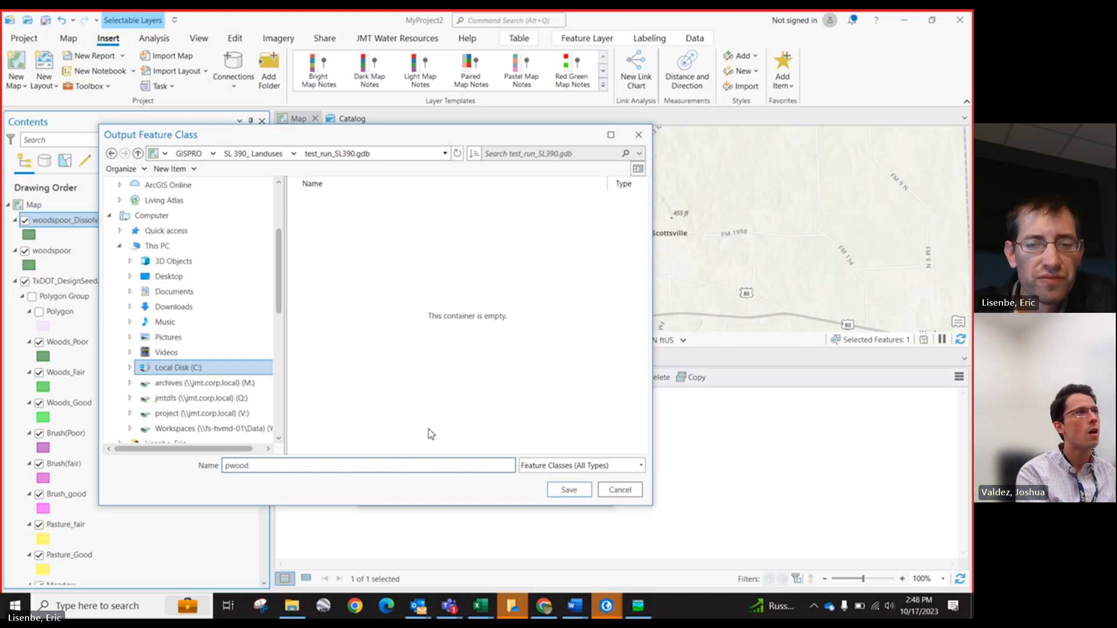
click(573, 490)
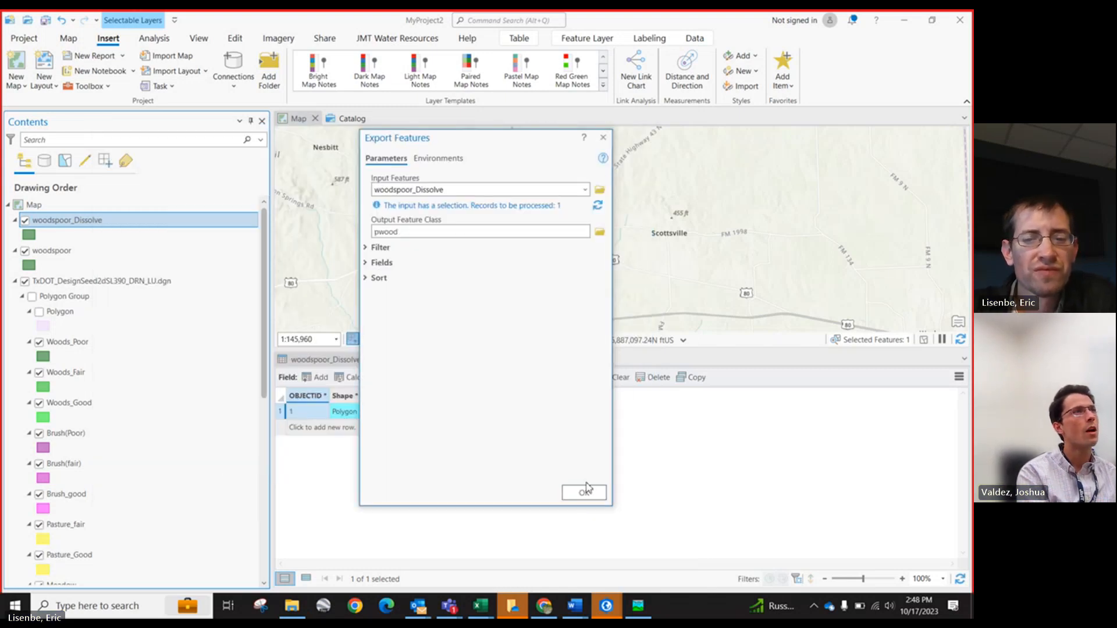
click(586, 492)
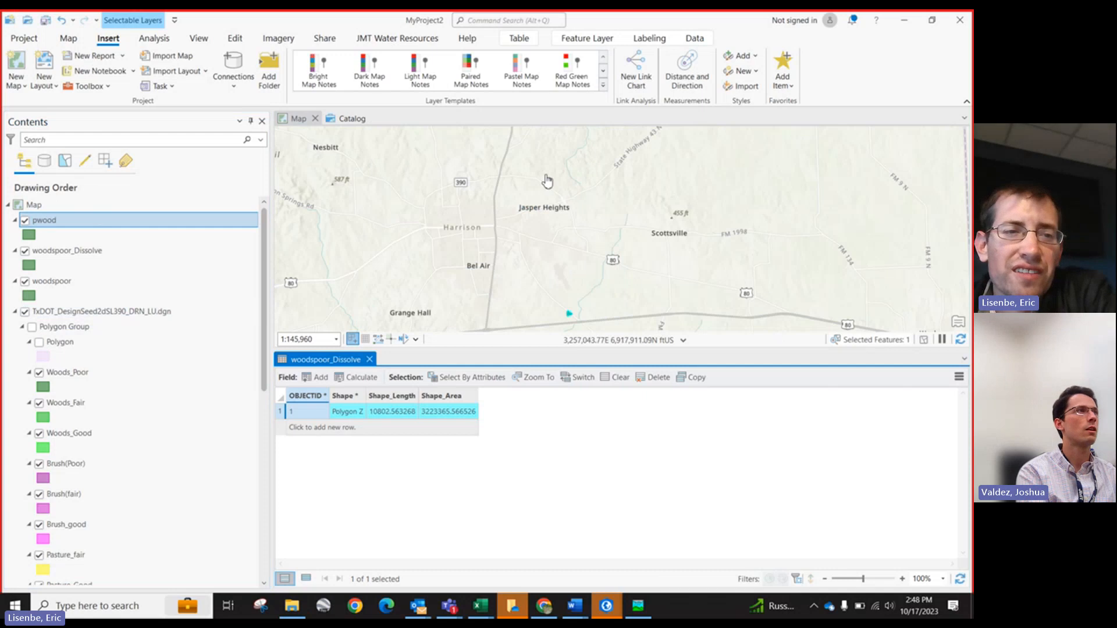
Step: Collapse the layer entries in the Contents pane and select the pwood layer
click(15, 220)
click(15, 235)
click(15, 250)
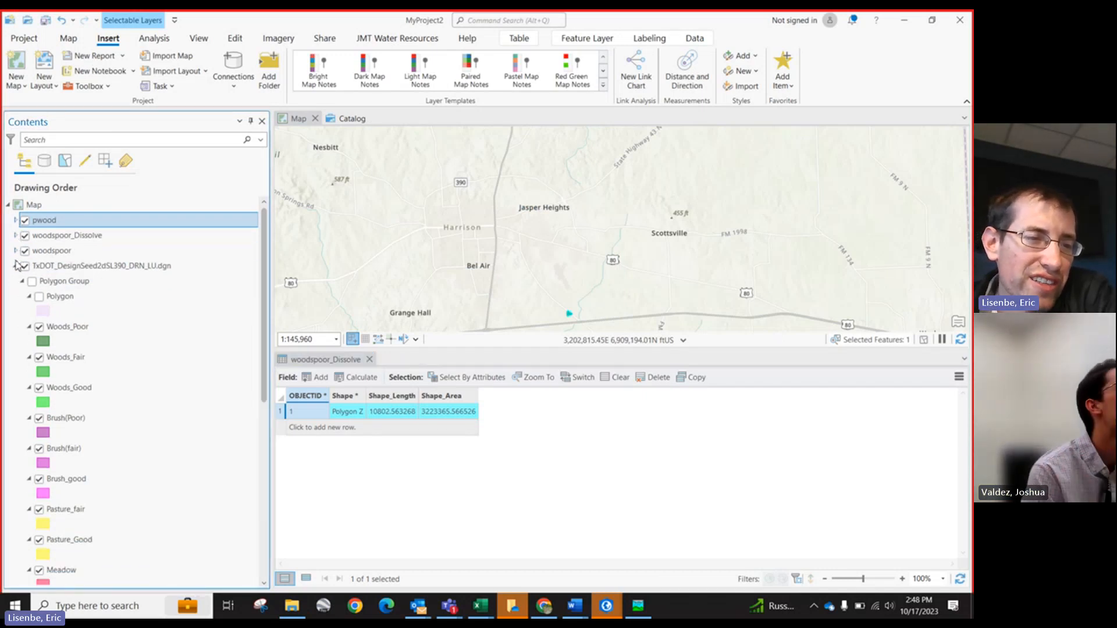
click(15, 265)
click(47, 220)
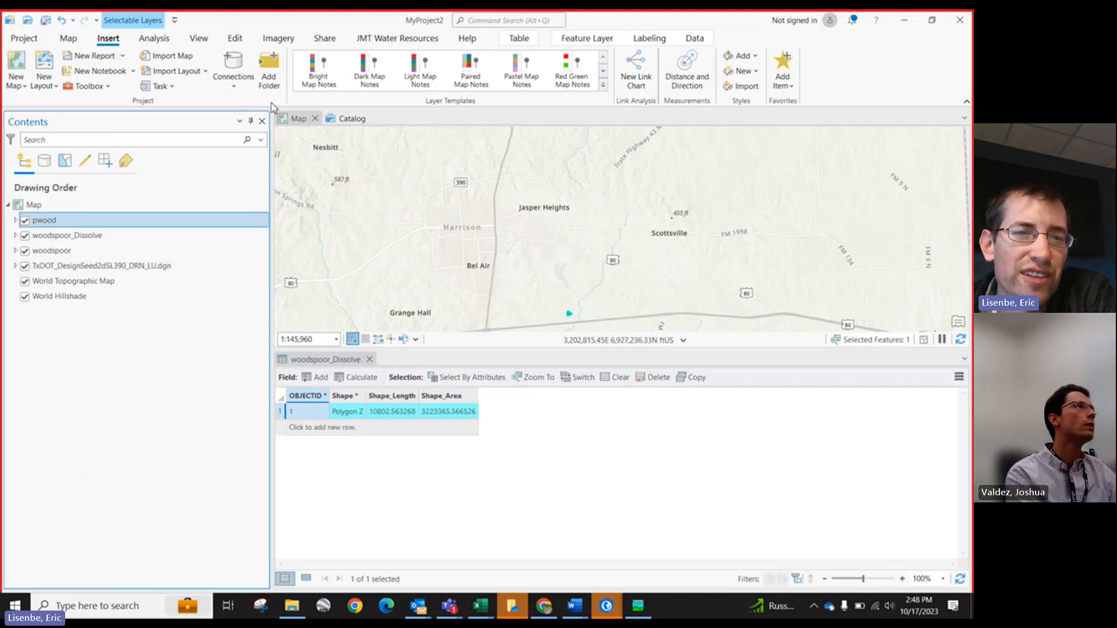
Step: Open the Curve Number Calculator (SCS Method) tool from the JMT Water Resources tools
click(407, 38)
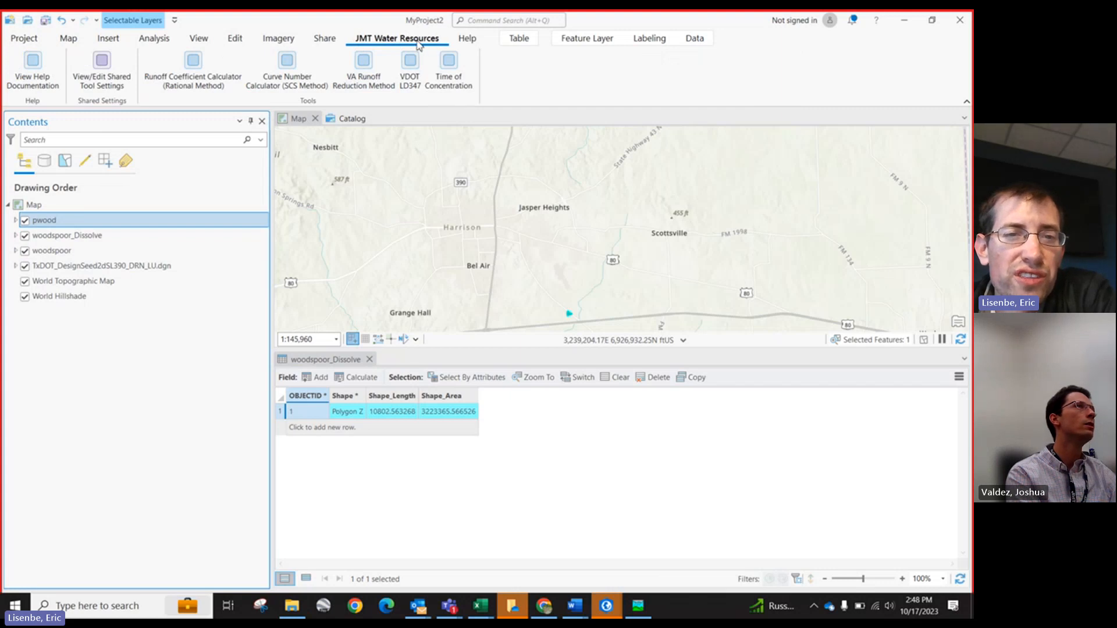
click(270, 86)
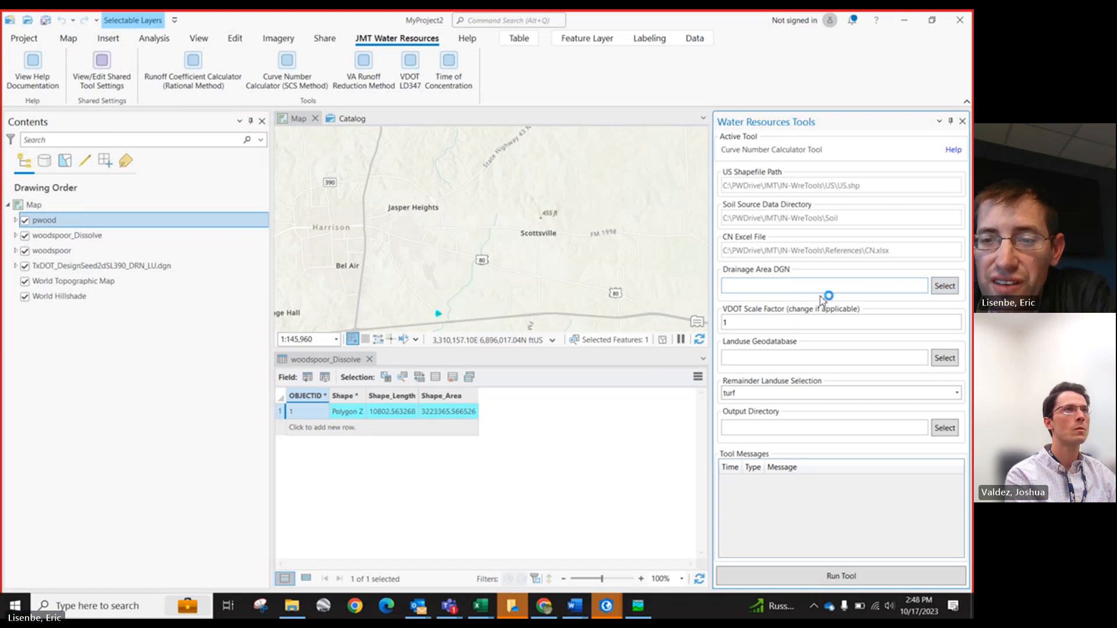
Step: Set the Drainage Area DGN to SL390_DRN_DMAP00.dgn from the C:\GISPRO\SL390_DGN_BaseFiles folder
click(945, 286)
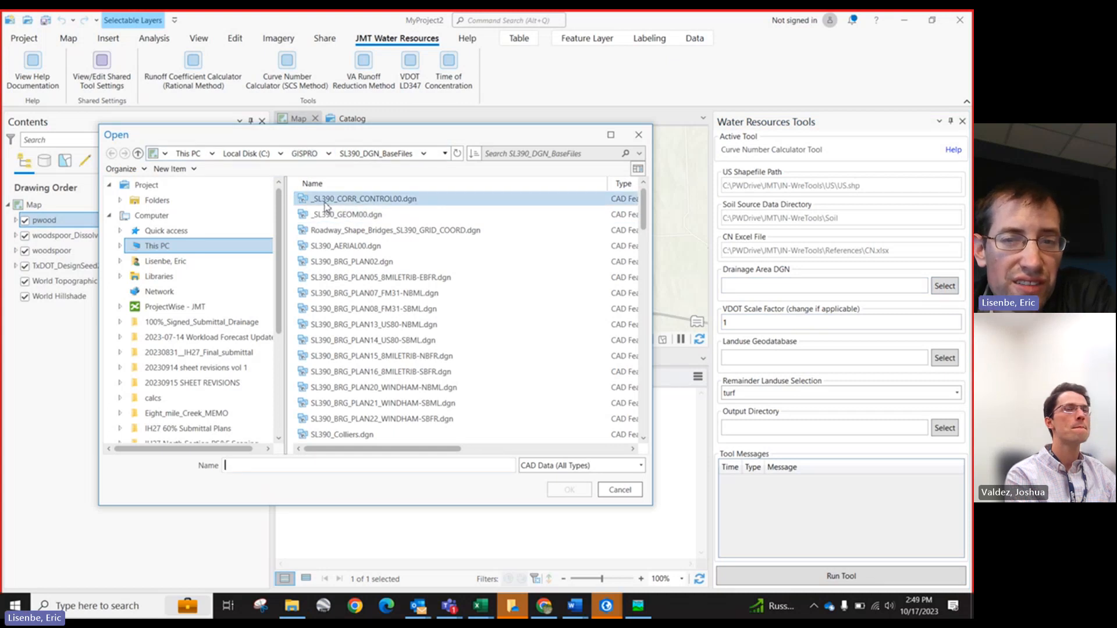
drag(657, 242, 962, 244)
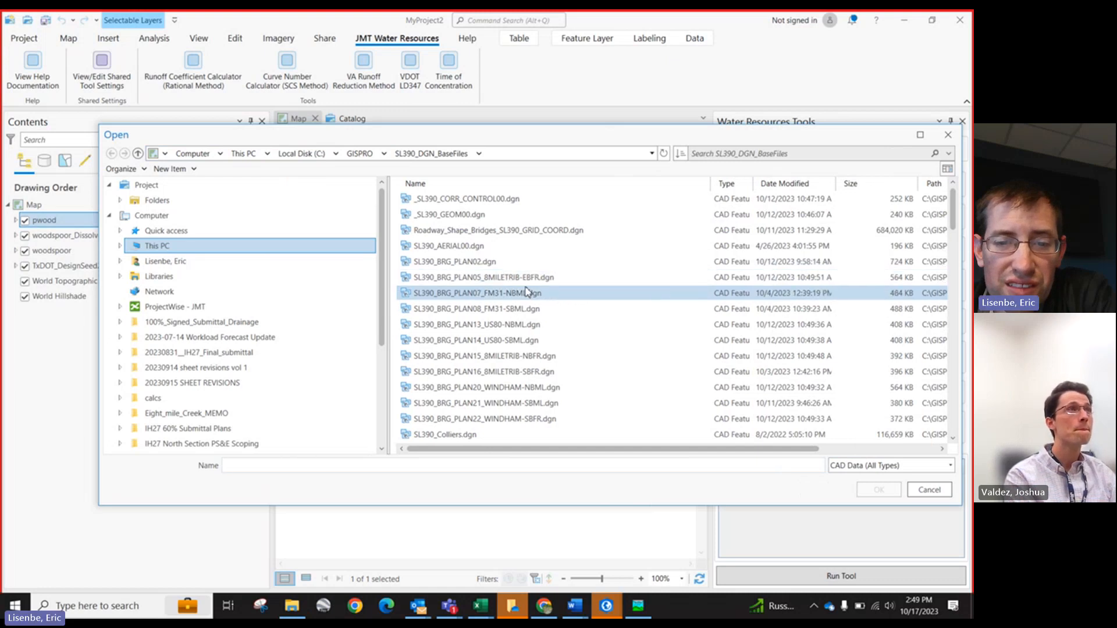
scroll(528, 292, down, 3)
click(780, 183)
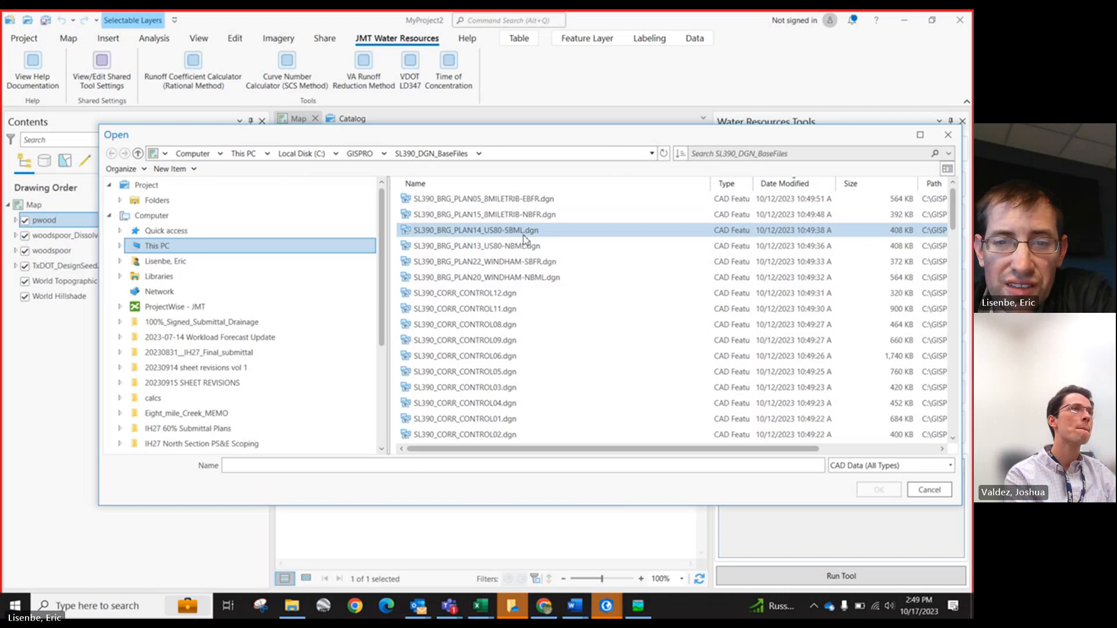
scroll(526, 250, down, 10)
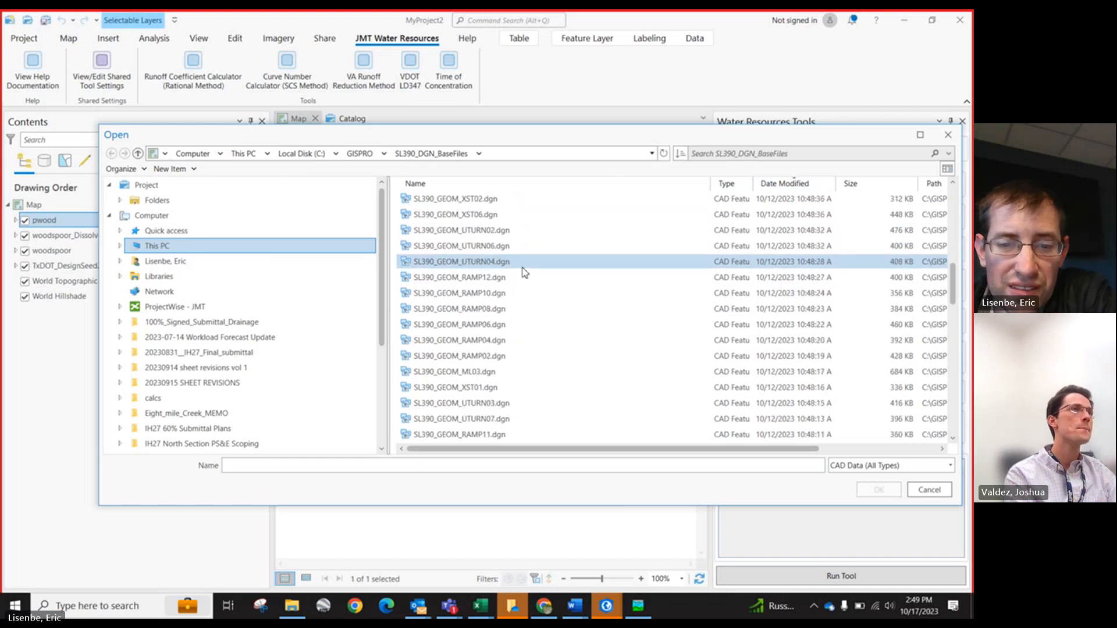
scroll(525, 272, down, 3)
scroll(526, 273, down, 6)
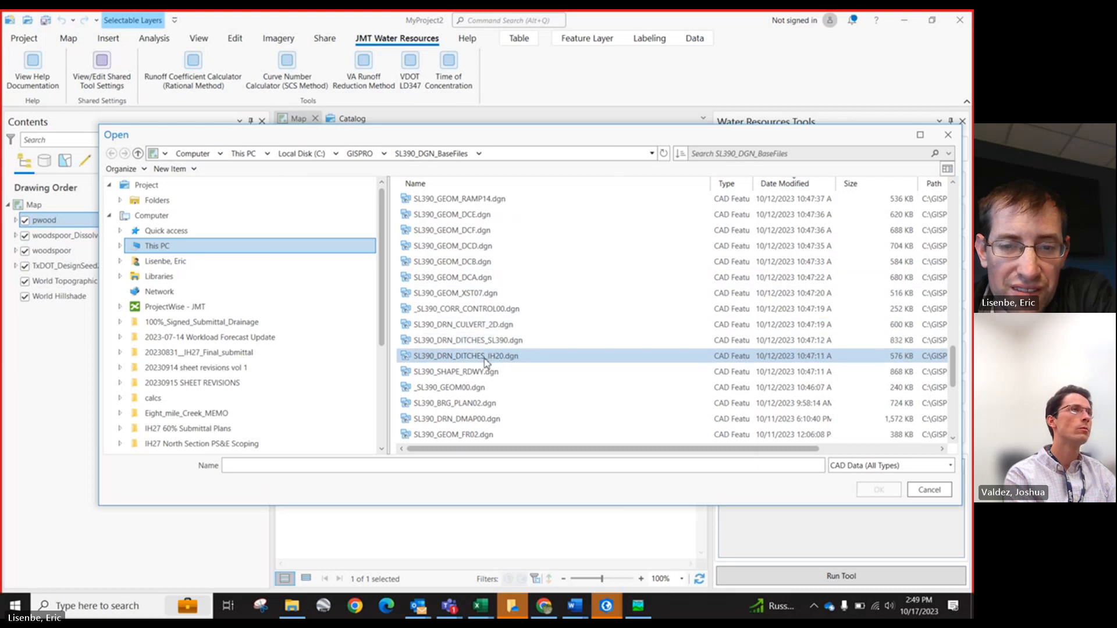
scroll(484, 361, down, 2)
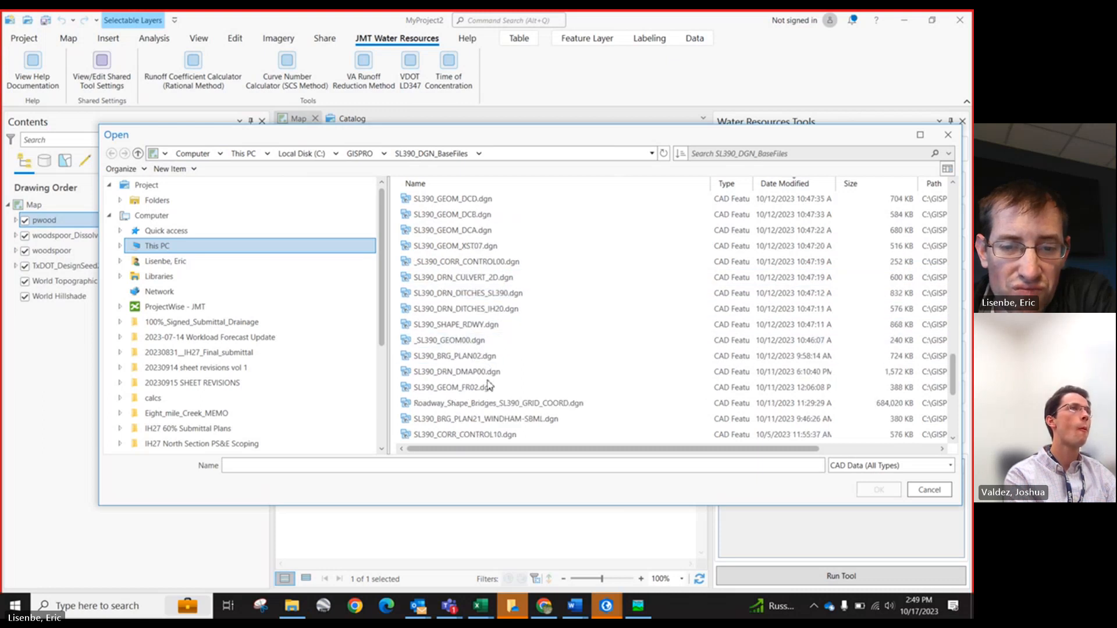
scroll(492, 392, up, 5)
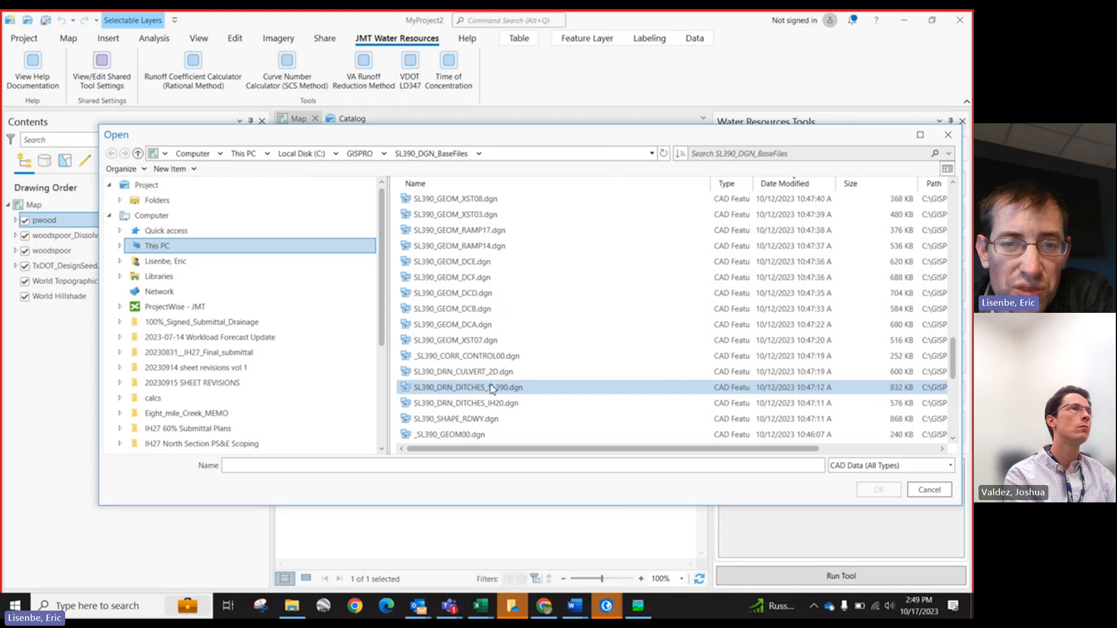
scroll(491, 389, up, 10)
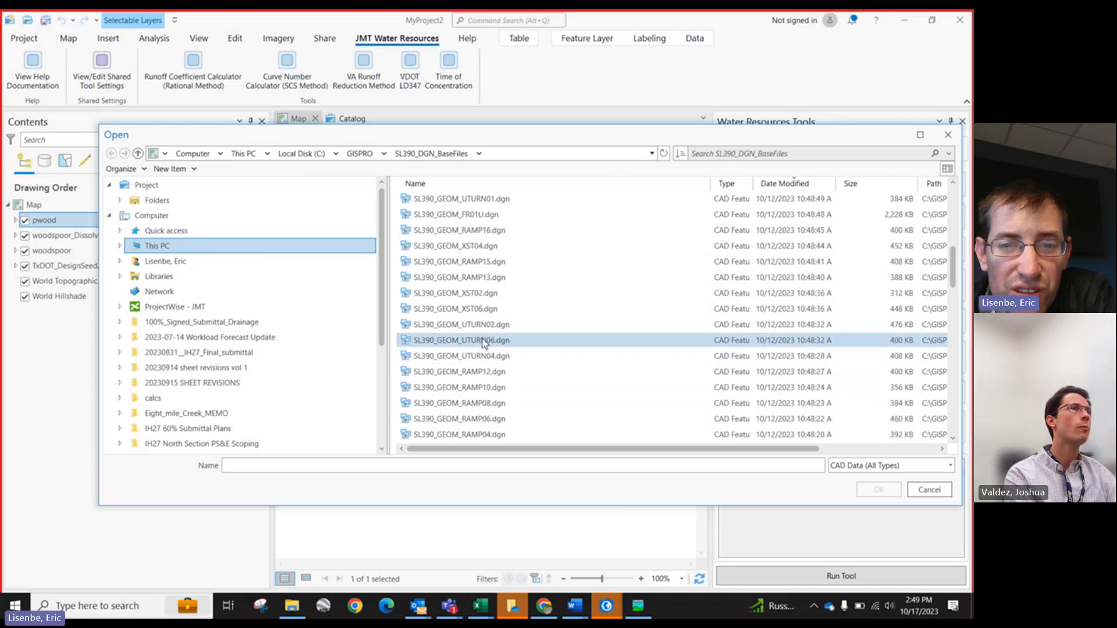
scroll(500, 233, up, 5)
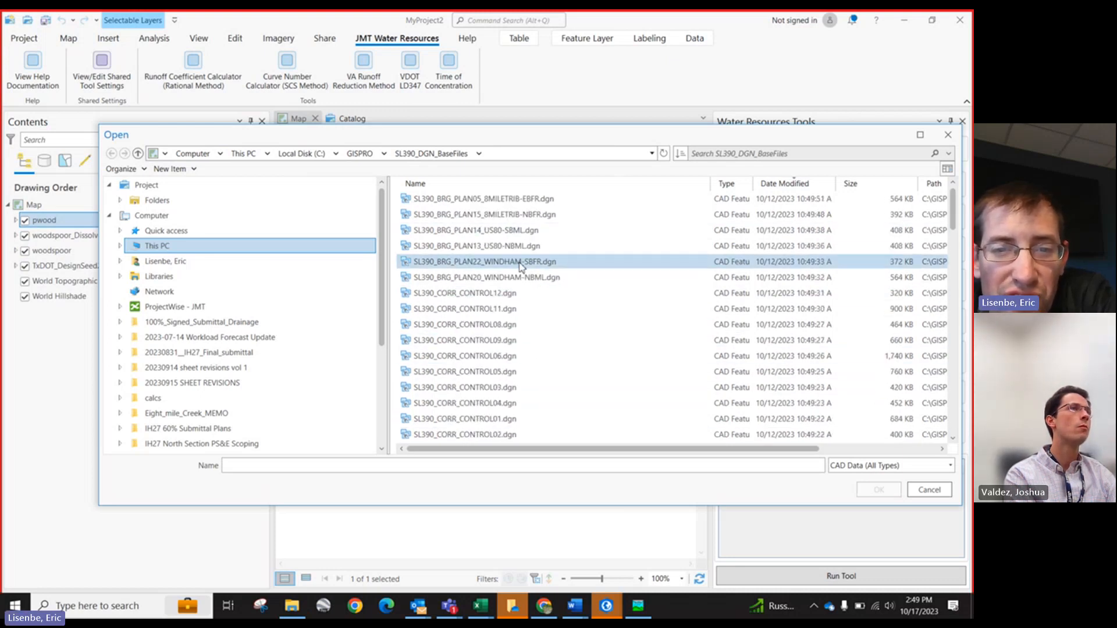
scroll(519, 268, down, 10)
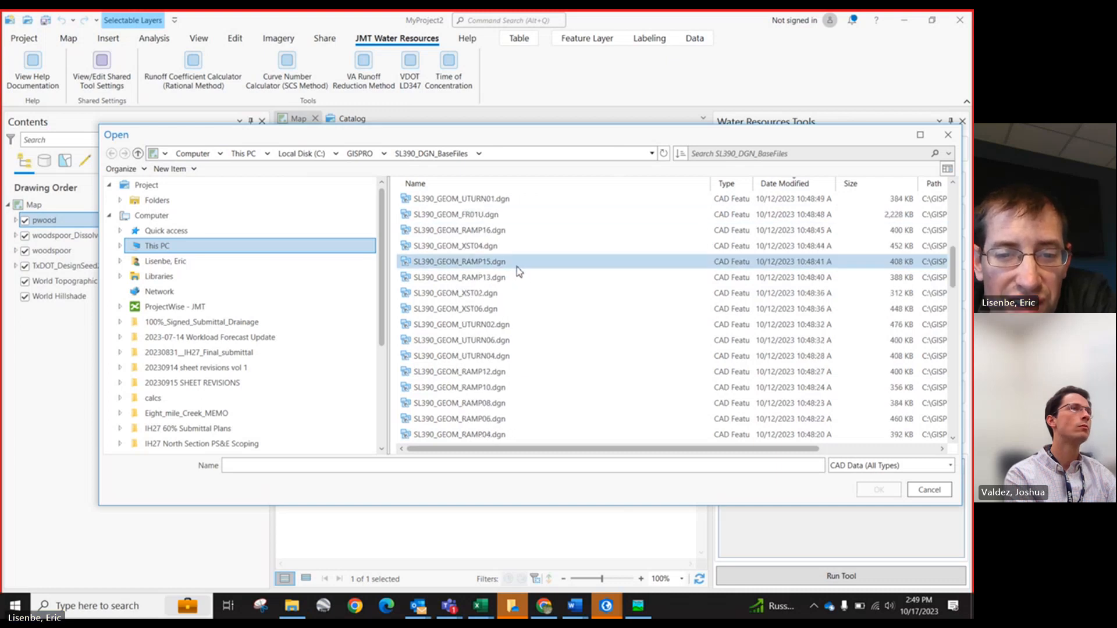
scroll(520, 271, down, 5)
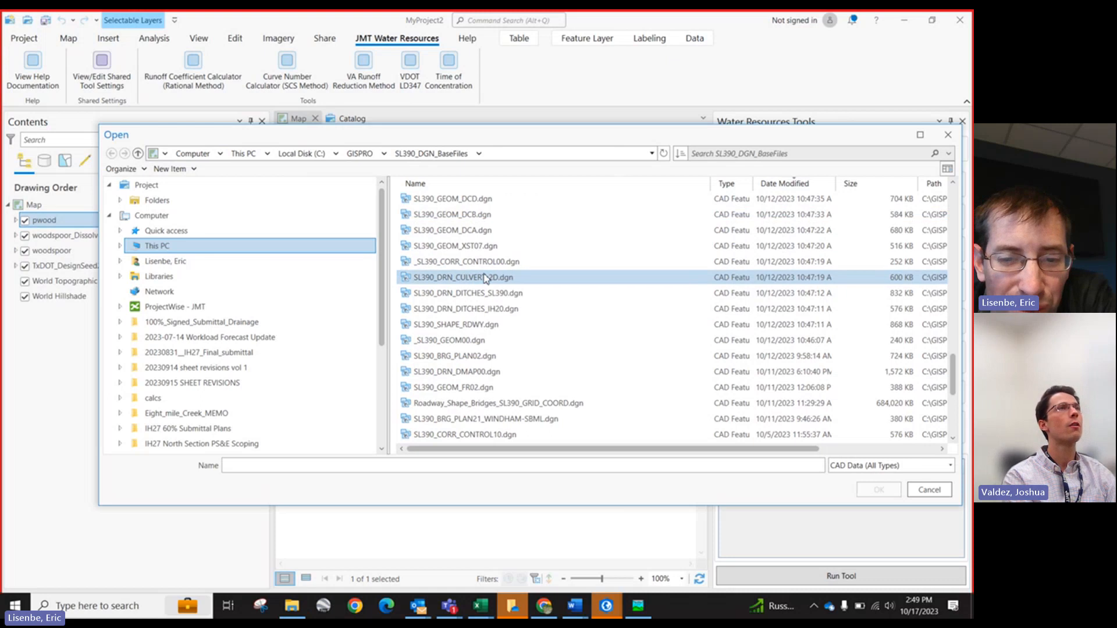
click(493, 371)
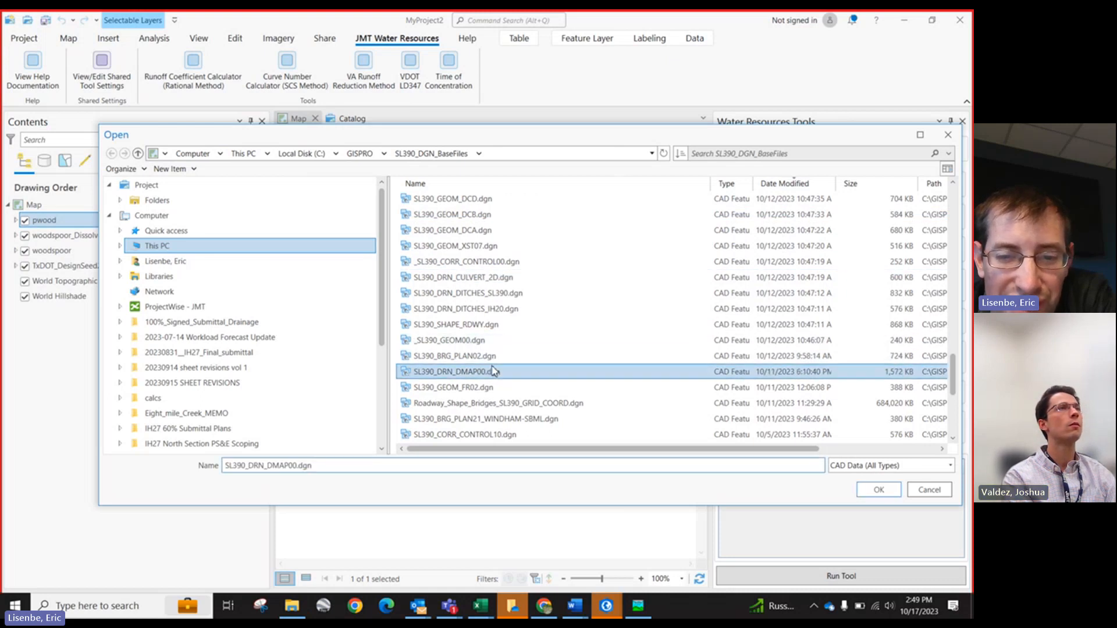
click(881, 490)
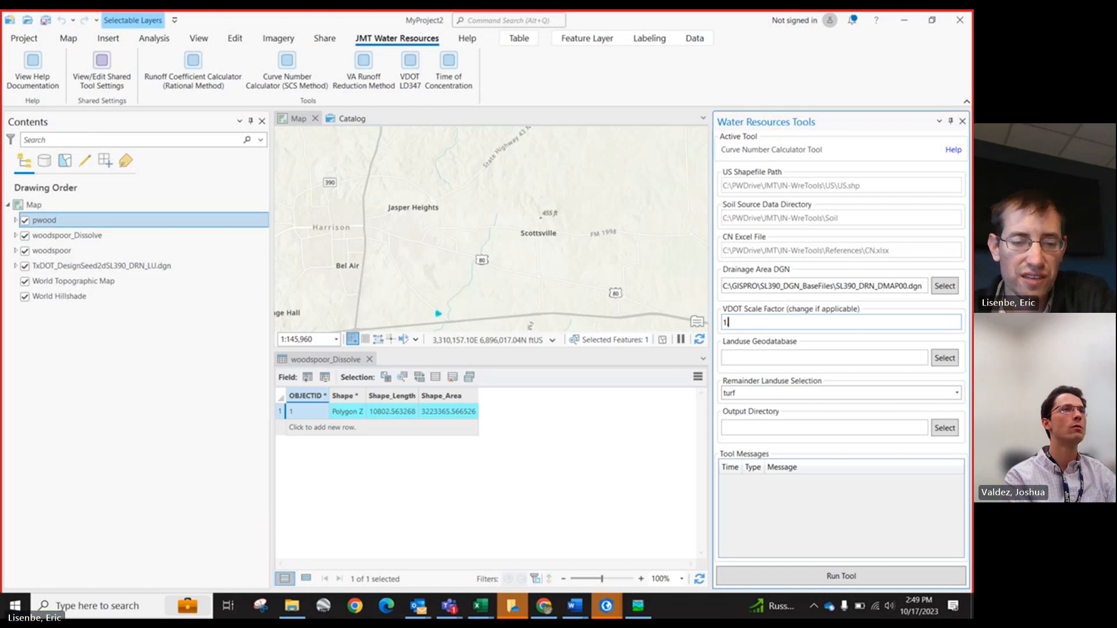
Step: Look up the SL 390 scale factor in Sticky Notes and set the VDOT Scale Factor to 1.00012
click(15, 605)
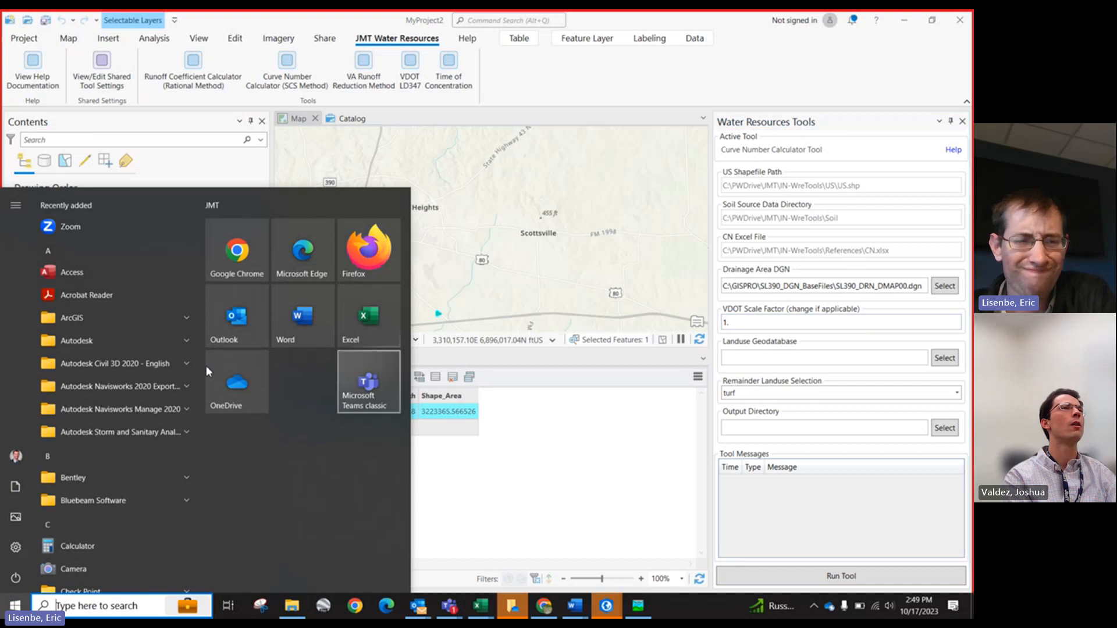
text(note)
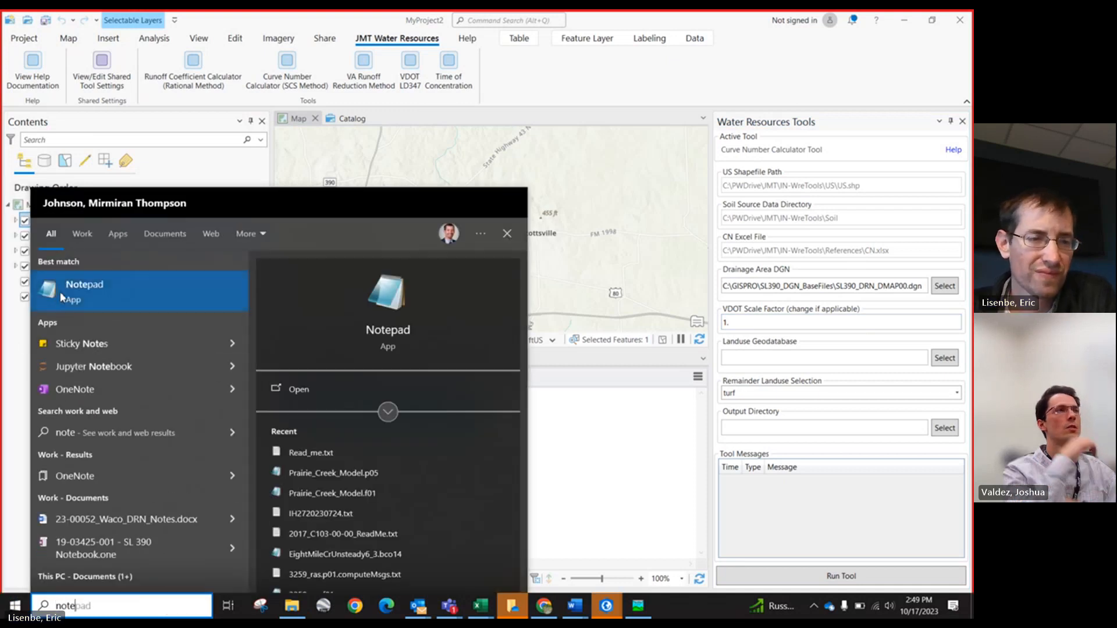
click(74, 344)
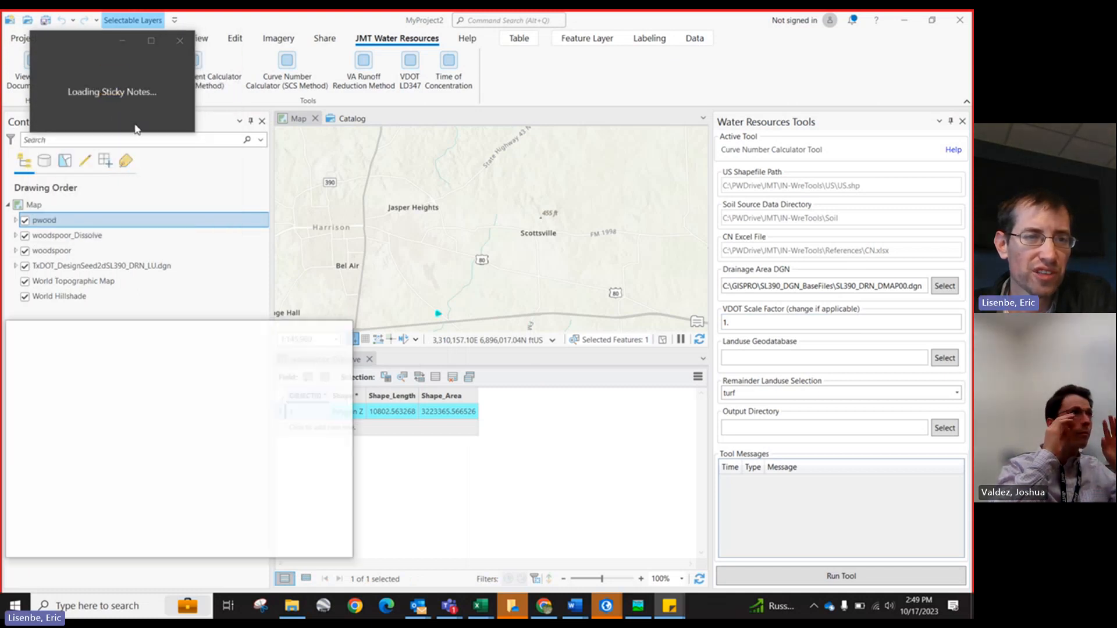
scroll(67, 457, down, 3)
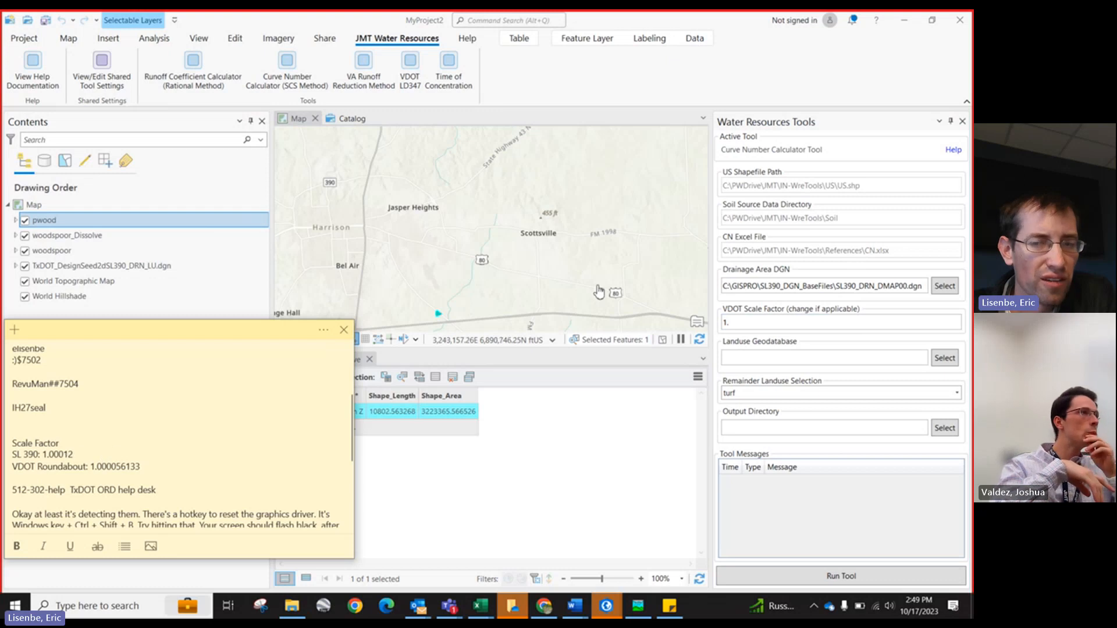
click(796, 324)
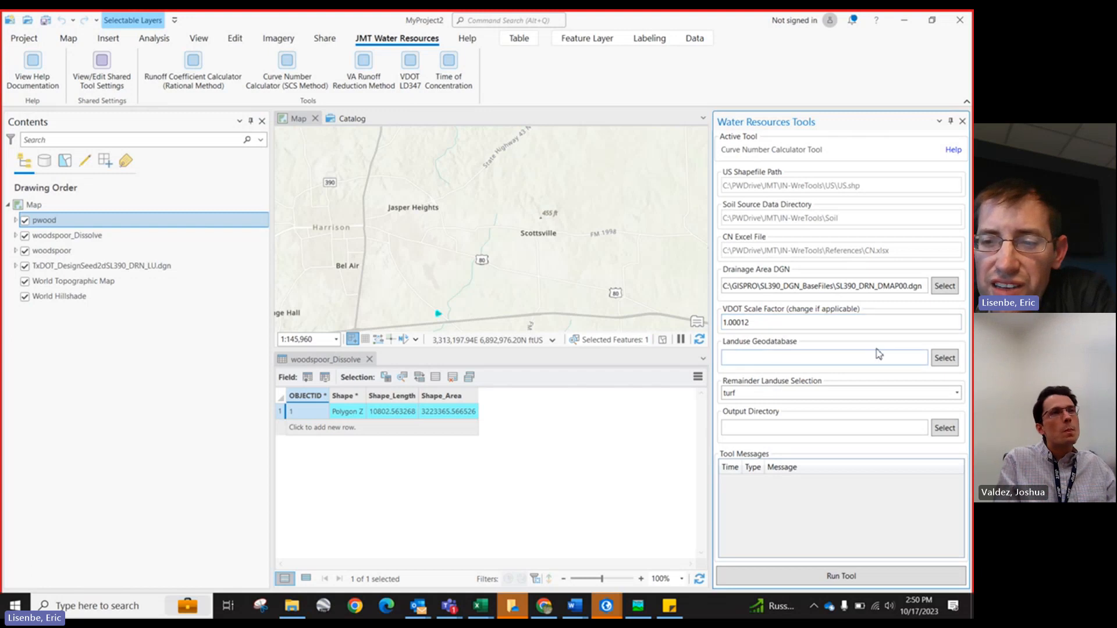
Step: Set the Landuse Geodatabase to Landuses_dissolved.gdb in the SL 390_Landuses folder
click(945, 359)
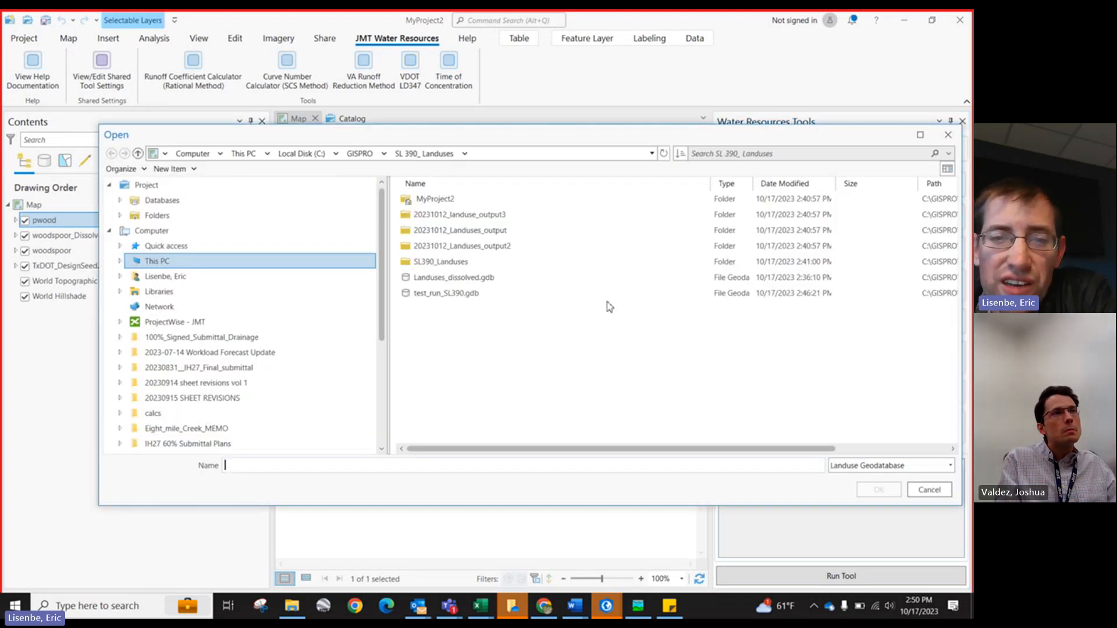
click(456, 278)
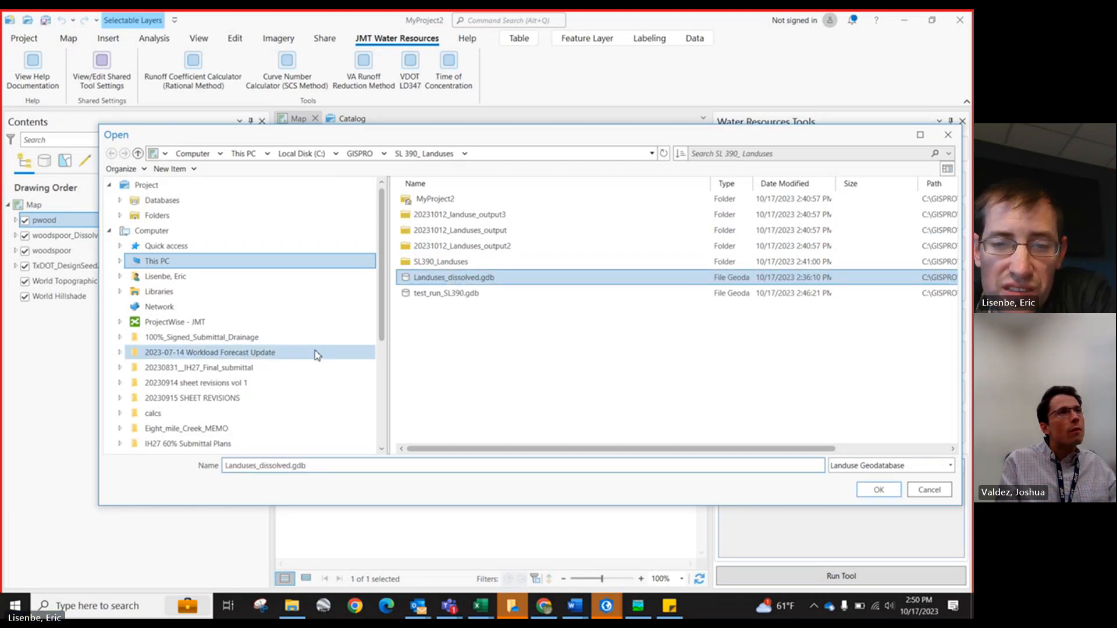
click(878, 489)
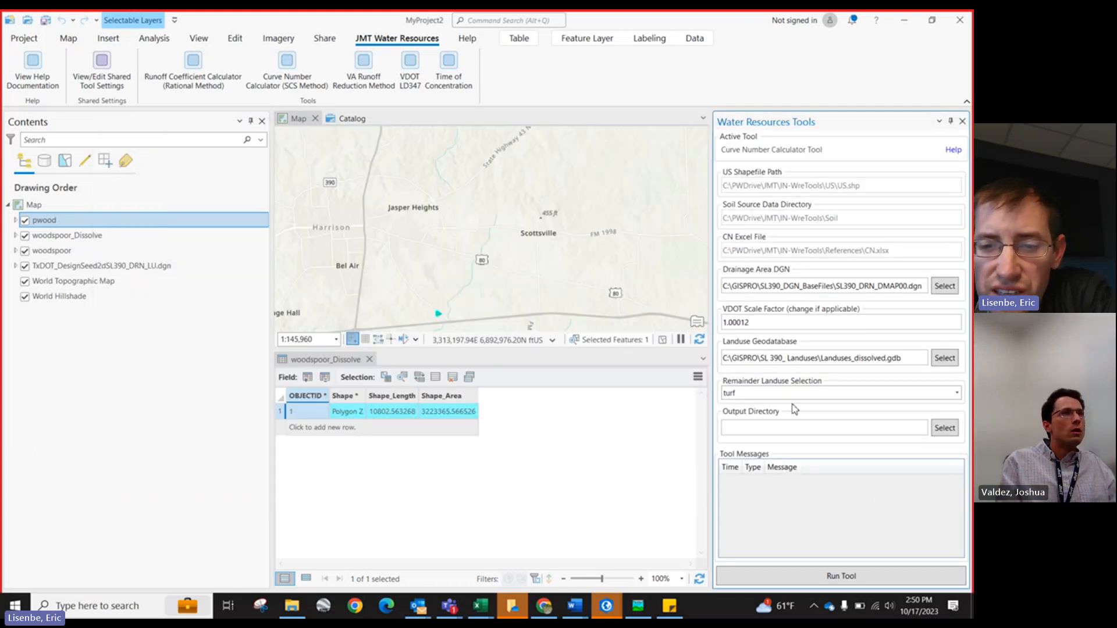
Step: Compare the remainder landuse options and the feature classes in Landuses_dissolved.gdb with the landuse categories in the SL390 hydrologic workbook
click(958, 394)
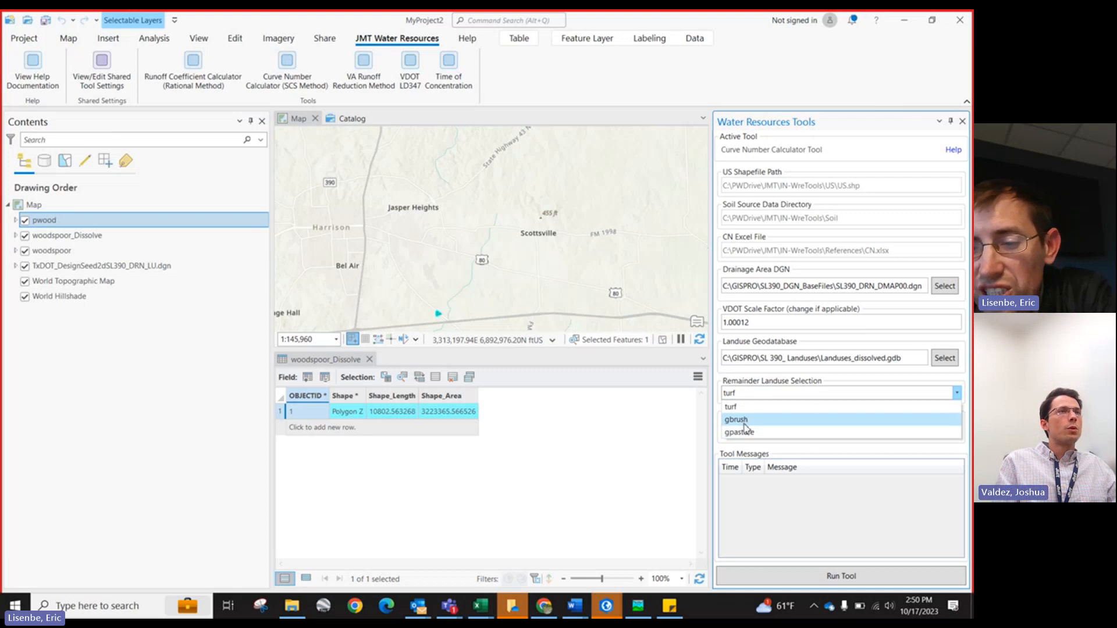
click(350, 118)
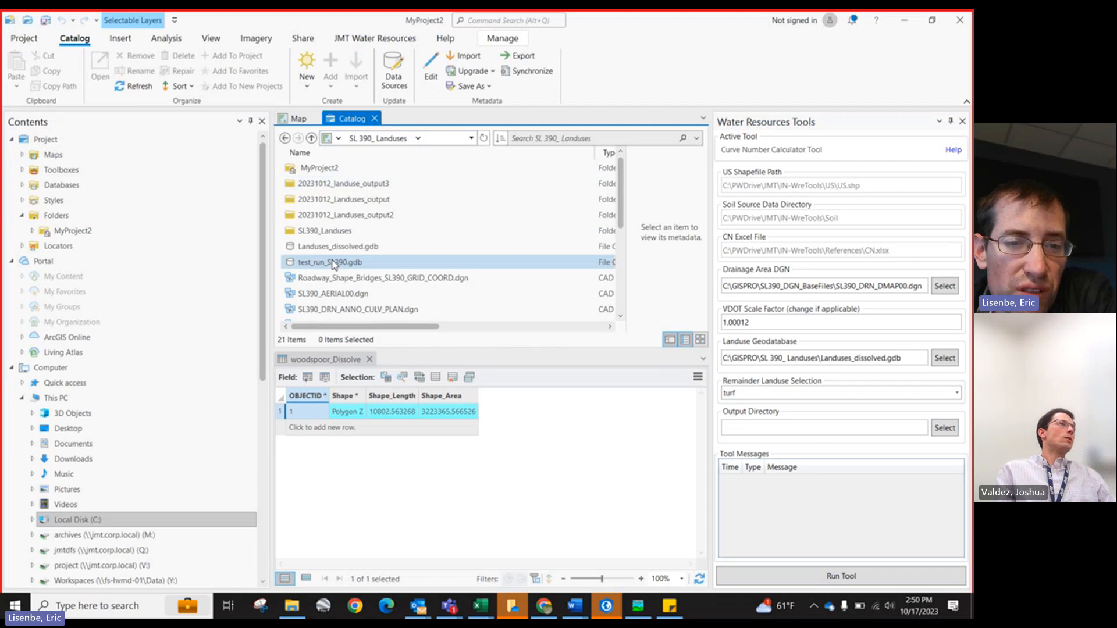
double_click(329, 247)
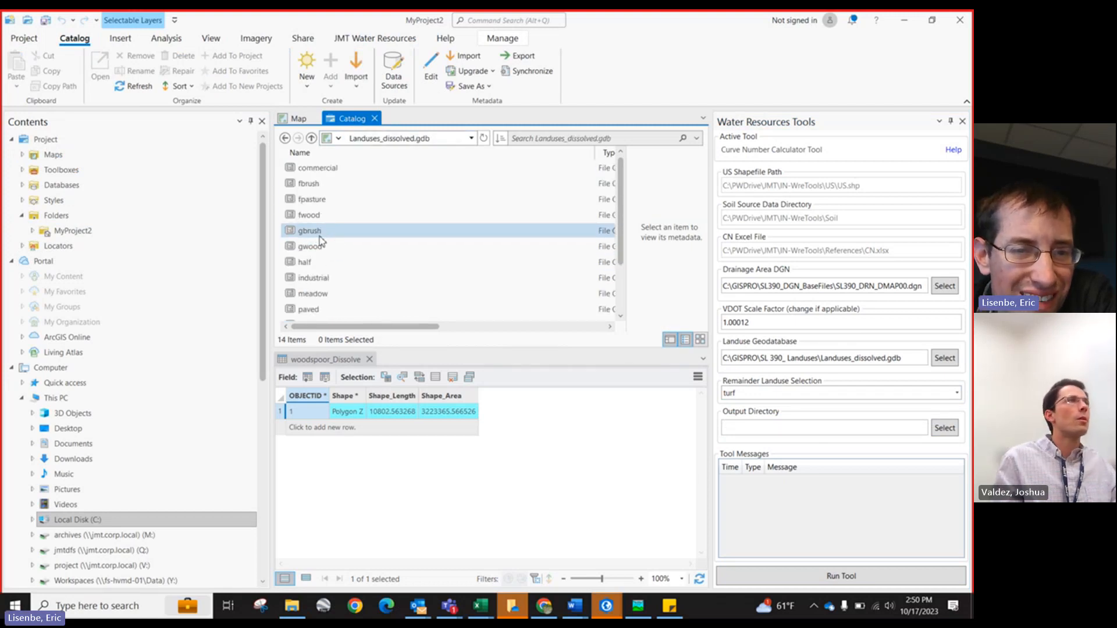
scroll(326, 256, down, 2)
scroll(330, 259, up, 2)
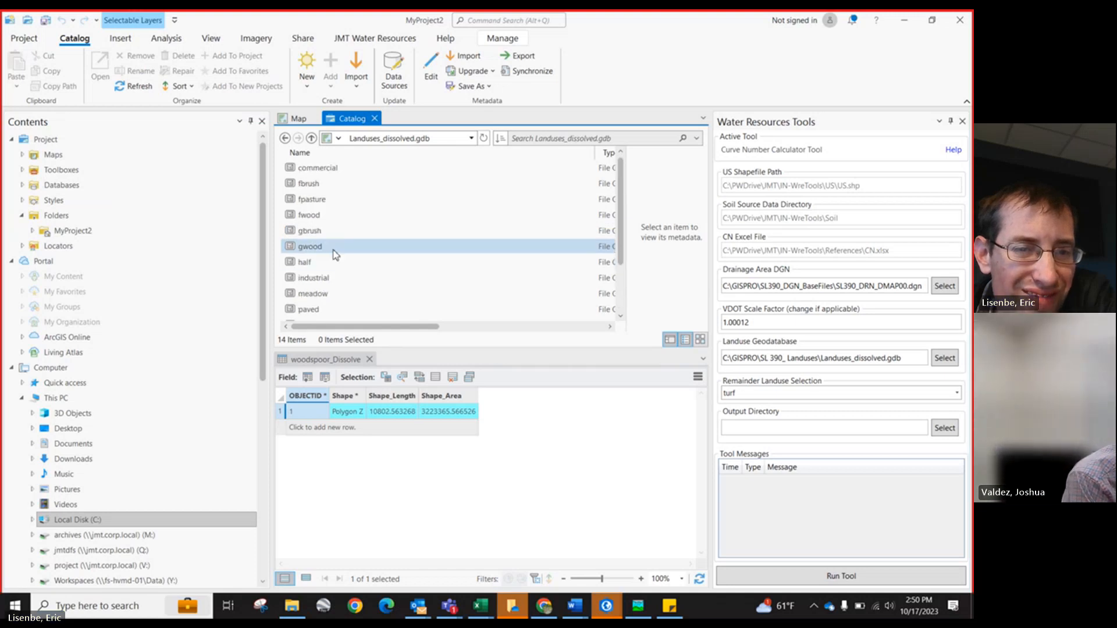
mouse_move(479, 605)
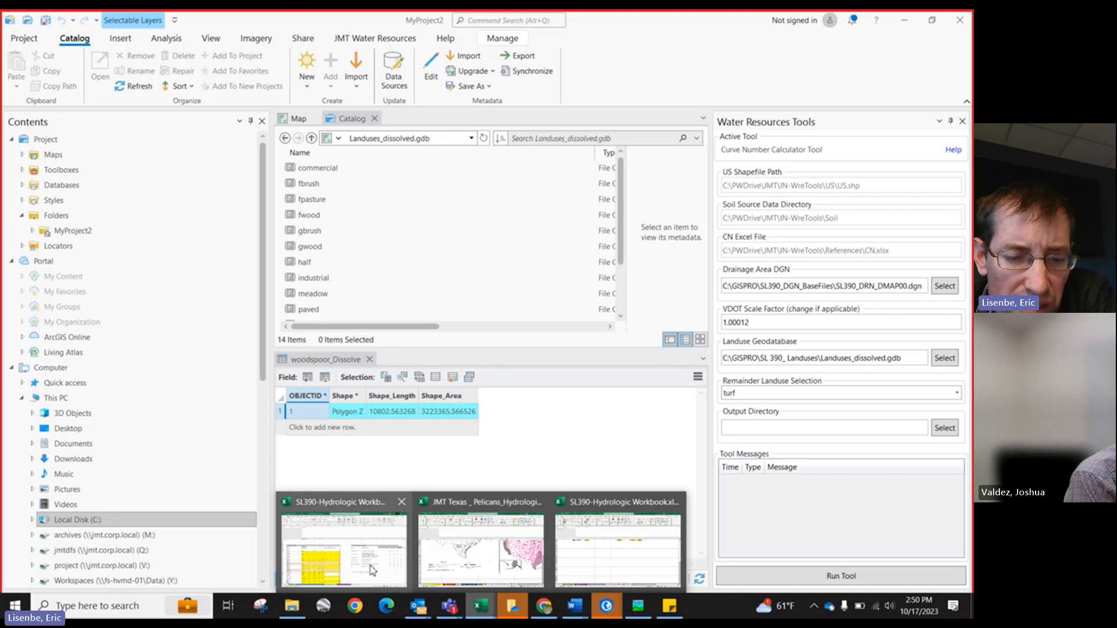
click(343, 550)
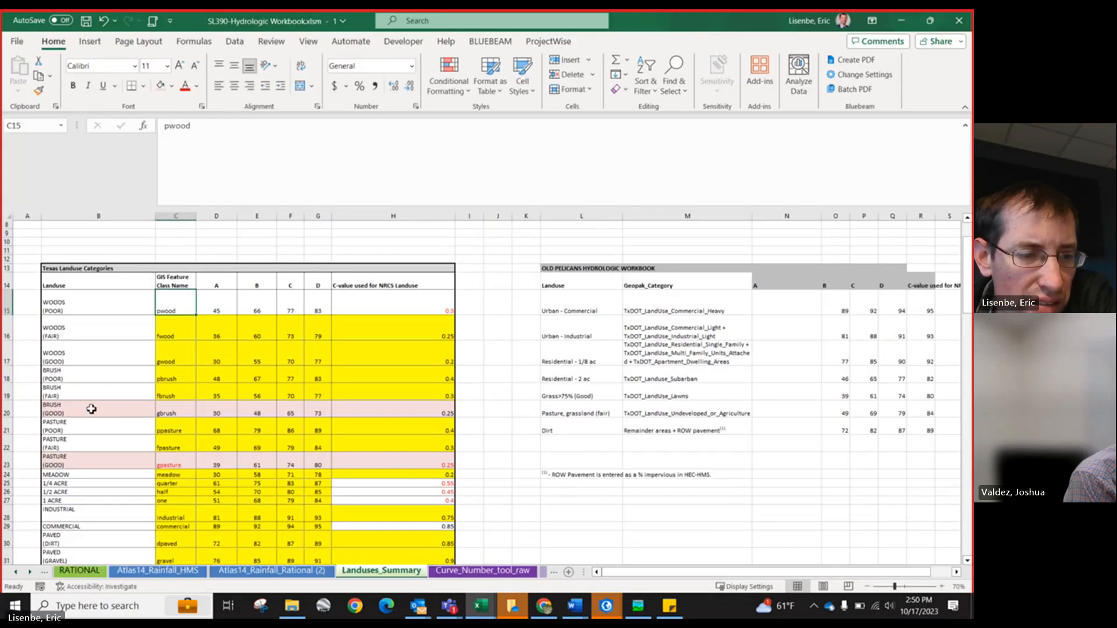
click(902, 20)
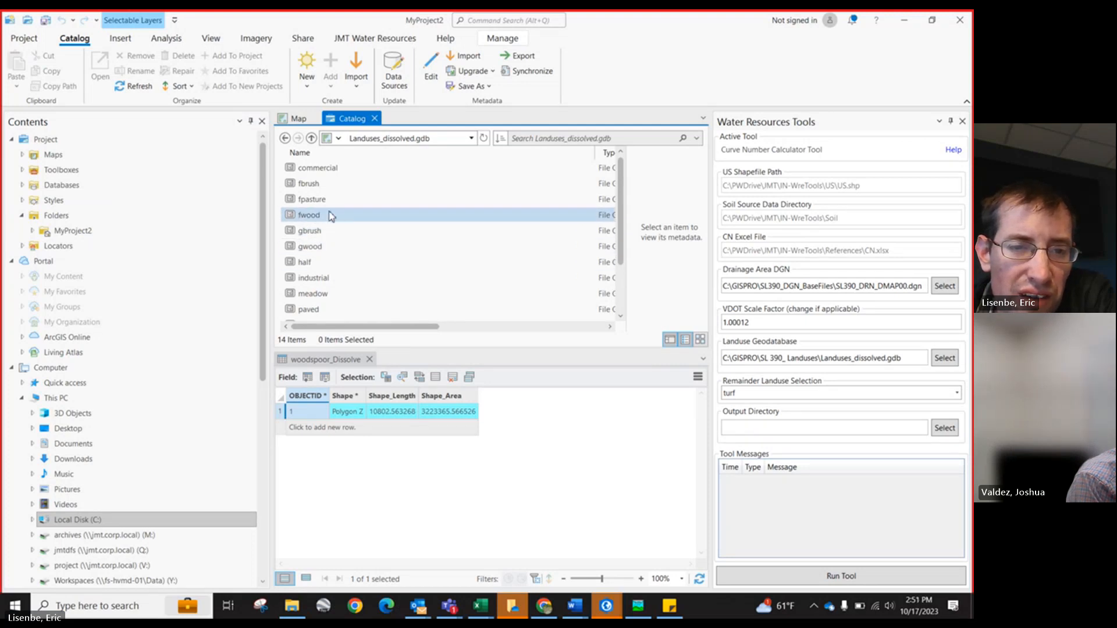
scroll(330, 245, down, 1)
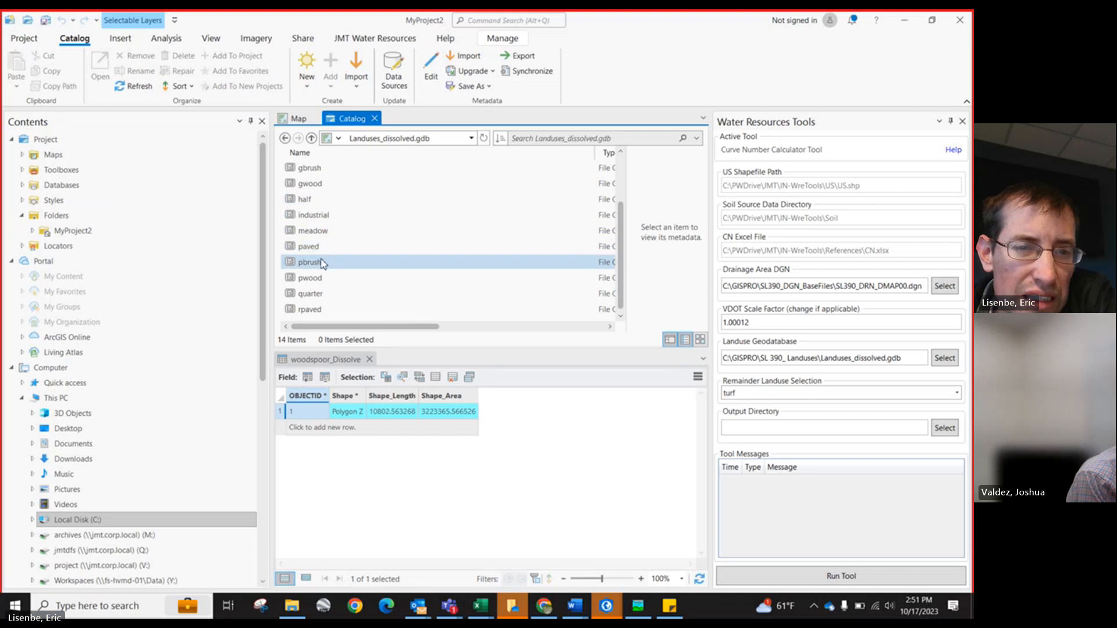
scroll(323, 263, up, 2)
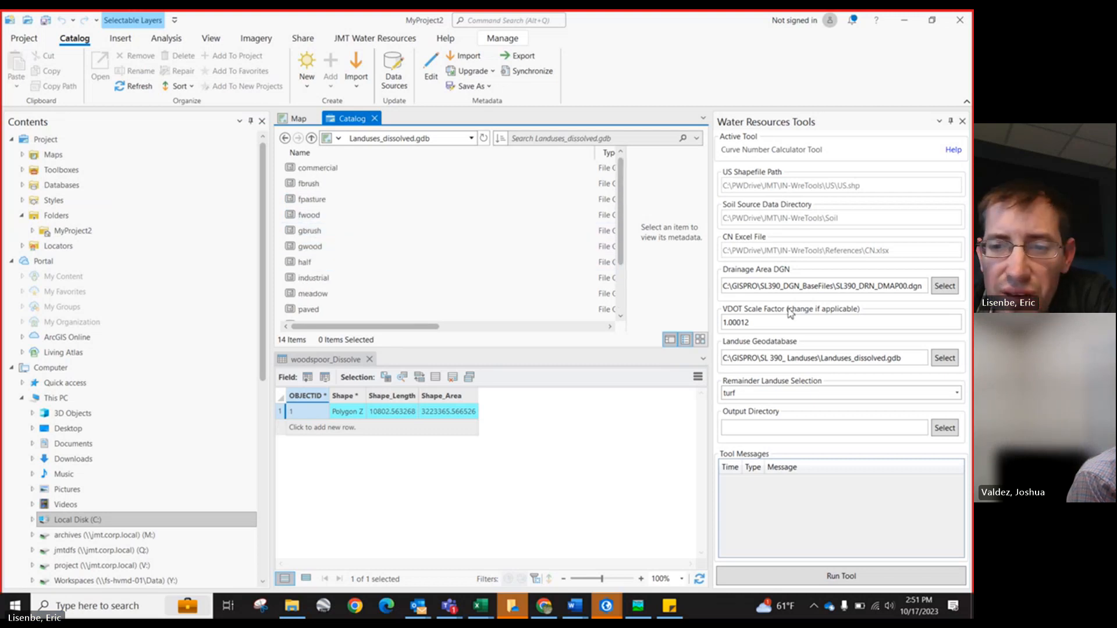
Step: Set the Remainder Landuse Selection to gpasture
click(848, 392)
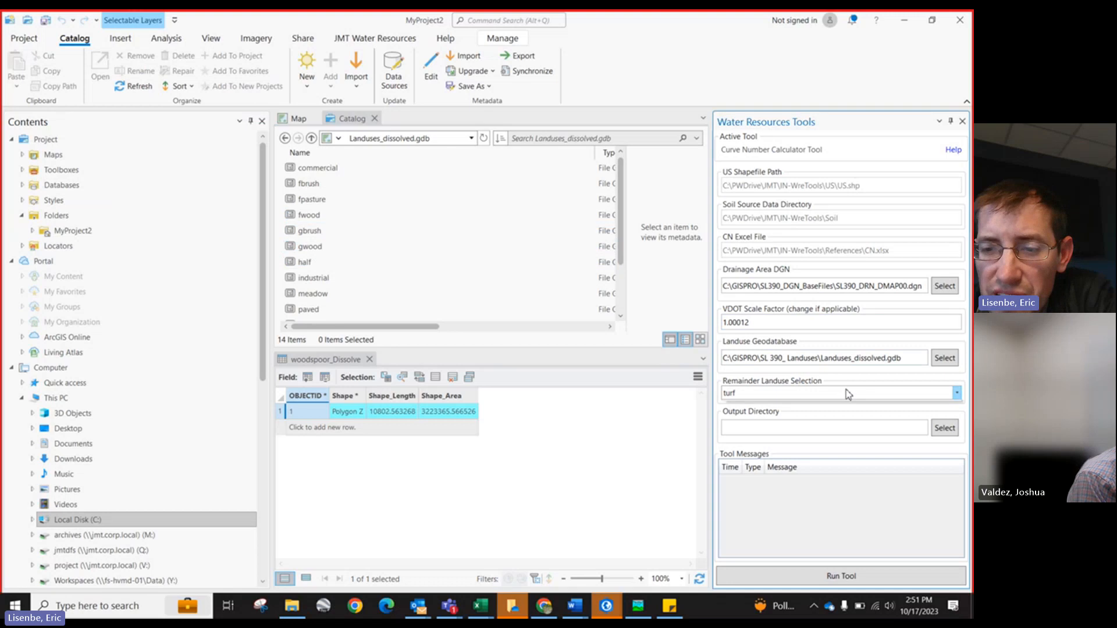
click(797, 432)
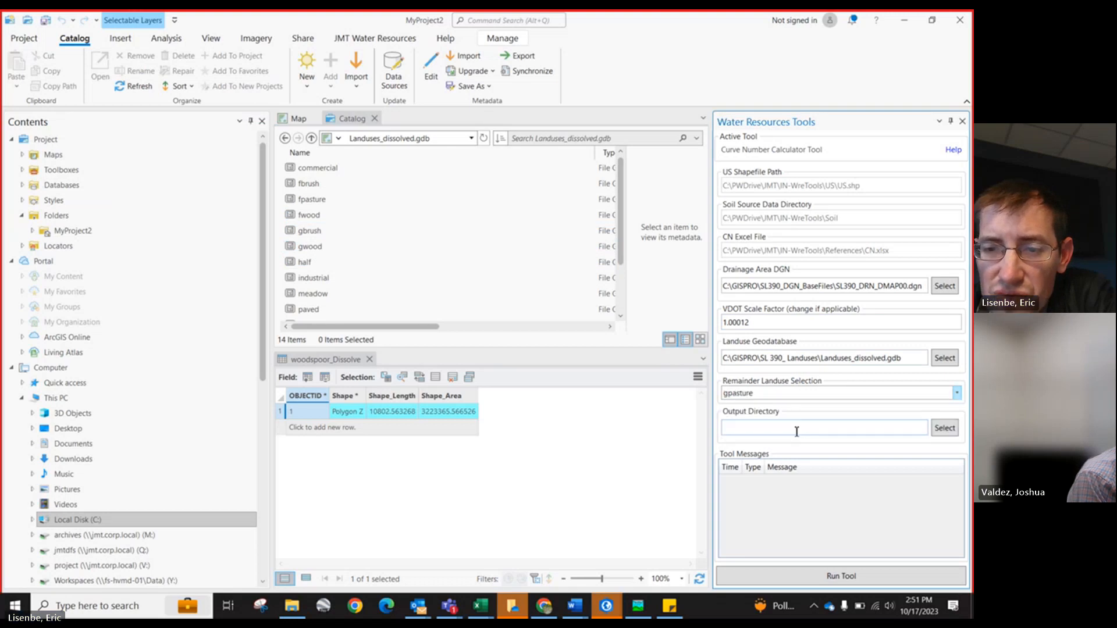
click(584, 508)
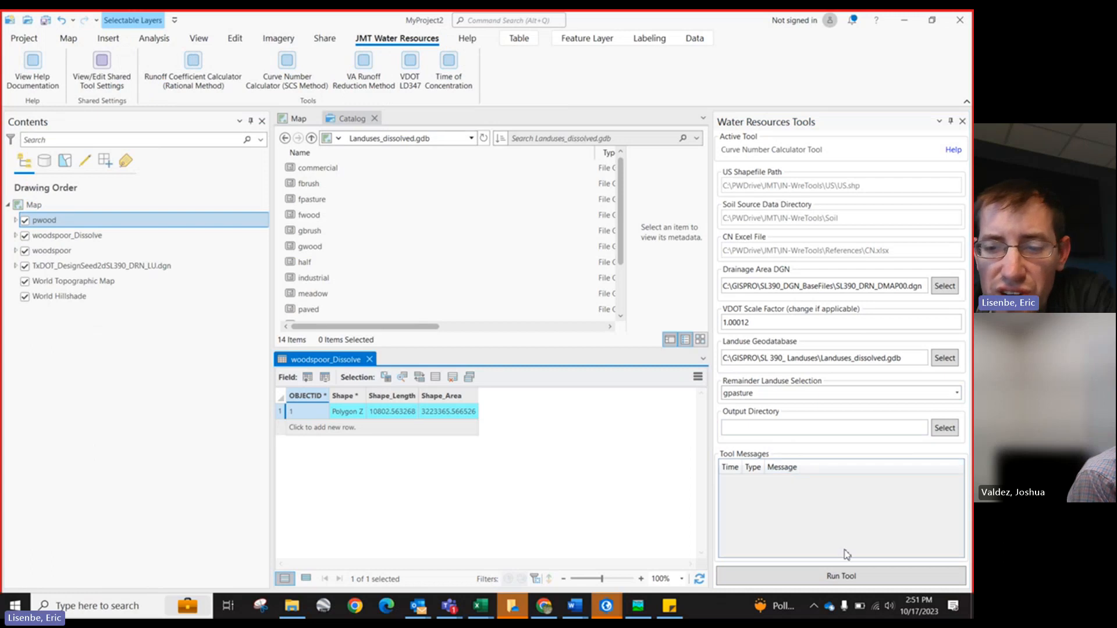
click(832, 576)
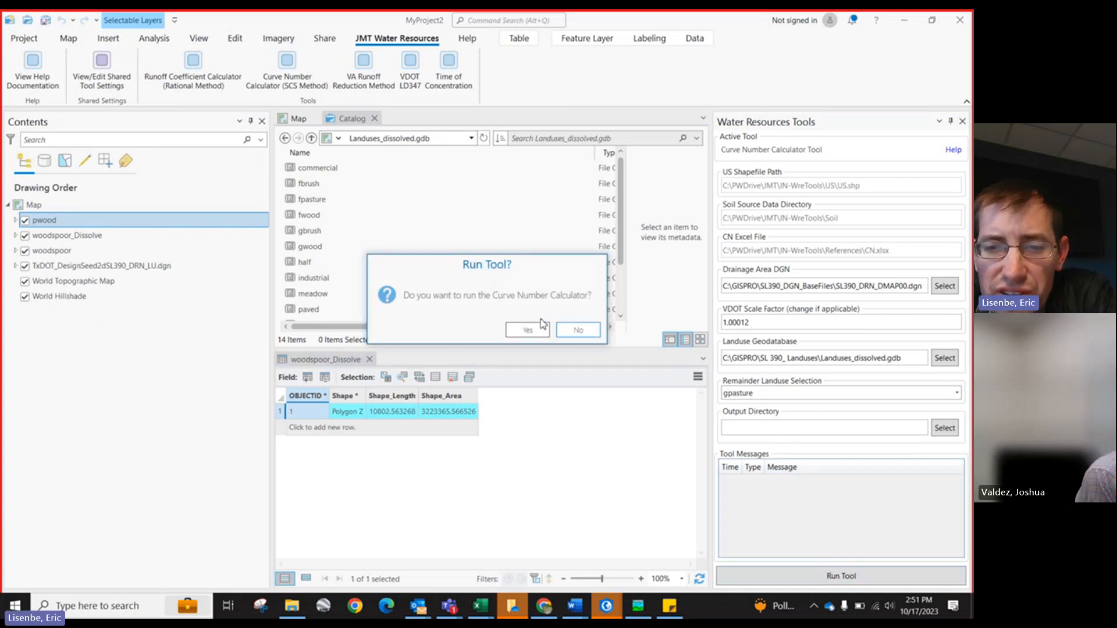
click(582, 330)
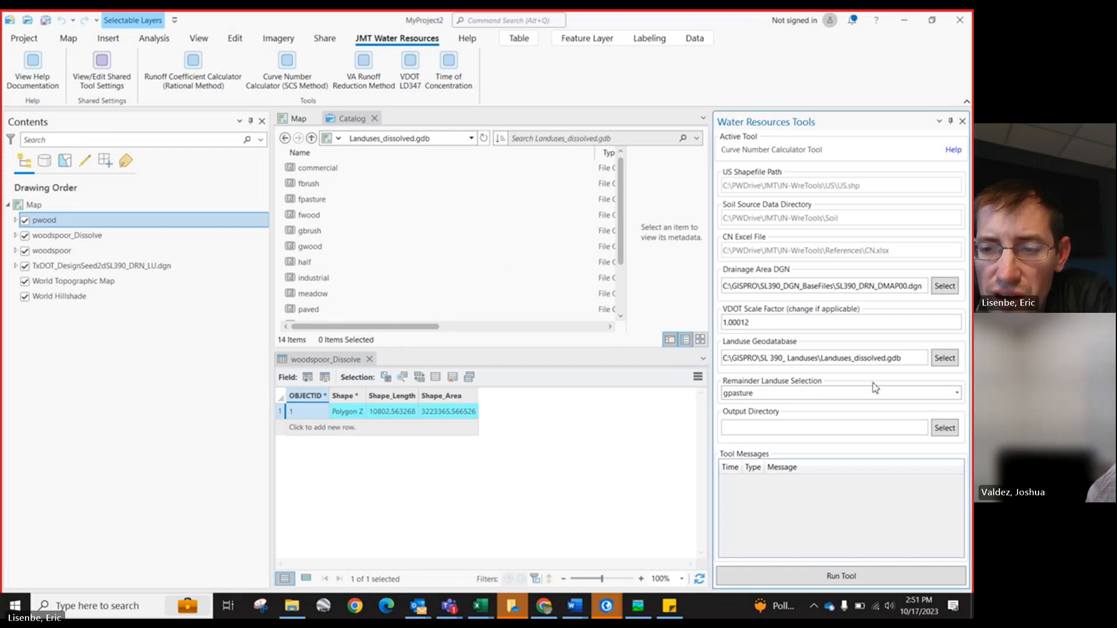
Step: Create a new folder named 20231017_test in SL 390_Landuses and set it as the Output Directory
click(941, 429)
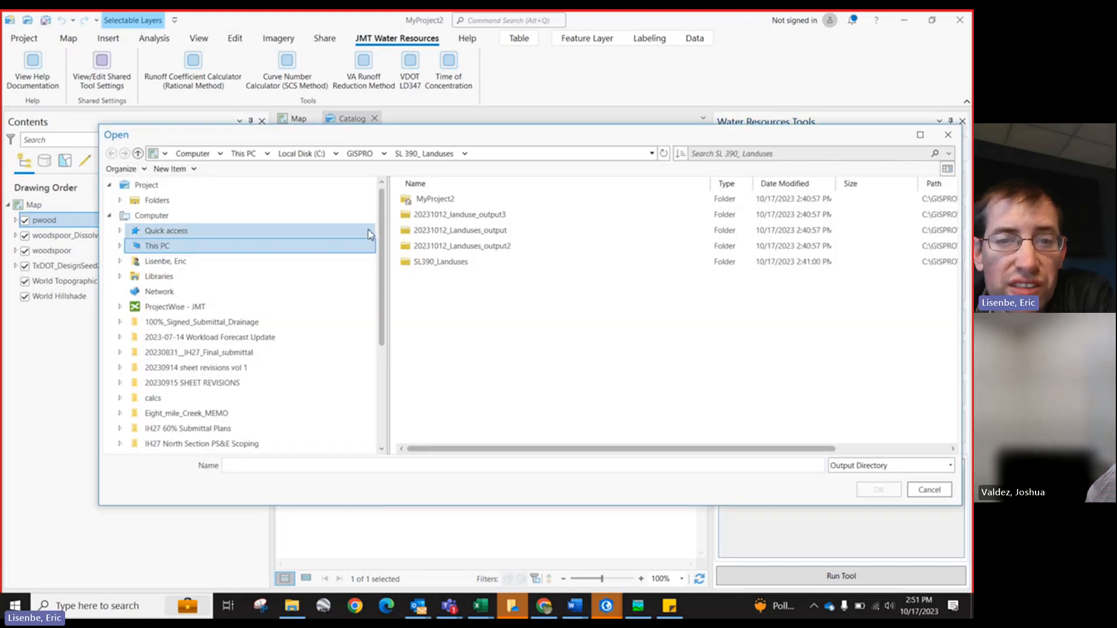
right_click(441, 324)
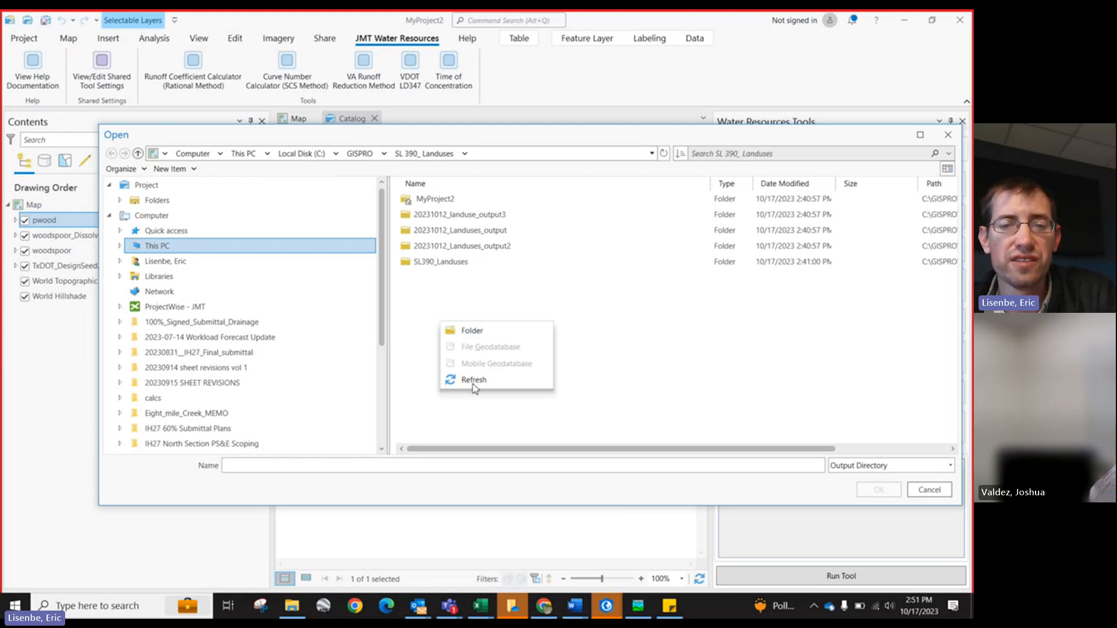
click(472, 331)
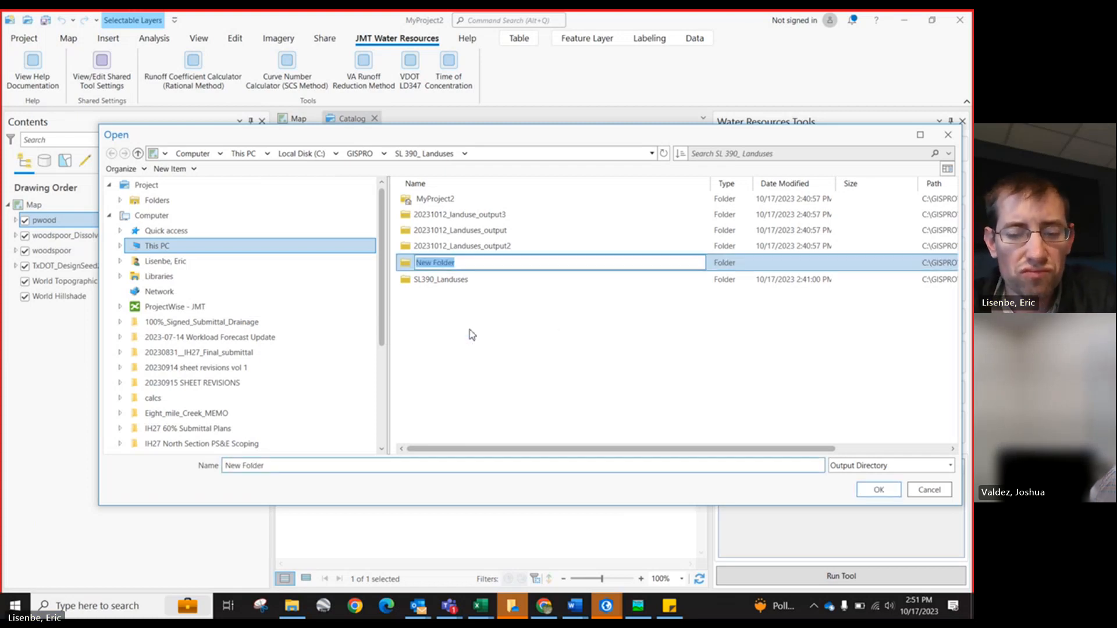
text(SL)
key(BackSpace)
key(BackSpace)
text(20)
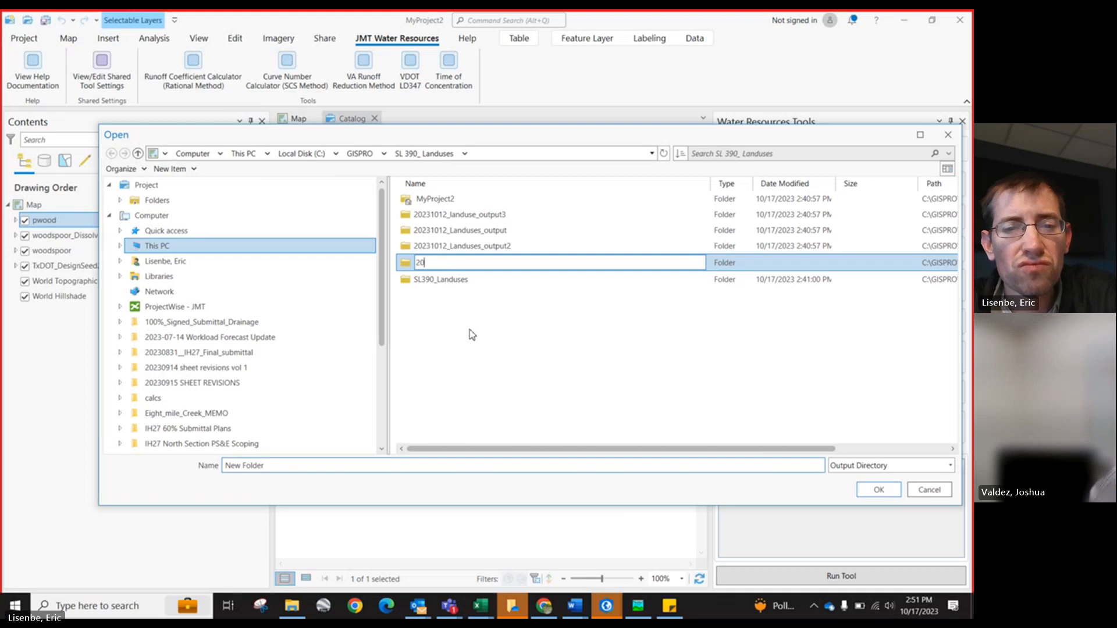
text(231)
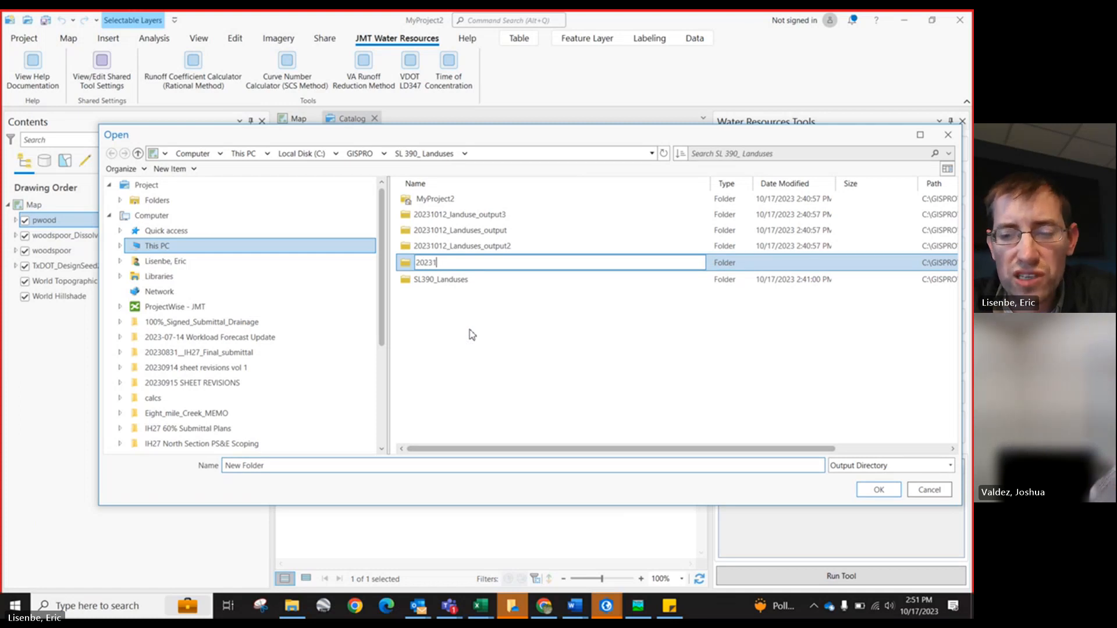
text(017)
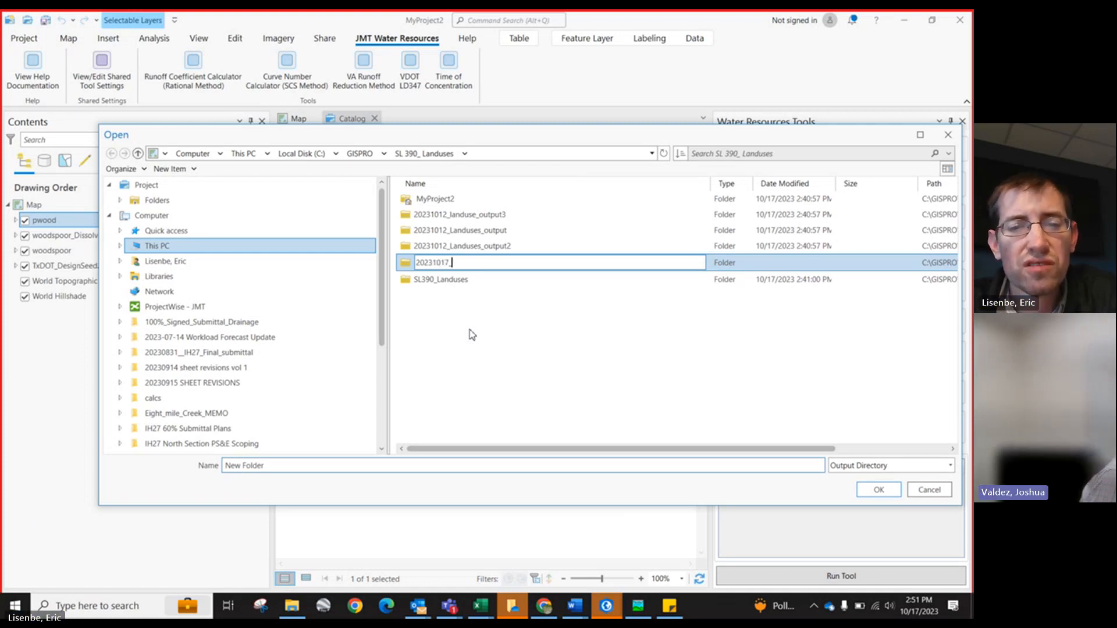
text(_test)
key(Return)
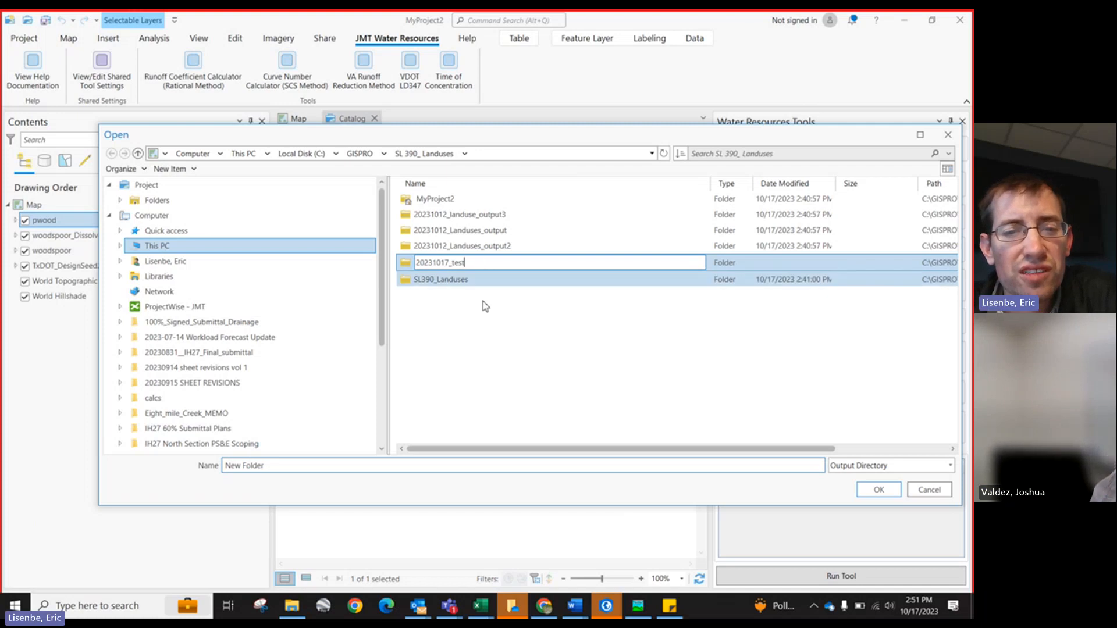
click(457, 262)
double_click(457, 263)
click(879, 489)
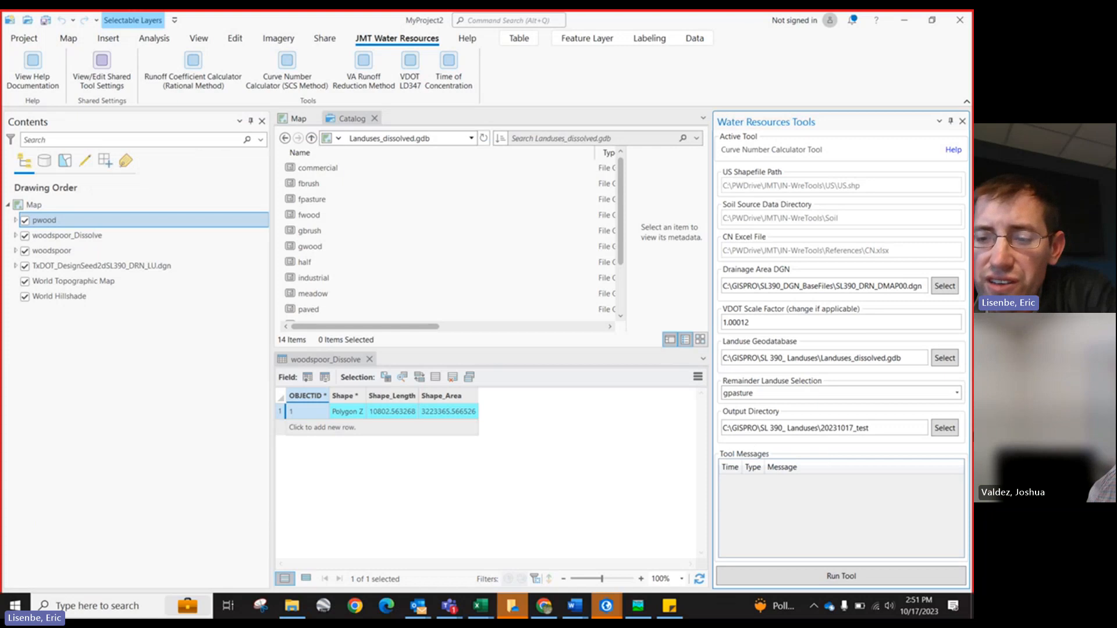
Step: Run the Curve Number Calculator and confirm the run
click(860, 577)
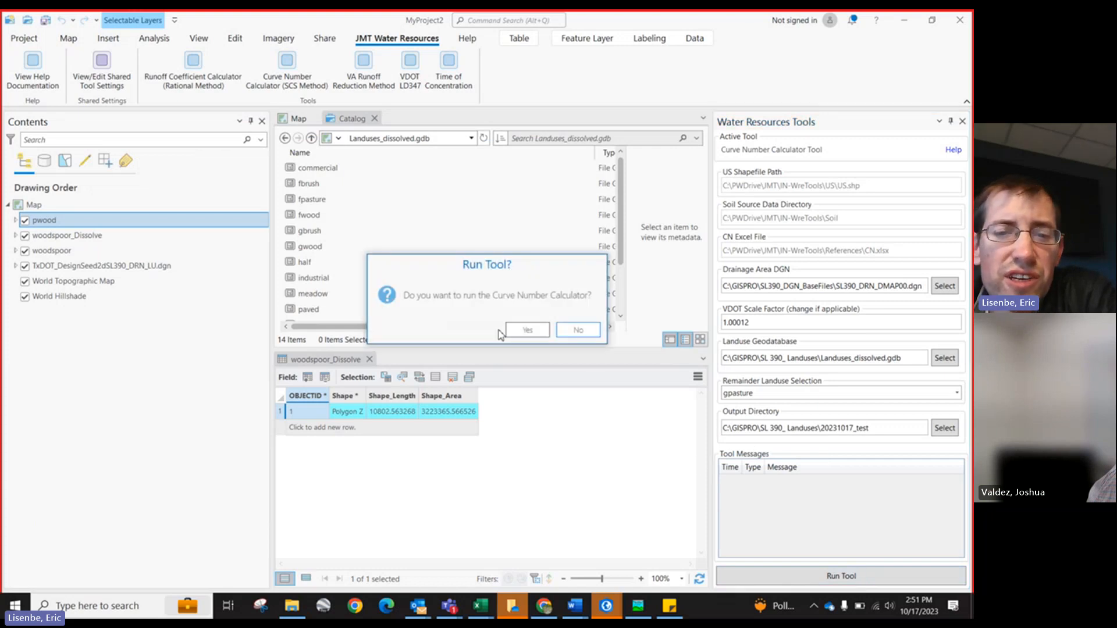
click(525, 330)
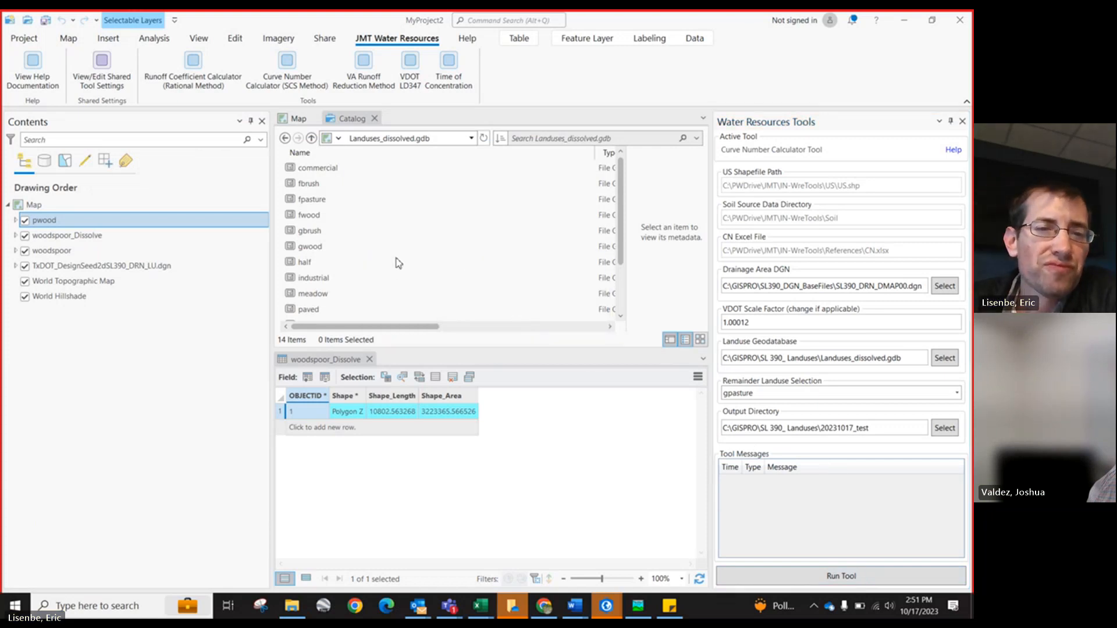
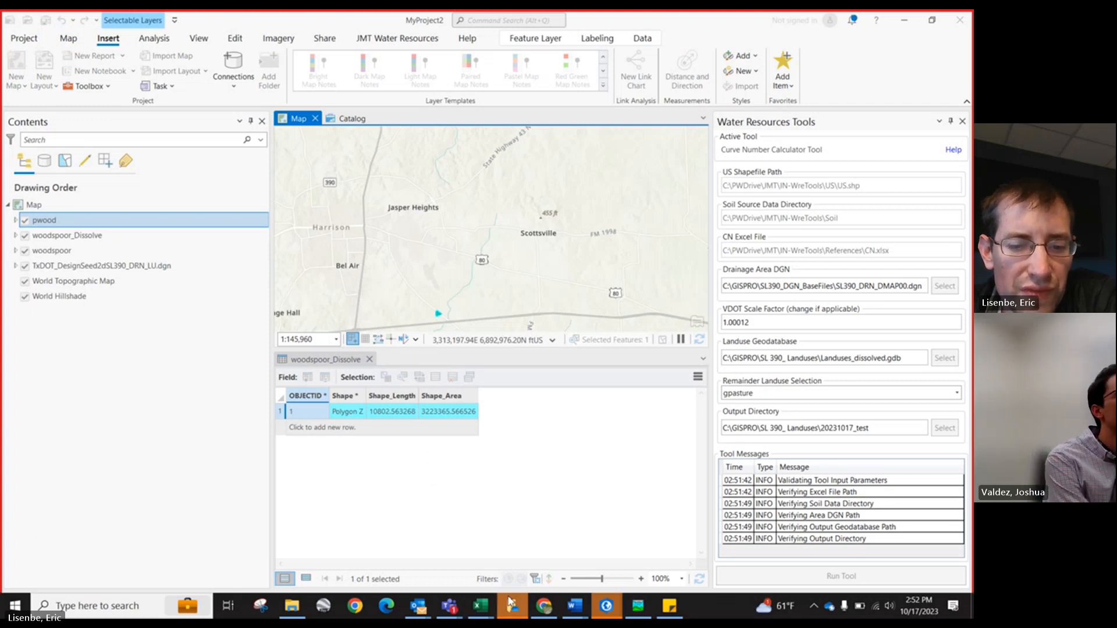
Step: Switch to the SL390-Hydrologic Workbook in Excel
mouse_move(481, 605)
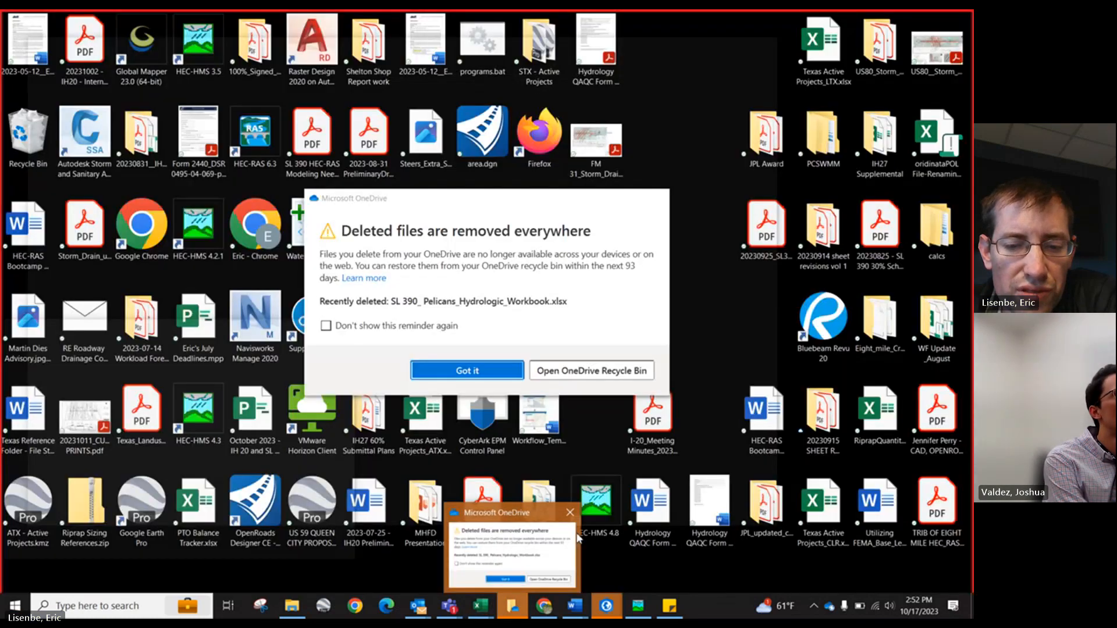
click(573, 517)
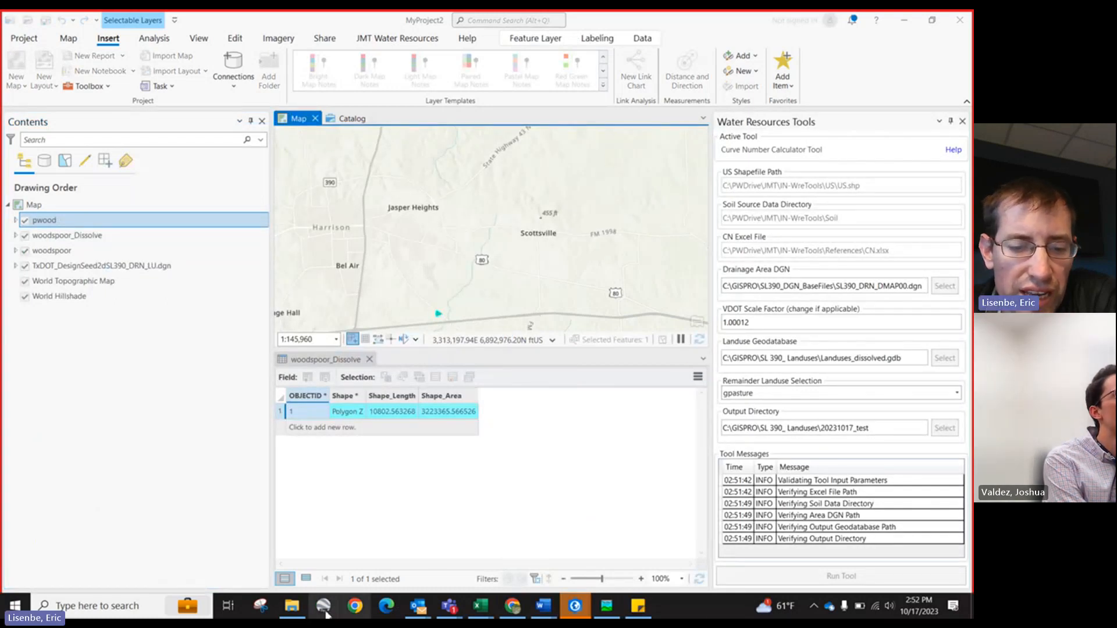
click(293, 608)
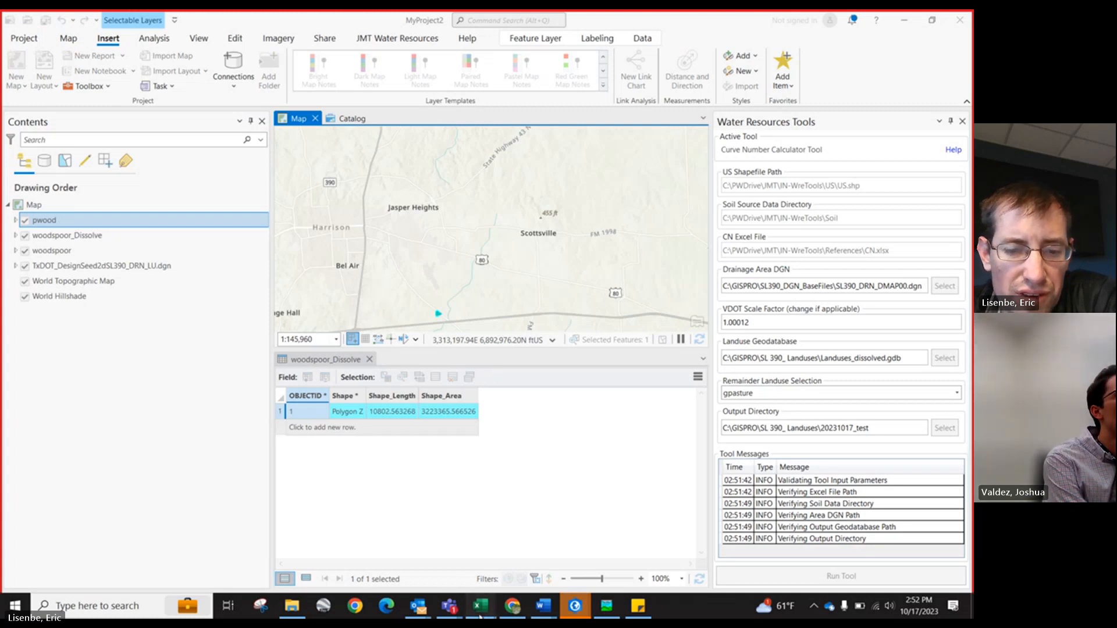
mouse_move(480, 610)
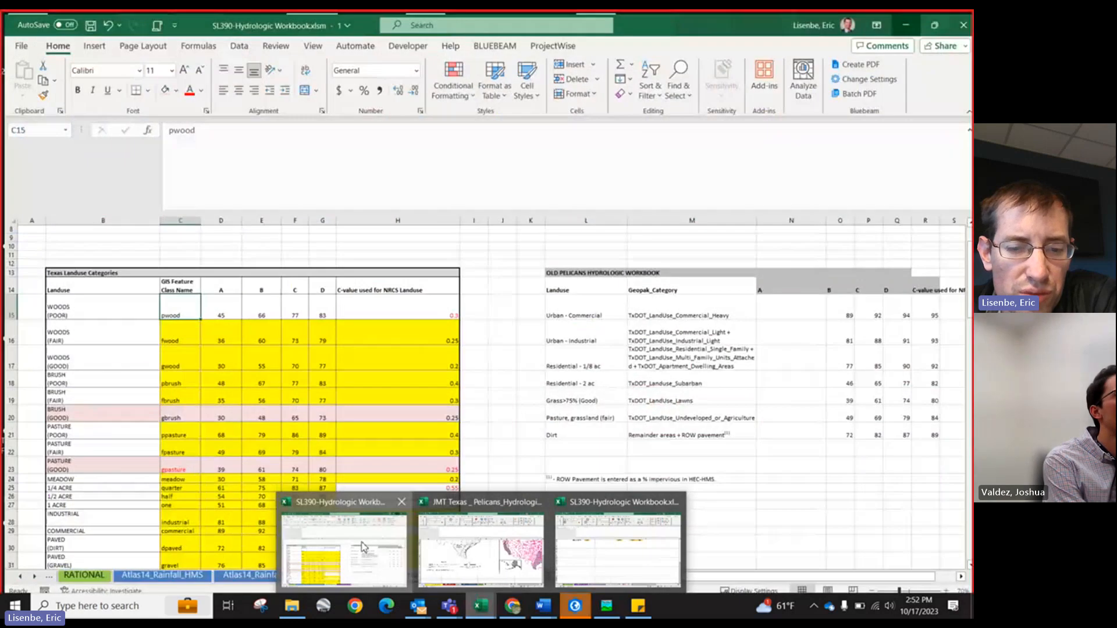
click(362, 547)
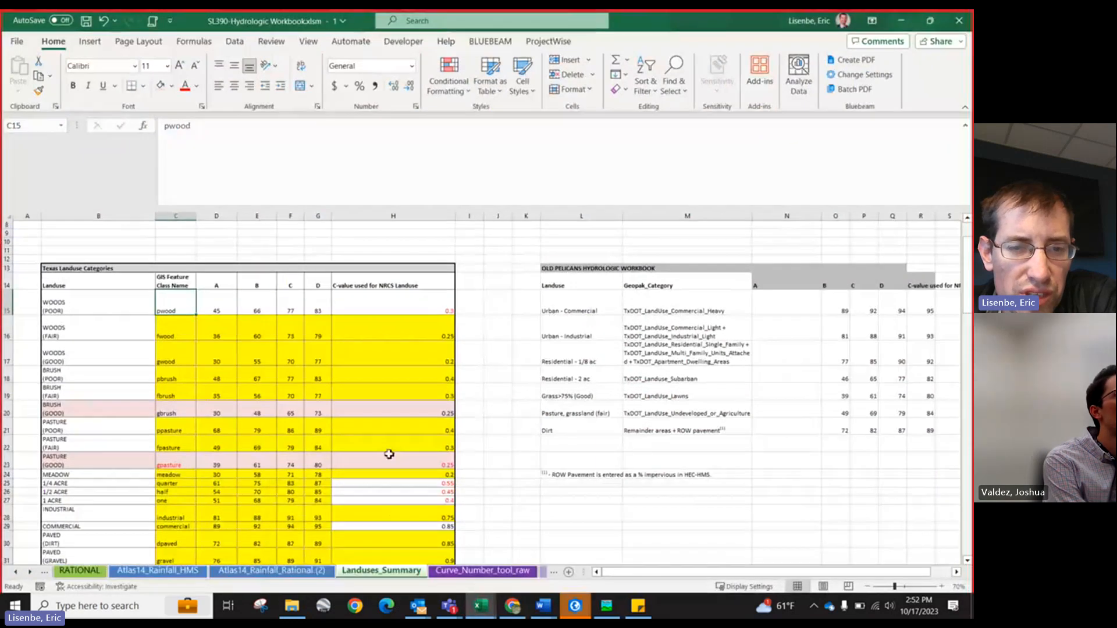
Step: Scroll the sheet tabs and open the Curve_Number_tool_raw sheet
click(31, 573)
click(30, 573)
click(30, 573)
click(30, 573)
click(30, 572)
click(31, 573)
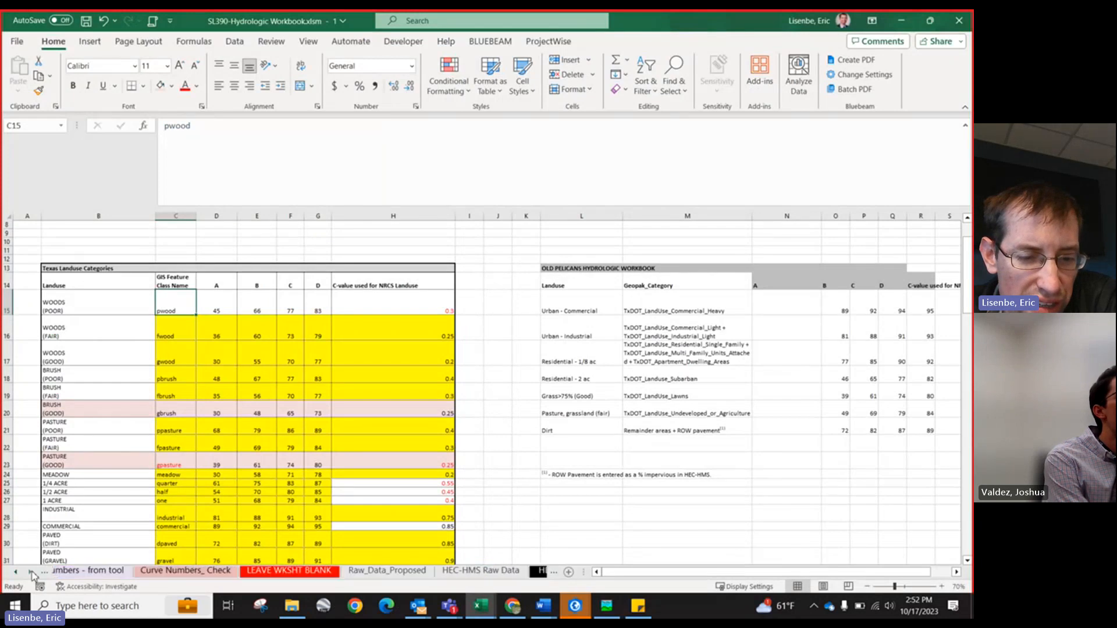
click(30, 573)
click(16, 573)
click(16, 573)
click(17, 572)
click(17, 573)
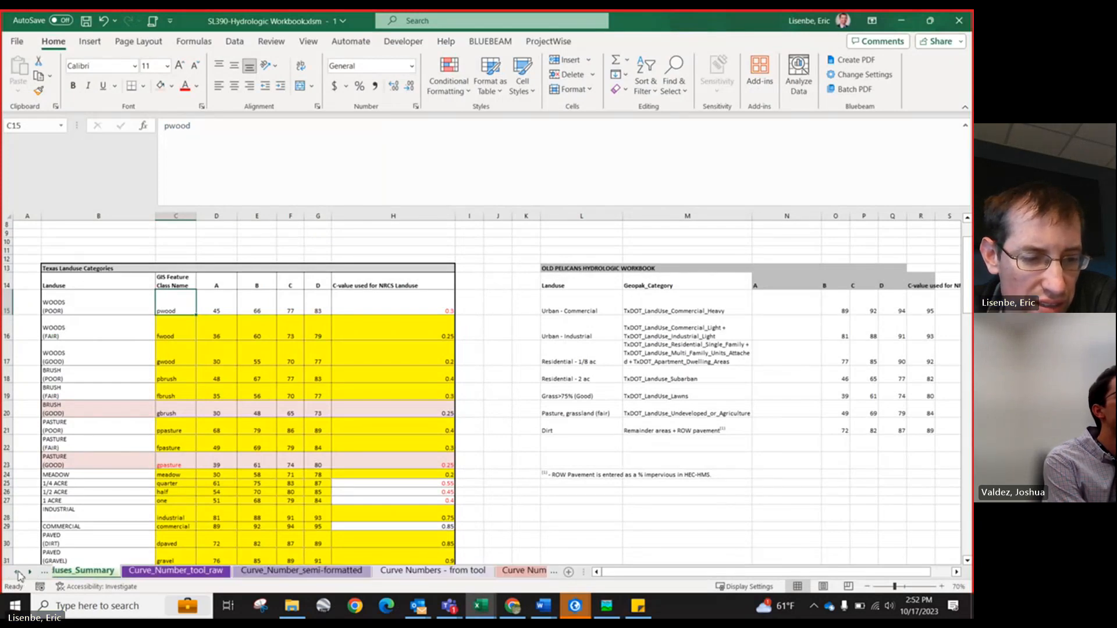
click(16, 573)
click(16, 573)
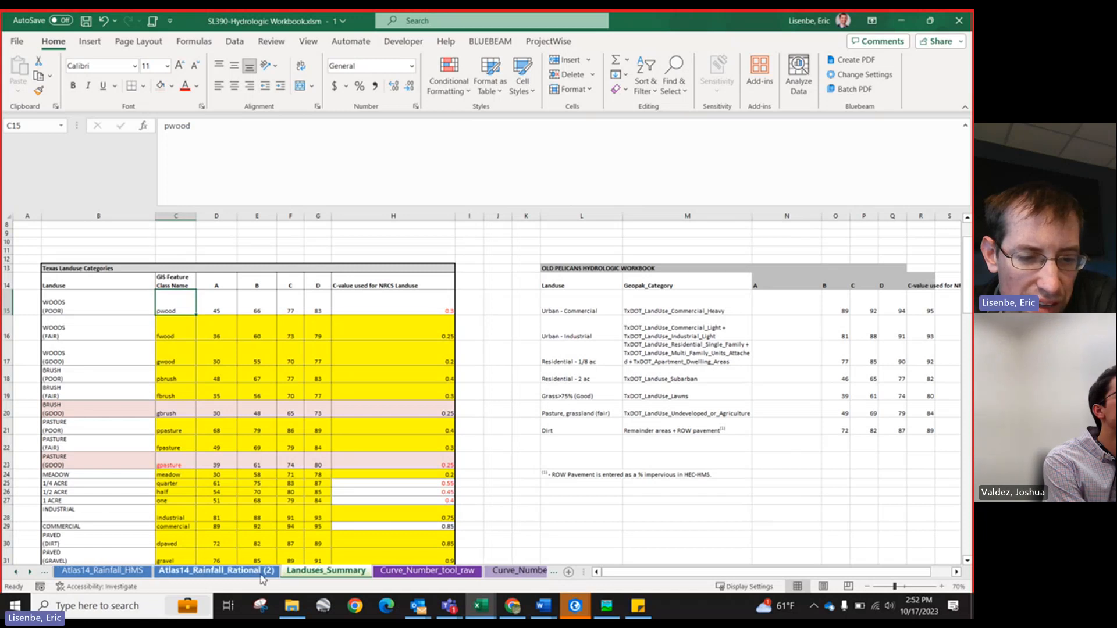
click(409, 573)
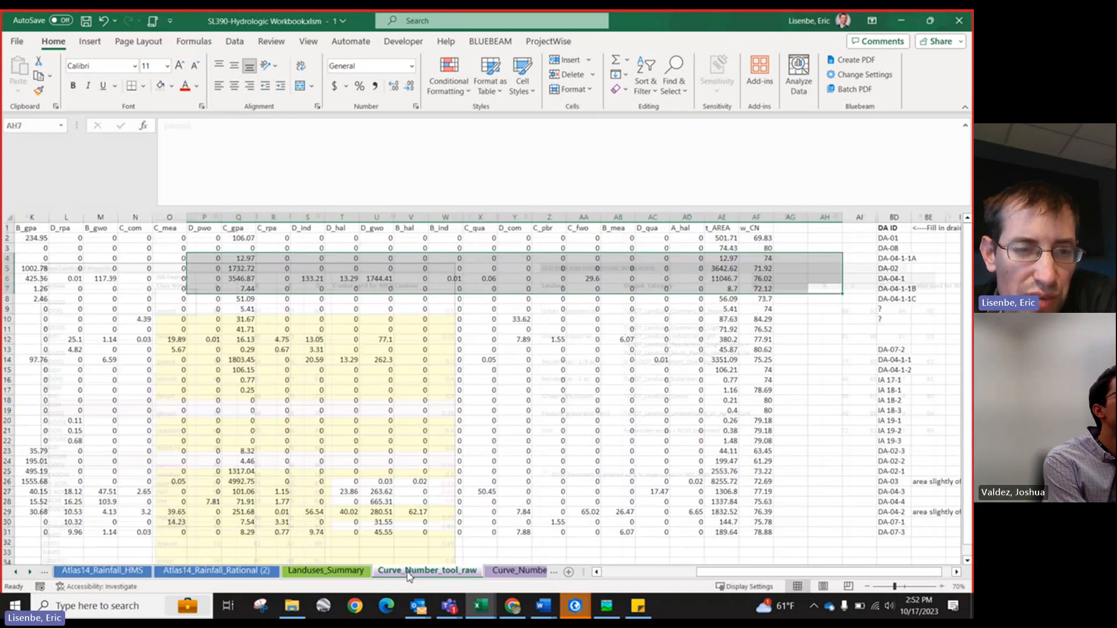
Step: Inspect the raw curve number tool rows and landuse area columns in the sheet
scroll(284, 437, down, 2)
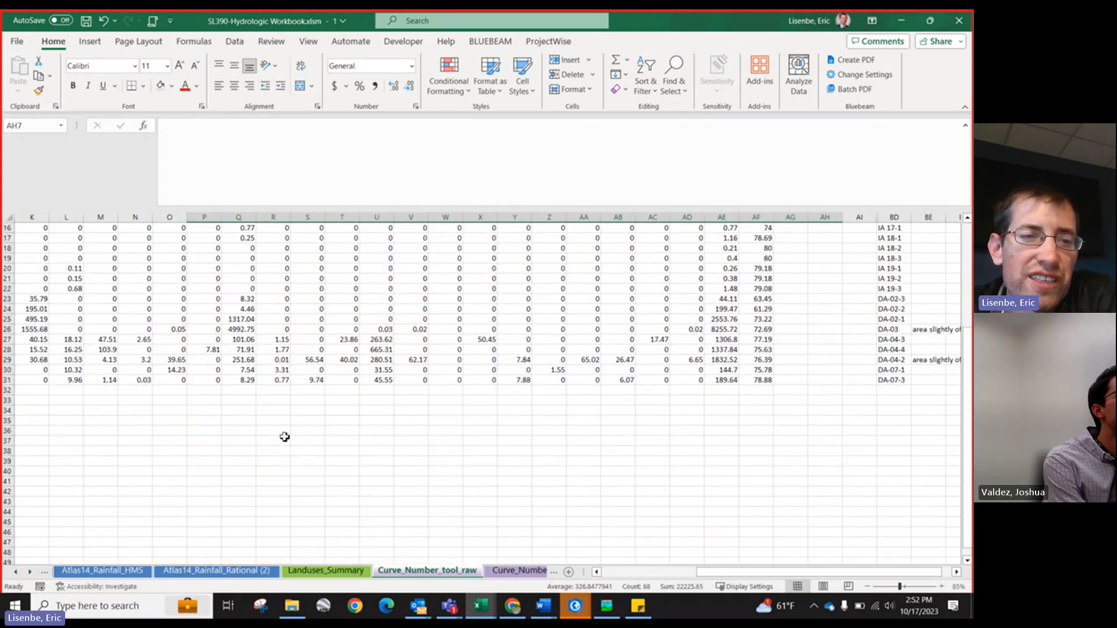
scroll(176, 342, up, 5)
drag(143, 298, 60, 286)
ctrl+scroll(161, 313, down, 1)
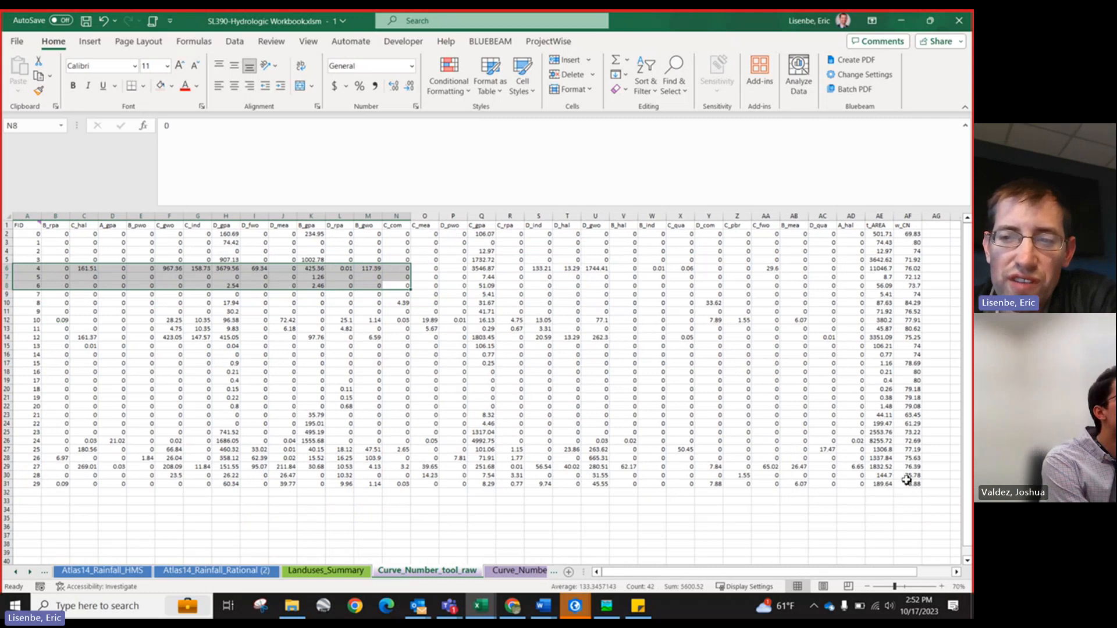
drag(896, 475, 12, 286)
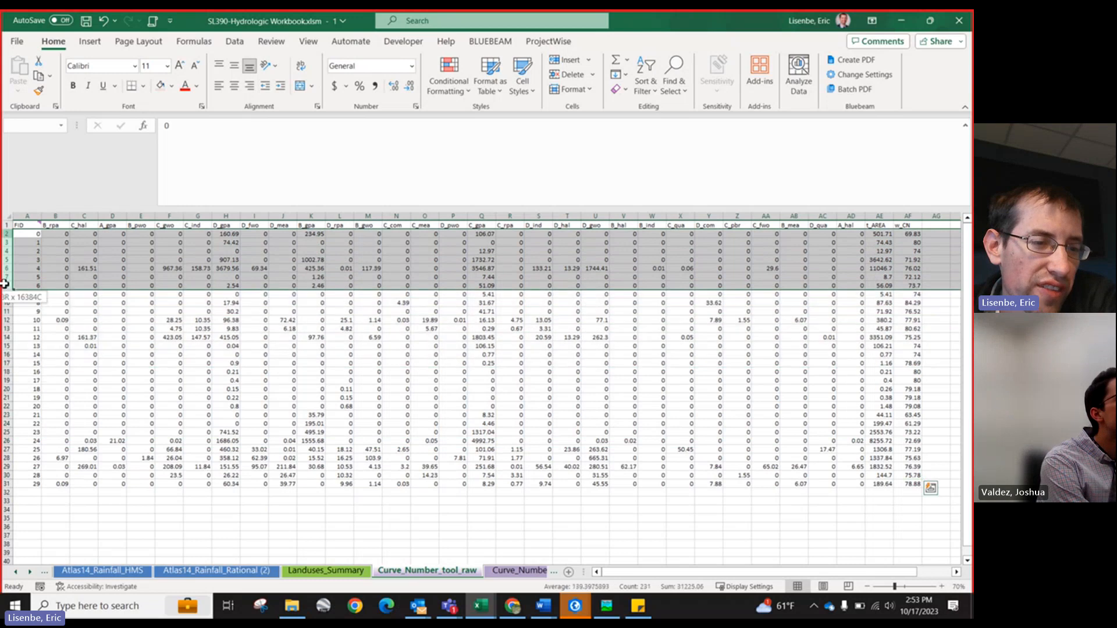
click(27, 216)
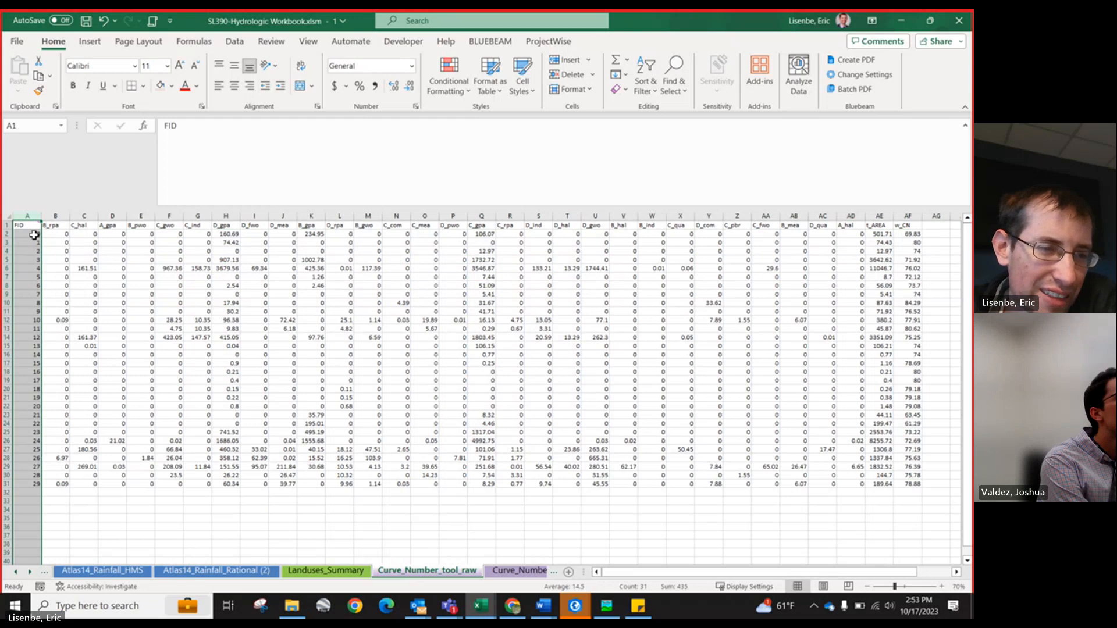
mouse_move(40, 225)
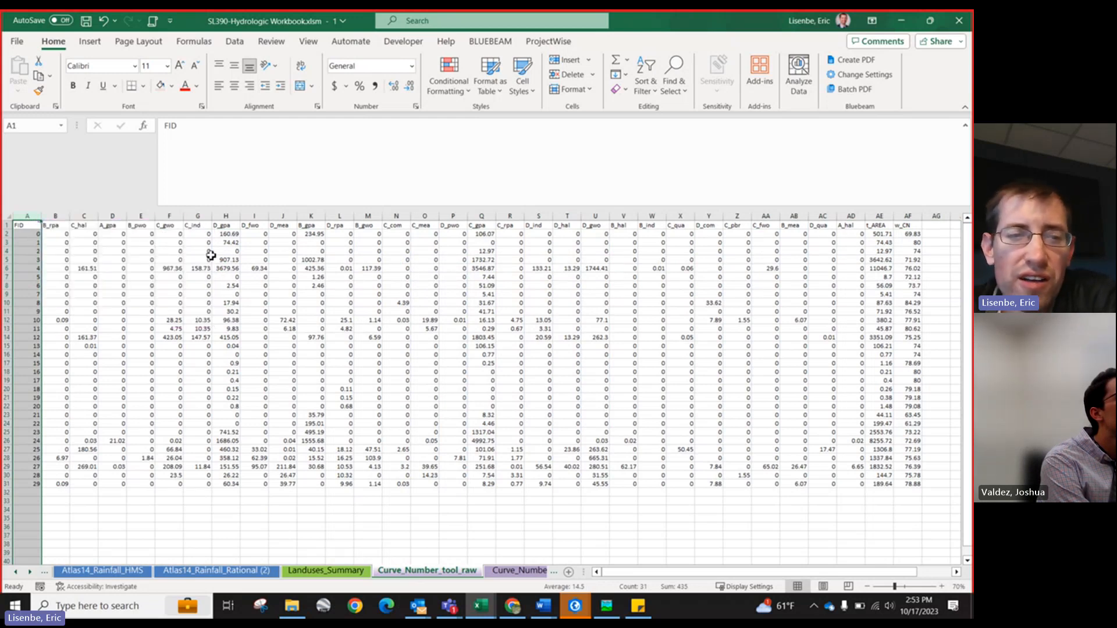
Step: Select the t_AREA values and review the drainage area IDs next to the weighted curve numbers
drag(878, 236, 888, 467)
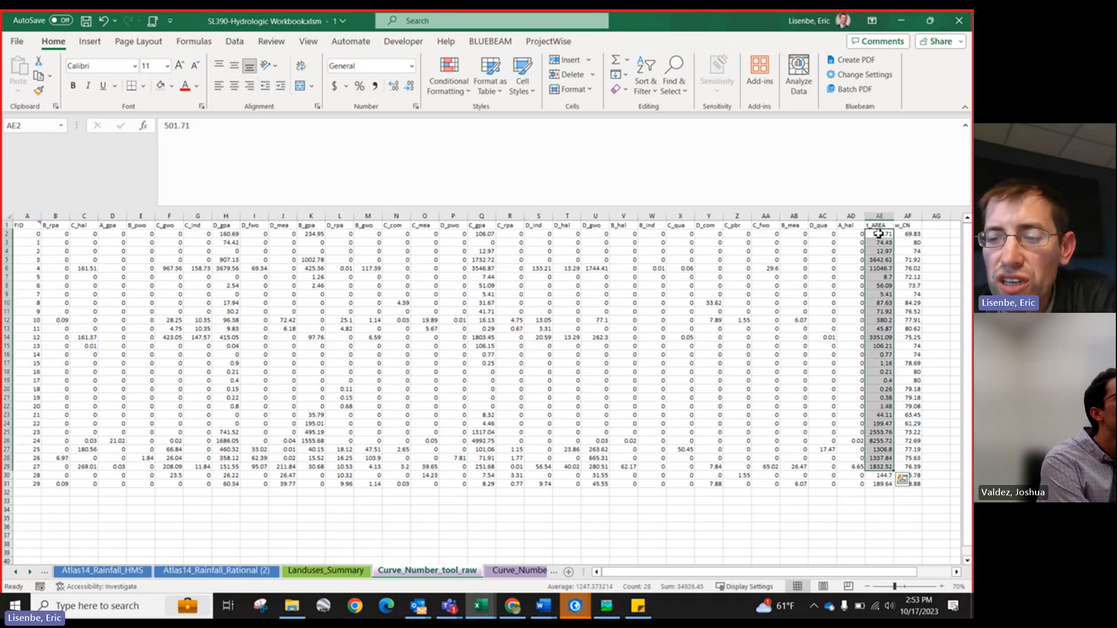
double_click(956, 573)
click(956, 572)
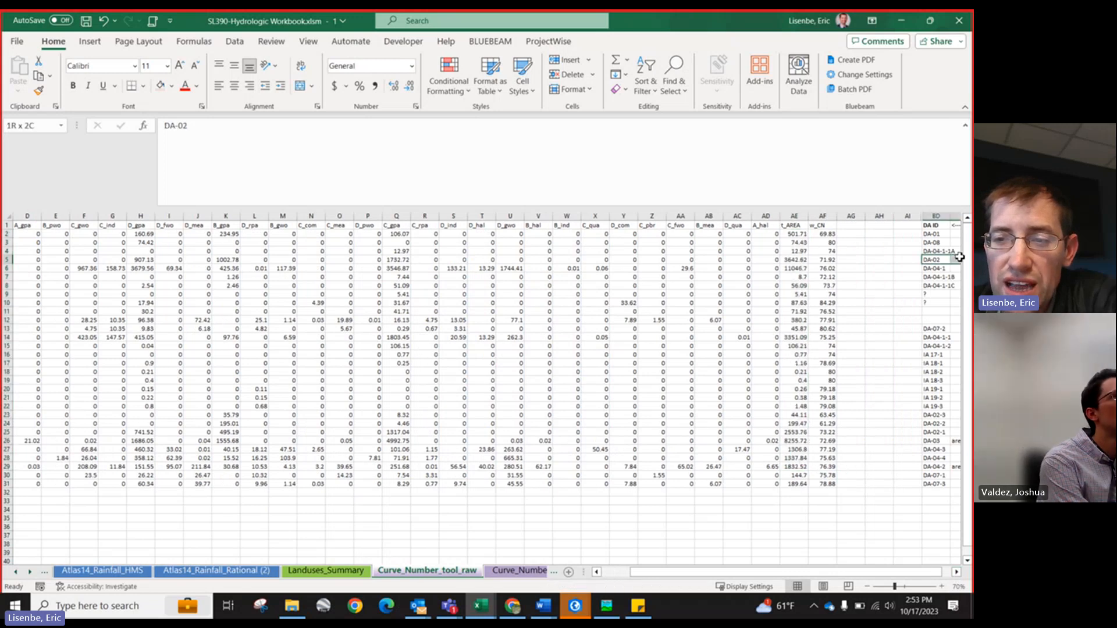
click(931, 262)
drag(481, 518, 18, 464)
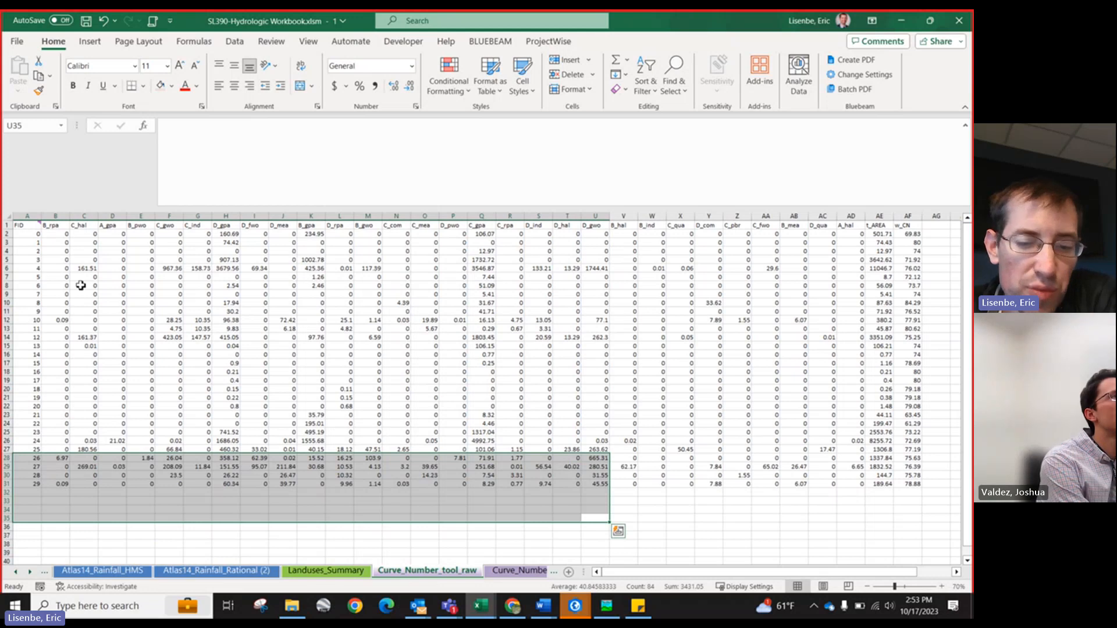
Step: Switch to the JMT Texas Landuses and SCS Curve Number Tool Part II document and review the tool input instructions
click(544, 605)
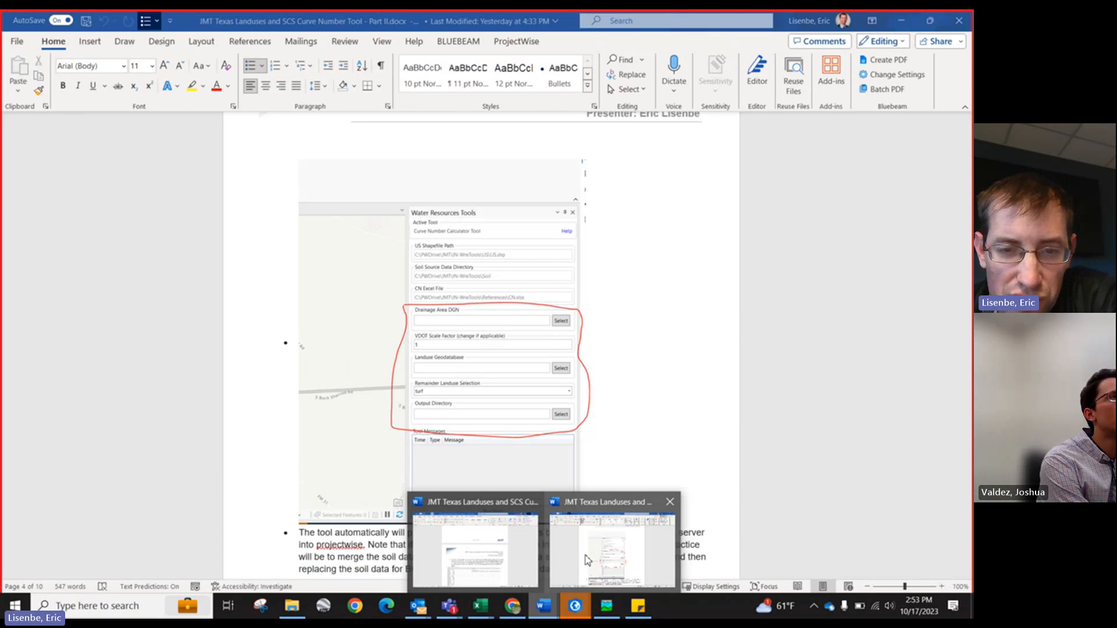
click(587, 560)
scroll(512, 373, down, 6)
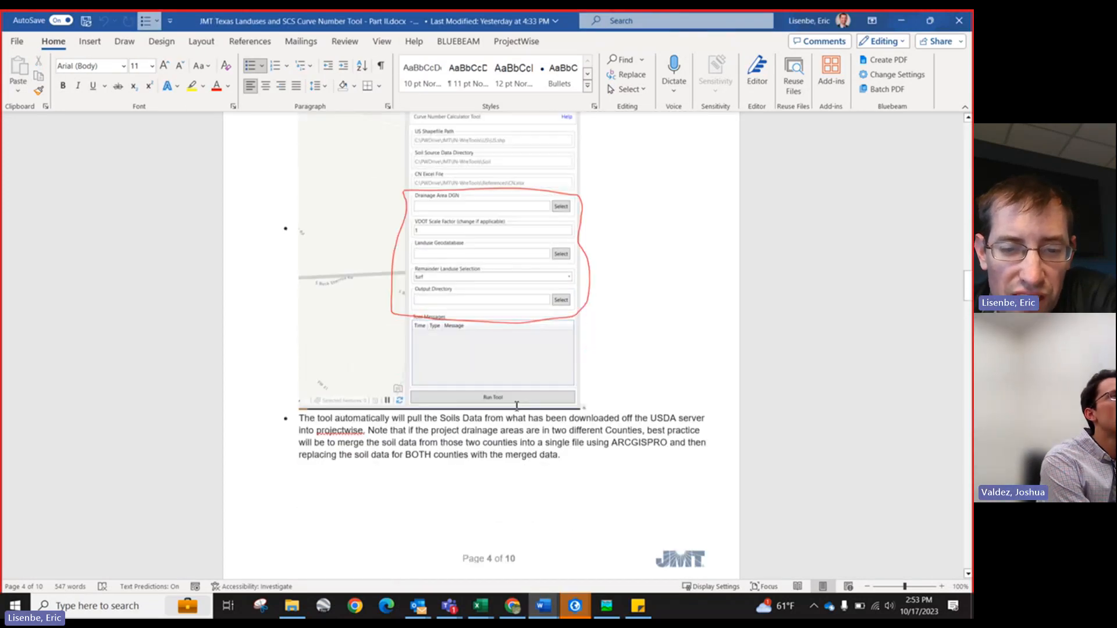
scroll(518, 437, down, 6)
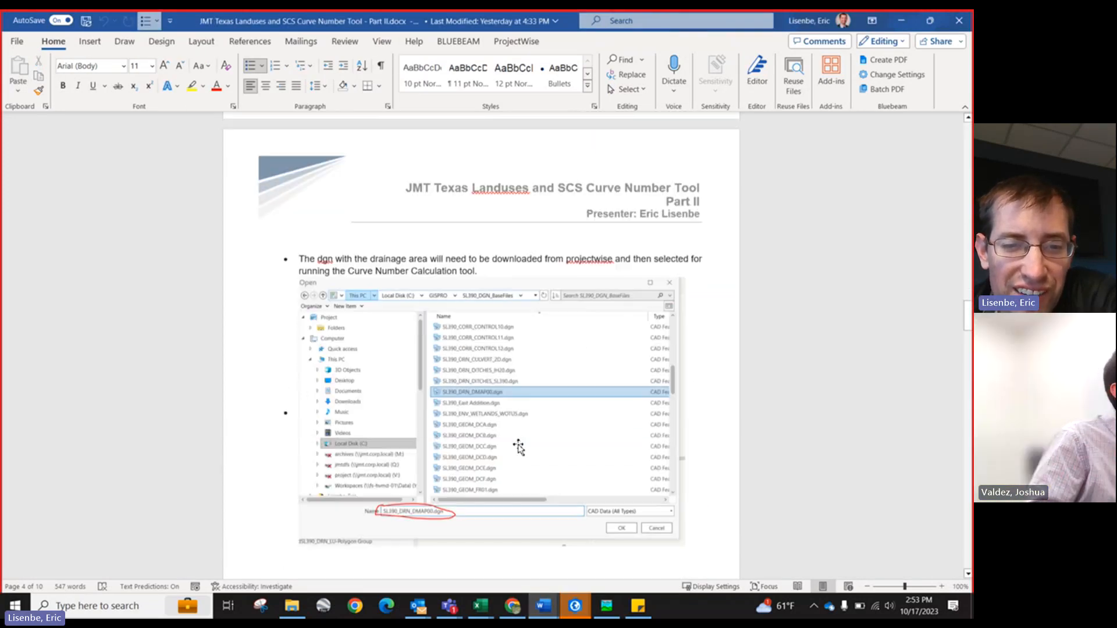
scroll(518, 447, down, 8)
scroll(548, 207, up, 4)
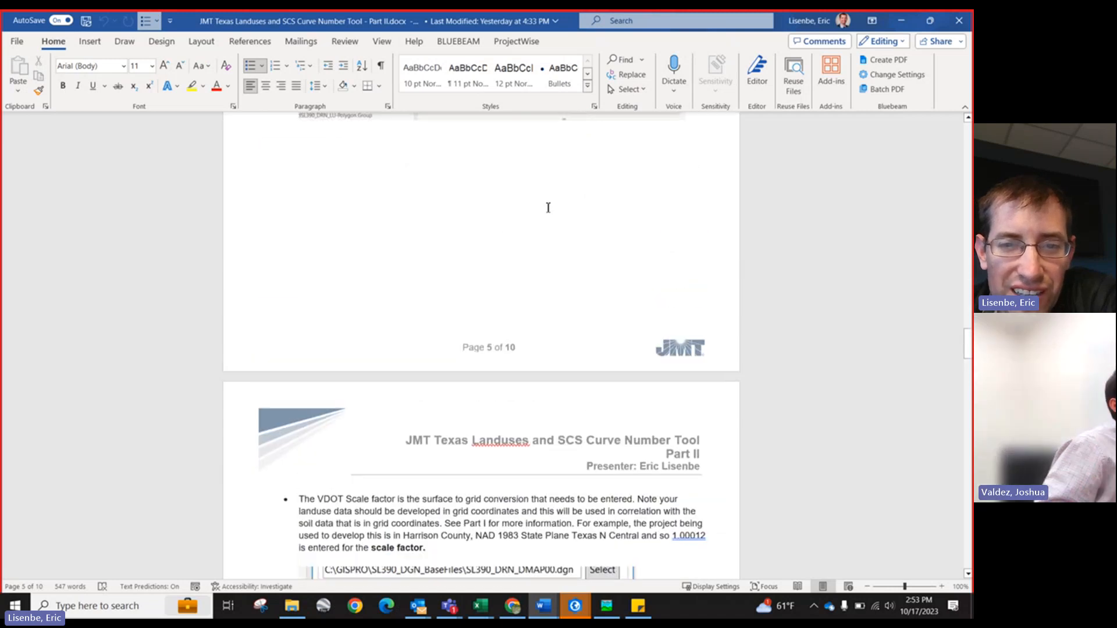
scroll(497, 230, down, 10)
scroll(499, 291, up, 4)
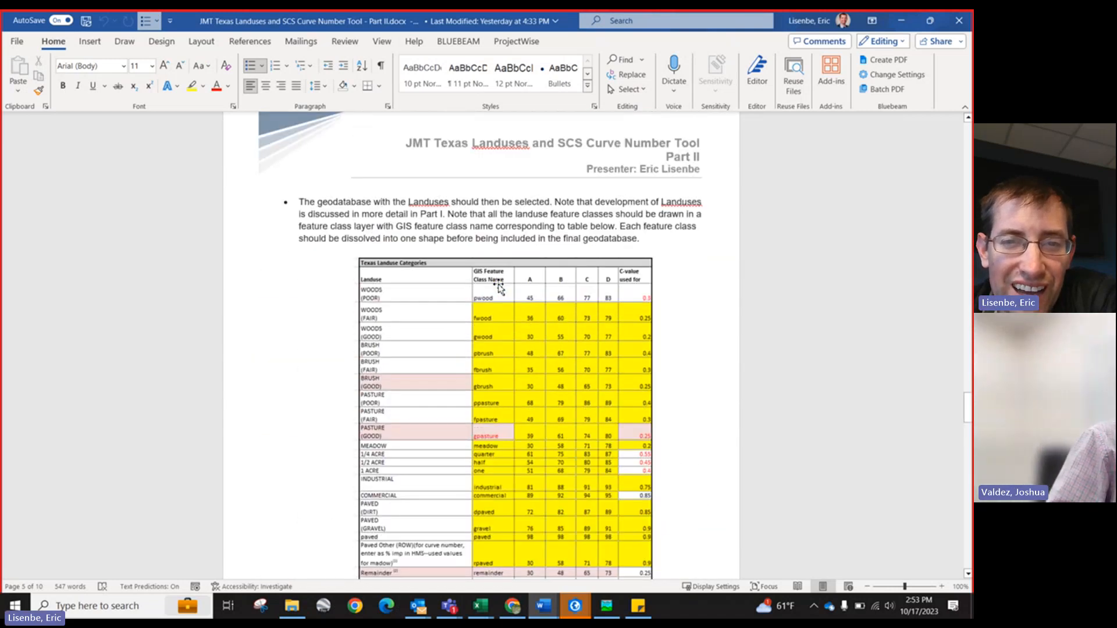
scroll(494, 314, up, 11)
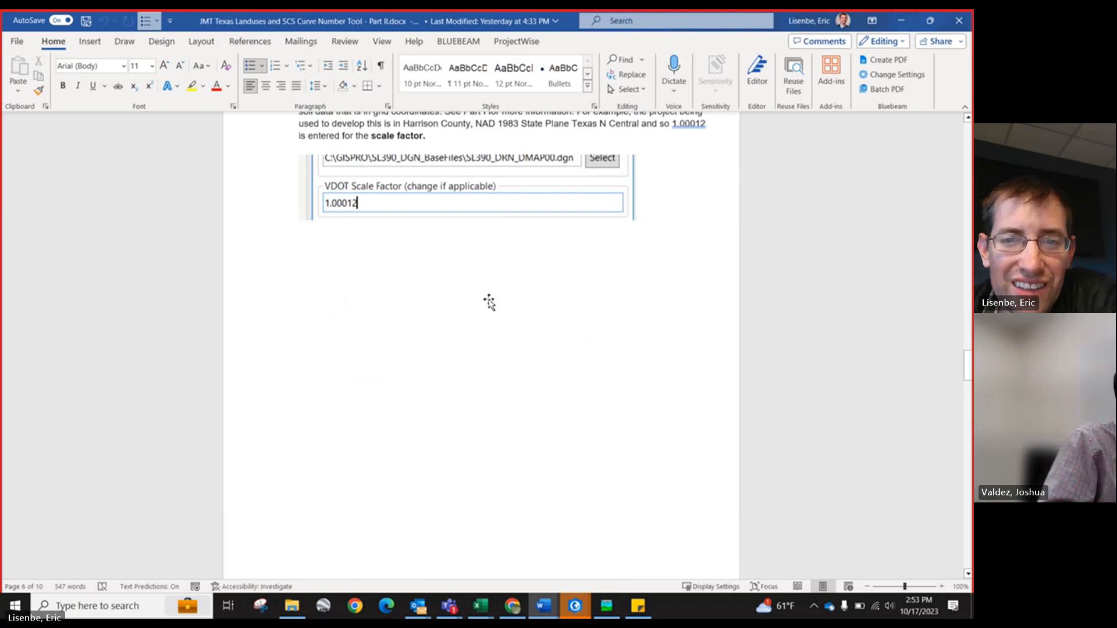
scroll(490, 292, up, 7)
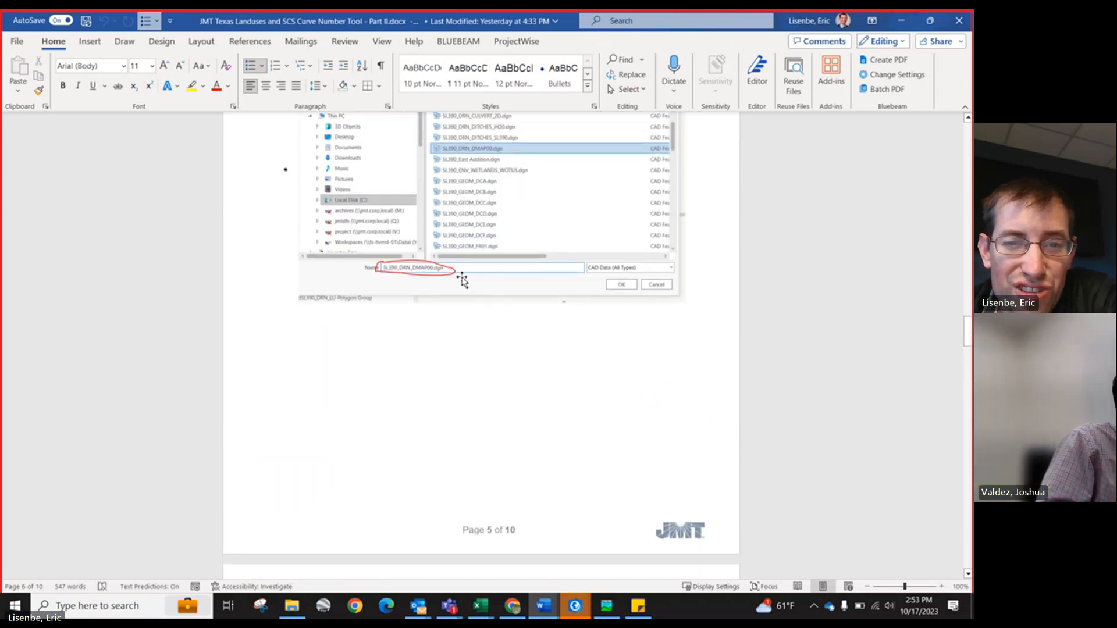
scroll(384, 288, down, 3)
scroll(407, 308, up, 13)
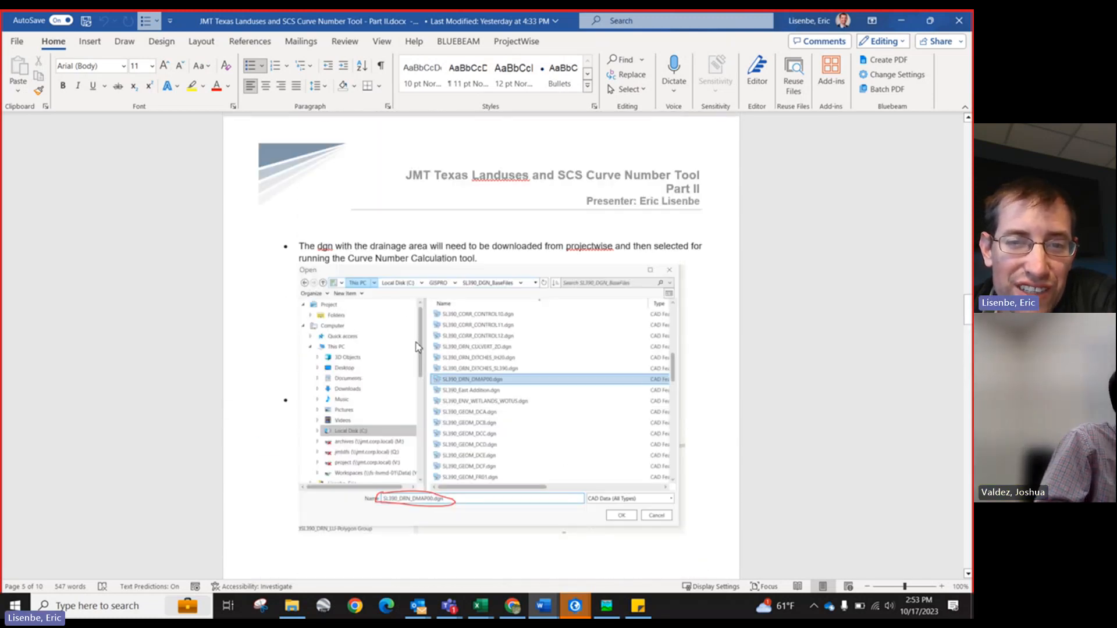
scroll(420, 336, up, 7)
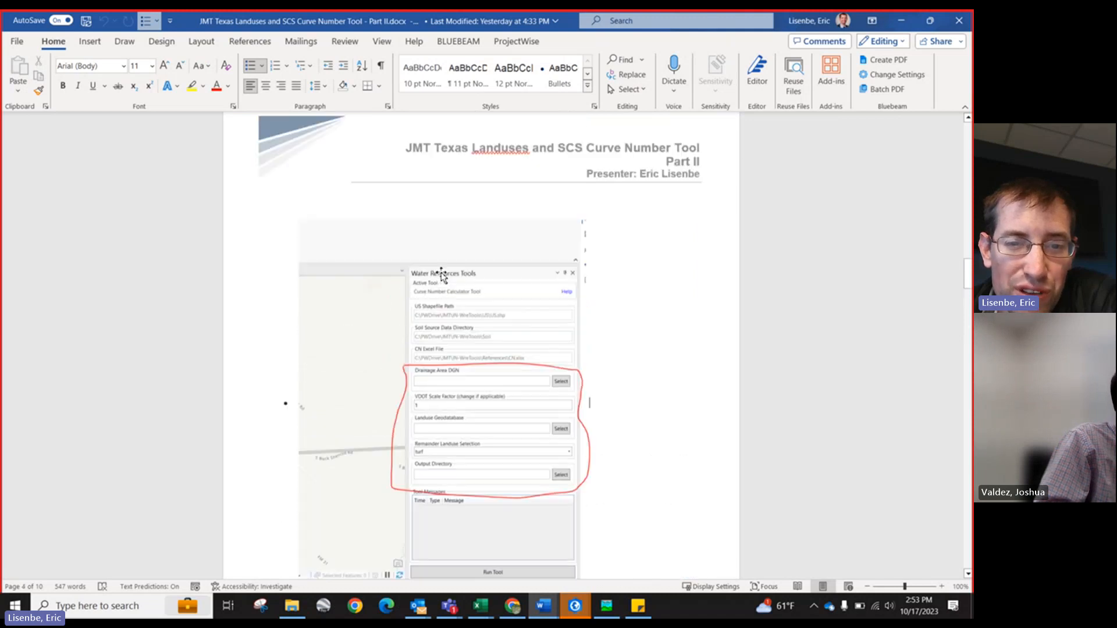
scroll(445, 289, up, 15)
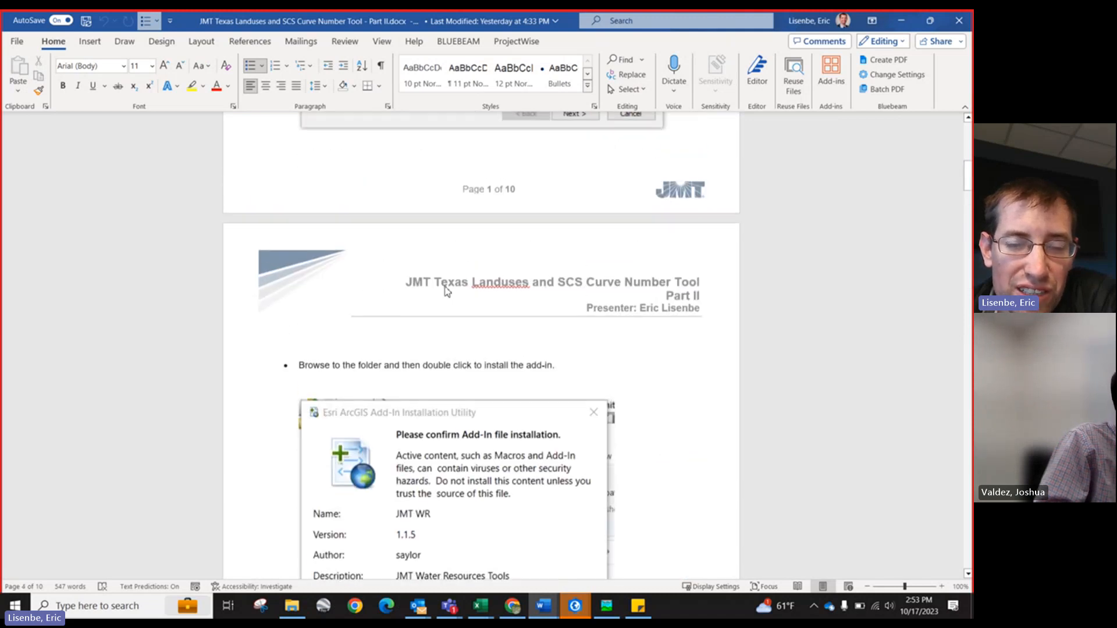
Step: Scroll through the document's pages on the scale factor, landuse geodatabase, remainder landuse and output directory
scroll(439, 295, down, 11)
scroll(440, 295, down, 12)
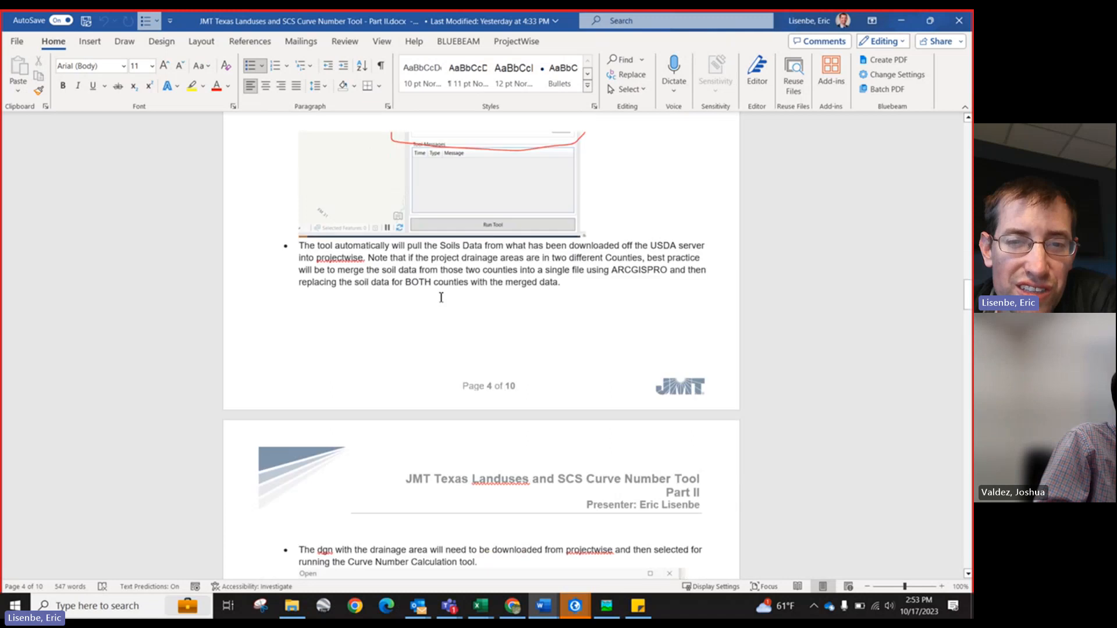
scroll(448, 299, up, 2)
scroll(474, 170, up, 1)
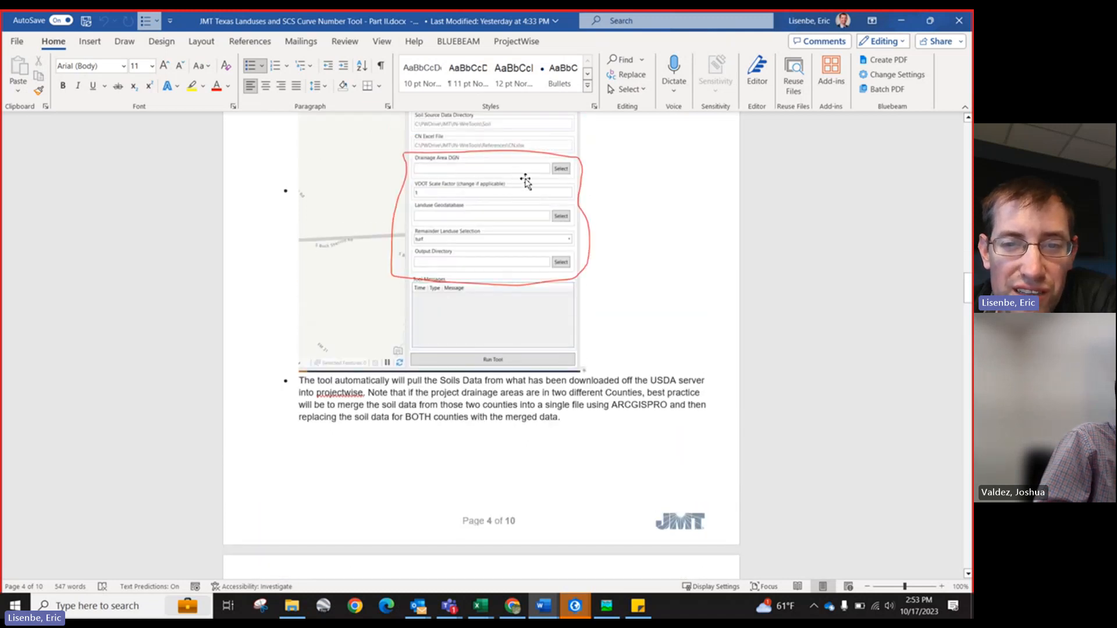
scroll(539, 300, down, 18)
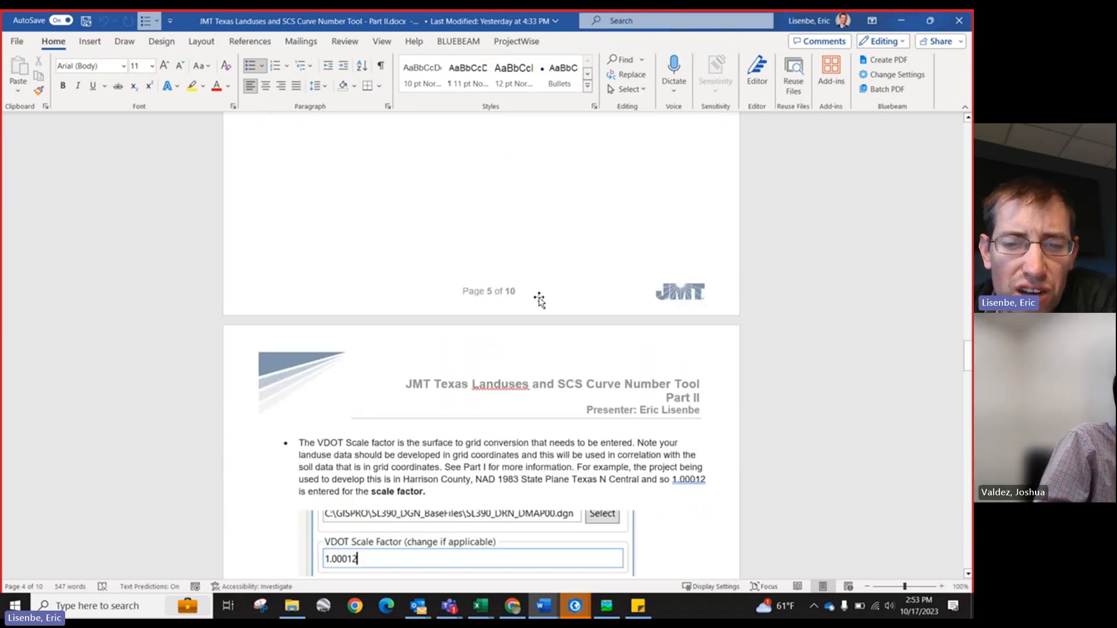
scroll(540, 297, down, 10)
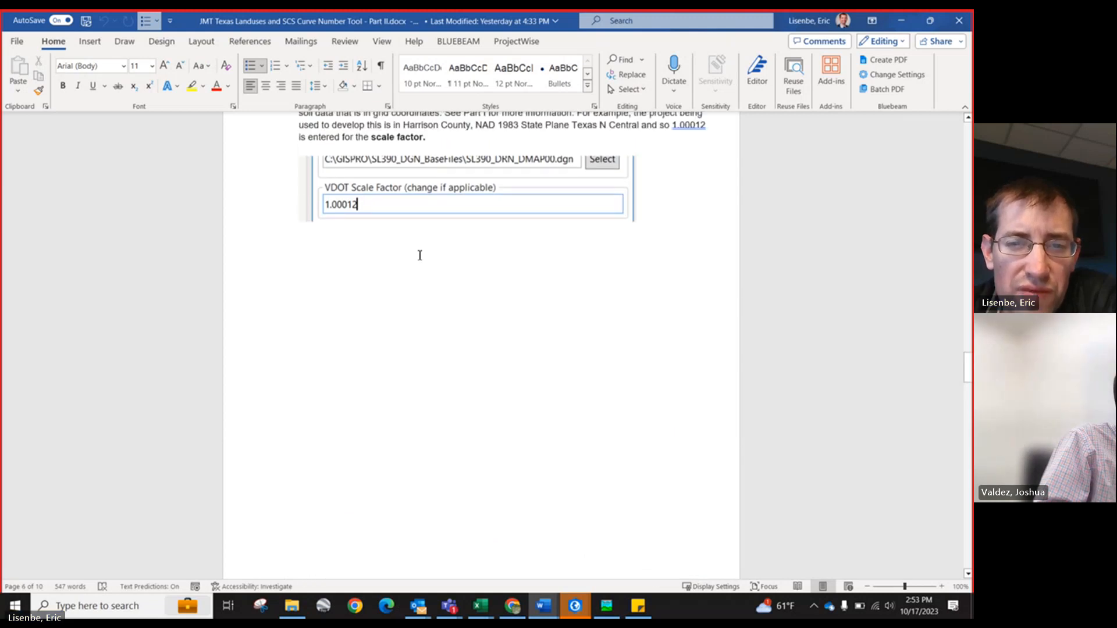
scroll(490, 244, up, 5)
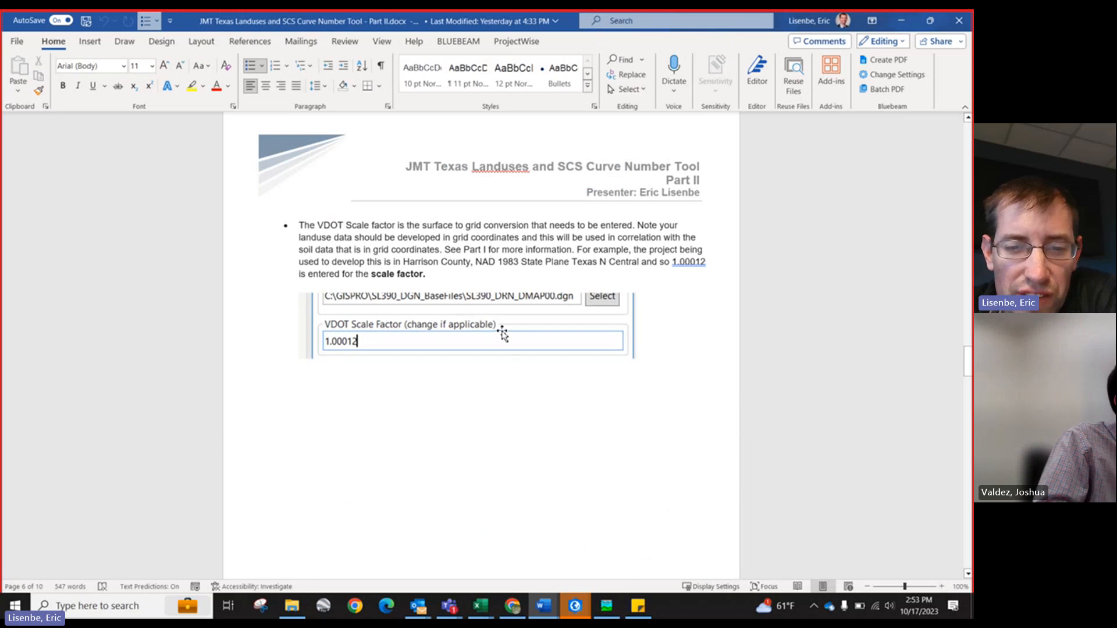
scroll(502, 330, down, 4)
scroll(412, 302, down, 5)
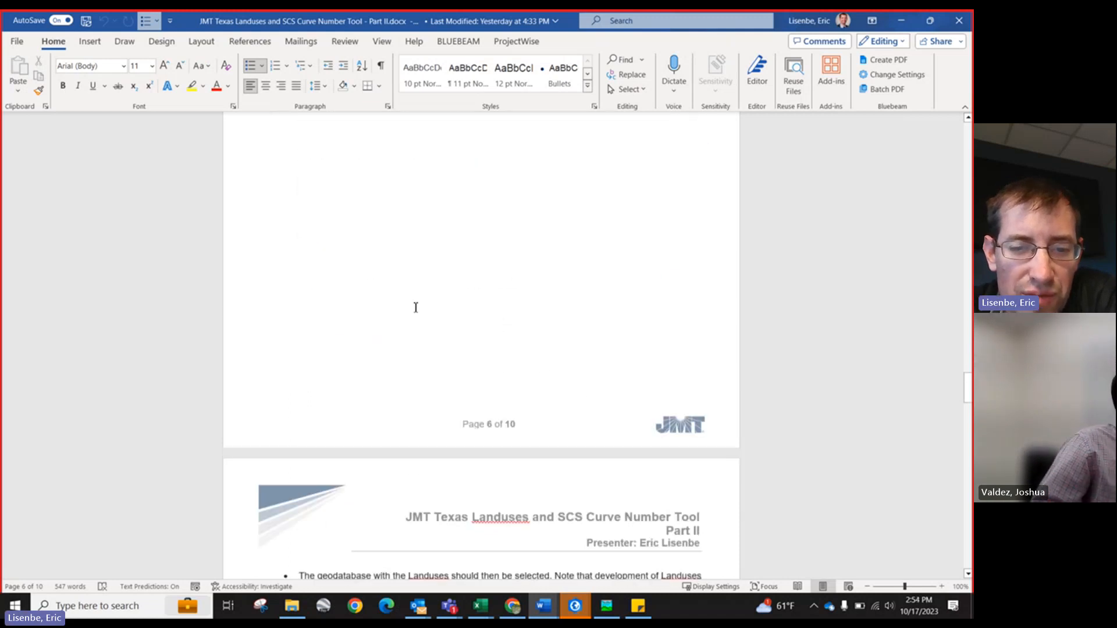
scroll(425, 314, down, 20)
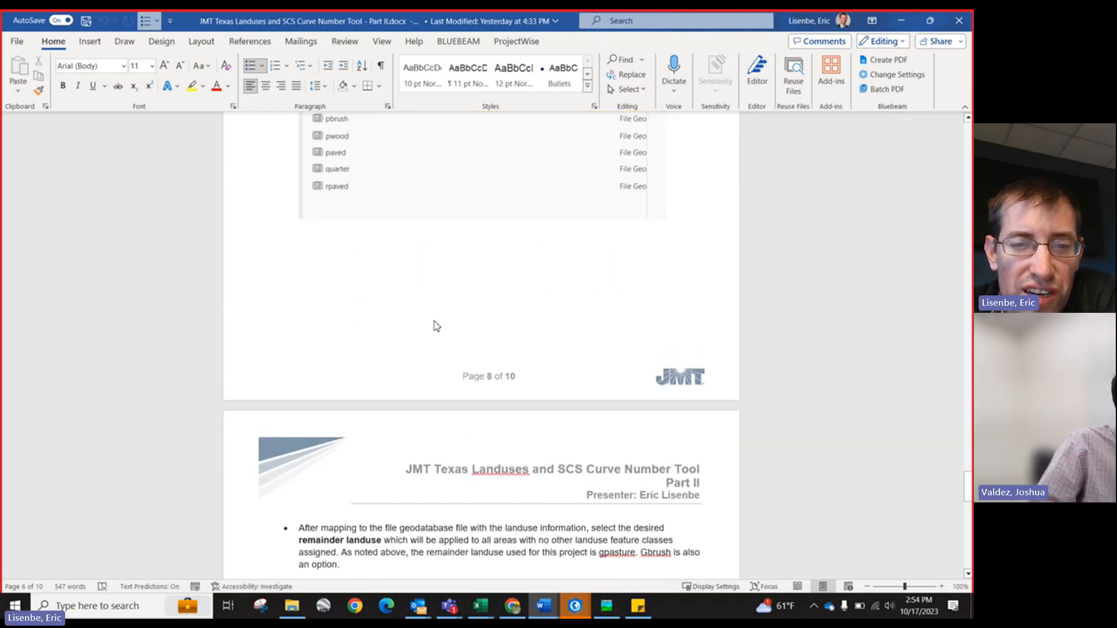
scroll(437, 326, down, 15)
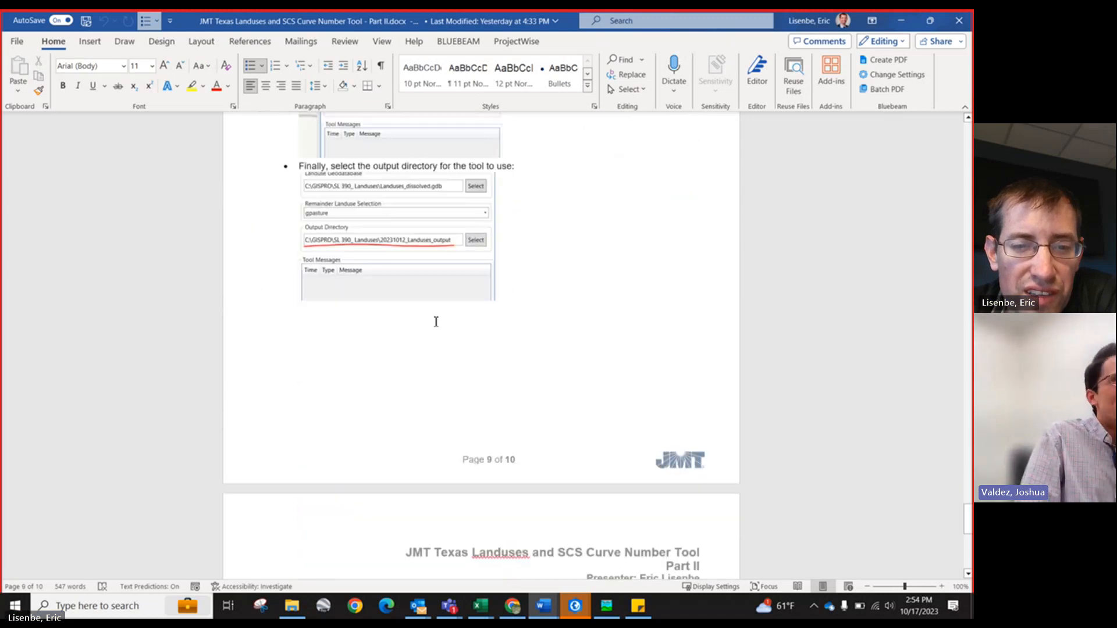
Step: Open the JMT Texas Landuses and SCS Curve Number Tool - Part III document from the SL 390 - Hydrologic Workbook folder
scroll(436, 322, down, 15)
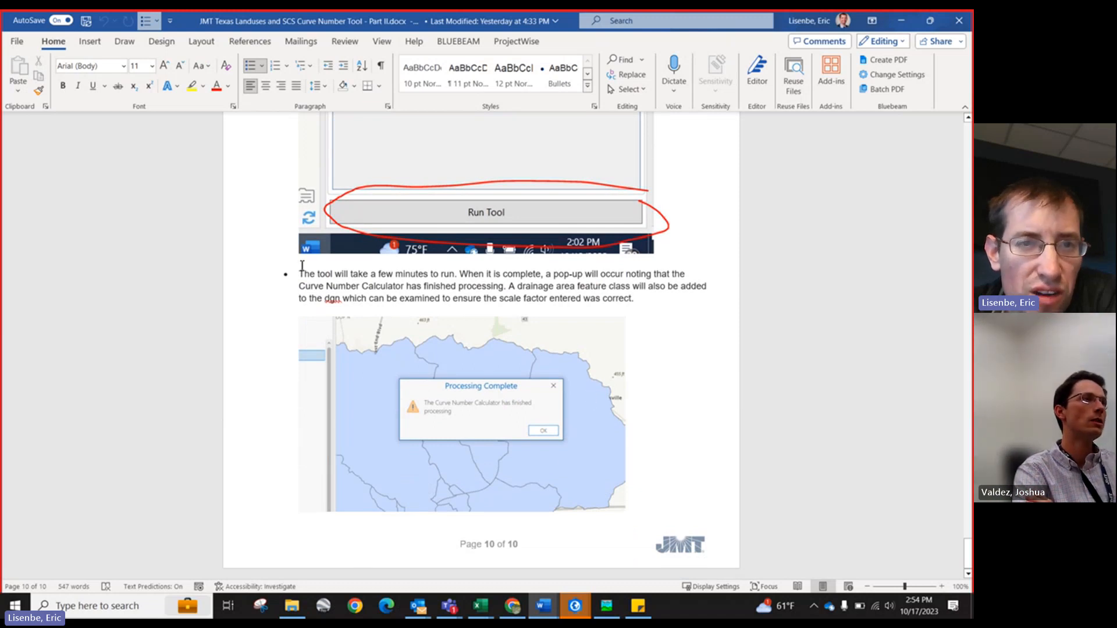
click(292, 607)
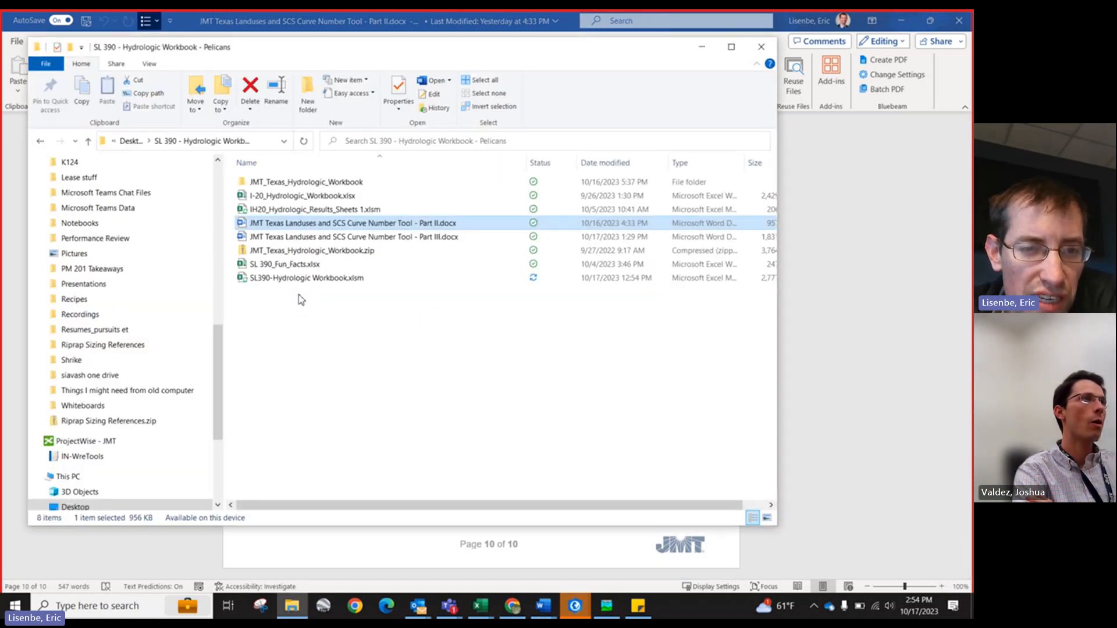
click(313, 238)
double_click(313, 238)
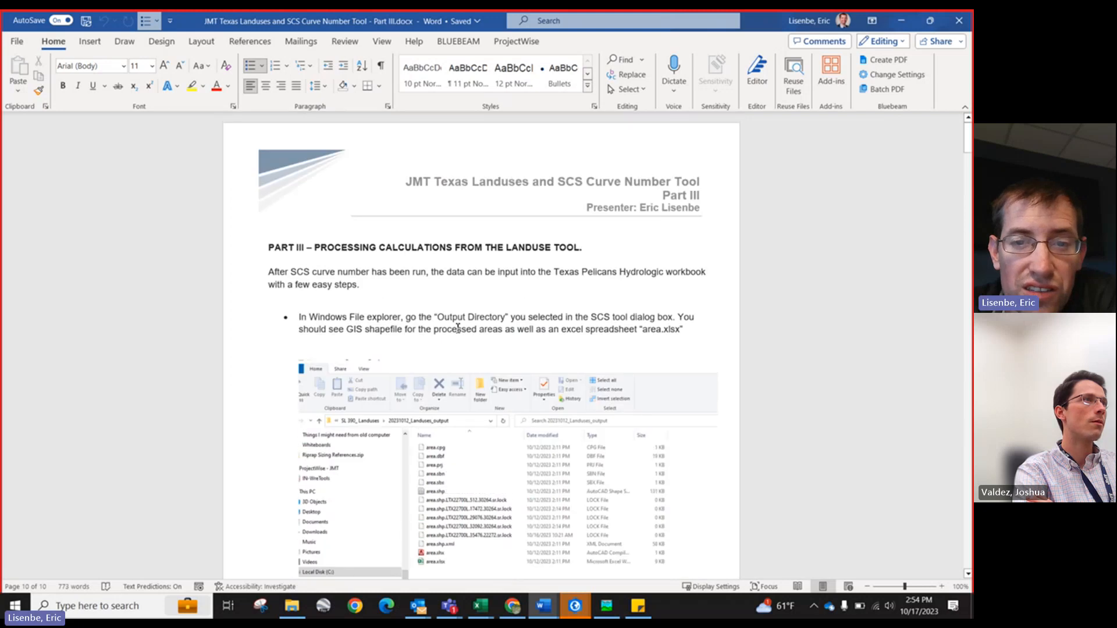
Step: Scroll through the Part III instructions on the output directory, adding area.shp to the map, and pasting area.xlsx into the workbook
scroll(384, 254, down, 2)
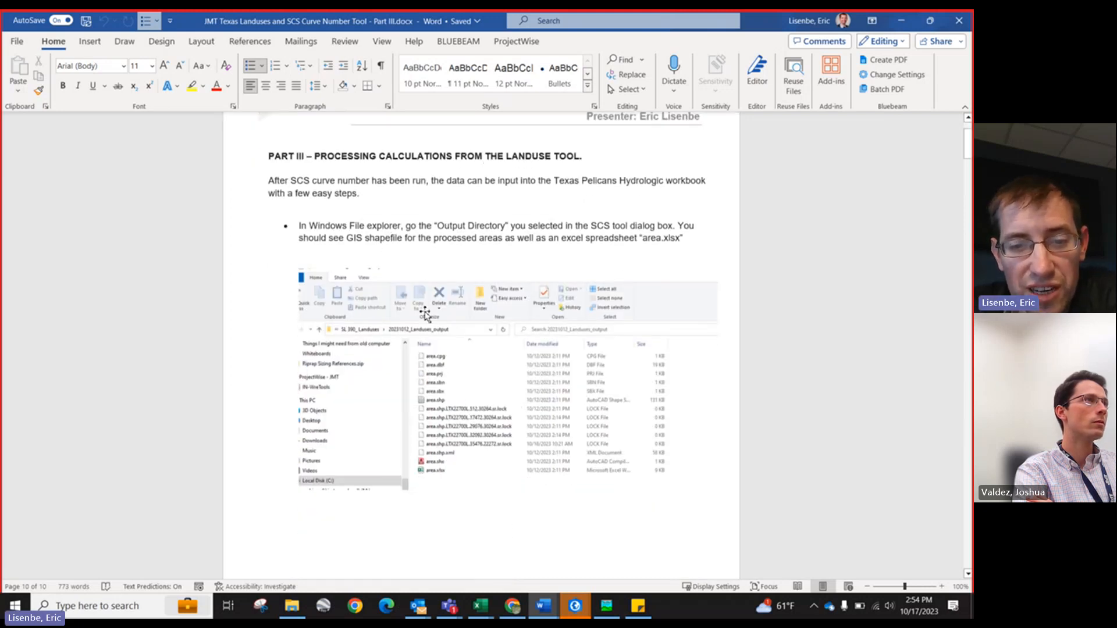
scroll(427, 316, down, 13)
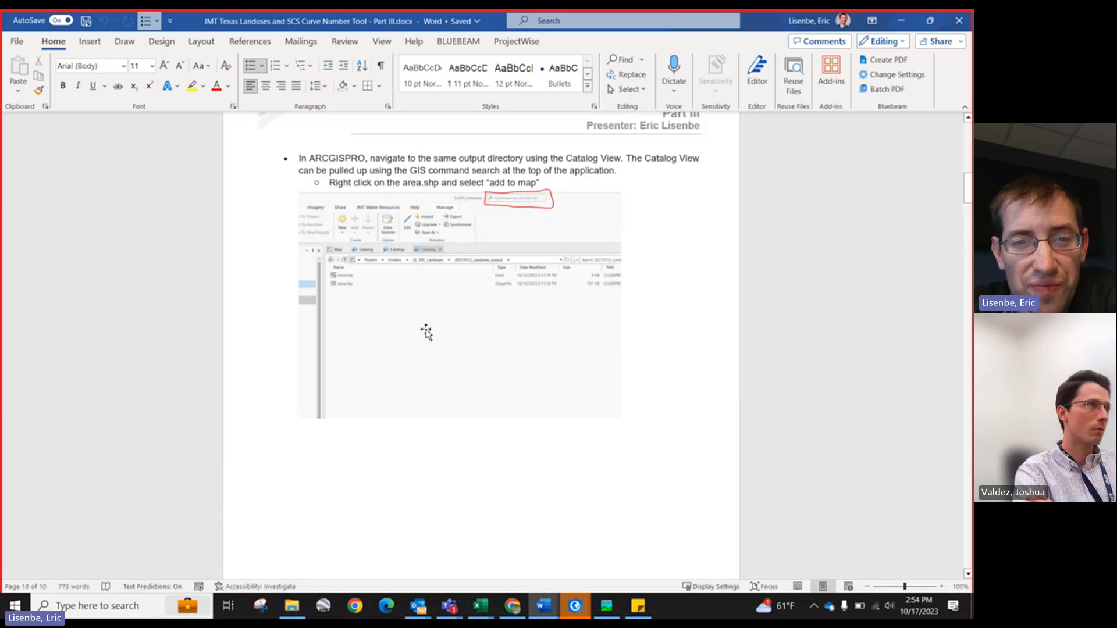
scroll(426, 331, down, 2)
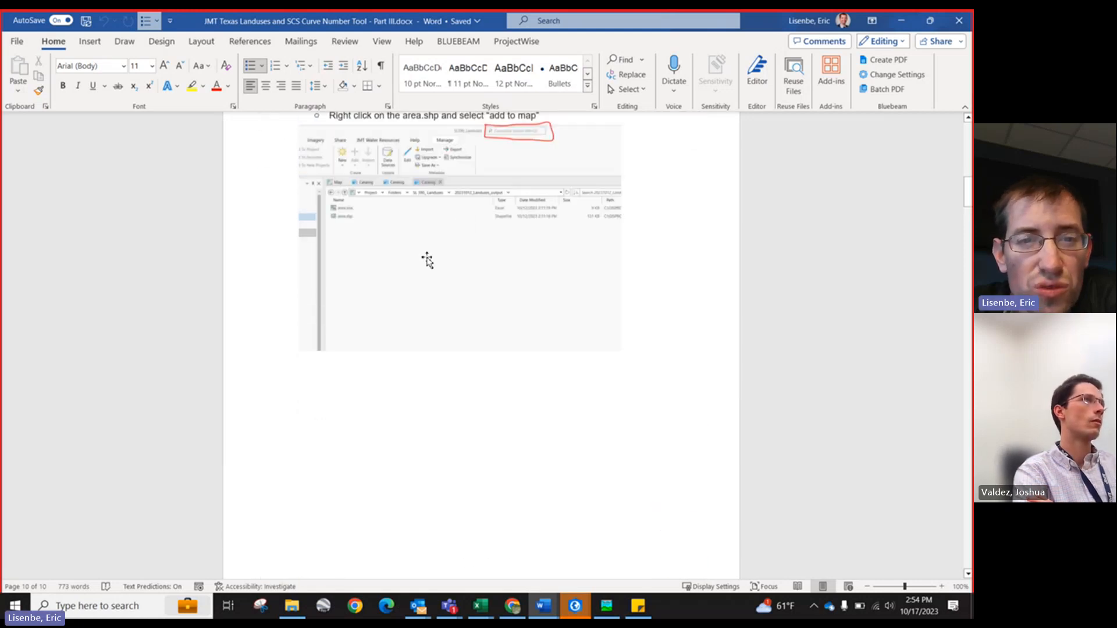
scroll(427, 260, up, 3)
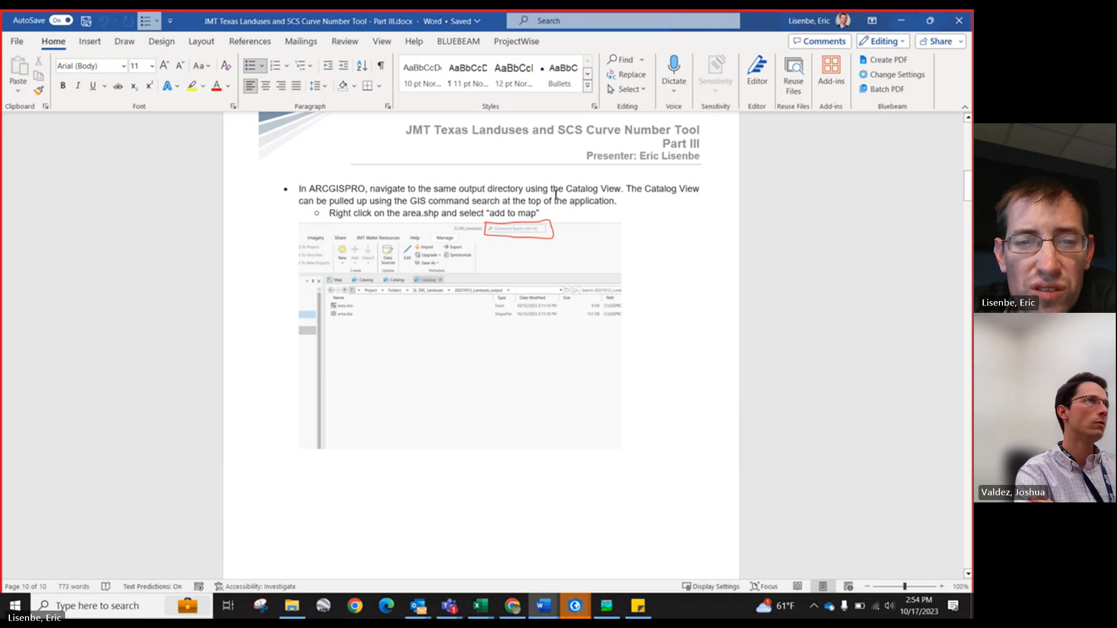
scroll(379, 337, down, 18)
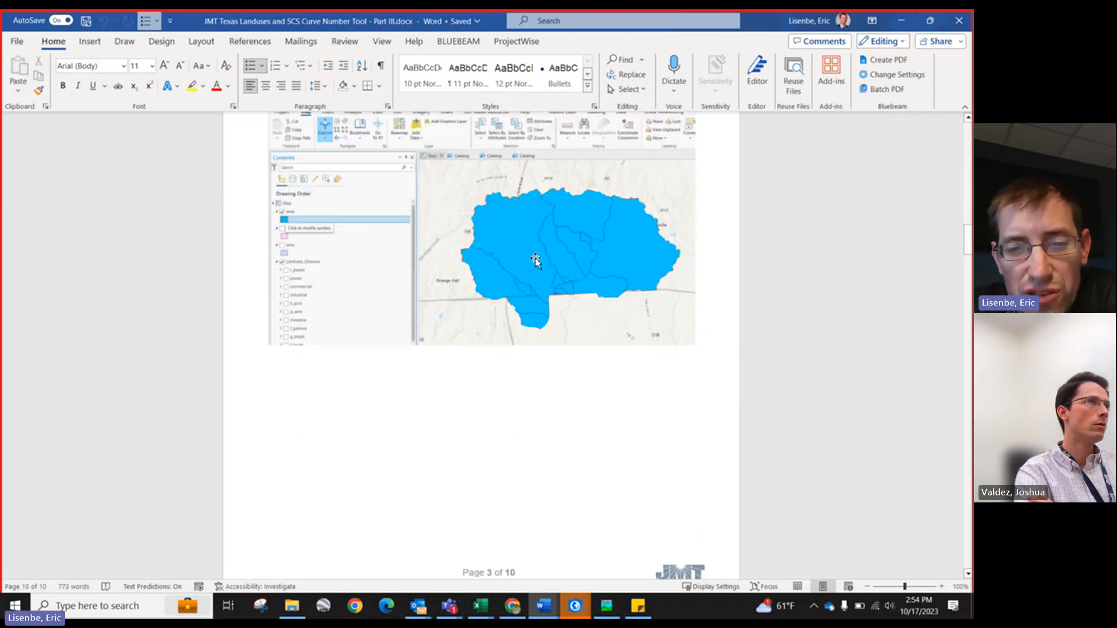
scroll(517, 314, down, 19)
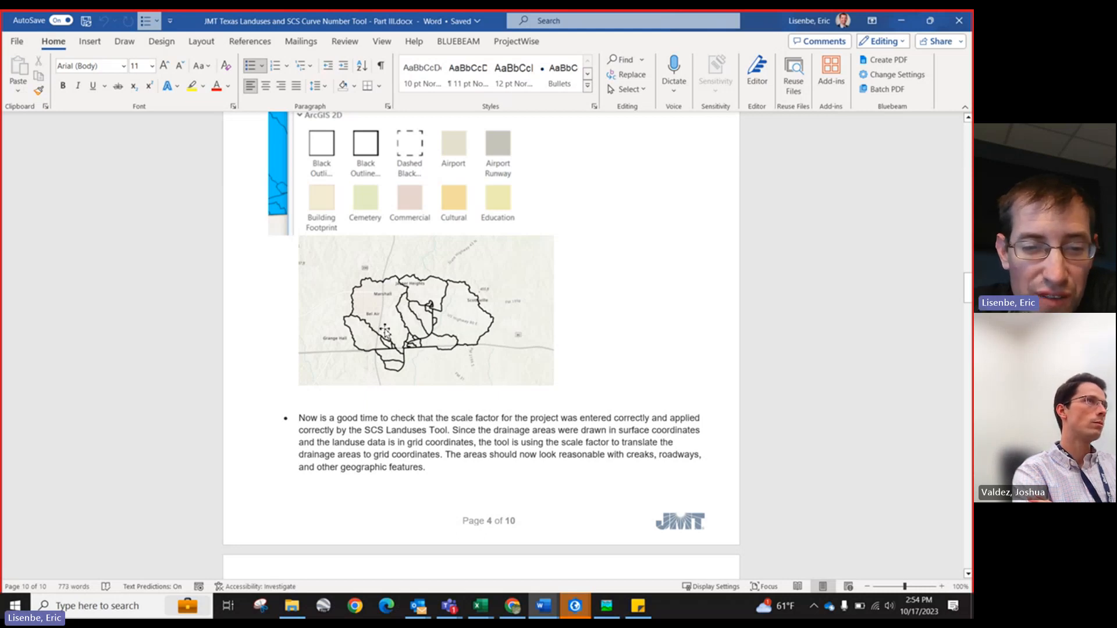
scroll(383, 348, down, 6)
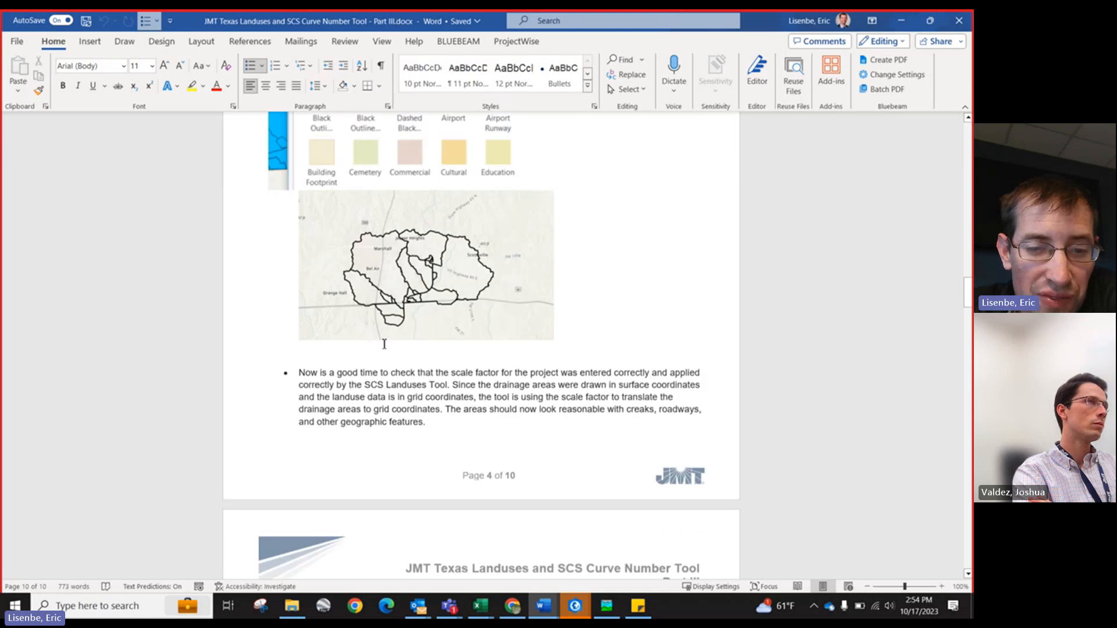
scroll(378, 304, down, 5)
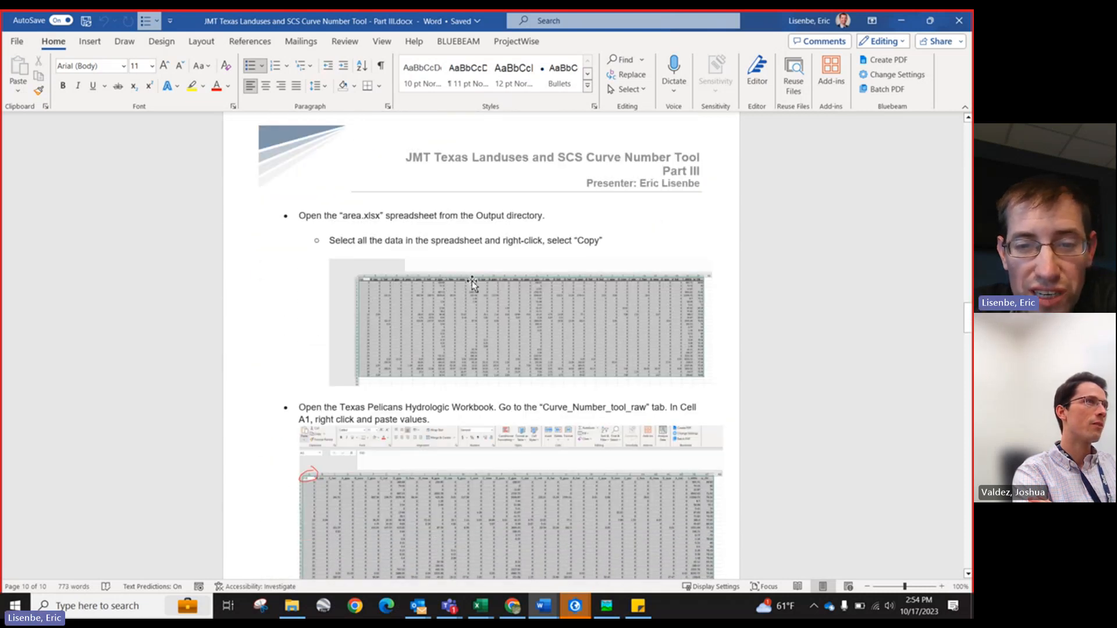
scroll(473, 284, down, 3)
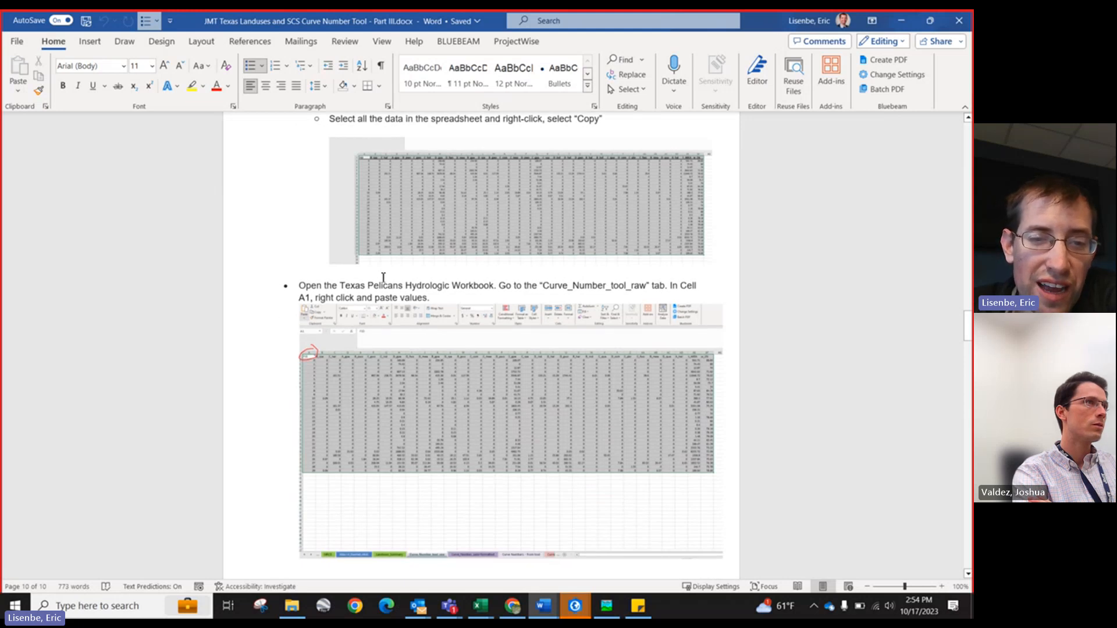
drag(396, 284, 524, 285)
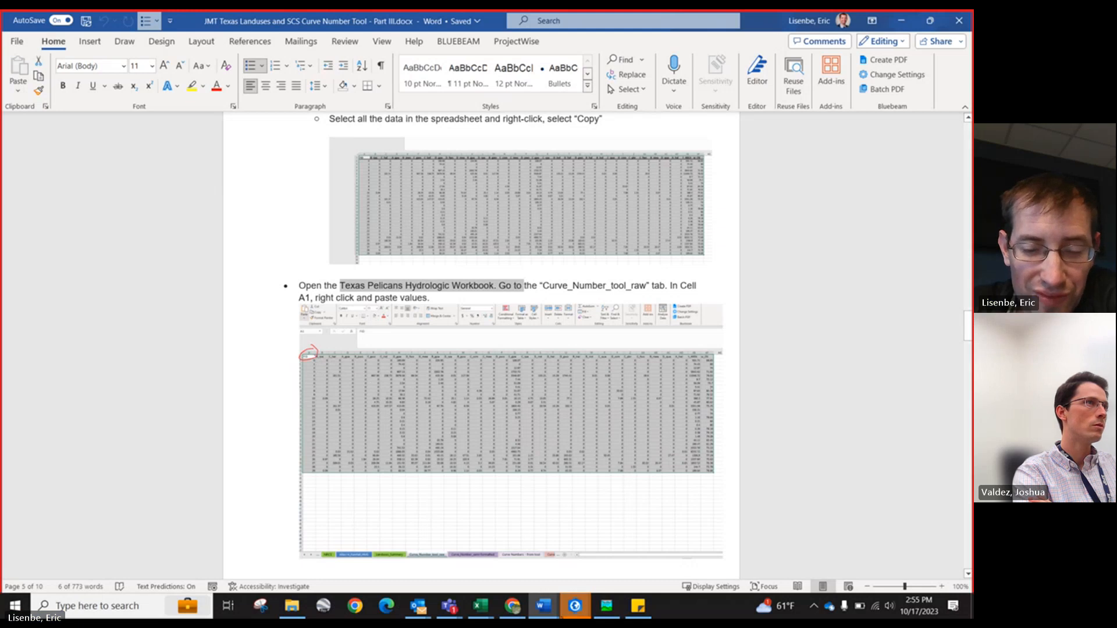
scroll(415, 481, down, 2)
scroll(416, 481, down, 5)
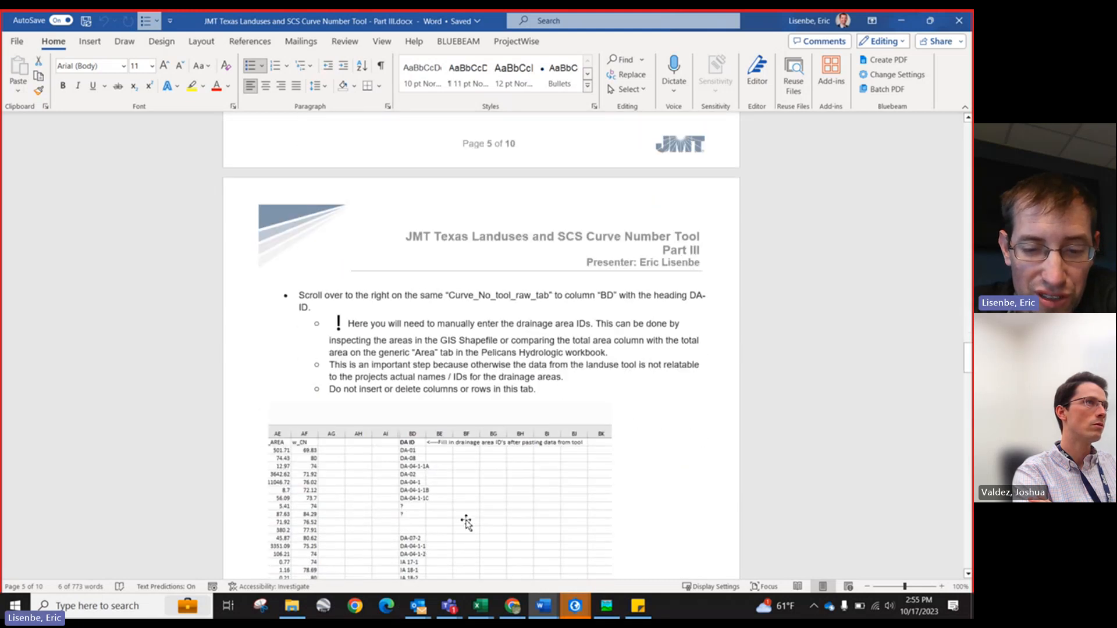
Step: Switch to the SL390-Hydrologic Workbook and compare the Curve_Number_tool_raw t_AREA values with the DA ID column
mouse_move(481, 606)
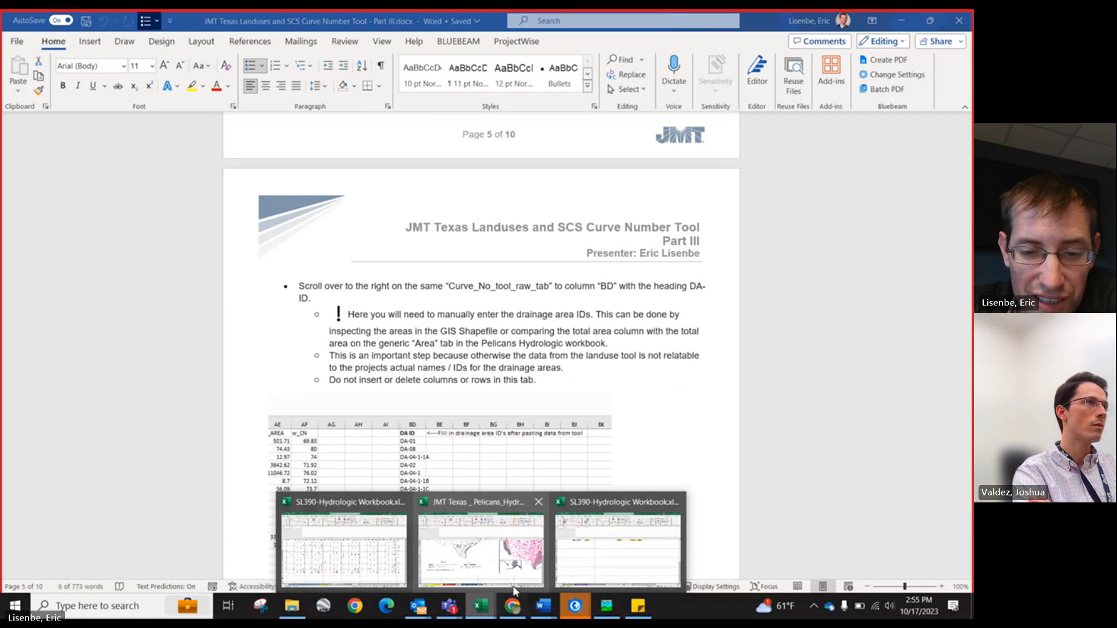
click(358, 558)
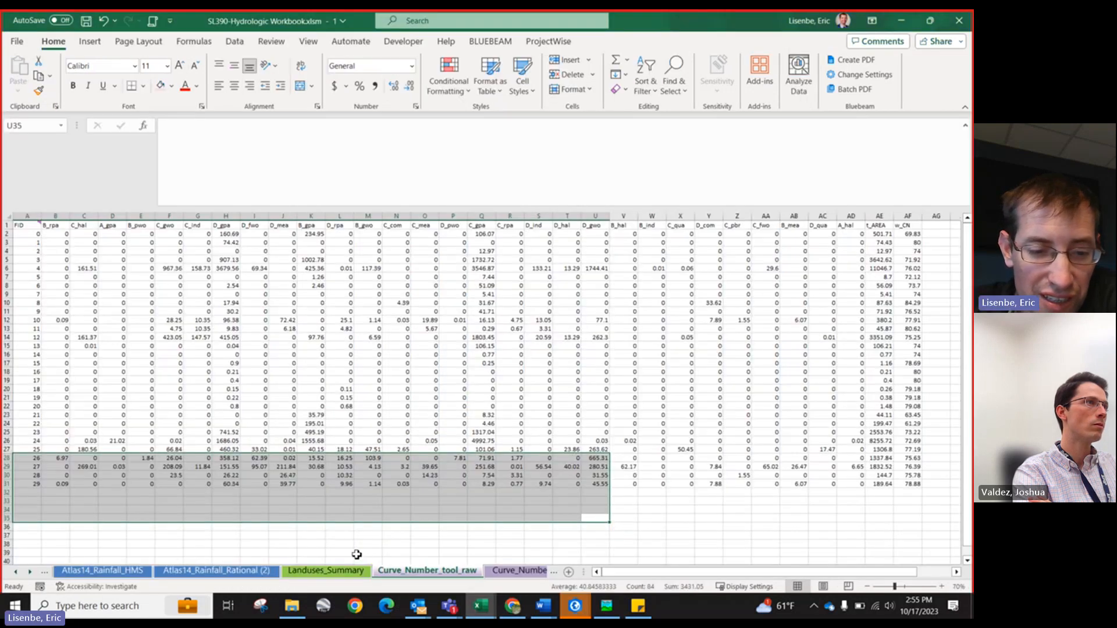
click(36, 227)
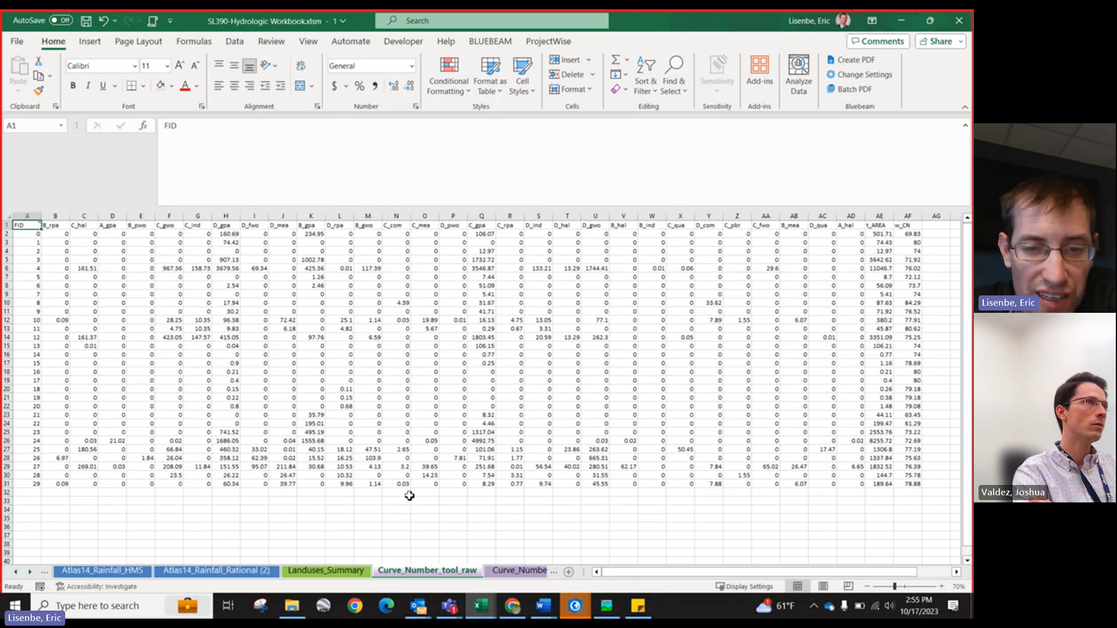
drag(767, 518, 963, 442)
click(737, 217)
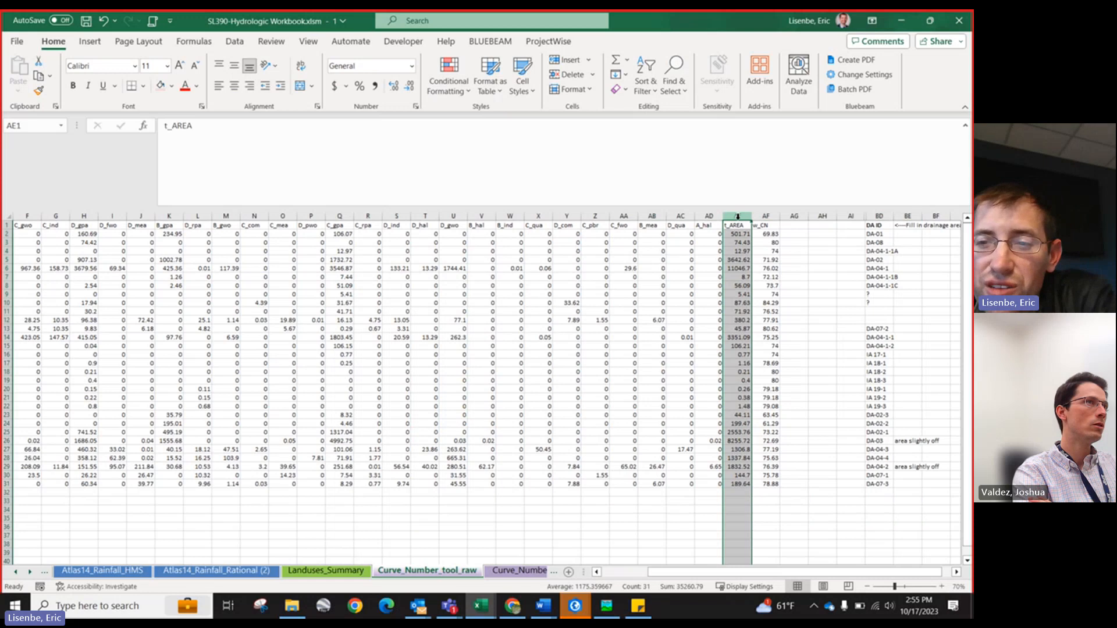
drag(899, 251, 963, 250)
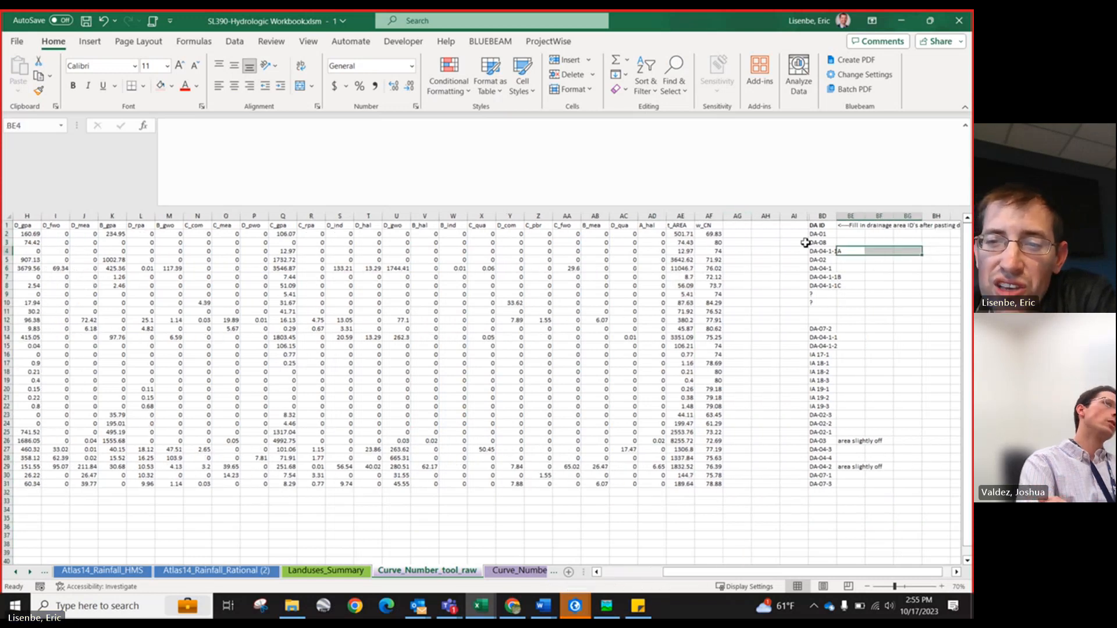
click(825, 216)
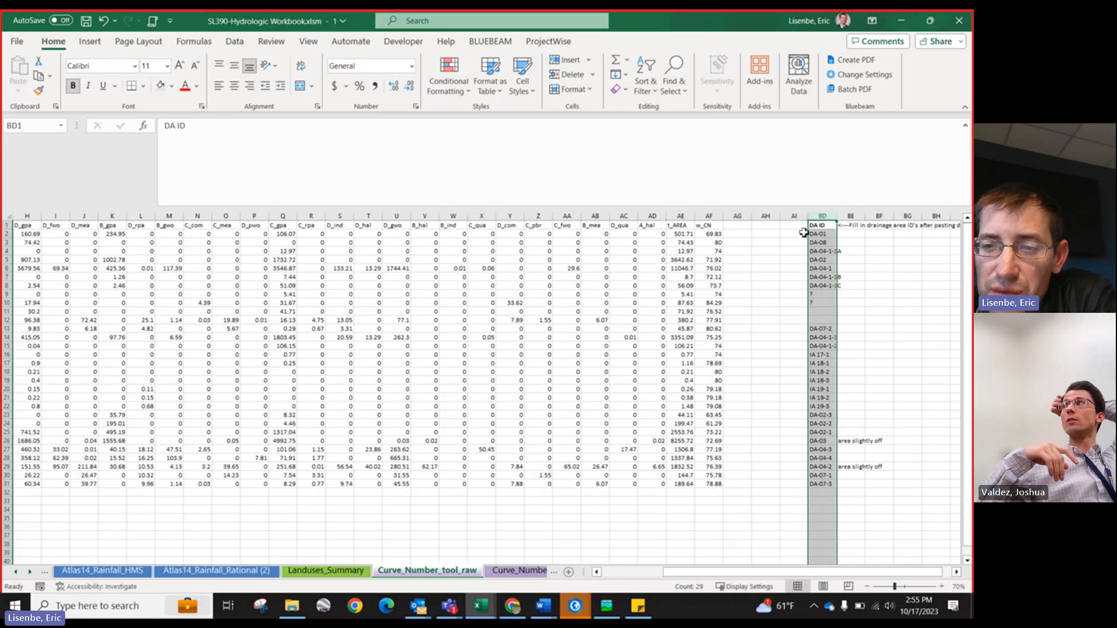
drag(819, 233, 821, 256)
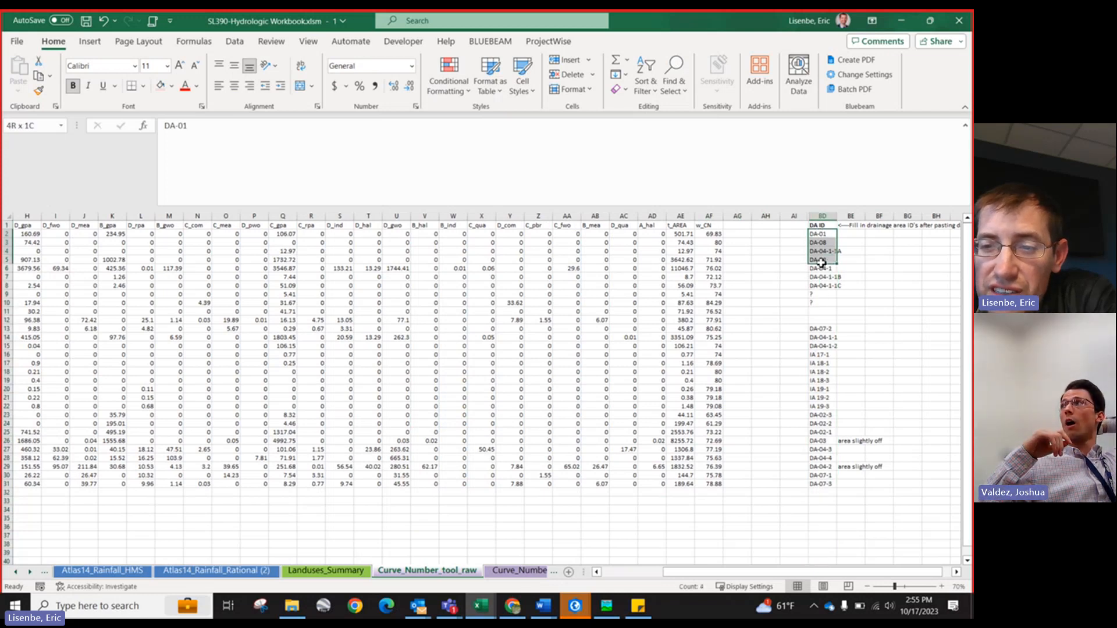
click(823, 235)
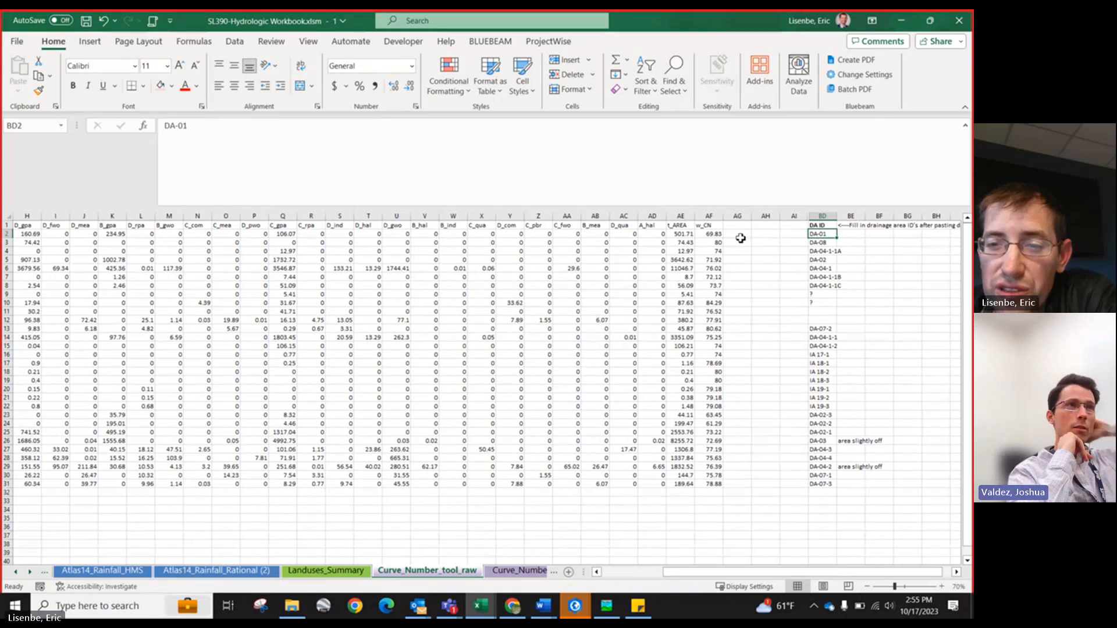
click(682, 235)
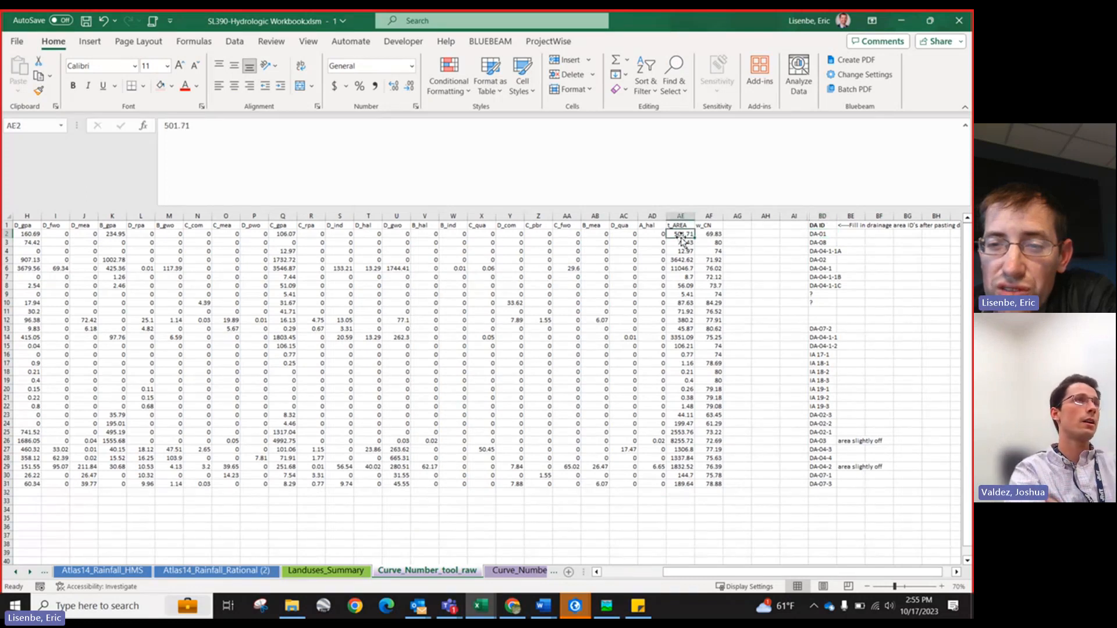
click(827, 234)
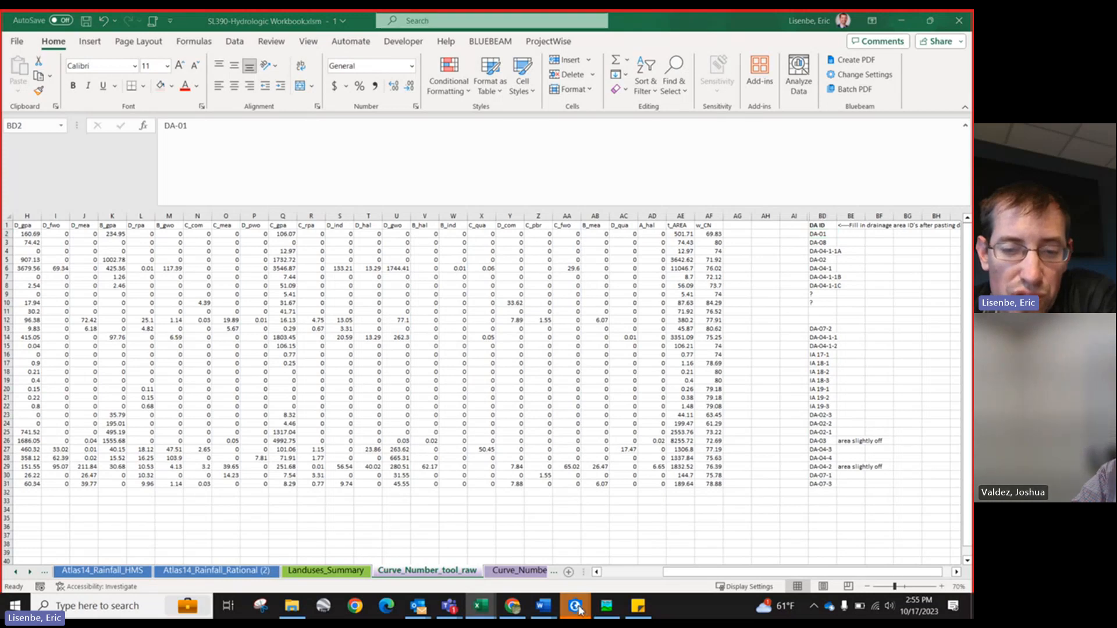
Step: Switch to ArcGIS Pro and browse the Catalog to the 20231017_test output folder under GISPRO > SL 390_ Landuses
mouse_move(585, 611)
click(638, 542)
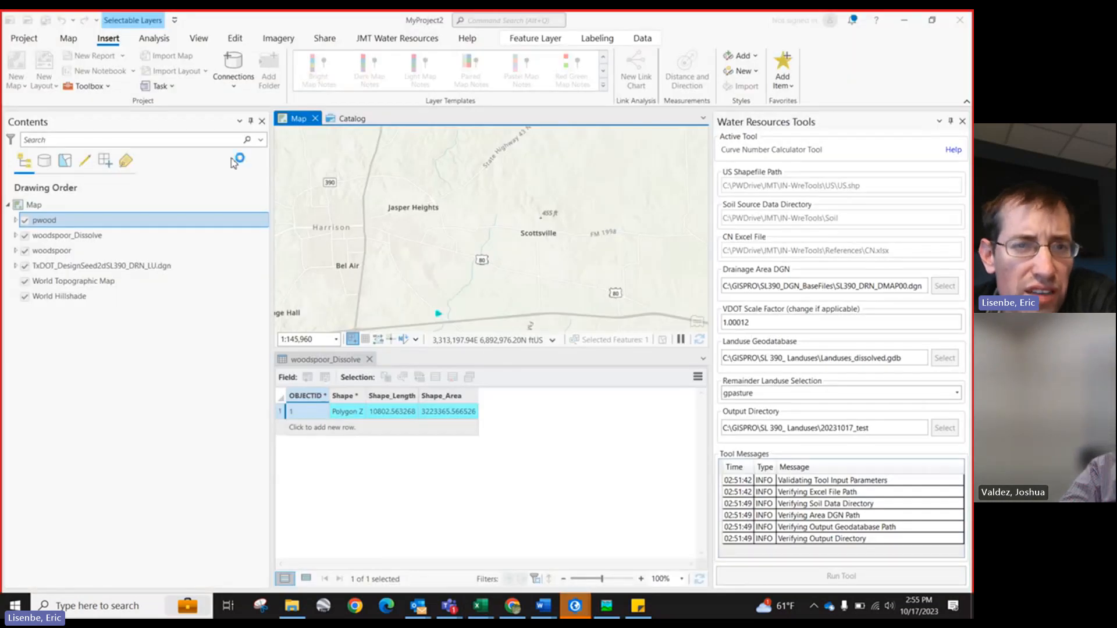
click(347, 120)
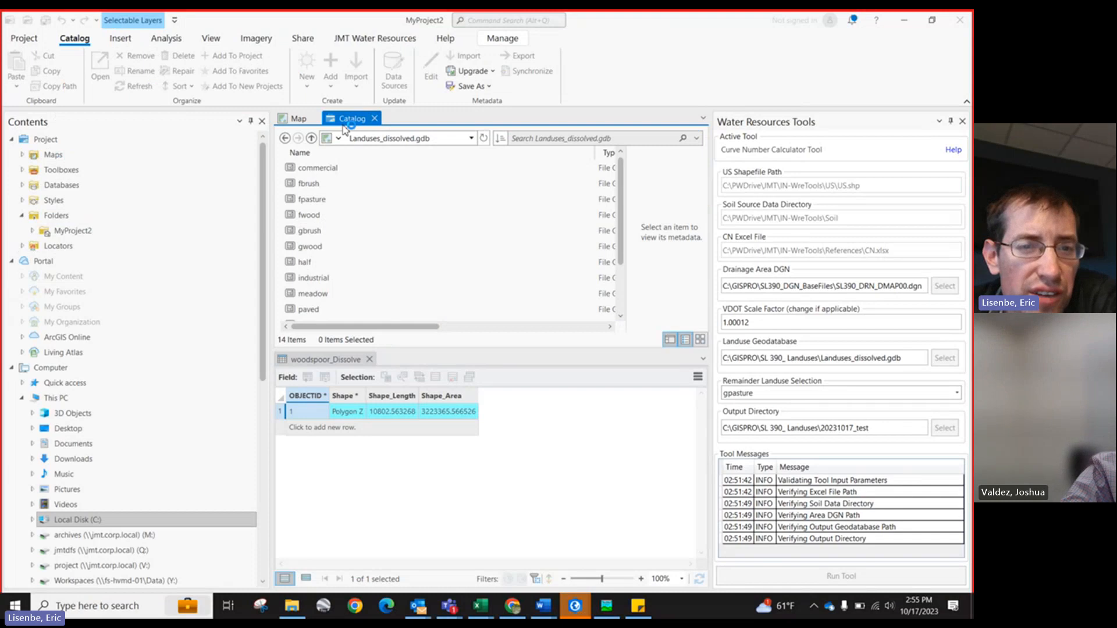
scroll(70, 349, down, 4)
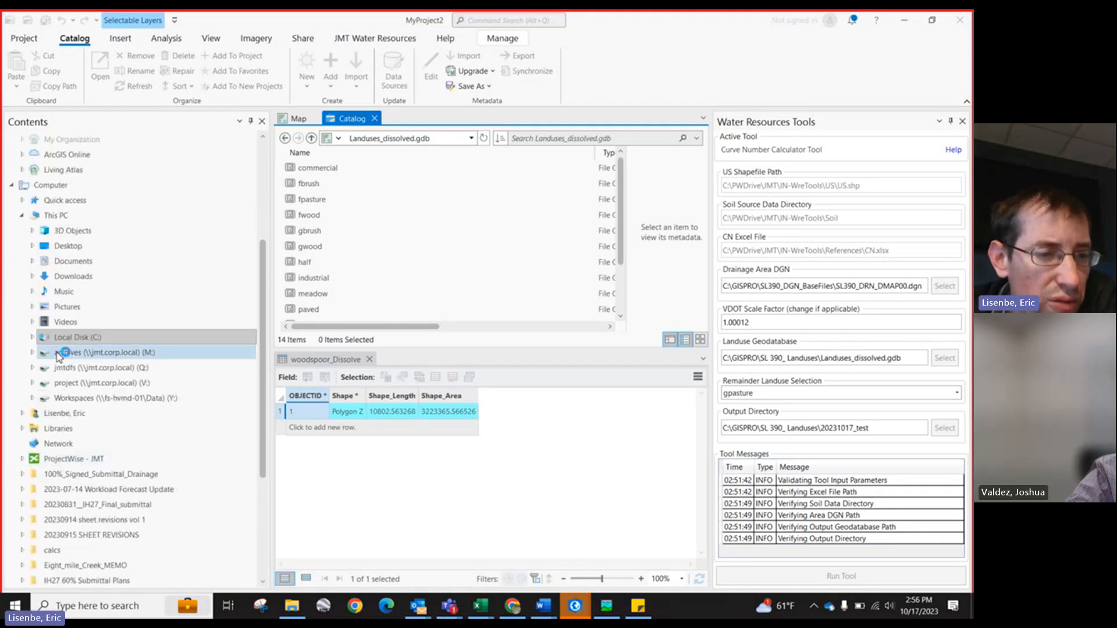
click(33, 338)
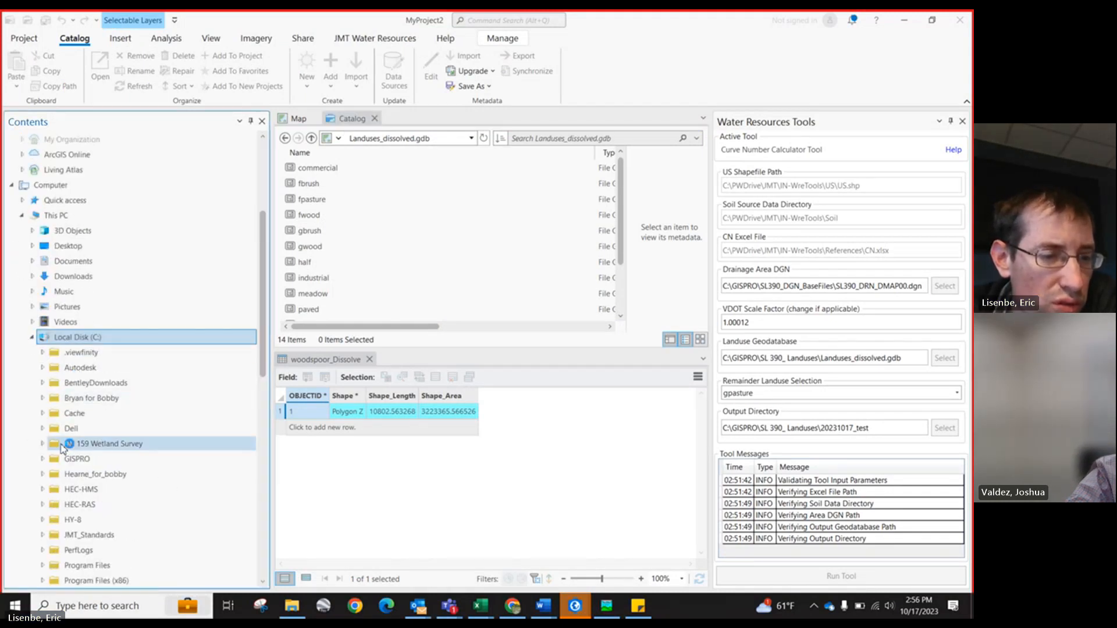
scroll(62, 448, down, 2)
double_click(75, 367)
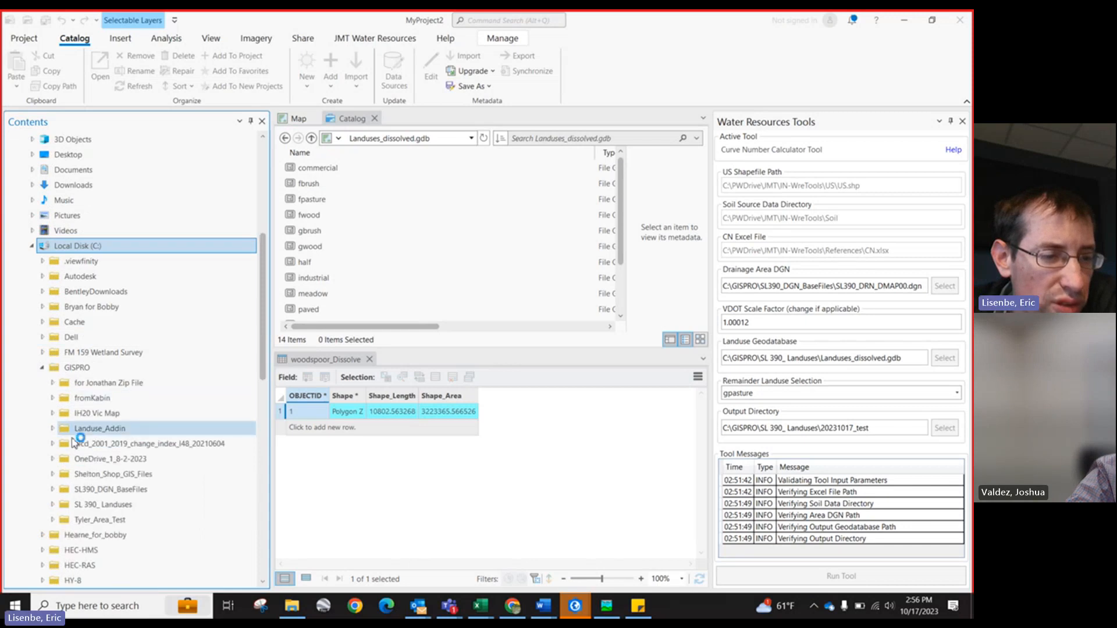
click(53, 505)
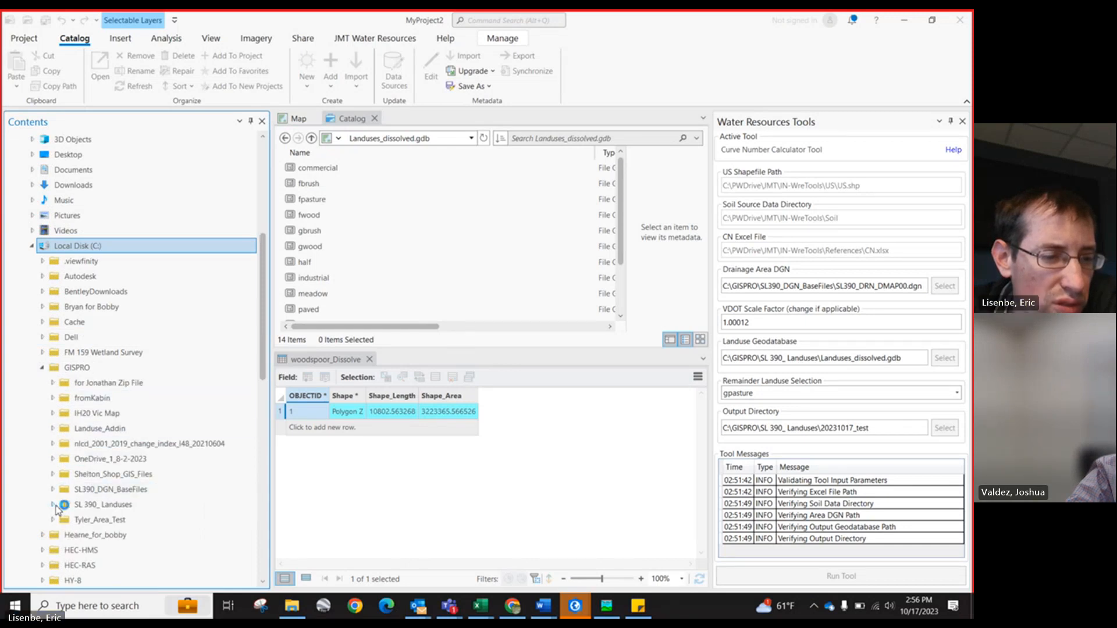
click(117, 490)
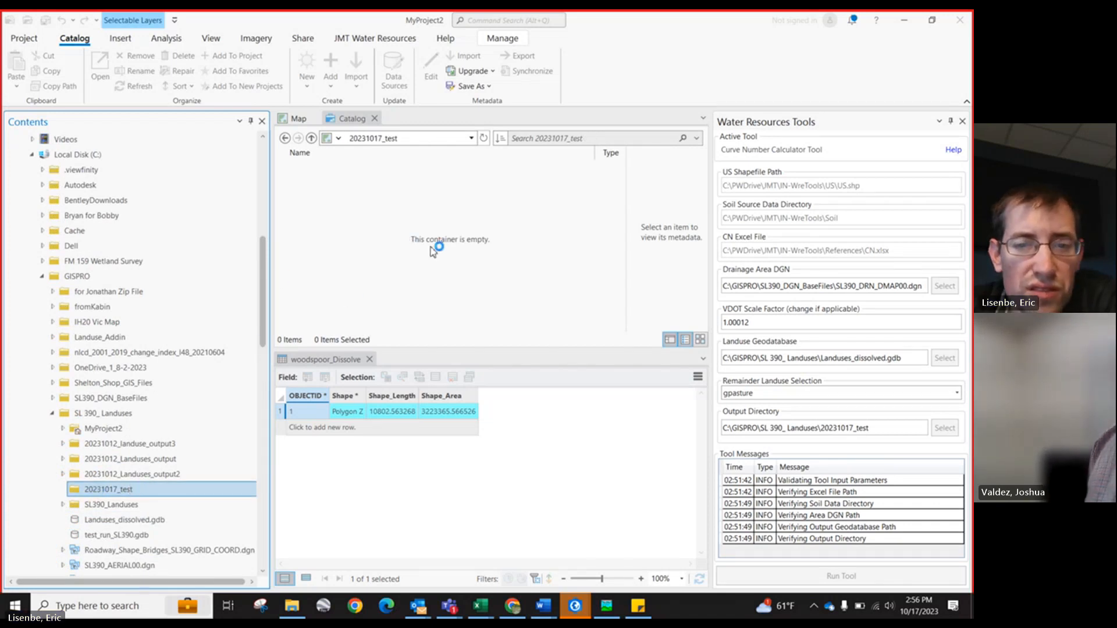
click(903, 25)
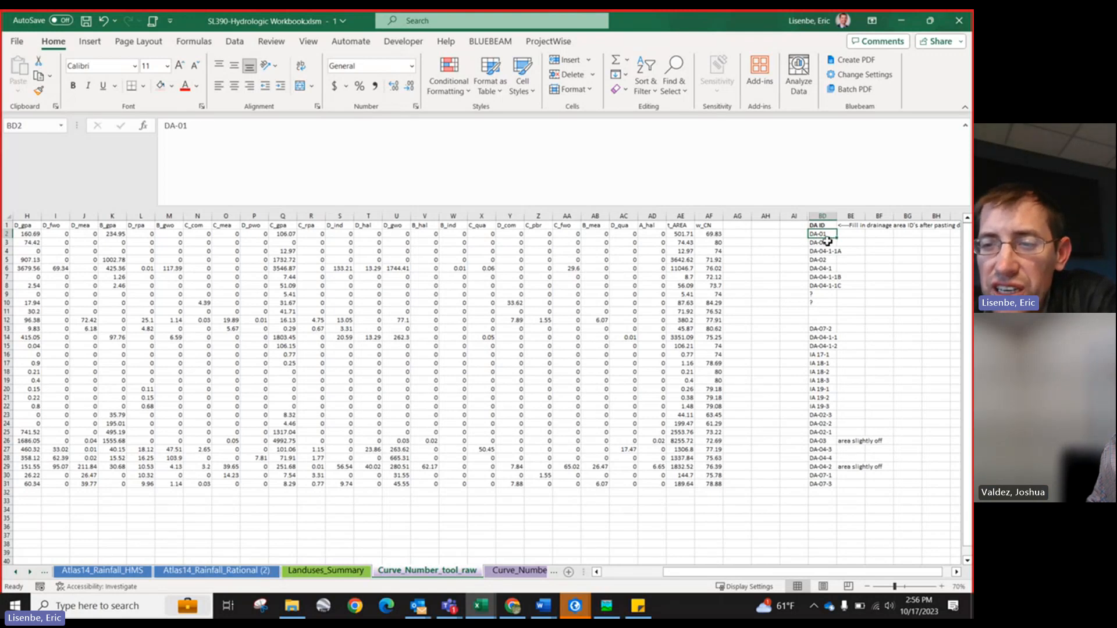
Step: Back in the workbook, select the first three t_AREA values and their DA IDs, then scroll the sheet tabs
click(673, 236)
drag(673, 235, 686, 252)
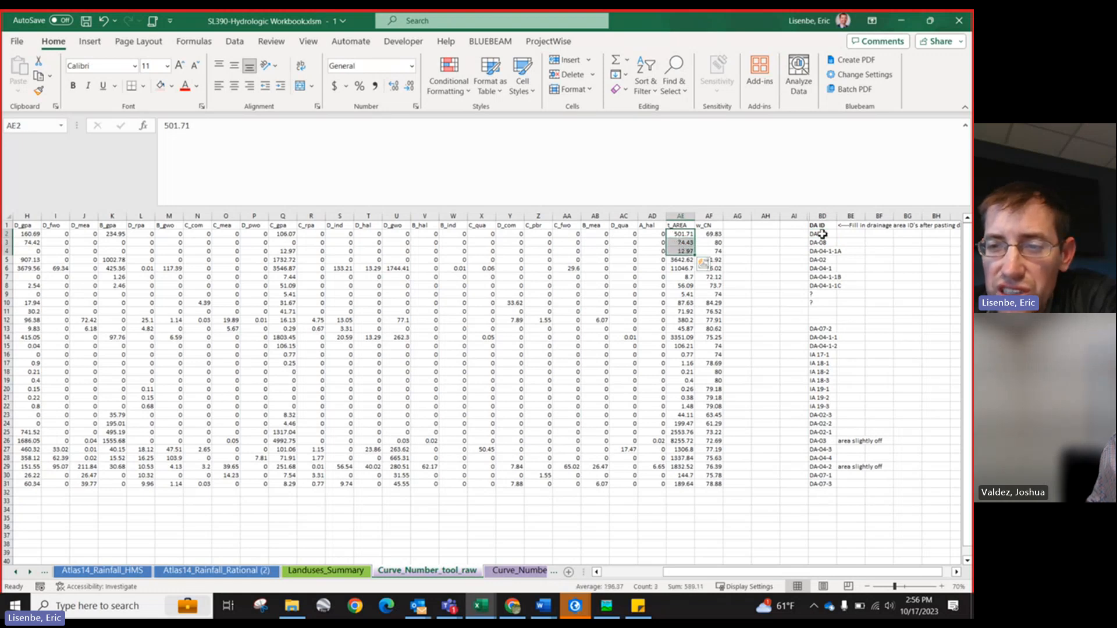
click(823, 234)
drag(823, 234, 821, 254)
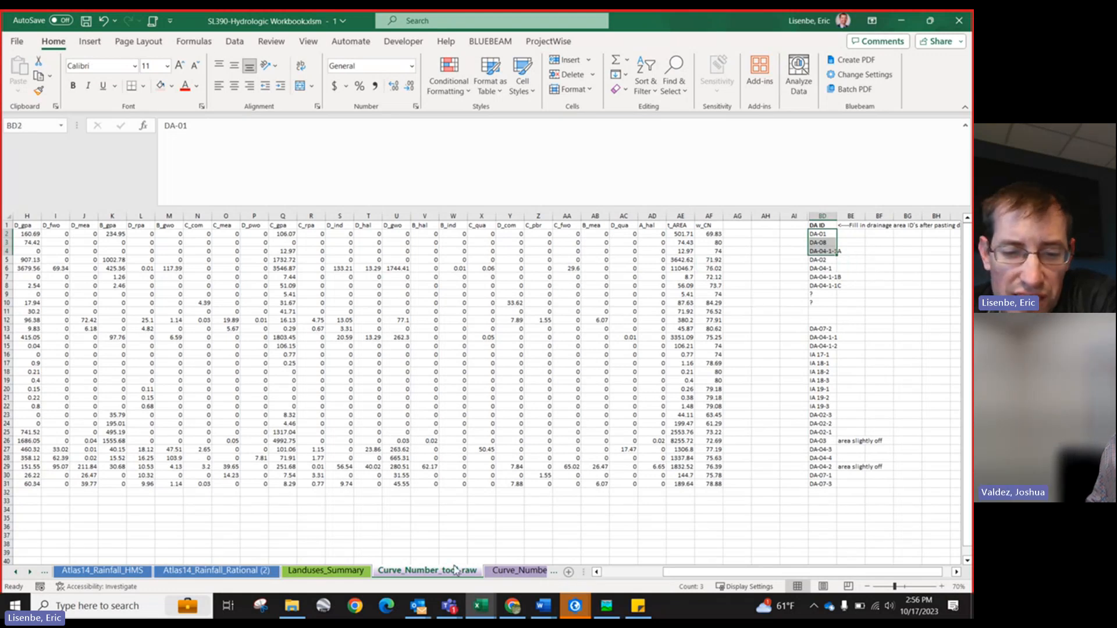
click(30, 573)
click(30, 573)
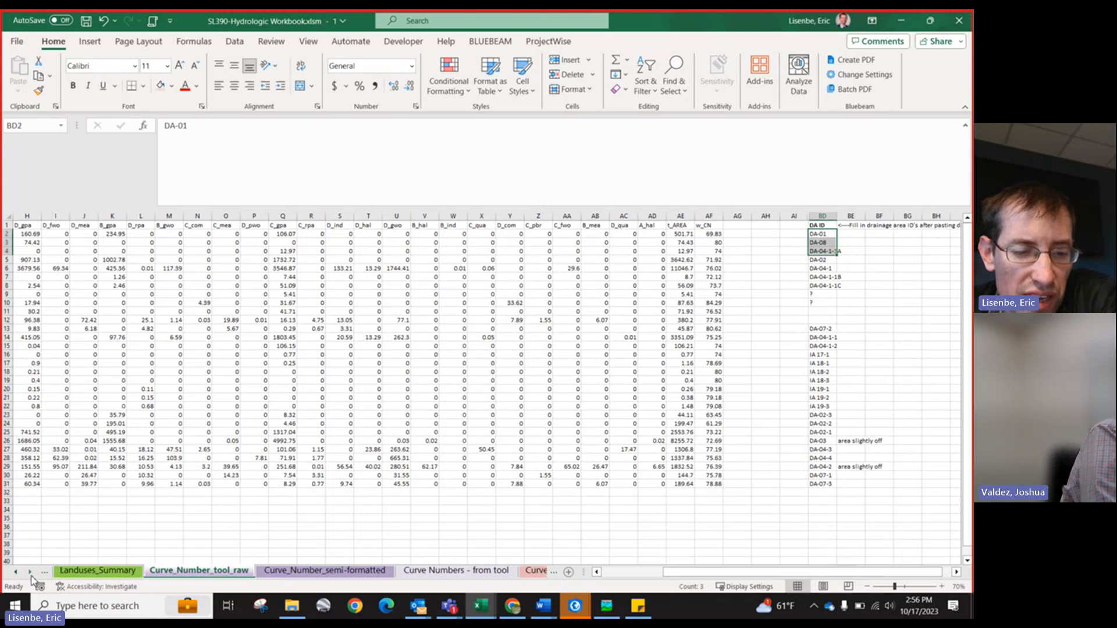
Step: Open the Curve_Number_semi-formatted sheet and inspect the landuse area rows linked for the first drainage areas
click(280, 574)
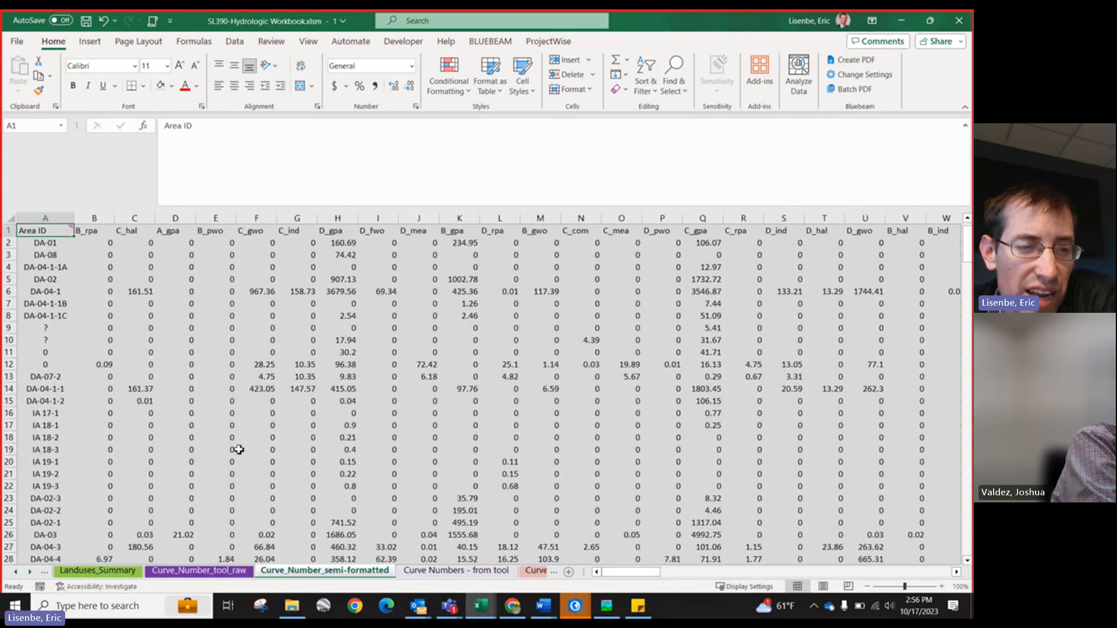
drag(41, 244, 45, 304)
click(178, 267)
drag(179, 266, 663, 279)
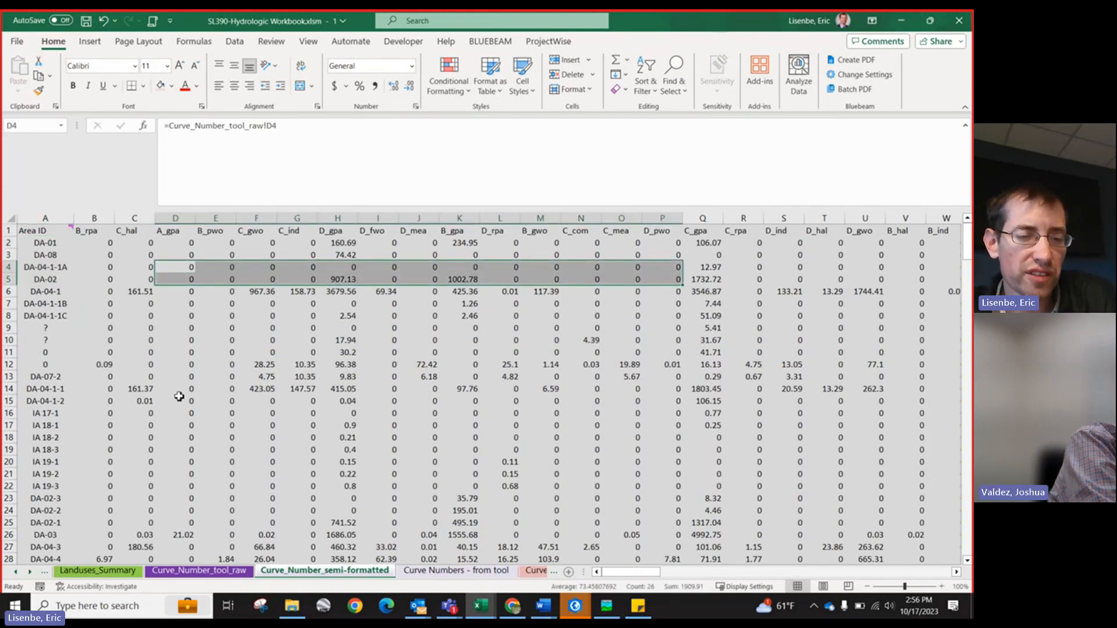
ctrl+scroll(180, 396, down, 2)
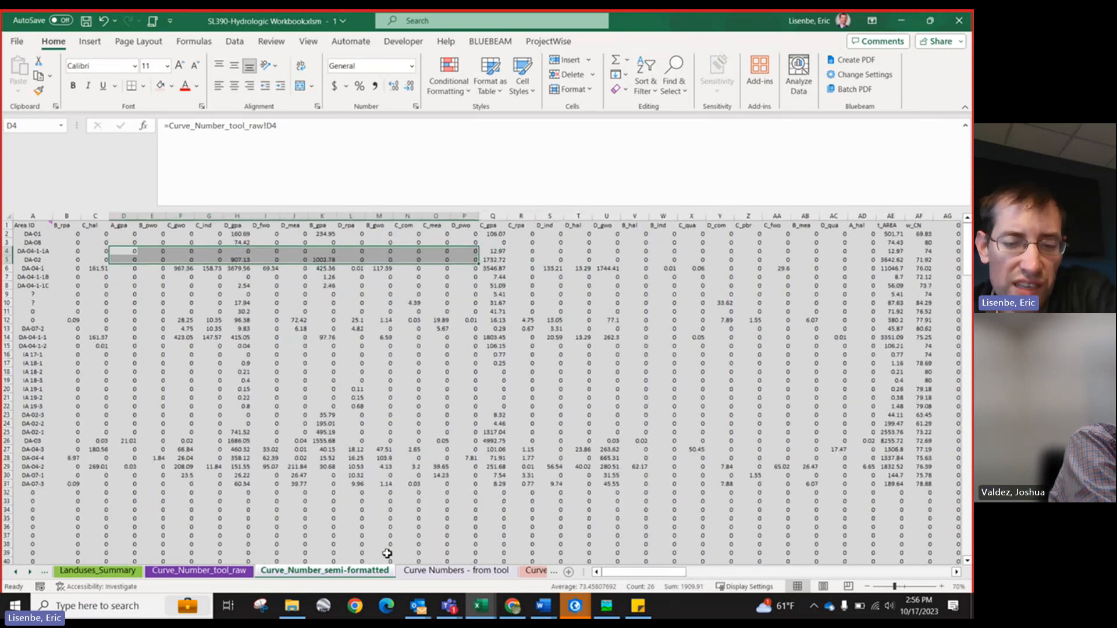
Step: Review the DA-ID and w_CN lookup values and formulas on the Curve Numbers - from tool sheet
click(429, 572)
scroll(82, 466, up, 4)
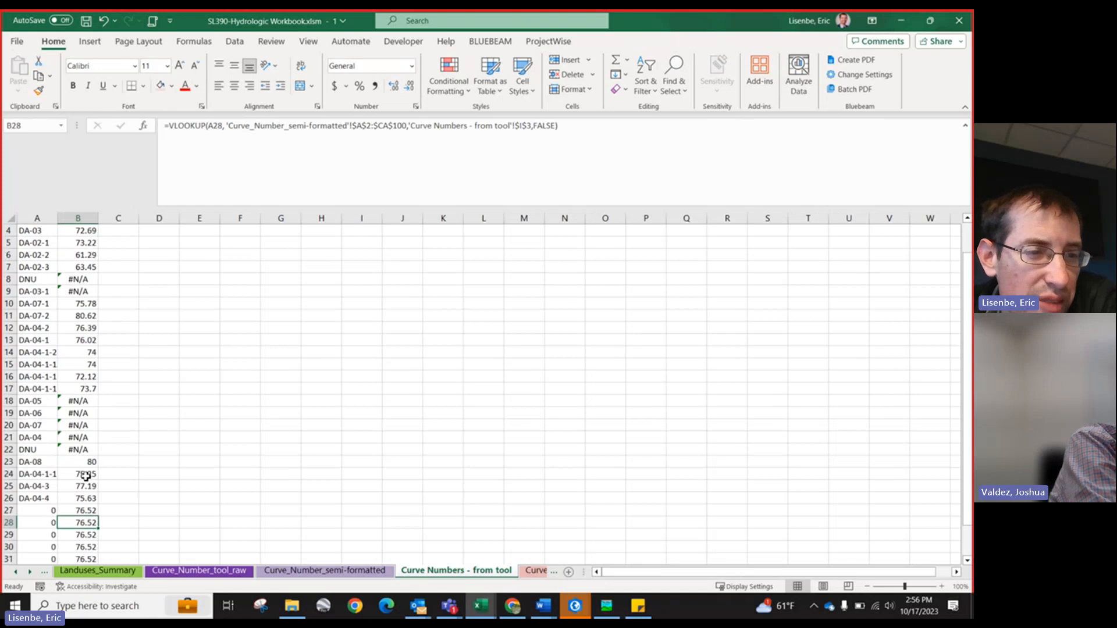
drag(66, 249, 78, 329)
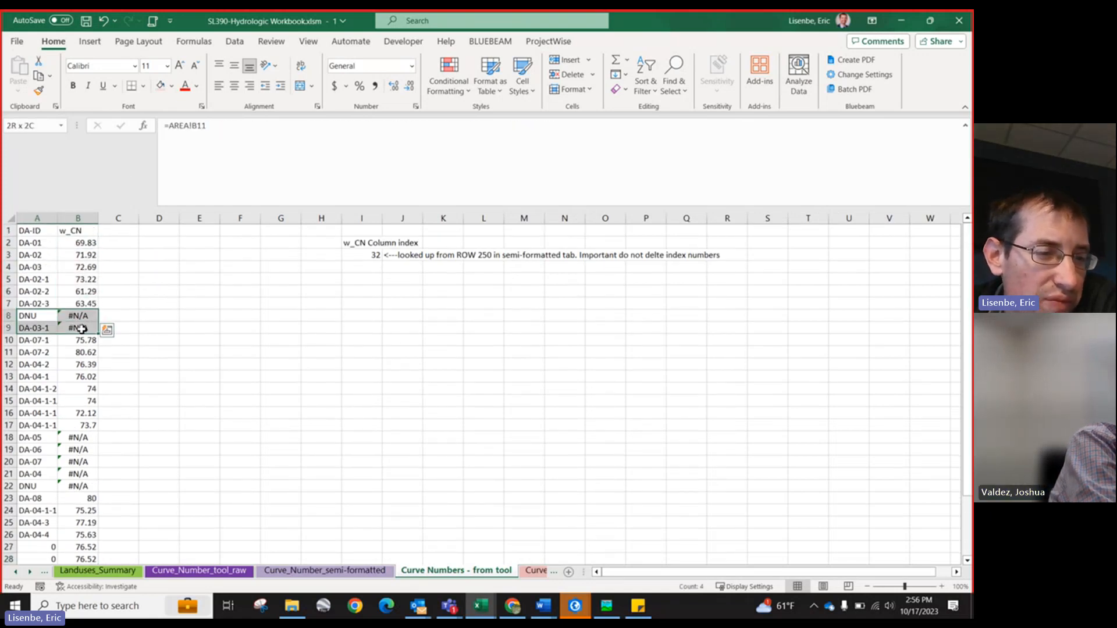
scroll(41, 269, down, 1)
scroll(41, 268, up, 1)
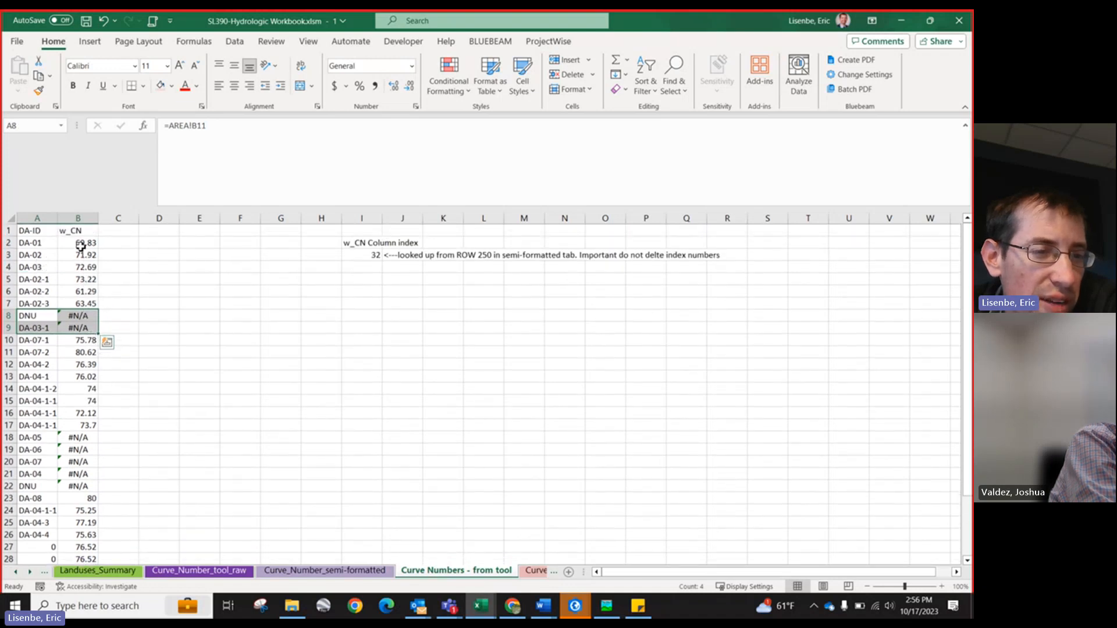
click(81, 246)
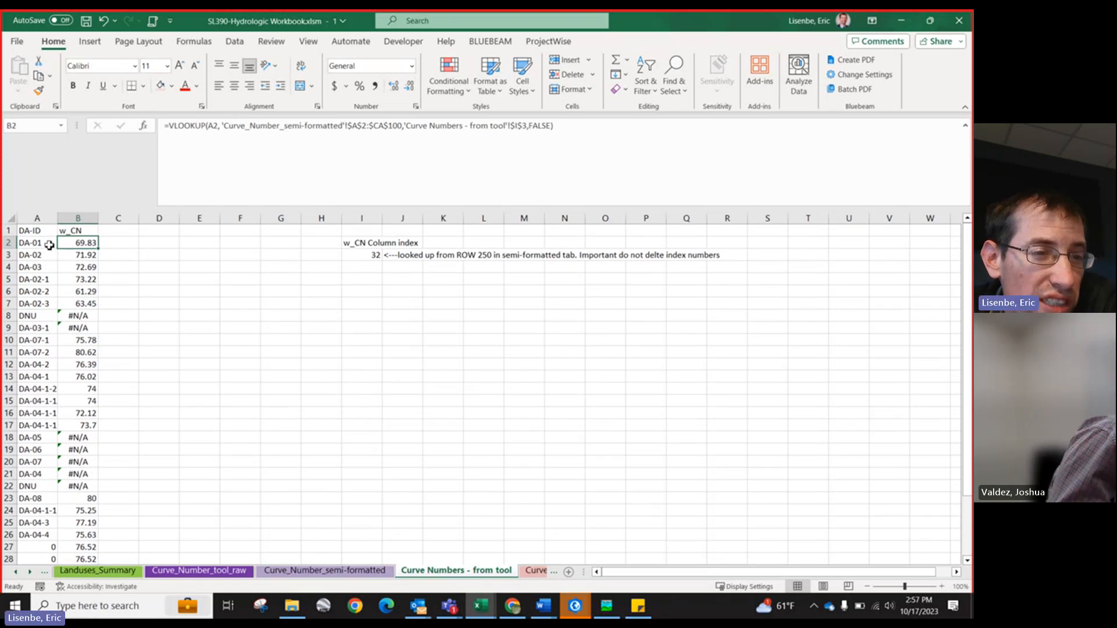
drag(36, 219, 69, 218)
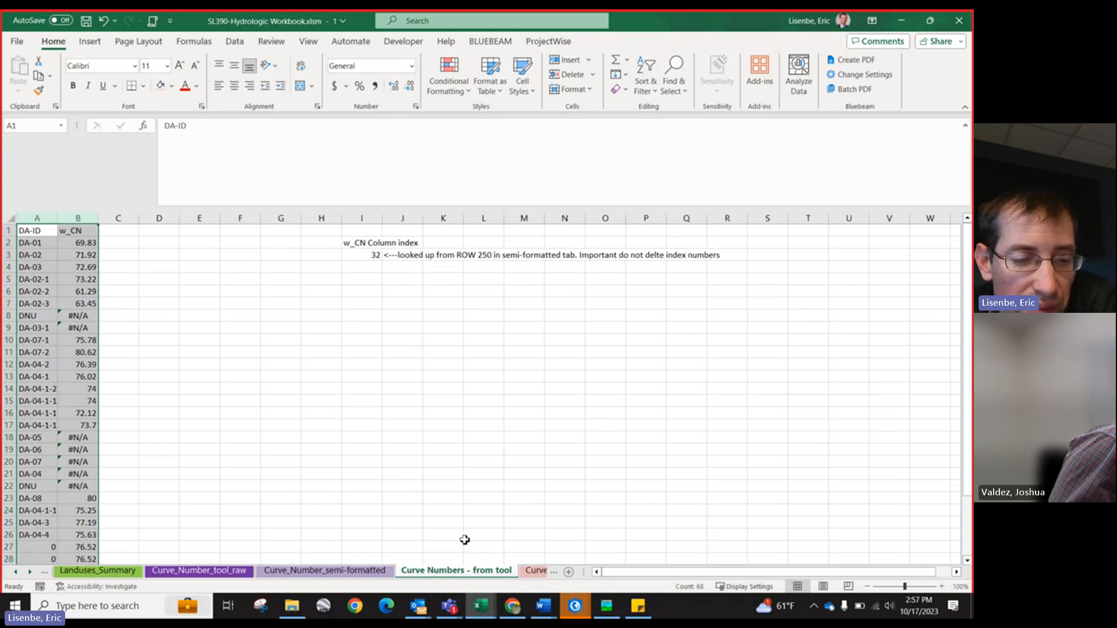
Step: Scroll through the Curve Numbers_Check sheet's concatenated formulas and per-drainage-area landuse acreage table
click(30, 573)
click(30, 572)
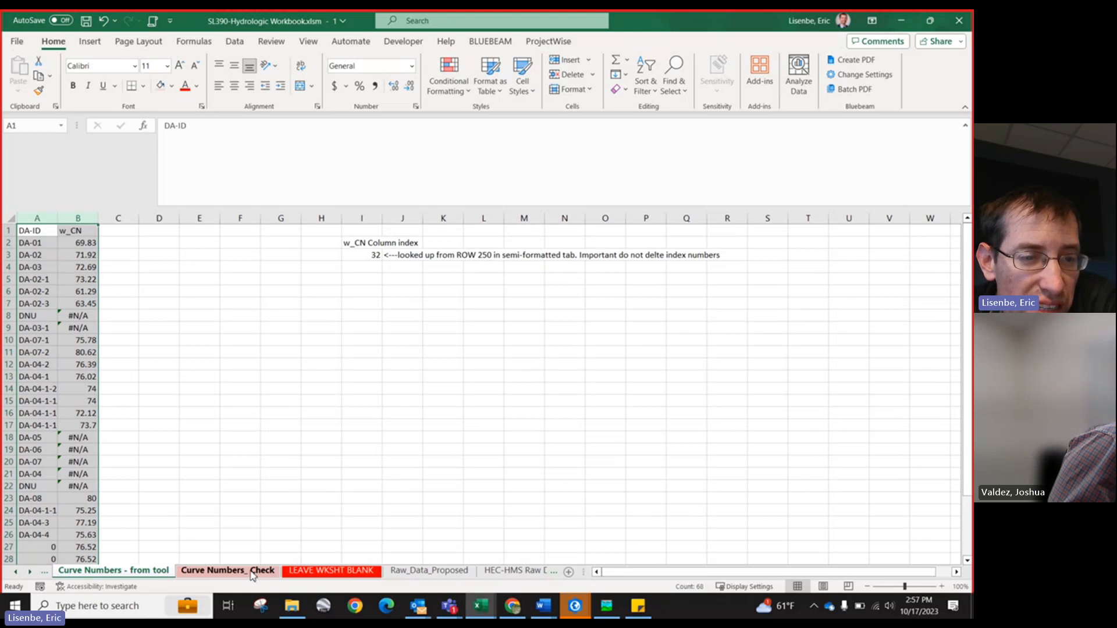
click(253, 573)
scroll(88, 400, up, 5)
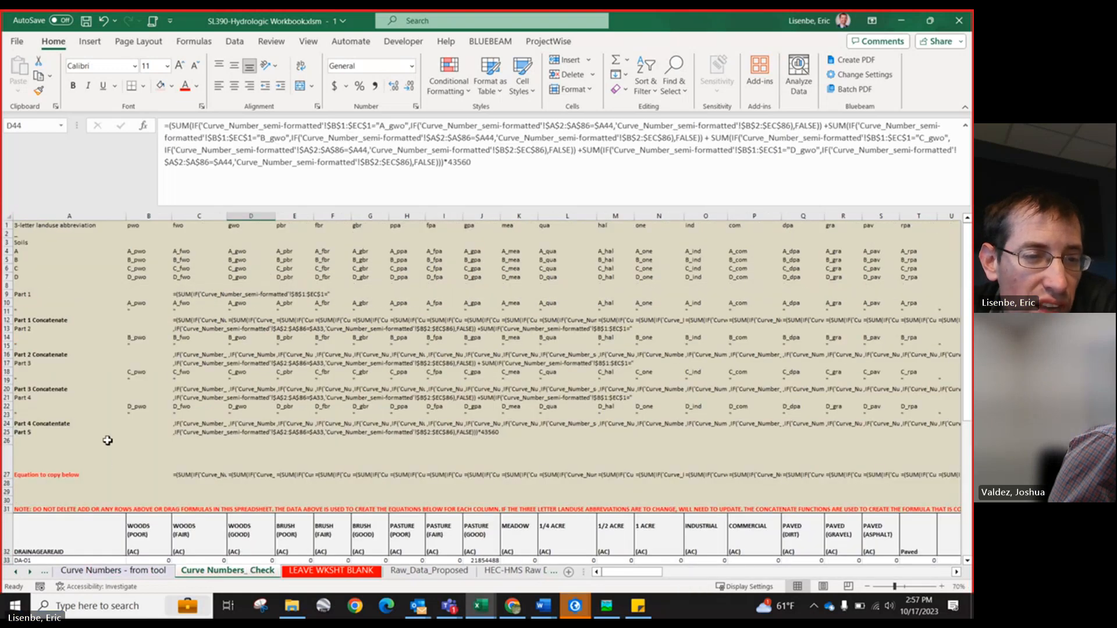
scroll(114, 402, down, 7)
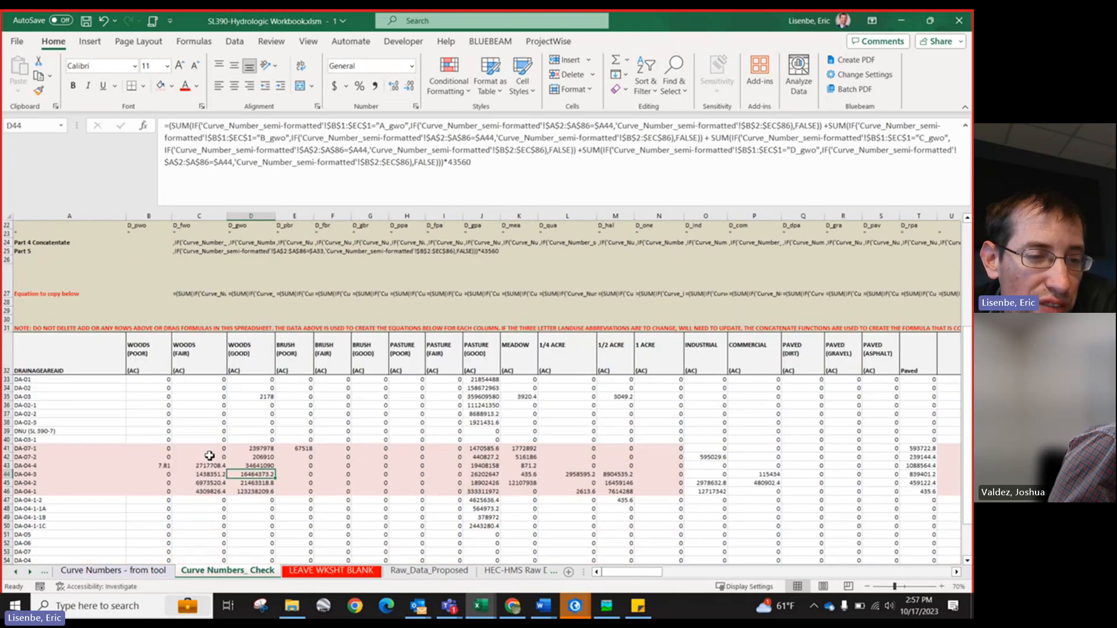
scroll(207, 442, down, 2)
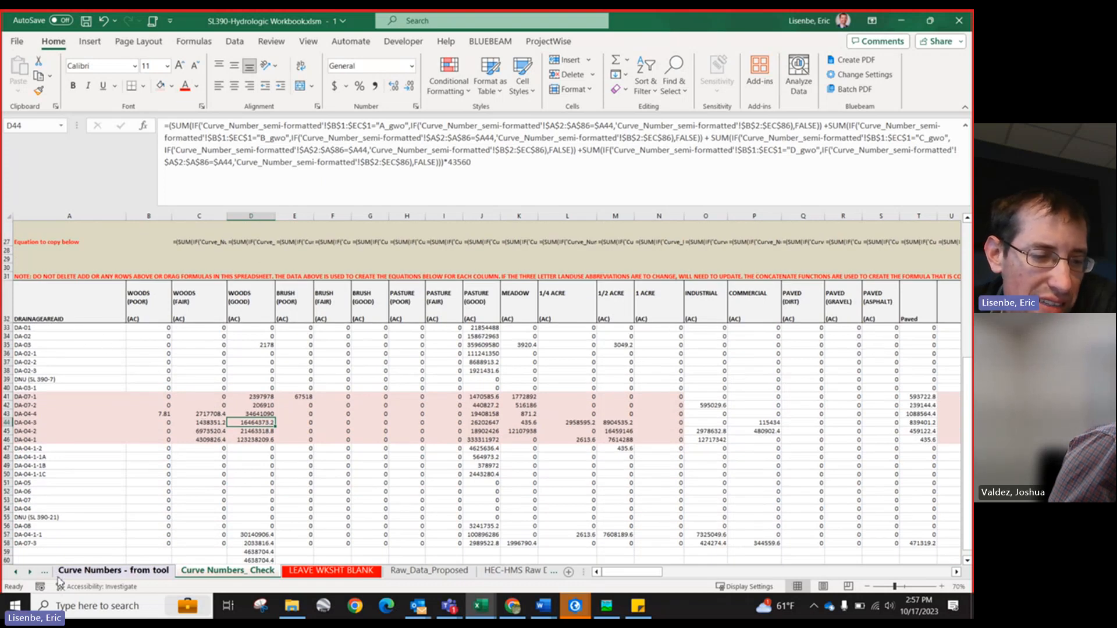
Step: Compare the check sheet's Woods acreage cells with the semi-formatted sheet and inspect their SUM formulas
click(17, 573)
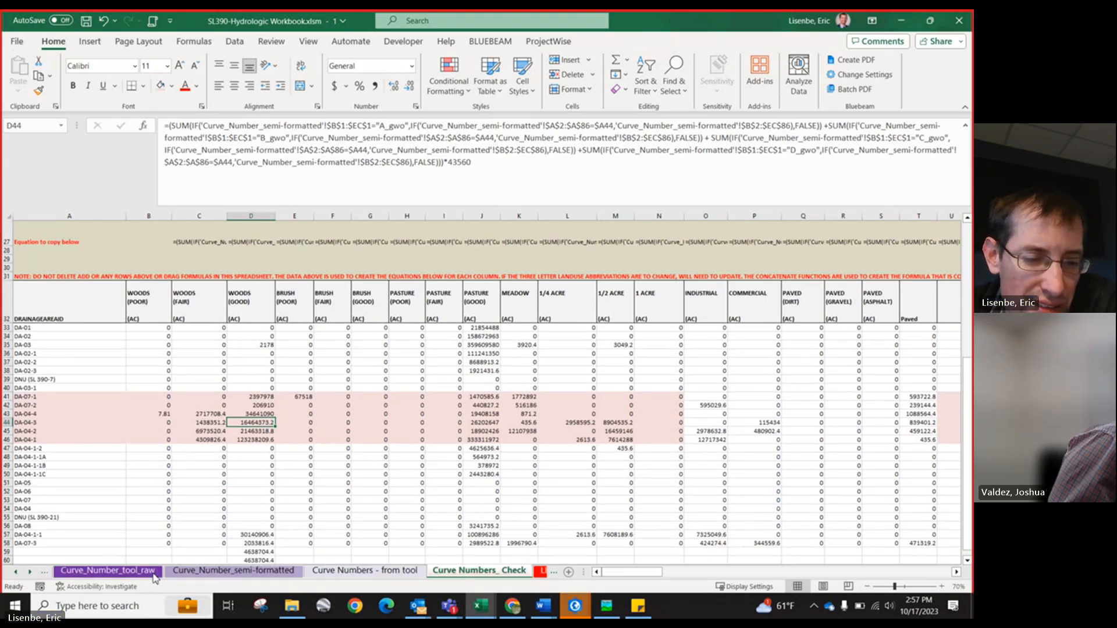
click(317, 571)
click(231, 572)
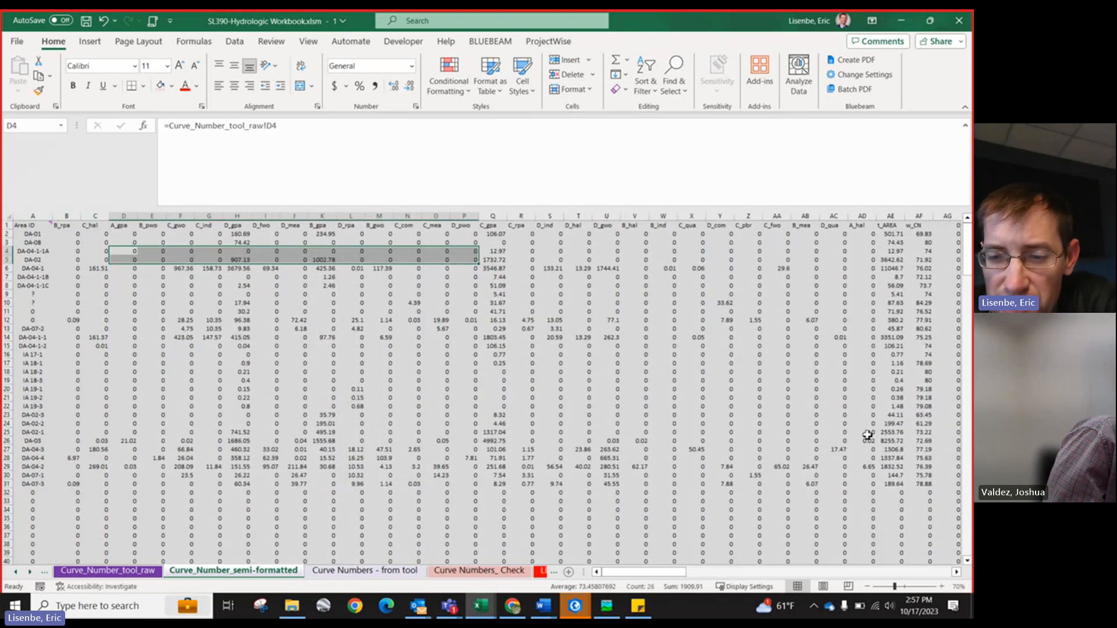
click(30, 573)
click(30, 573)
click(29, 573)
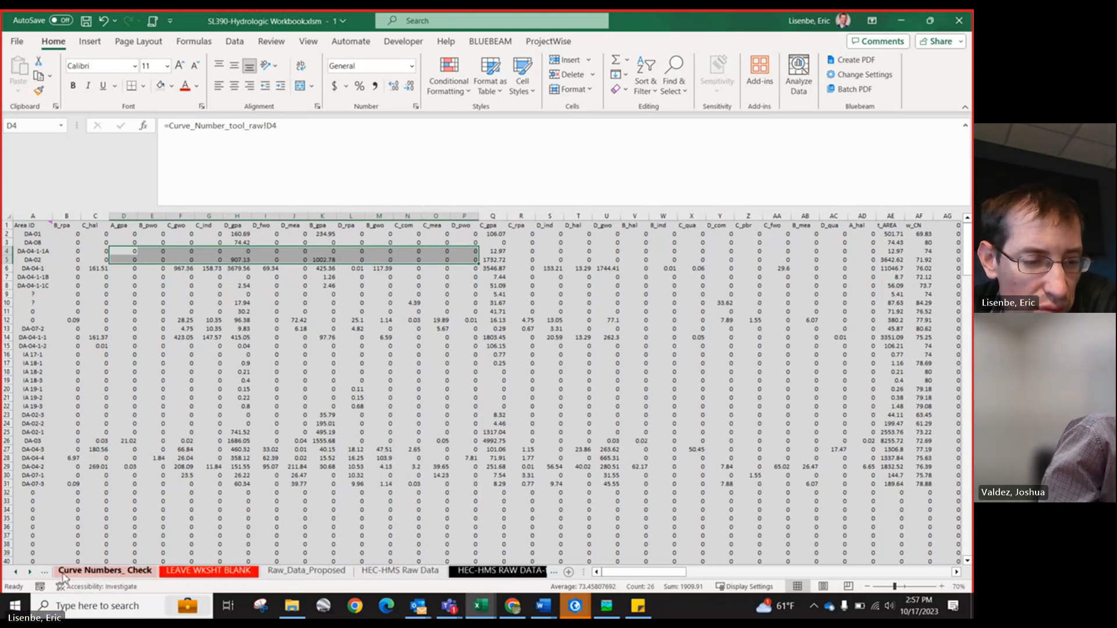
click(96, 571)
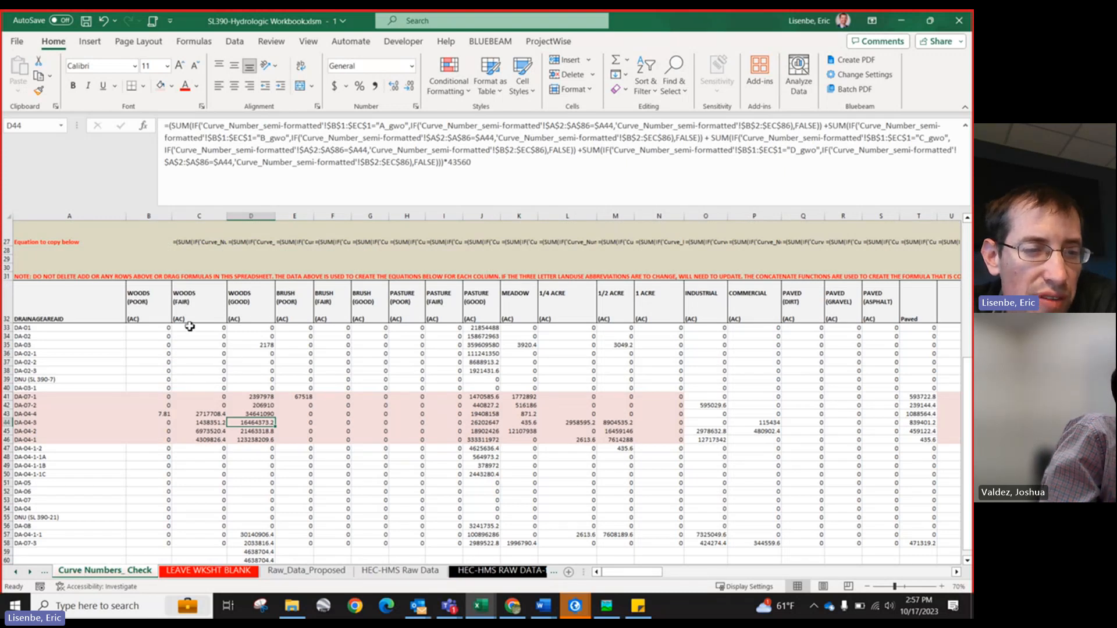
click(199, 414)
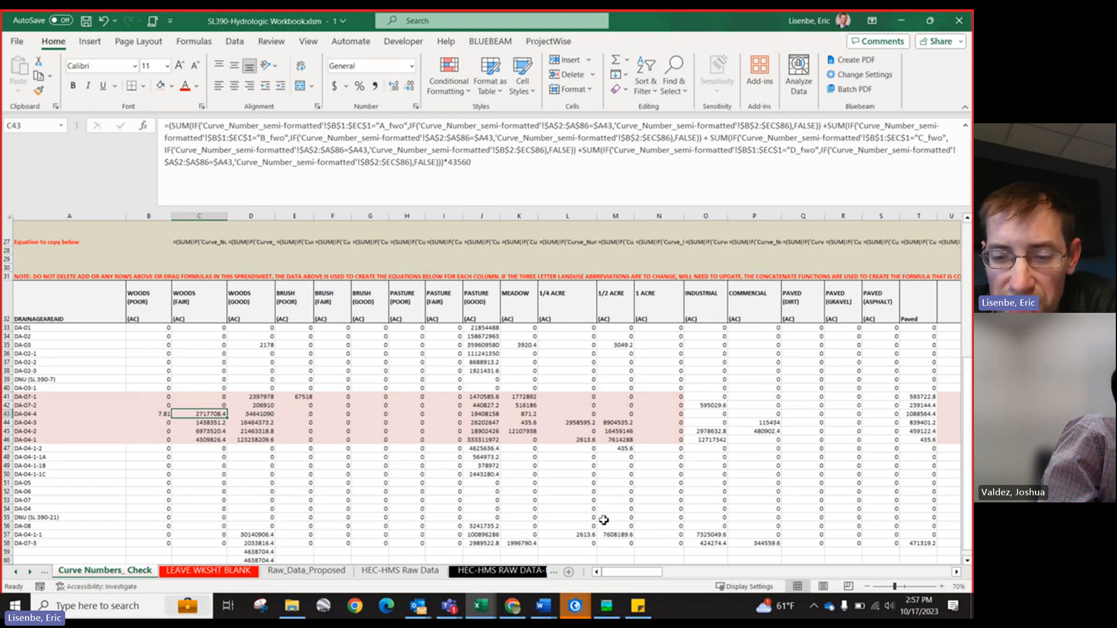
mouse_move(619, 573)
mouse_down()
mouse_move(640, 573)
mouse_move(605, 572)
mouse_up()
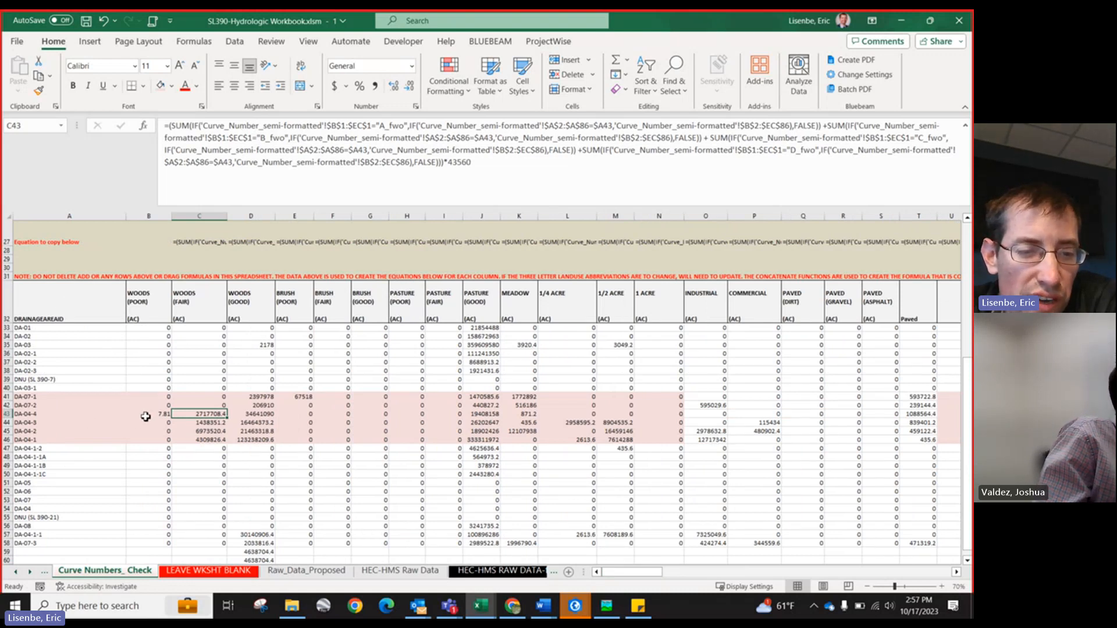
drag(146, 416, 210, 413)
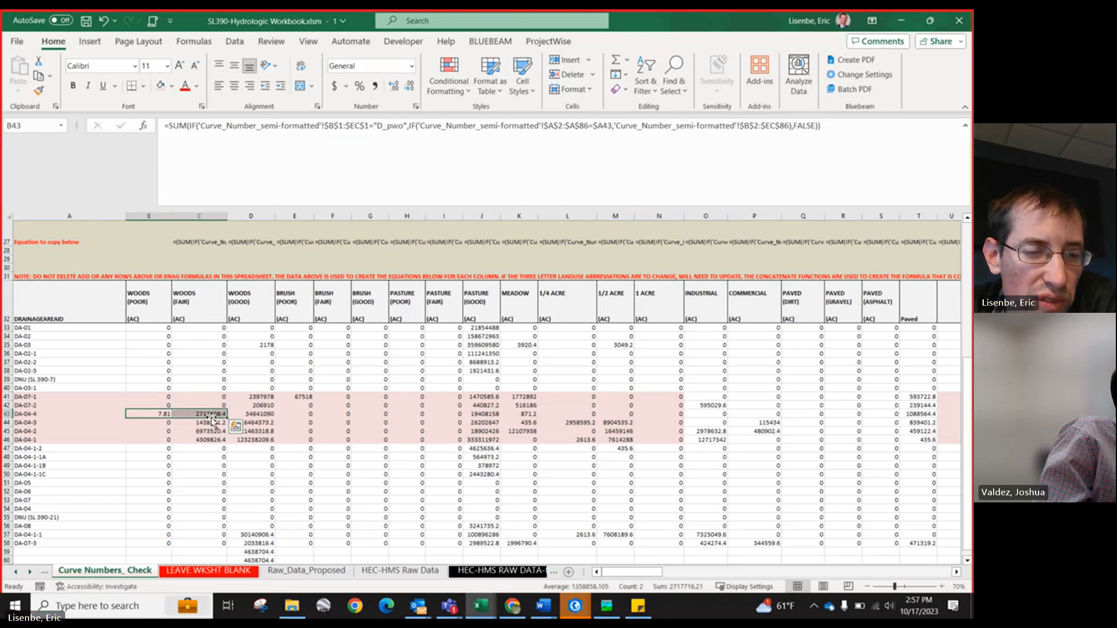
click(162, 415)
click(148, 321)
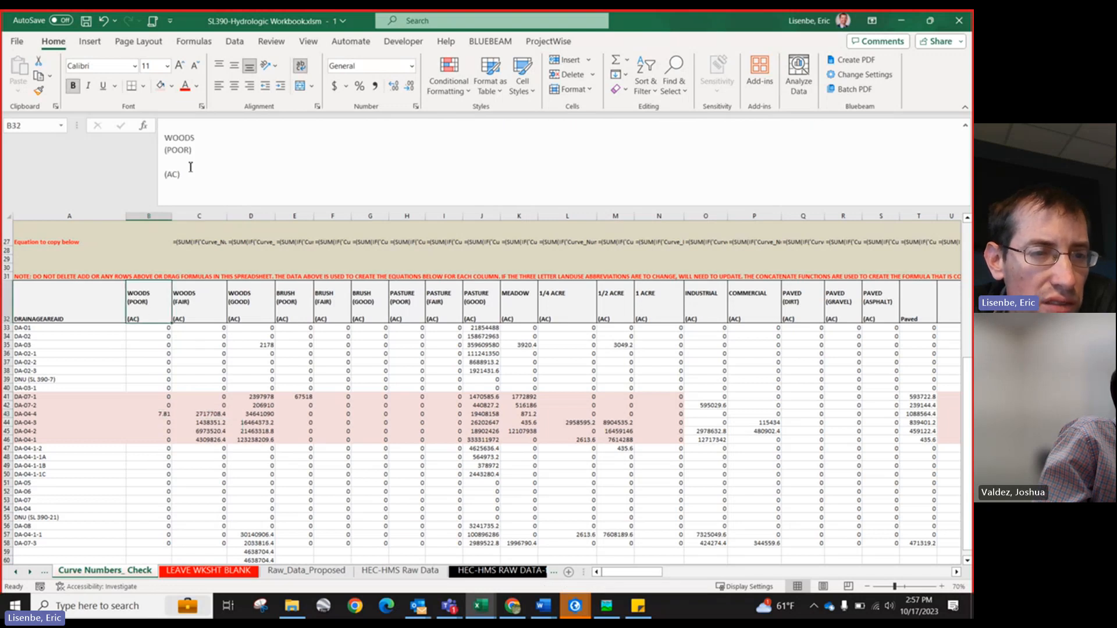
drag(184, 176, 157, 178)
key(Escape)
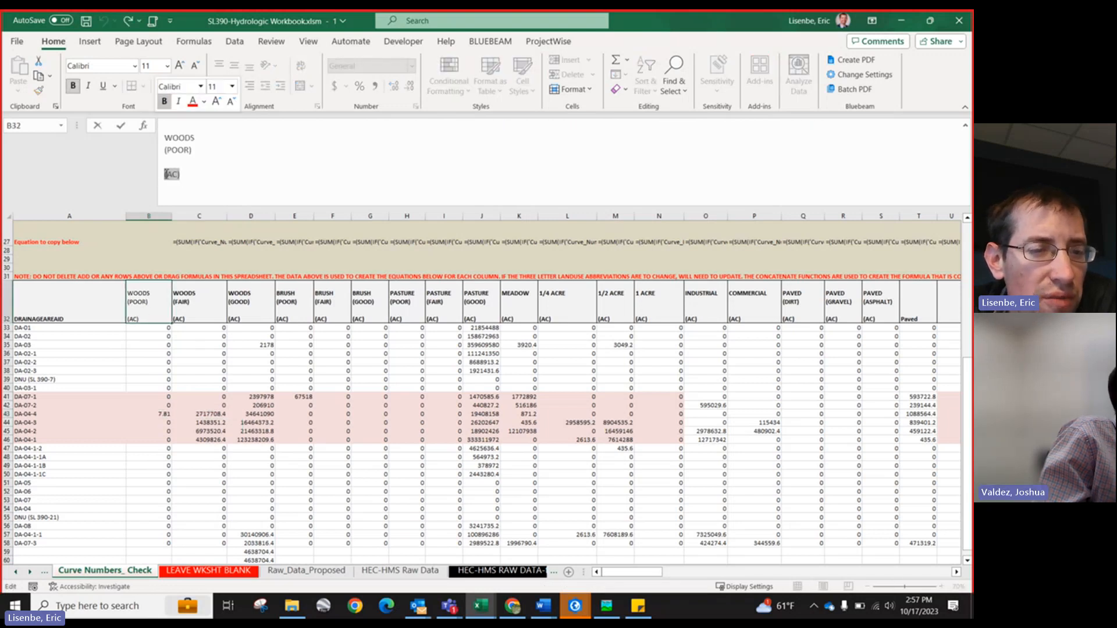
Step: Relabel the unit in the Woods (Poor) column header as (SF)
click(215, 405)
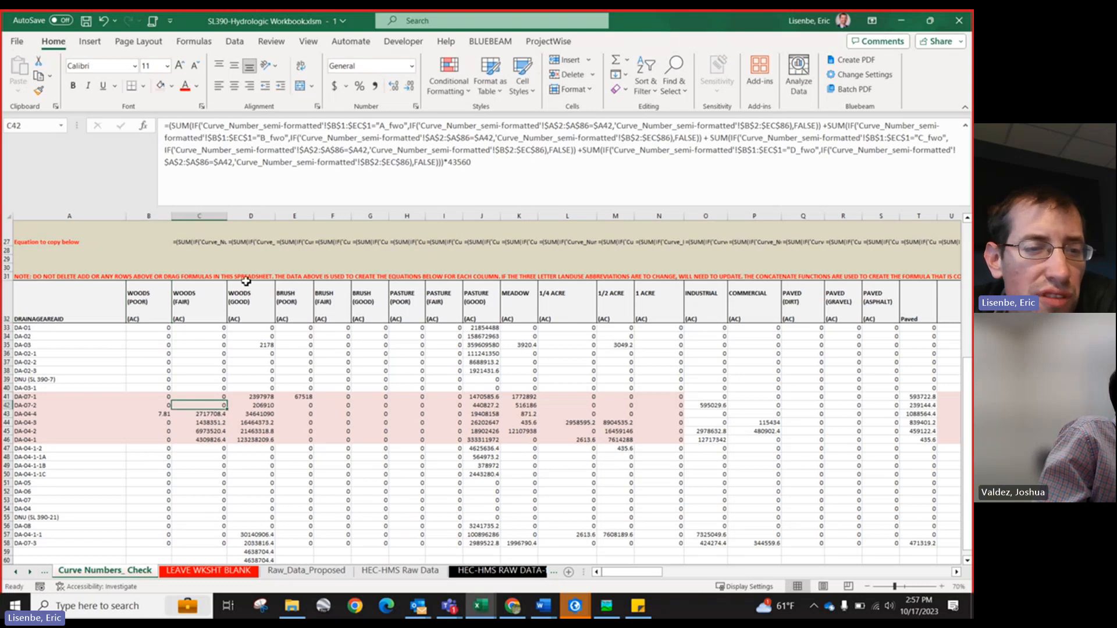
click(143, 319)
double_click(140, 320)
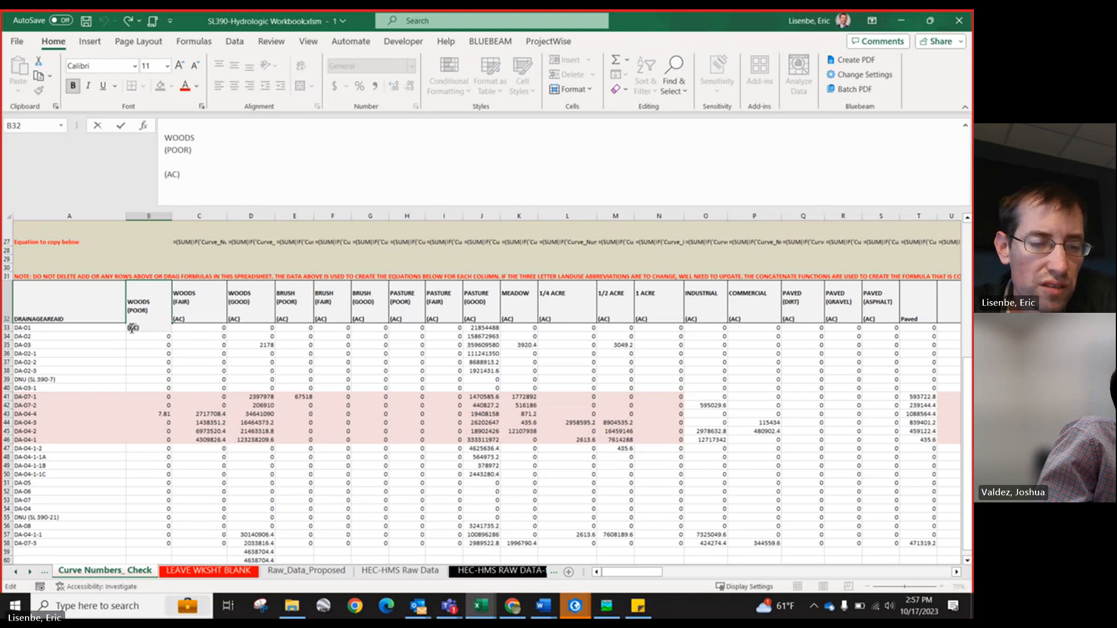
text(AF)
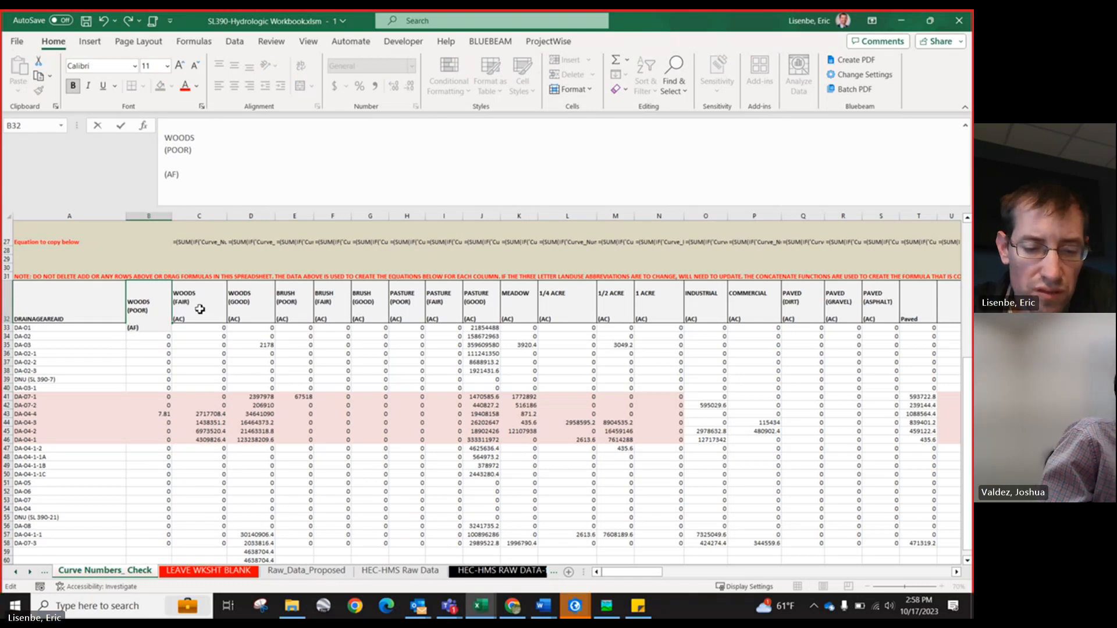
key(BackSpace)
key(BackSpace)
text(SF)
click(207, 305)
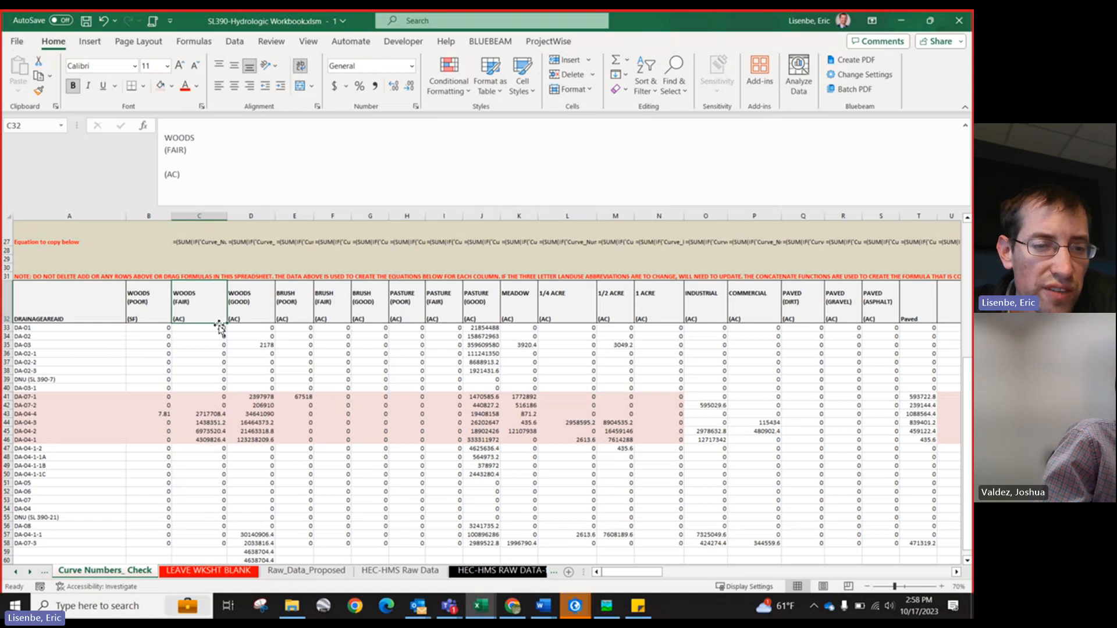
double_click(182, 322)
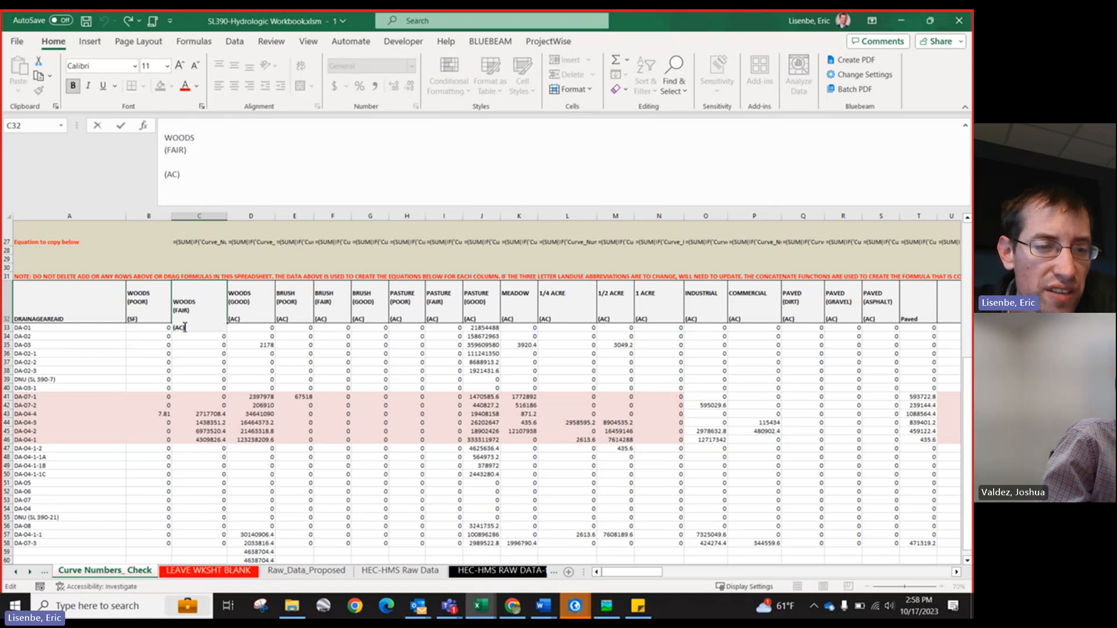
click(458, 396)
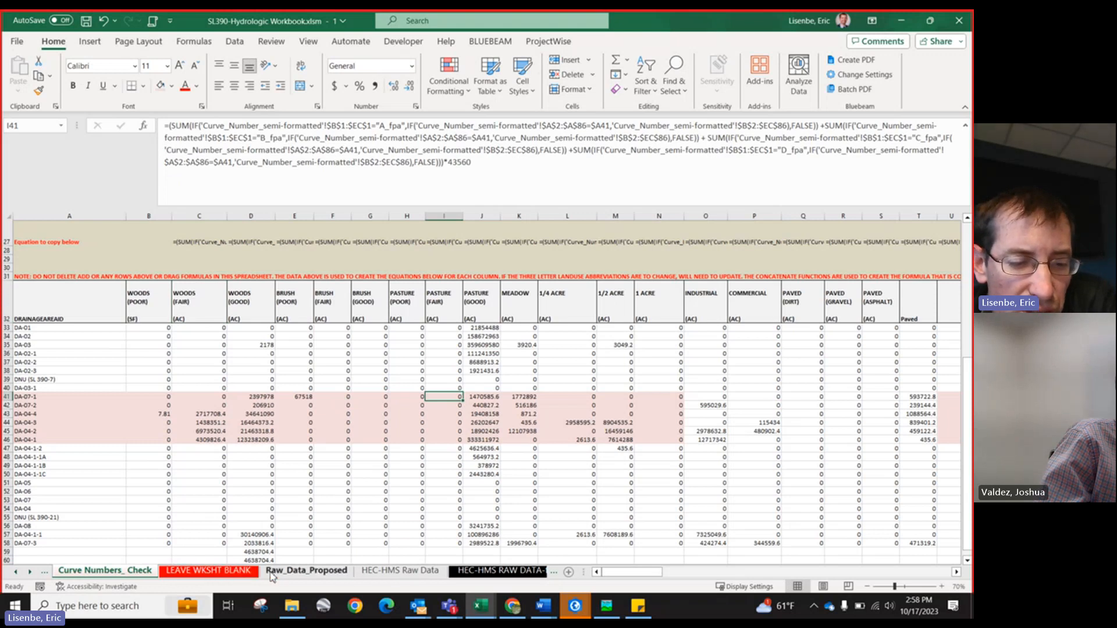
Step: Review the Raw_Data_Proposed and HEC-HMS raw data sheets, inspecting the CN, abstraction and lag time formulas
click(292, 573)
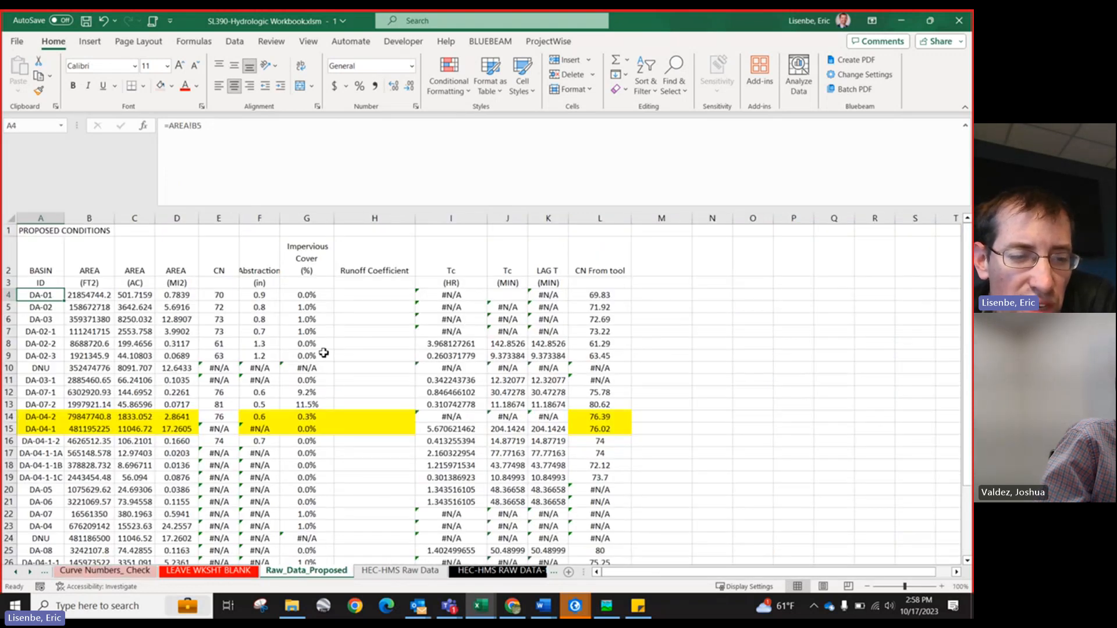
click(411, 575)
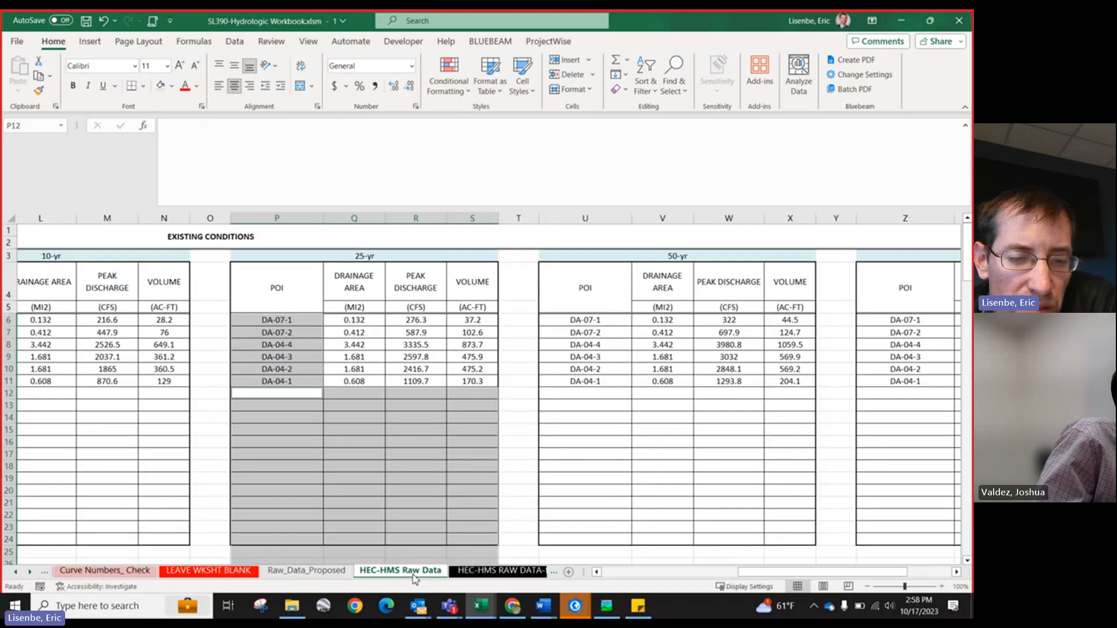
click(485, 575)
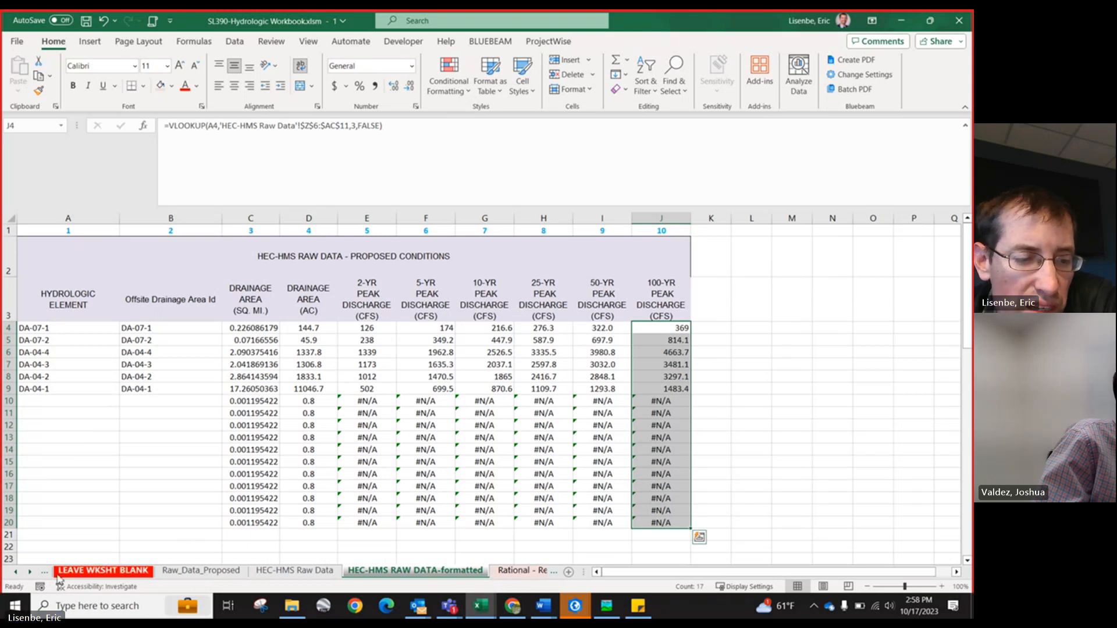
click(28, 573)
click(28, 573)
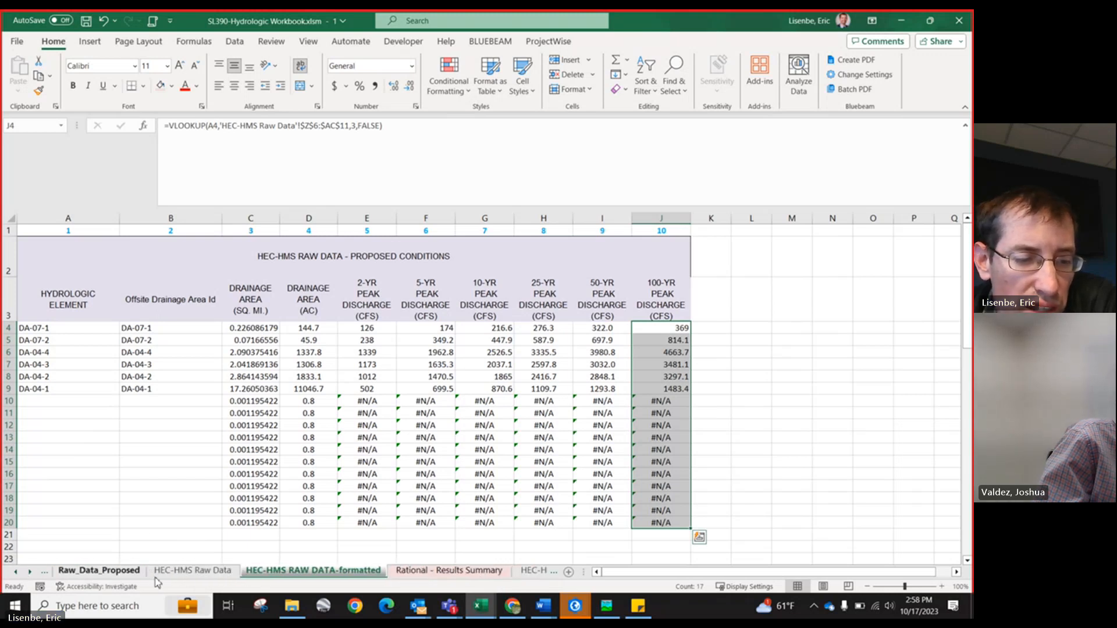
click(100, 570)
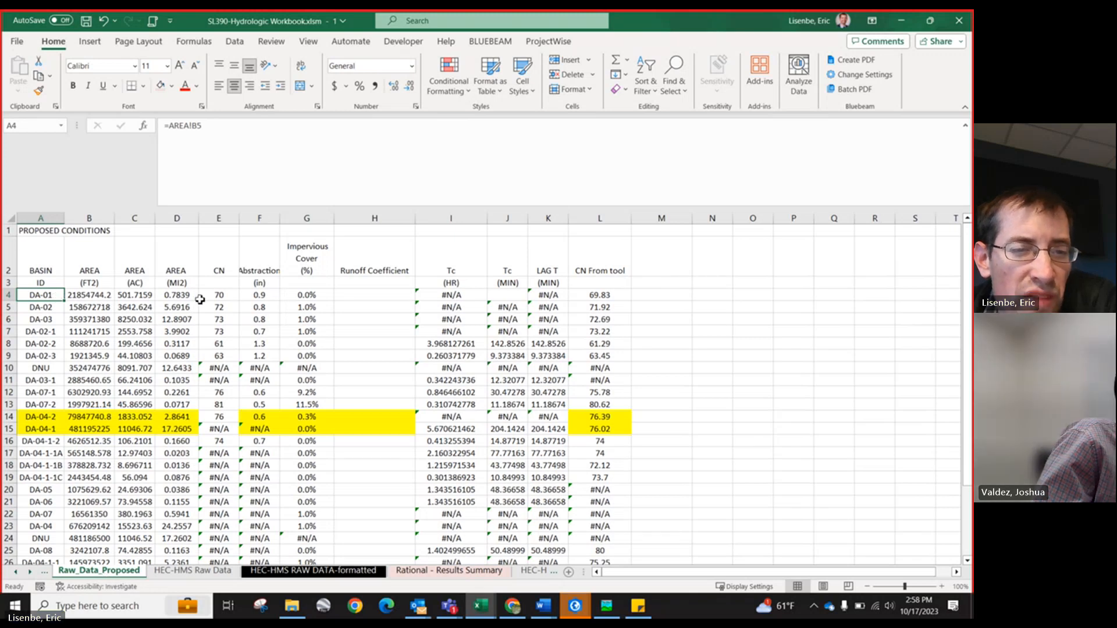
drag(234, 299, 219, 407)
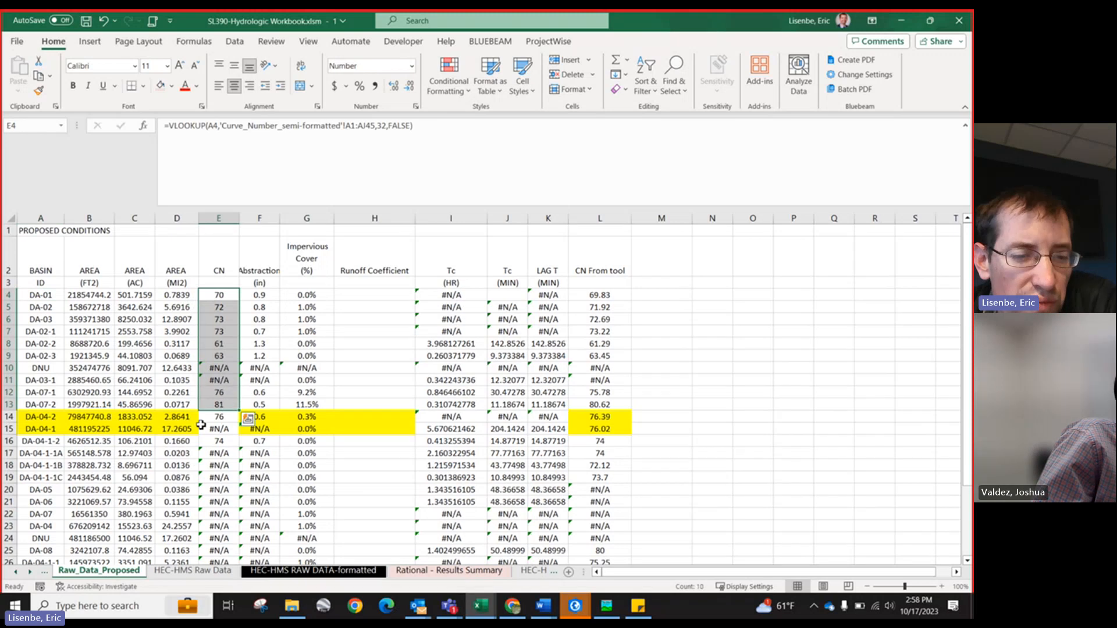
click(262, 299)
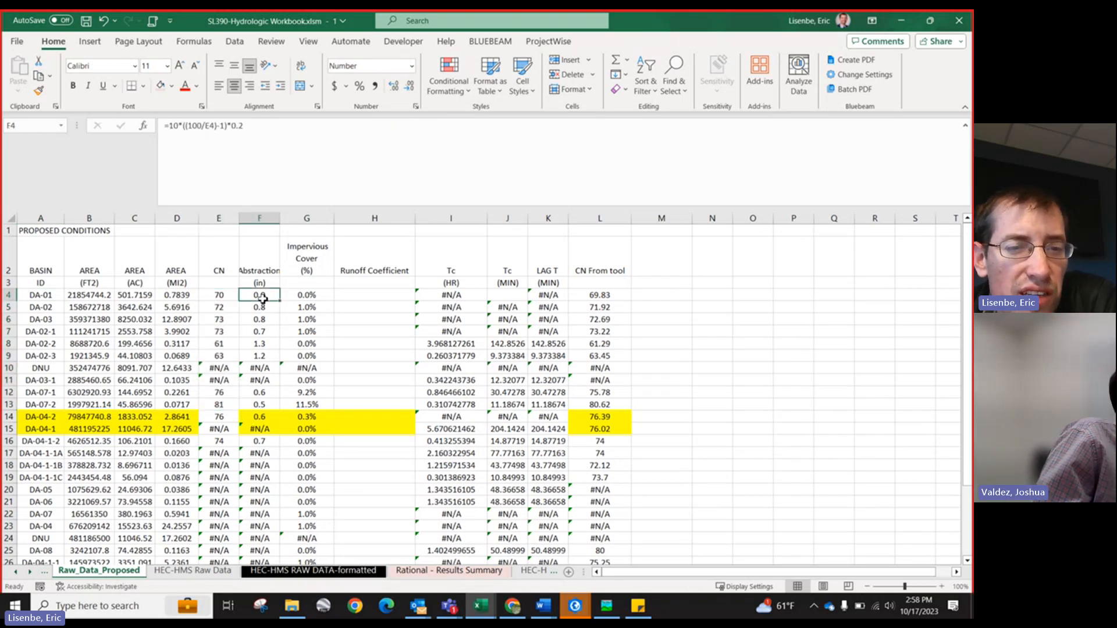
click(300, 295)
click(457, 295)
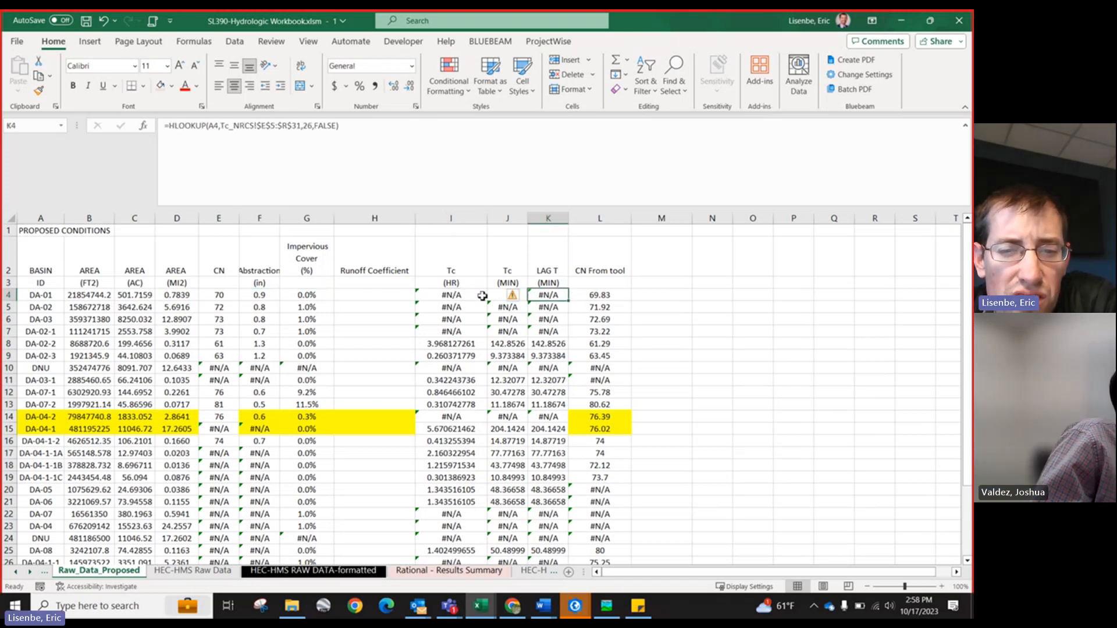
Step: Inspect the Tc, lag time and runoff coefficient cells on the Raw_Data_Proposed sheet
click(459, 344)
drag(465, 295, 493, 327)
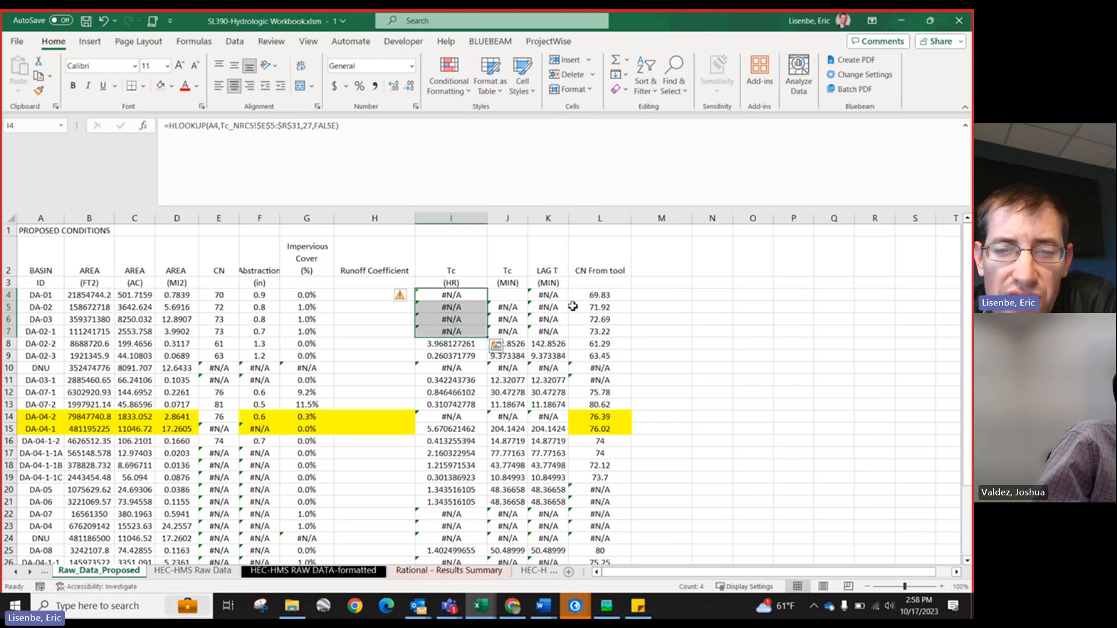
mouse_move(372, 295)
mouse_down()
mouse_move(369, 325)
mouse_move(369, 305)
mouse_up()
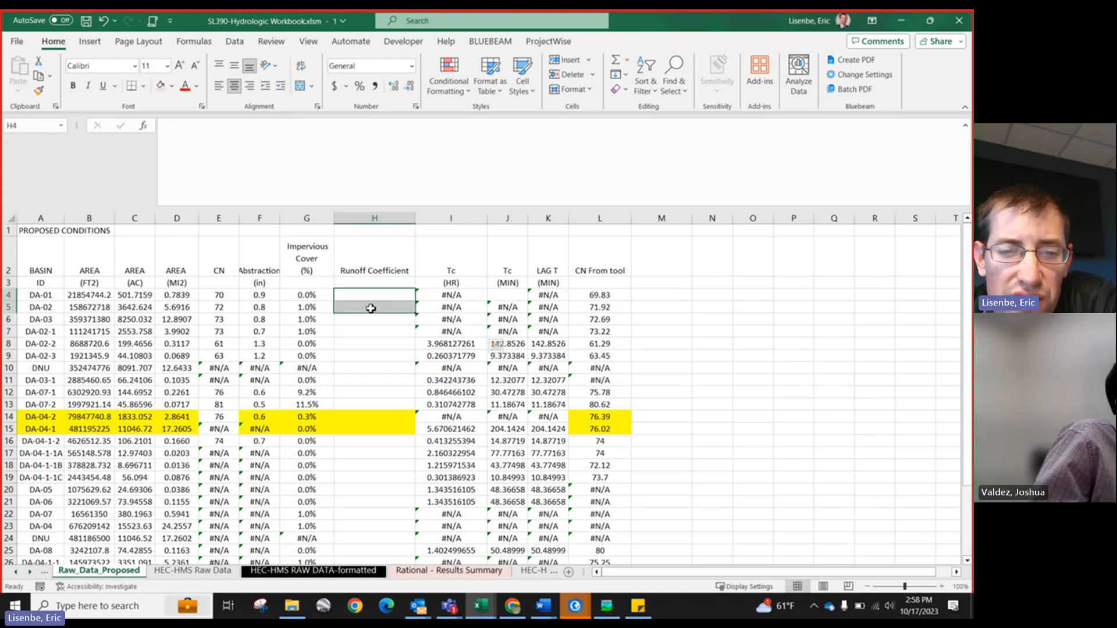
Step: Switch to the HEC-HMS Raw Data sheet and review its existing-conditions peak discharge and volume tables
click(30, 572)
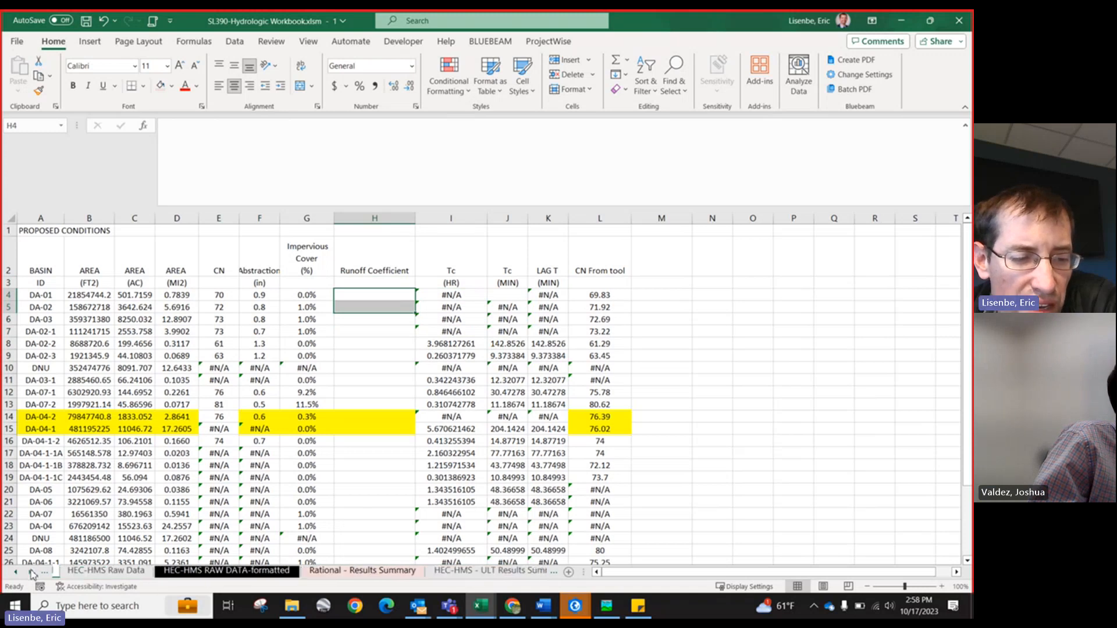
click(30, 572)
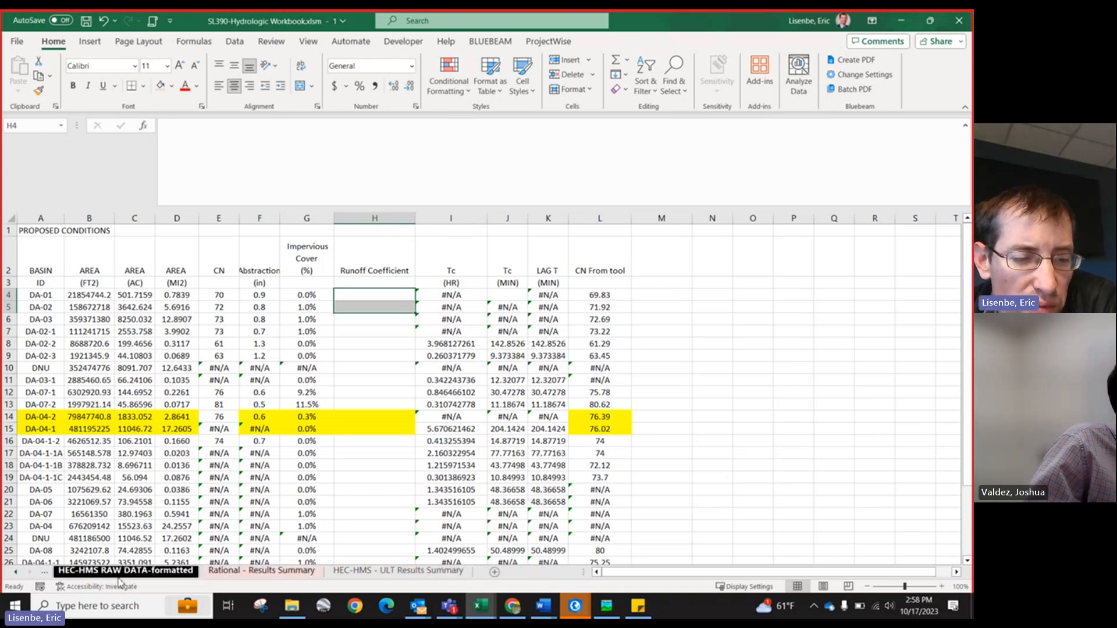
click(16, 573)
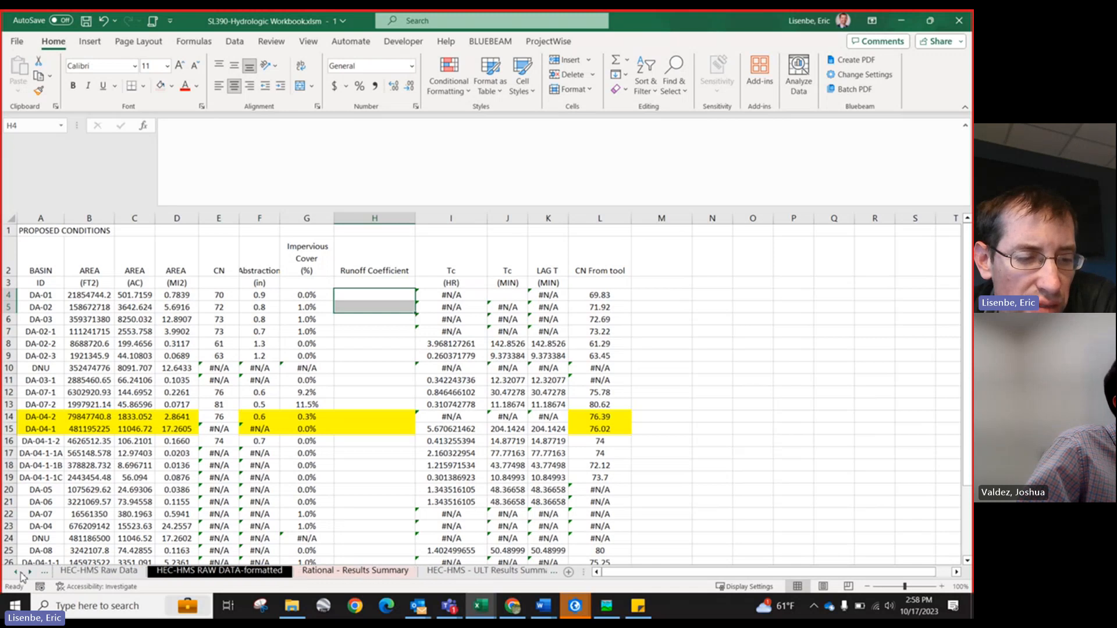
click(16, 573)
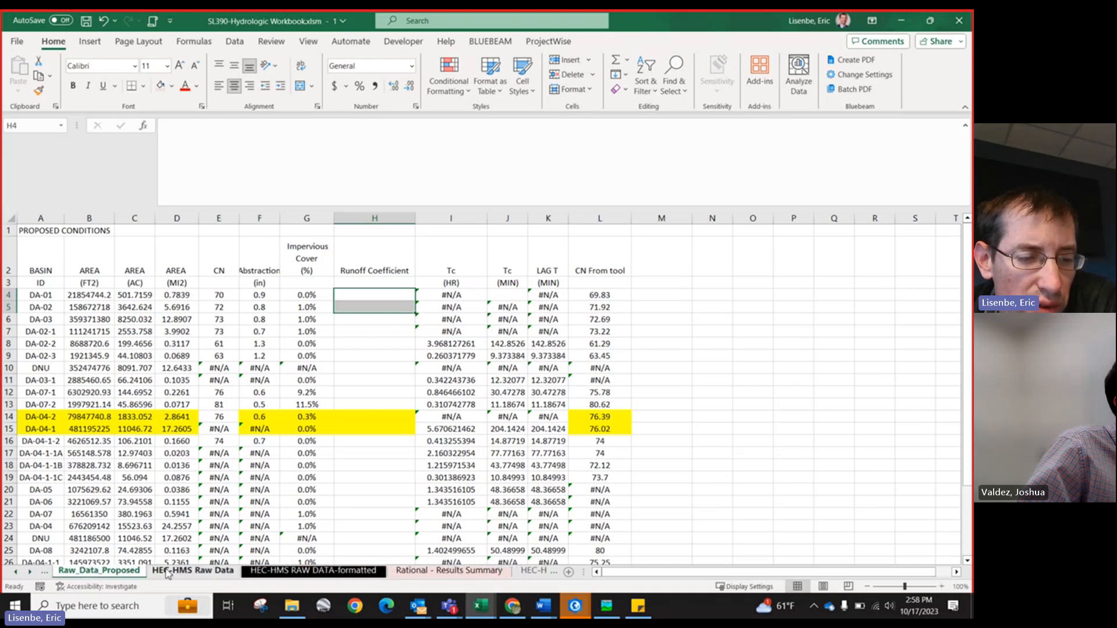
click(177, 573)
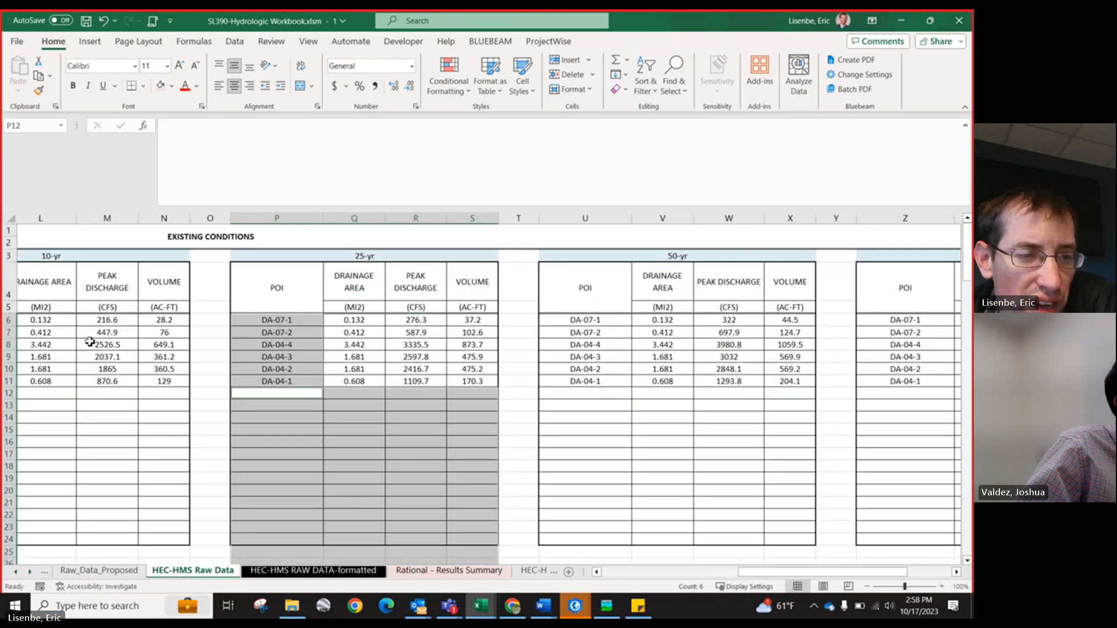
drag(99, 333, 473, 381)
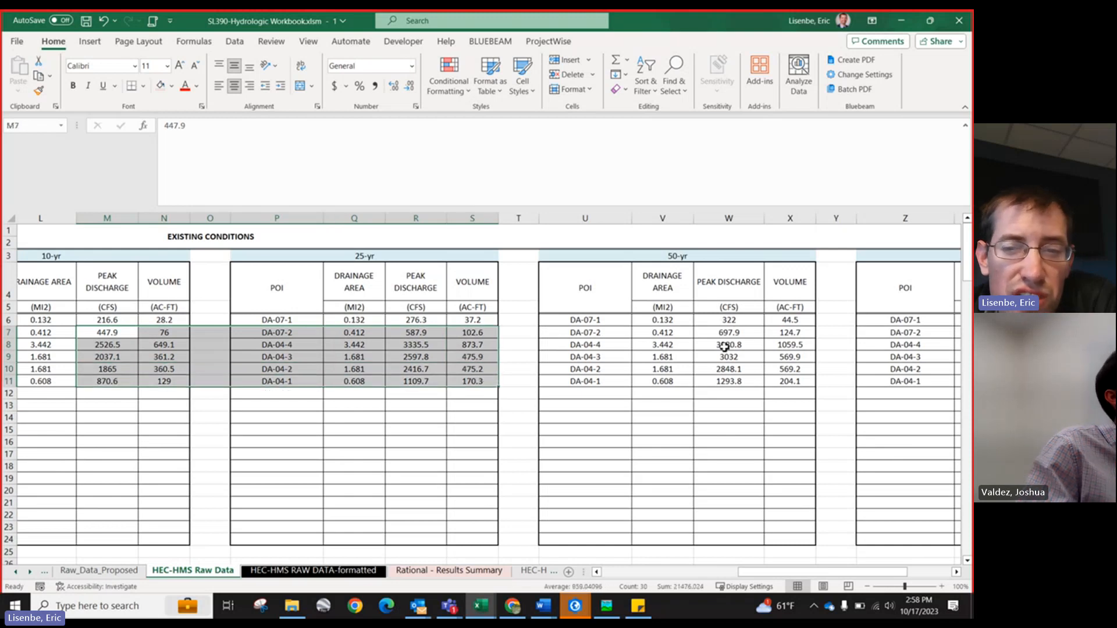
Step: Inspect the drainage area and peak discharge formulas on the HEC-HMS RAW DATA-formatted sheet
click(305, 572)
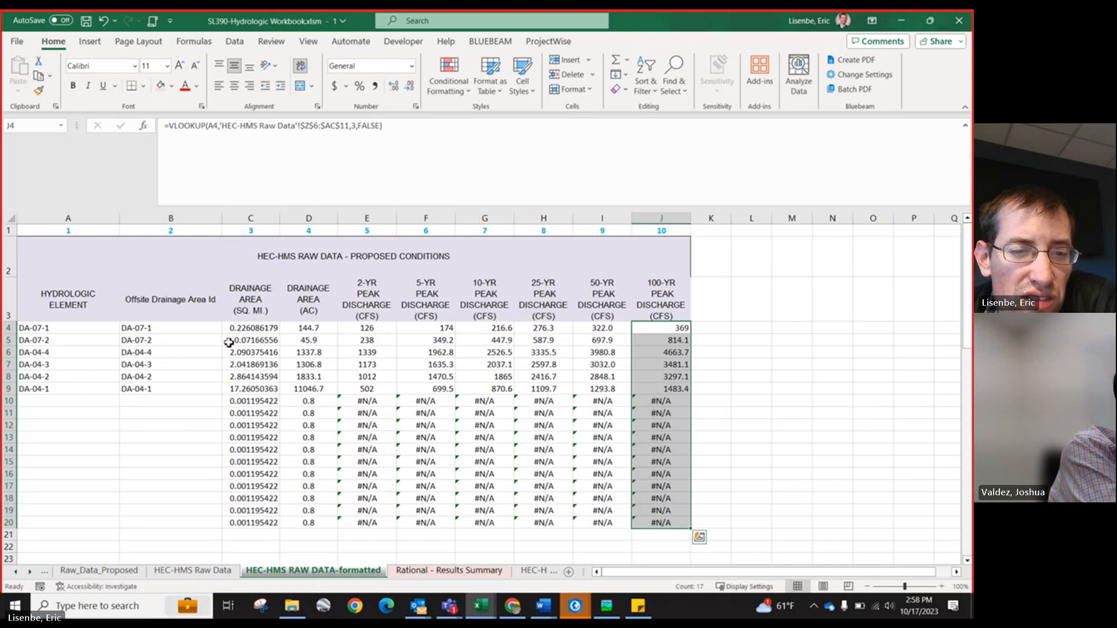
click(300, 329)
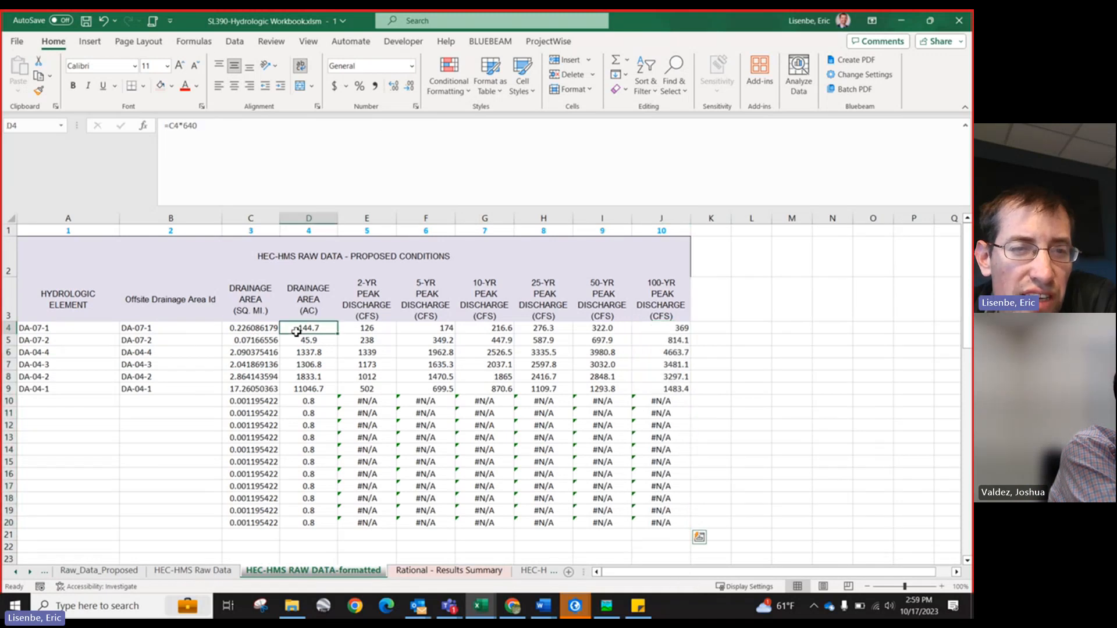
click(262, 343)
click(364, 344)
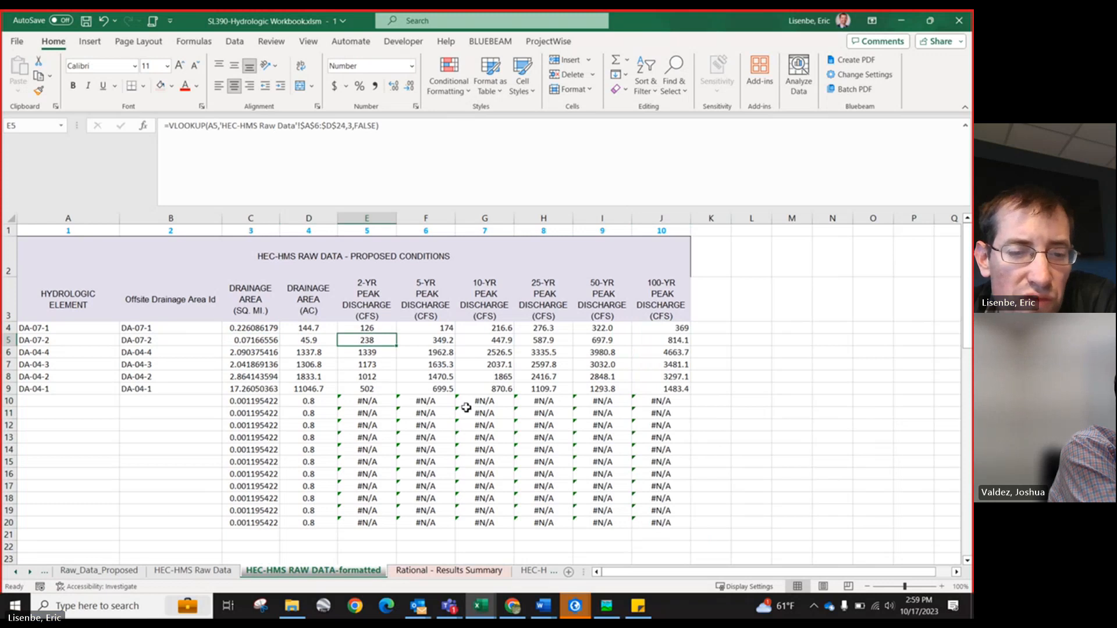
Step: Review the HEC-HMS - ULT Results Summary sheet, including the proposed-conditions table for Axiom output
click(30, 573)
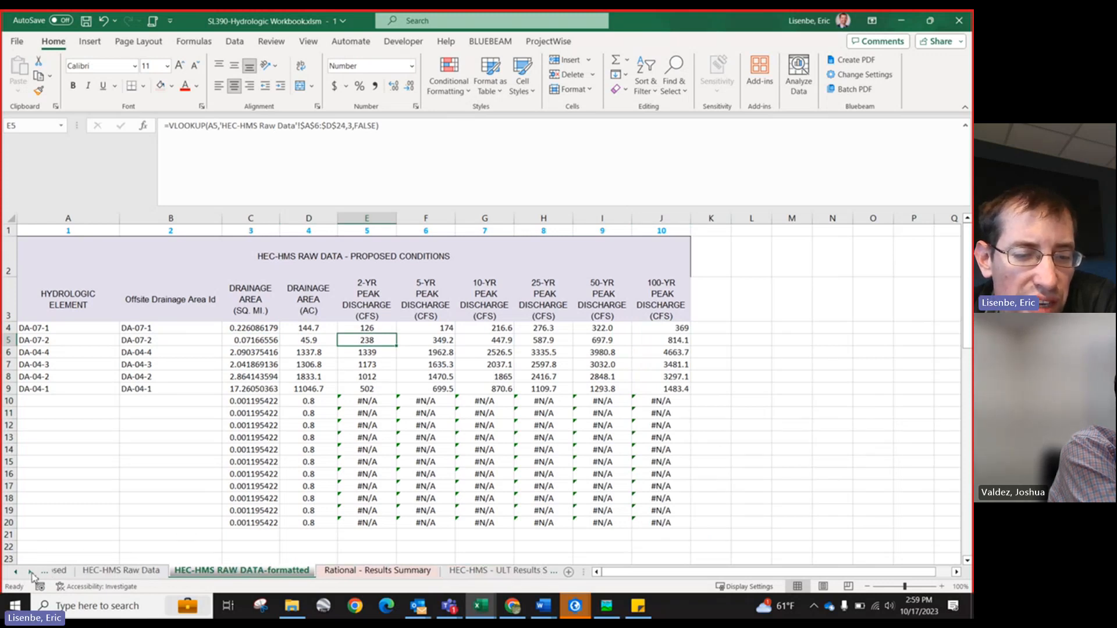
click(30, 573)
click(403, 571)
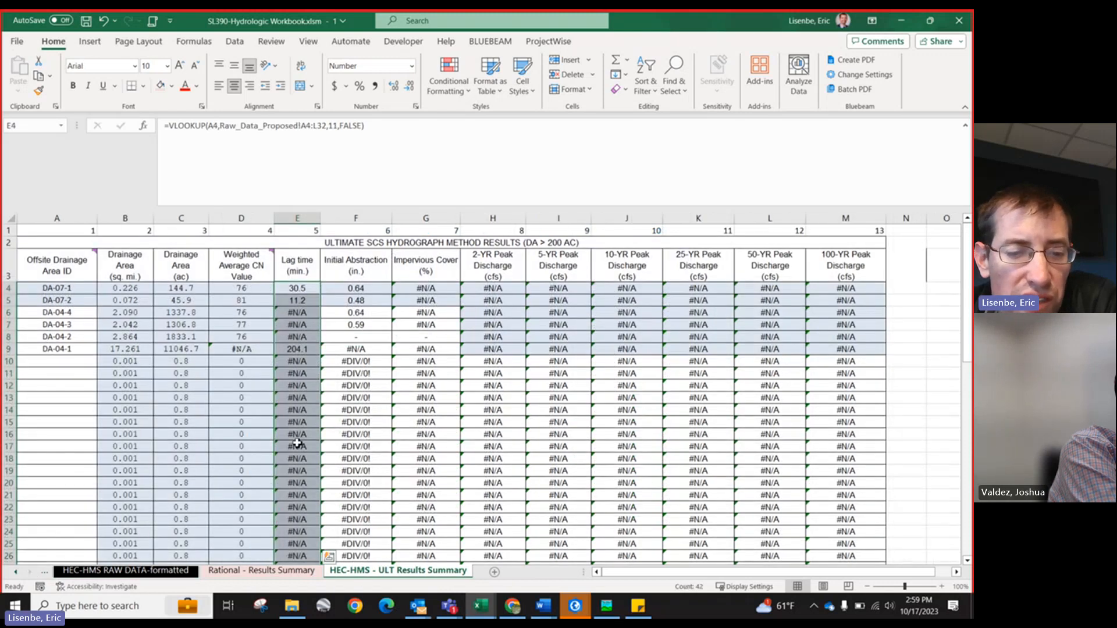
scroll(298, 444, down, 16)
scroll(285, 430, up, 2)
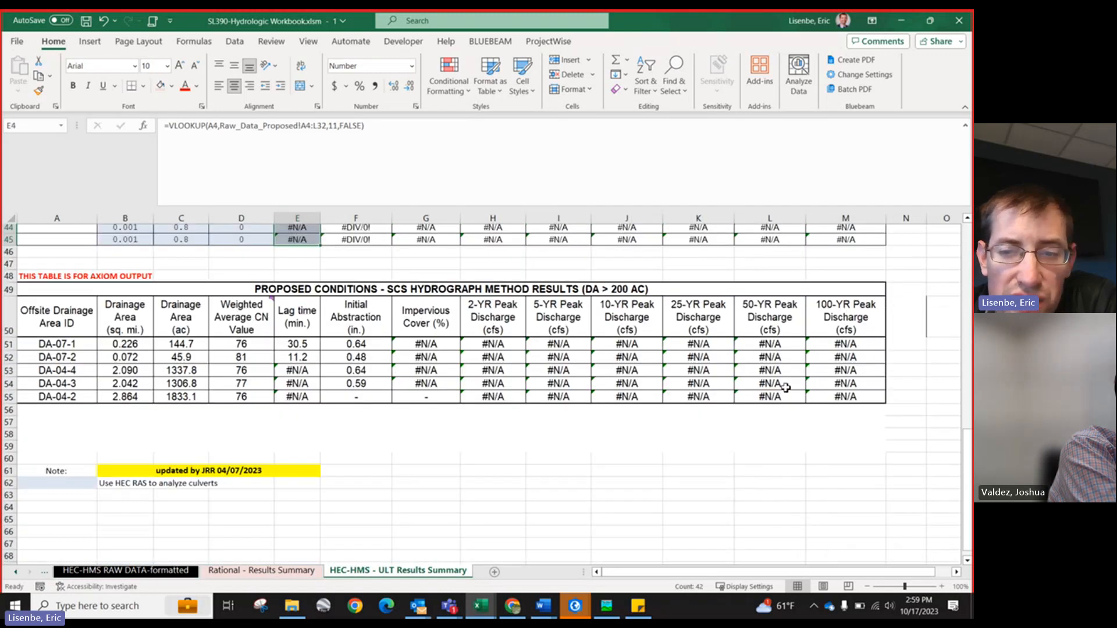
drag(827, 396, 35, 319)
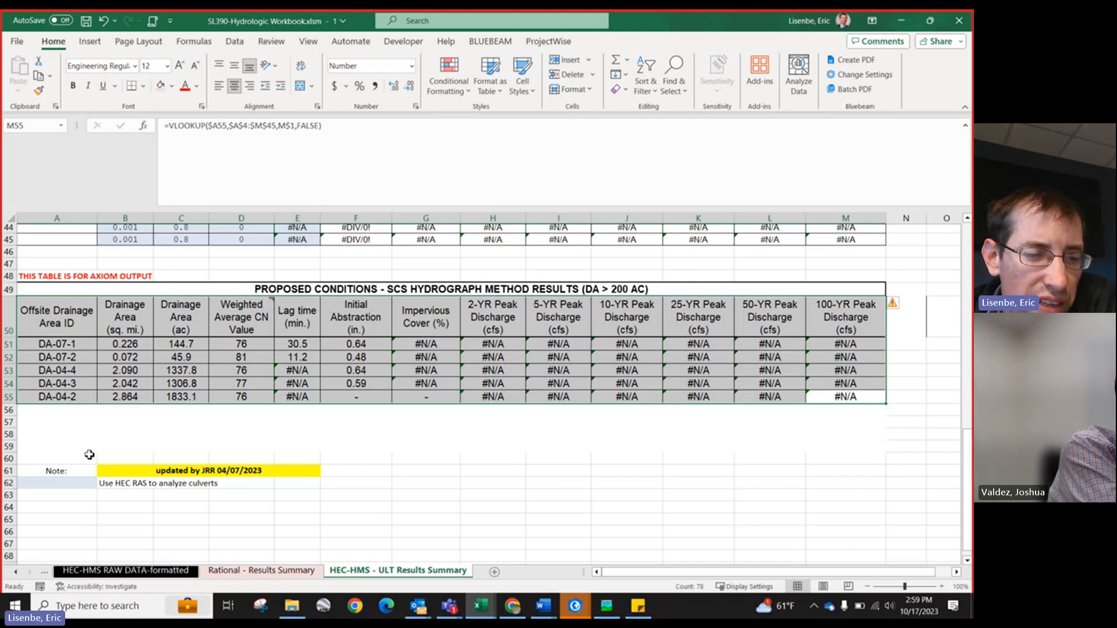
click(11, 574)
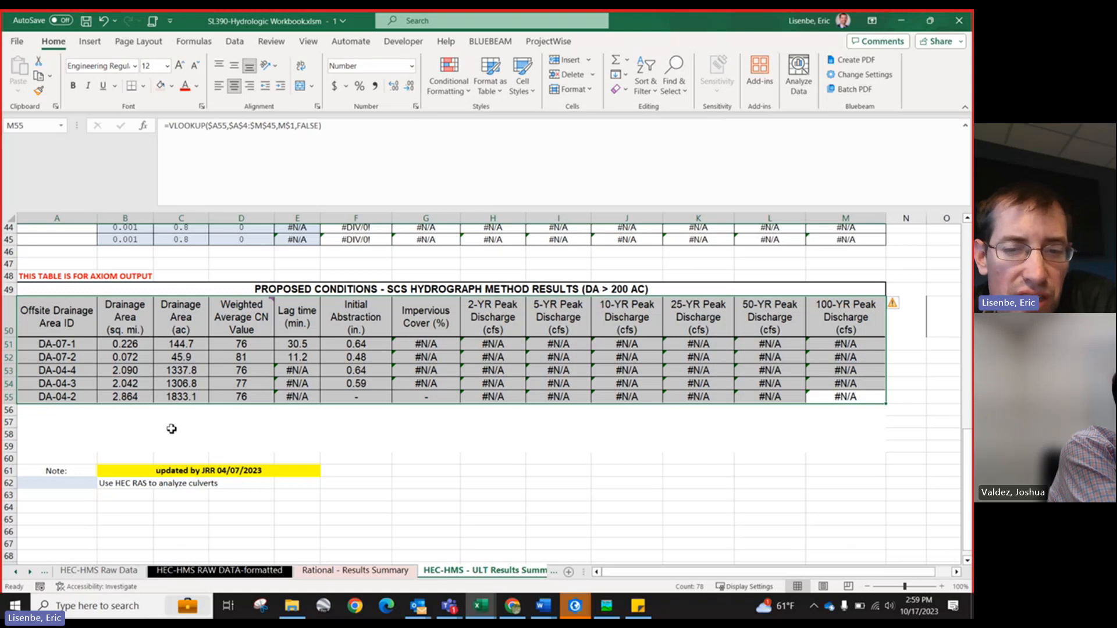
scroll(192, 414, up, 2)
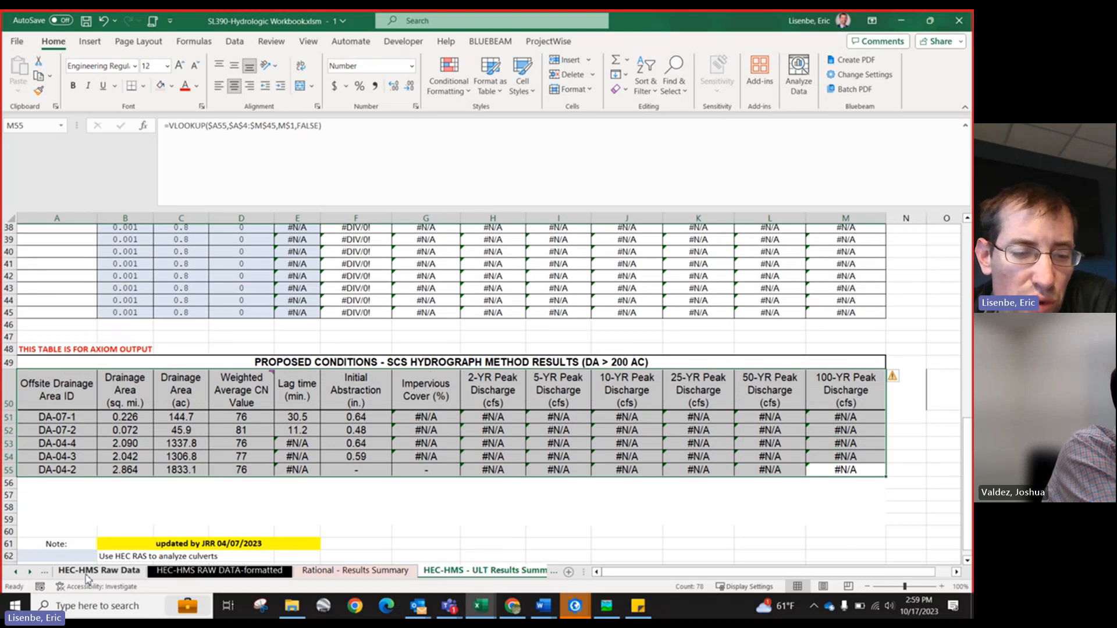
Step: Open the Curve_Number_tool_raw sheet and inspect the w_CN weighted curve number column
click(225, 575)
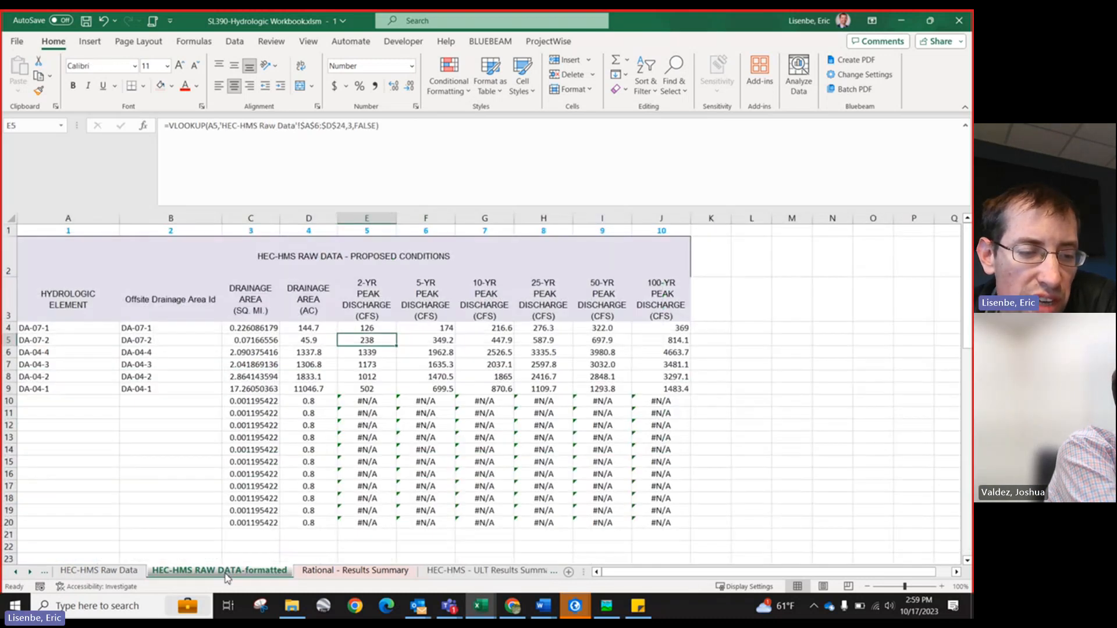
click(18, 573)
click(18, 572)
click(18, 573)
click(18, 573)
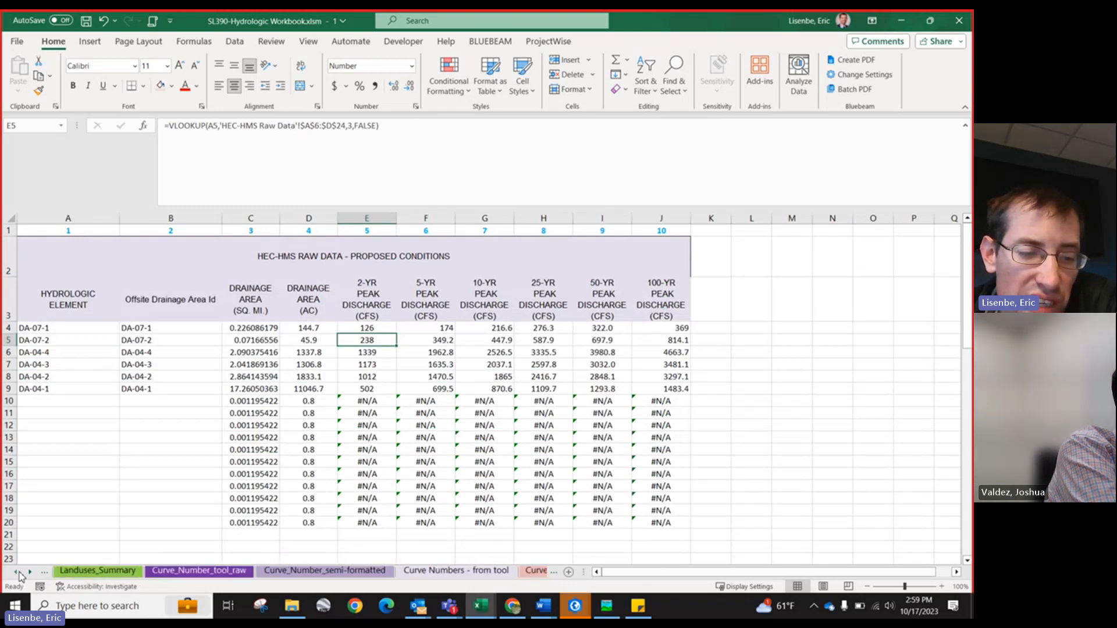
click(18, 572)
click(18, 573)
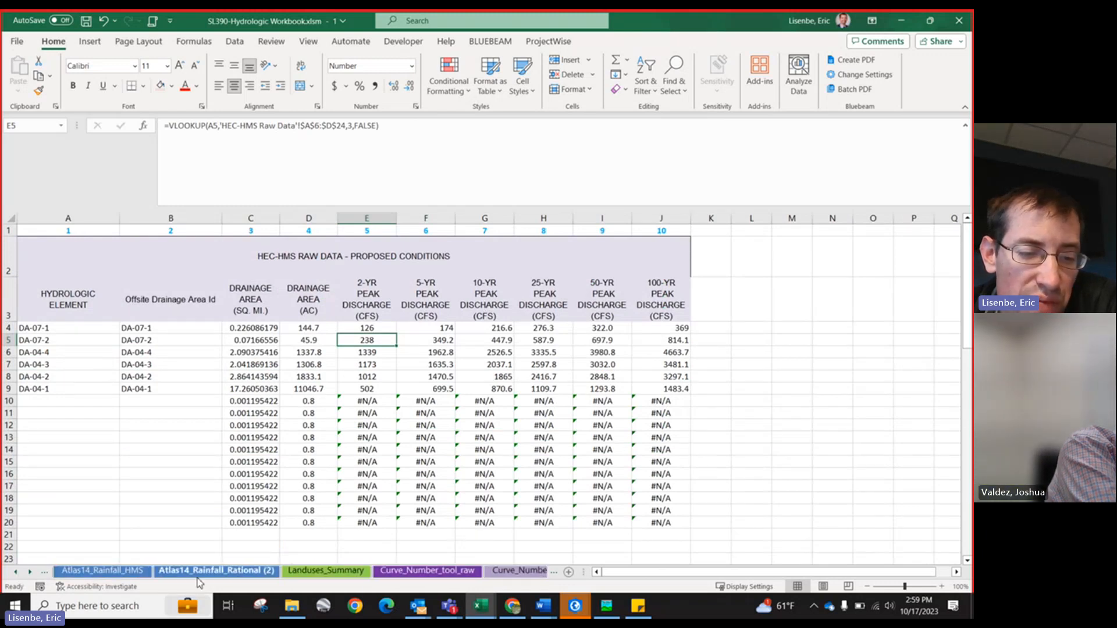
click(439, 572)
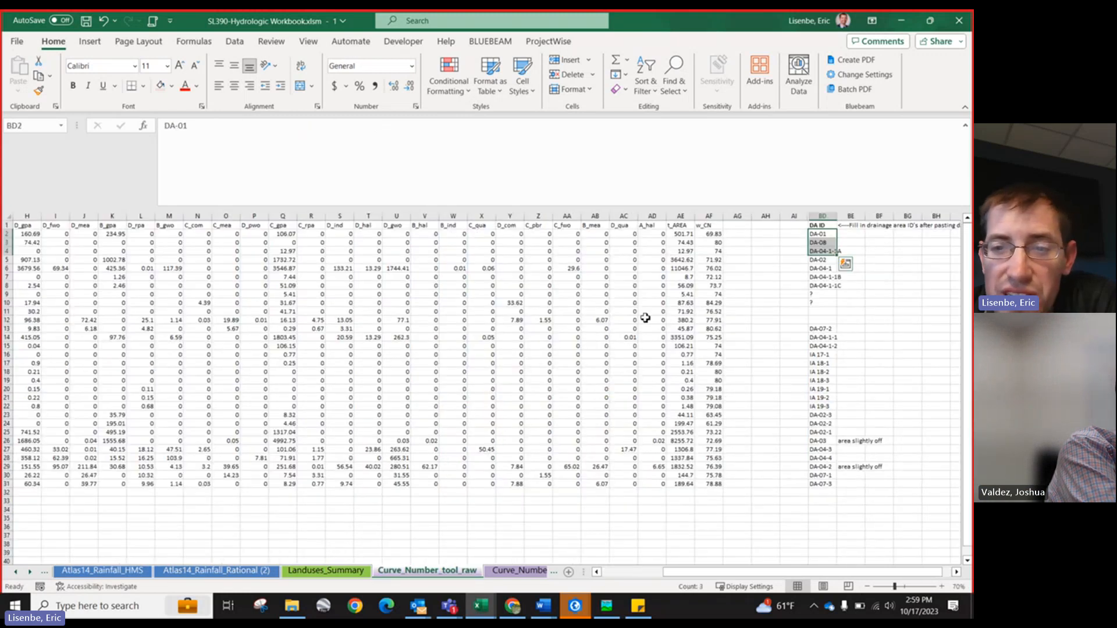
click(708, 218)
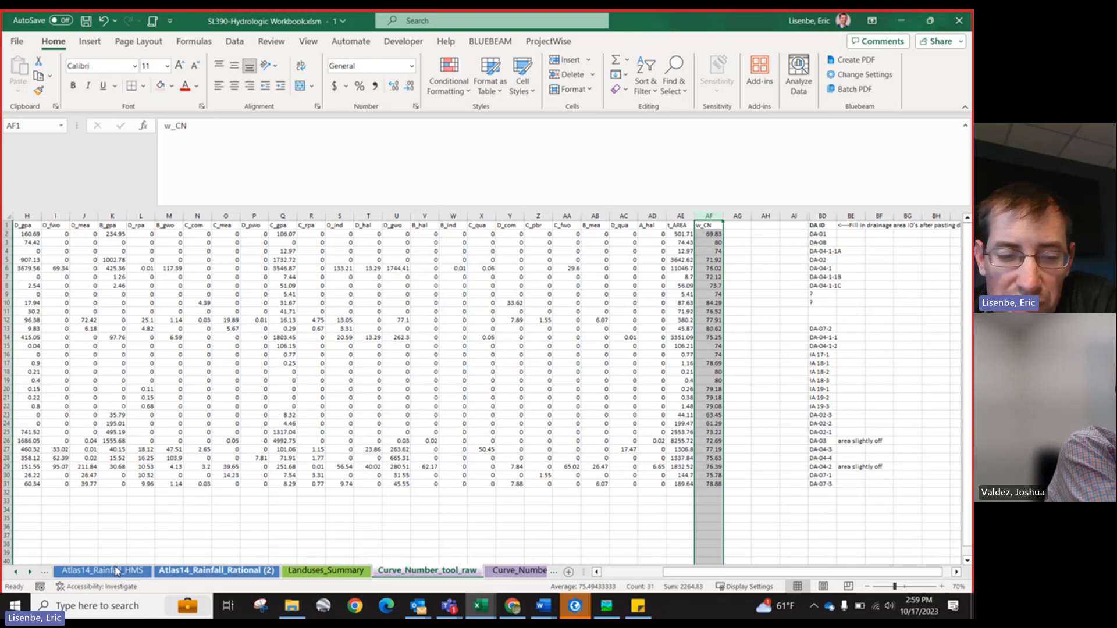
Step: Navigate to the Landuses_Summary sheet and review its Texas landuse categories table
click(30, 573)
click(30, 572)
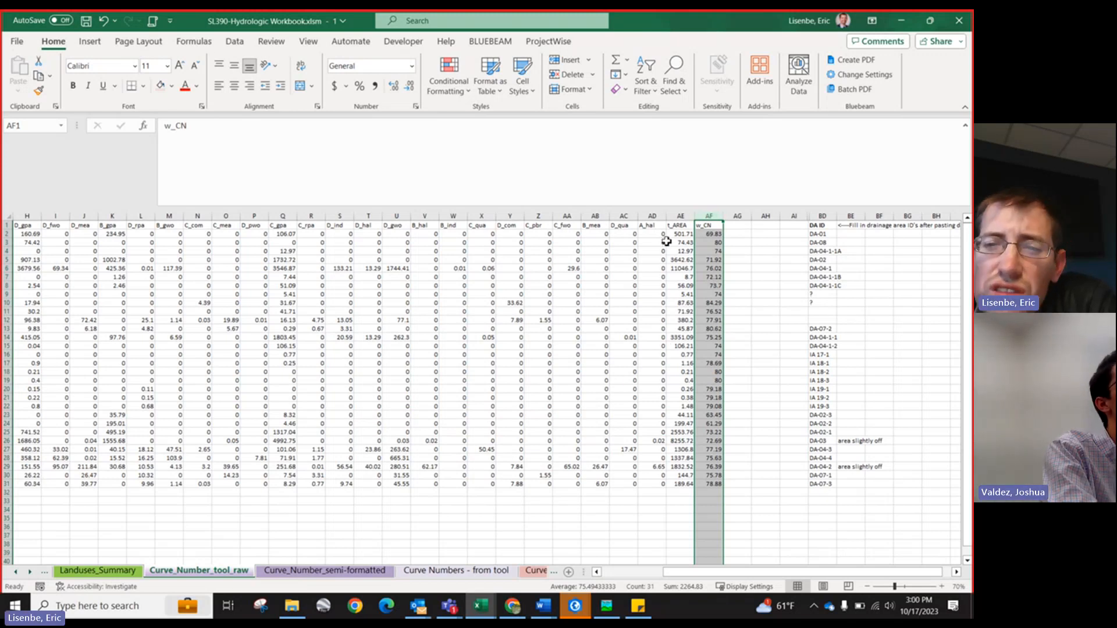
click(32, 573)
click(32, 573)
click(32, 573)
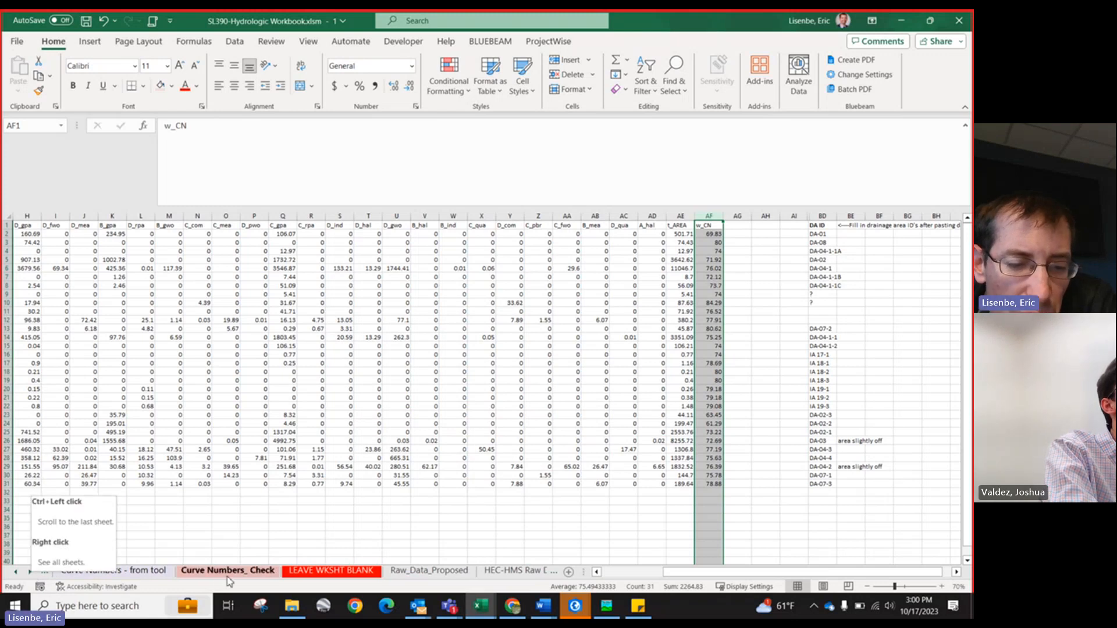
click(16, 572)
click(15, 572)
click(16, 572)
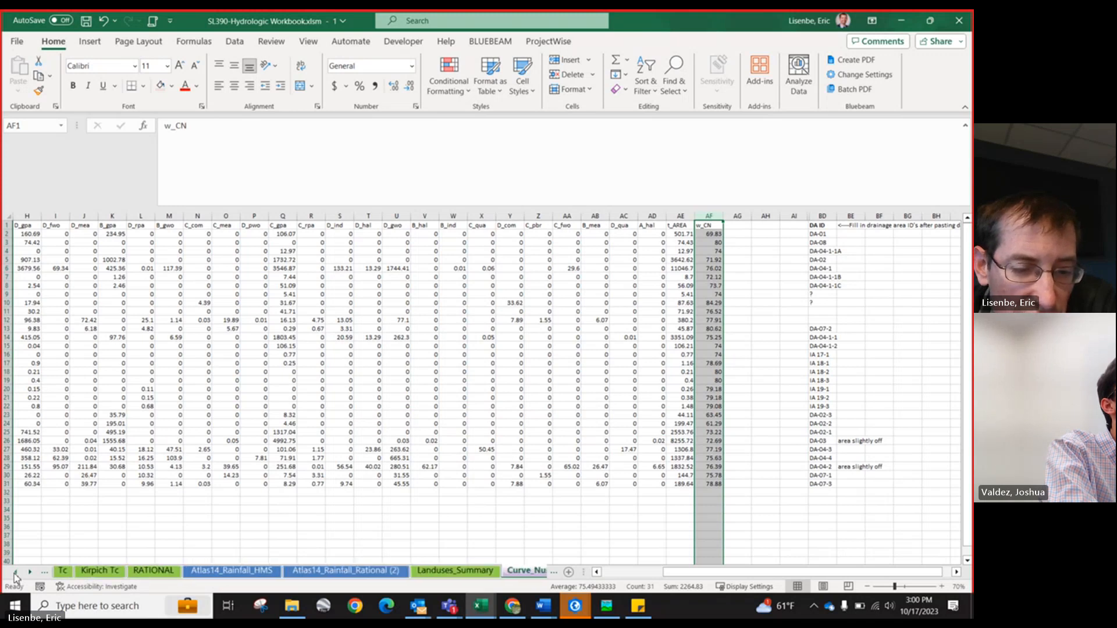
click(464, 570)
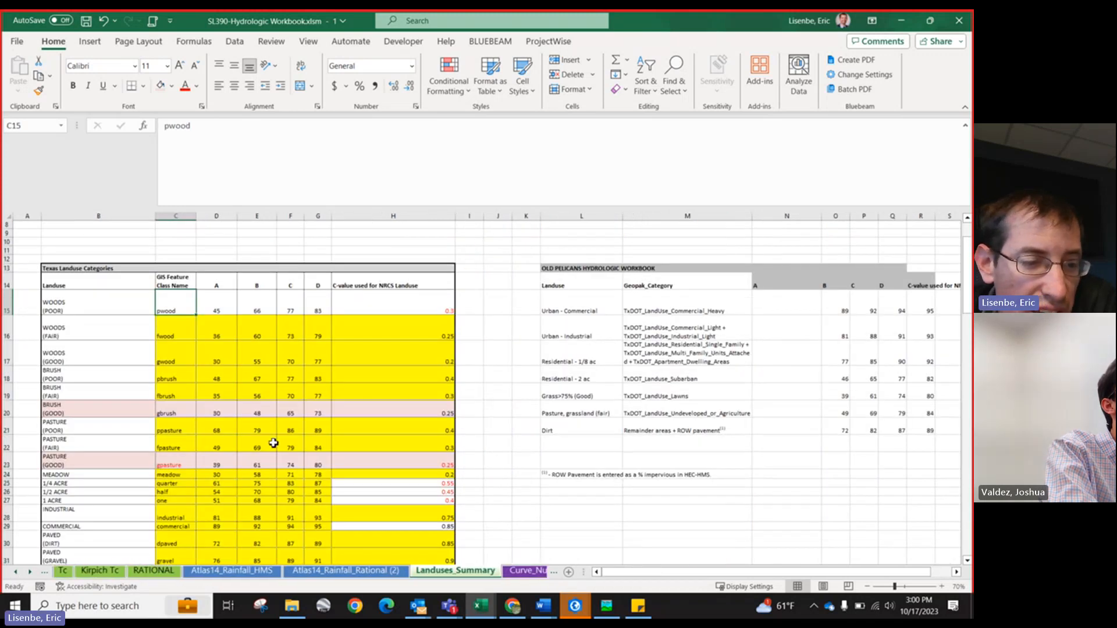
scroll(245, 434, down, 3)
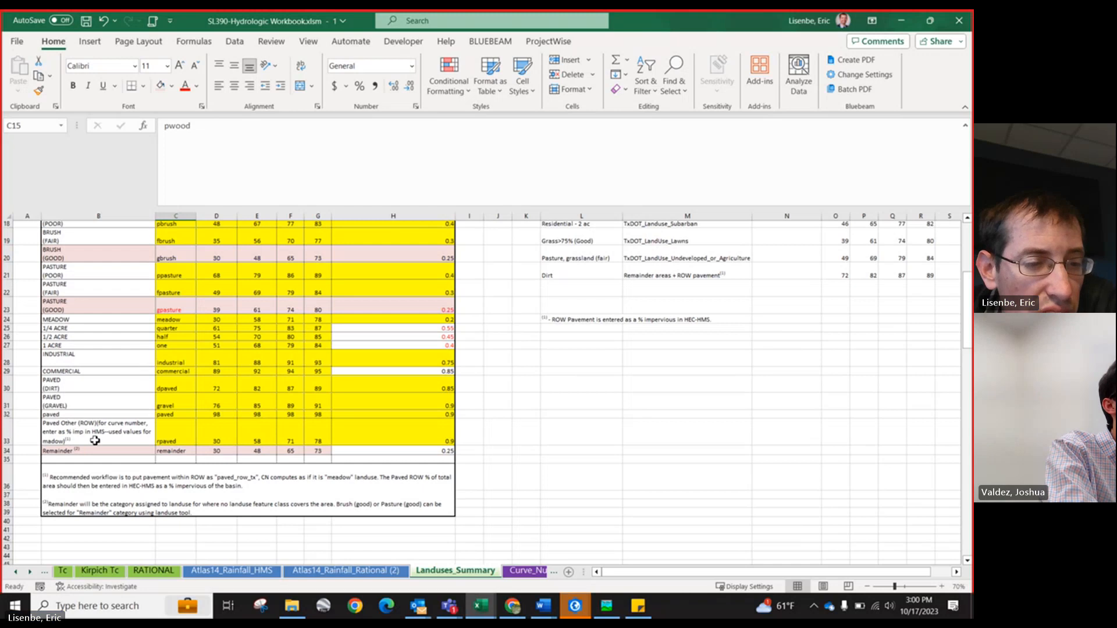
click(13, 428)
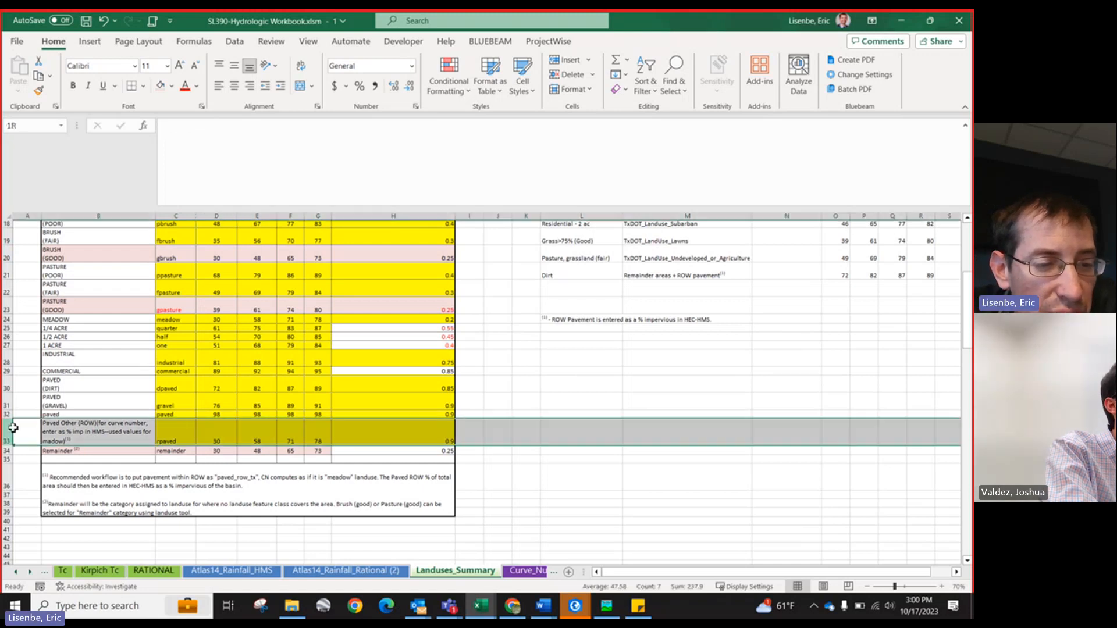
Step: Examine the paved and Paved Other (ROW) rows with their curve number and C values in the landuse table
drag(108, 426, 69, 426)
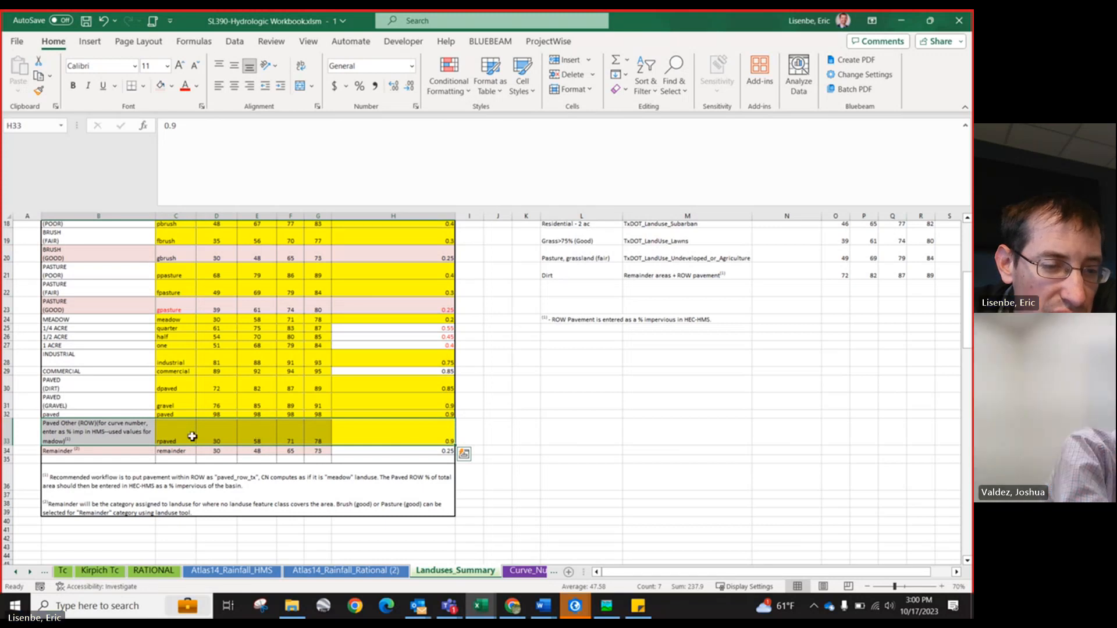
click(111, 435)
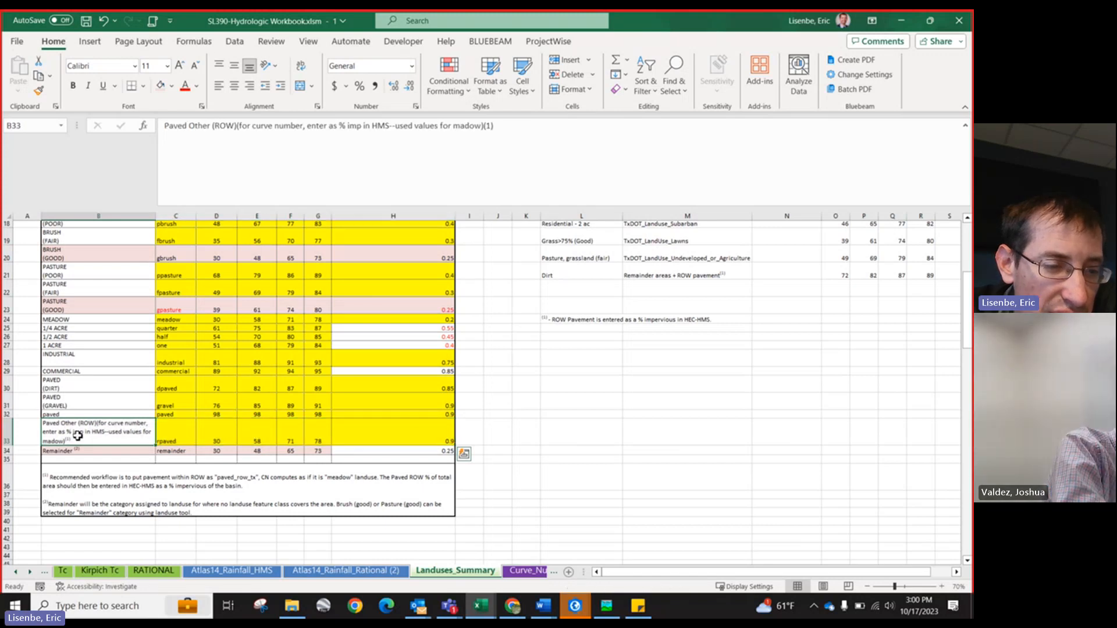
click(183, 433)
drag(212, 437, 311, 435)
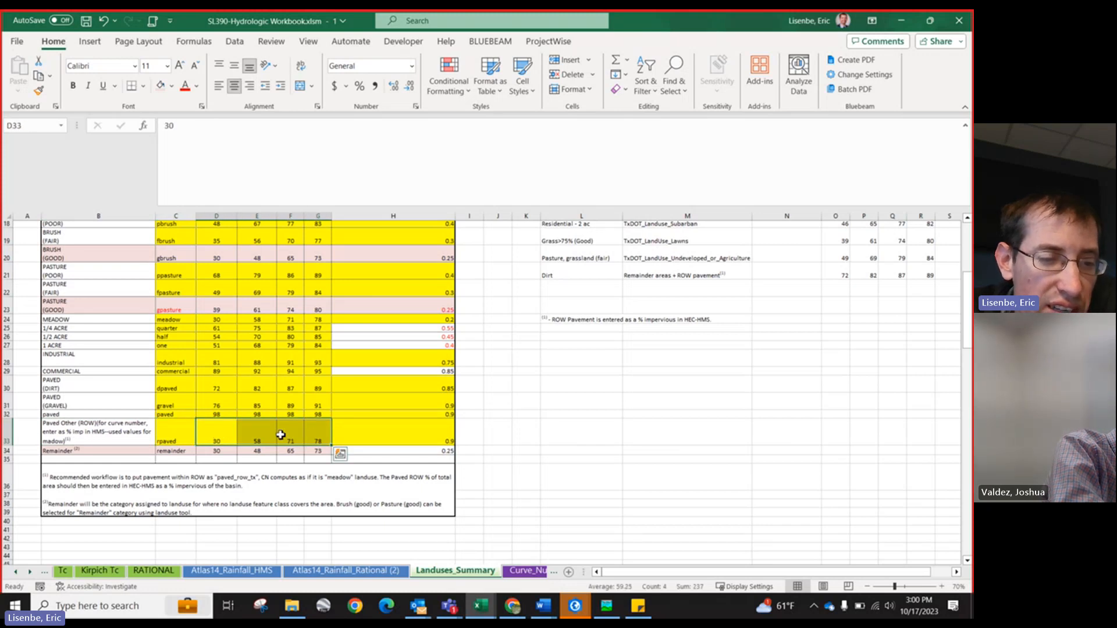
click(114, 432)
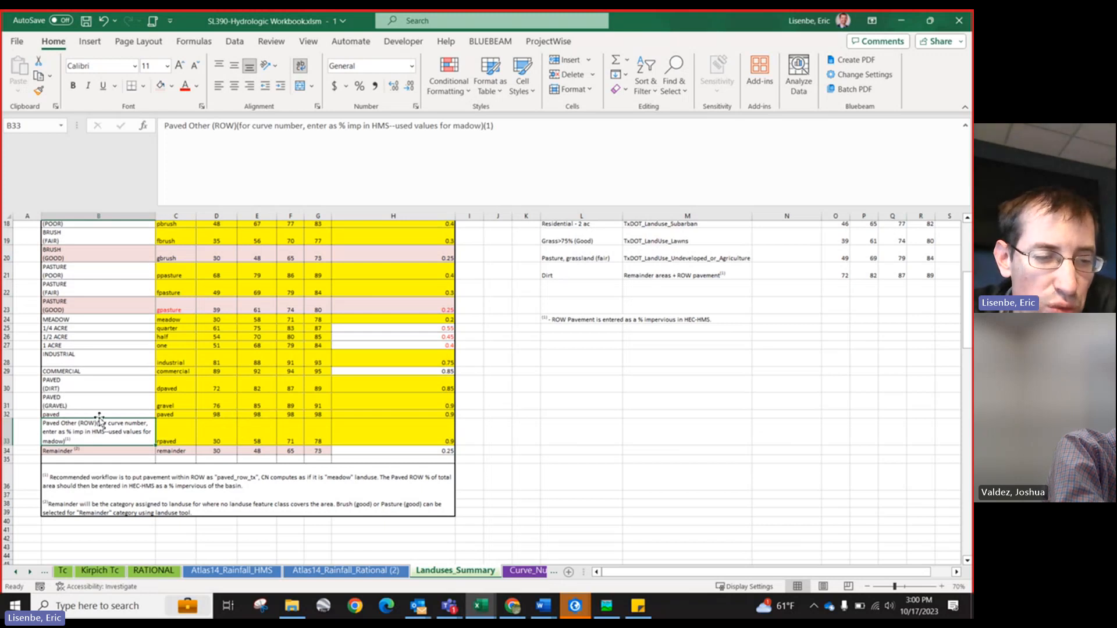
drag(99, 414, 238, 411)
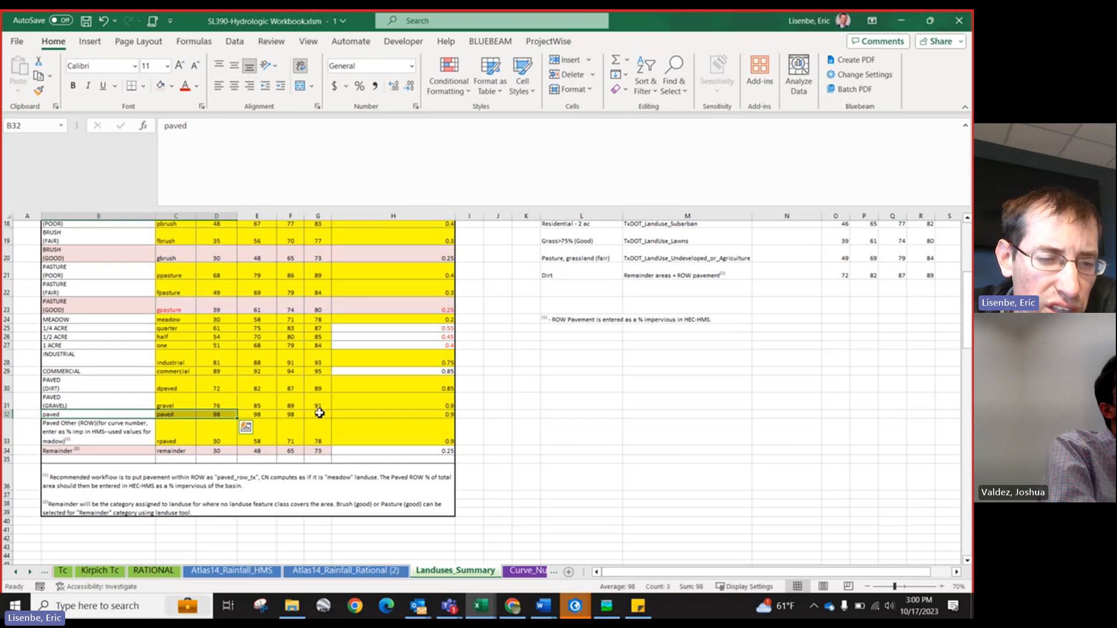
drag(319, 413, 83, 415)
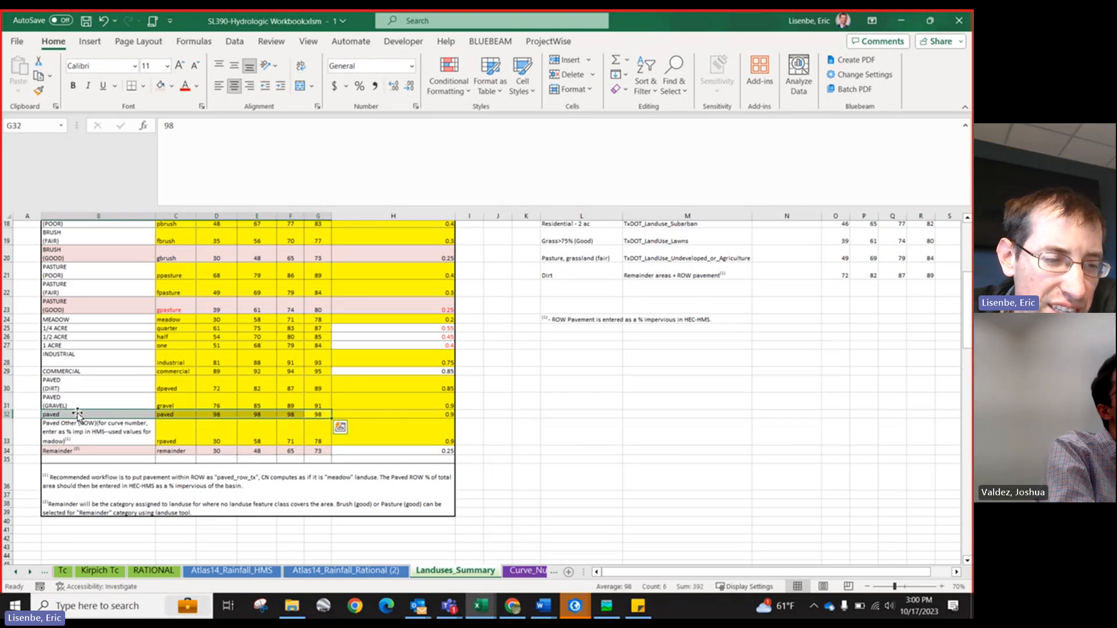
click(83, 416)
click(168, 438)
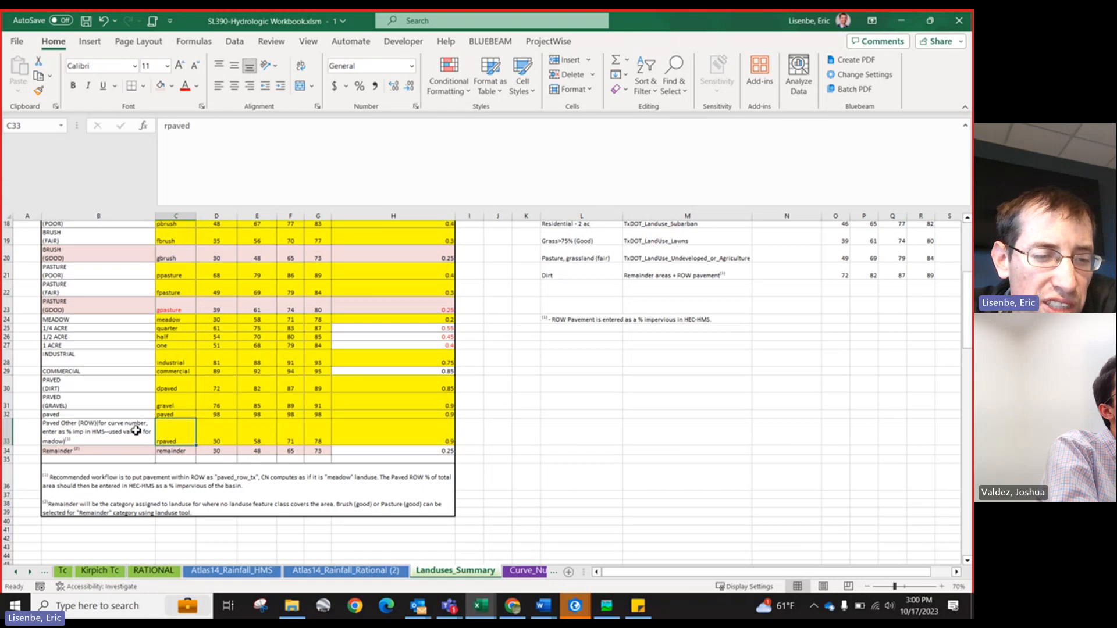
Step: Examine the paved row's curve numbers across hydrologic soil groups A to D in the landuse table
click(179, 414)
drag(133, 414, 226, 415)
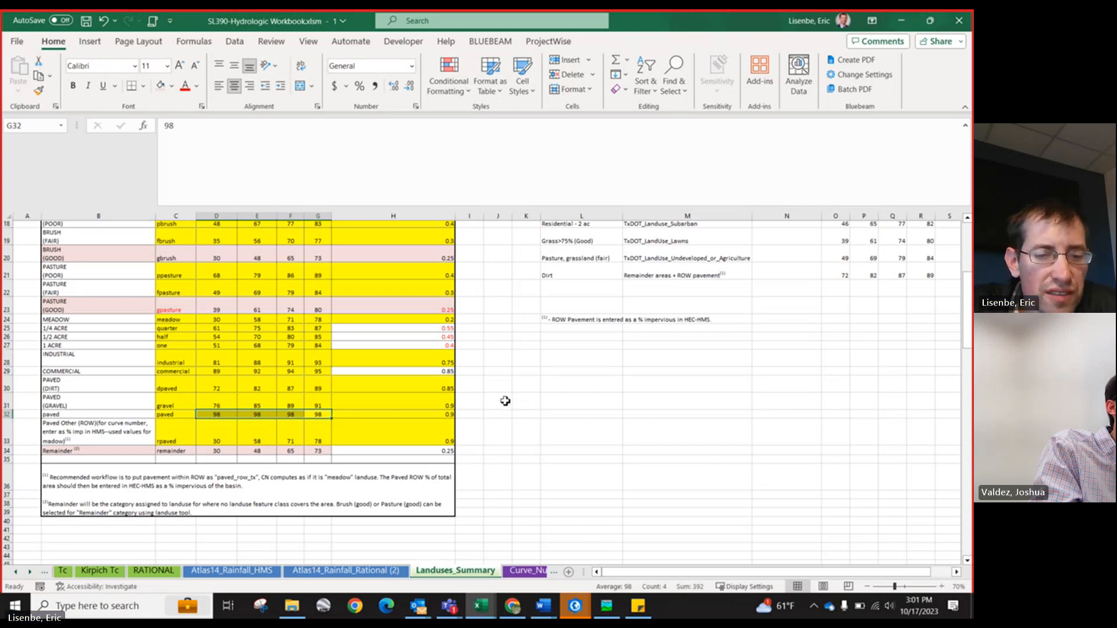
scroll(277, 274, up, 3)
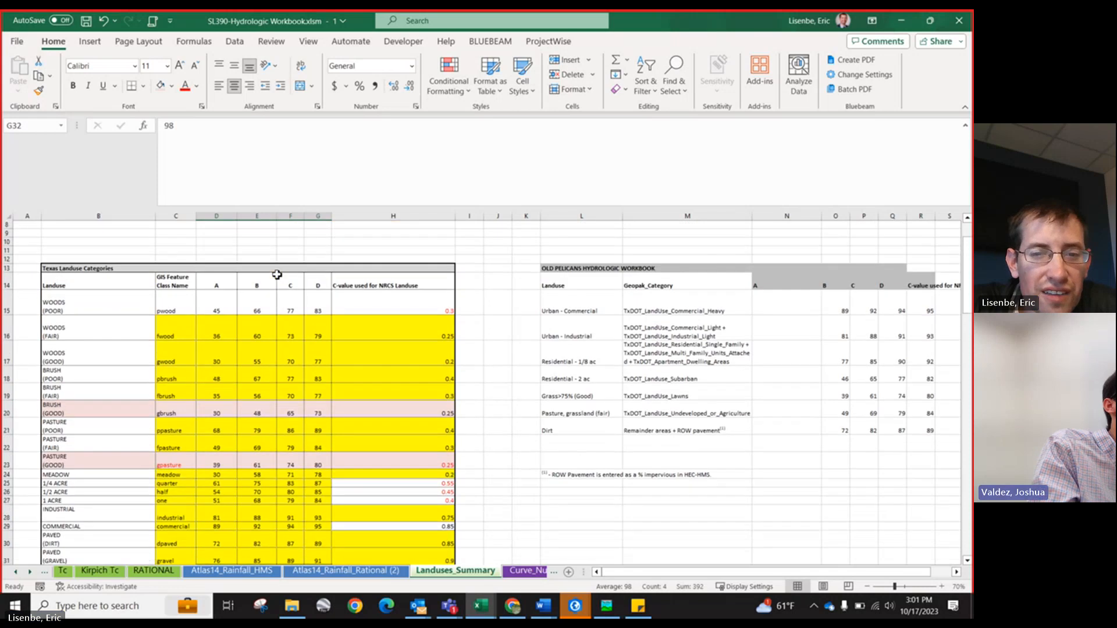
scroll(277, 274, down, 3)
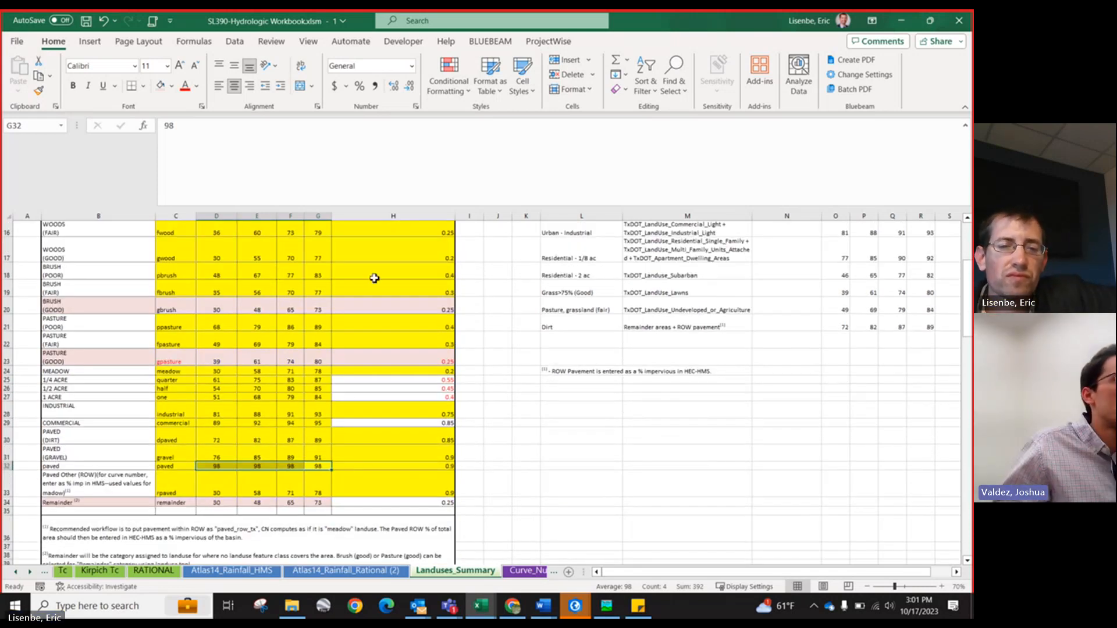
click(313, 467)
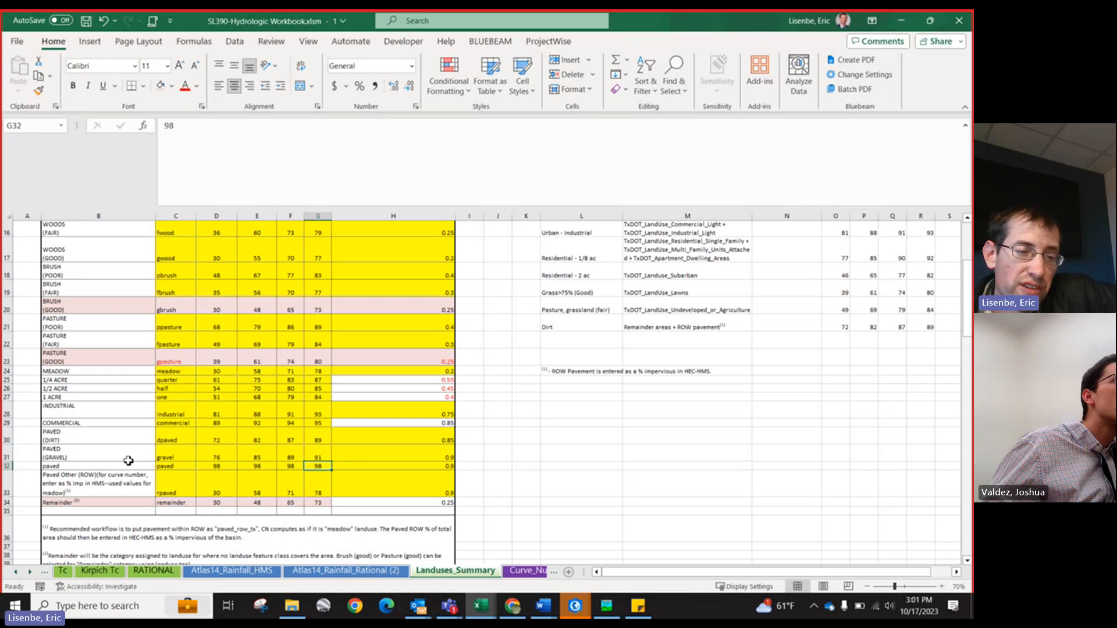
Step: Switch to HEC-HMS and inspect the DA-03 subbasin's SCS Curve Number loss parameters
click(606, 605)
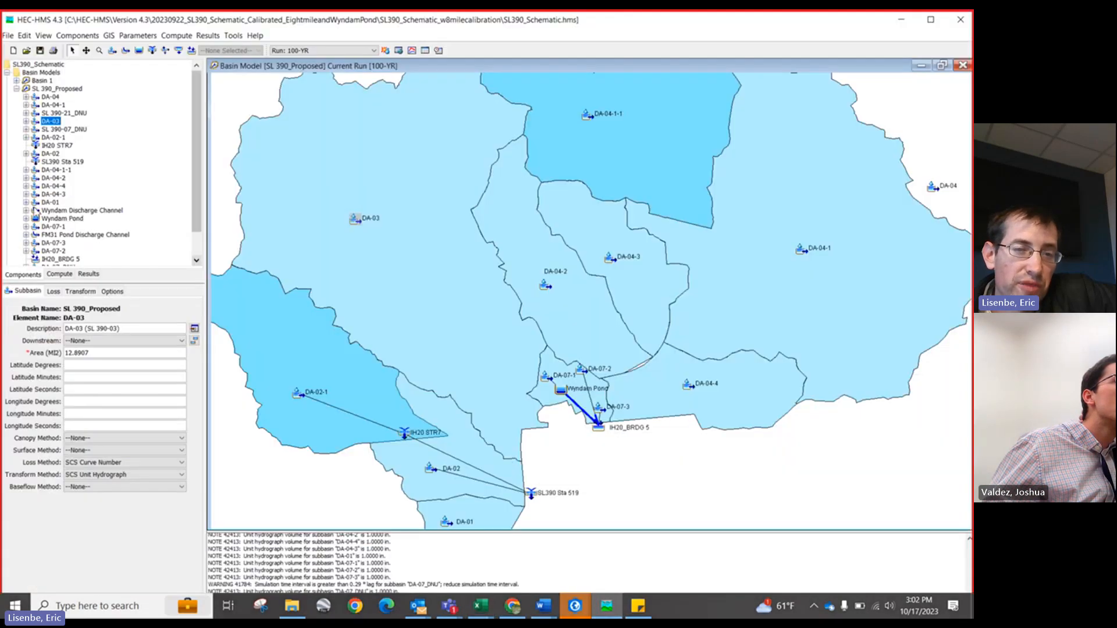
double_click(352, 220)
click(415, 252)
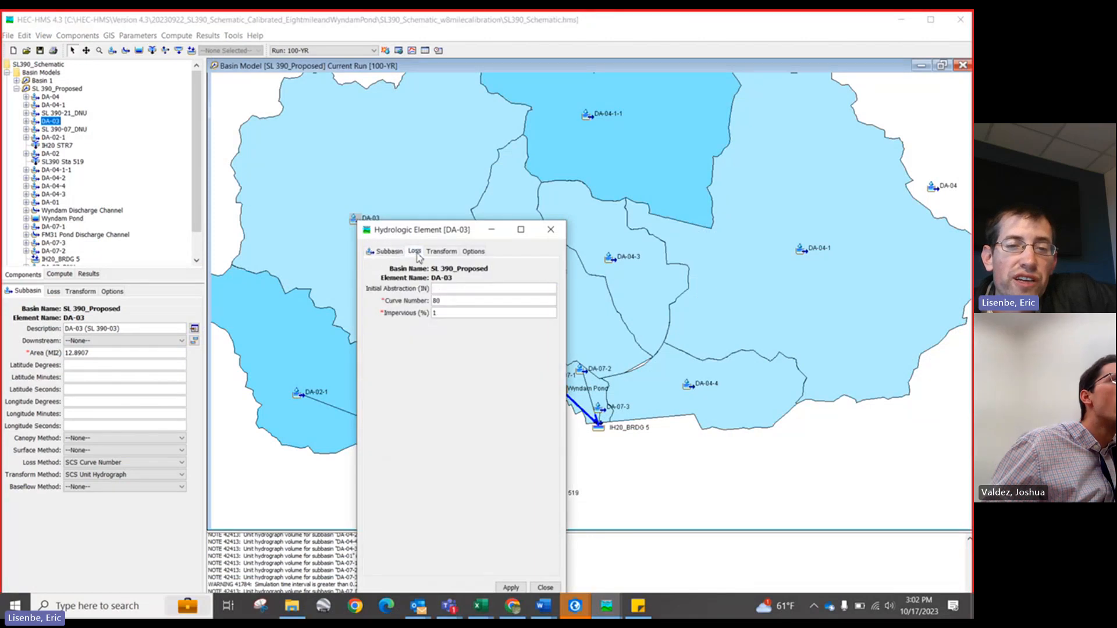
drag(444, 300, 425, 299)
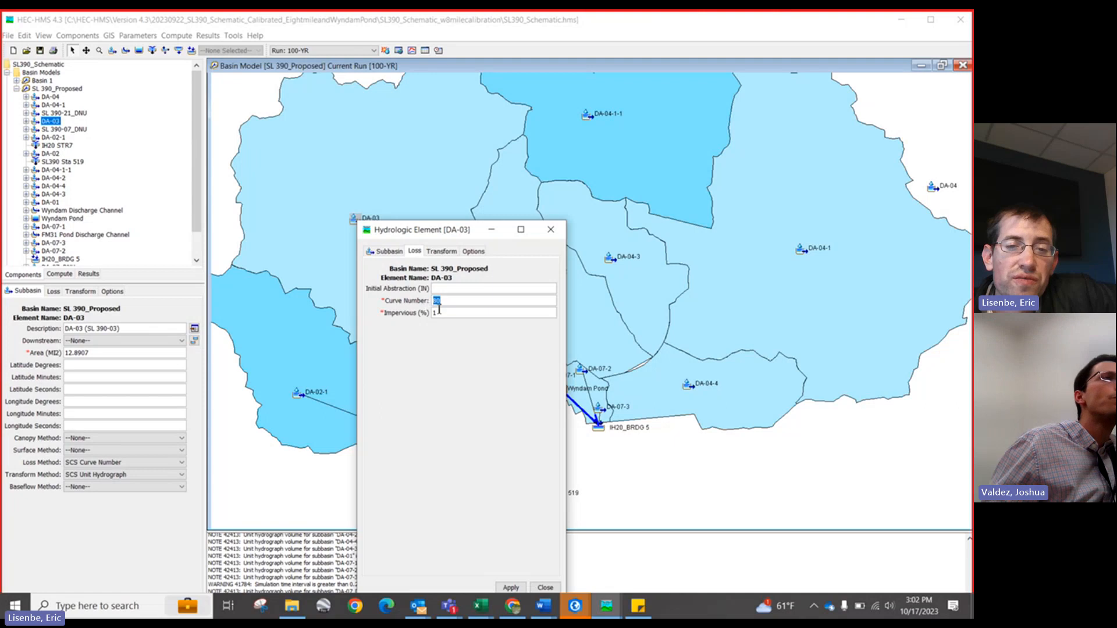
click(440, 313)
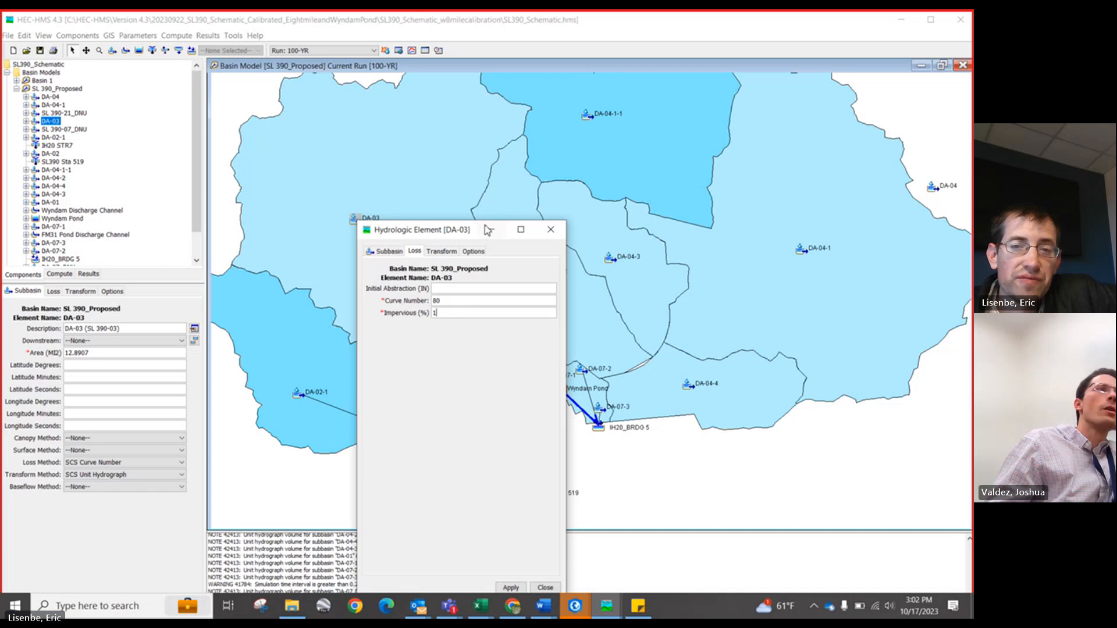
click(546, 234)
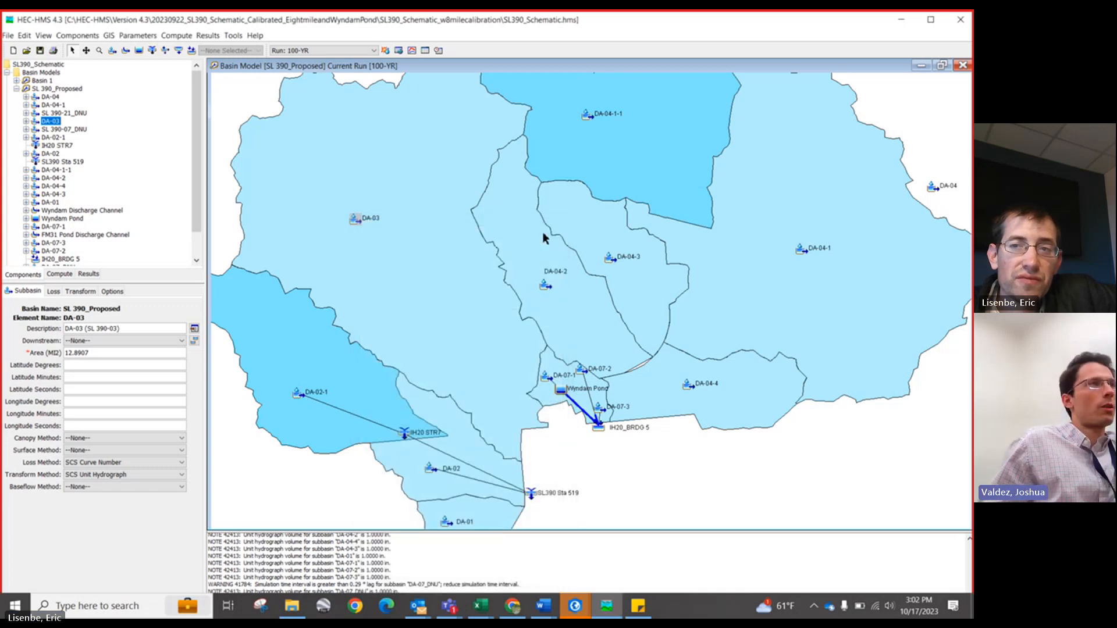
Step: Compute the 100-YR current run and review the DA-03 global summary results
click(900, 23)
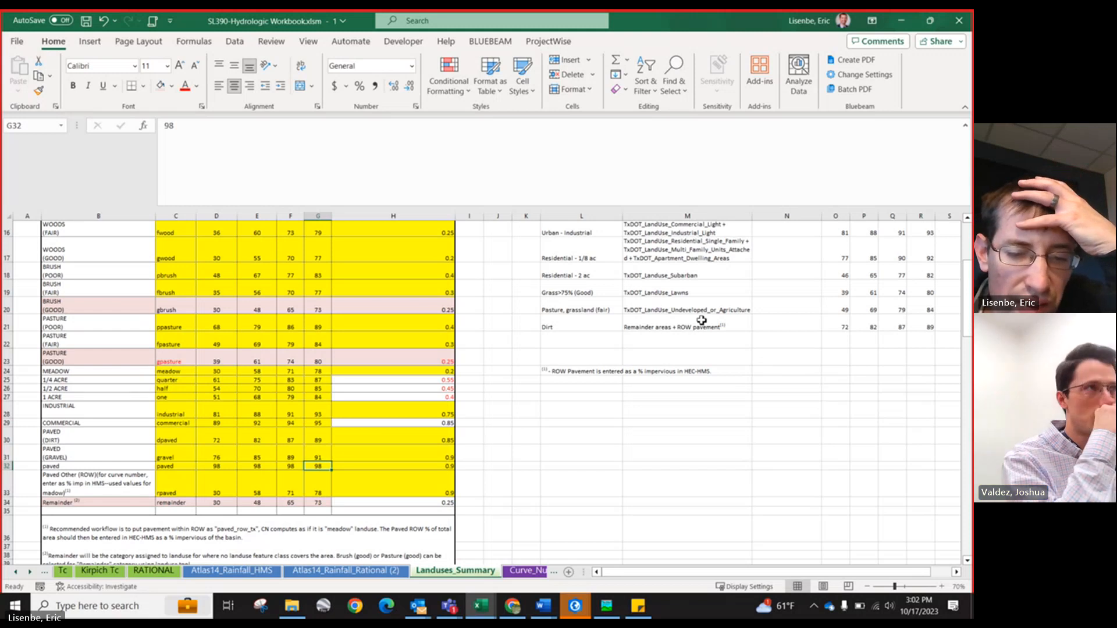
click(609, 613)
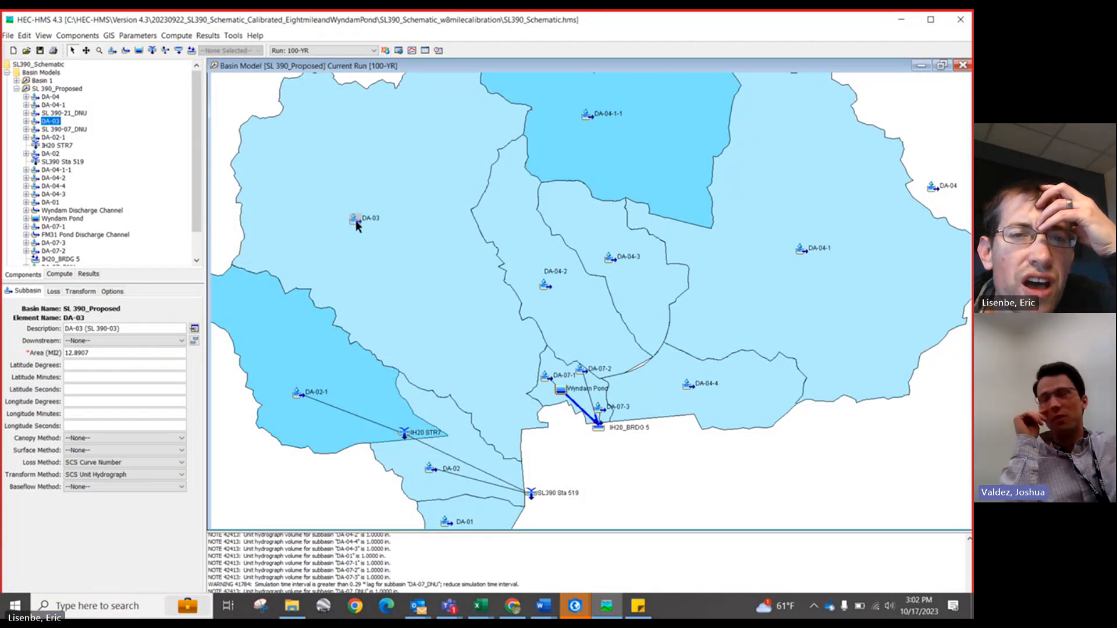
click(398, 51)
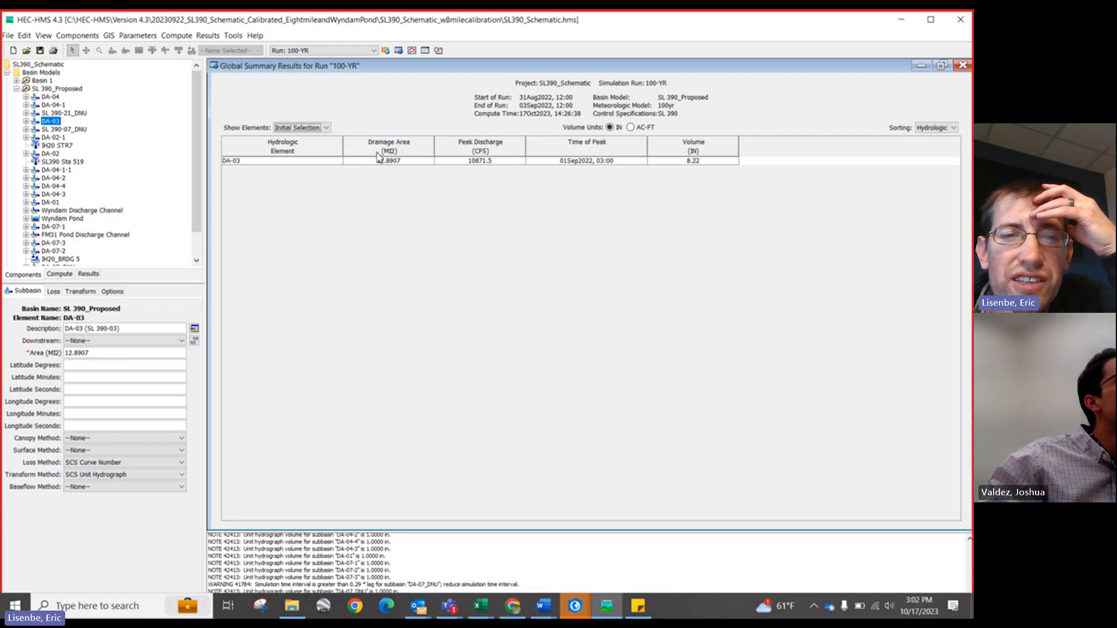
click(478, 163)
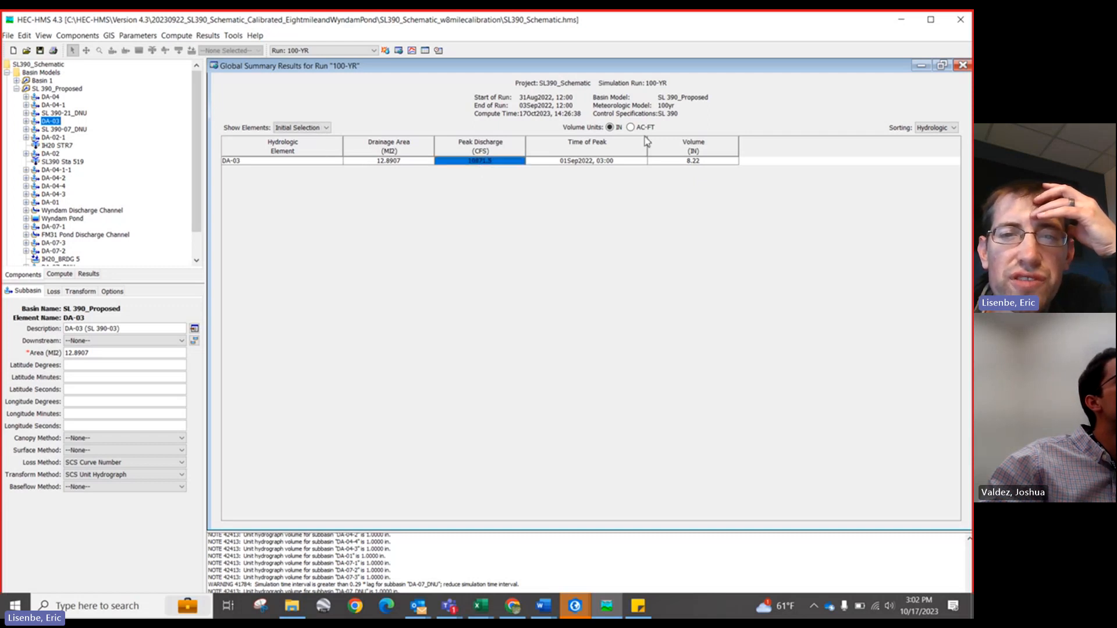
click(964, 65)
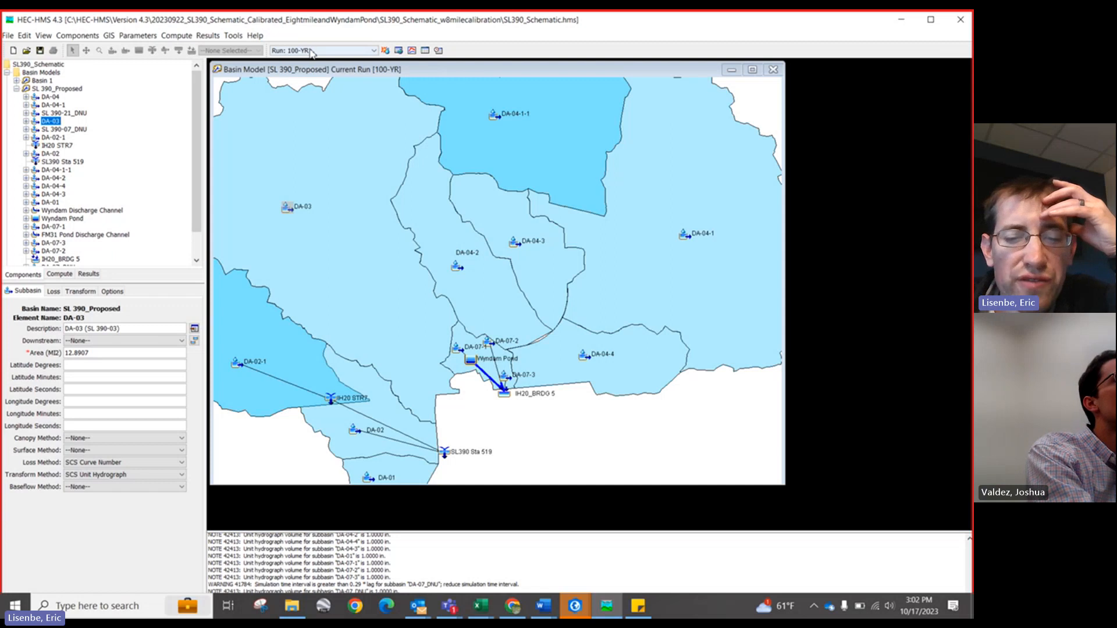
Step: Switch to the second workbook window and review the 100-yr results table on the HEC-HMS Raw Data sheet
click(481, 606)
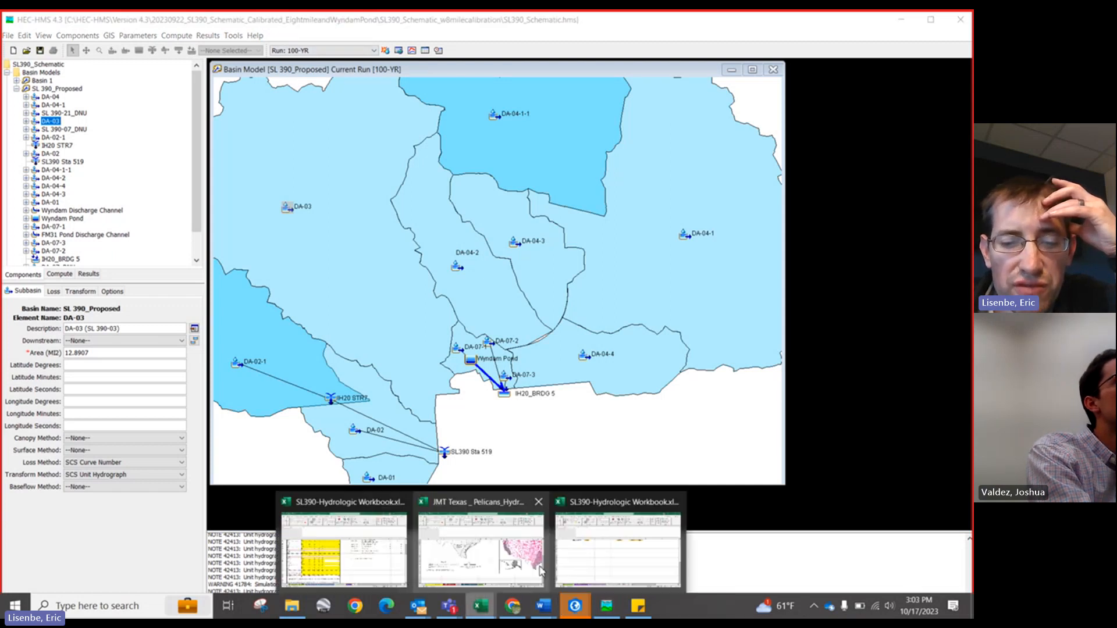
click(582, 559)
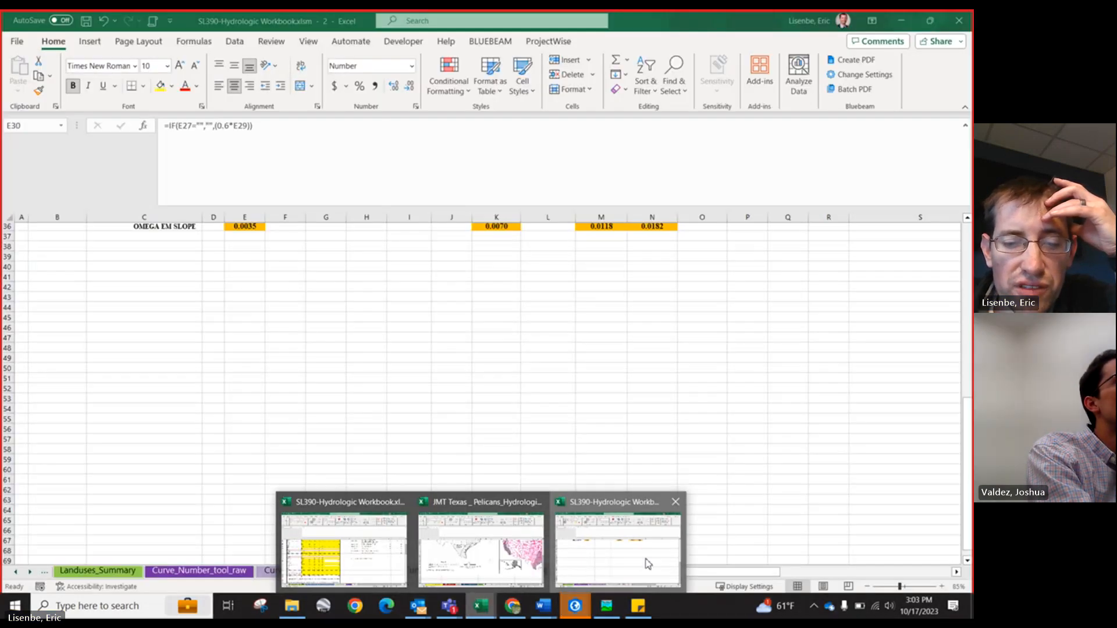
click(30, 572)
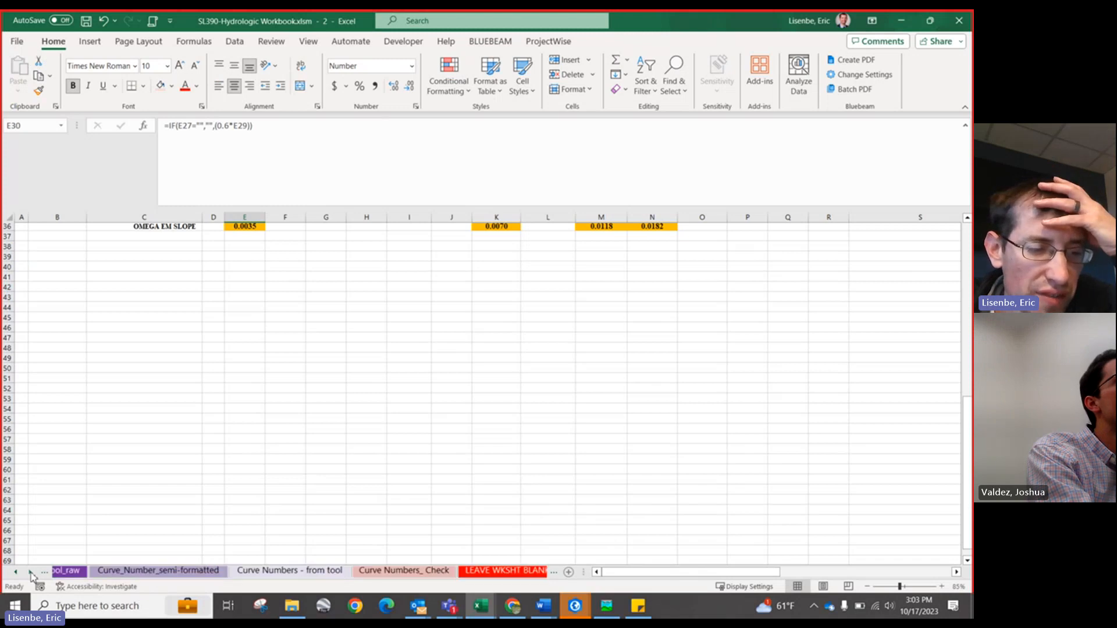
click(30, 572)
click(30, 572)
click(30, 572)
click(30, 572)
click(31, 572)
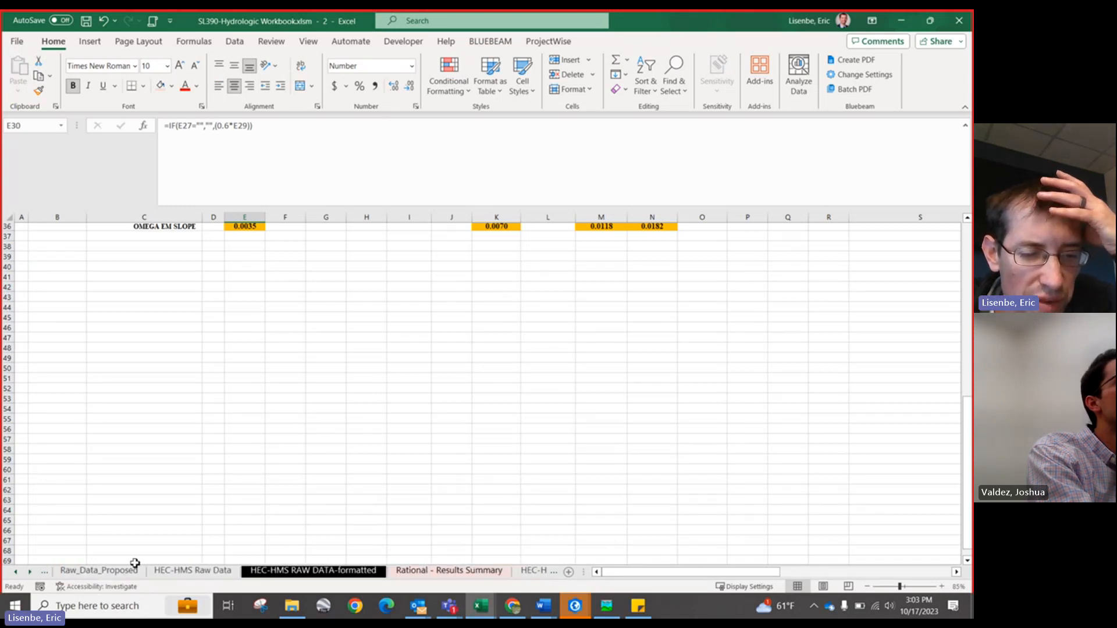
click(178, 576)
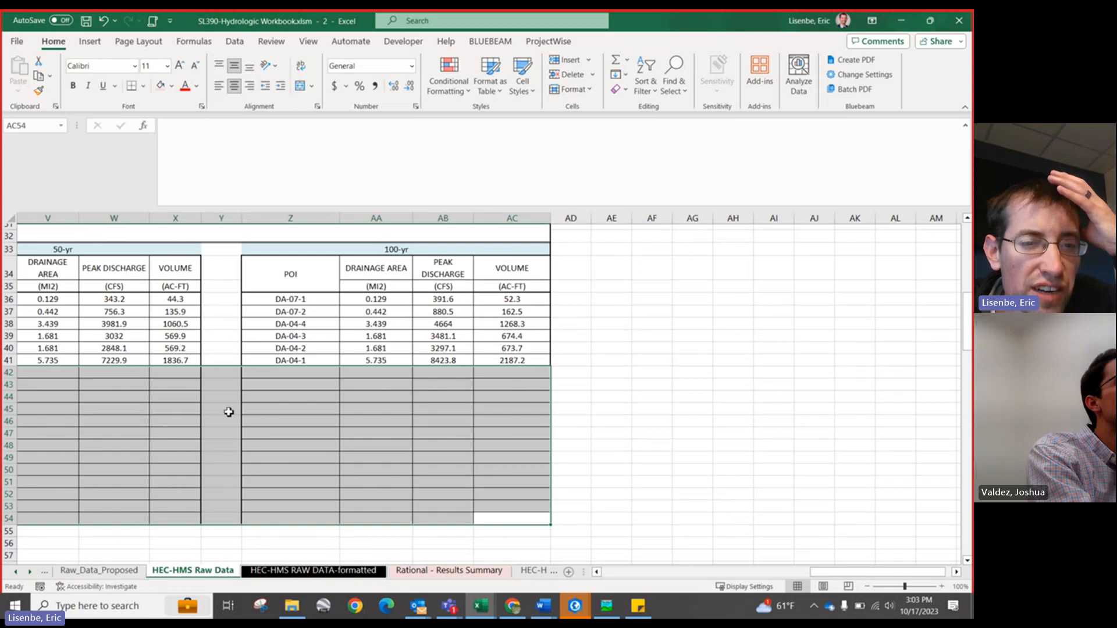
drag(505, 359, 328, 301)
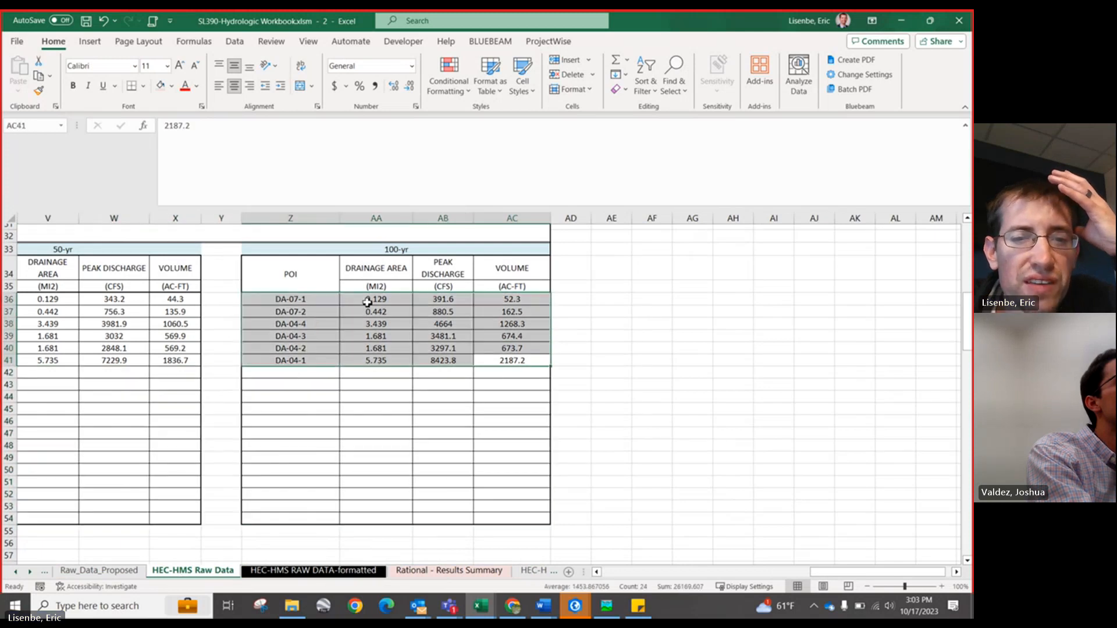
click(461, 304)
click(455, 324)
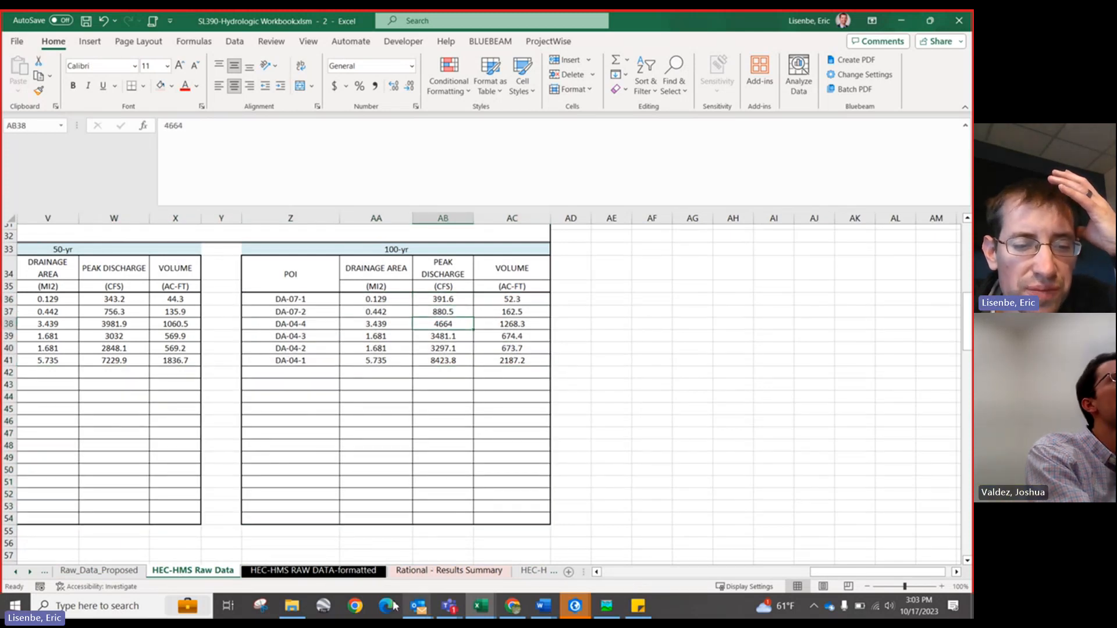
Step: Open the HEC-HMS - ULT Results Summary sheet and inspect the peak discharge lookup formula and drainage area column
click(30, 573)
click(30, 573)
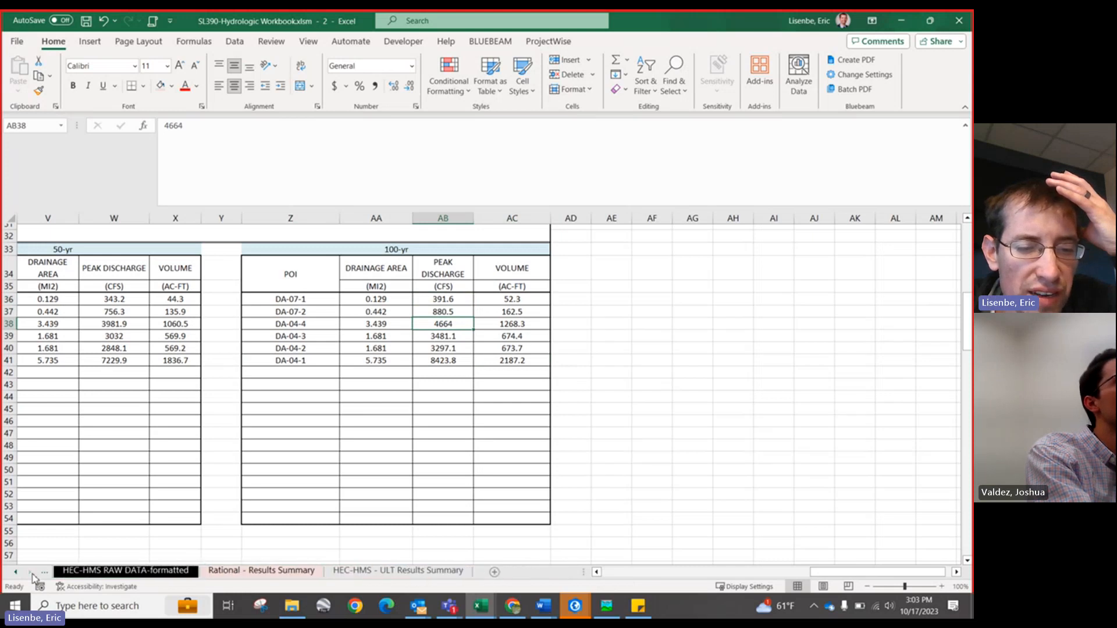
click(334, 572)
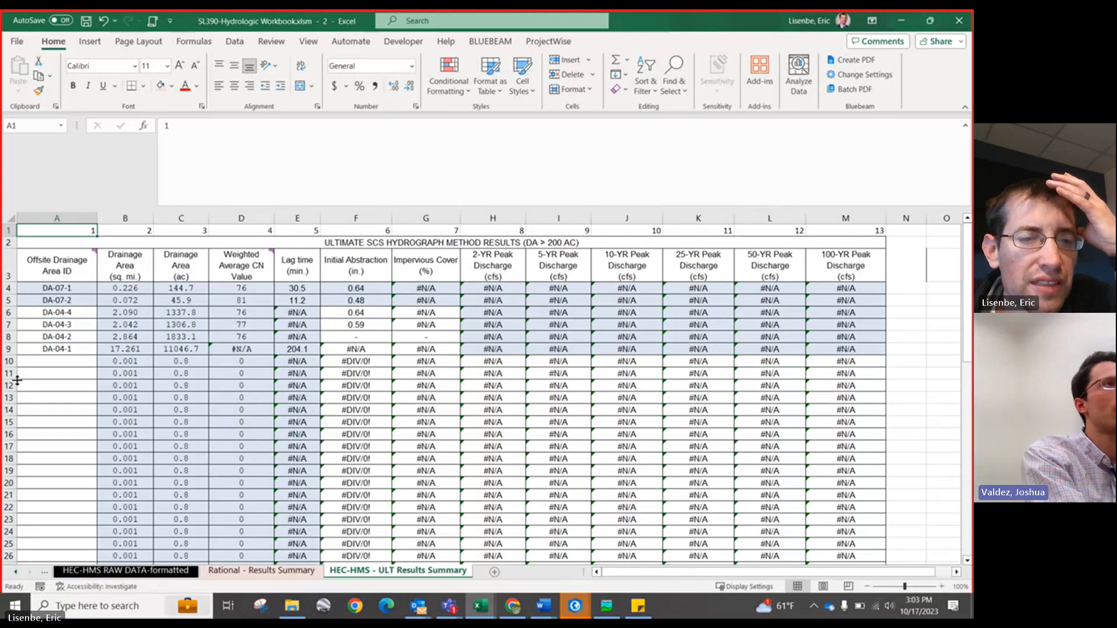
scroll(28, 370, down, 3)
scroll(28, 370, up, 3)
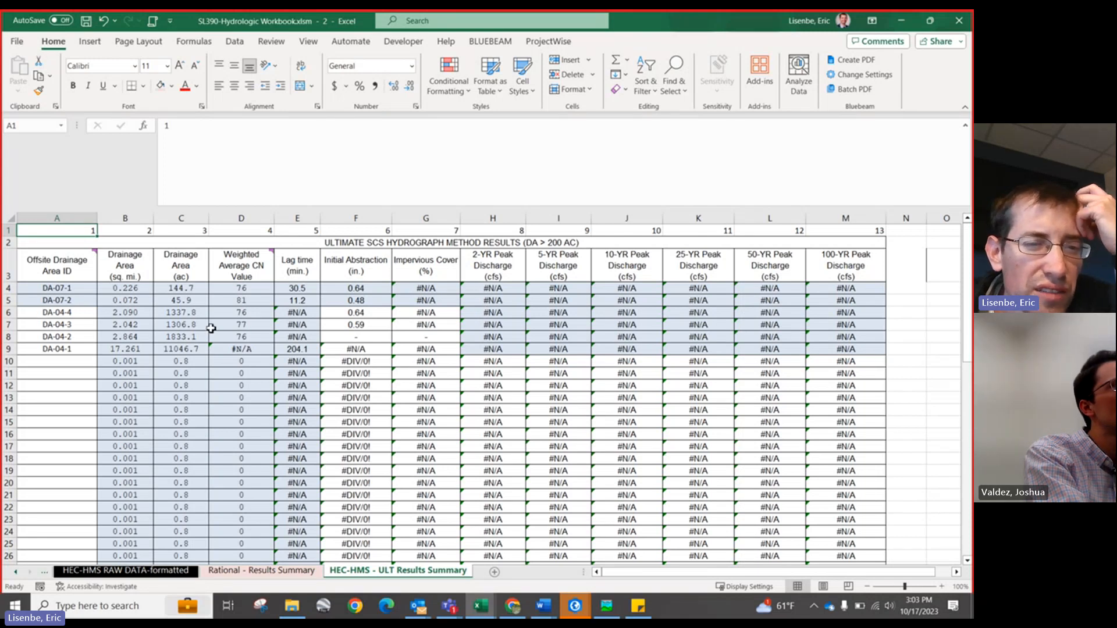
click(493, 289)
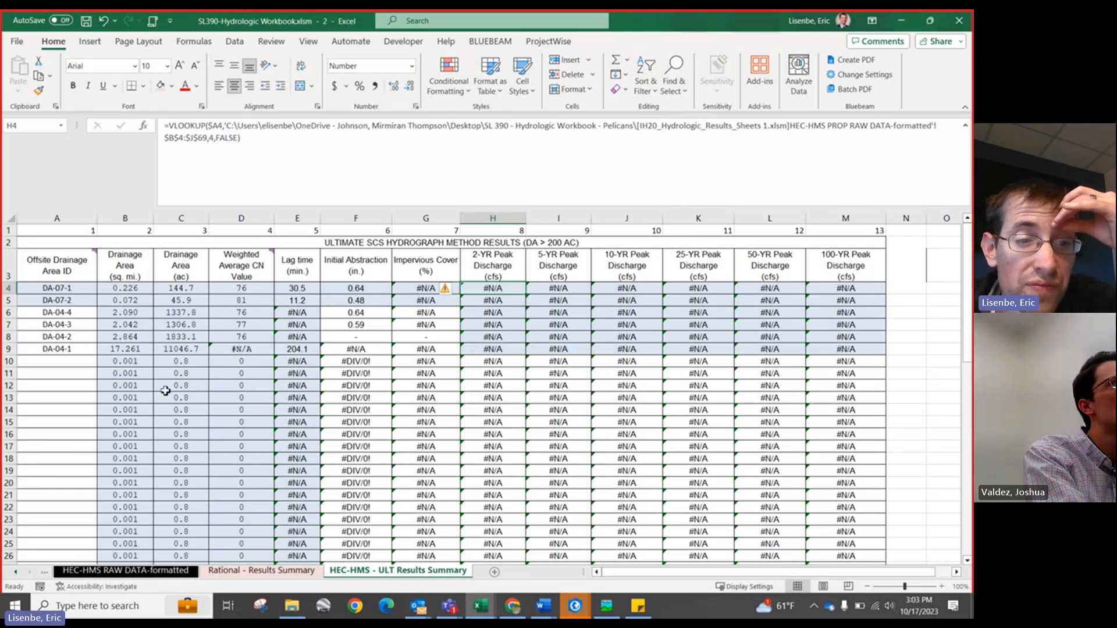
click(15, 573)
click(16, 573)
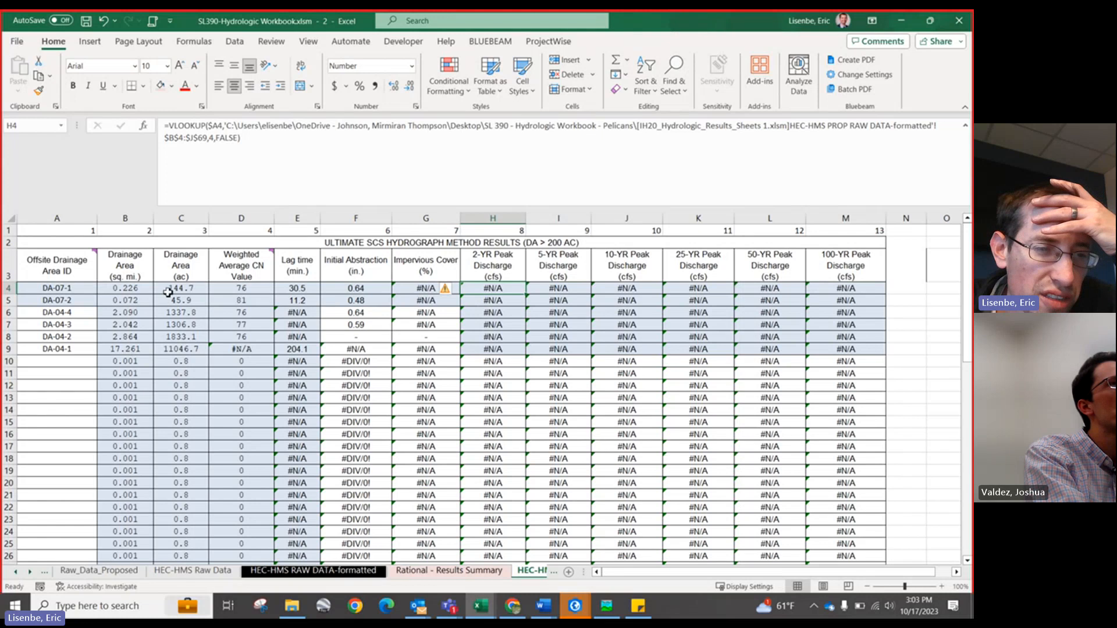
drag(168, 292, 177, 350)
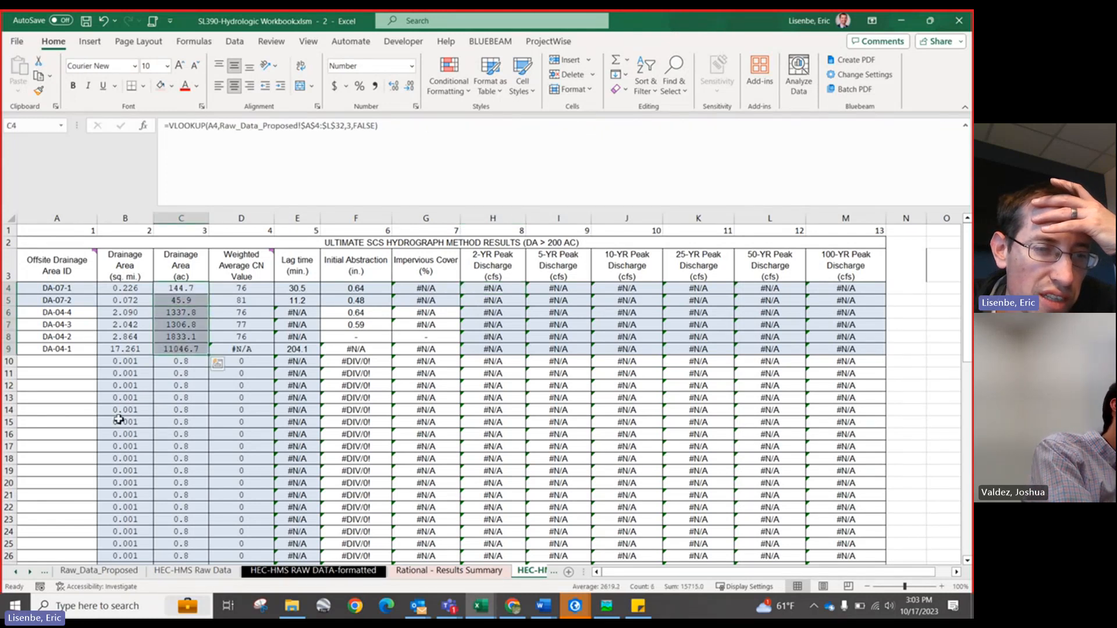
click(177, 288)
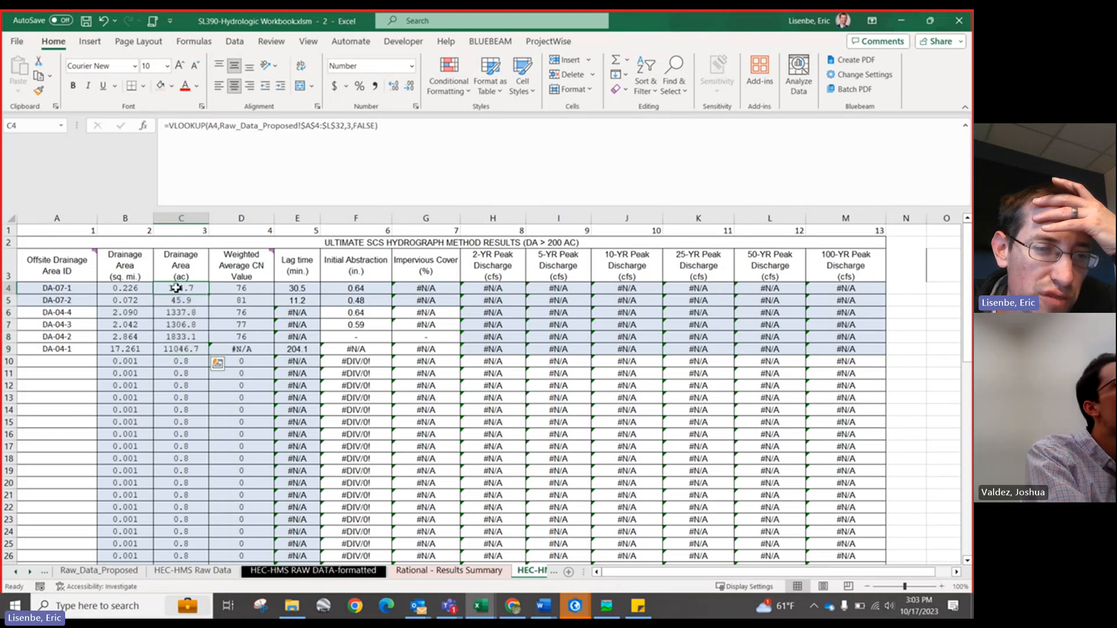
drag(176, 288, 176, 349)
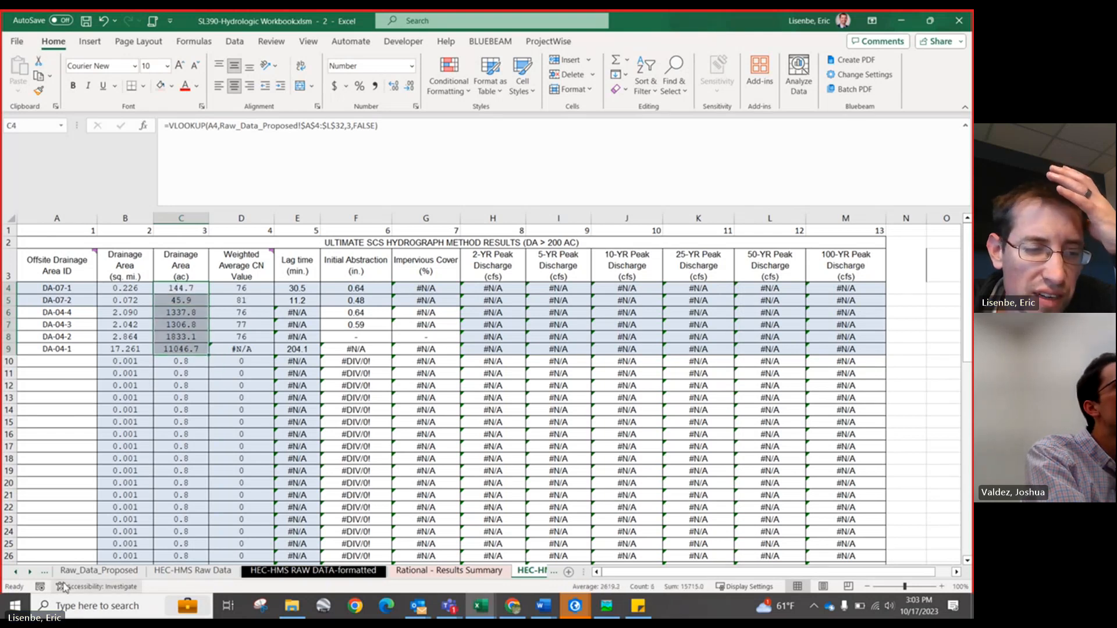
Step: Browse through the workbook's sheet tabs and select the 2-YR Peak Discharge column
click(16, 573)
click(16, 573)
click(16, 573)
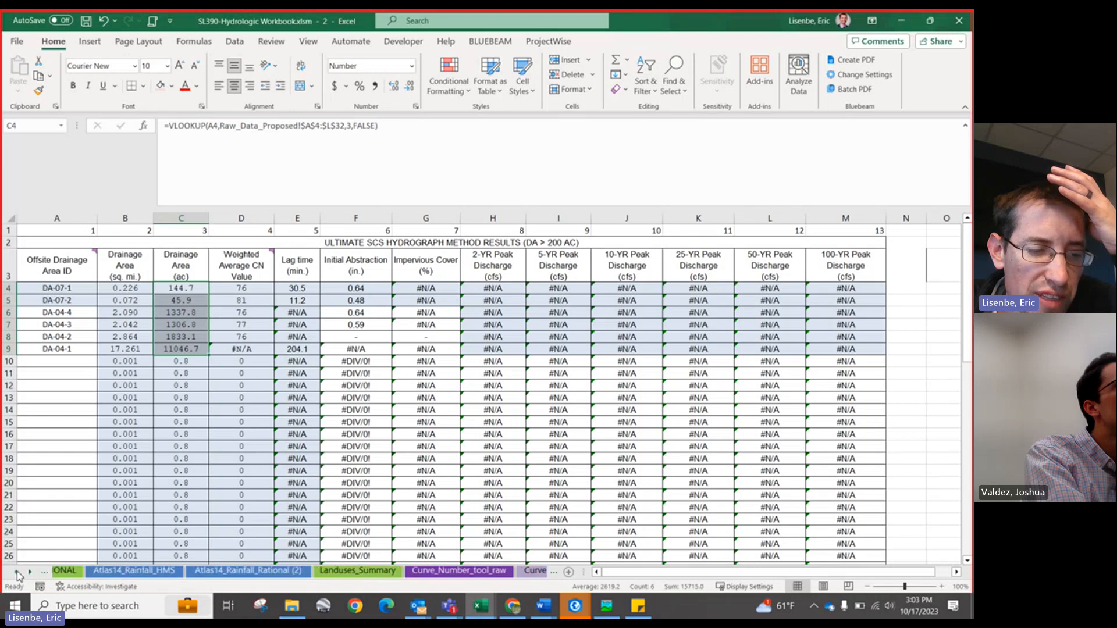
click(16, 573)
click(16, 573)
click(16, 572)
click(16, 572)
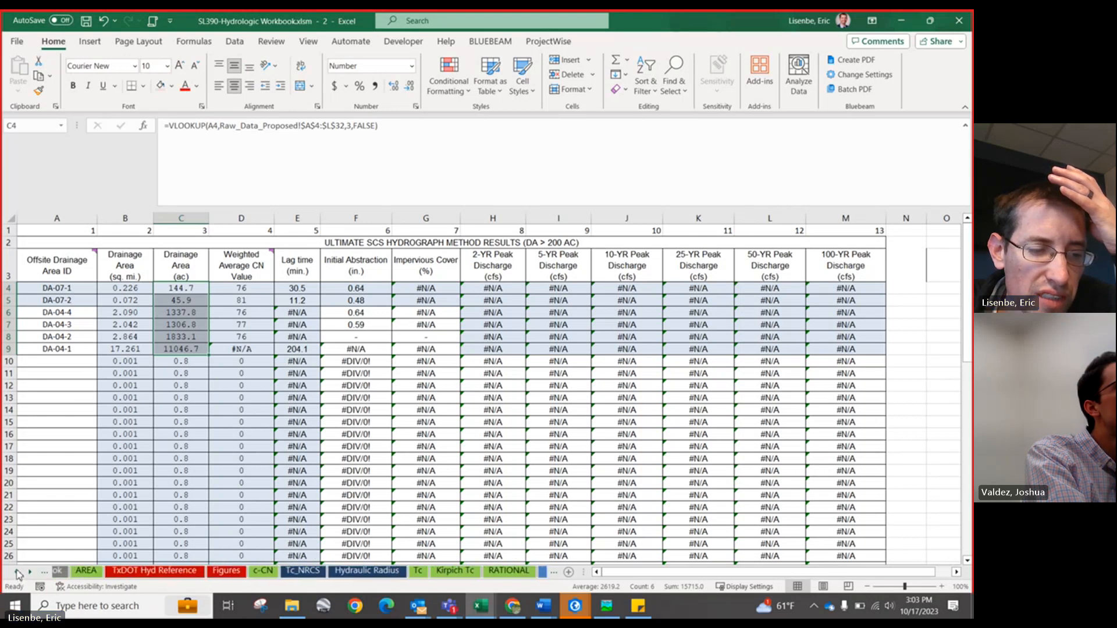
click(17, 573)
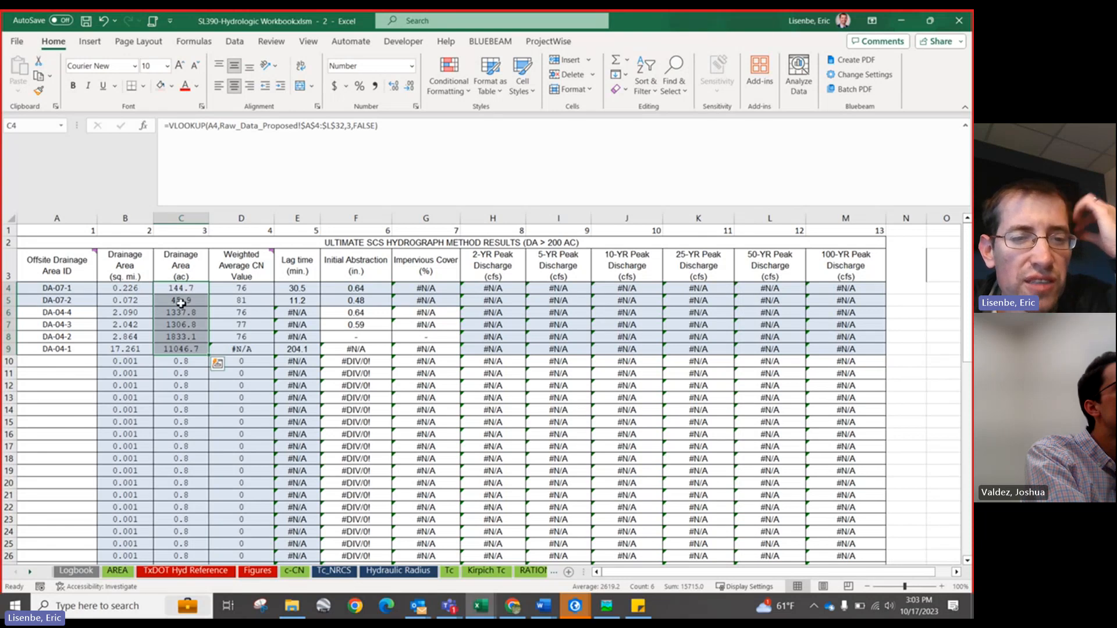
mouse_move(234, 258)
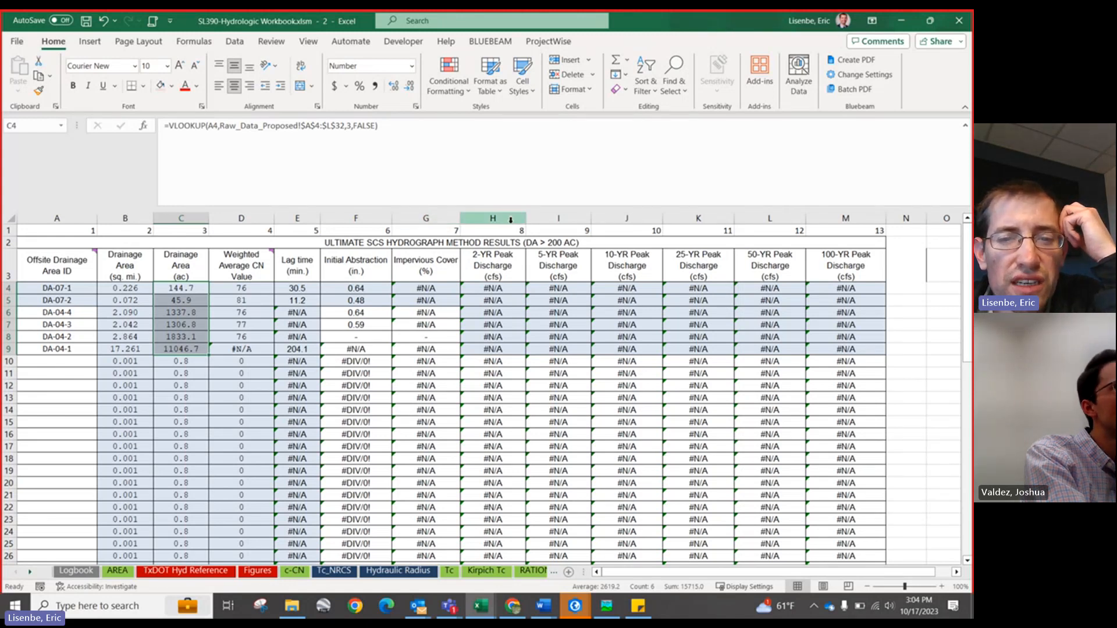
click(493, 217)
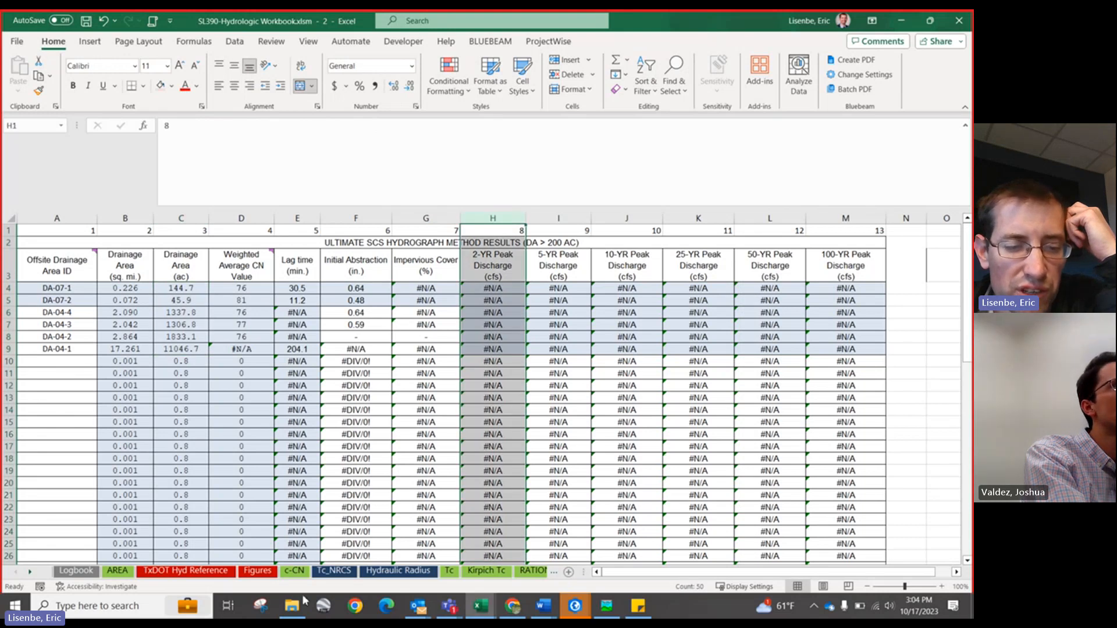
click(30, 572)
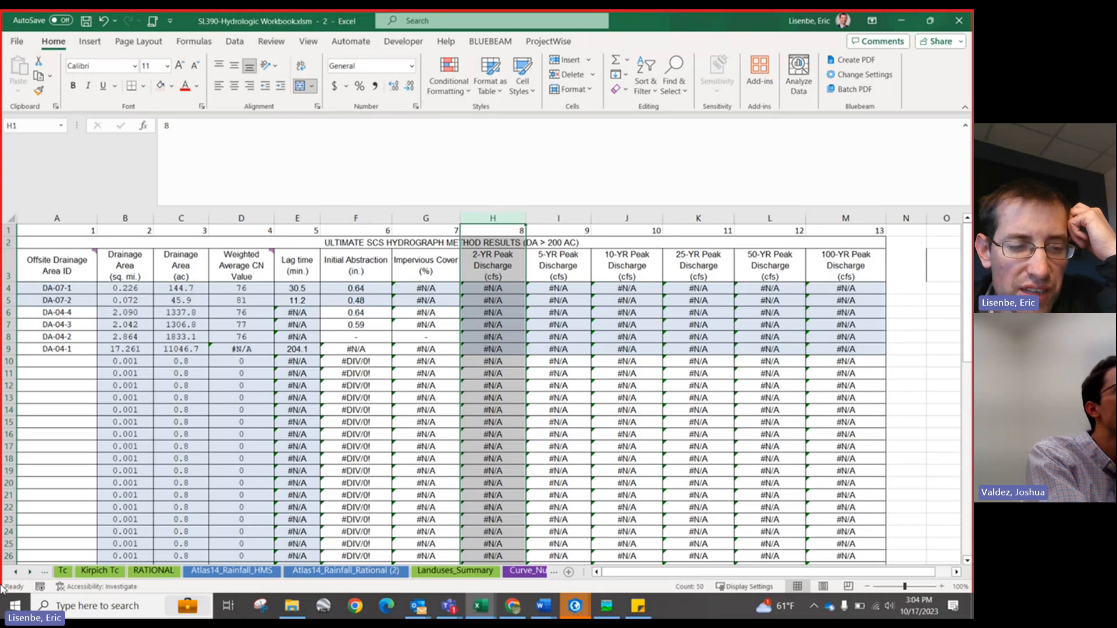
Step: Open the HEC-HMS Raw Data sheet and select the 100-yr peak discharge table values
click(30, 572)
click(27, 574)
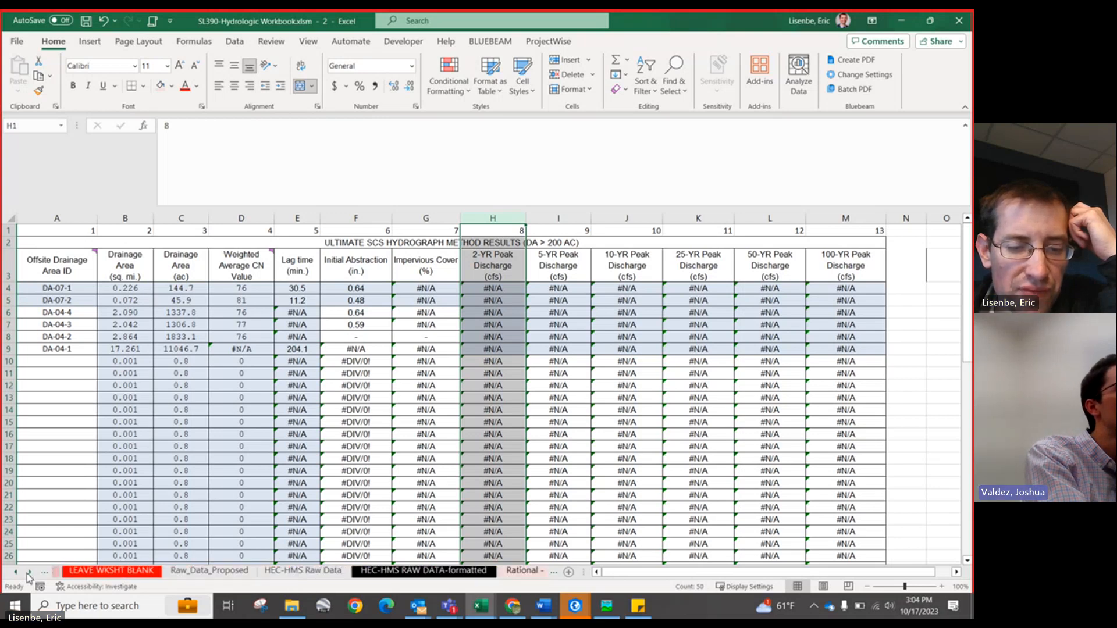
click(289, 572)
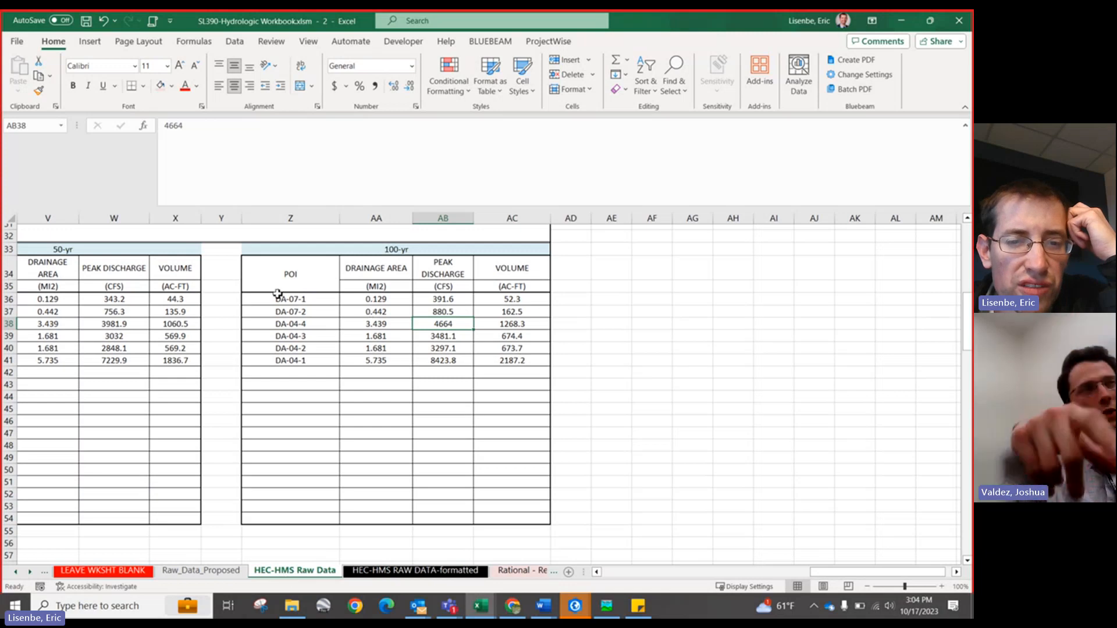
drag(278, 293, 519, 345)
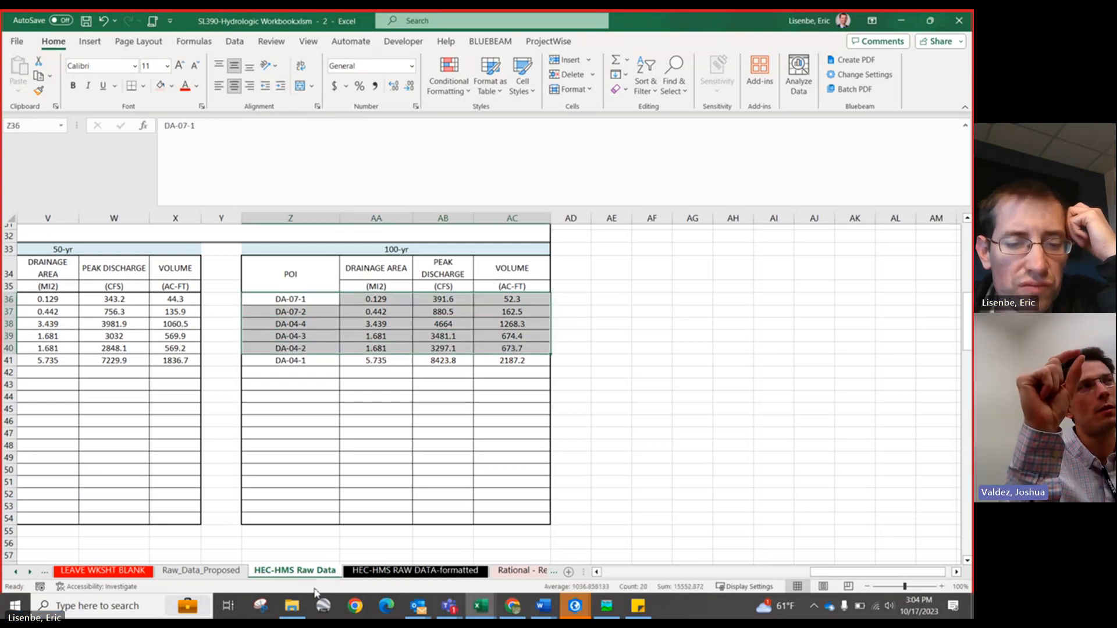
Step: Review the HEC-HMS RAW DATA-formatted sheet, then return to the HEC-HMS - ULT Results Summary sheet
click(471, 573)
click(26, 575)
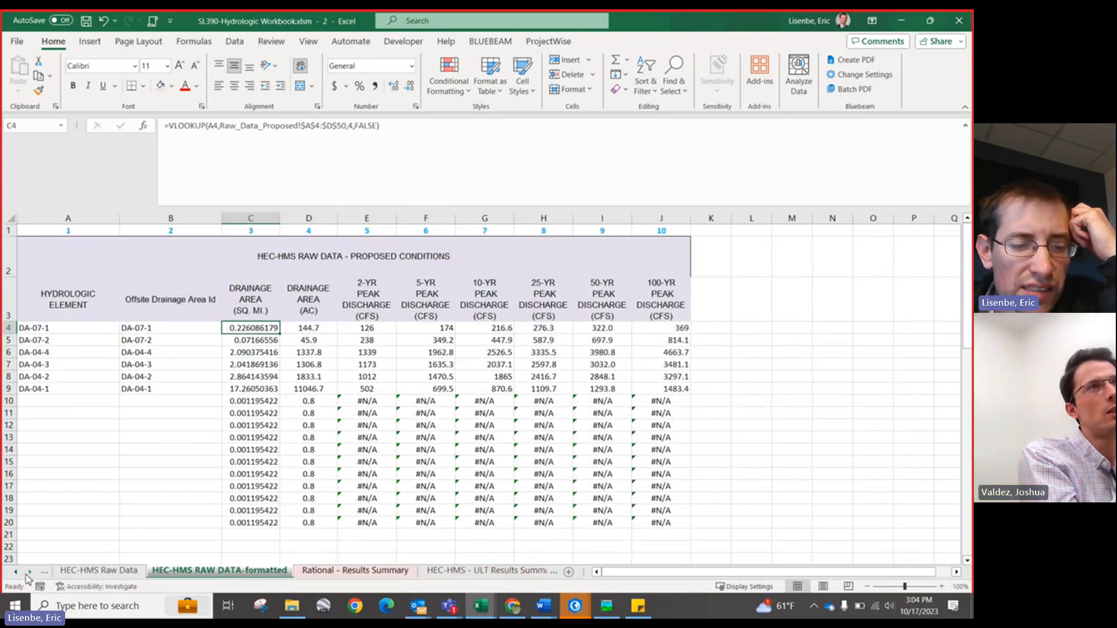
click(26, 574)
click(407, 571)
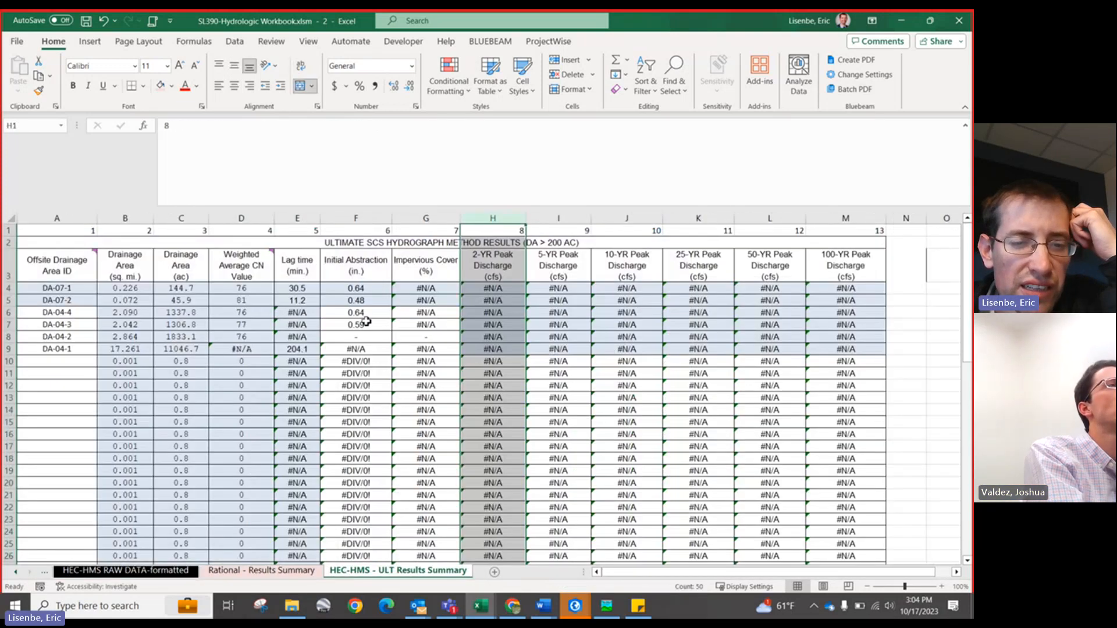
Step: Inspect the Initial Abstraction formula for DA-07-1 in the formula bar without changing it
click(356, 301)
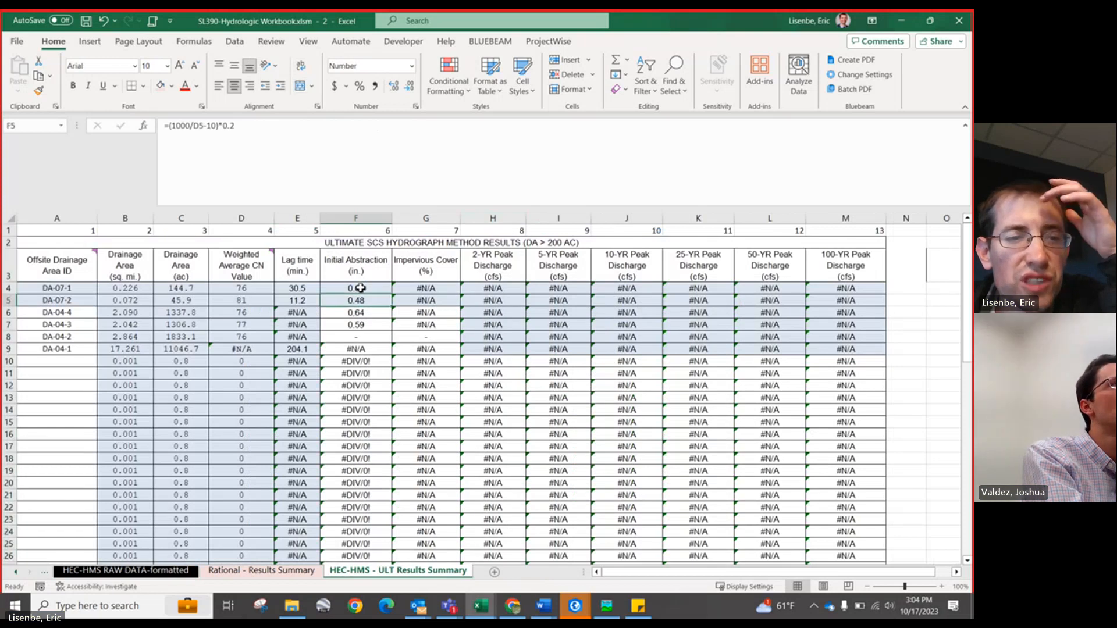
click(360, 288)
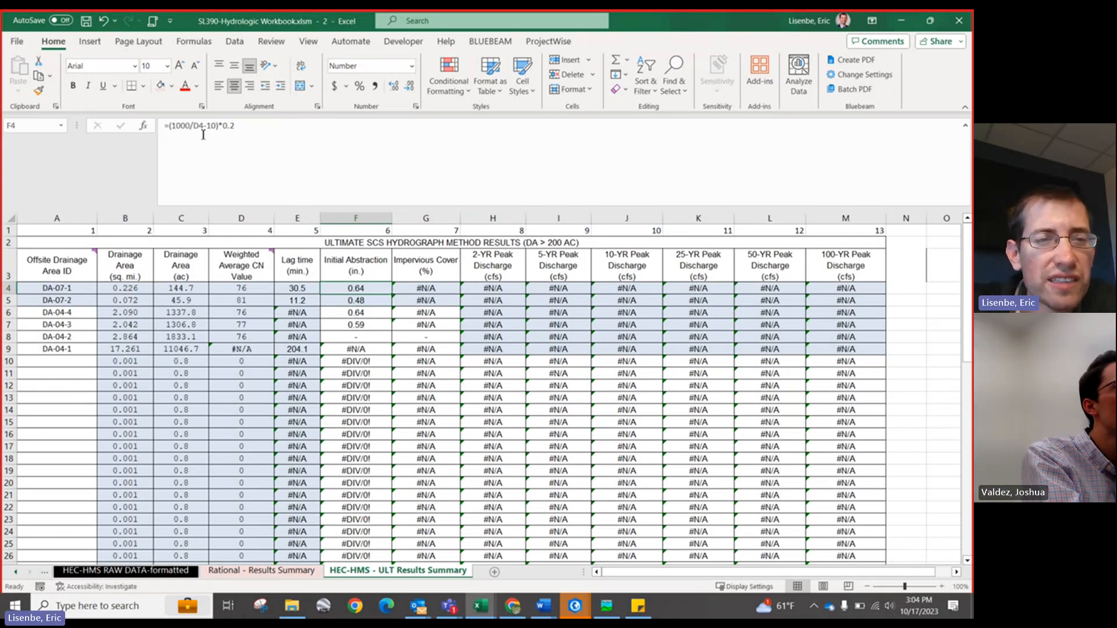
drag(166, 127, 235, 127)
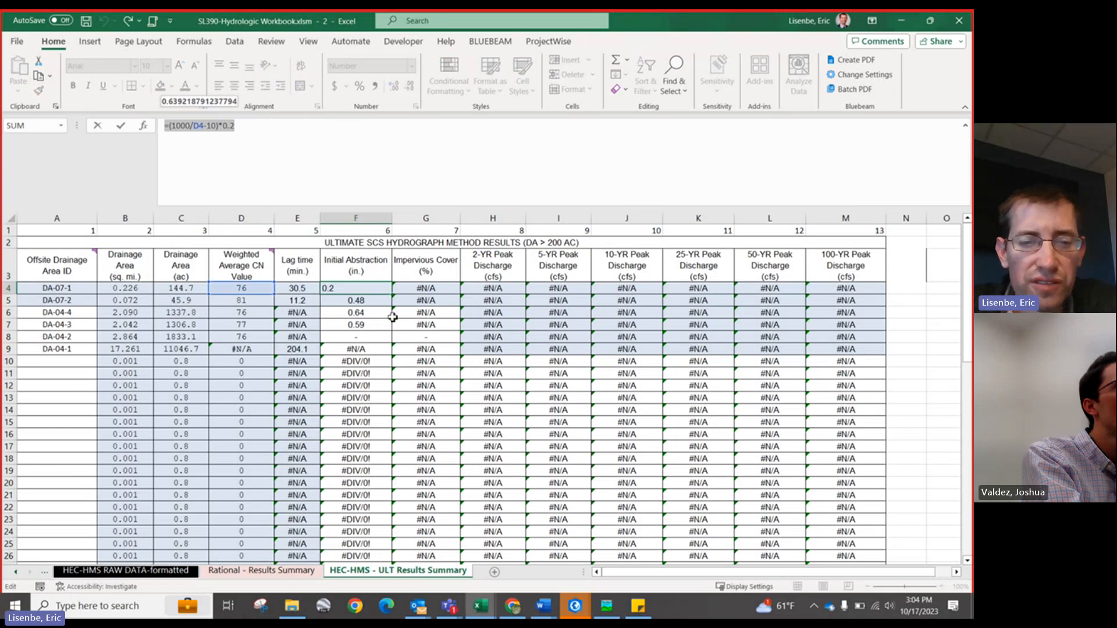
key(Escape)
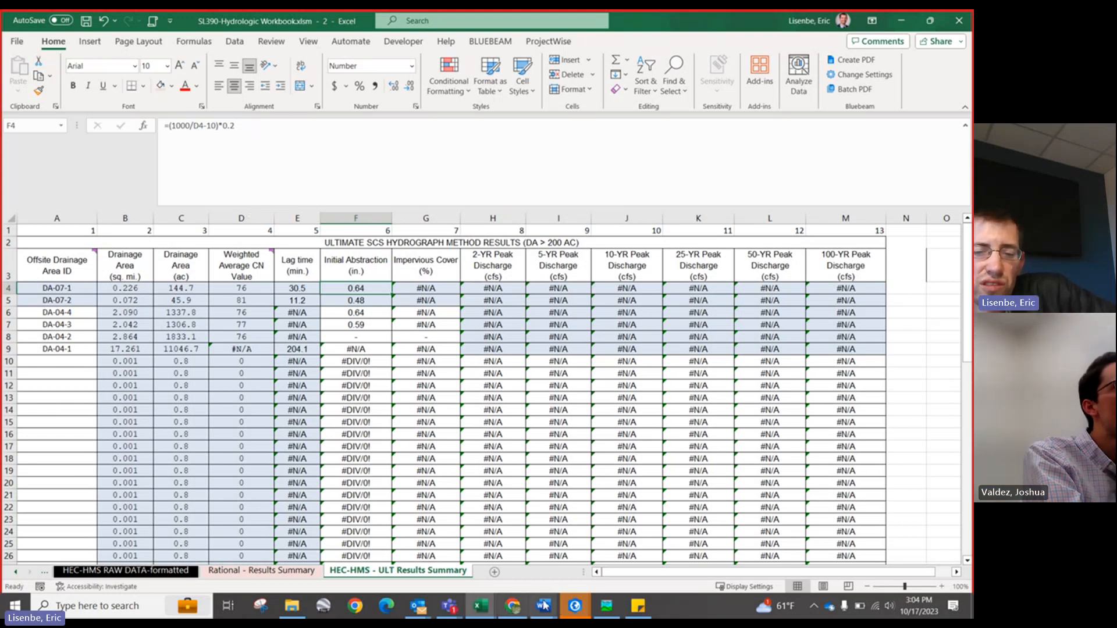
Step: Switch to HEC-HMS, select subbasin DA-07-1 on the basin map, then minimize the window
mouse_move(608, 611)
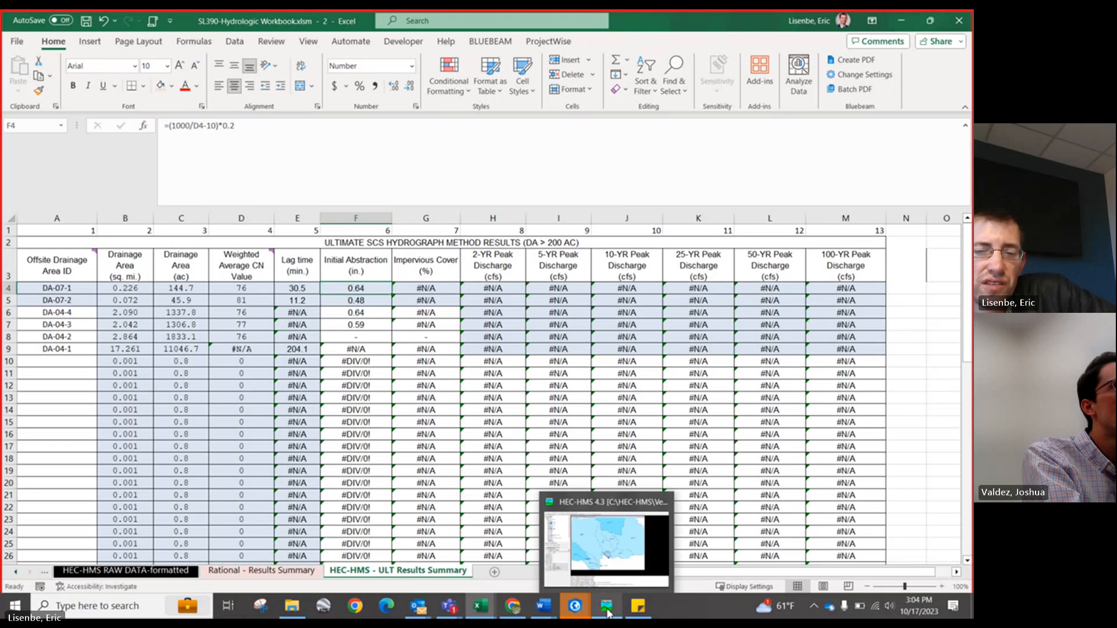
click(604, 562)
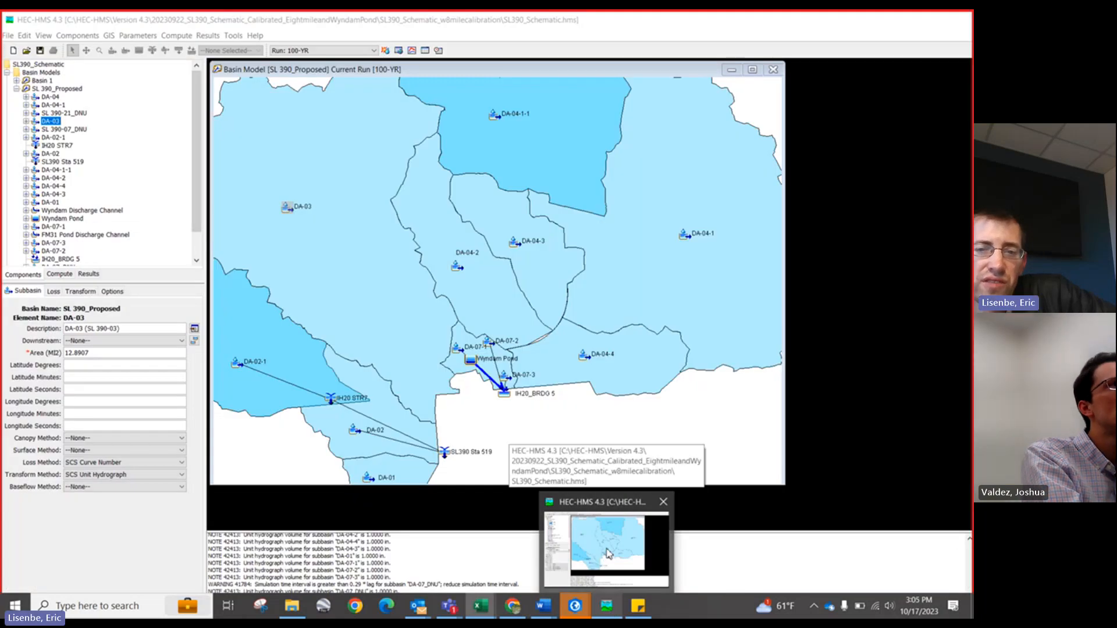
click(457, 348)
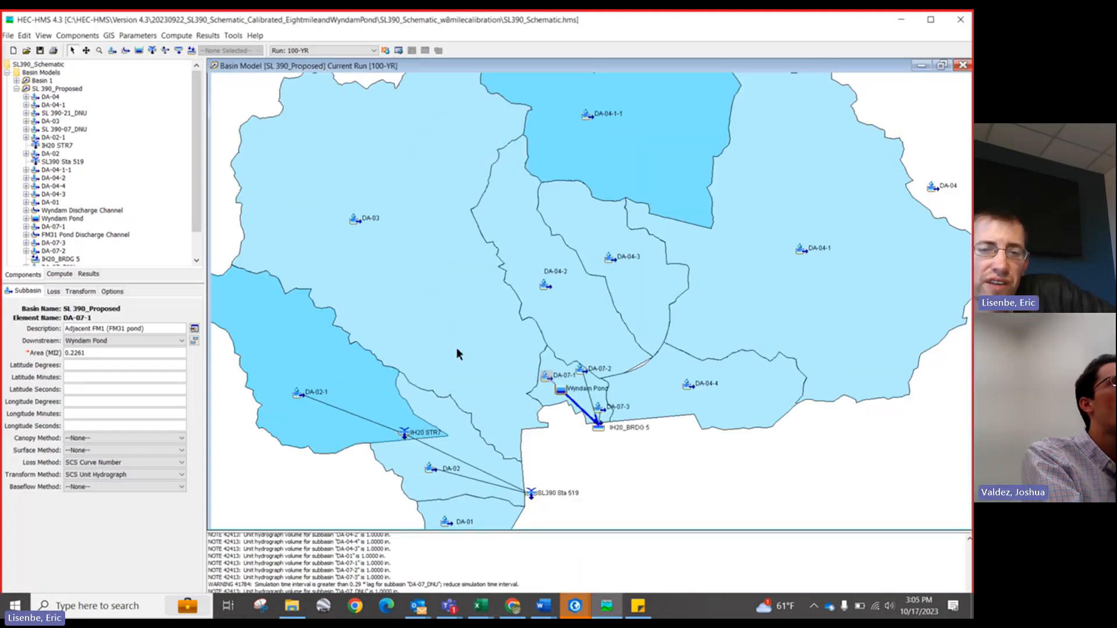
click(901, 19)
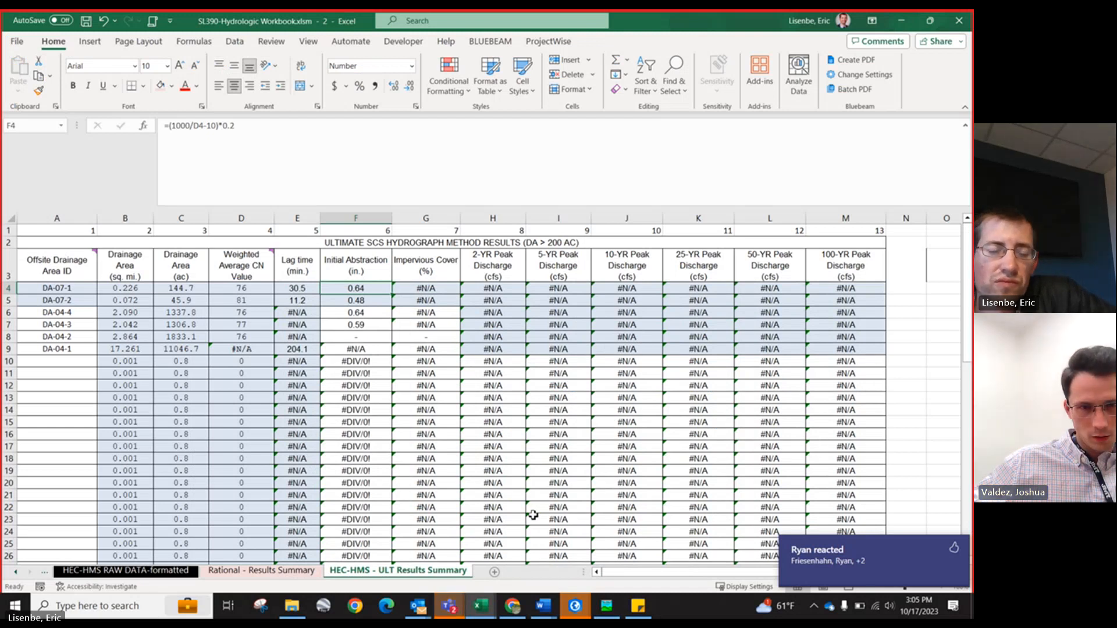
Step: Scroll through the ULT Results Summary sheet and inspect the Impervious Cover lookup formula
scroll(88, 326, down, 4)
scroll(88, 329, down, 9)
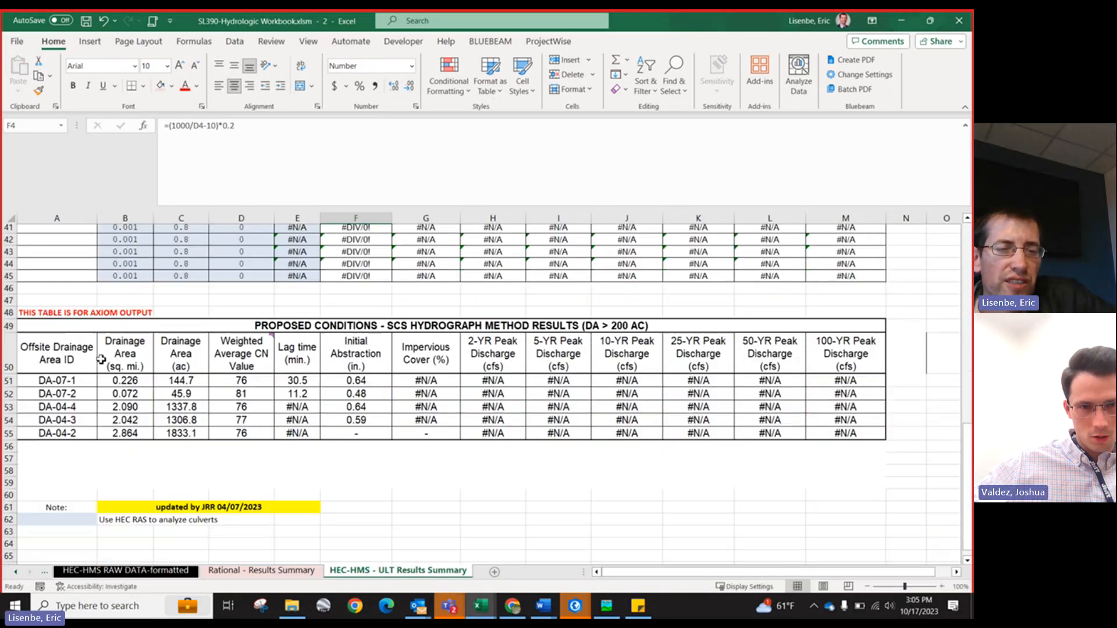
scroll(416, 432, up, 13)
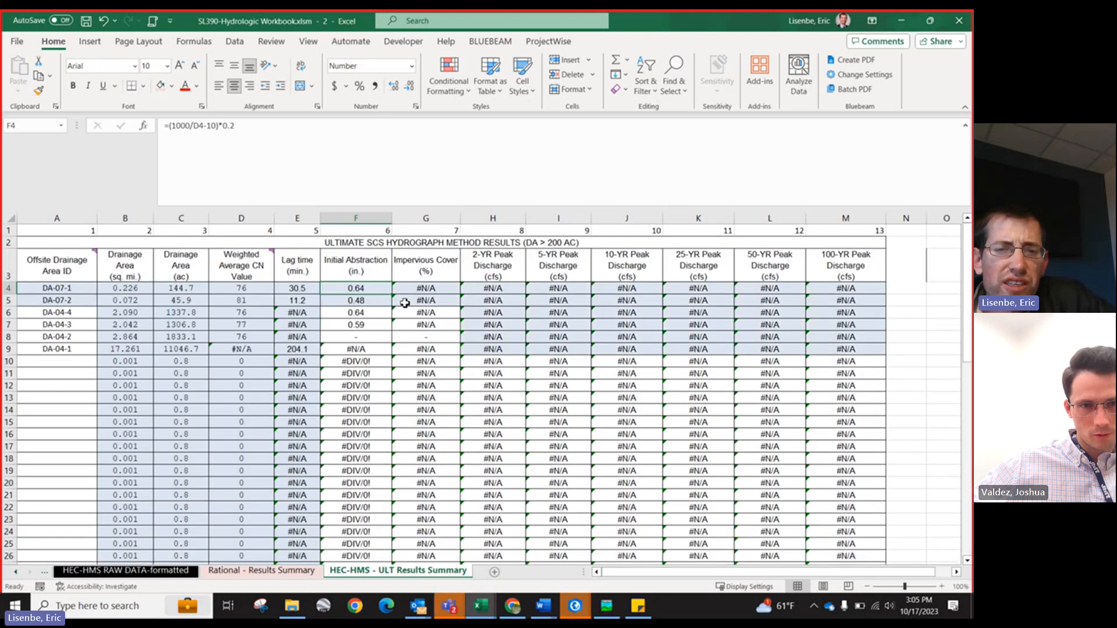
click(431, 289)
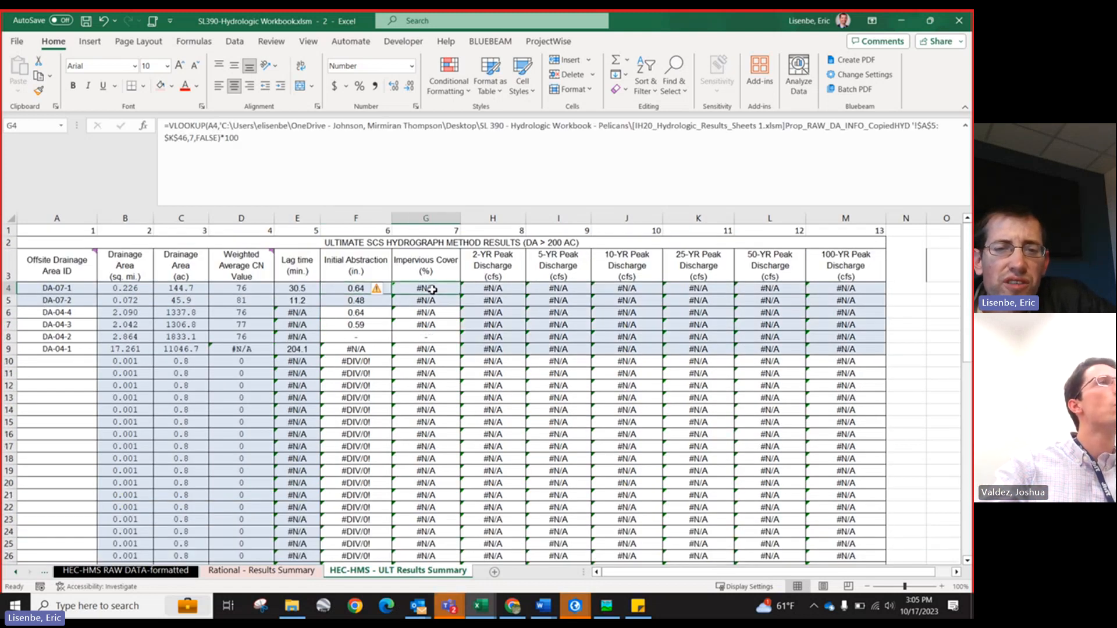
Step: Browse the sheet tabs and open the Curve Numbers_Check sheet
click(15, 572)
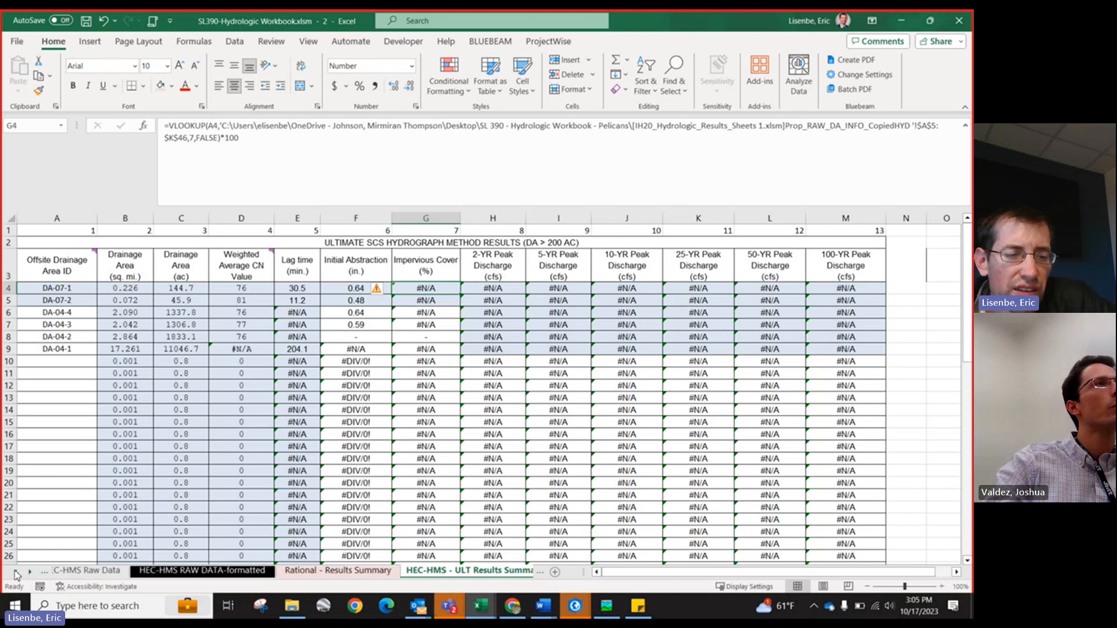
click(15, 572)
click(16, 572)
click(16, 572)
click(15, 572)
click(15, 572)
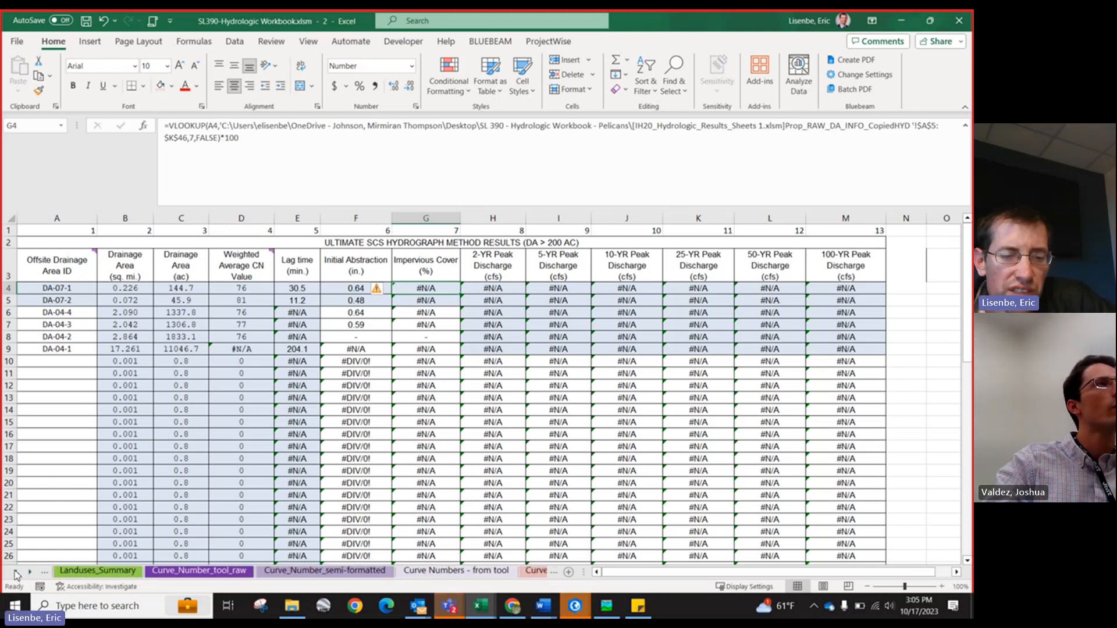
click(16, 572)
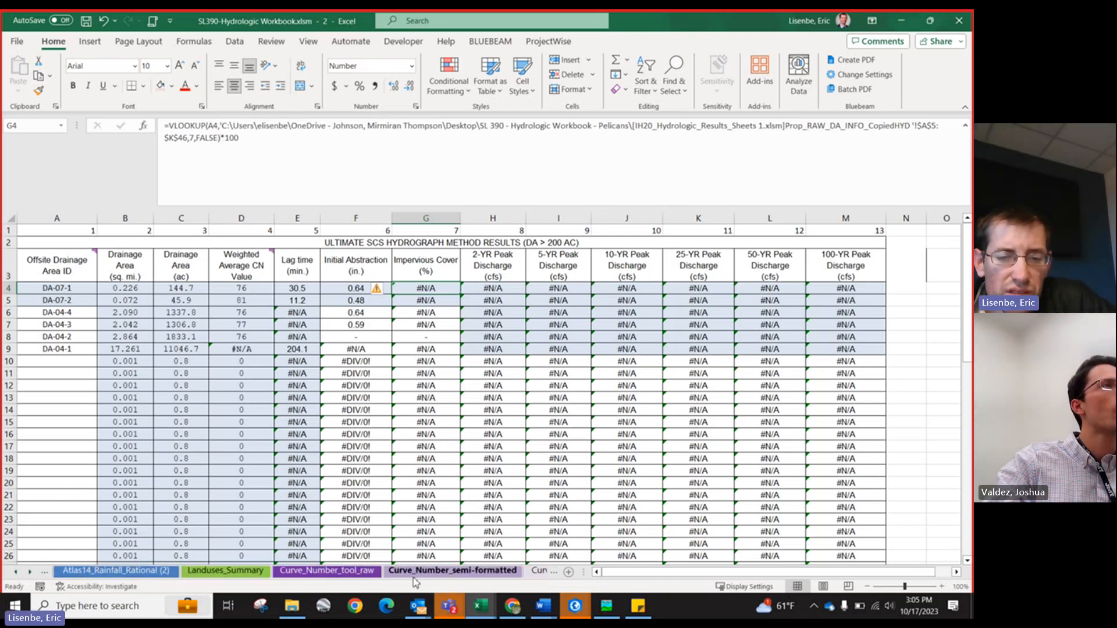
click(515, 572)
click(540, 571)
drag(281, 328, 3, 270)
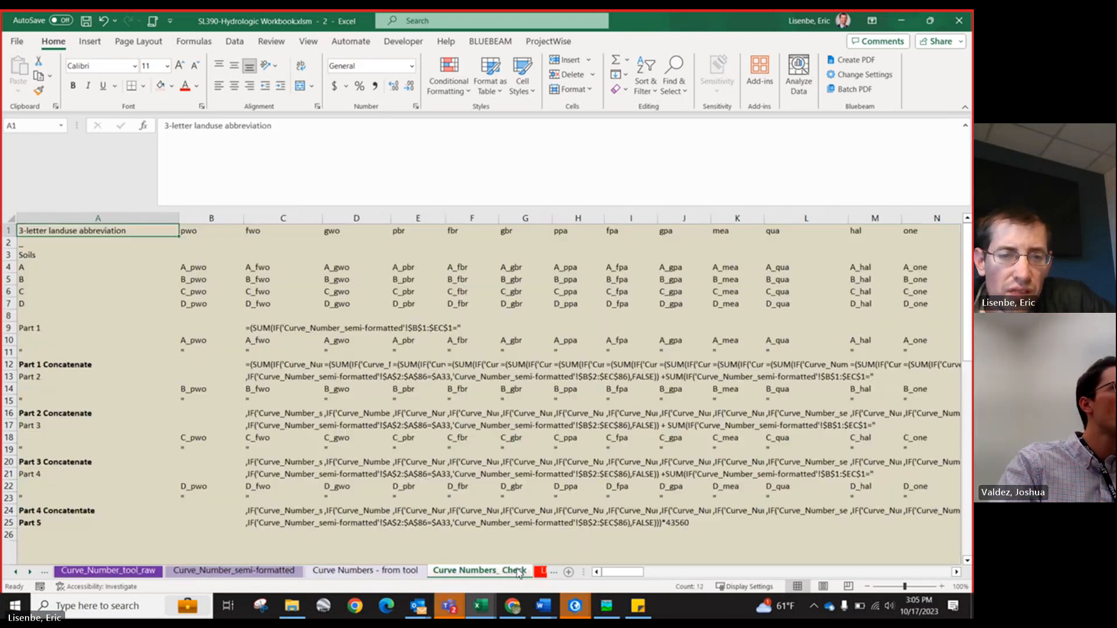
click(535, 571)
Step: Delete the two stray formulas in column V, rows 36 and 38, of the Curve Numbers_Check sheet
scroll(472, 505, down, 5)
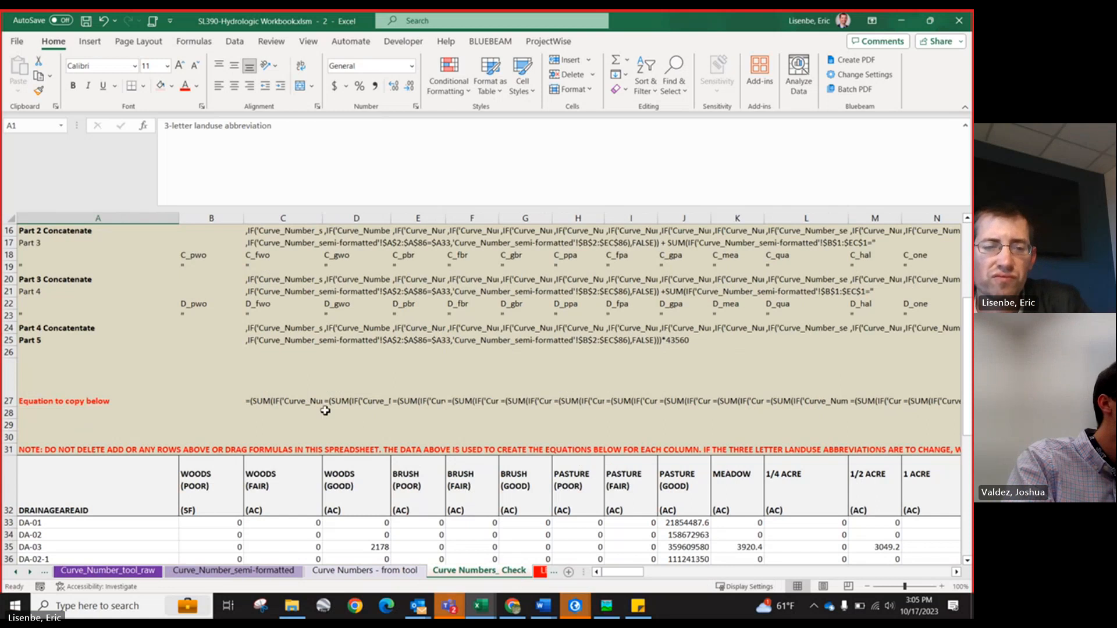
scroll(325, 410, down, 3)
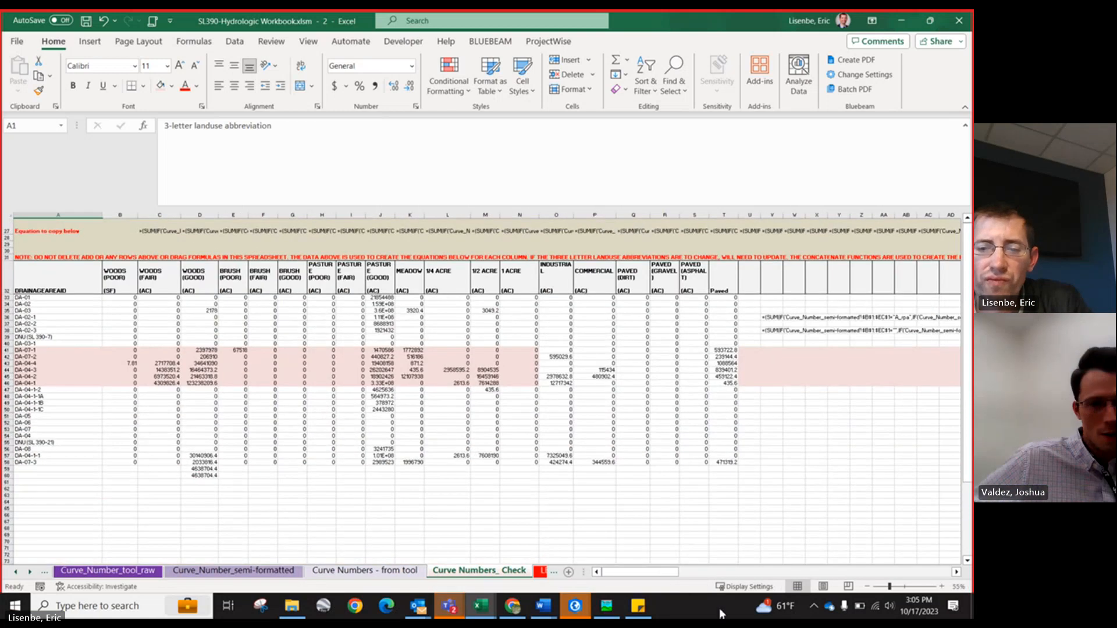
mouse_move(644, 574)
mouse_down()
mouse_move(686, 575)
mouse_move(659, 573)
mouse_up()
scroll(585, 467, down, 1)
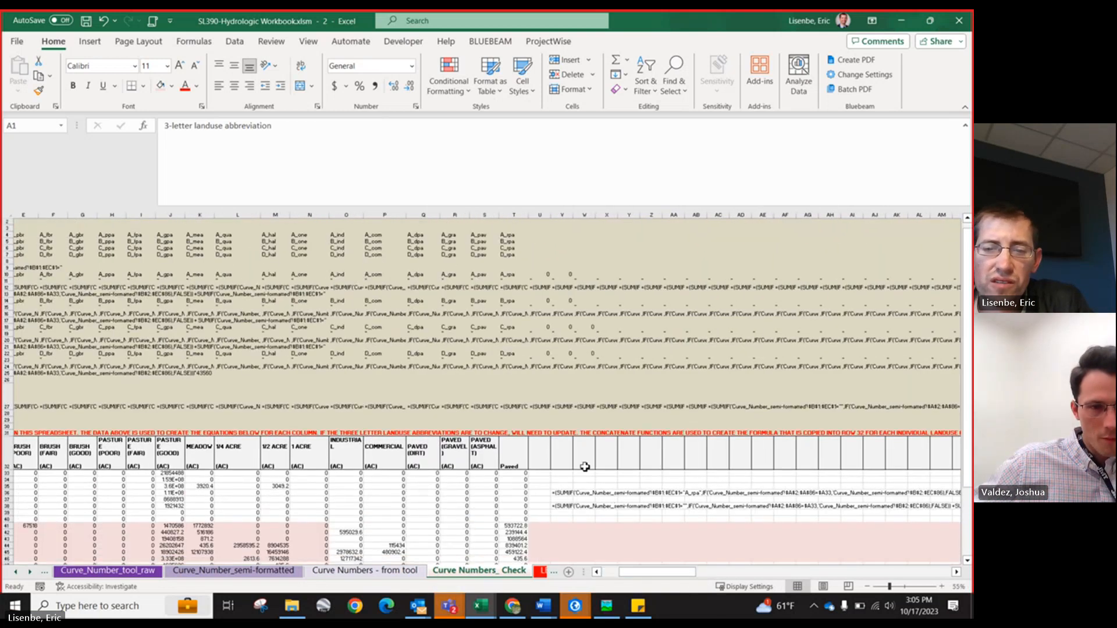
scroll(584, 467, down, 3)
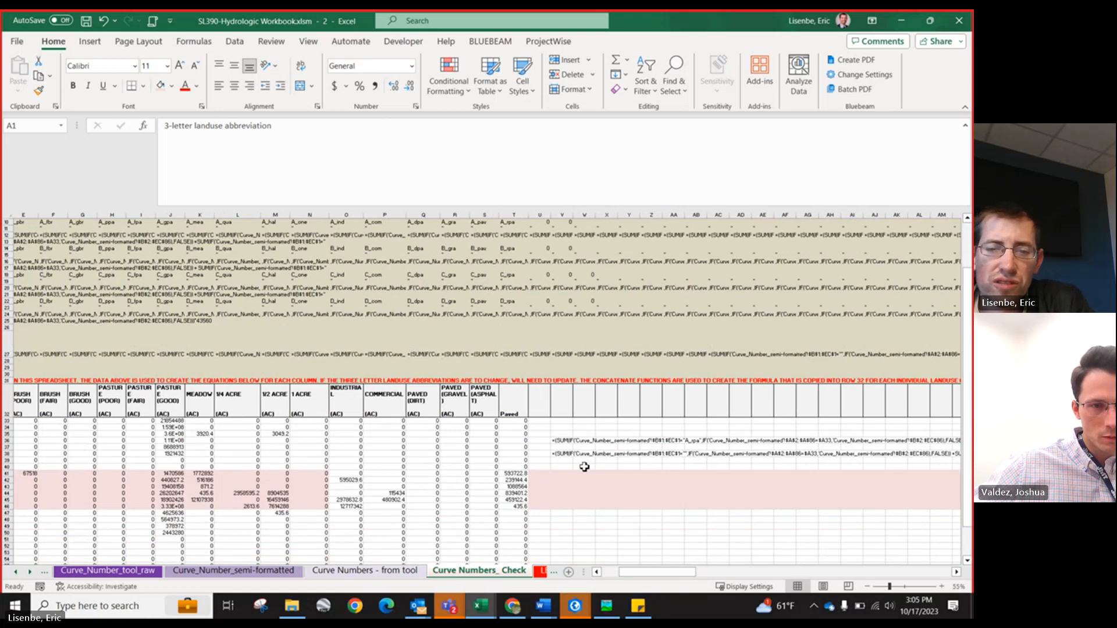
click(561, 439)
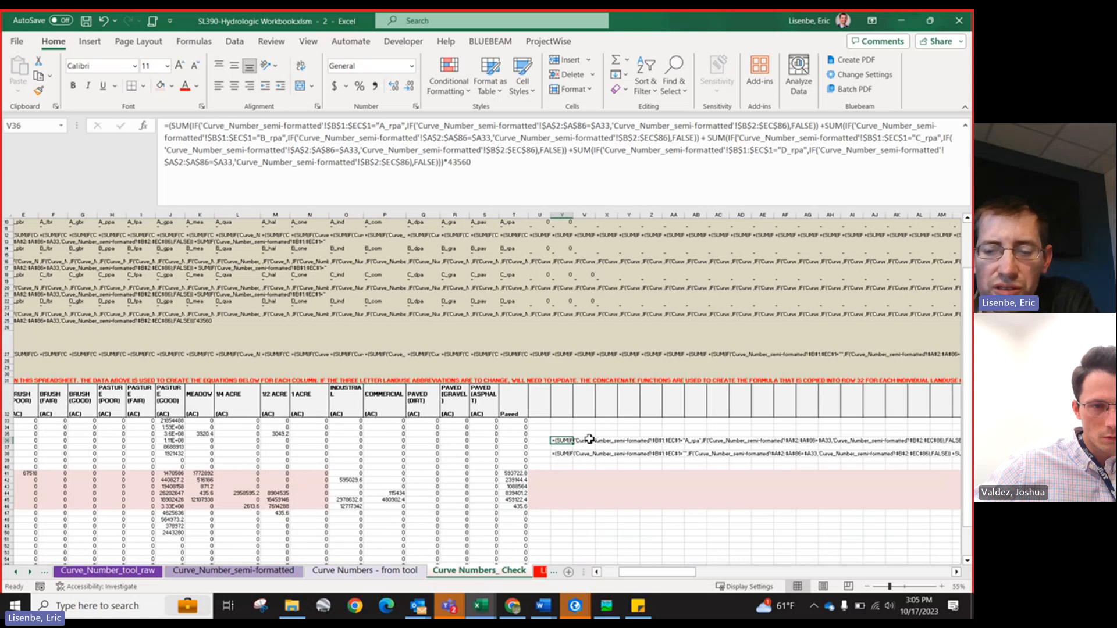
key(Delete)
click(561, 453)
key(Delete)
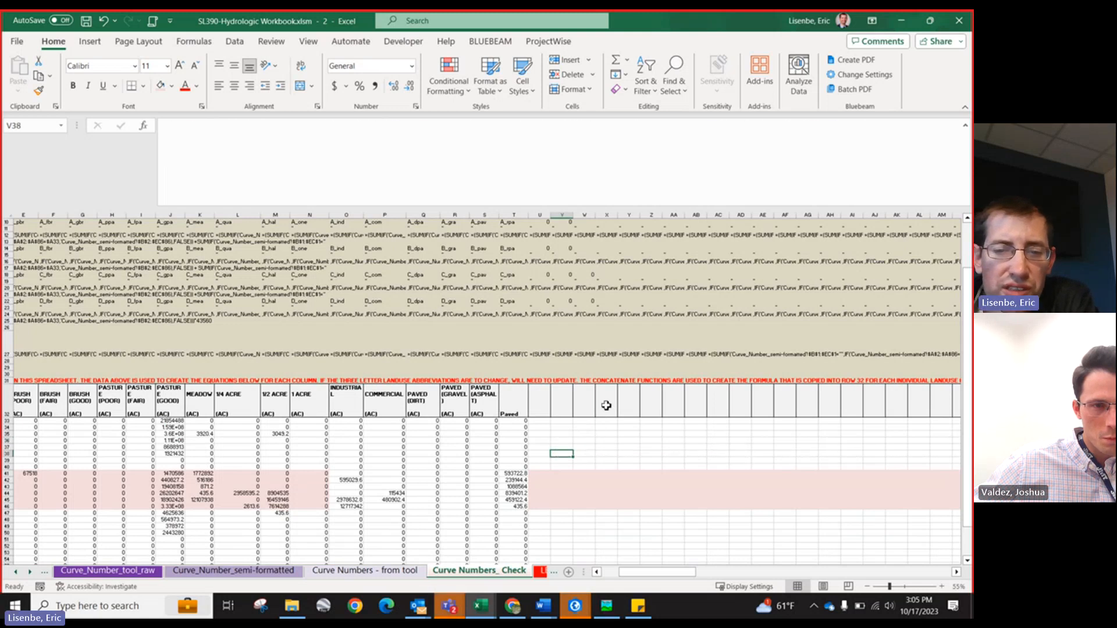
Step: Enter the header "Impervious as Percentage" in cell Z32
click(654, 407)
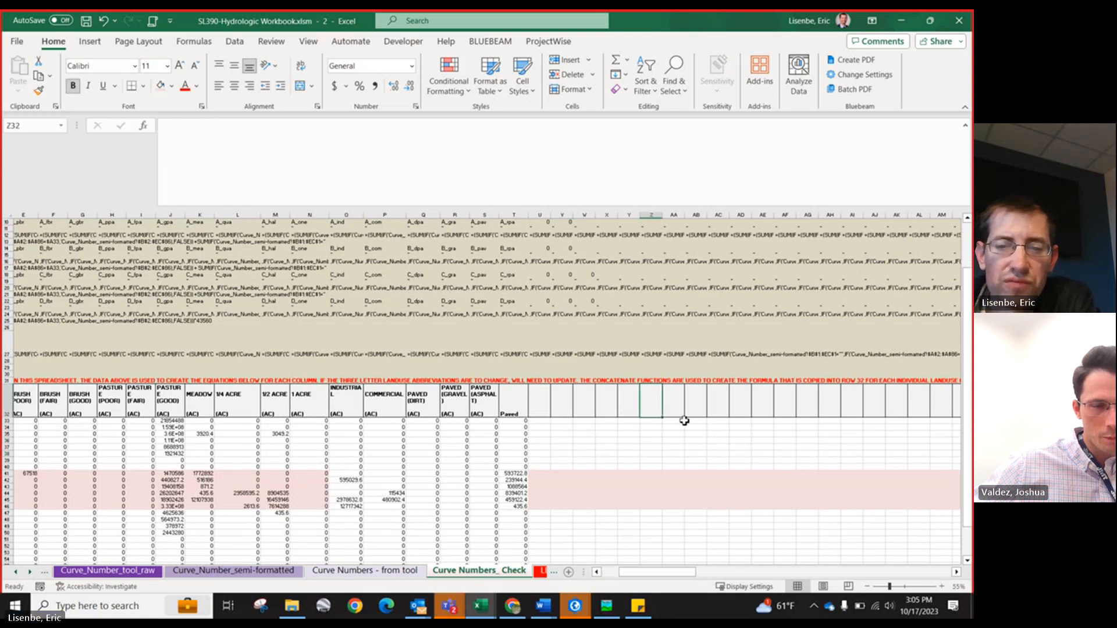
text(Impervious as Perc)
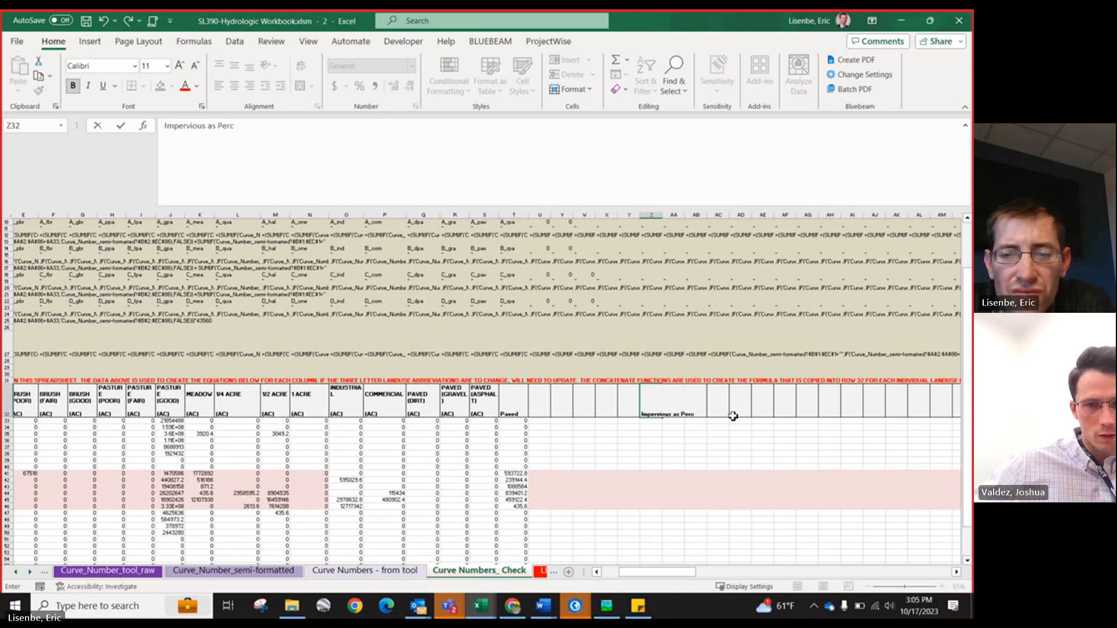
key(Return)
Step: Step across row 33 cells of the Curve Numbers_Check sheet to inspect their landuse area formulas
key(Left)
key(Left)
key(Left)
key(Left)
key(Left)
key(Left)
key(Left)
key(Left)
key(Left)
key(Left)
key(Left)
key(Left)
key(Left)
key(Left)
key(Left)
key(Left)
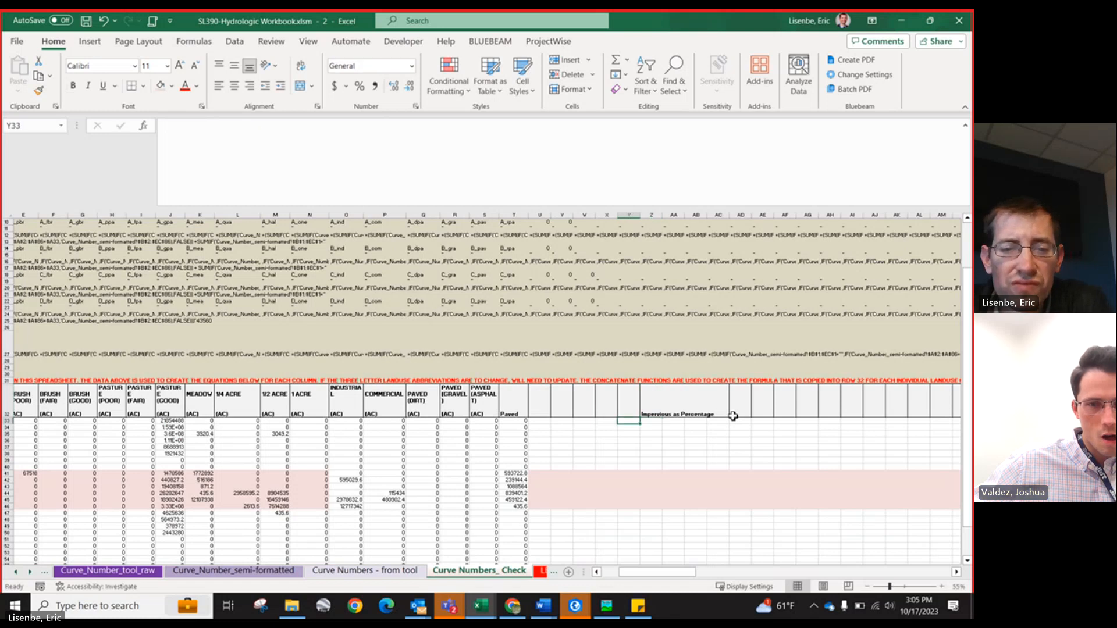
key(Left)
key(Left)
key(Left)
key(Left)
key(Left)
key(Left)
key(Left)
key(Left)
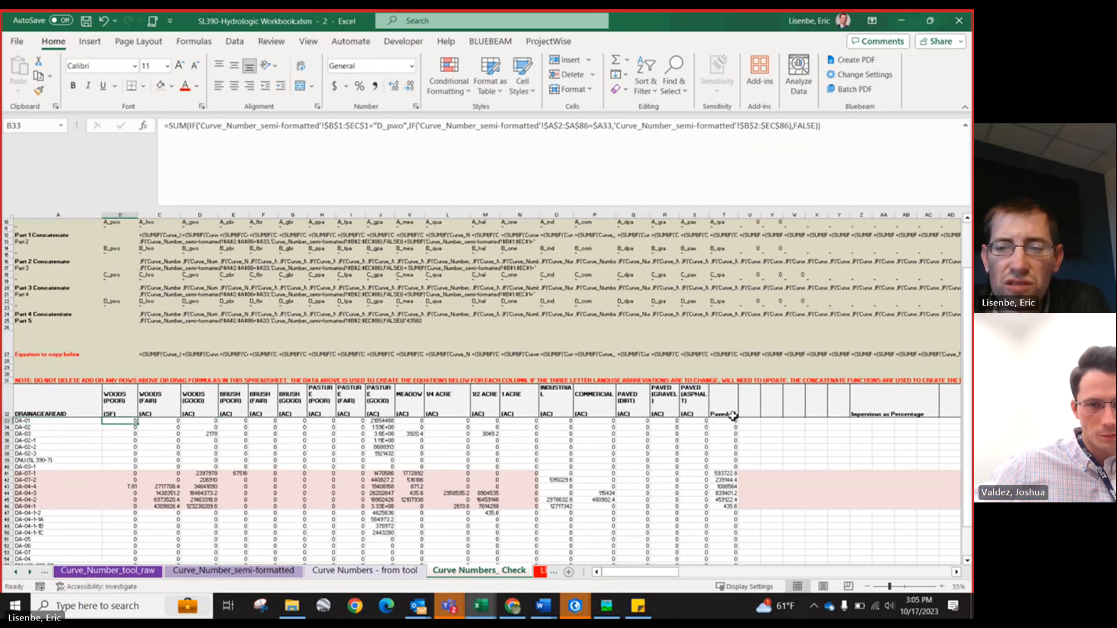
key(Right)
key(Right)
key(Right)
key(Right)
key(Right)
key(Right)
key(Right)
key(Right)
key(Right)
key(Right)
key(Right)
key(Right)
key(Right)
key(Right)
key(Right)
key(Right)
key(Right)
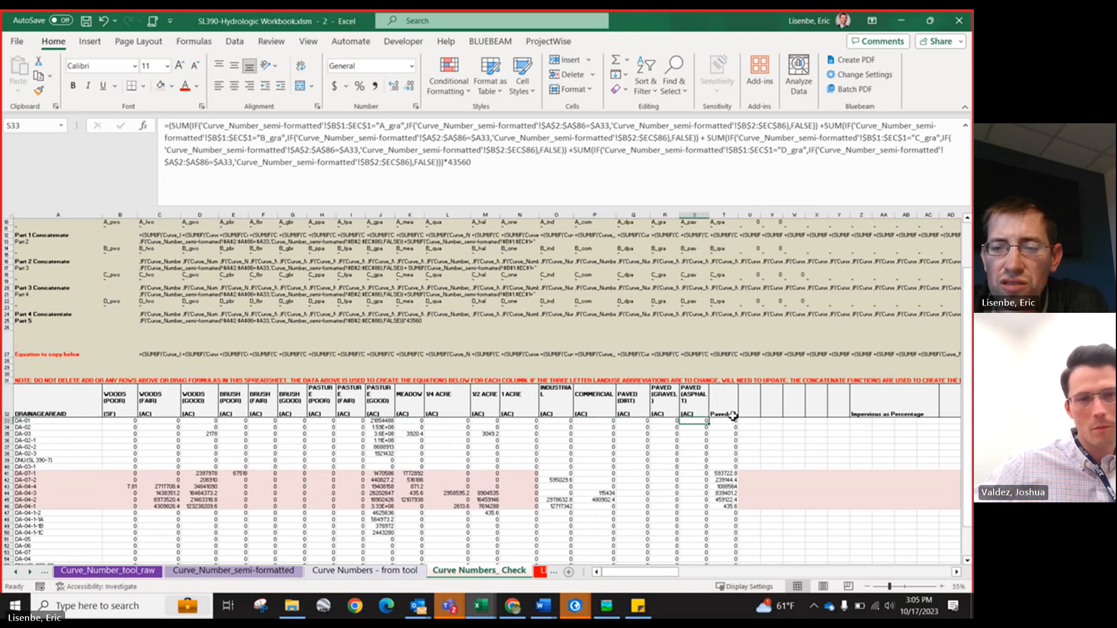
key(Right)
key(Right)
key(Right)
key(Right)
key(Right)
key(Right)
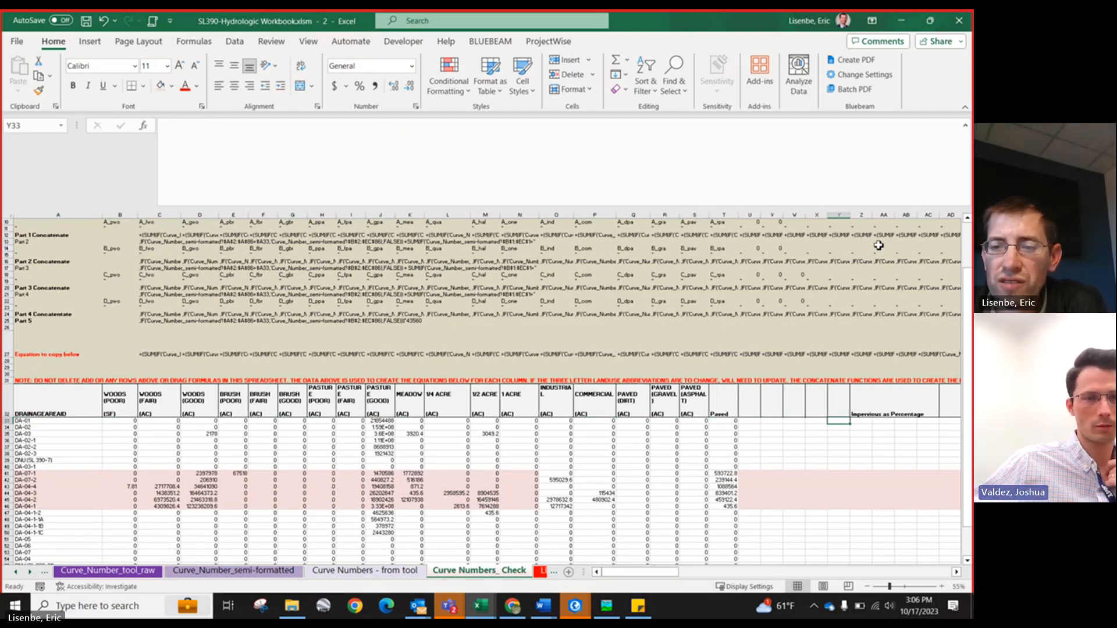
Step: Widen column Y and enter the header "Total Area" in cell Y32
key(Up)
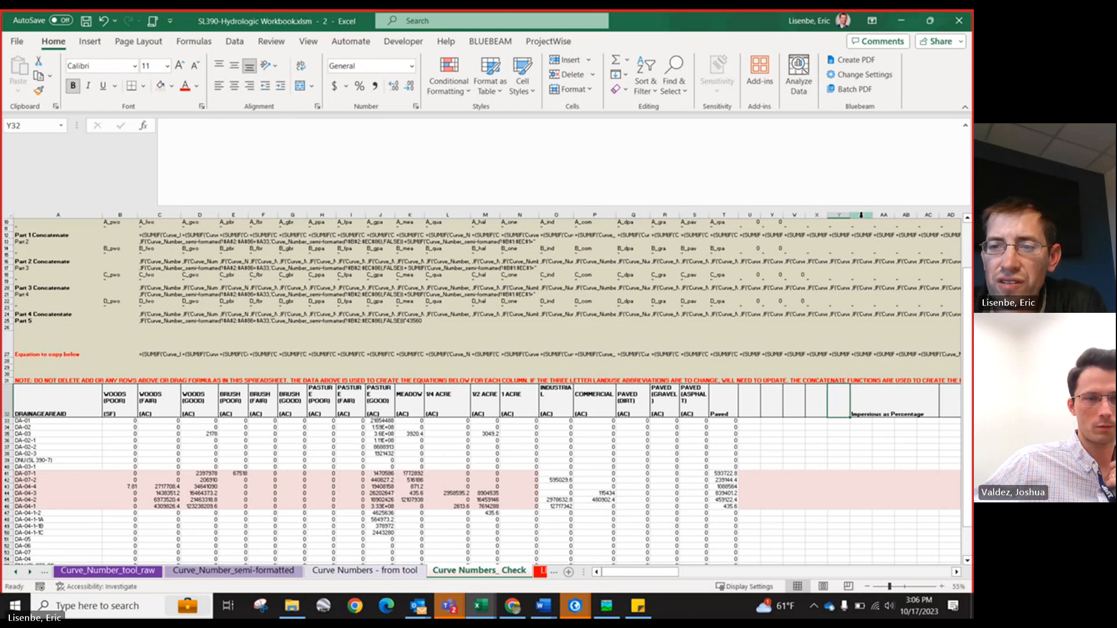
drag(851, 217, 865, 217)
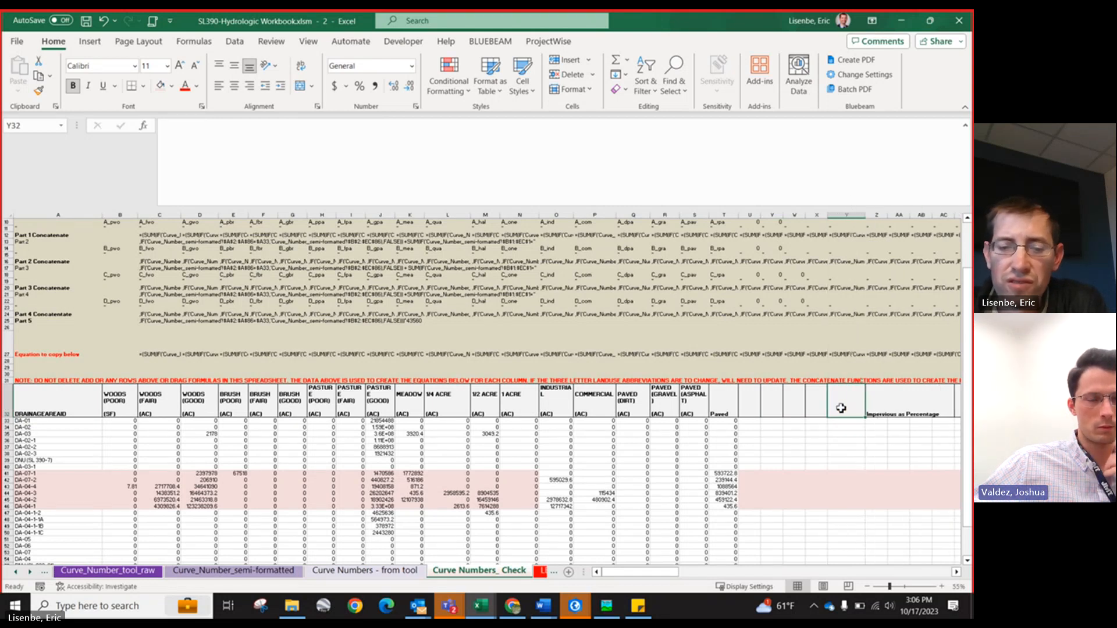
text(Total Area)
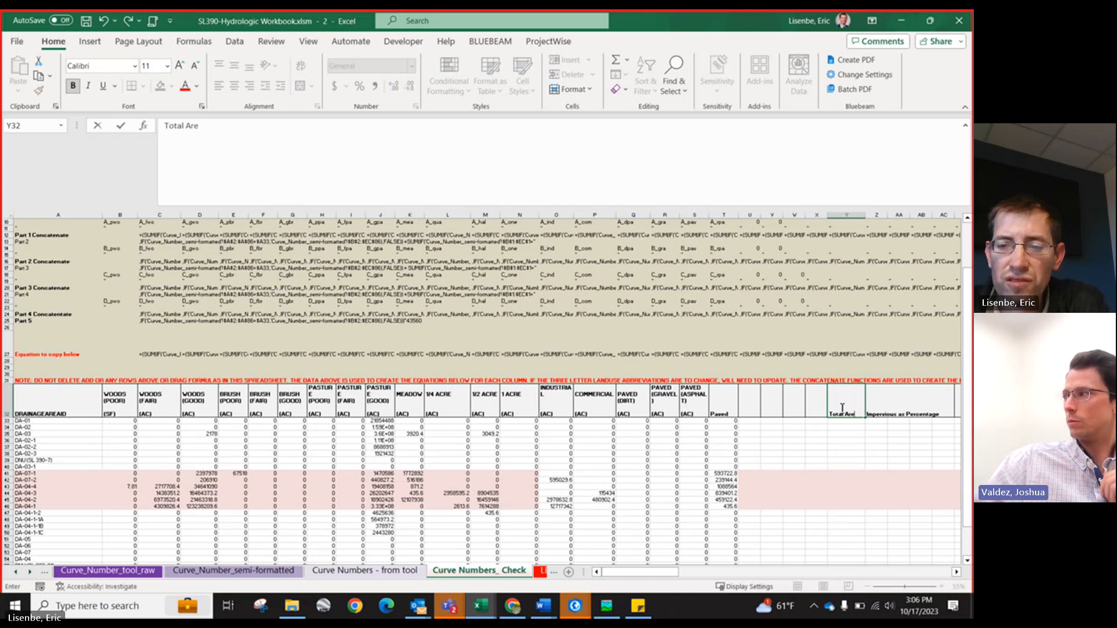
key(Return)
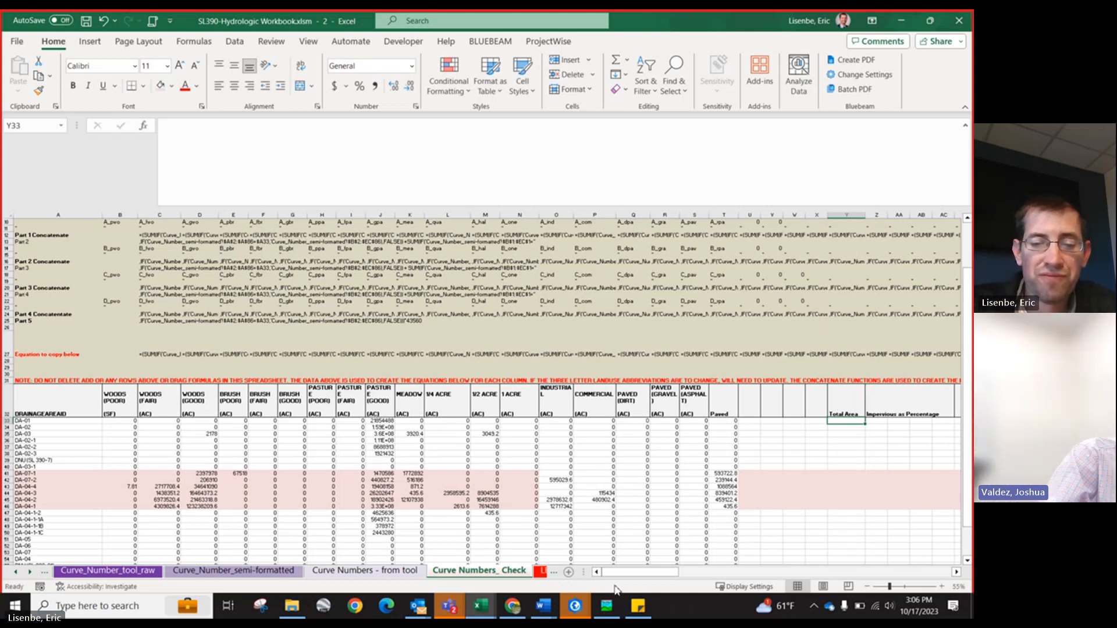
Step: Switch to ArcGIS Pro and dismiss the Curve Number Calculator's processing-complete message
click(580, 611)
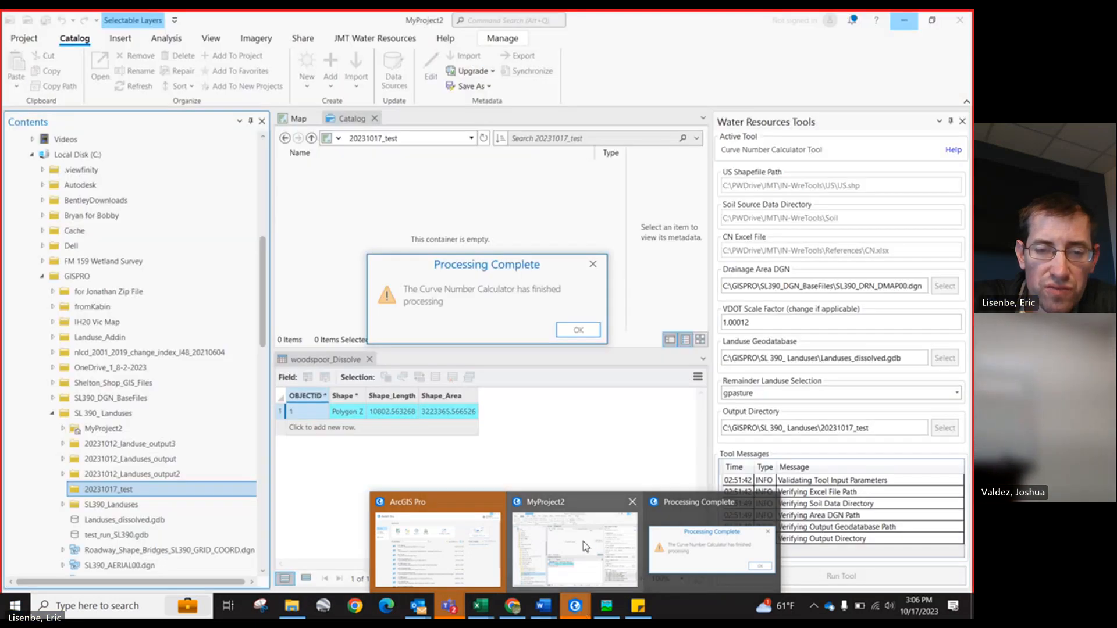
click(583, 547)
click(578, 330)
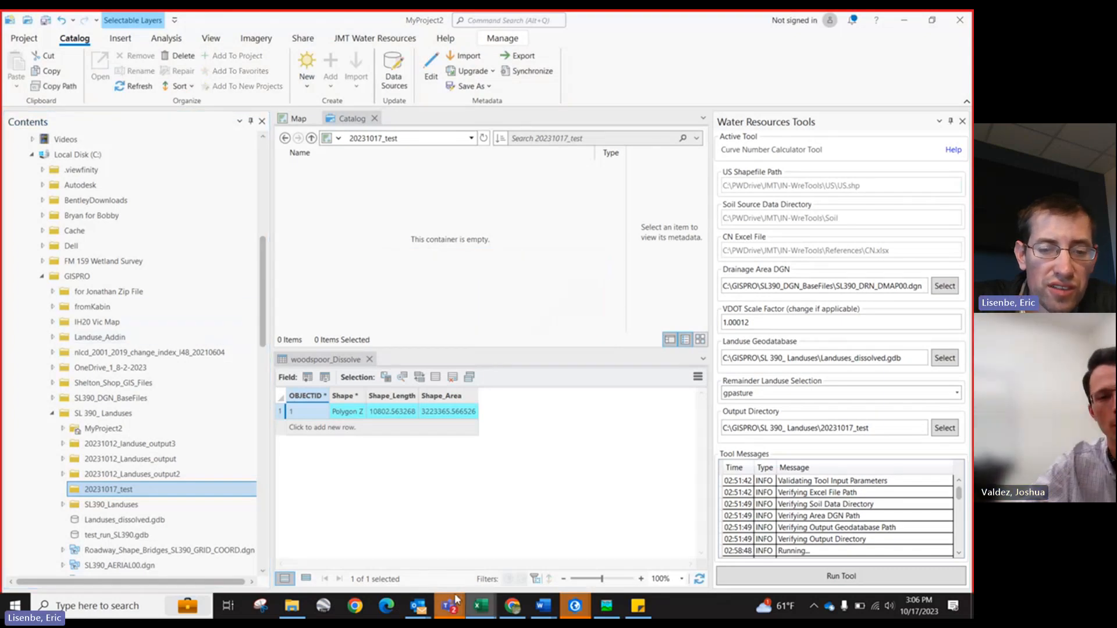
Step: Review the GIS feature class names and landuse rows on the workbook's Landuses_Summary sheet, then return to ArcGIS Pro
mouse_move(480, 606)
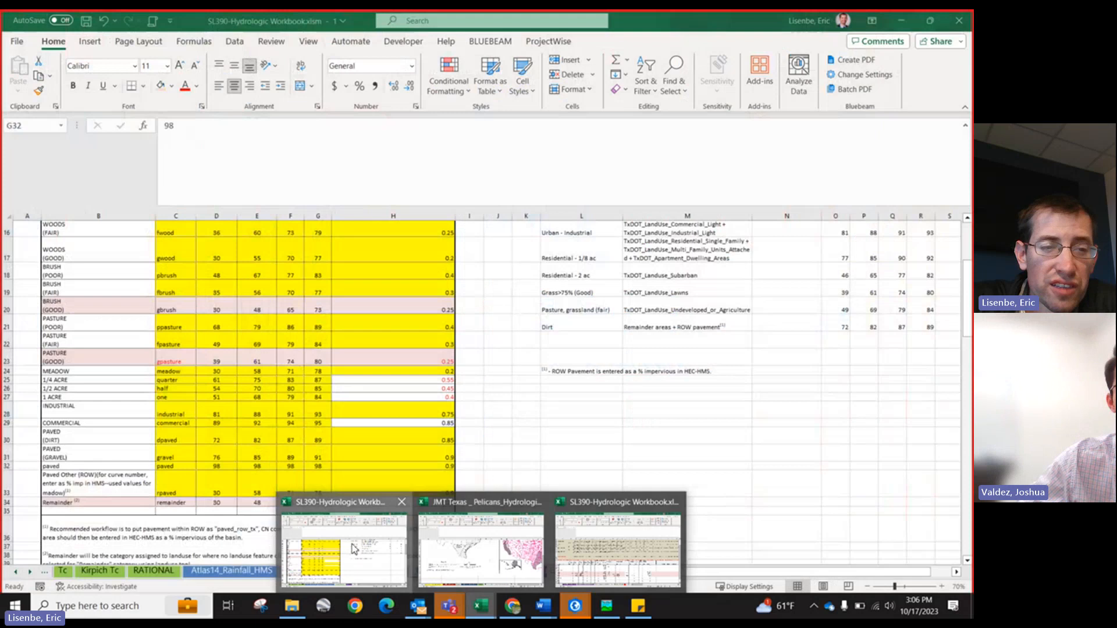
click(343, 550)
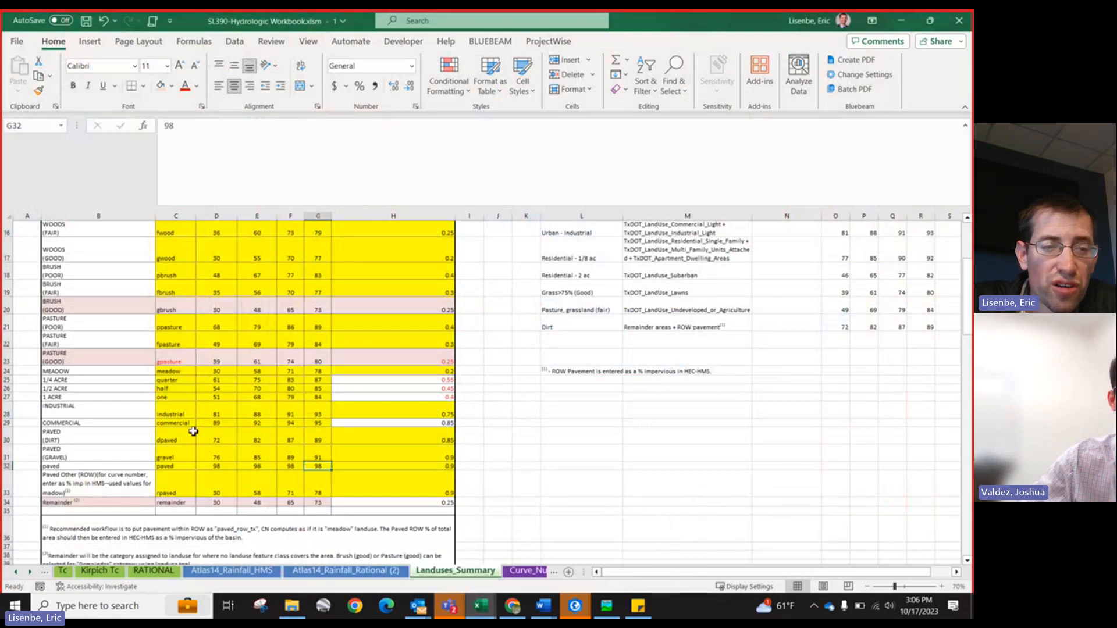
scroll(192, 424, up, 2)
scroll(192, 424, down, 2)
drag(166, 274, 184, 554)
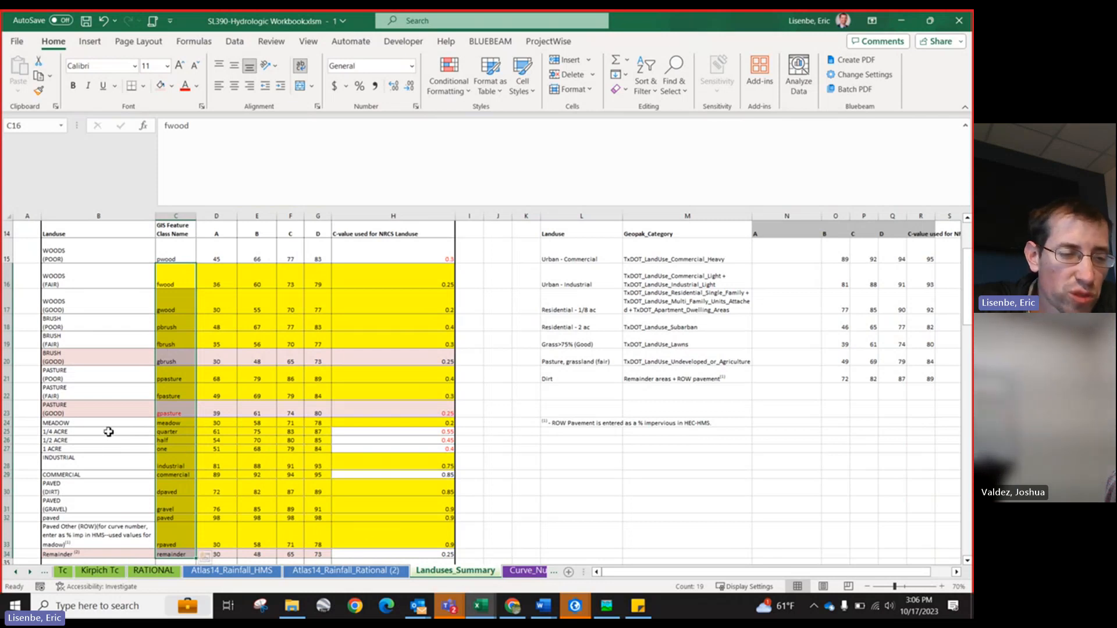
scroll(109, 432, down, 1)
drag(92, 411, 91, 424)
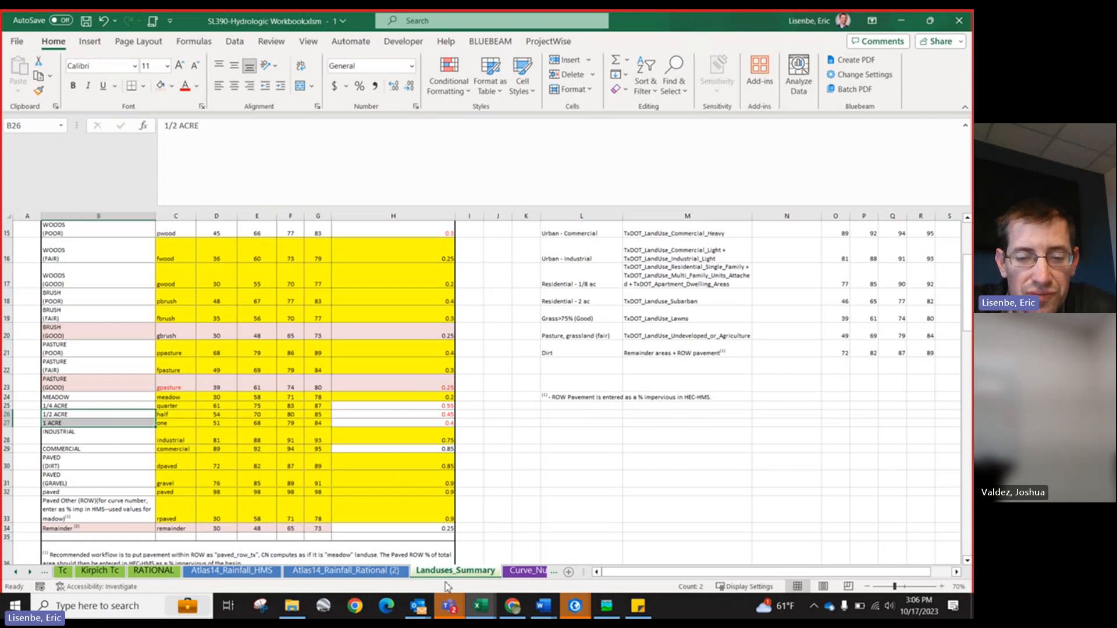
mouse_move(449, 606)
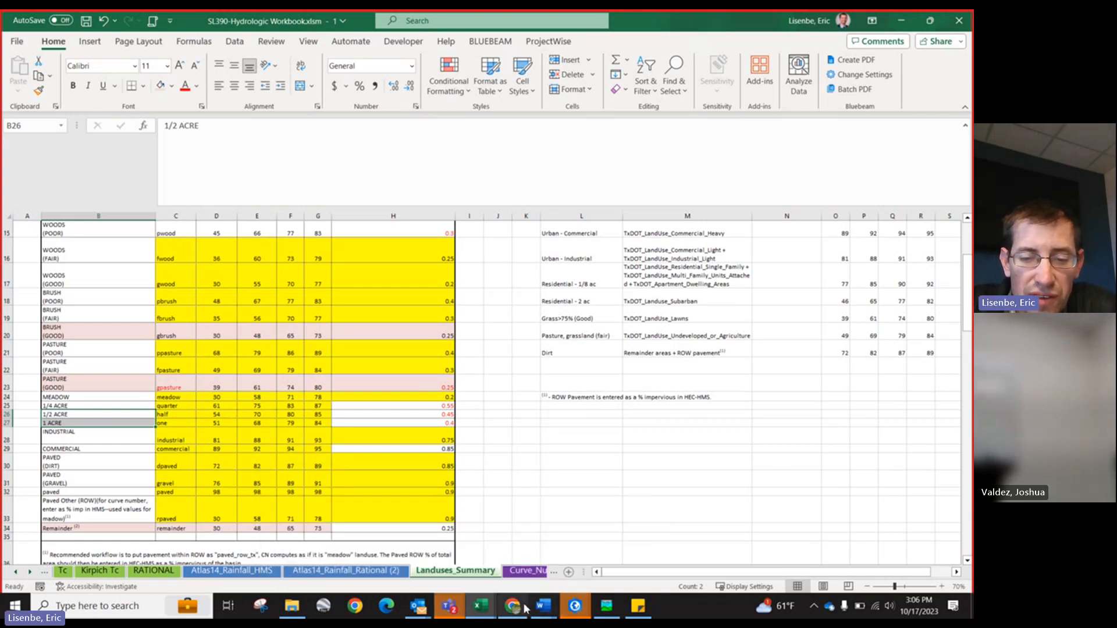
mouse_move(575, 608)
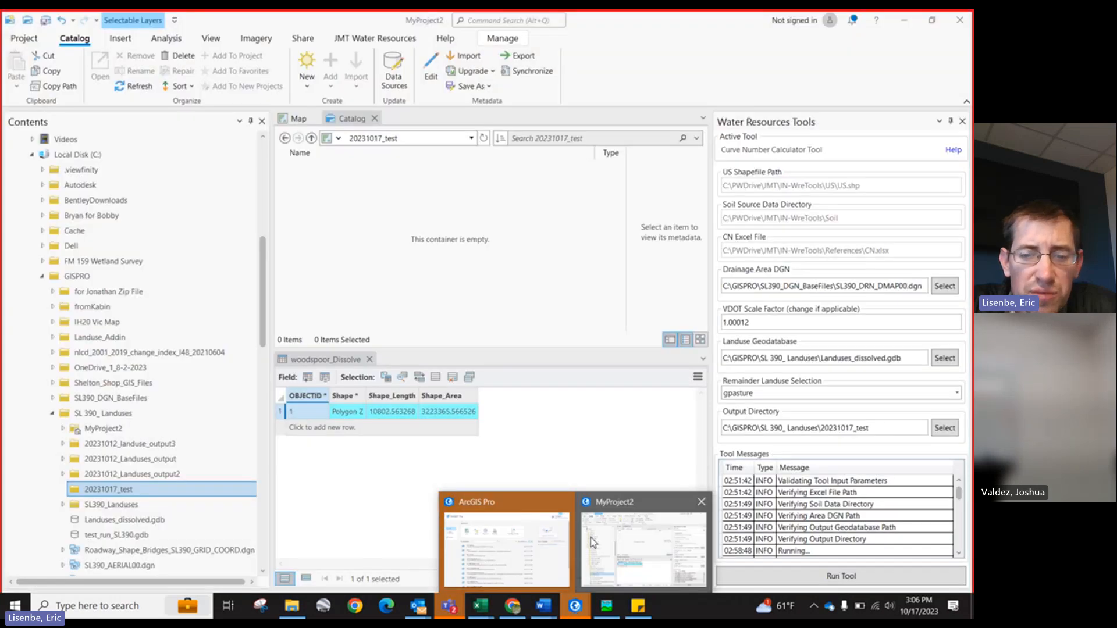
click(620, 552)
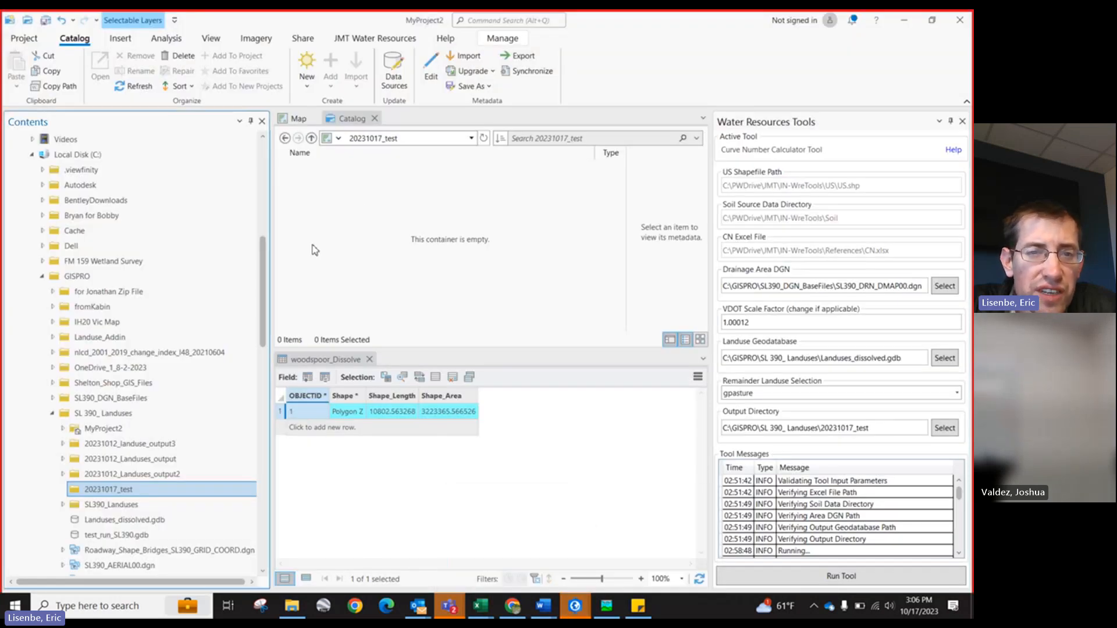
Step: Scroll through the Curve Number Calculator's tool messages
click(540, 225)
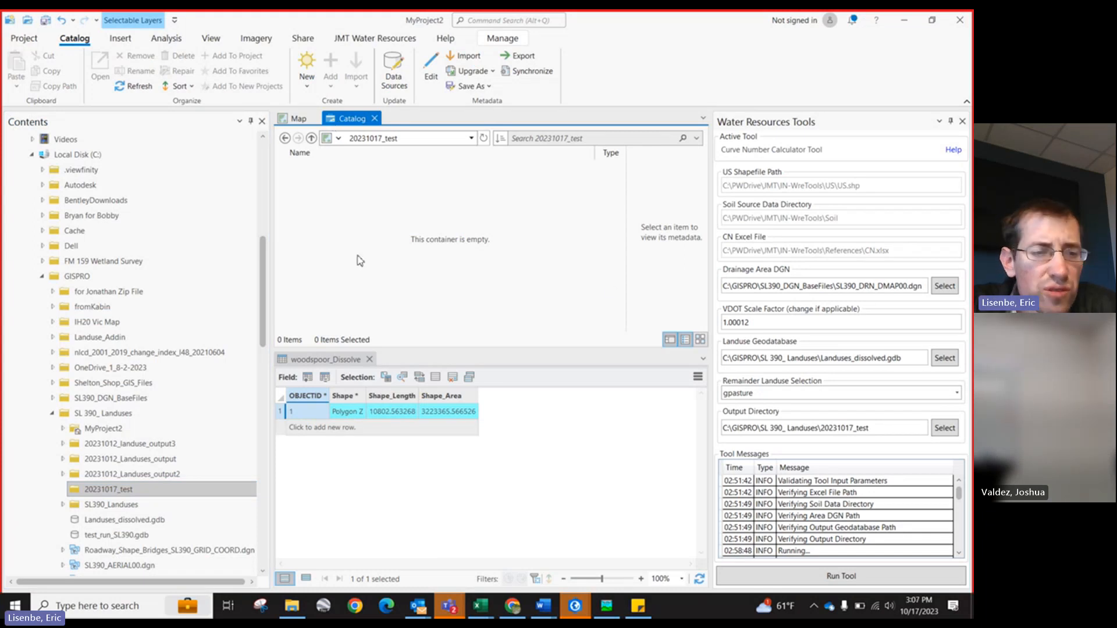
click(85, 494)
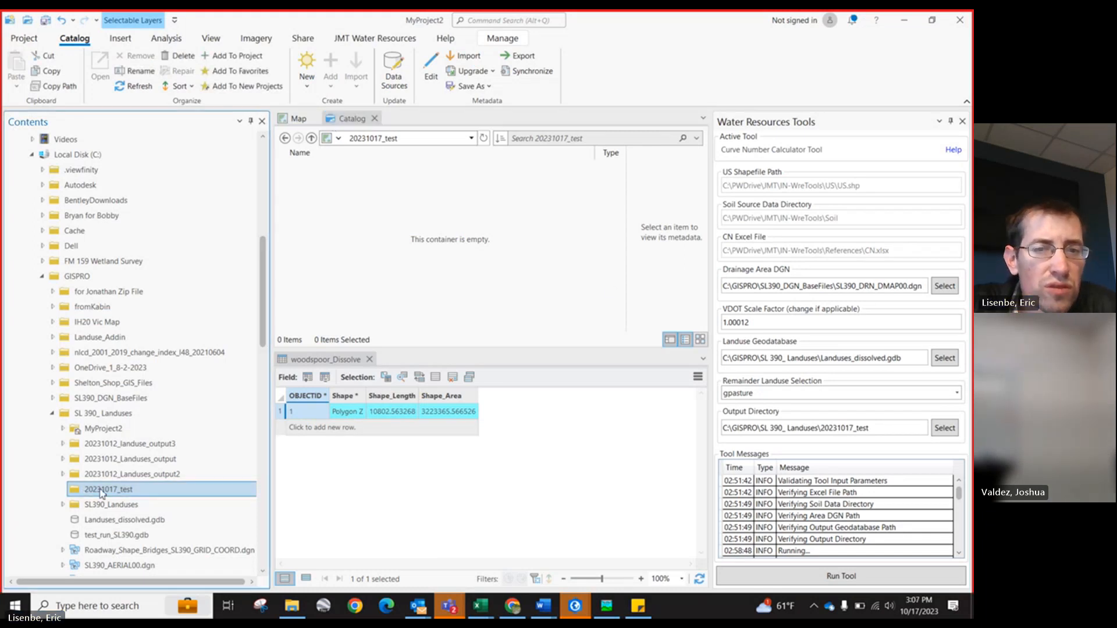
click(109, 476)
click(110, 494)
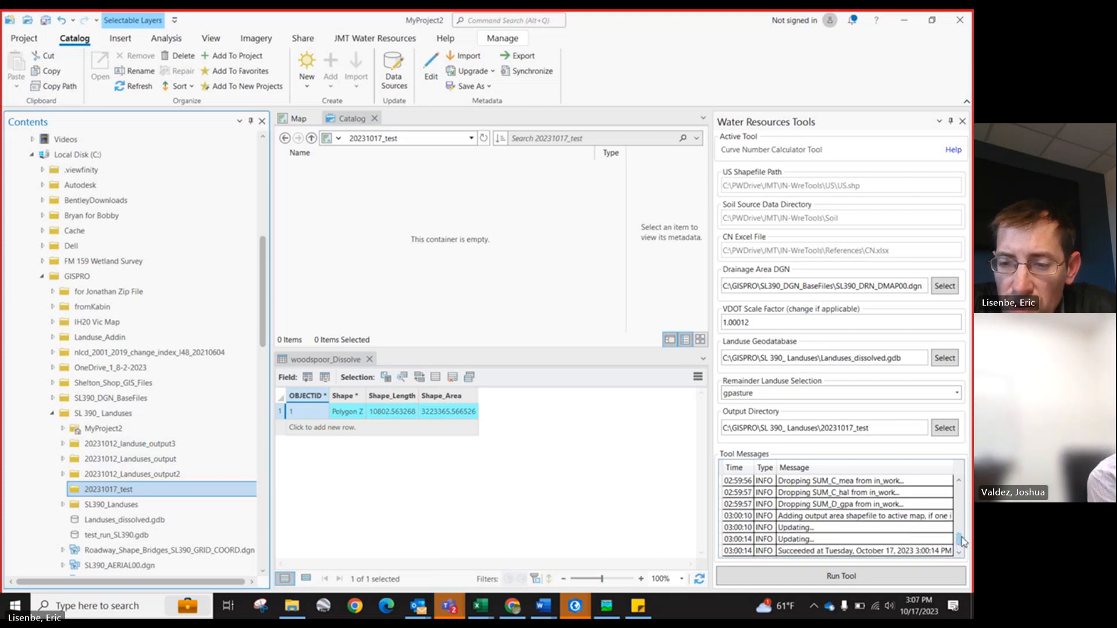
drag(960, 550, 965, 480)
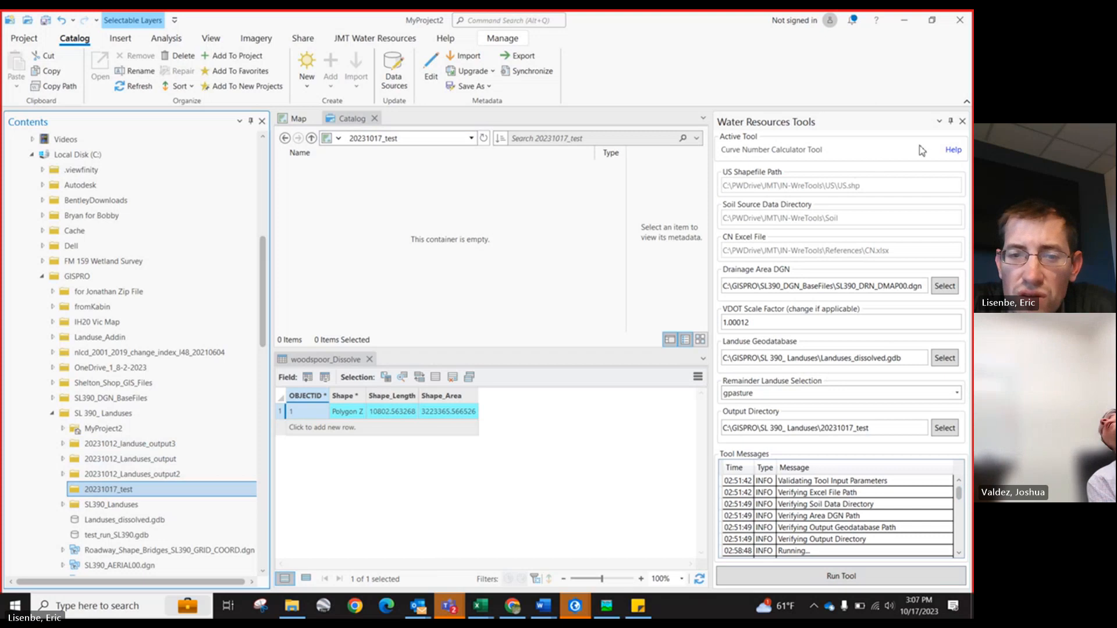
Step: Close the Water Resources Tools pane and refresh the 20231017_test output folder in the catalog
click(963, 122)
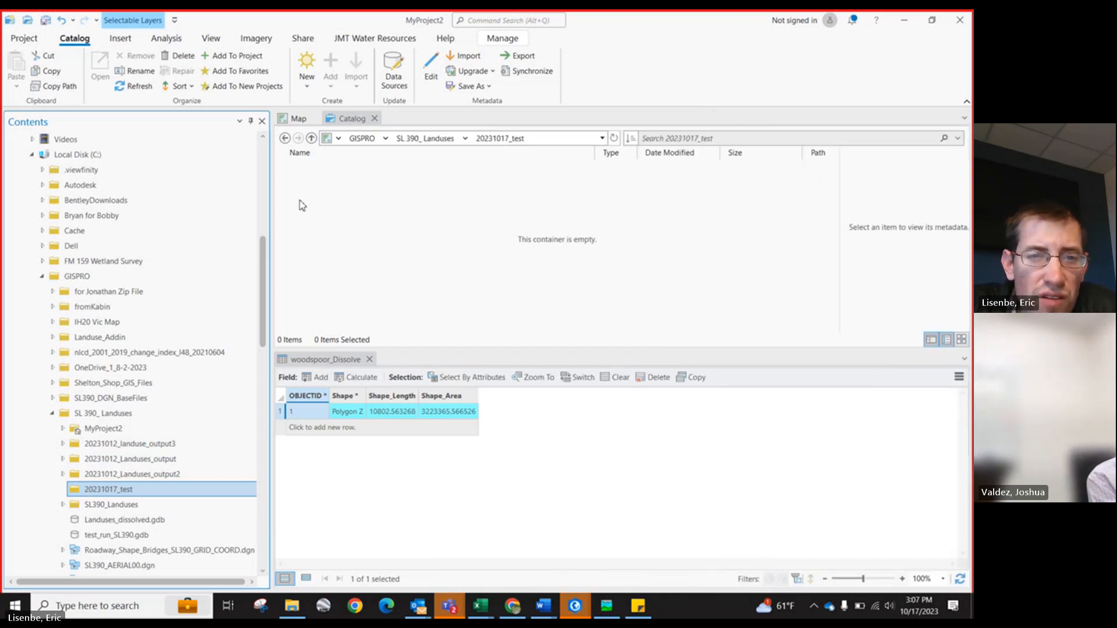
click(298, 119)
click(352, 118)
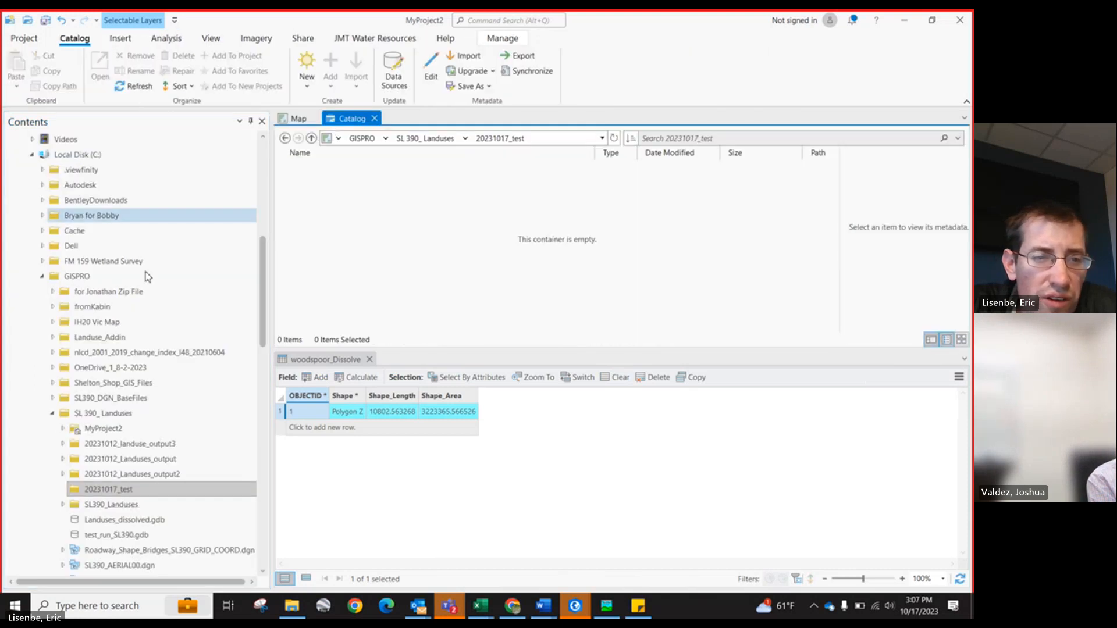
click(116, 474)
key(Down)
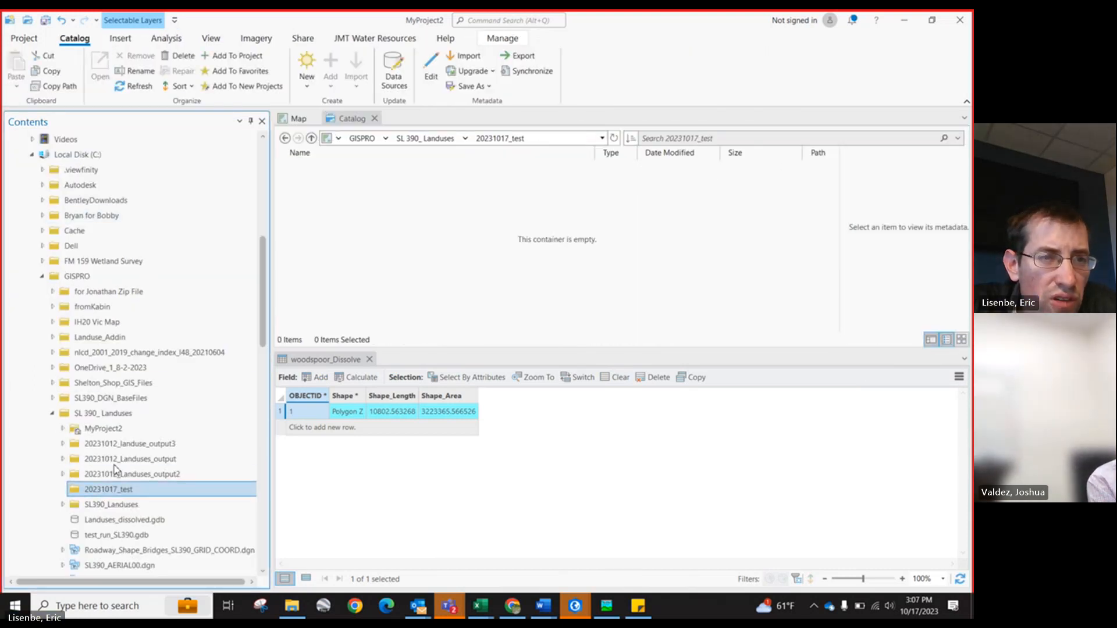
right_click(136, 490)
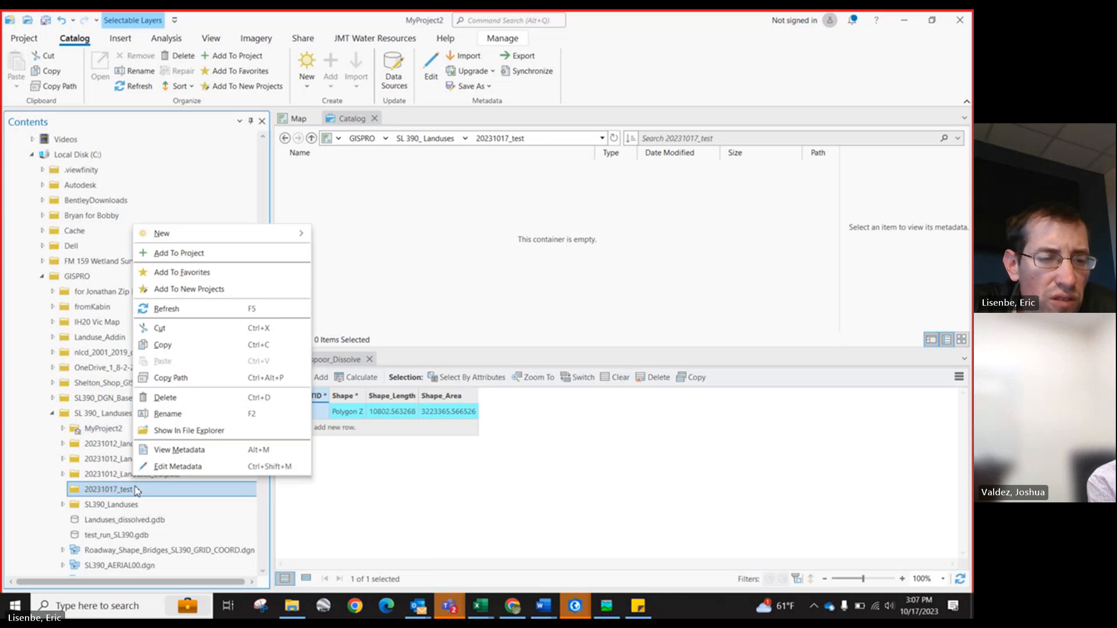
click(166, 309)
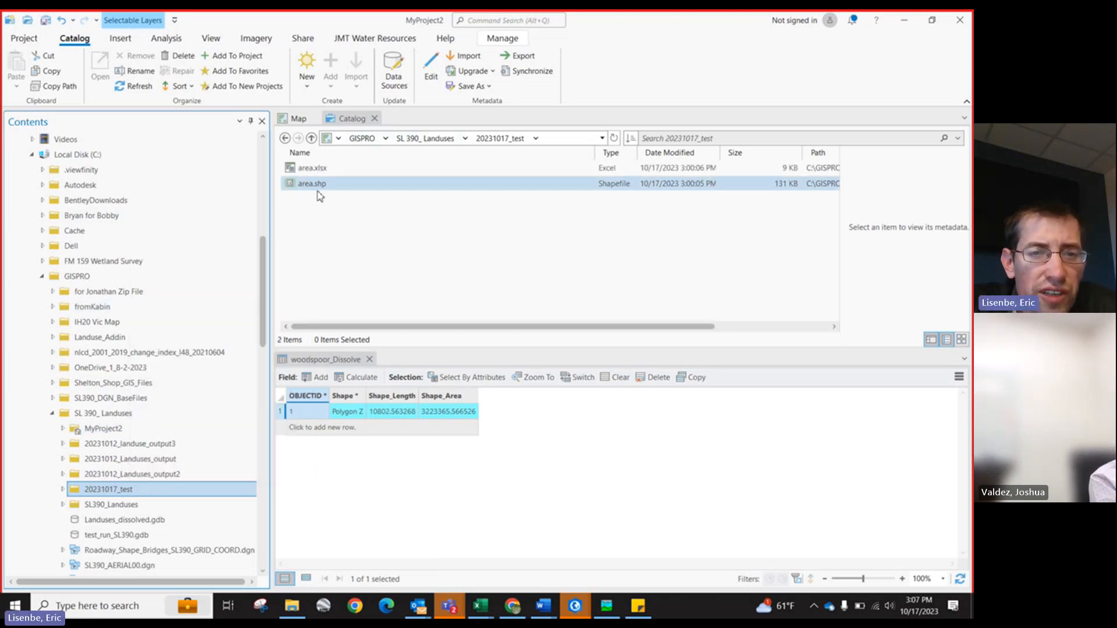
Step: Add the area.shp output shapefile to the map
right_click(312, 185)
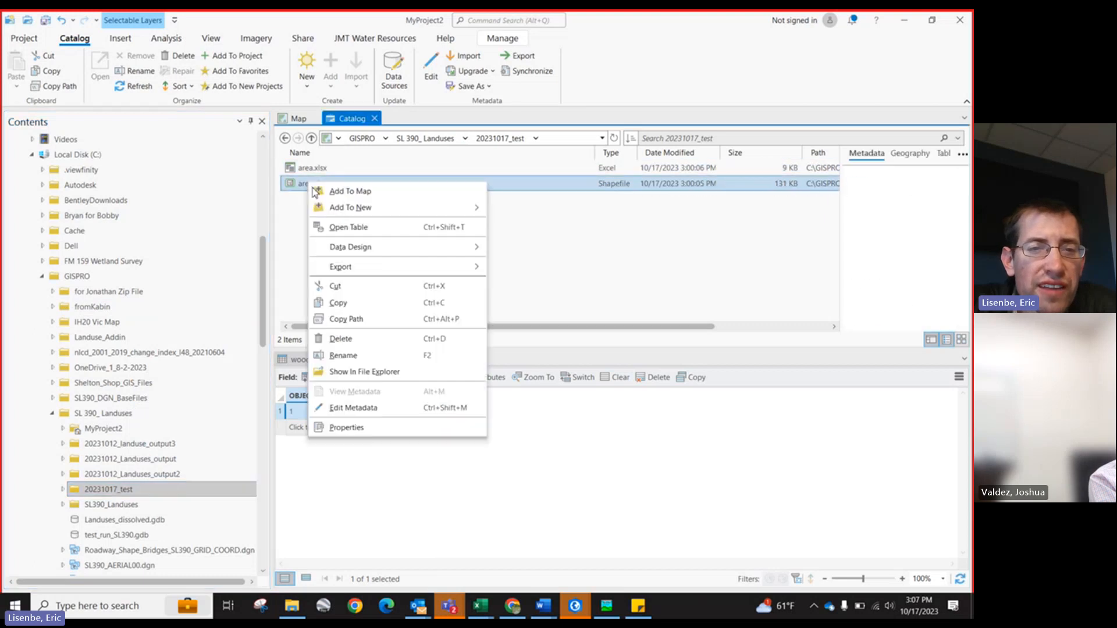
click(326, 193)
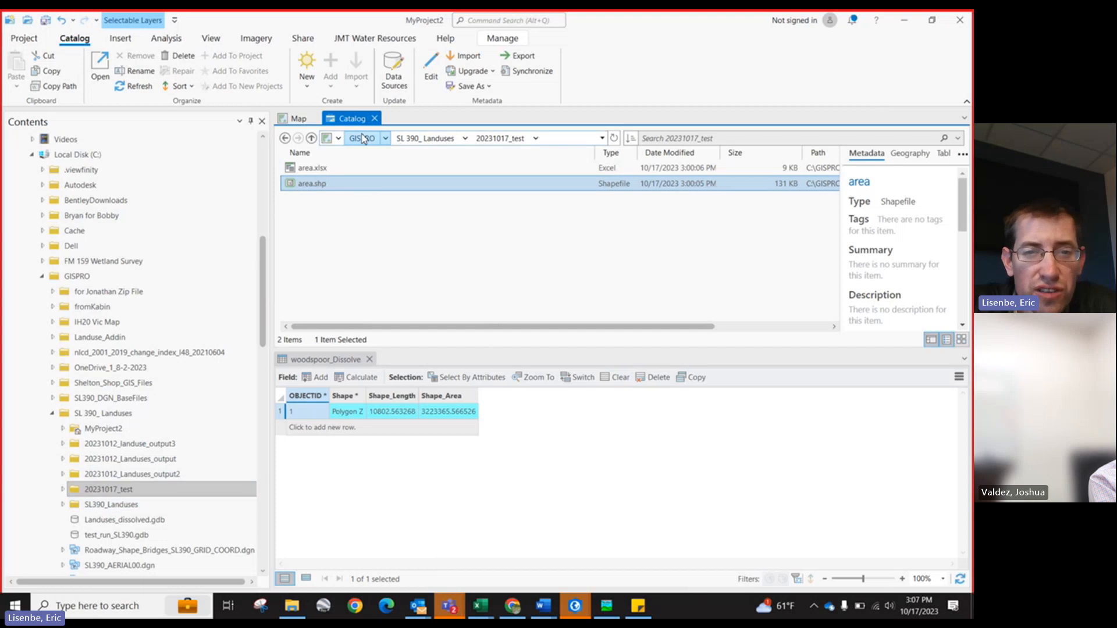
click(507, 22)
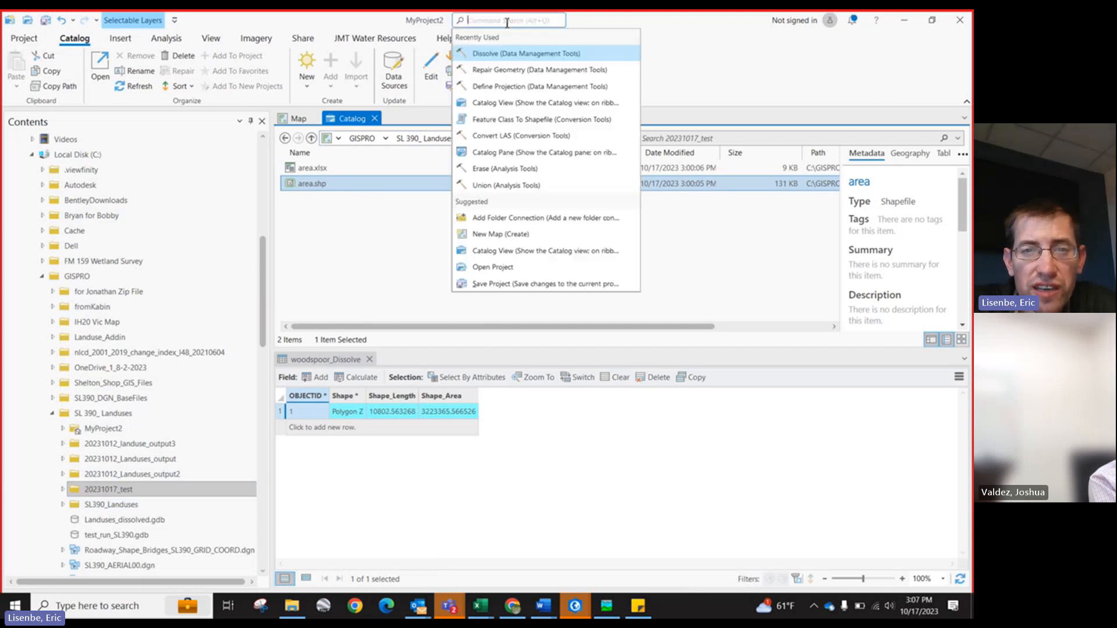
click(301, 196)
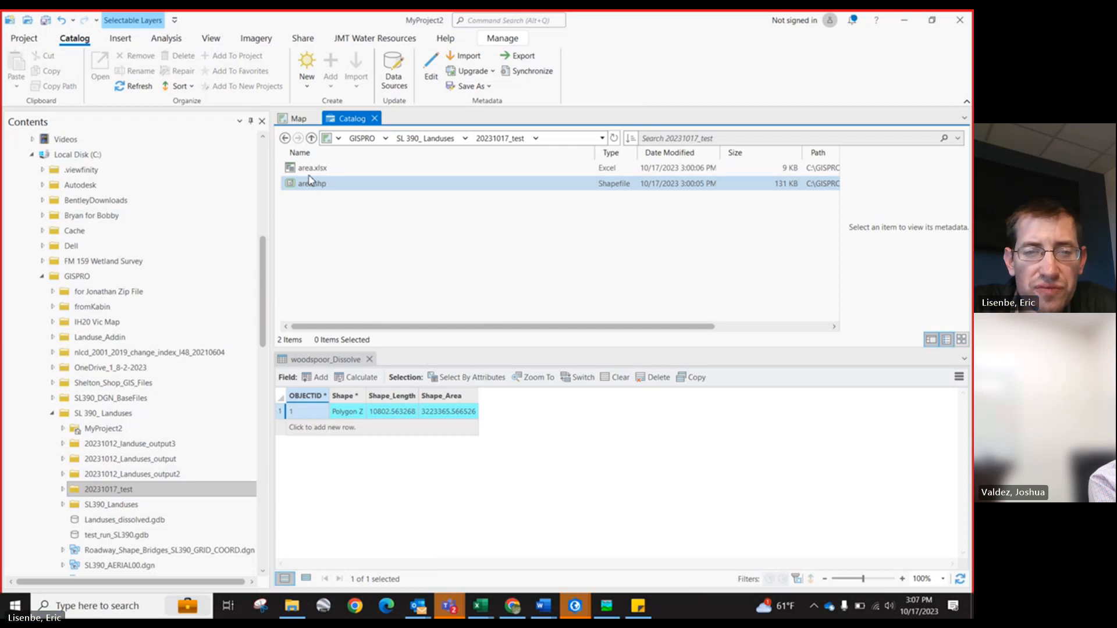
mouse_move(312, 189)
mouse_down()
mouse_move(298, 118)
mouse_move(322, 246)
mouse_up()
scroll(528, 308, up, 3)
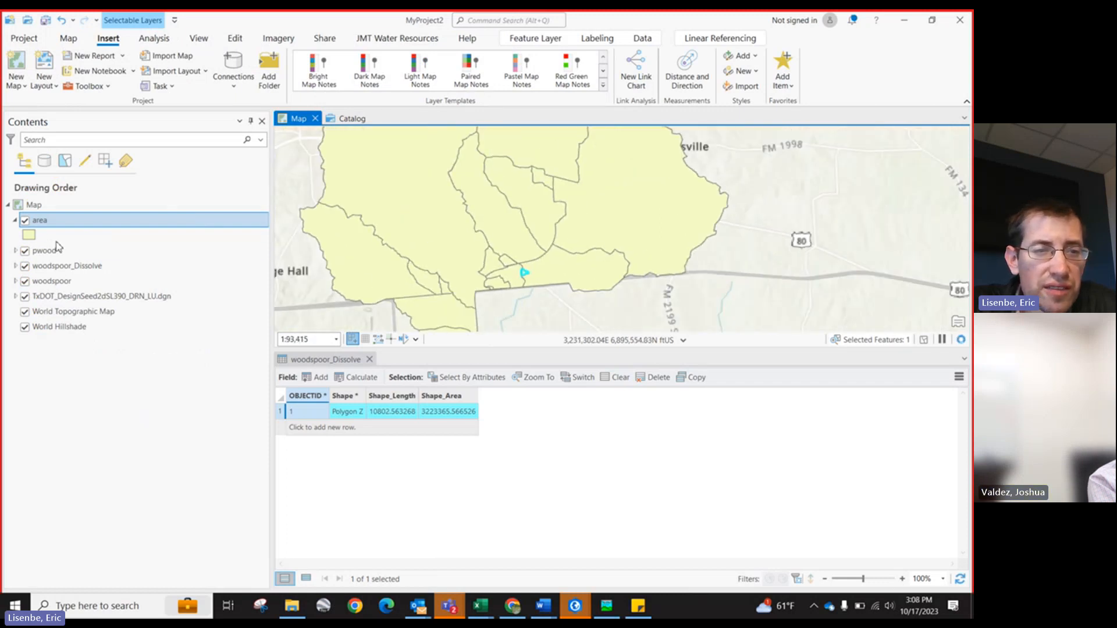
Step: Change the area layer's symbol to Black Outline
click(29, 234)
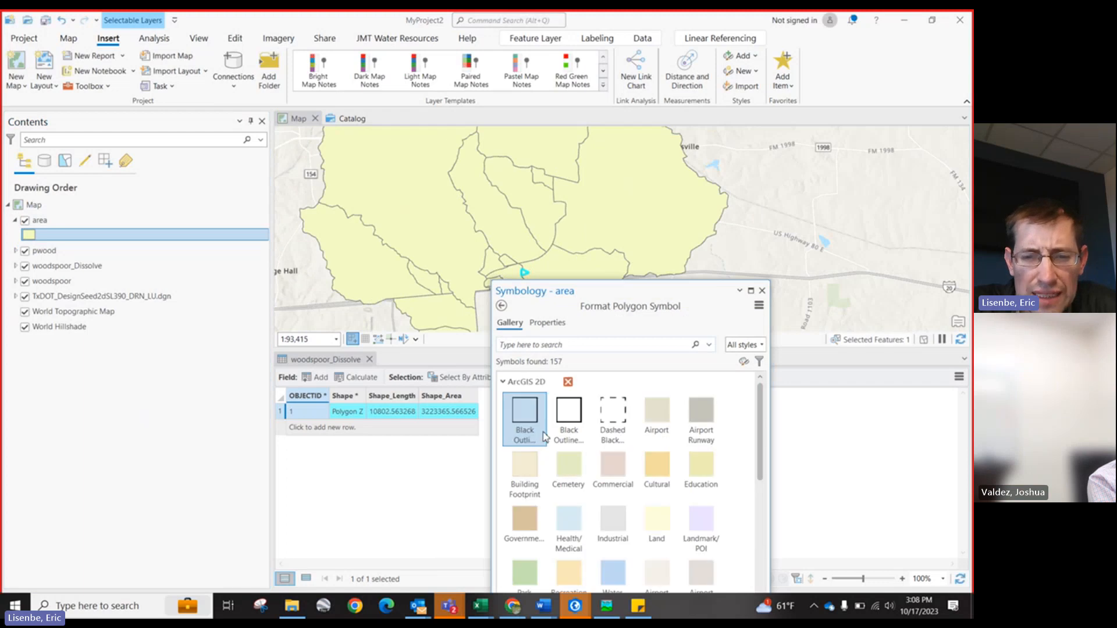
click(569, 414)
drag(584, 298, 422, 156)
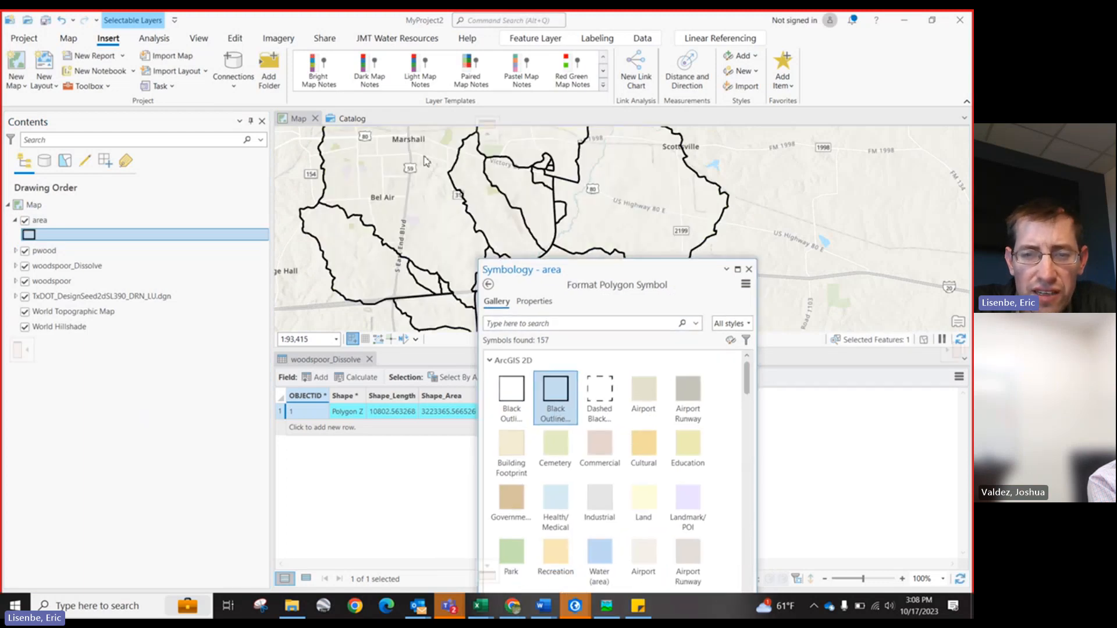
click(600, 149)
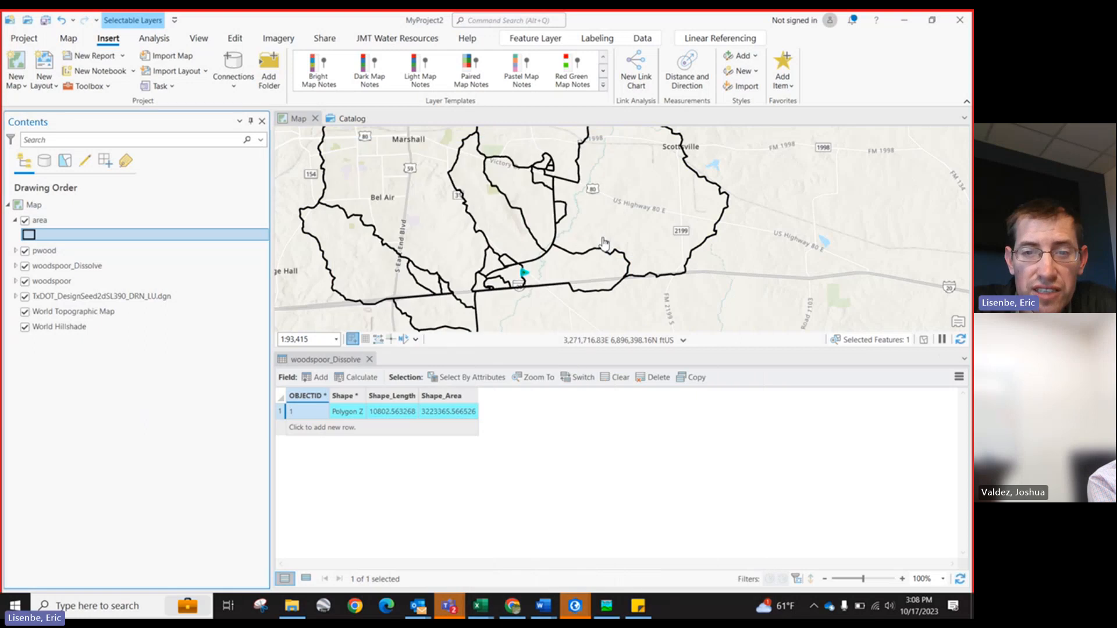
Step: Expand the TxDOT landuse DGN layer to view its polygon group landuse classes
scroll(514, 294, up, 2)
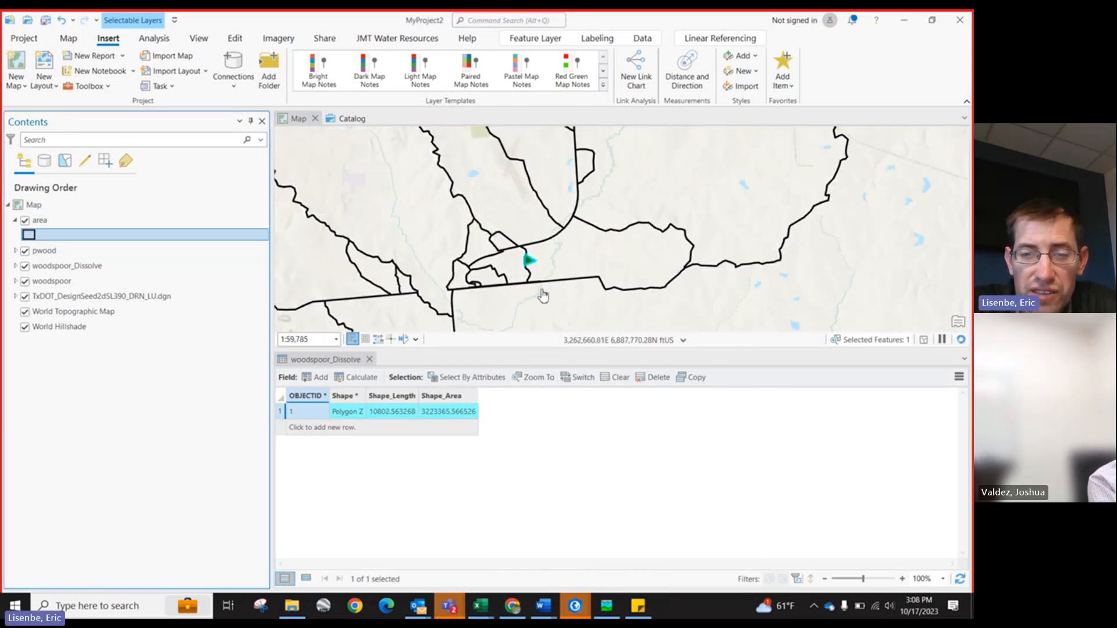
click(15, 297)
click(38, 328)
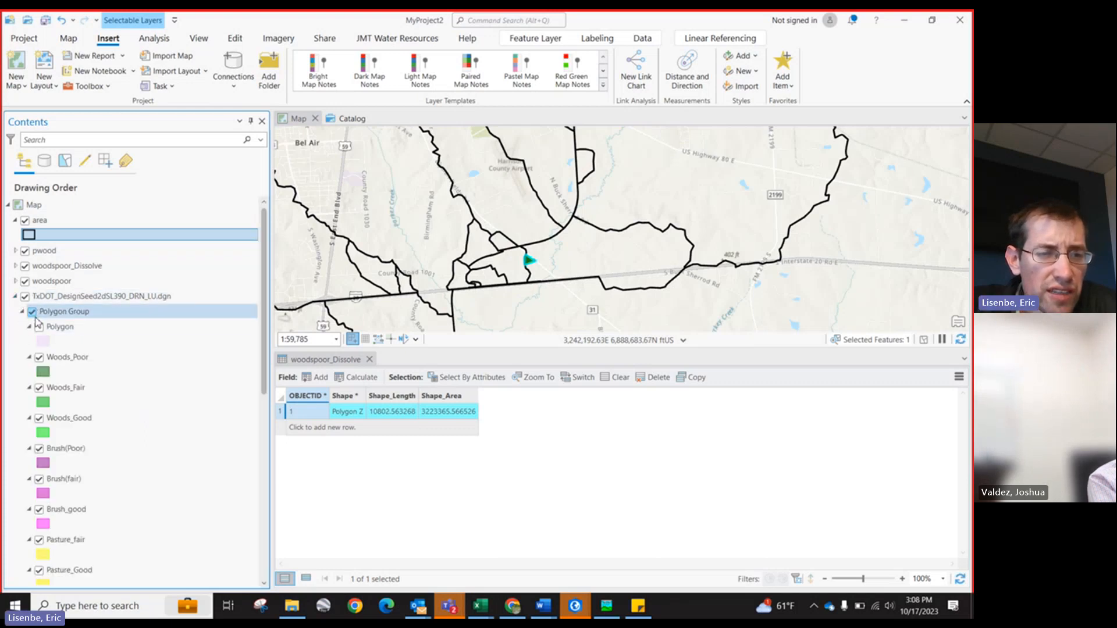
Step: Switch the map's basemap to Imagery
scroll(654, 260, up, 3)
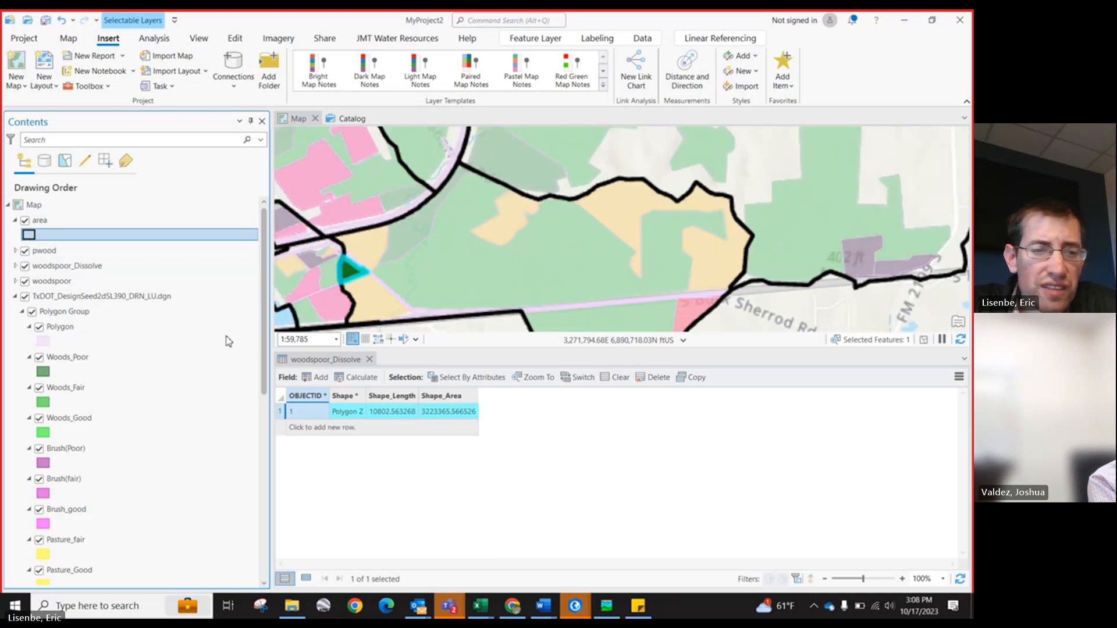
scroll(105, 473, down, 10)
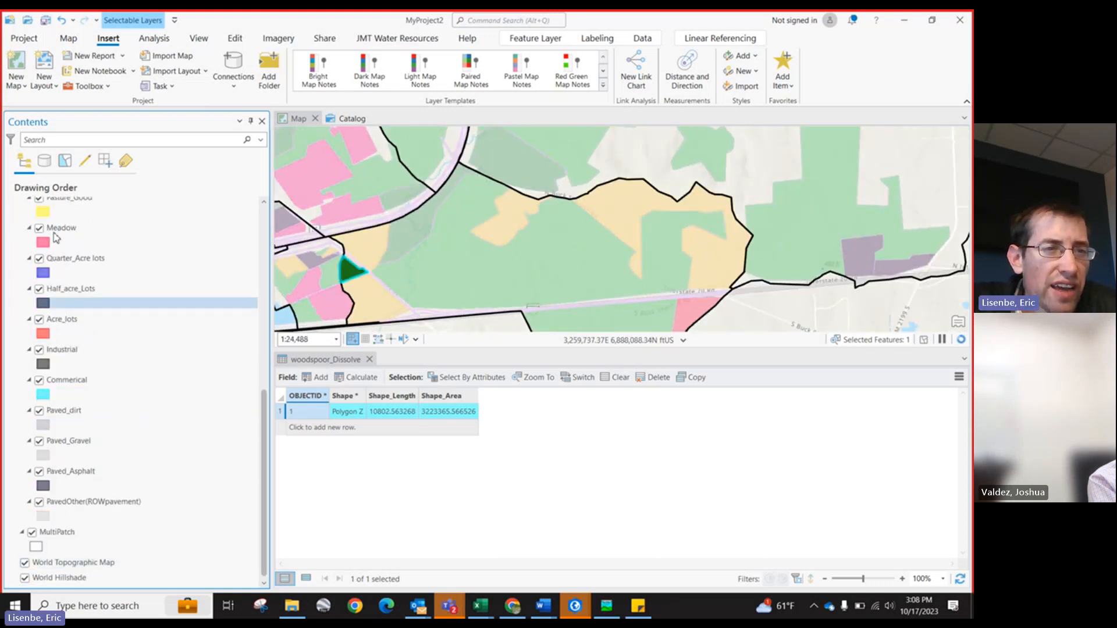
scroll(35, 91, down, 1)
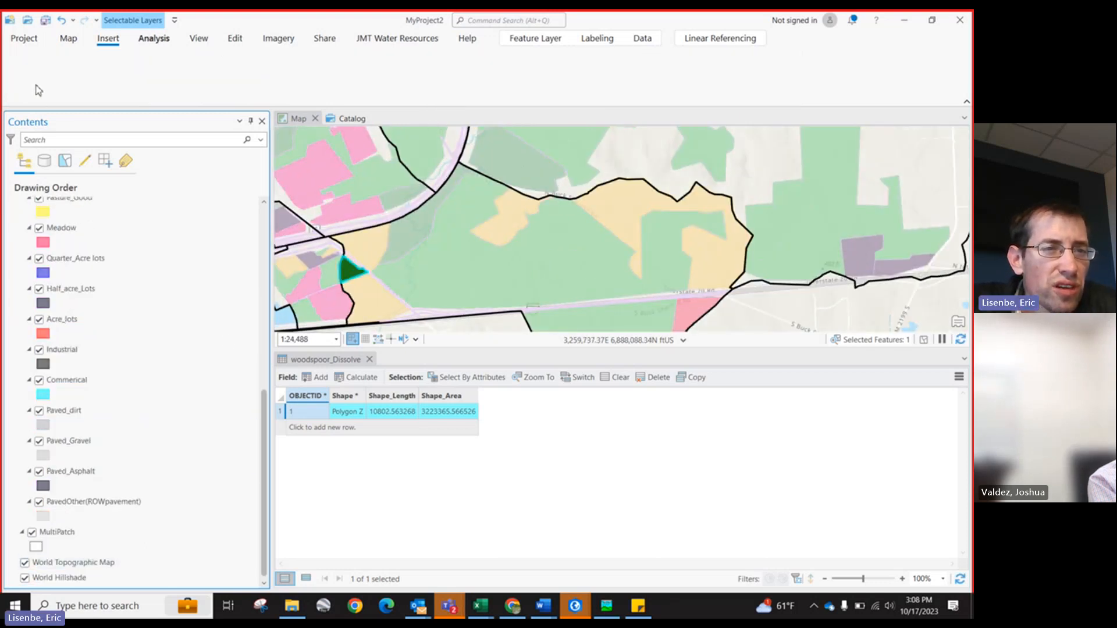
click(67, 40)
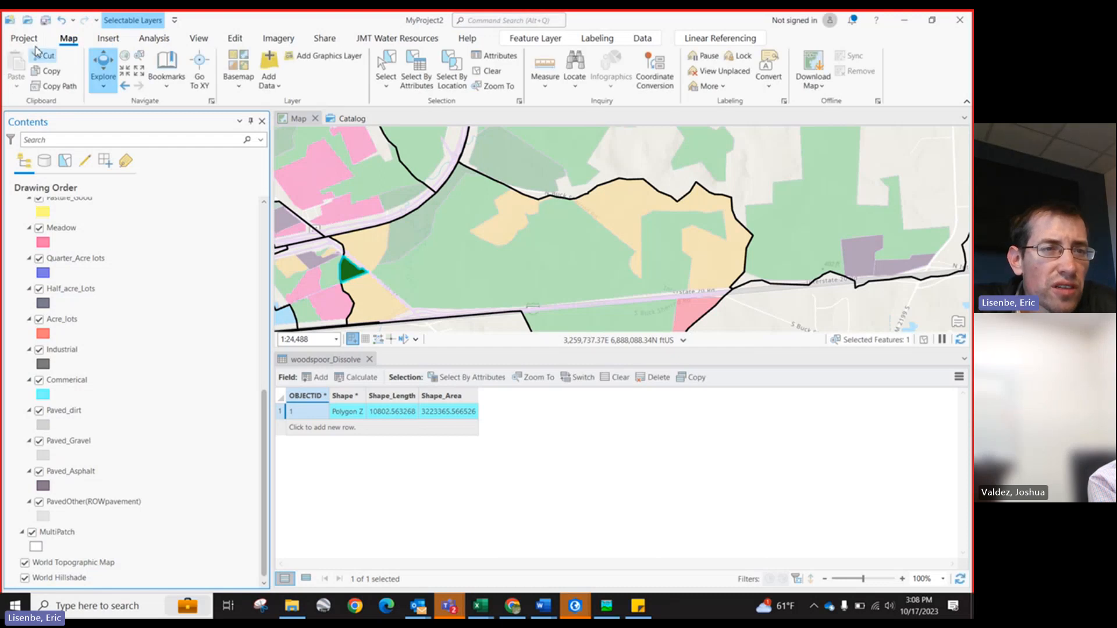
click(239, 73)
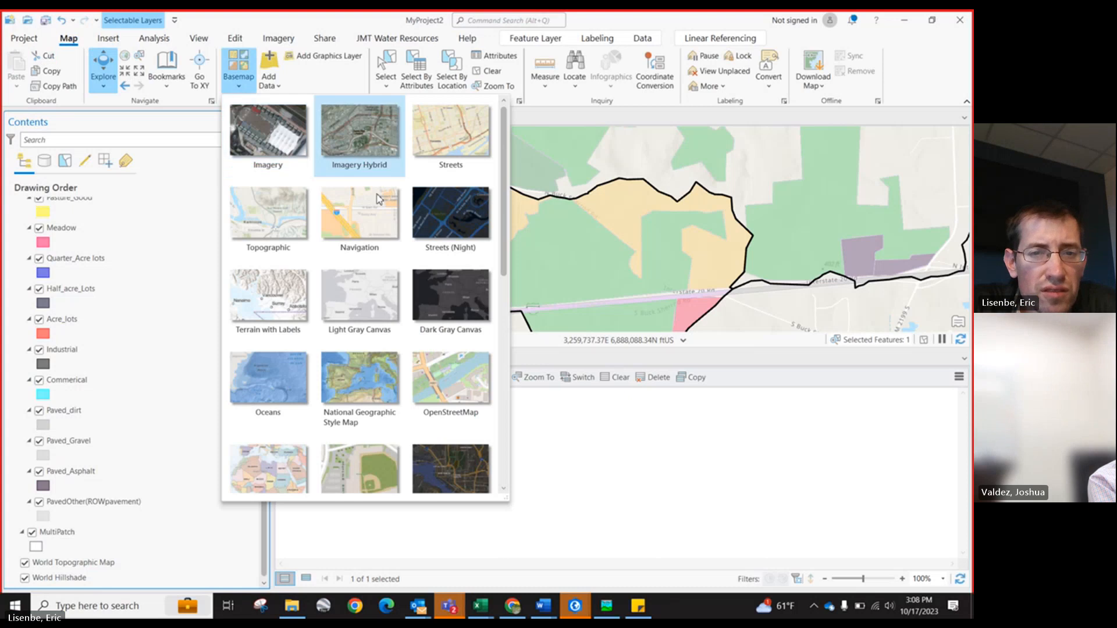
click(276, 142)
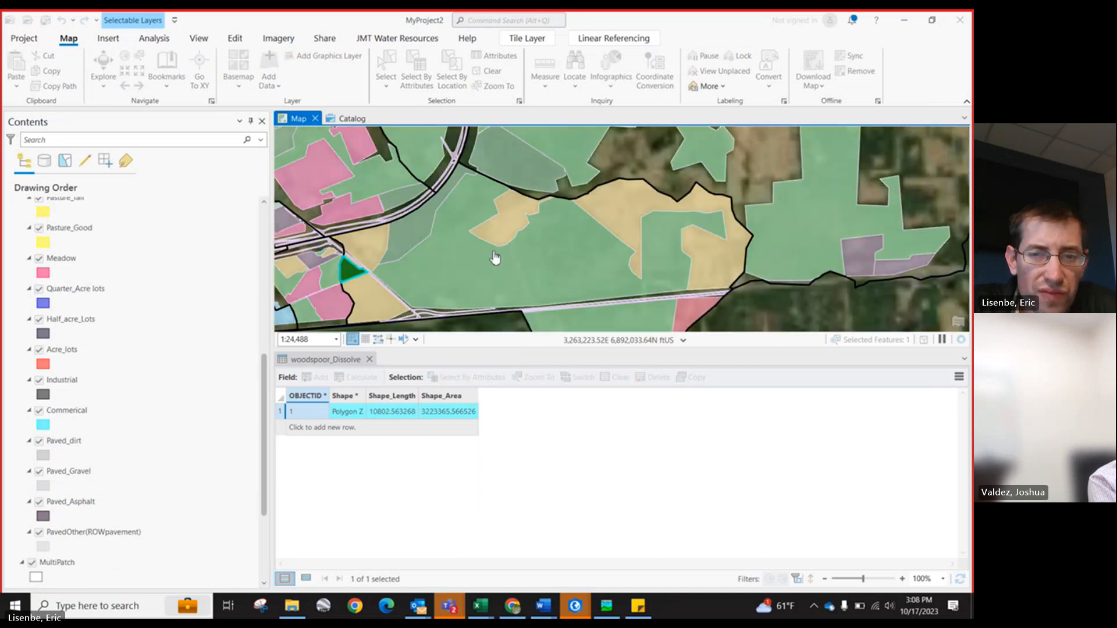
Step: Turn off the Polygon, Woods_Poor, Woods_Fair and Woods_Good landuse classes of the TxDOT landuse layer
scroll(577, 251, up, 2)
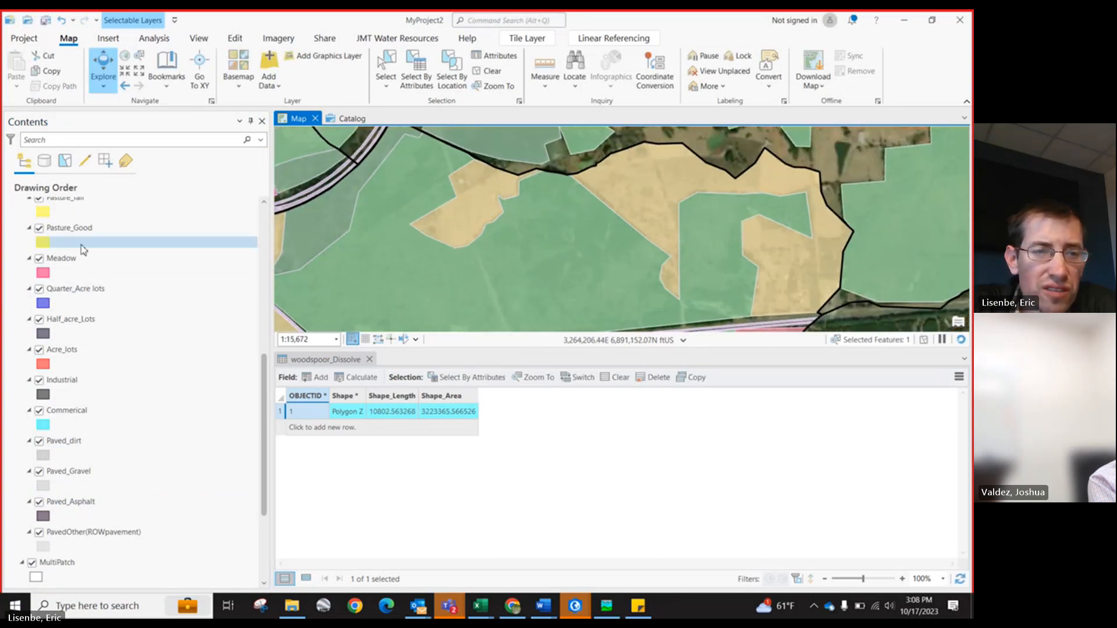
scroll(93, 291, up, 3)
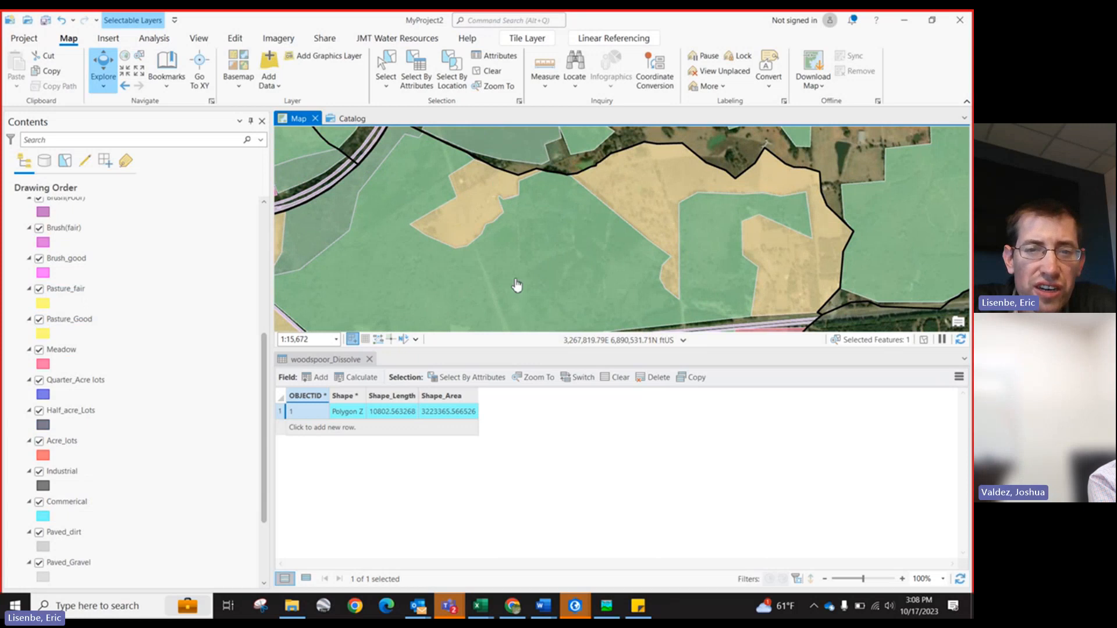
scroll(494, 253, down, 2)
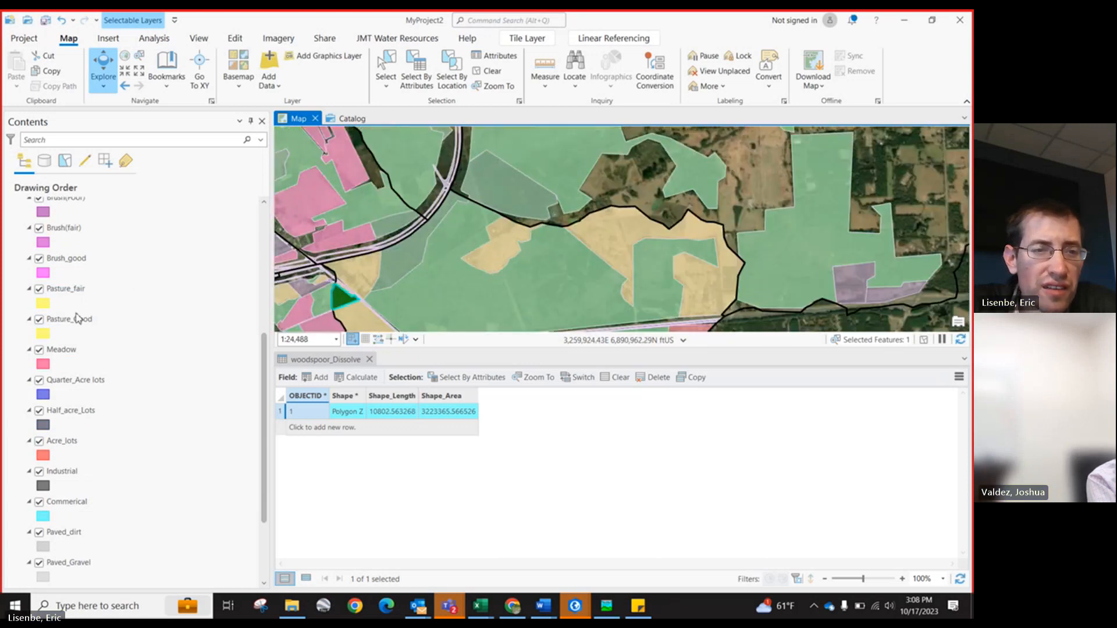
scroll(87, 308, up, 2)
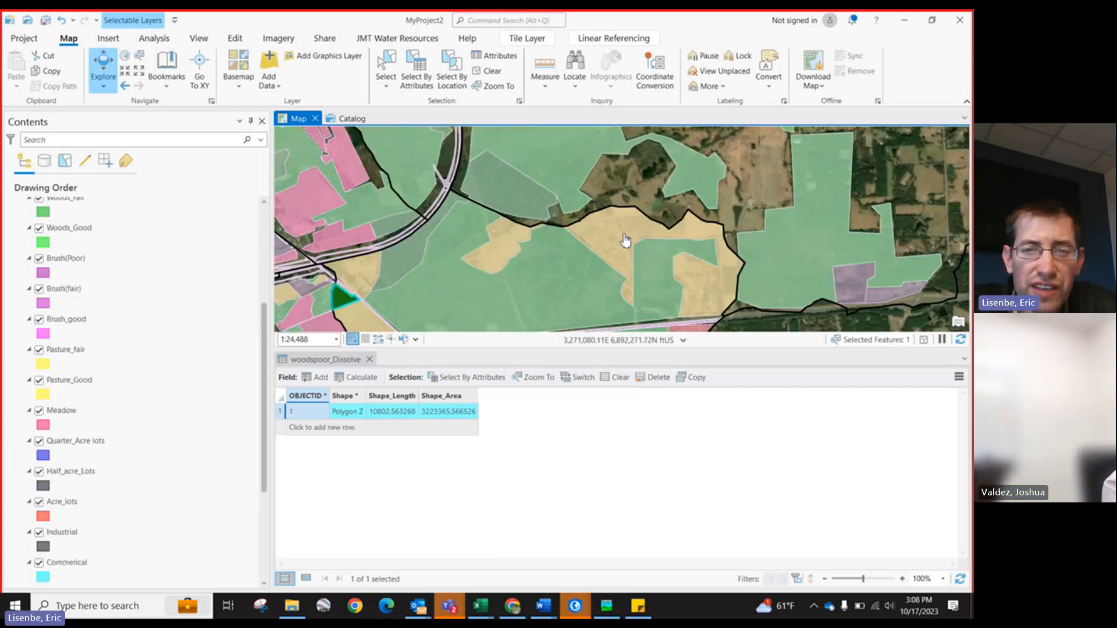
scroll(605, 247, down, 2)
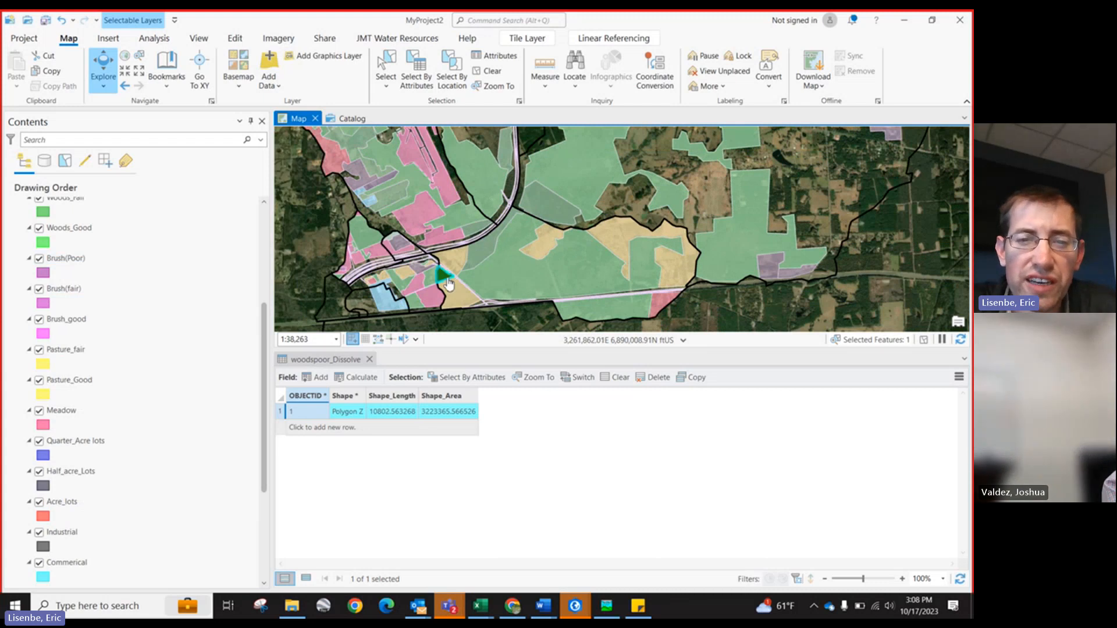
scroll(493, 256, up, 2)
scroll(133, 244, up, 2)
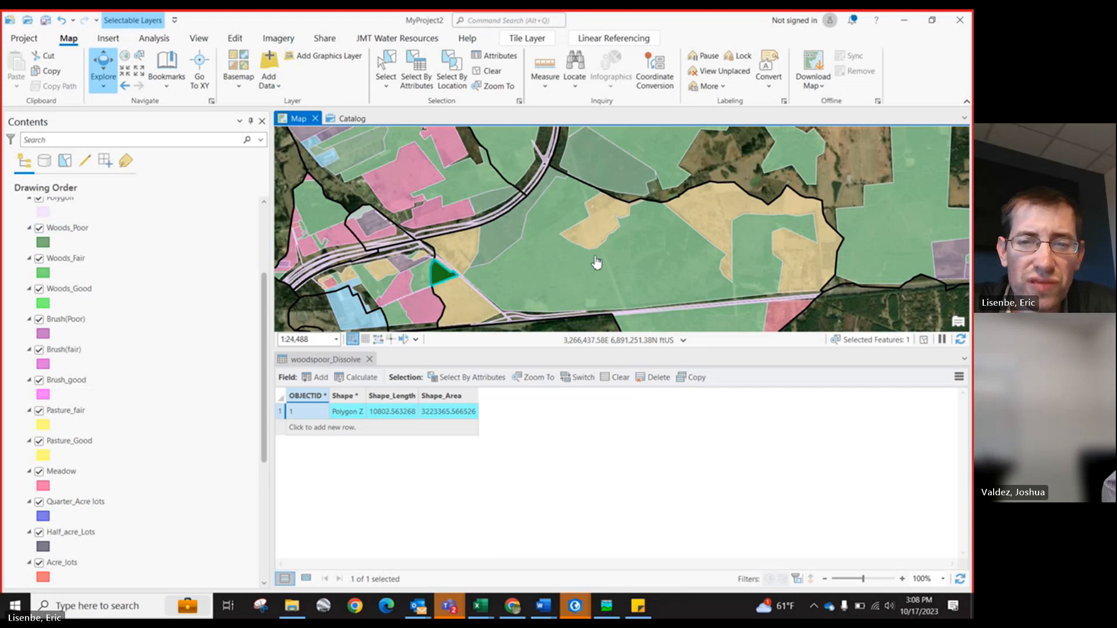
scroll(40, 259, up, 1)
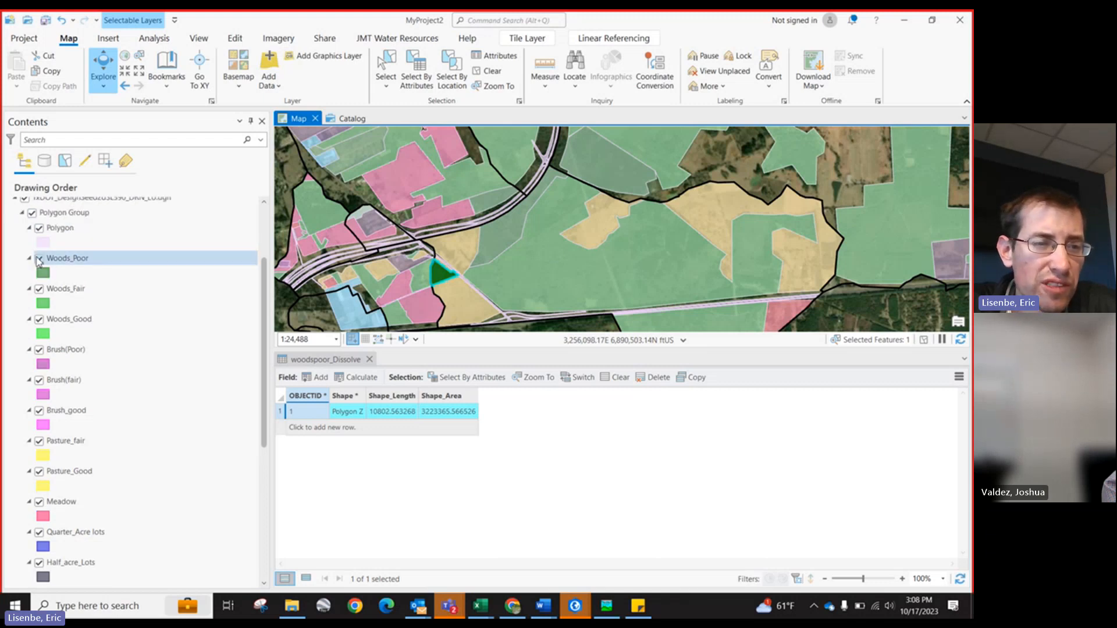
click(39, 259)
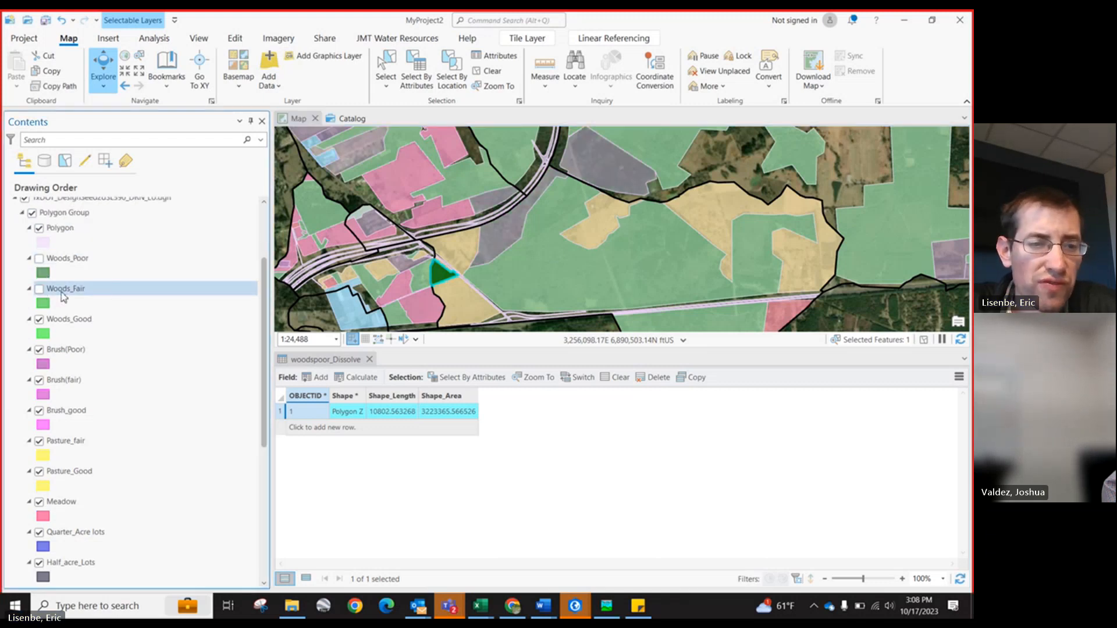
click(39, 320)
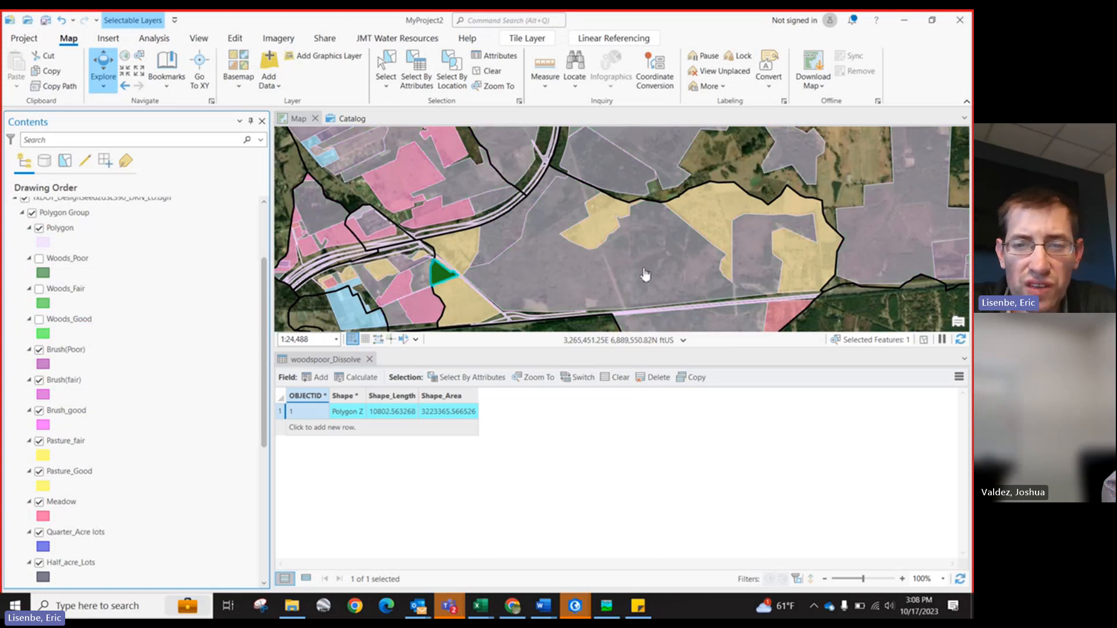
click(39, 228)
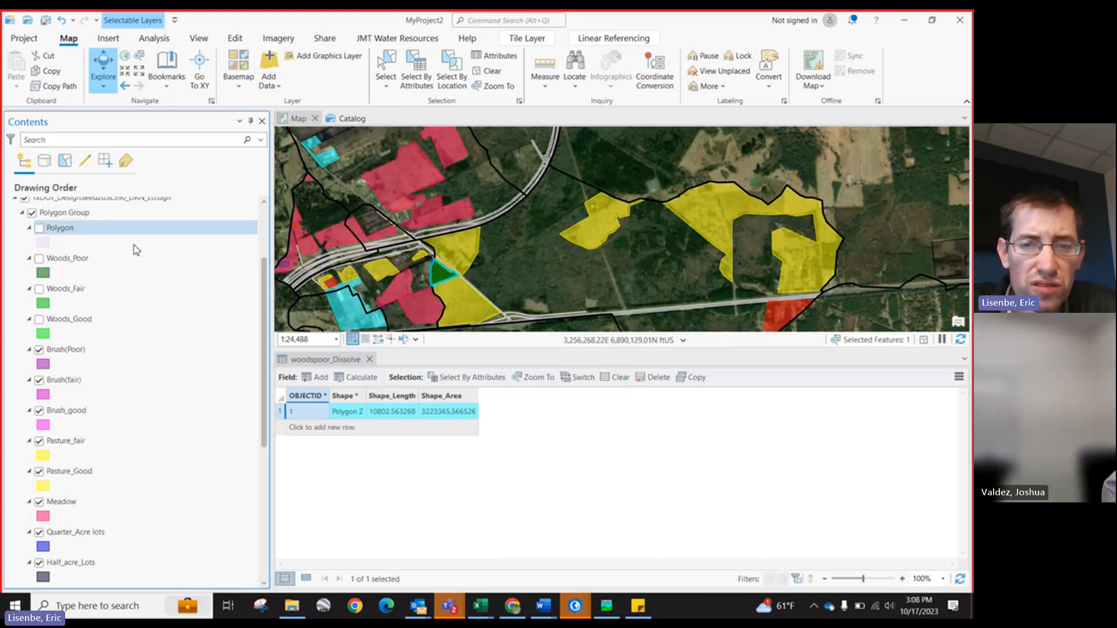
Step: Turn the Woods_Good landuse class back on
scroll(582, 291, down, 3)
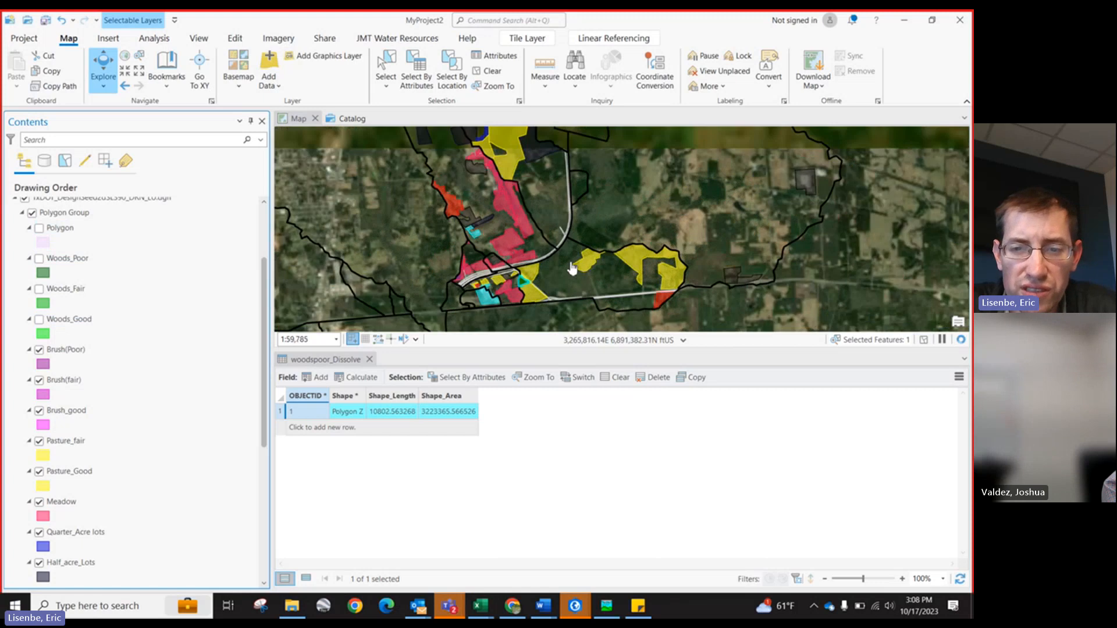
scroll(559, 286, up, 3)
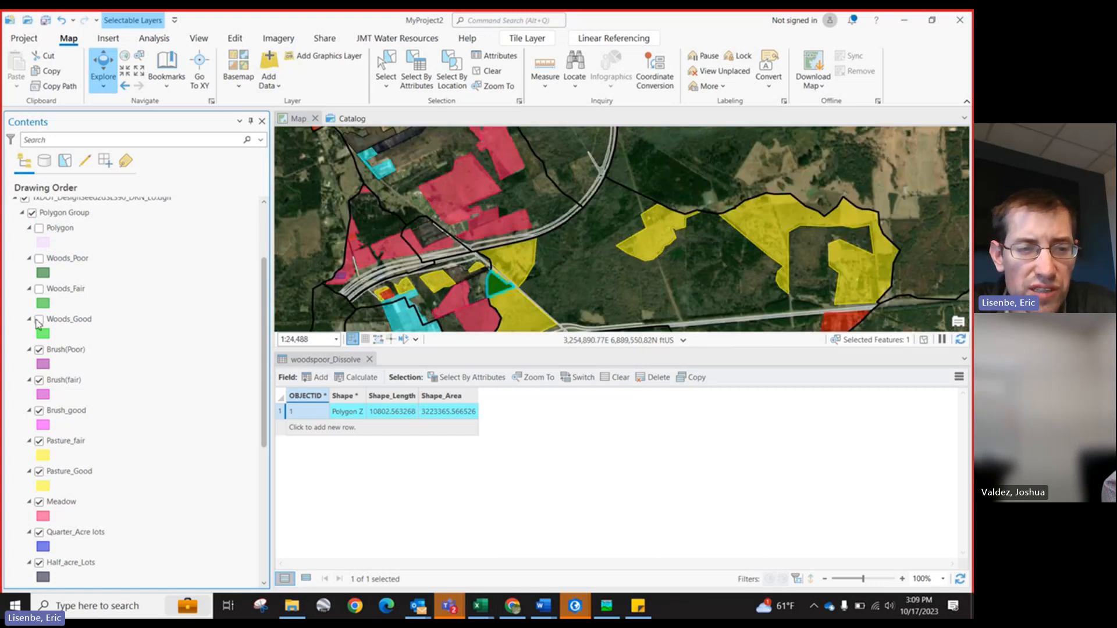
click(39, 321)
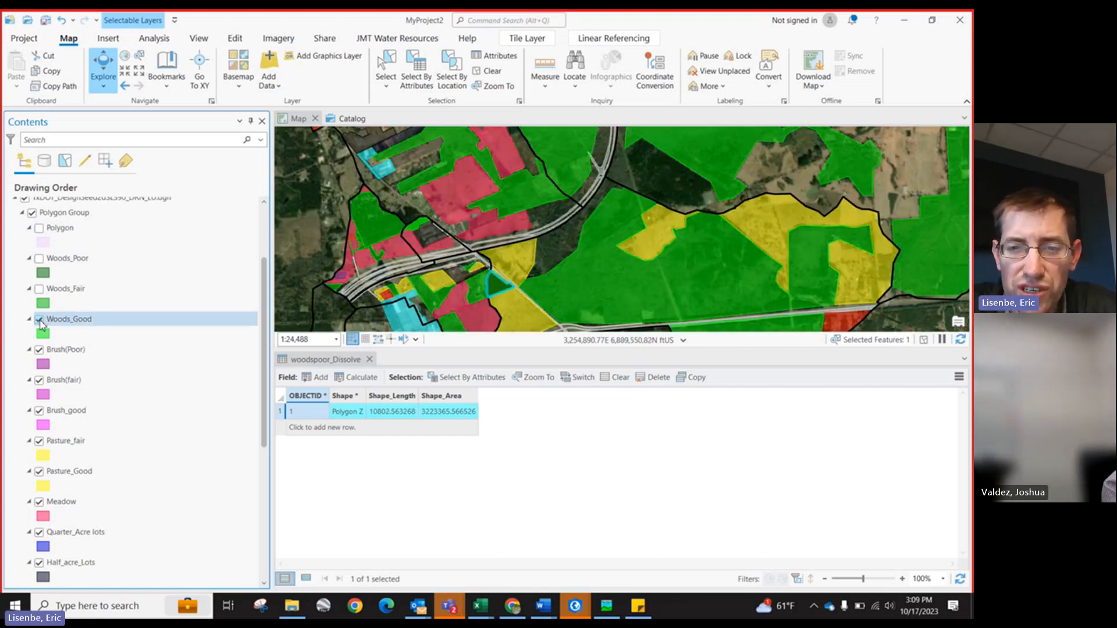
Step: Examine the remaining landuse classes over the imagery across the drainage area
scroll(502, 285, down, 3)
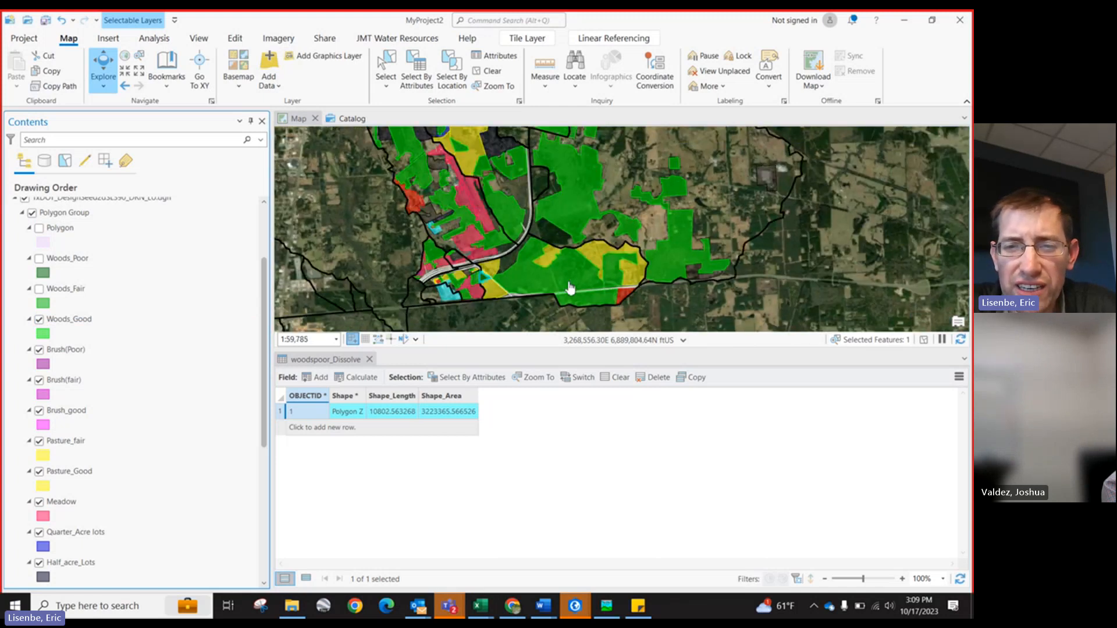
scroll(581, 298, down, 3)
scroll(574, 289, up, 3)
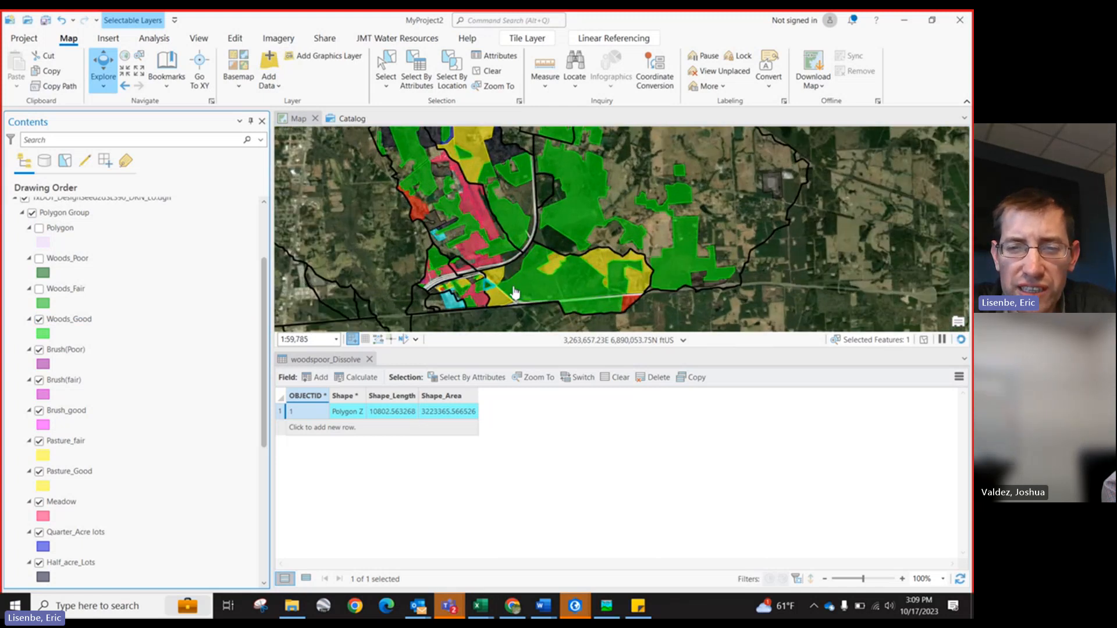
scroll(514, 293, up, 2)
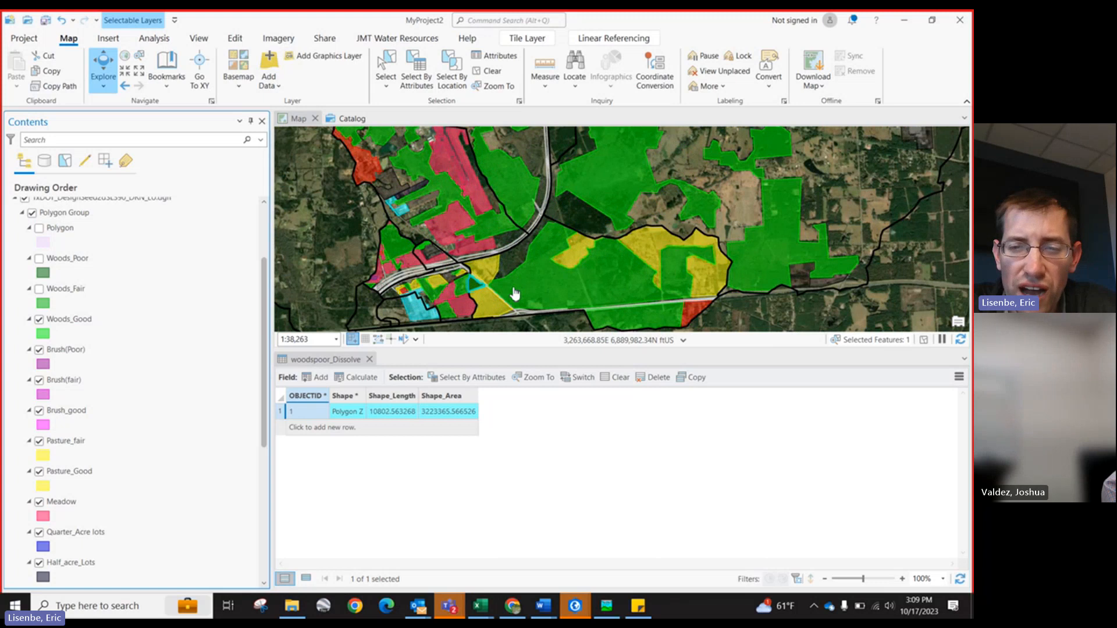
scroll(515, 294, up, 1)
scroll(497, 219, down, 1)
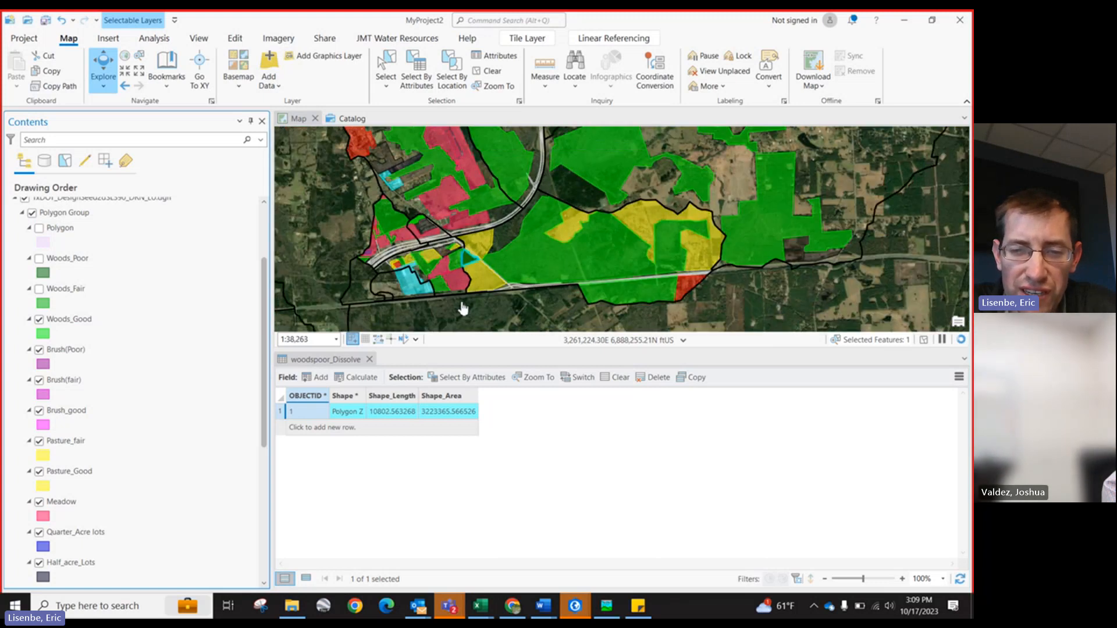
scroll(489, 305, up, 1)
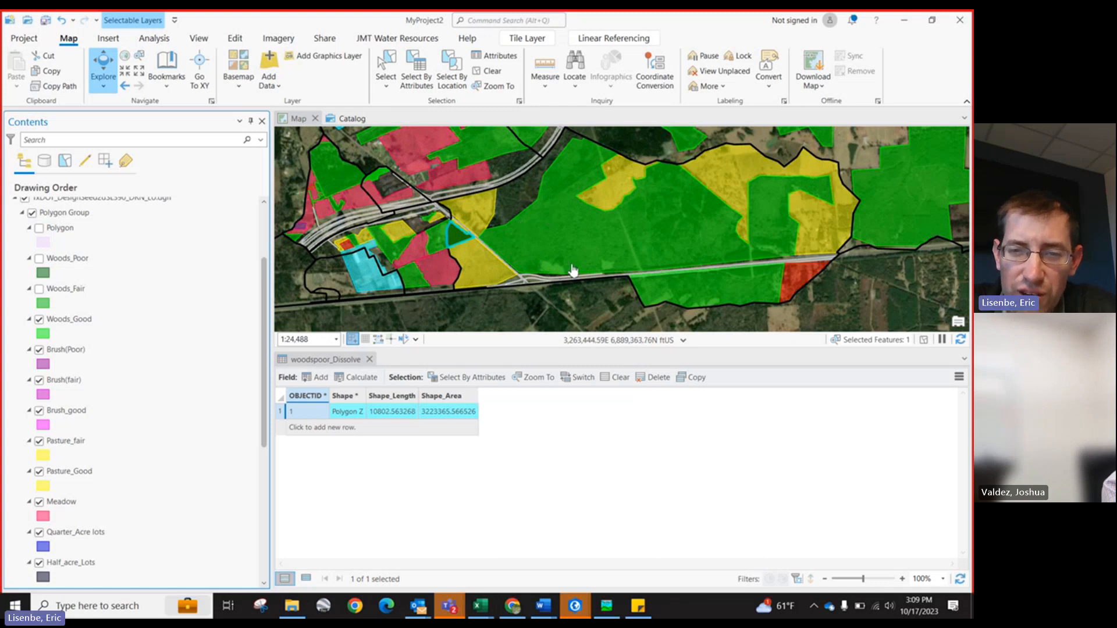
scroll(543, 320, down, 3)
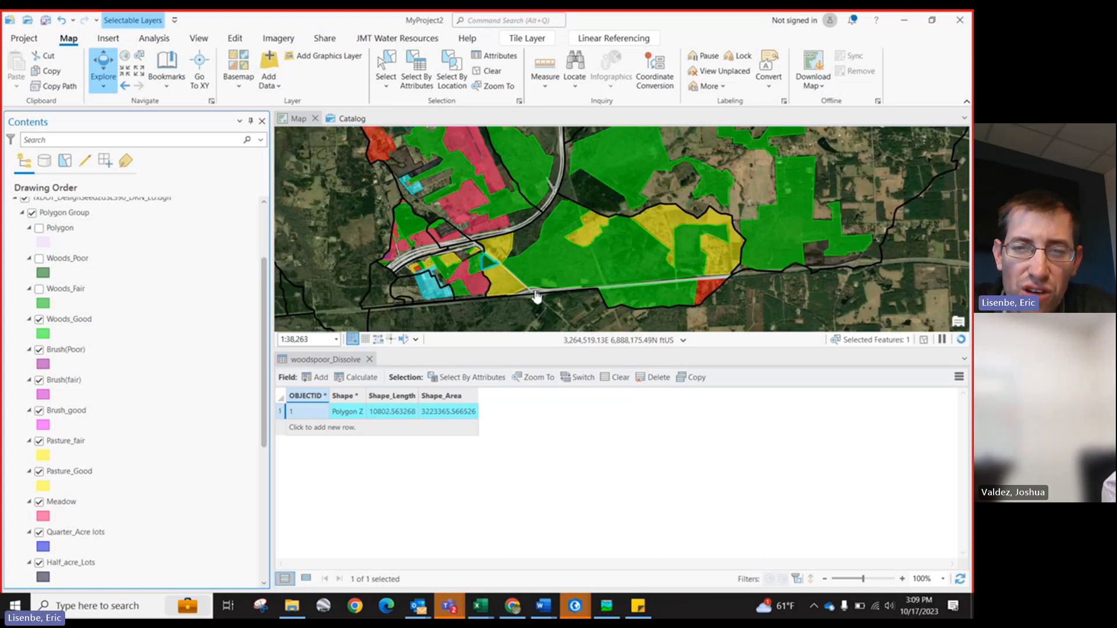
drag(531, 351, 531, 410)
scroll(536, 299, up, 2)
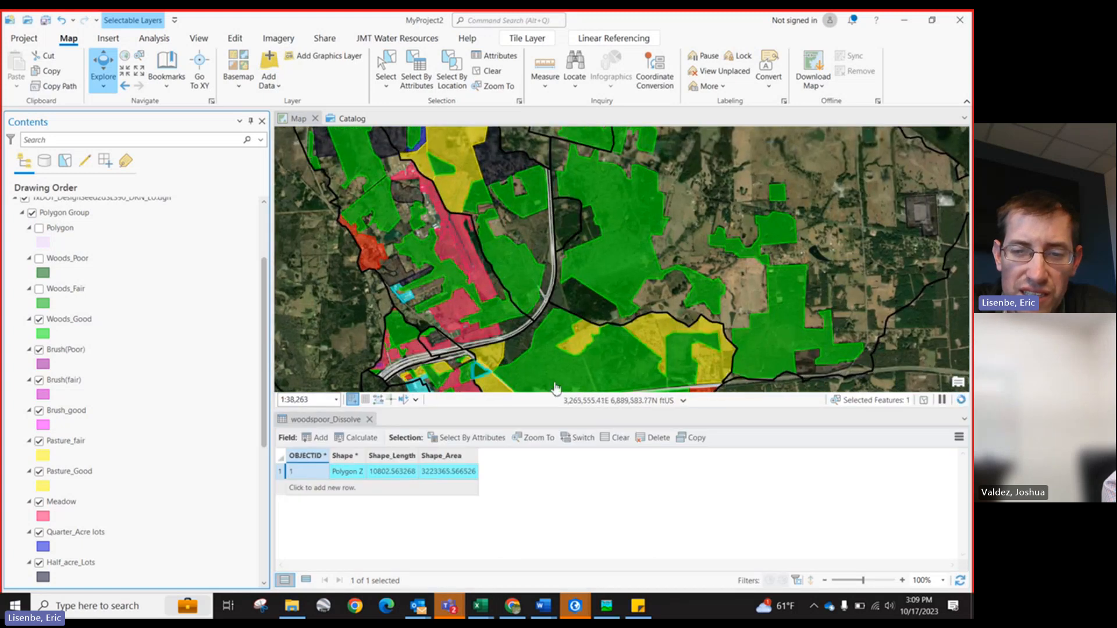
scroll(507, 386, up, 1)
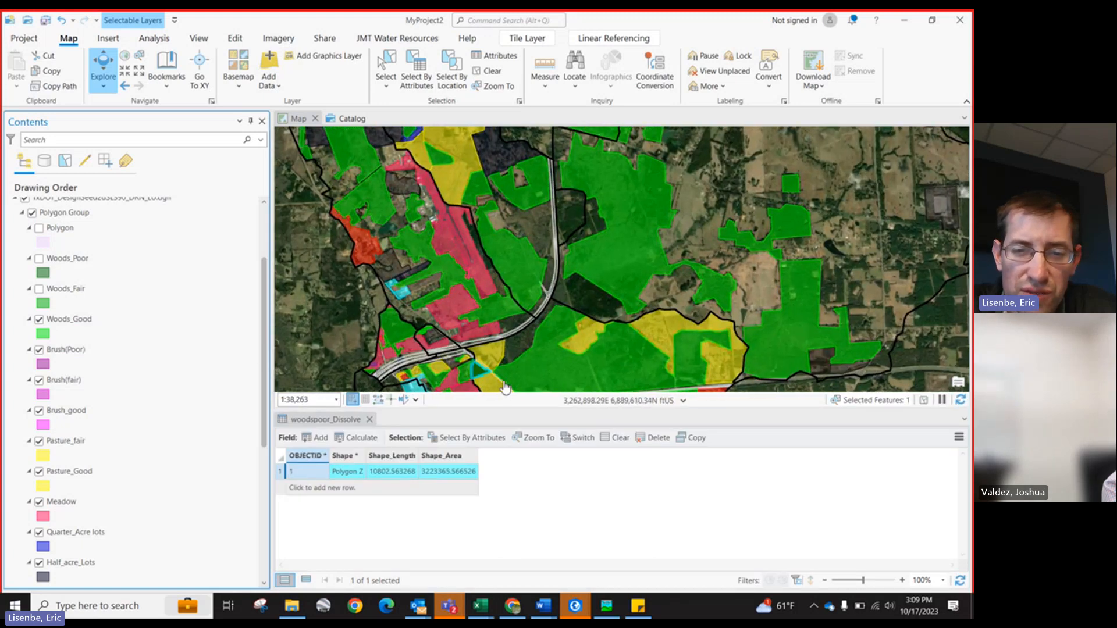
scroll(489, 313, down, 1)
scroll(533, 356, up, 1)
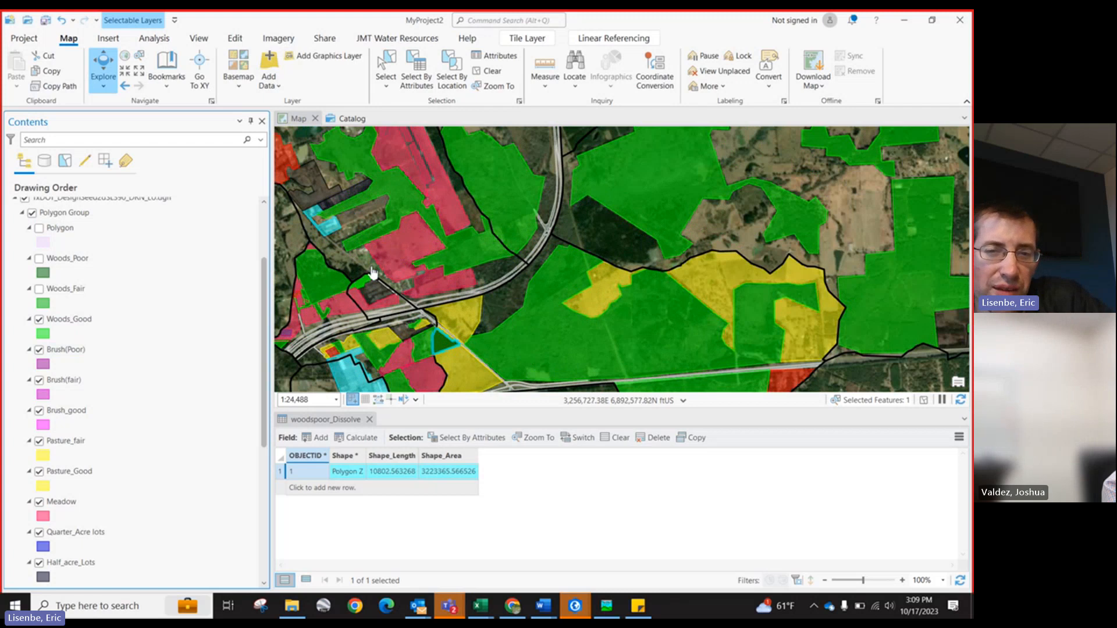
scroll(43, 466, down, 1)
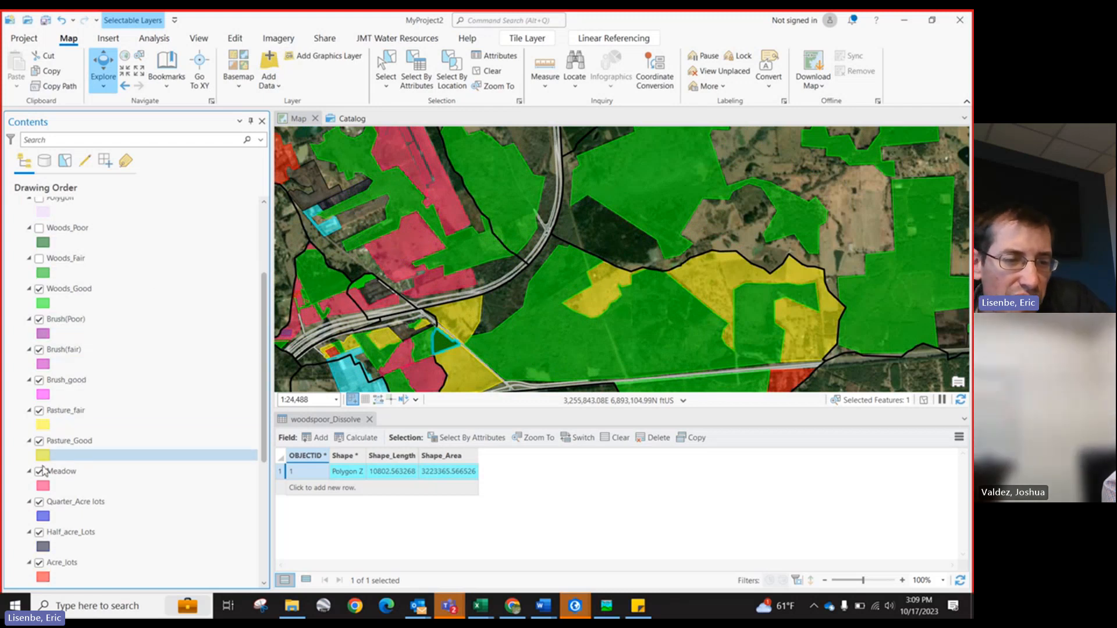
Step: Turn off the Meadow landuse class and inspect the coverage near the highway
click(40, 471)
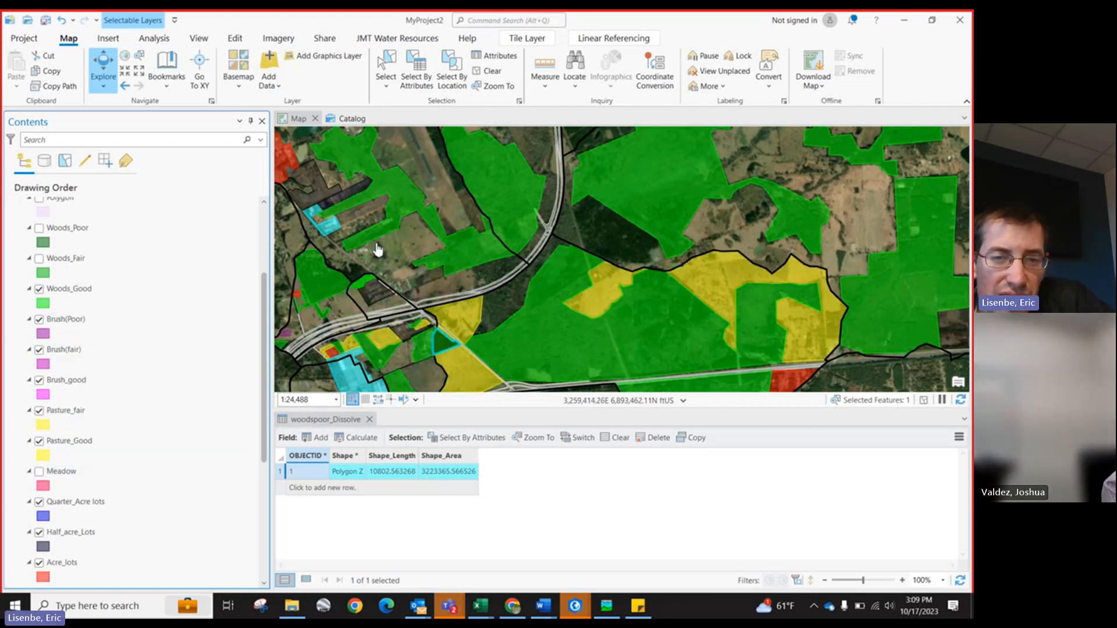
scroll(378, 250, up, 1)
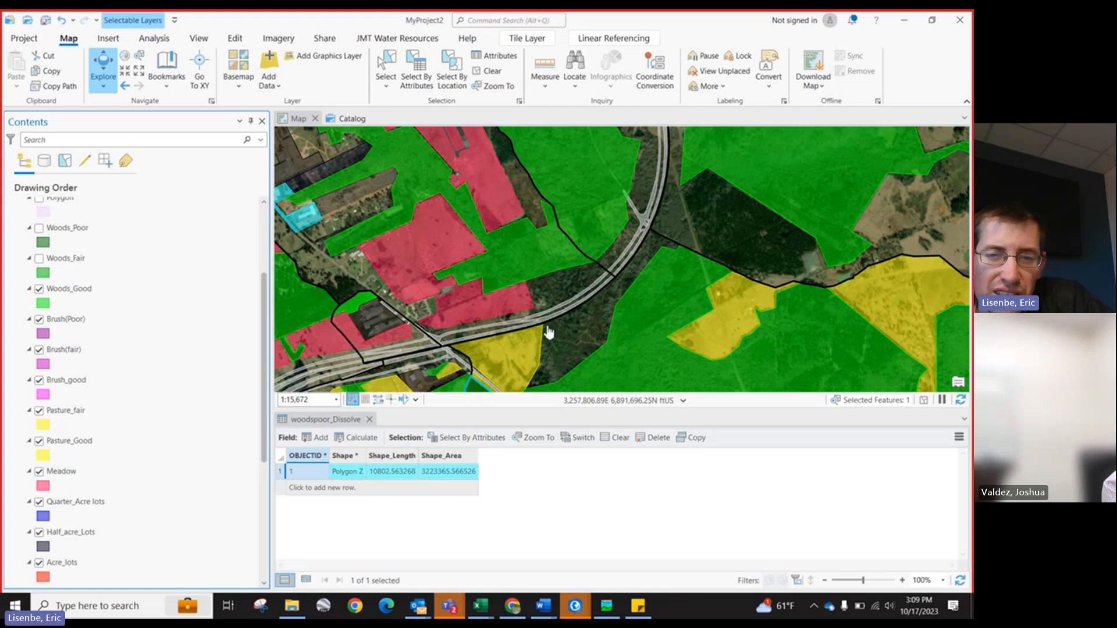
scroll(564, 329, down, 1)
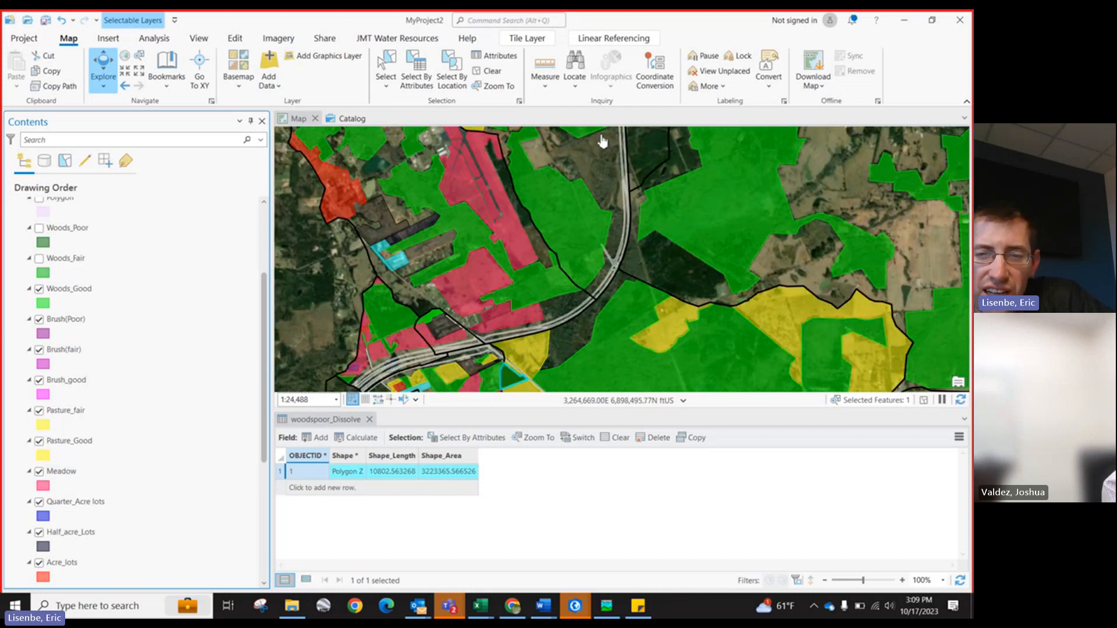
scroll(611, 312, up, 2)
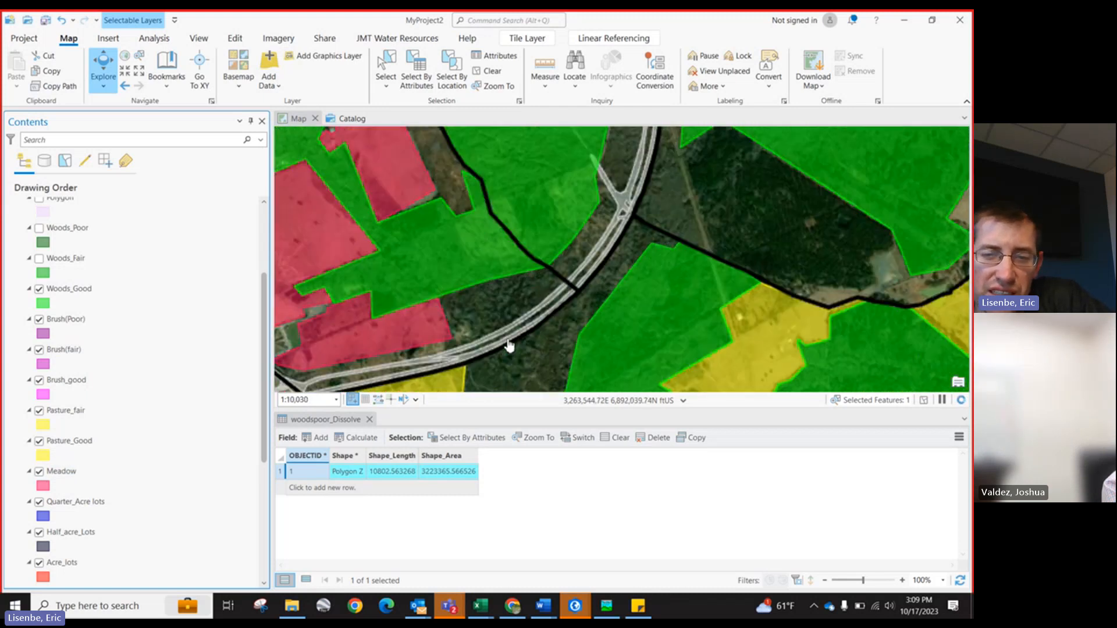
scroll(531, 317, up, 2)
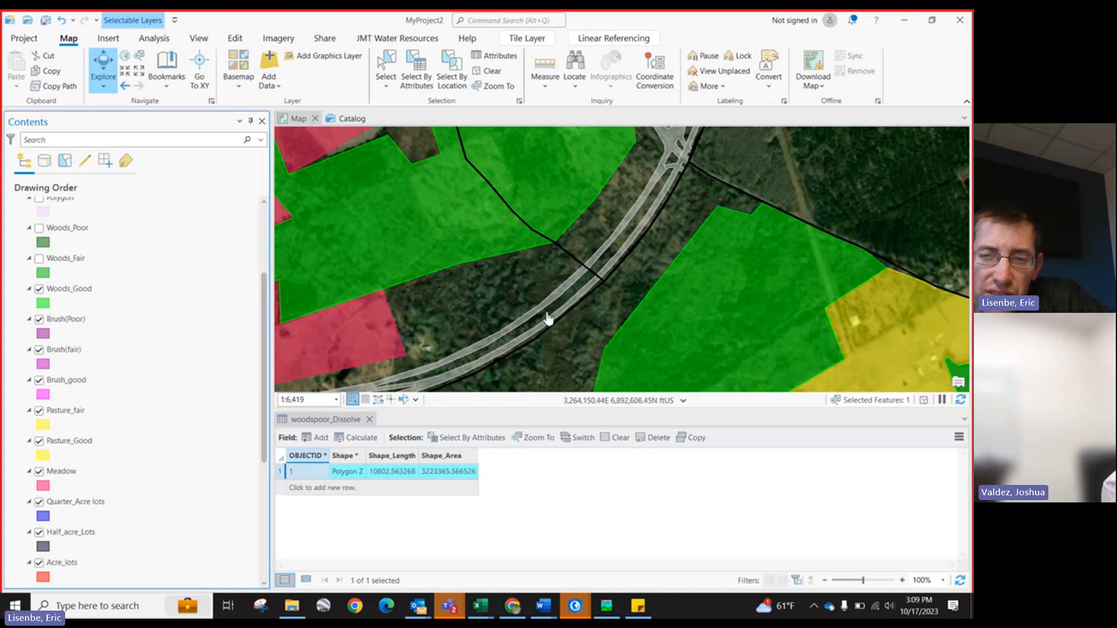
scroll(497, 366, down, 2)
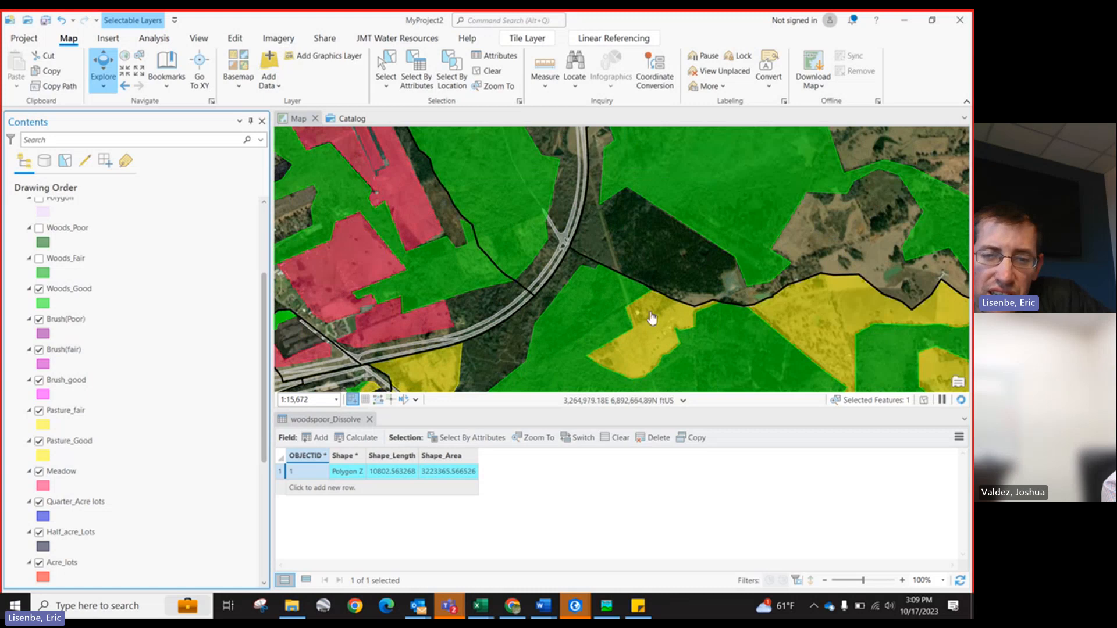
Step: Zoom around the drainage area to examine the woods coverage along the highway over the imagery
scroll(652, 318, down, 2)
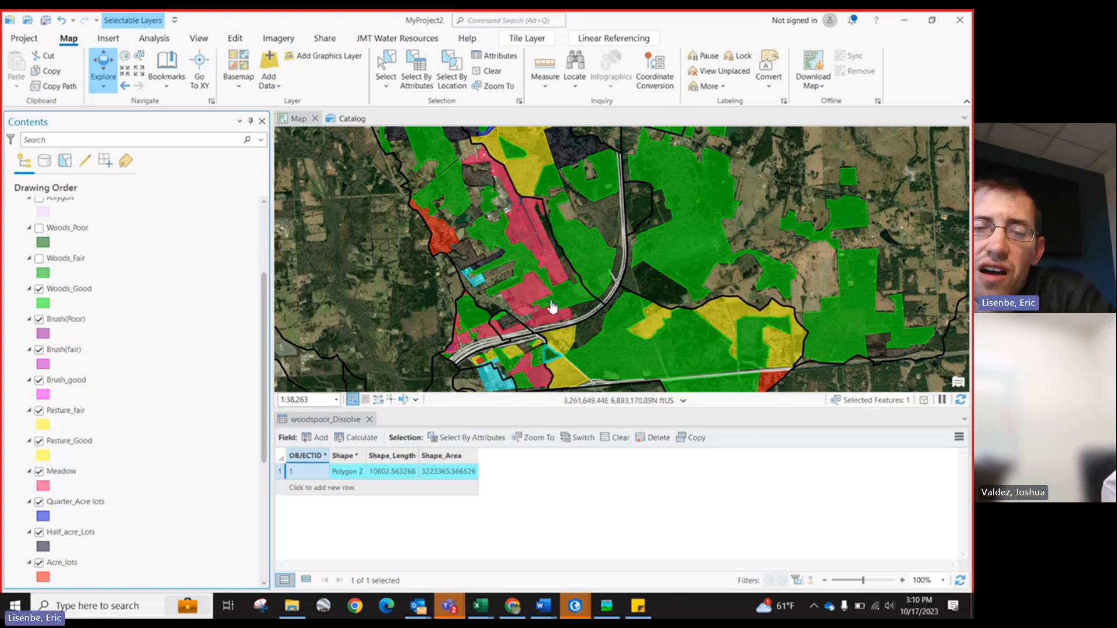
scroll(556, 309, up, 1)
scroll(565, 319, up, 1)
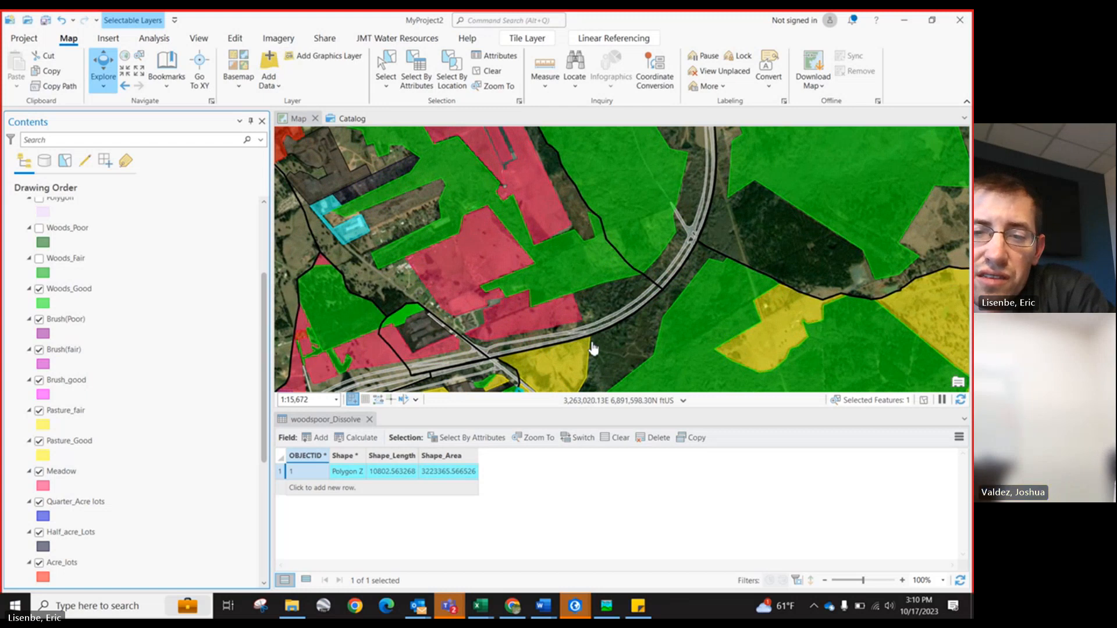
scroll(593, 349, up, 1)
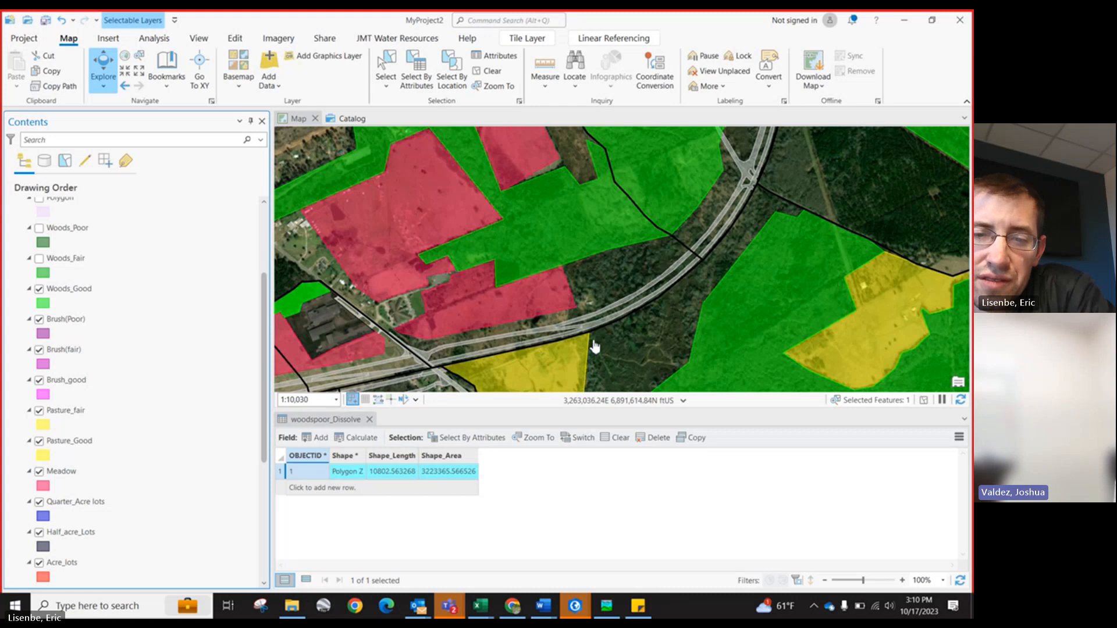
scroll(607, 334, down, 1)
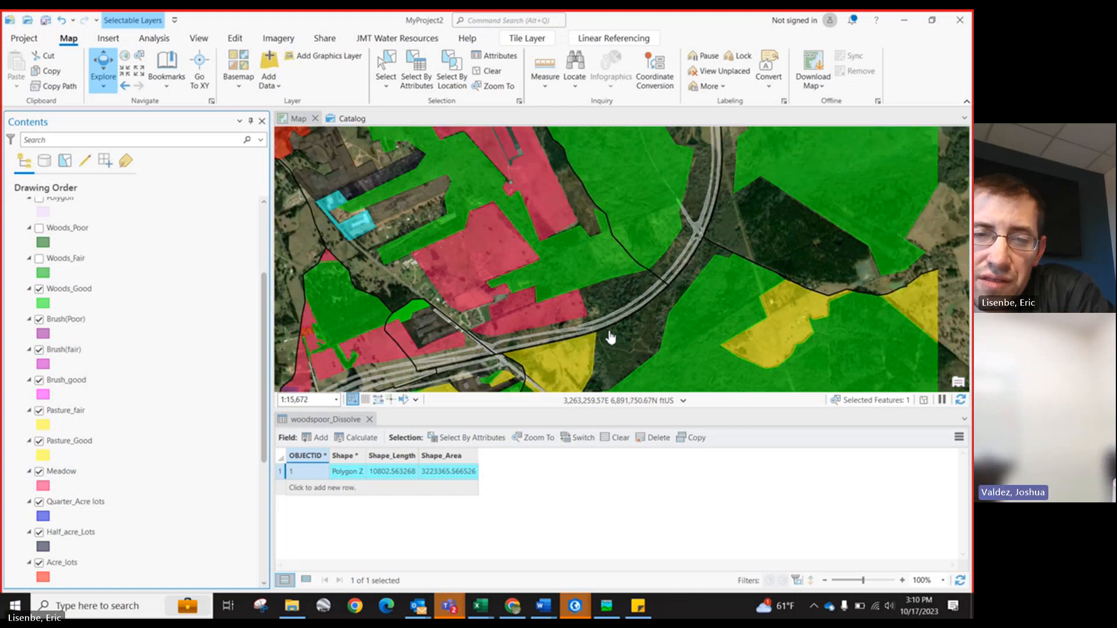
scroll(611, 337, down, 2)
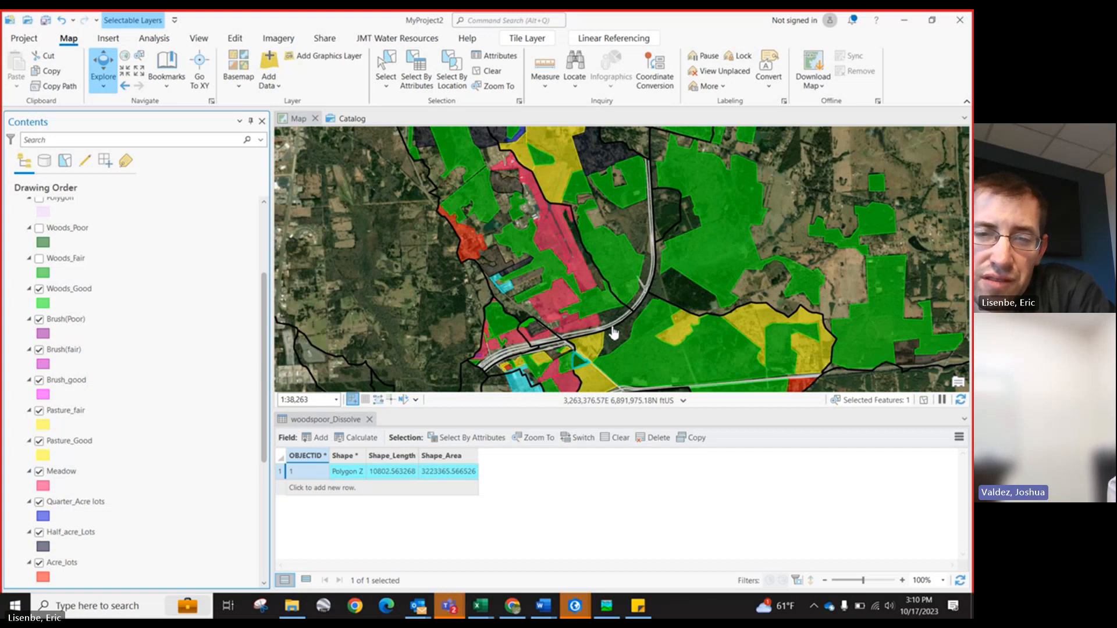
scroll(613, 332, down, 1)
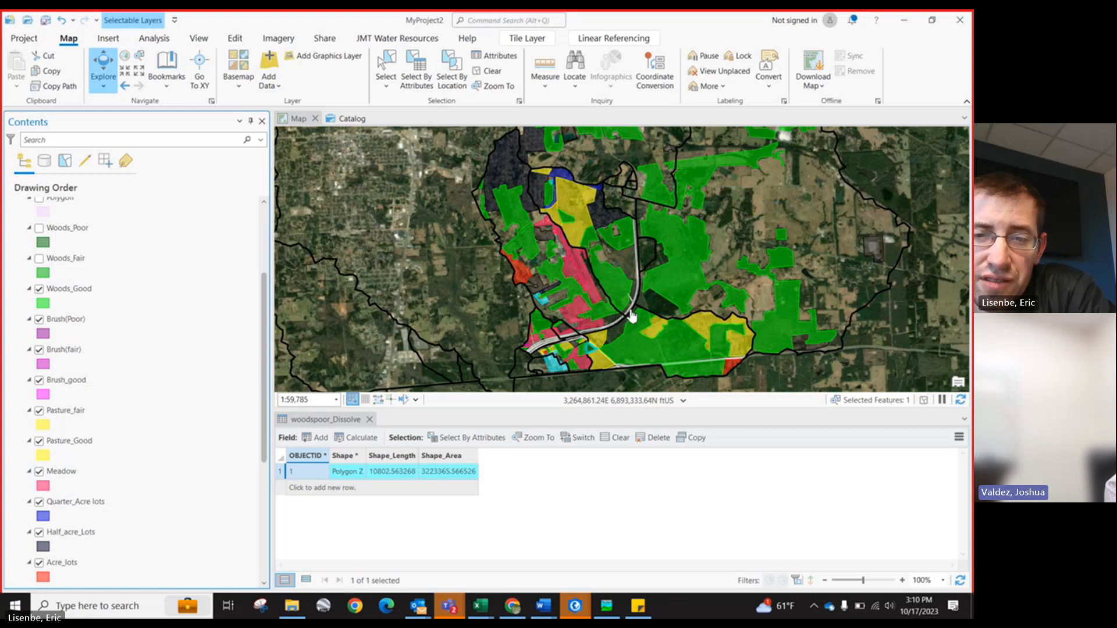
scroll(633, 316, up, 1)
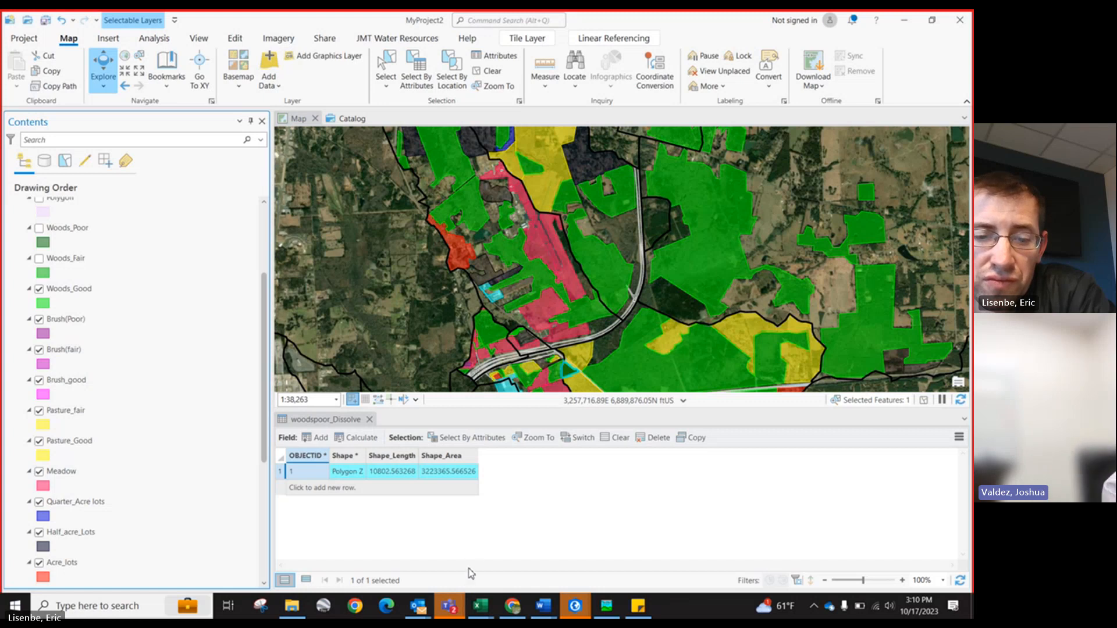
mouse_move(466, 592)
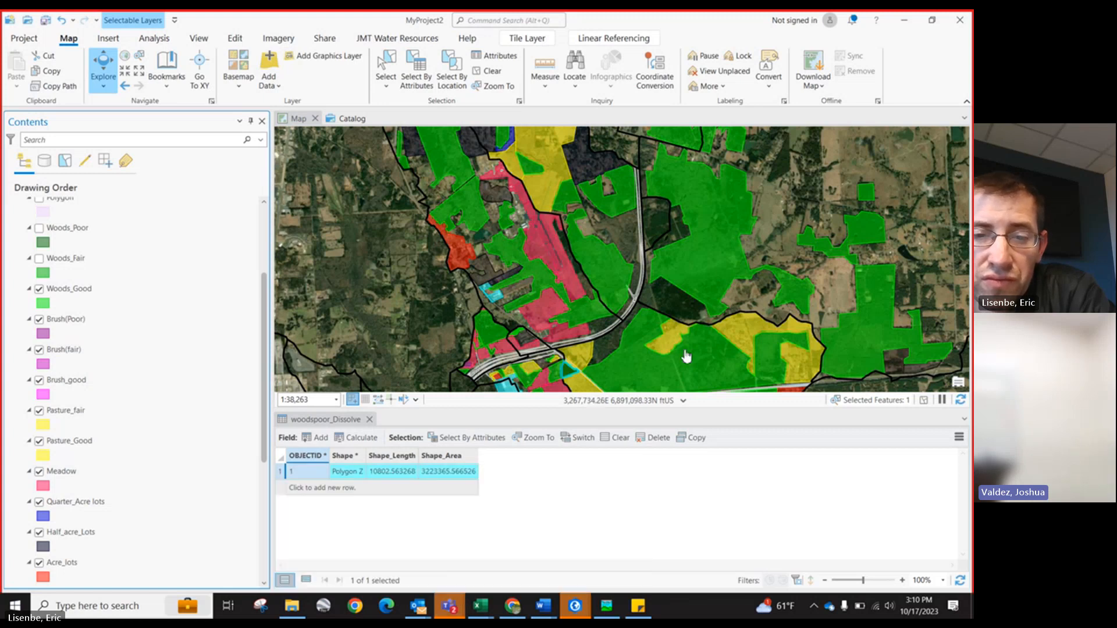
scroll(375, 355, down, 1)
scroll(533, 351, up, 2)
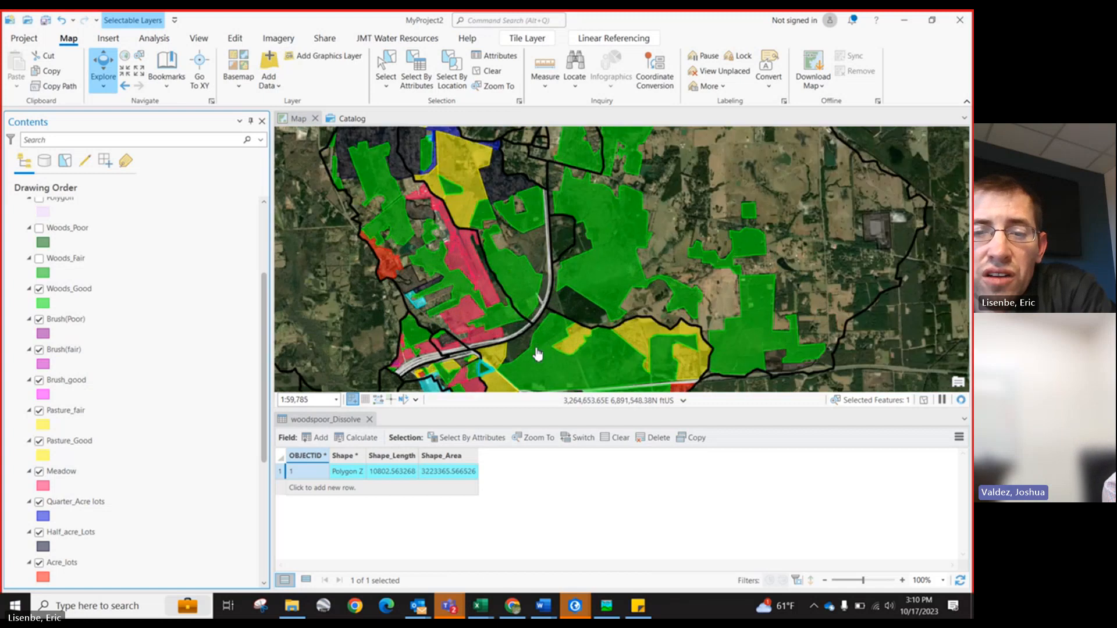
scroll(492, 352, down, 3)
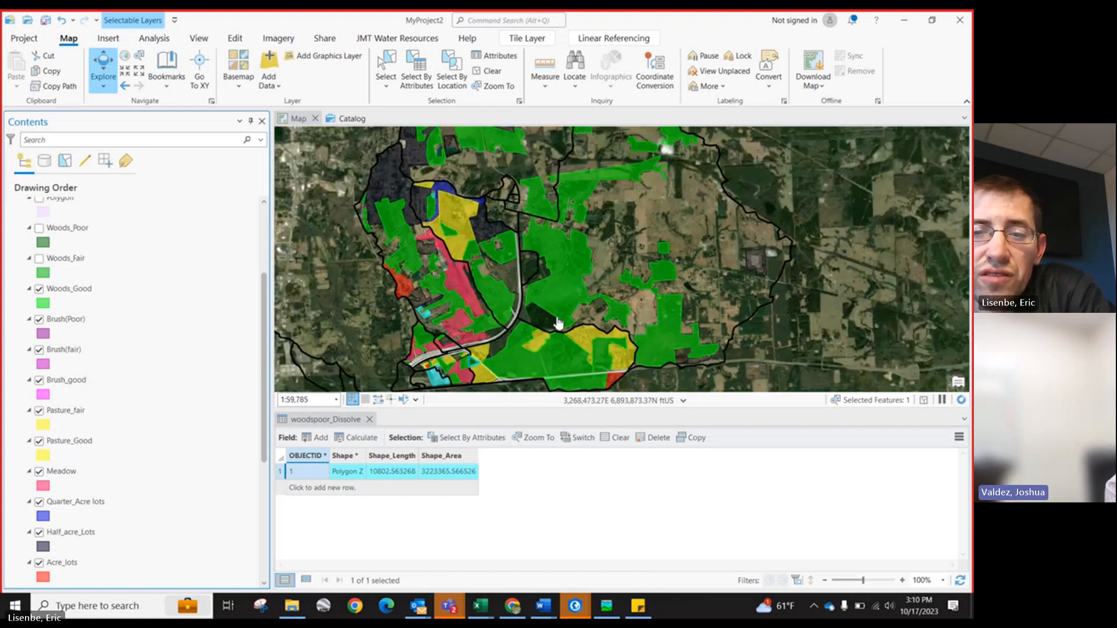
scroll(550, 323, up, 1)
scroll(547, 317, up, 2)
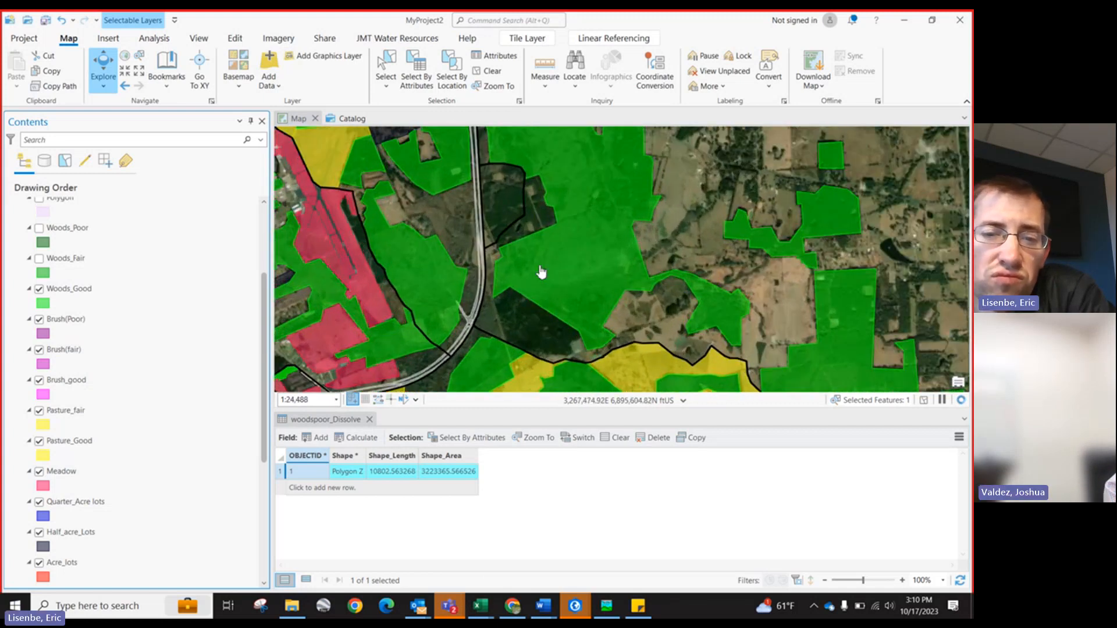
scroll(570, 254, down, 2)
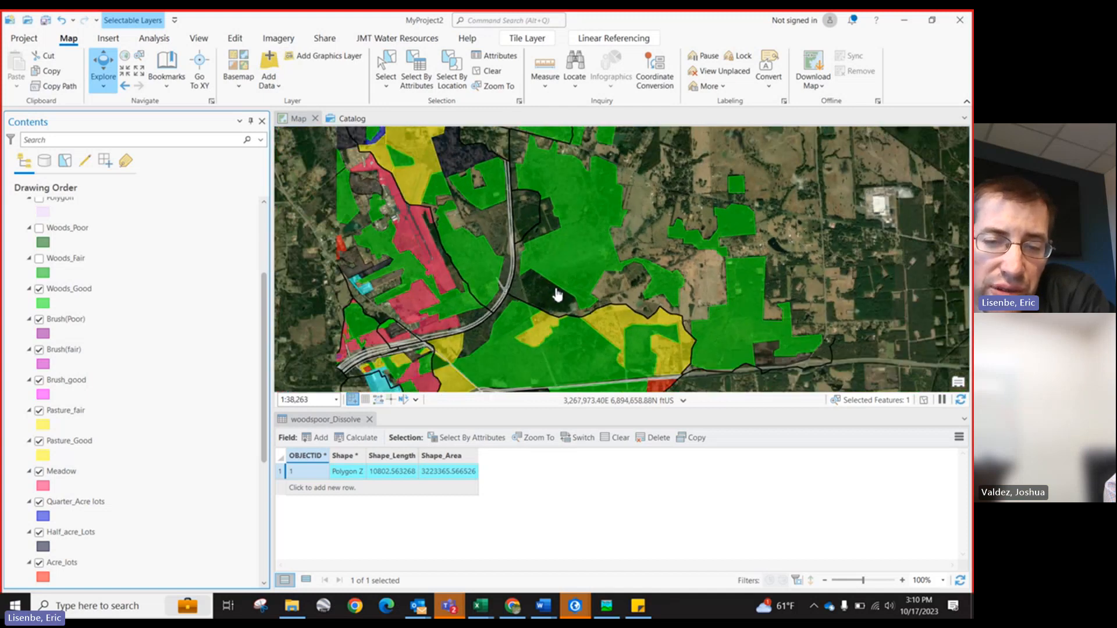
Step: Turn off the Woods_Good landuse class and inspect the imagery beneath it near the highway
click(40, 290)
scroll(533, 274, up, 2)
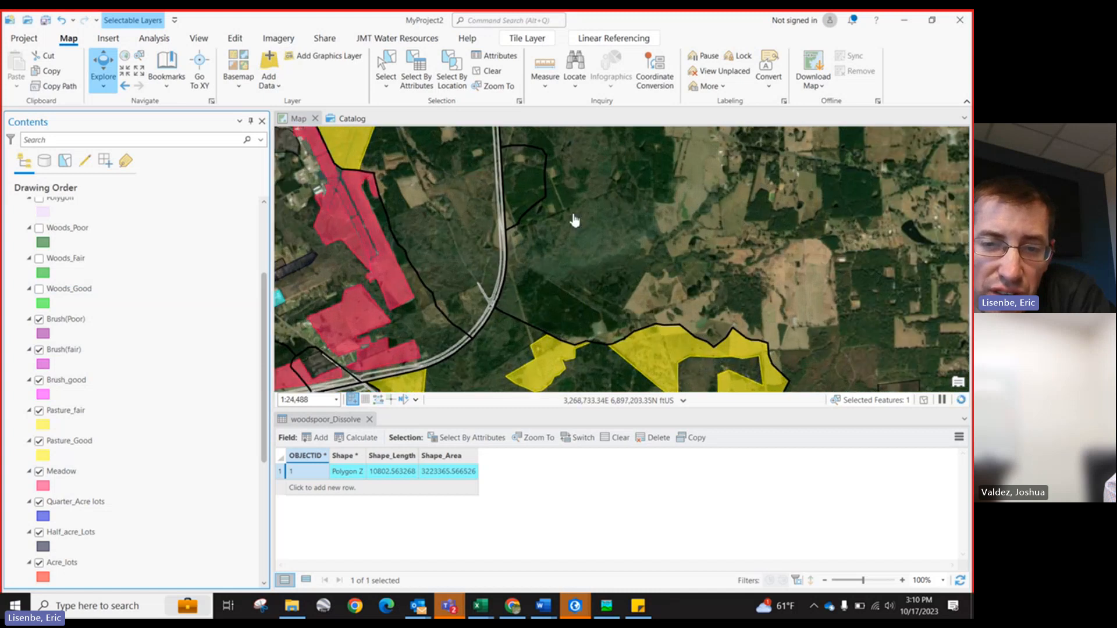
scroll(568, 220, down, 2)
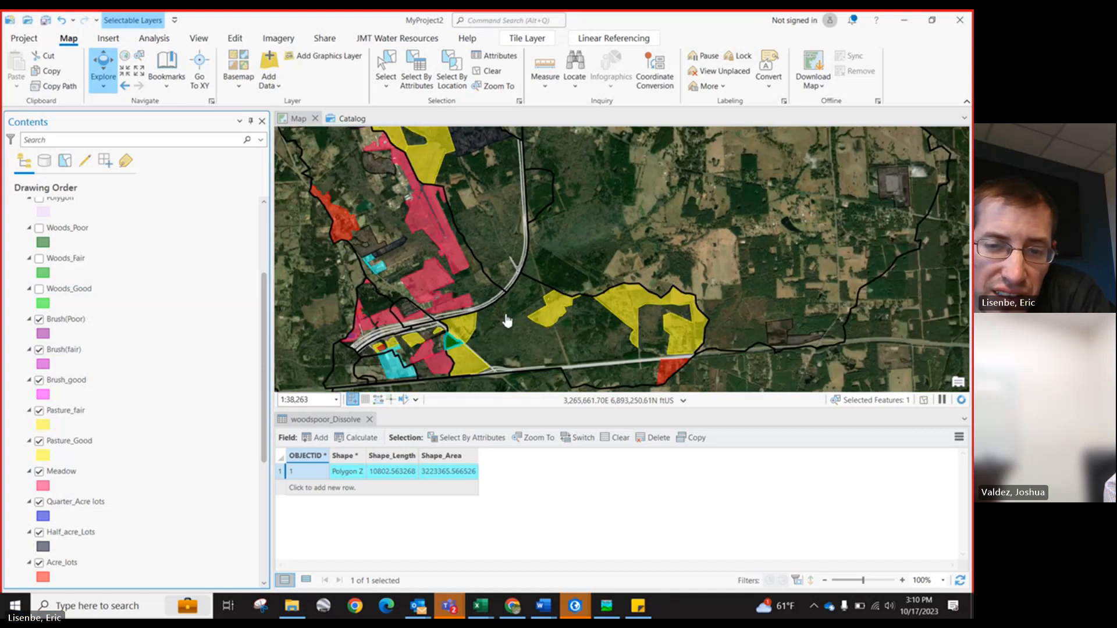
scroll(489, 353, up, 2)
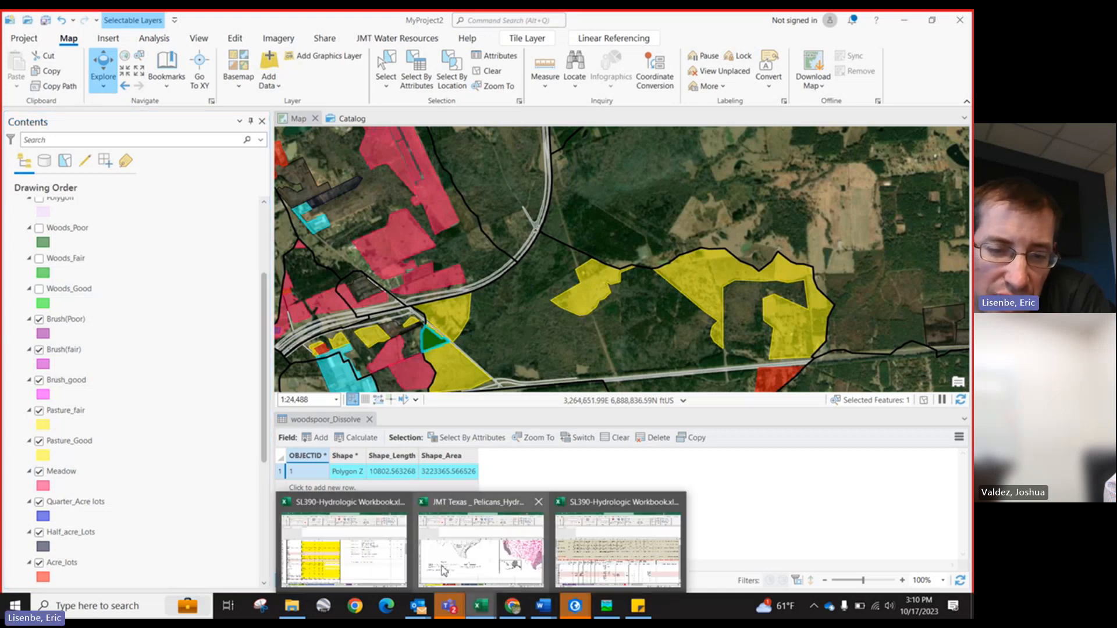
Step: Switch to the SL390 hydrologic workbook to review the Landuses_Summary table, then return to the map
click(343, 556)
scroll(71, 298, up, 1)
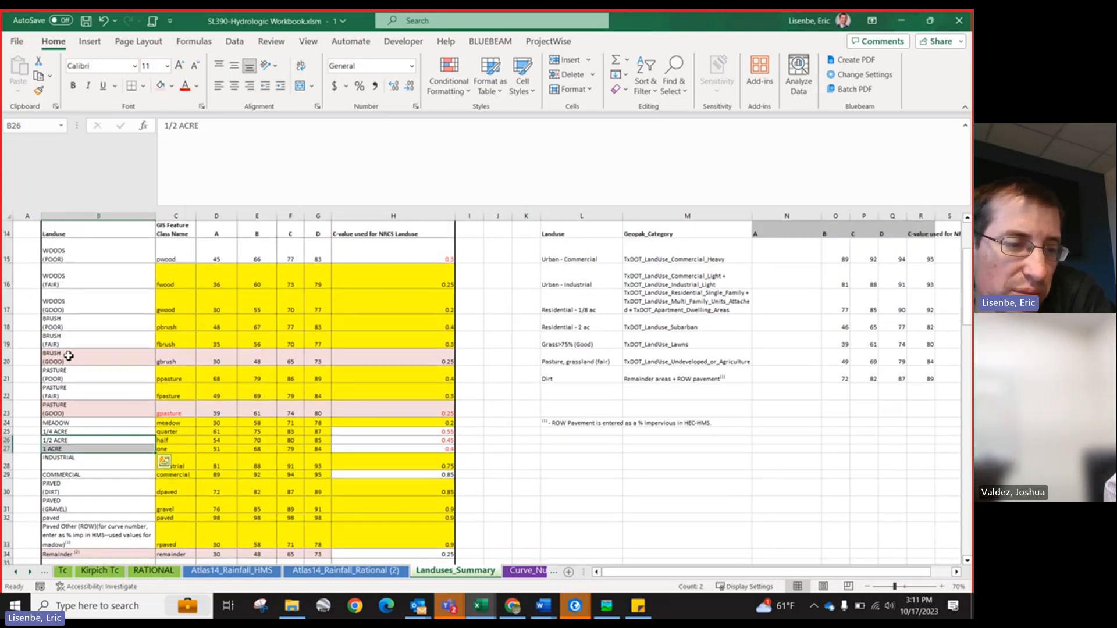
click(910, 23)
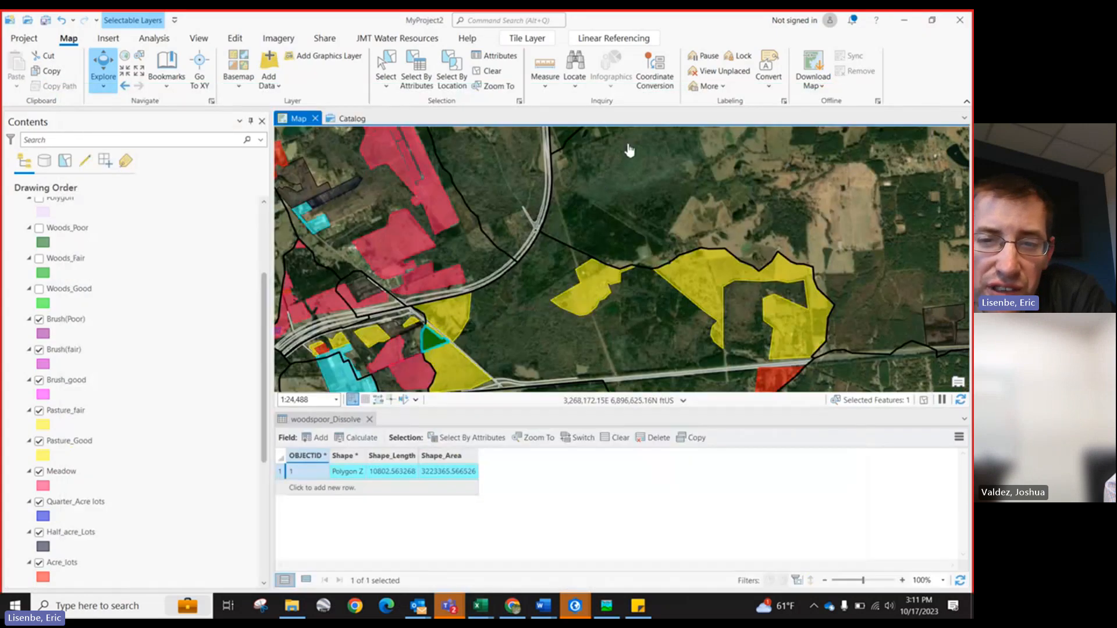
Step: Turn the Woods_Good class on again and inspect the woods coverage across the drainage area
scroll(629, 150, up, 2)
click(39, 289)
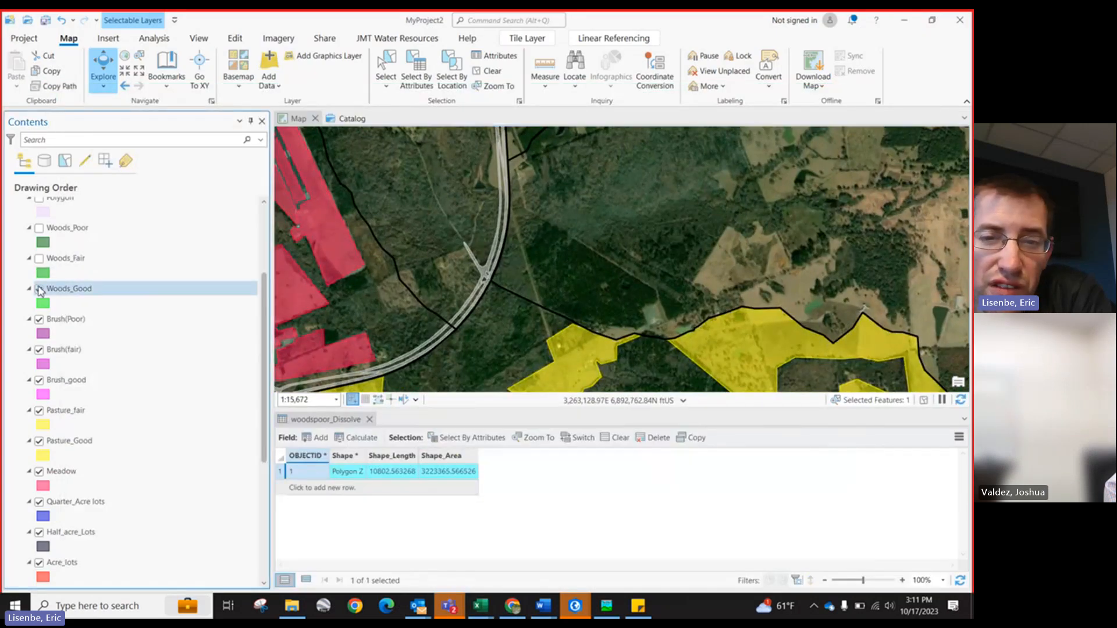
scroll(640, 219, down, 4)
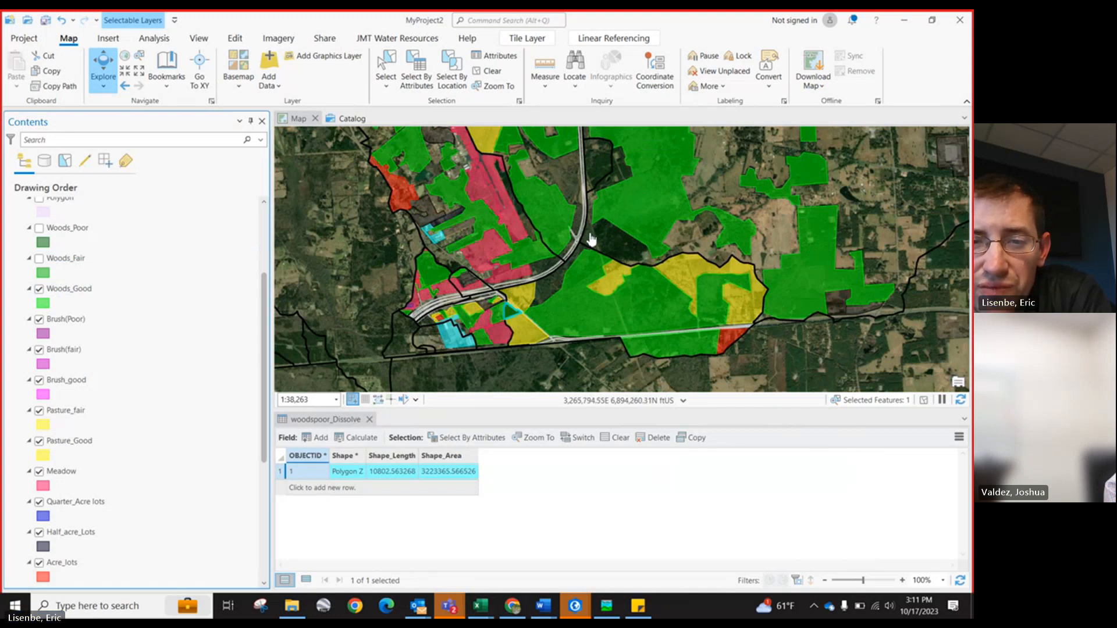
scroll(590, 239, up, 6)
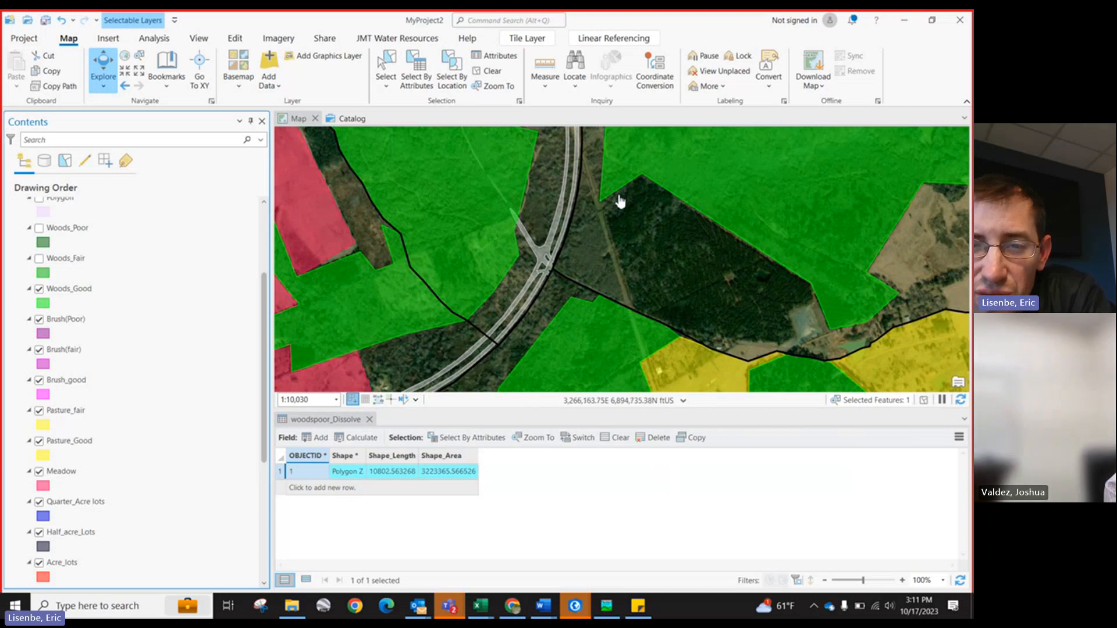
scroll(612, 258, down, 2)
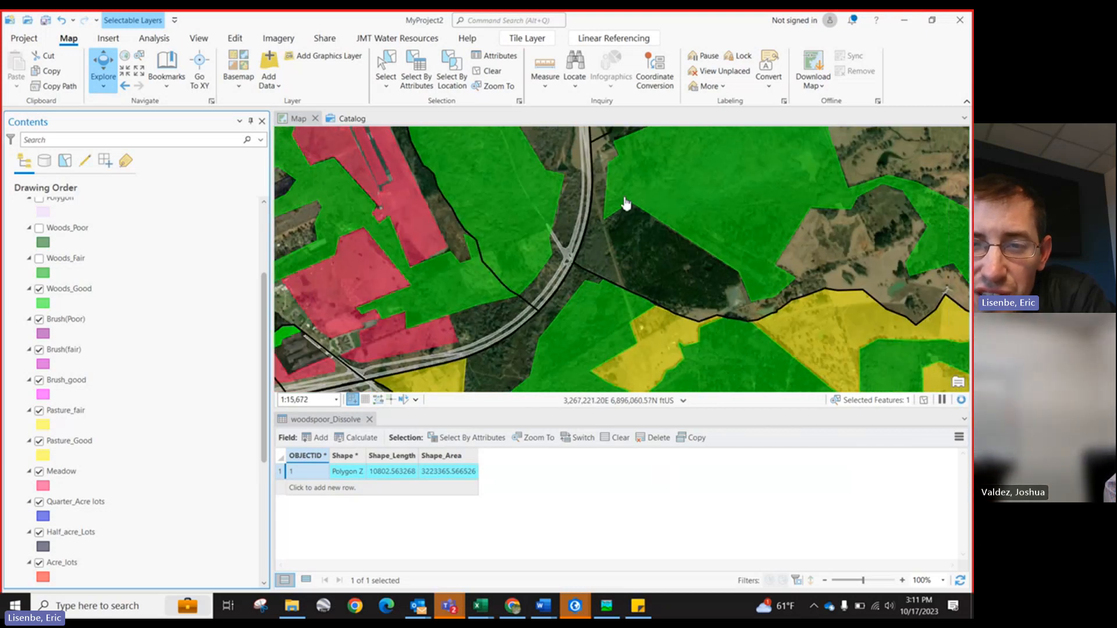
scroll(610, 233, down, 3)
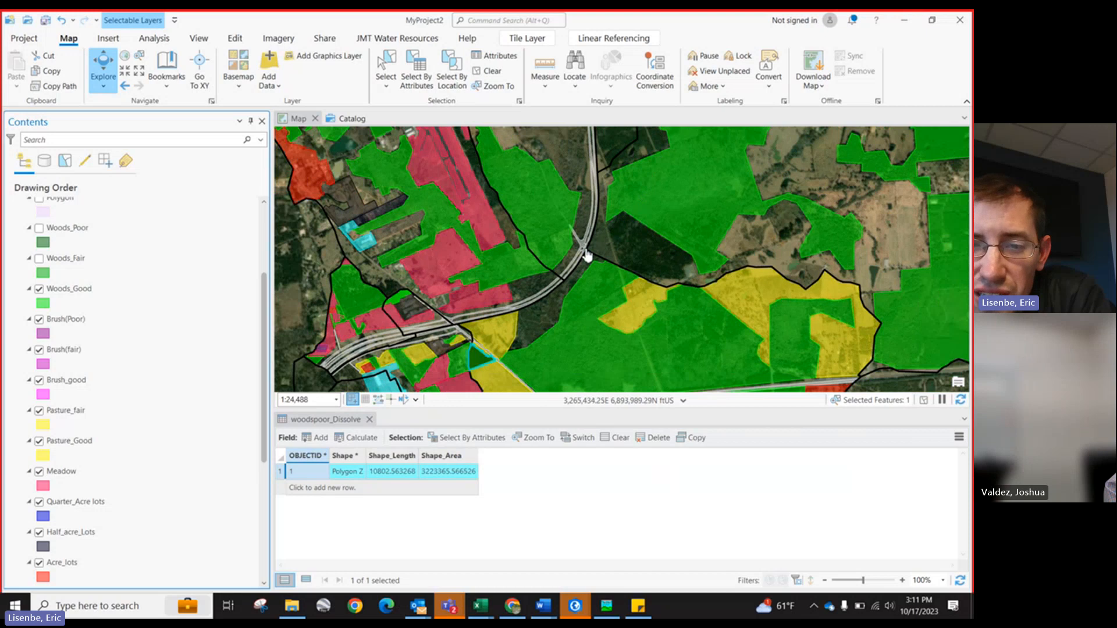
scroll(634, 273, down, 2)
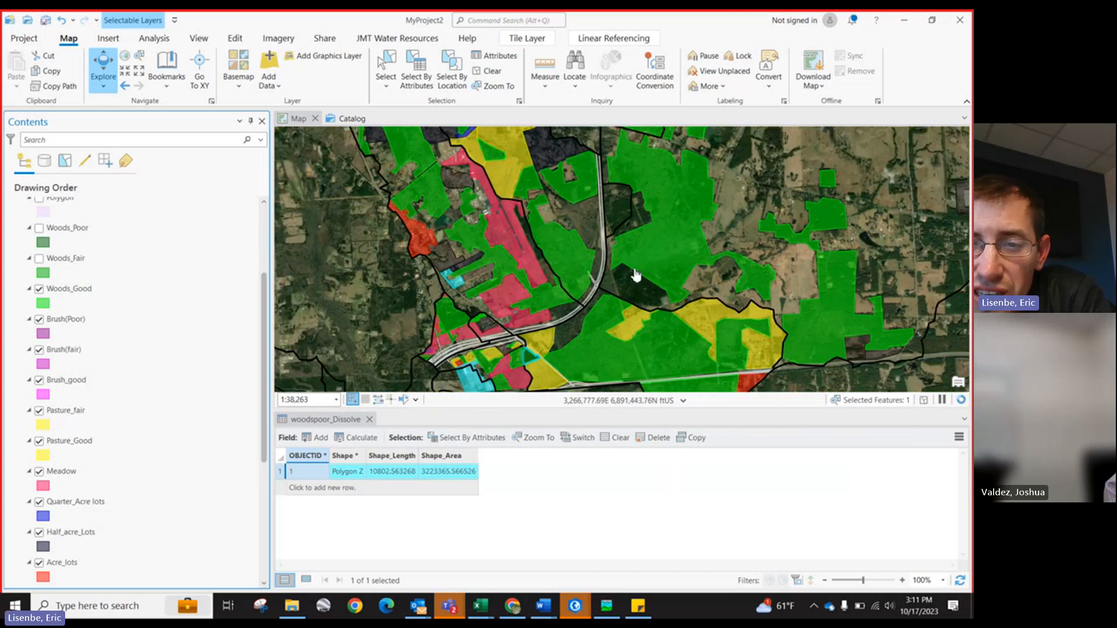
scroll(702, 245, up, 2)
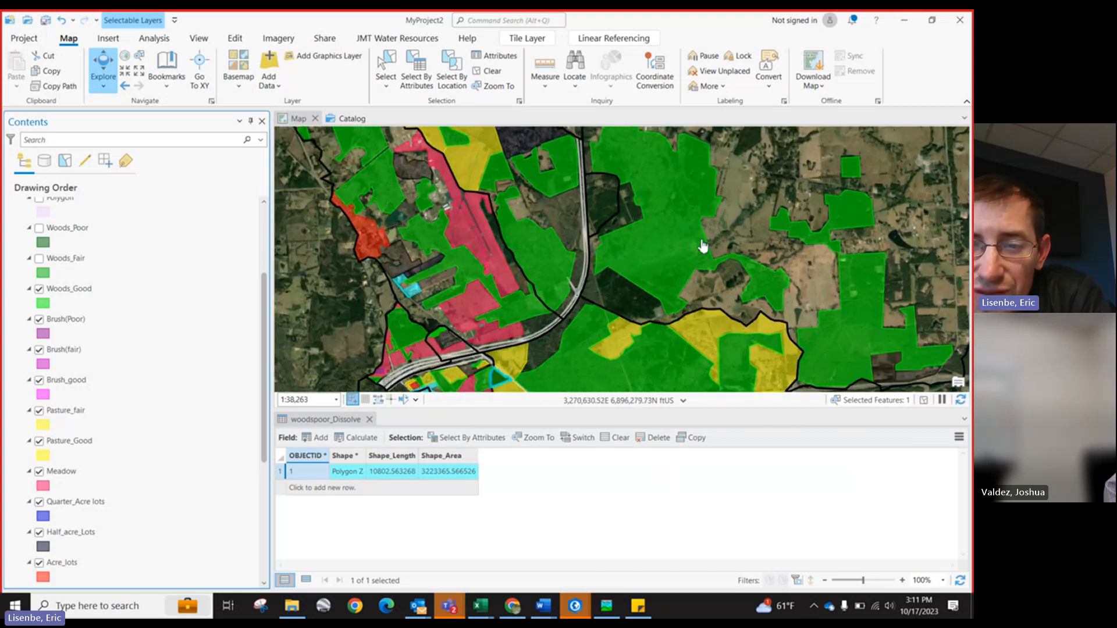
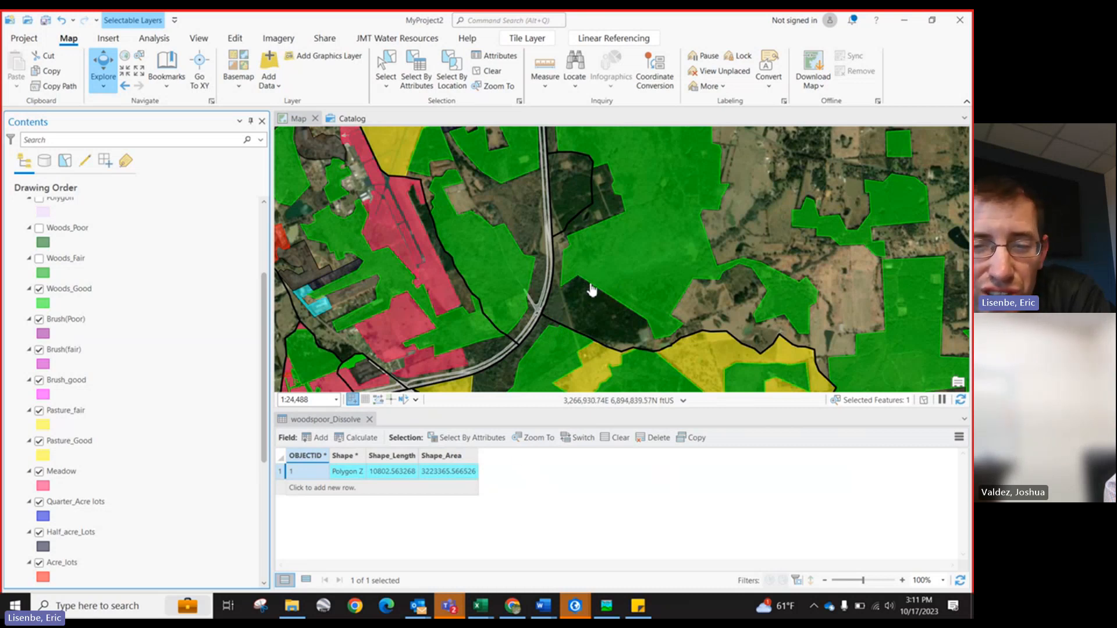
Step: Zoom in and out across the map to examine the land-use polygons around the highway and drainage boundary
scroll(588, 305, up, 2)
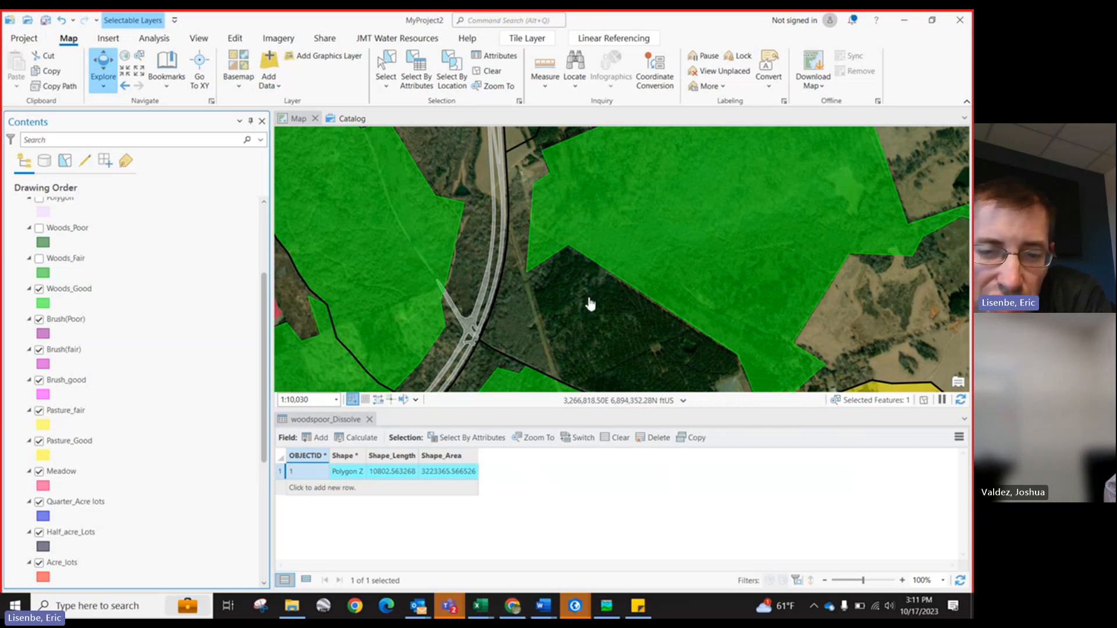
scroll(563, 313, down, 3)
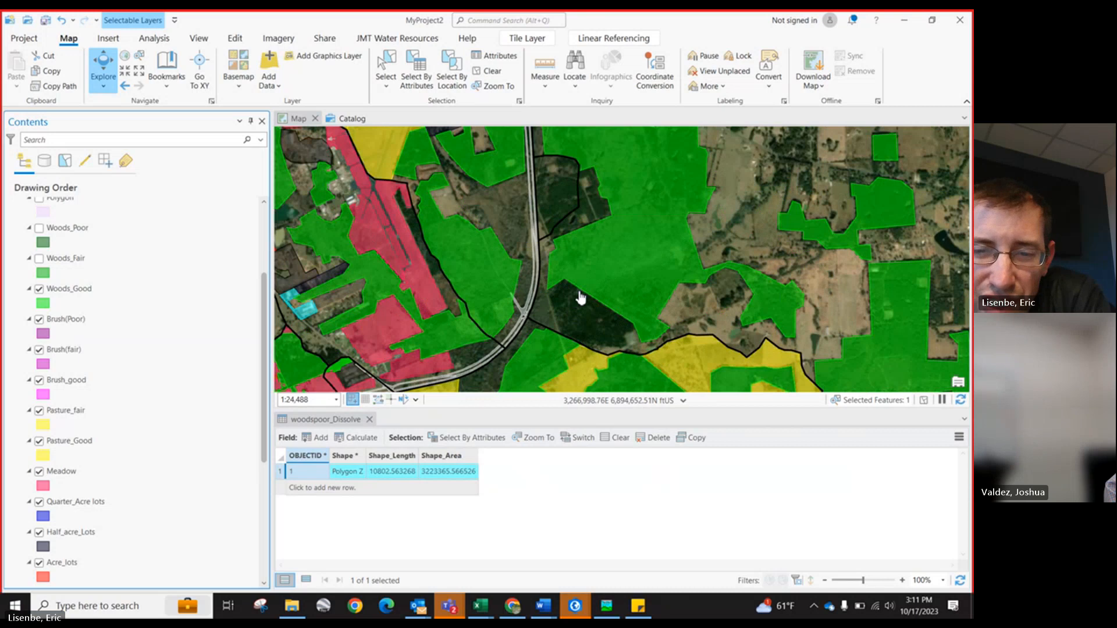
scroll(572, 293, down, 2)
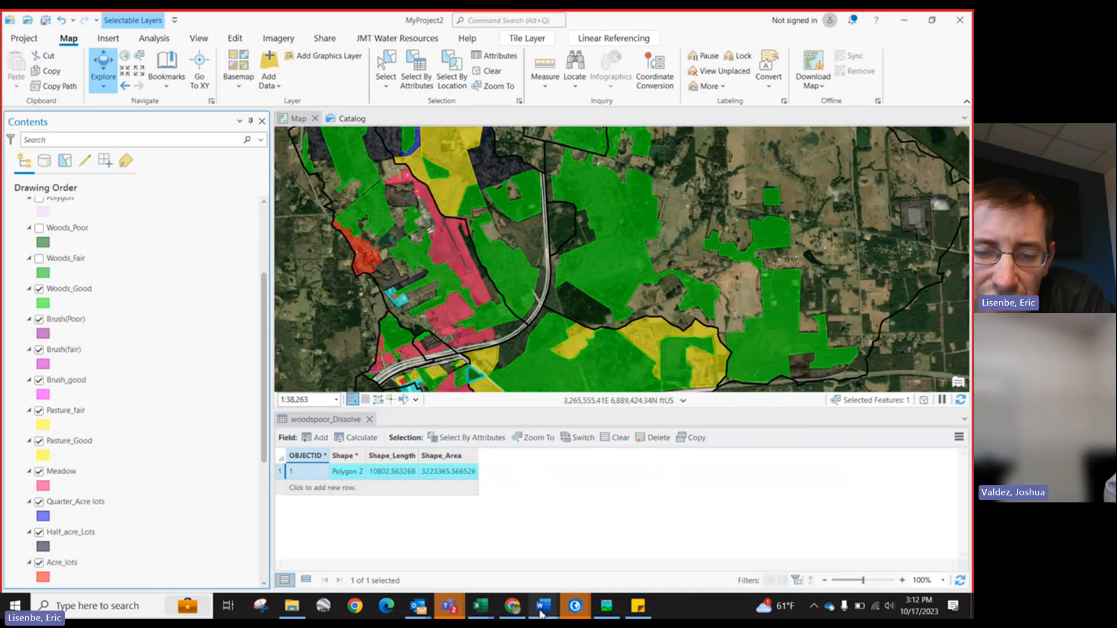
mouse_move(579, 608)
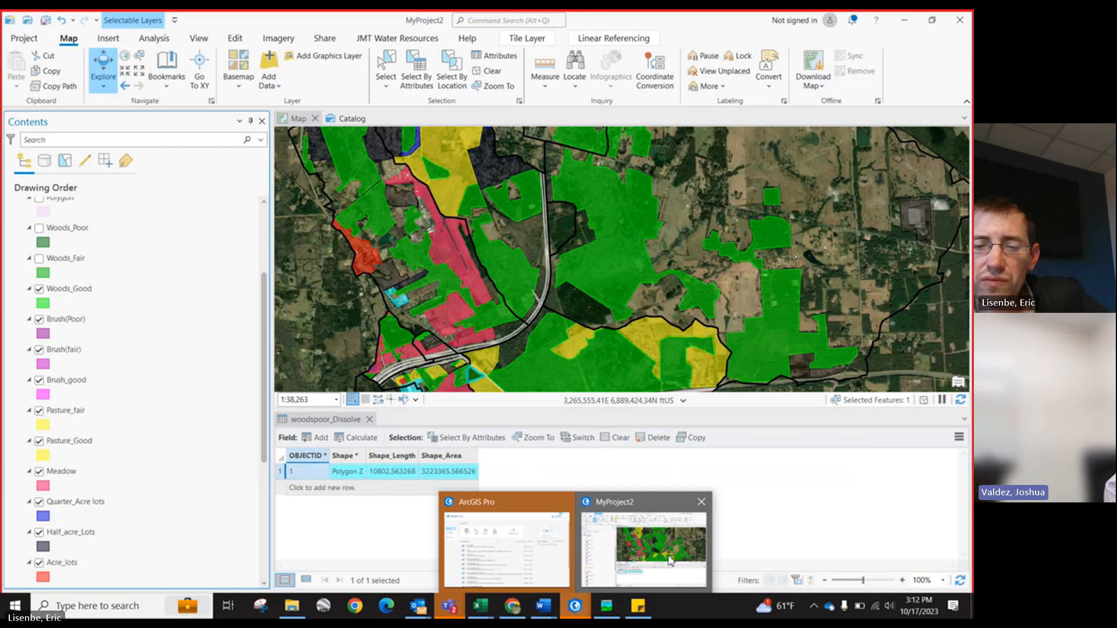
mouse_move(454, 610)
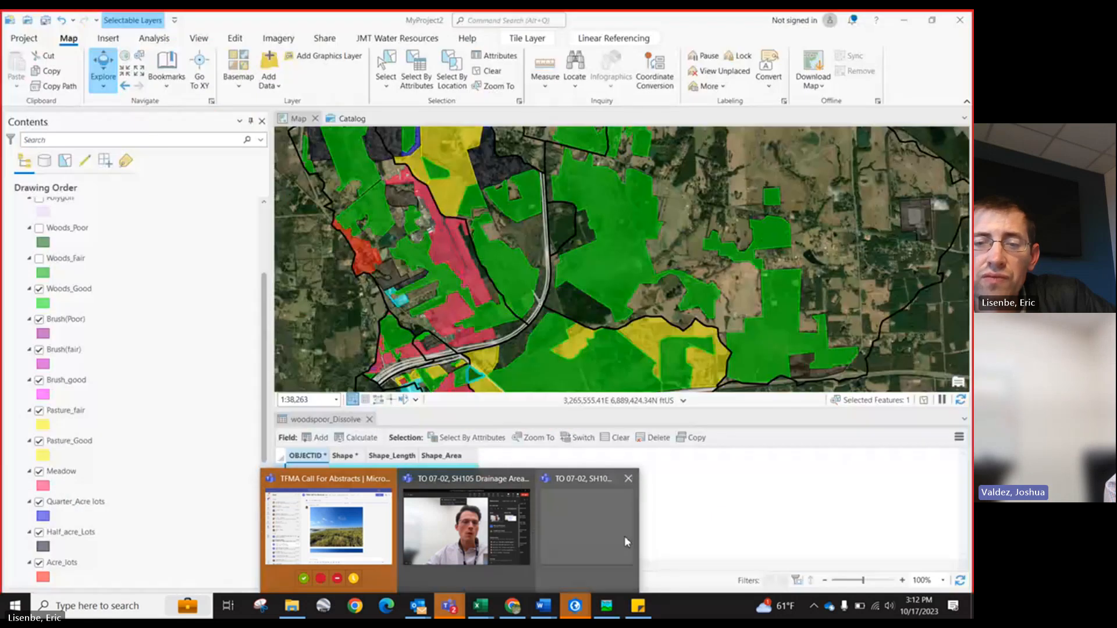
click(625, 539)
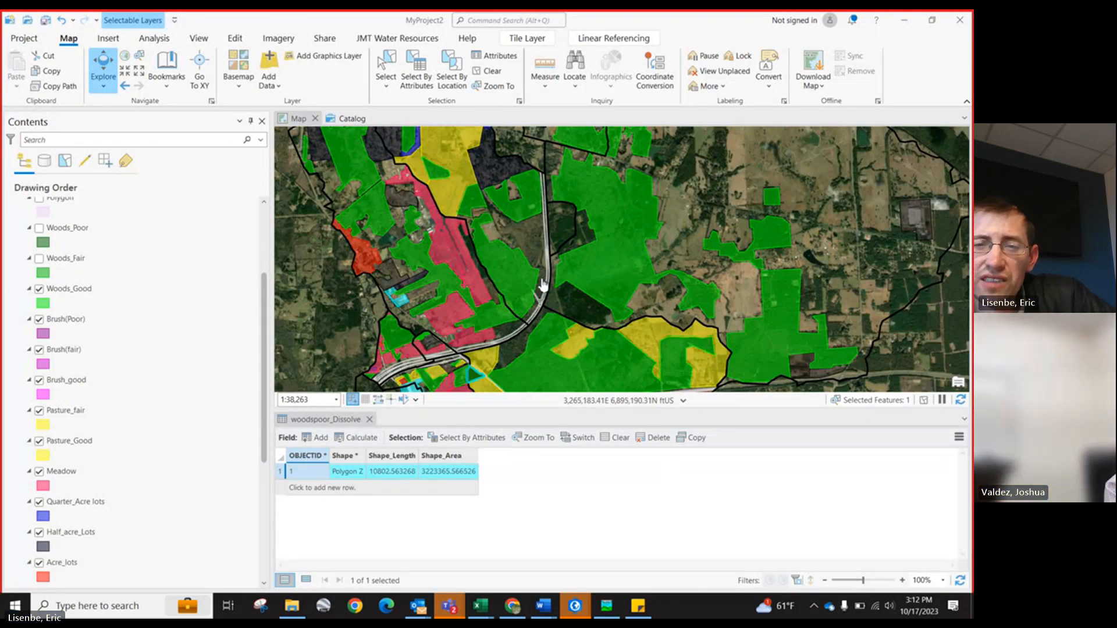
scroll(542, 285, up, 2)
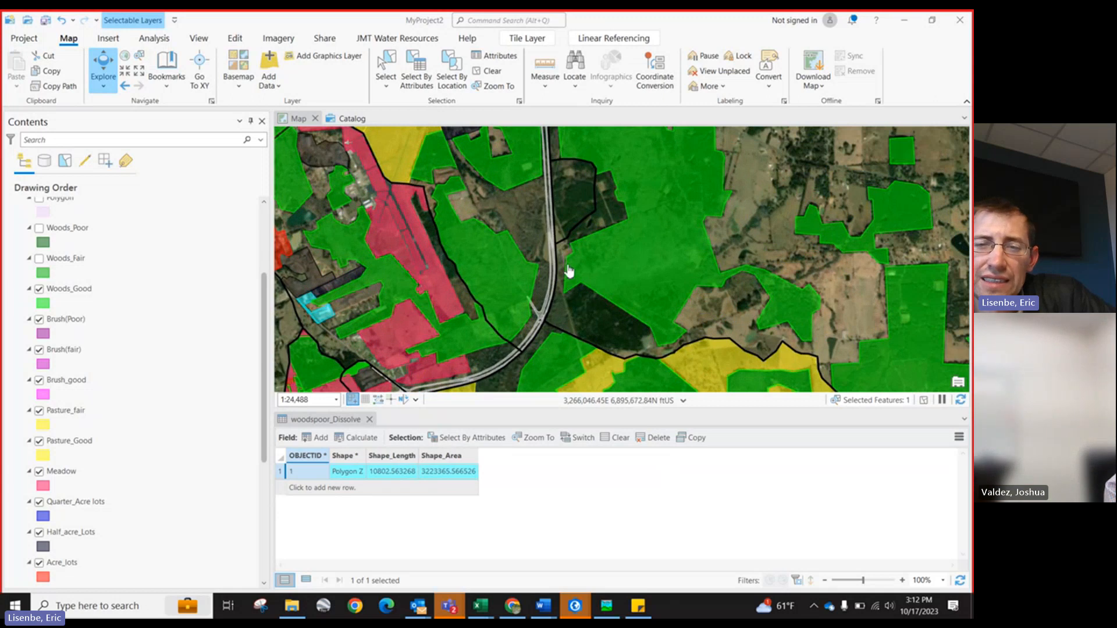
scroll(569, 271, up, 2)
scroll(582, 287, down, 6)
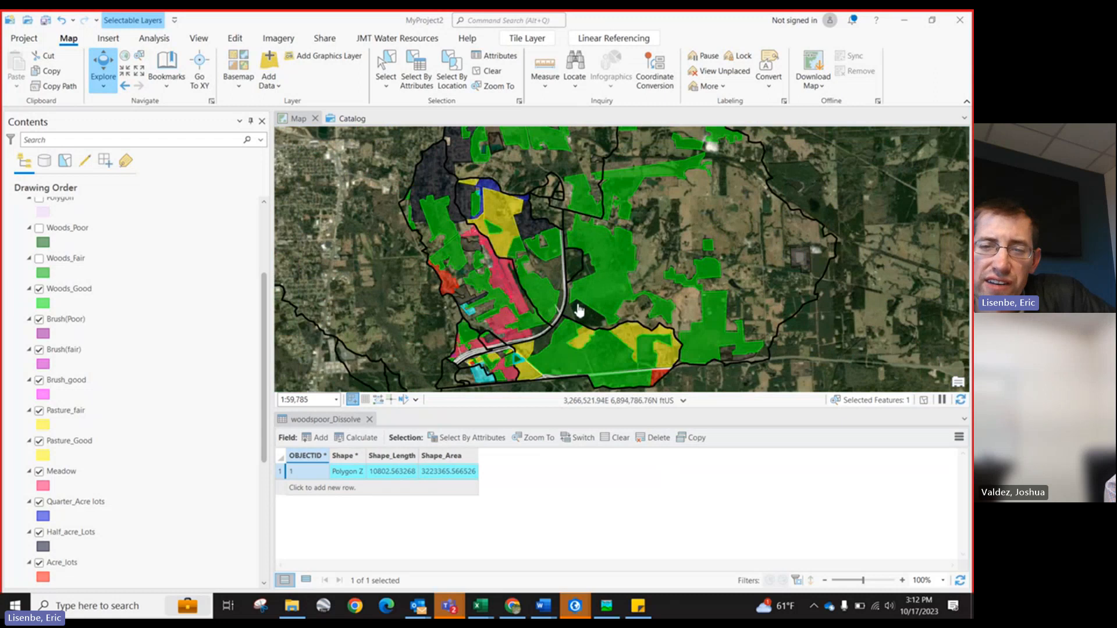
scroll(579, 310, up, 8)
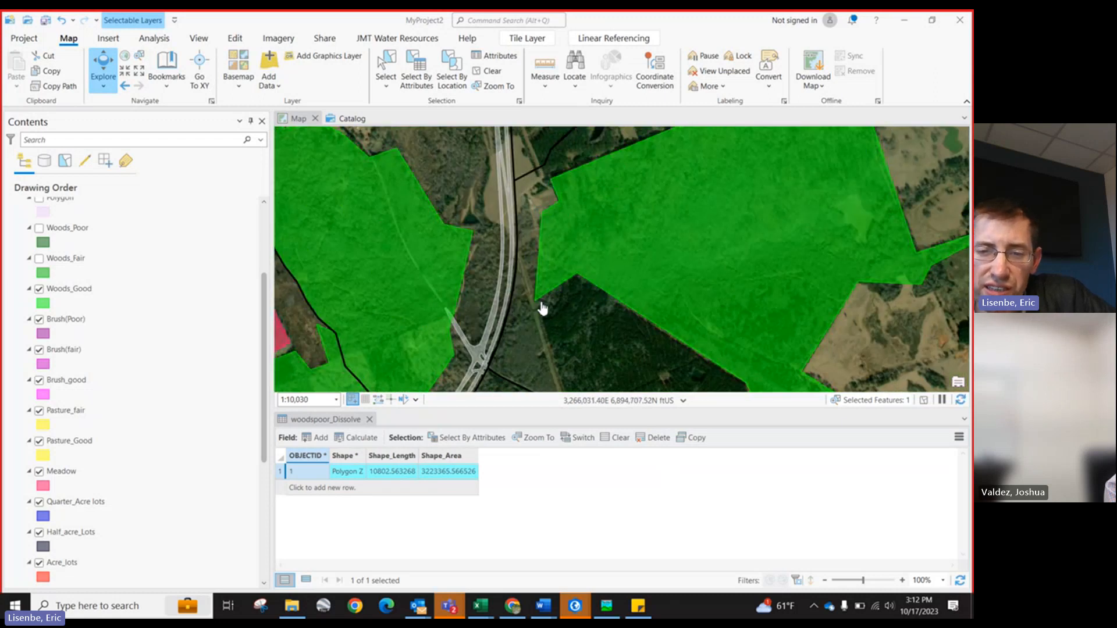
scroll(543, 308, up, 2)
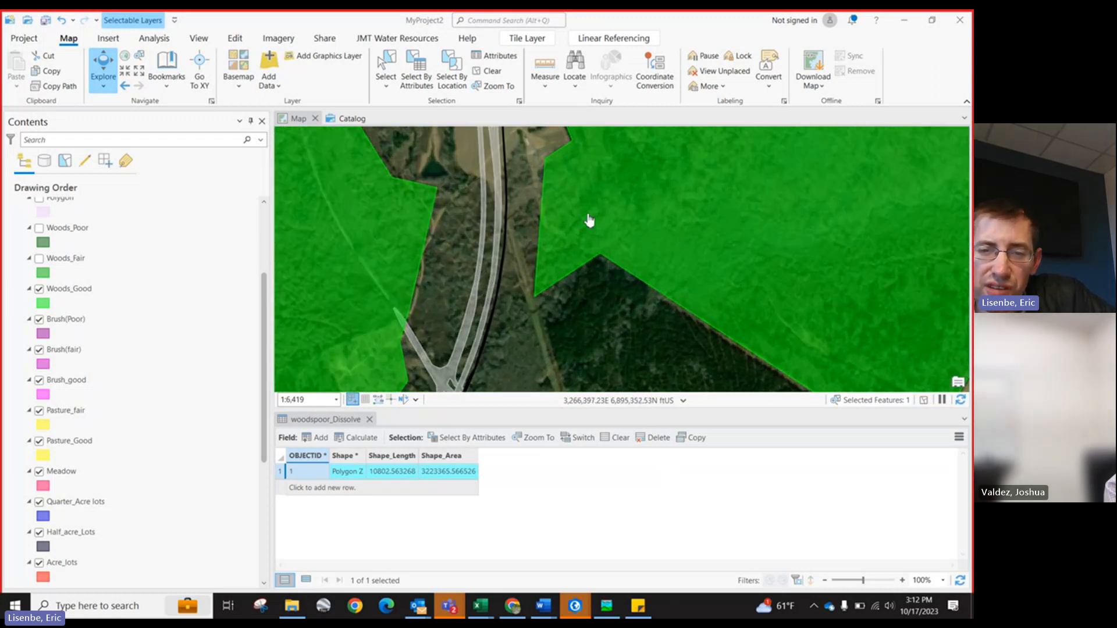
scroll(605, 340, down, 6)
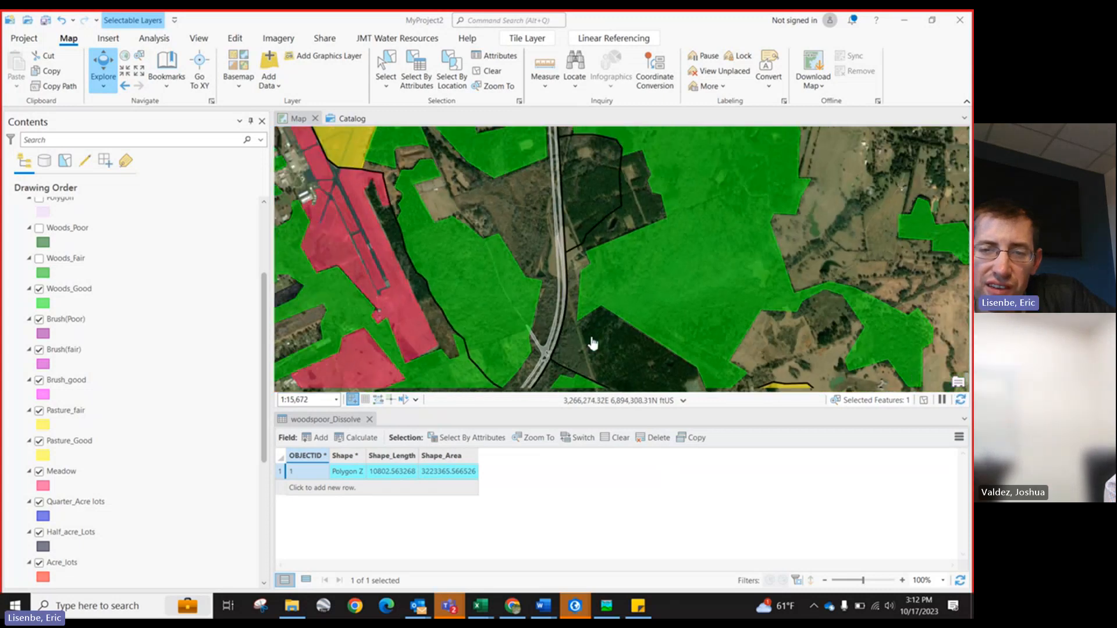
scroll(584, 329, up, 2)
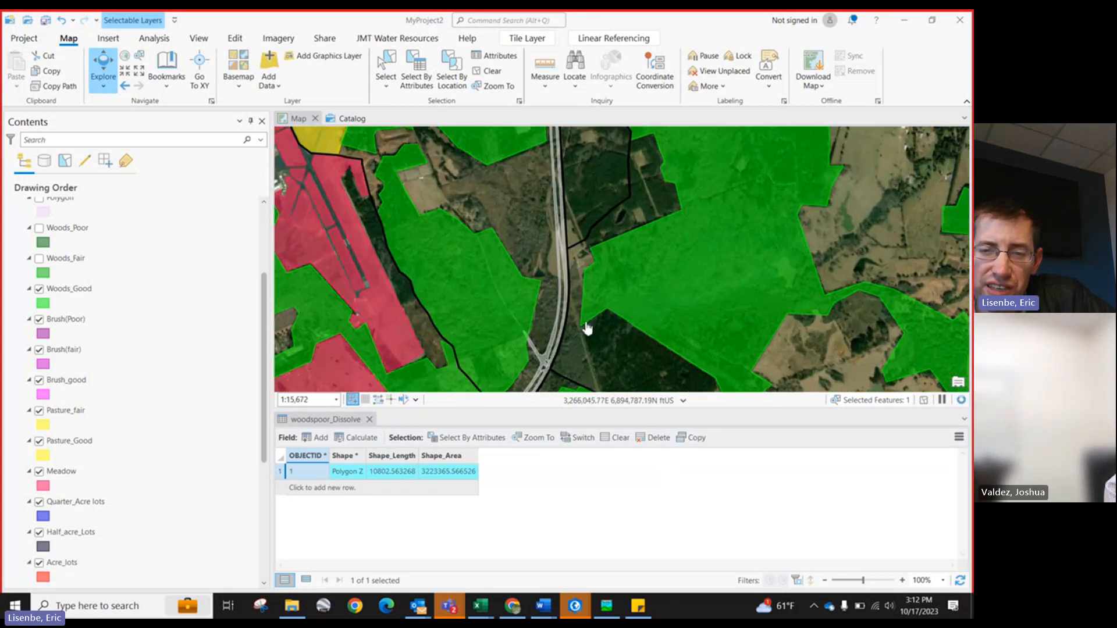
scroll(633, 317, down, 4)
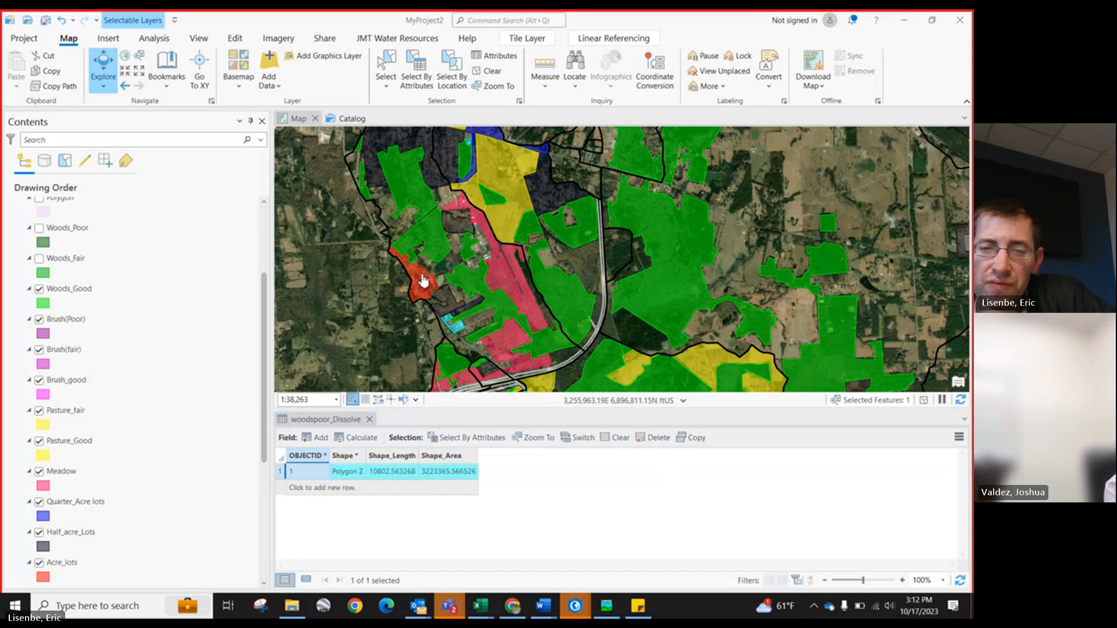
scroll(423, 281, down, 2)
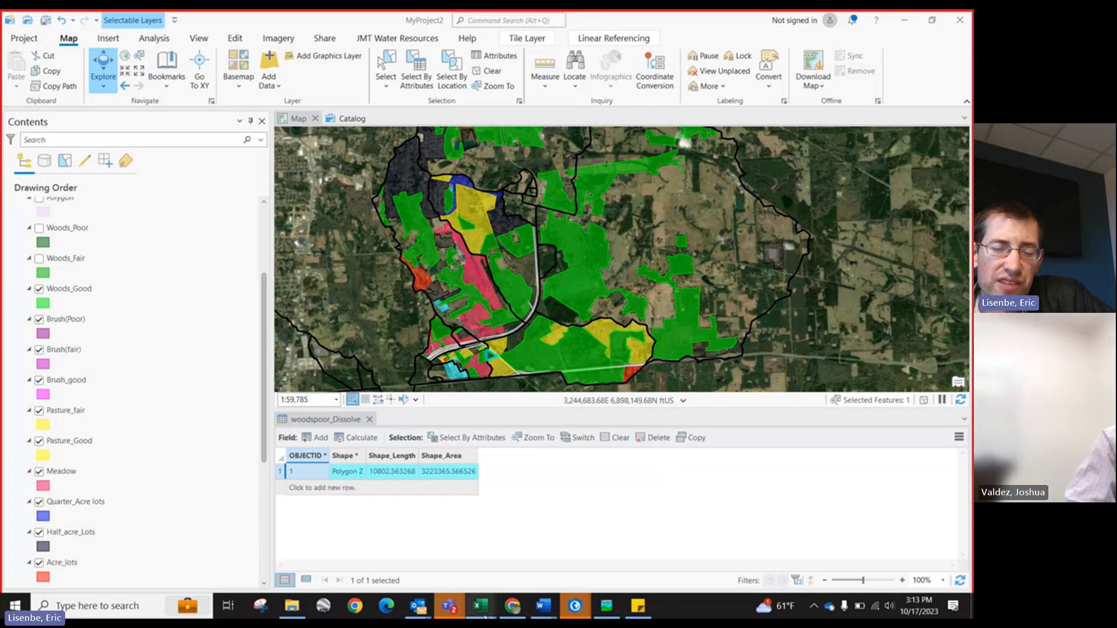
Step: Switch to the hydrologic workbook and select the Texas Landuse Categories table on the Landuses_Summary sheet
mouse_move(485, 616)
click(349, 573)
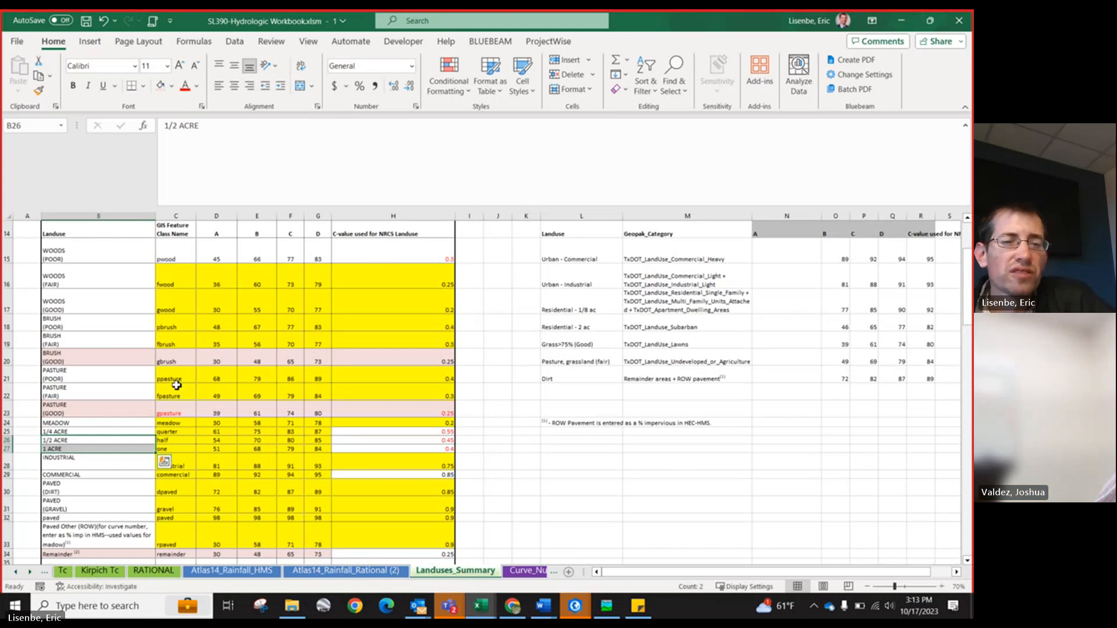
scroll(157, 352, up, 1)
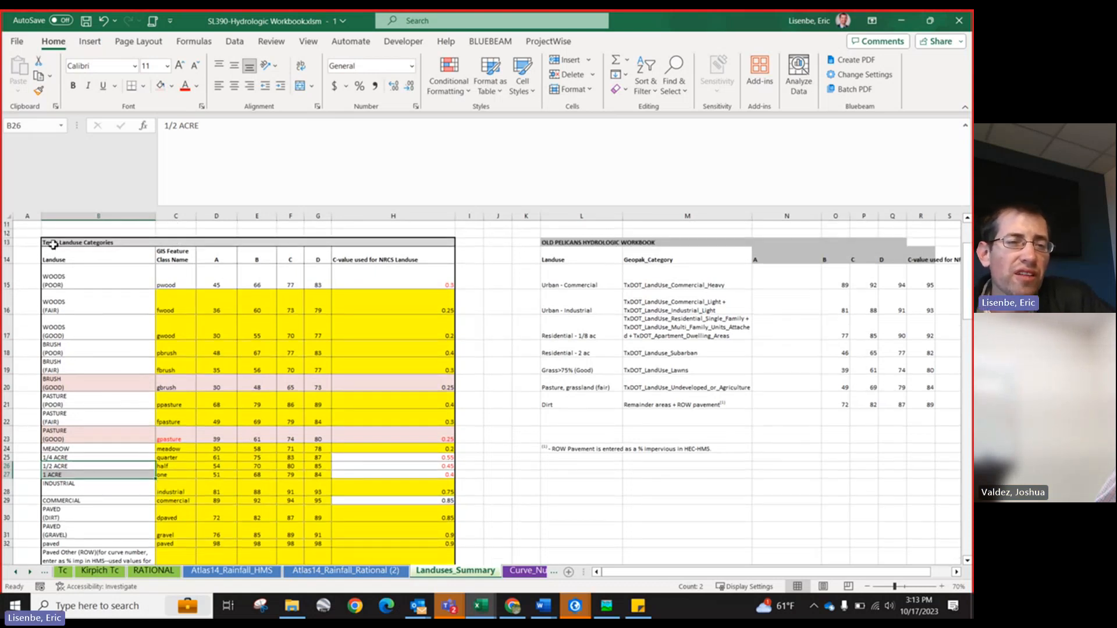
drag(52, 245, 310, 475)
scroll(260, 460, up, 1)
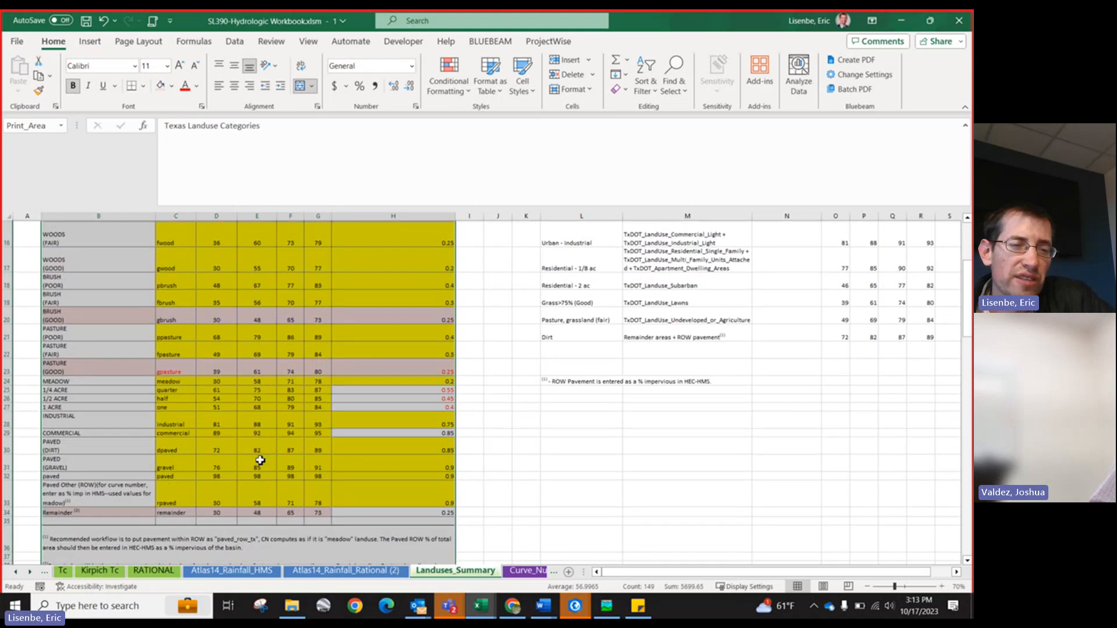
scroll(18, 357, up, 2)
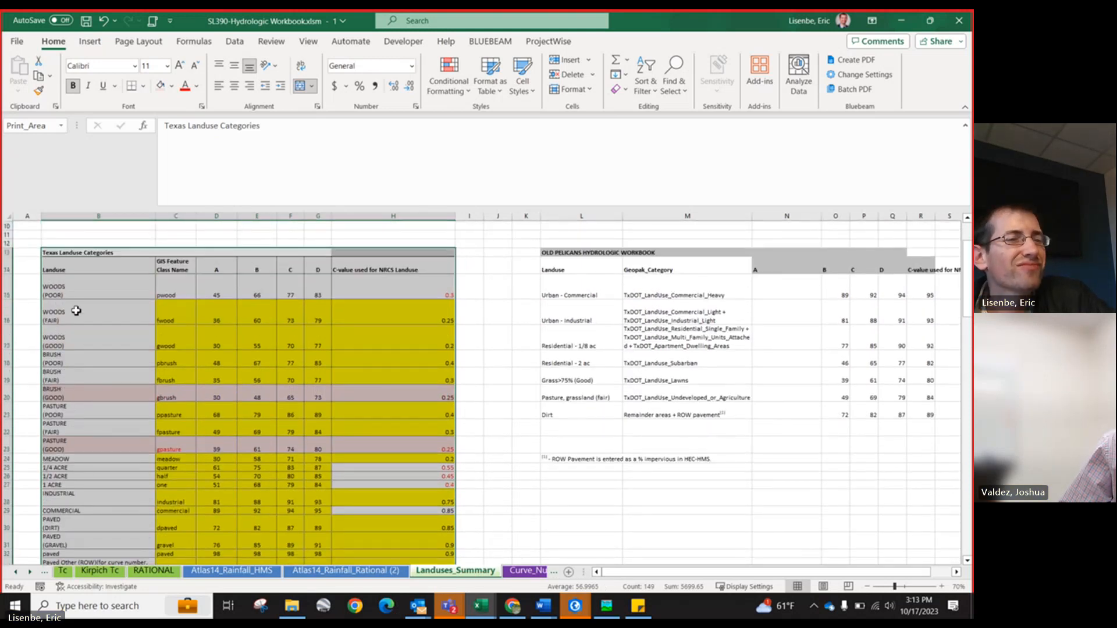
scroll(81, 327, down, 2)
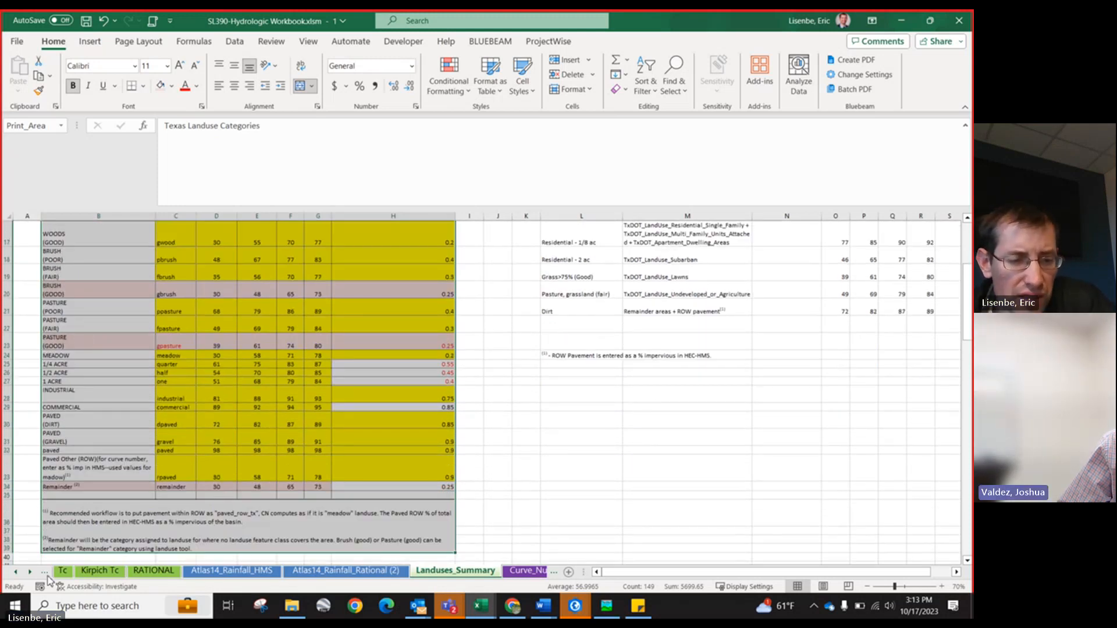
Step: Open the TxDOT Hyd Reference sheet and review the runoff curve number tables
click(15, 573)
click(14, 572)
click(14, 573)
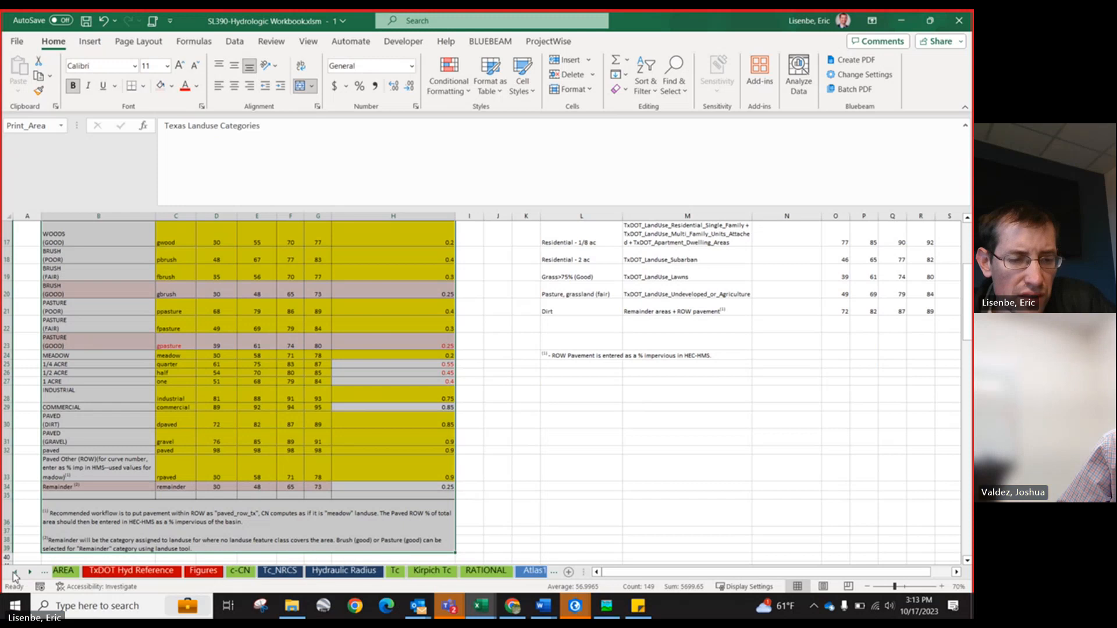
click(14, 573)
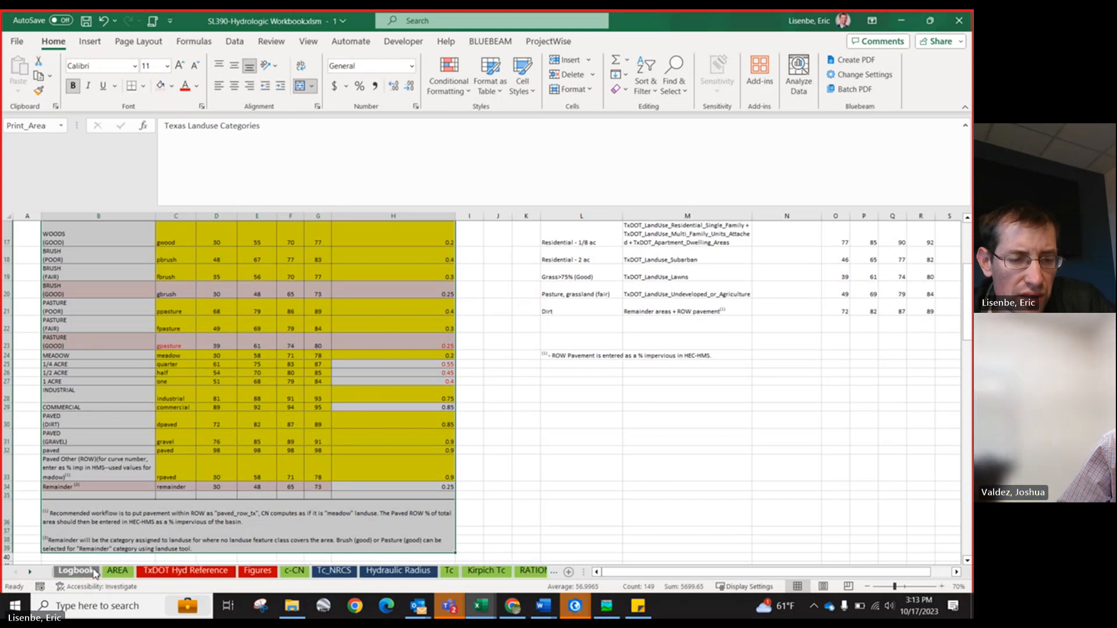
click(169, 572)
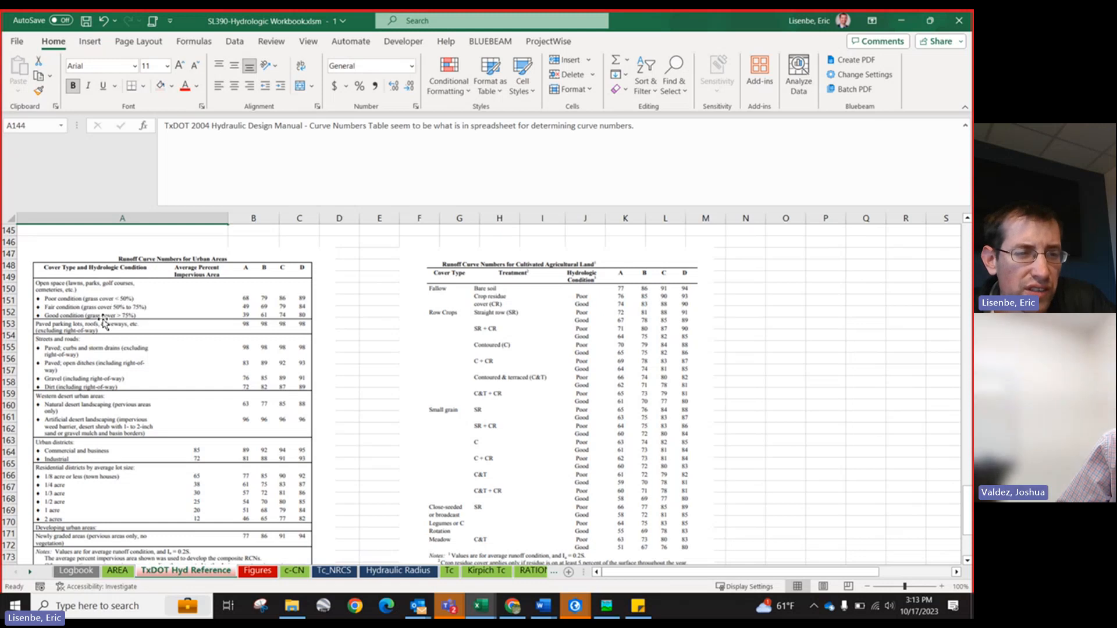
scroll(105, 352, down, 1)
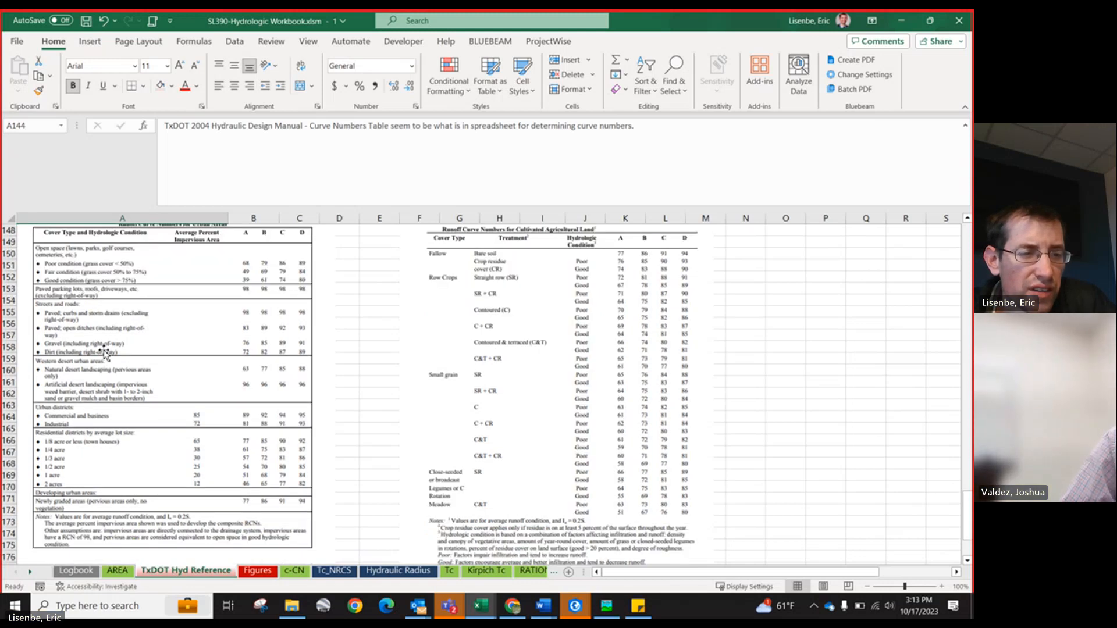
scroll(128, 370, up, 1)
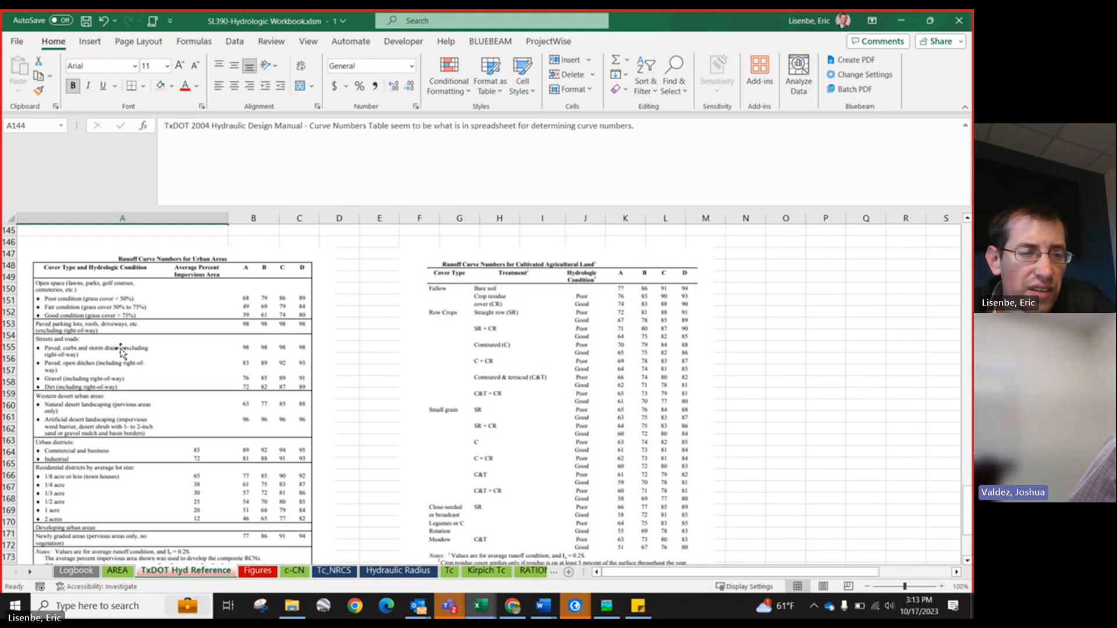
scroll(120, 352, down, 2)
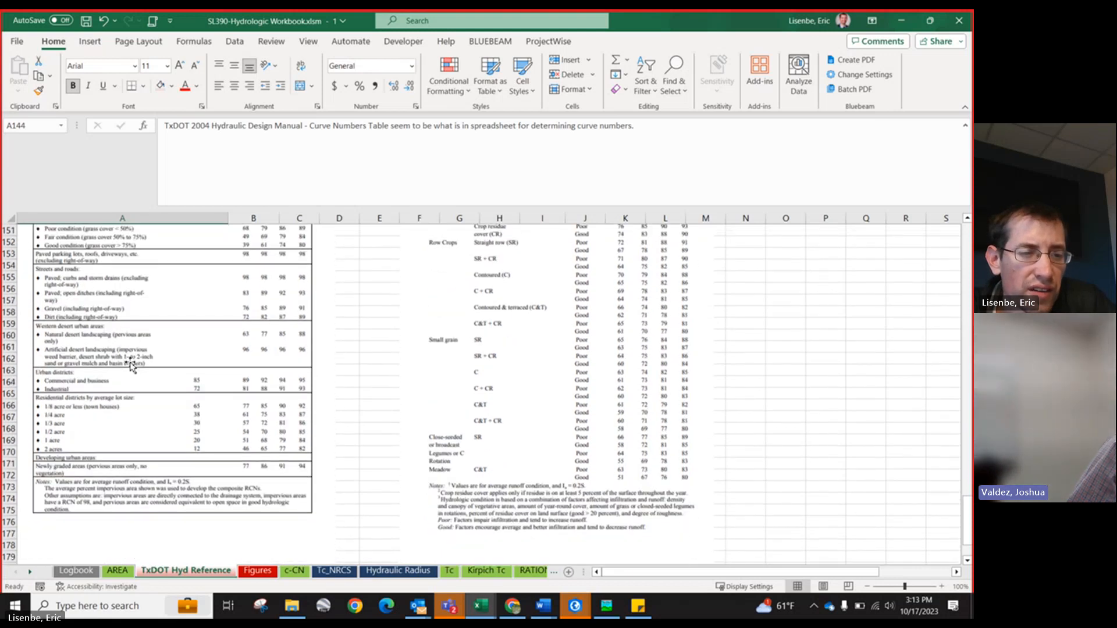
click(32, 574)
click(30, 573)
click(31, 573)
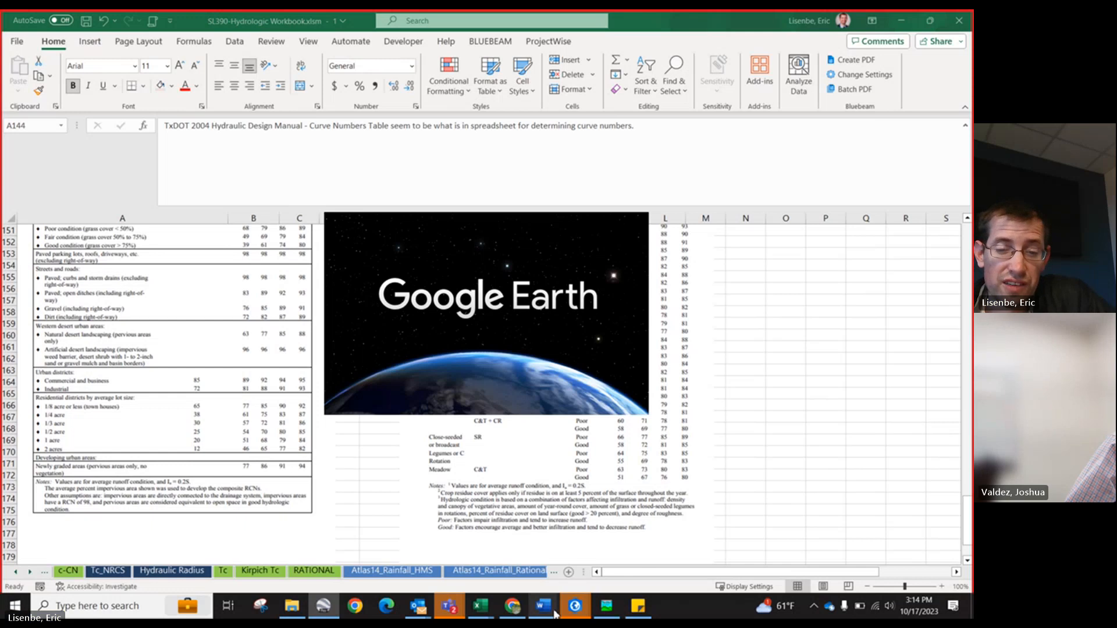
Step: Switch to Google Earth Pro, select the Generate KML place, and zoom in to the Dallas–Fort Worth area
mouse_move(554, 613)
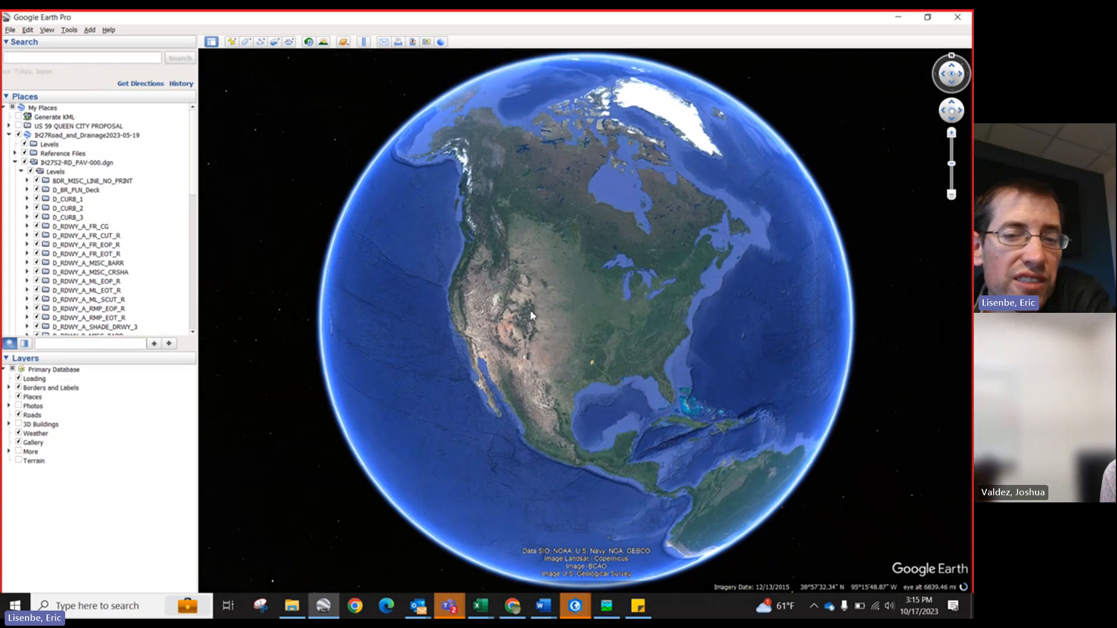
click(19, 117)
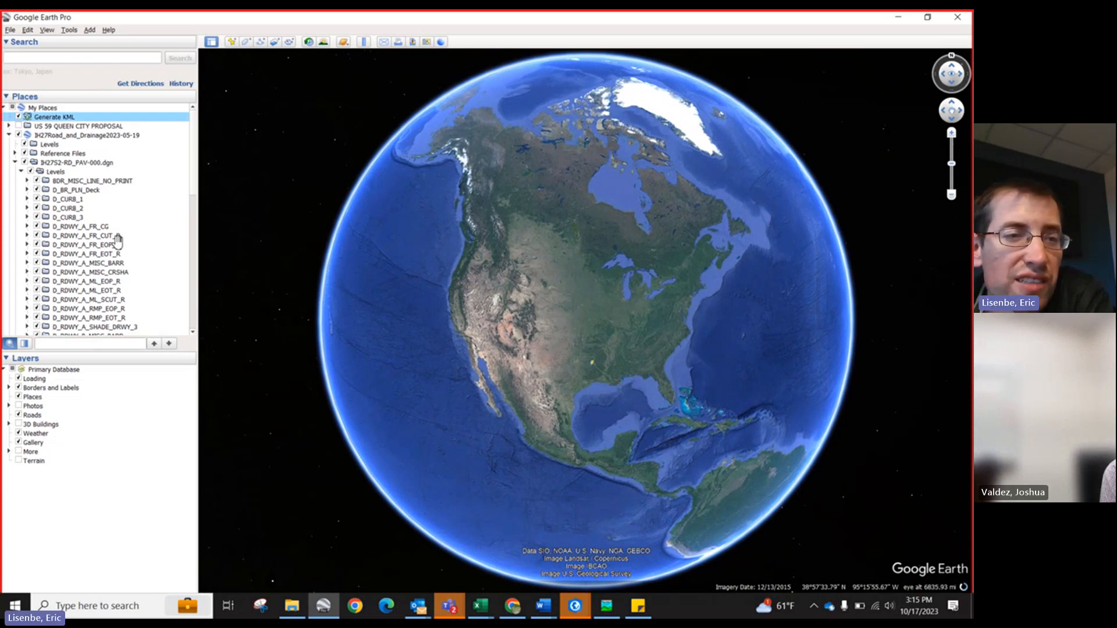
scroll(460, 314, up, 1)
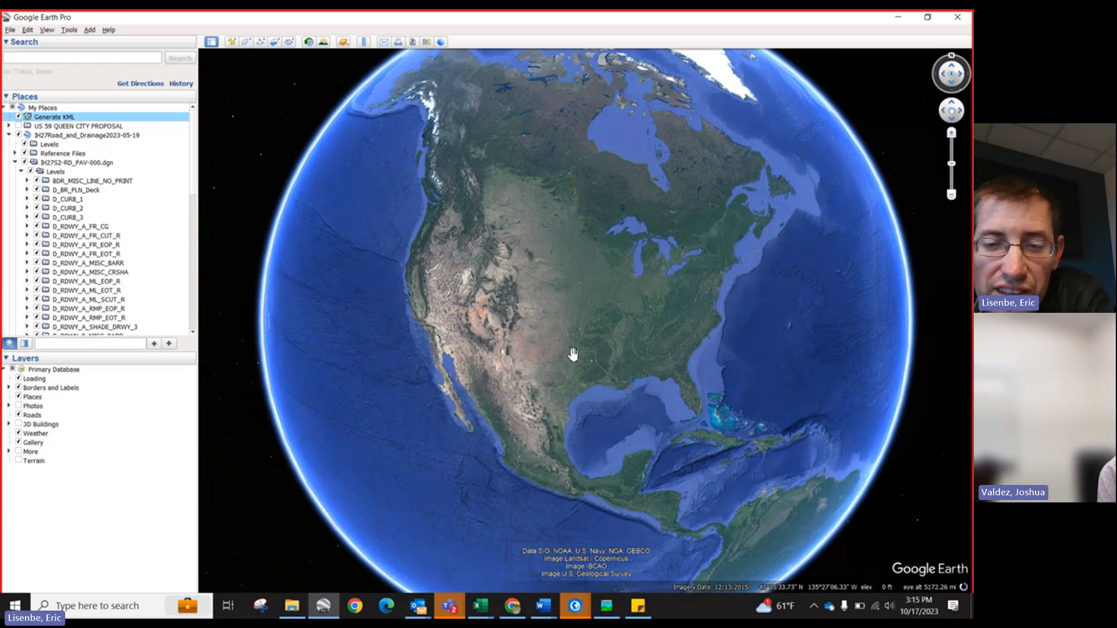
scroll(573, 354, up, 1)
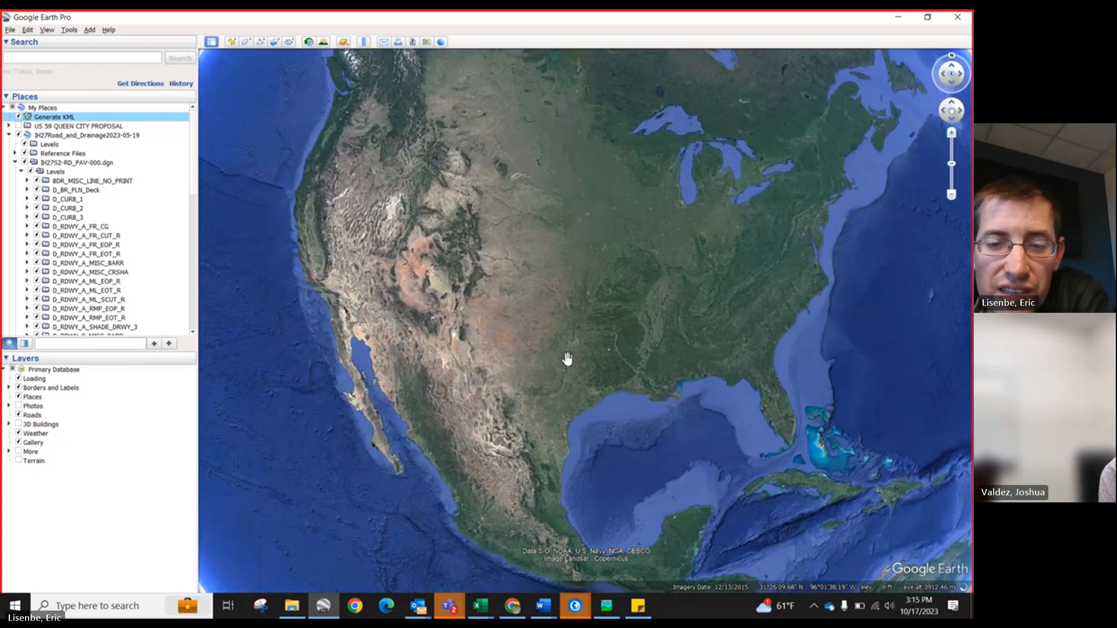
scroll(537, 342, up, 2)
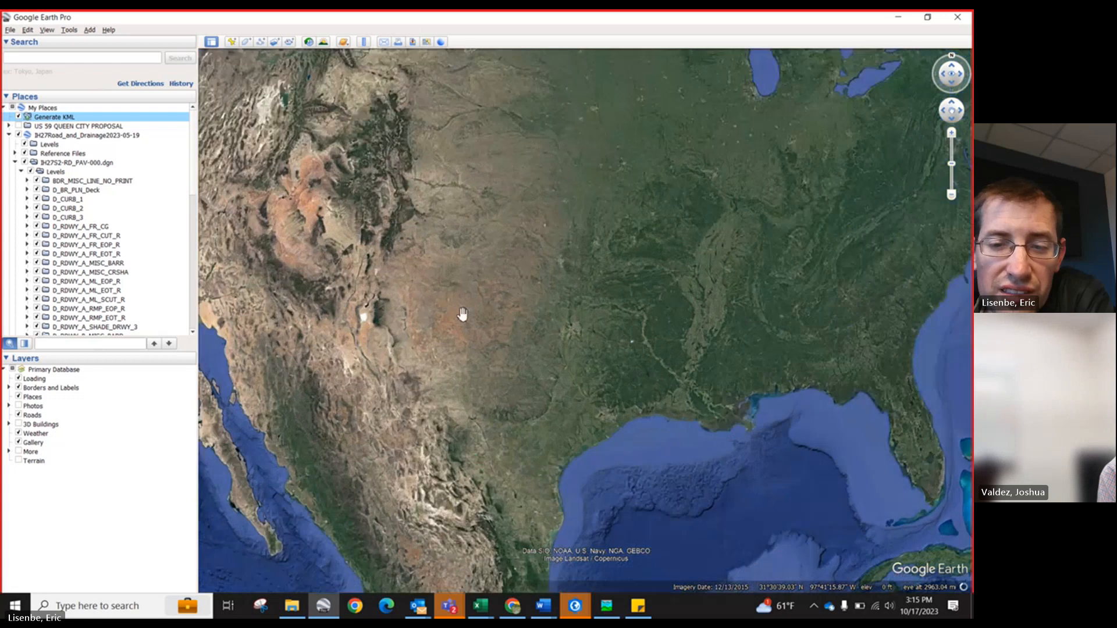
scroll(526, 323, up, 1)
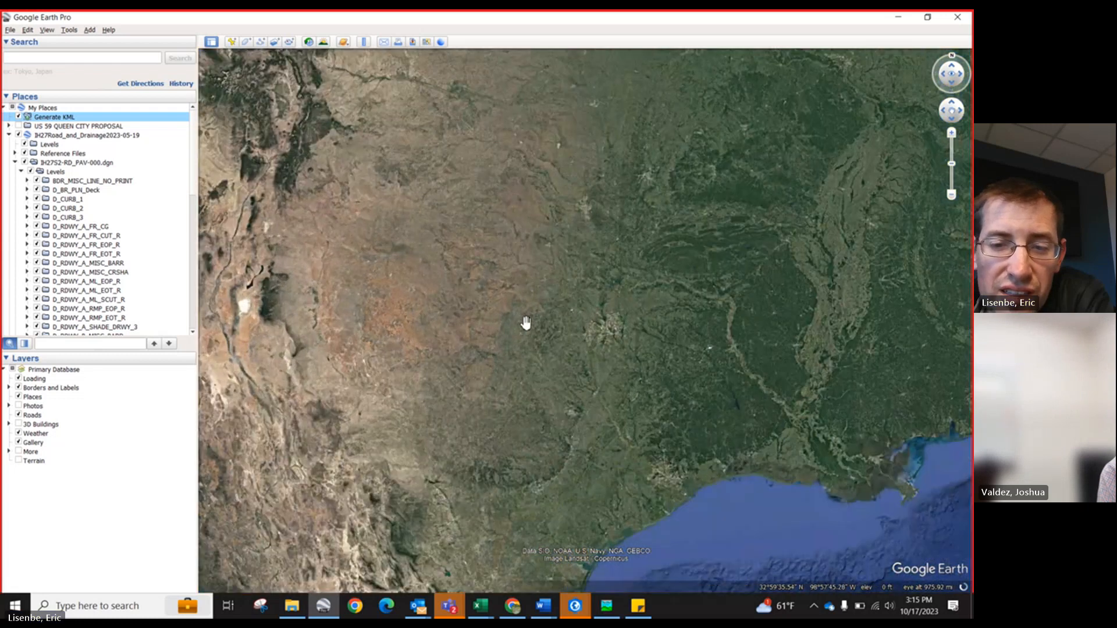
scroll(512, 313, up, 1)
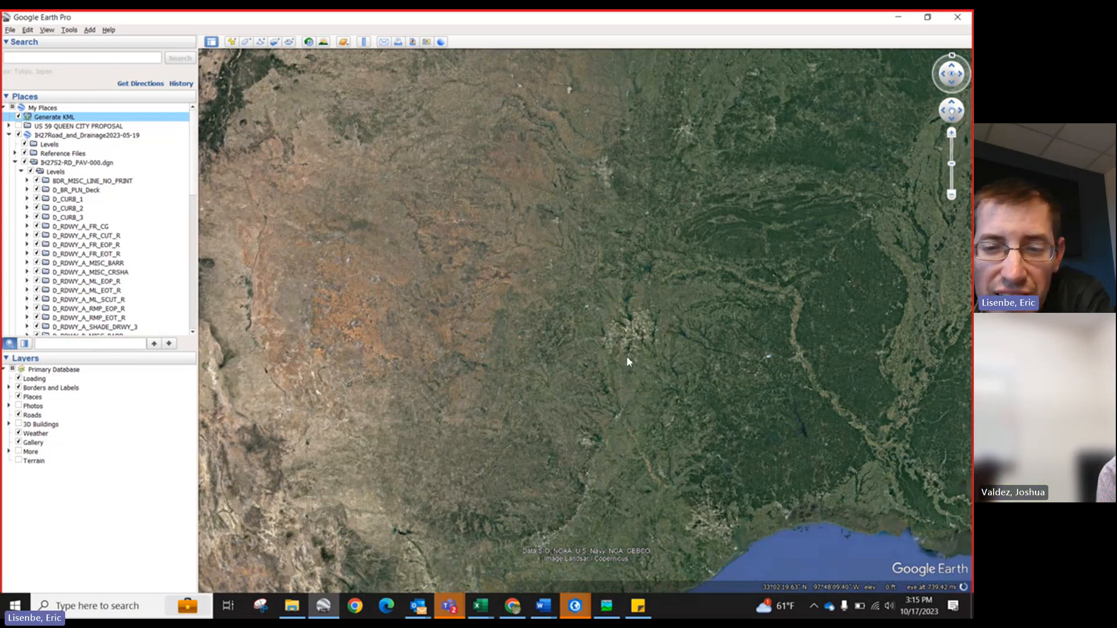
scroll(589, 327, up, 1)
scroll(586, 328, up, 1)
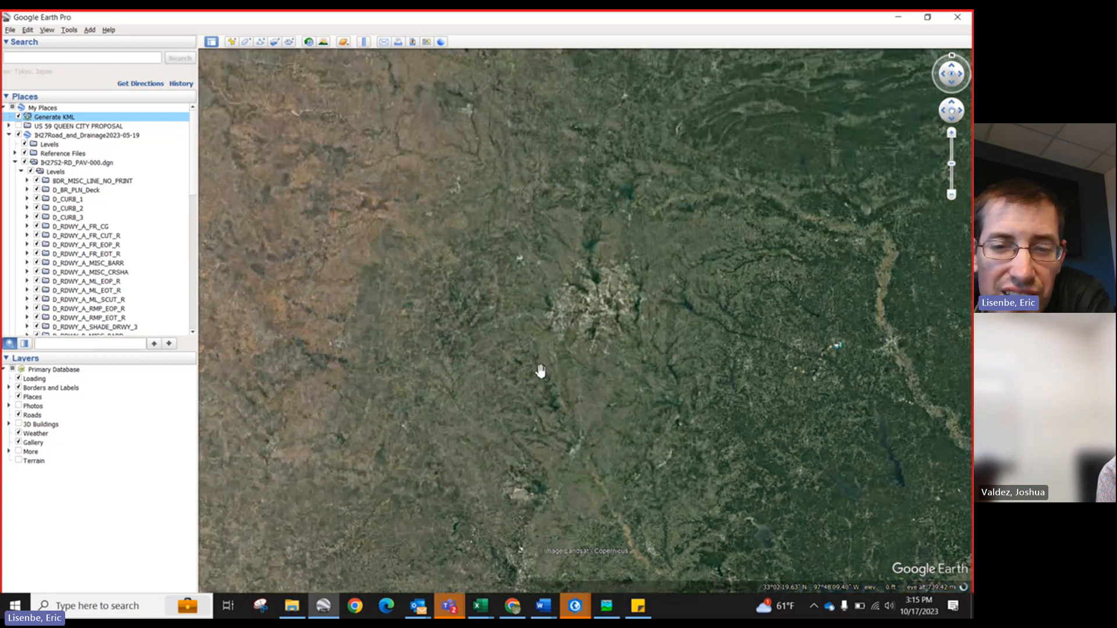
scroll(534, 368, up, 1)
scroll(560, 324, up, 1)
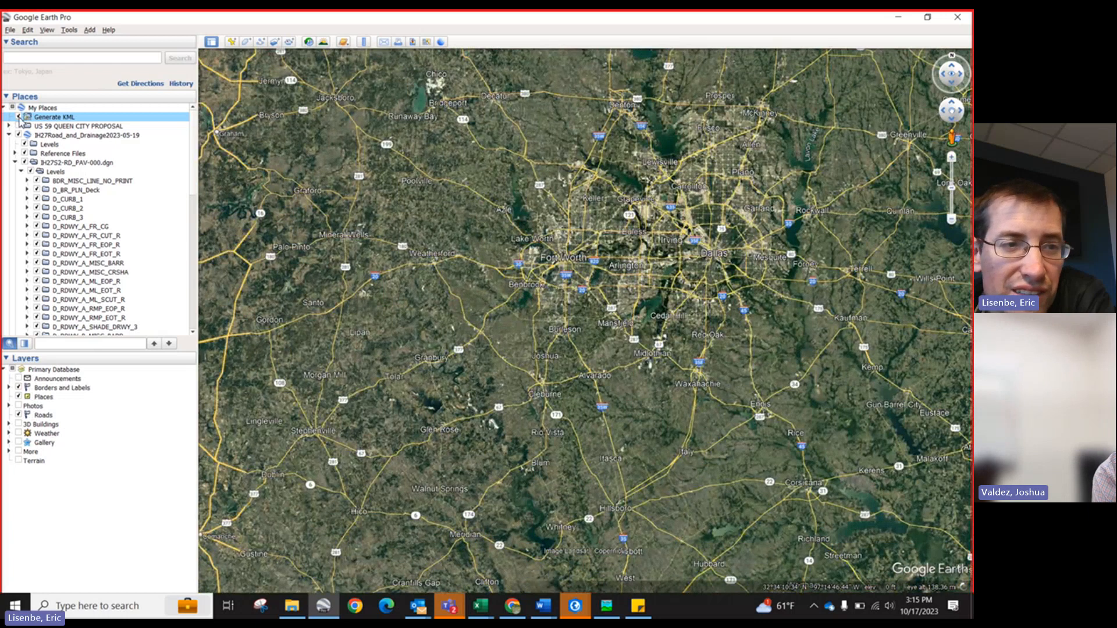
Step: Toggle the Generate KML county and district boundaries on and off, and zoom in west of Fort Worth
click(19, 118)
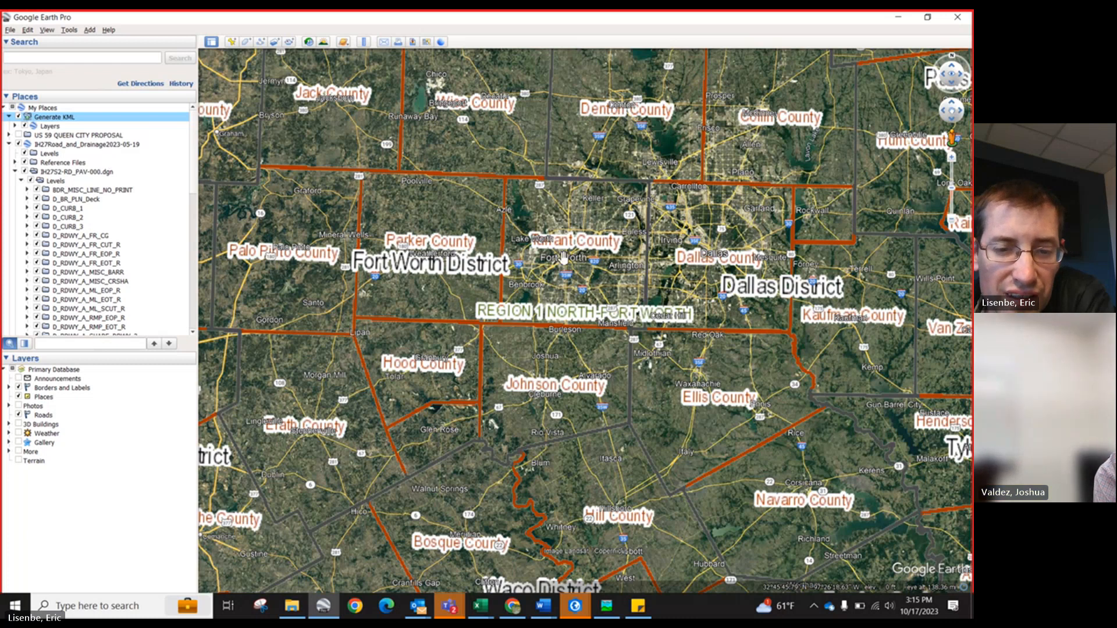
scroll(563, 256, down, 2)
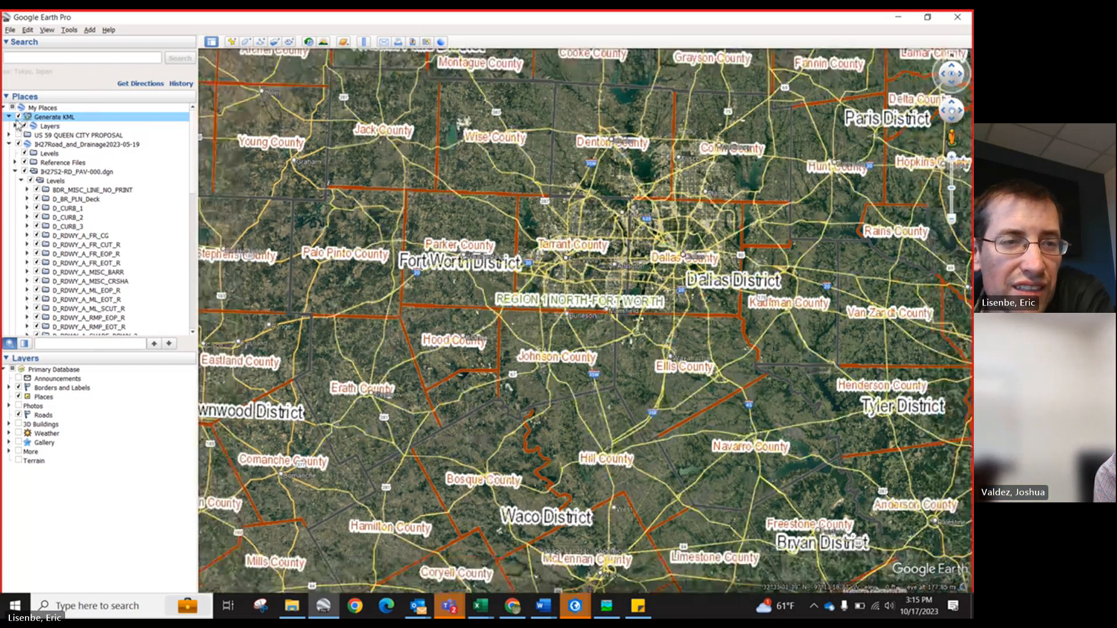
click(19, 117)
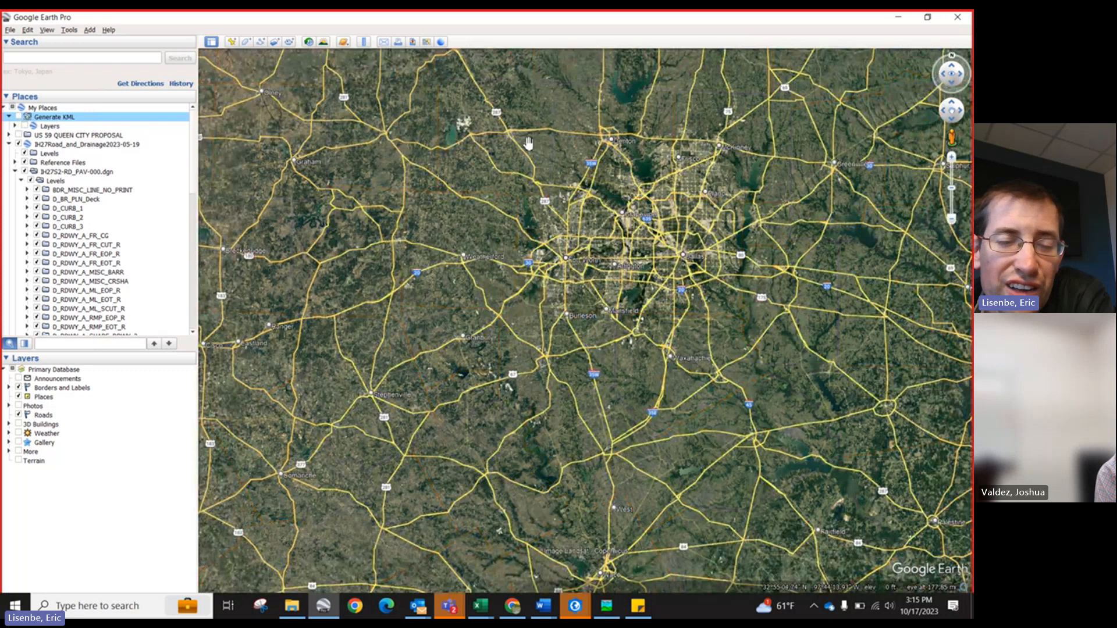
scroll(401, 349, up, 2)
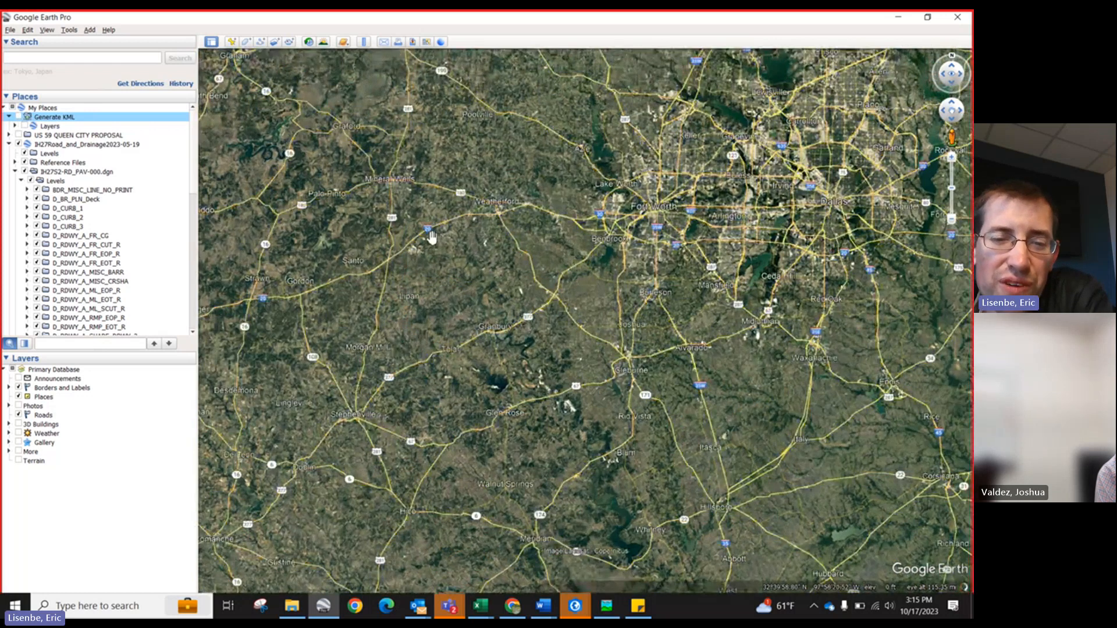
scroll(430, 236, up, 3)
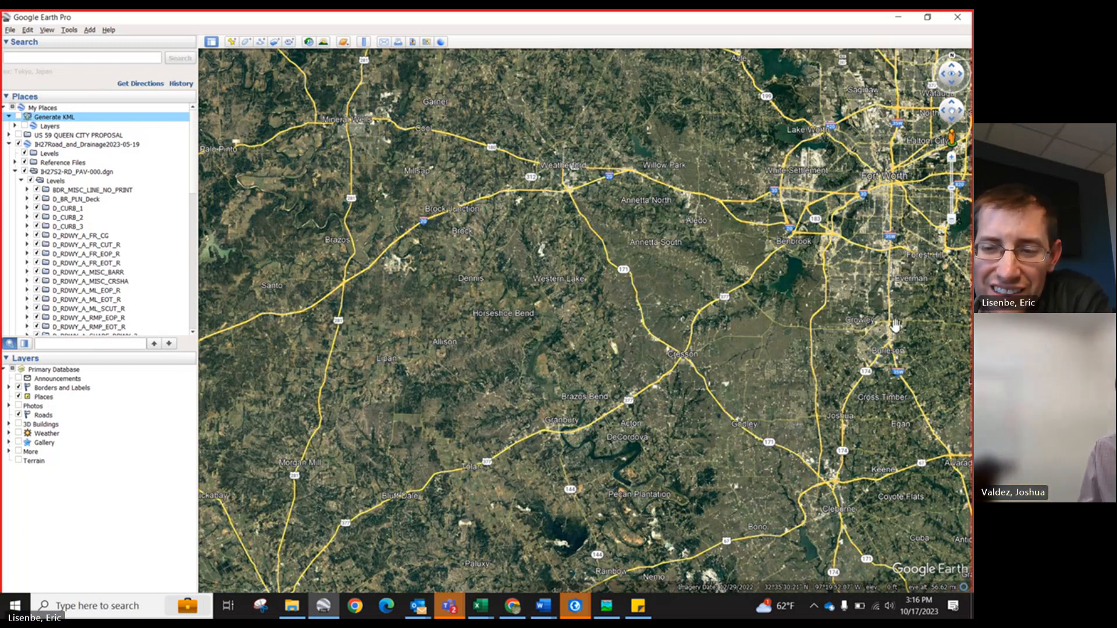
click(940, 427)
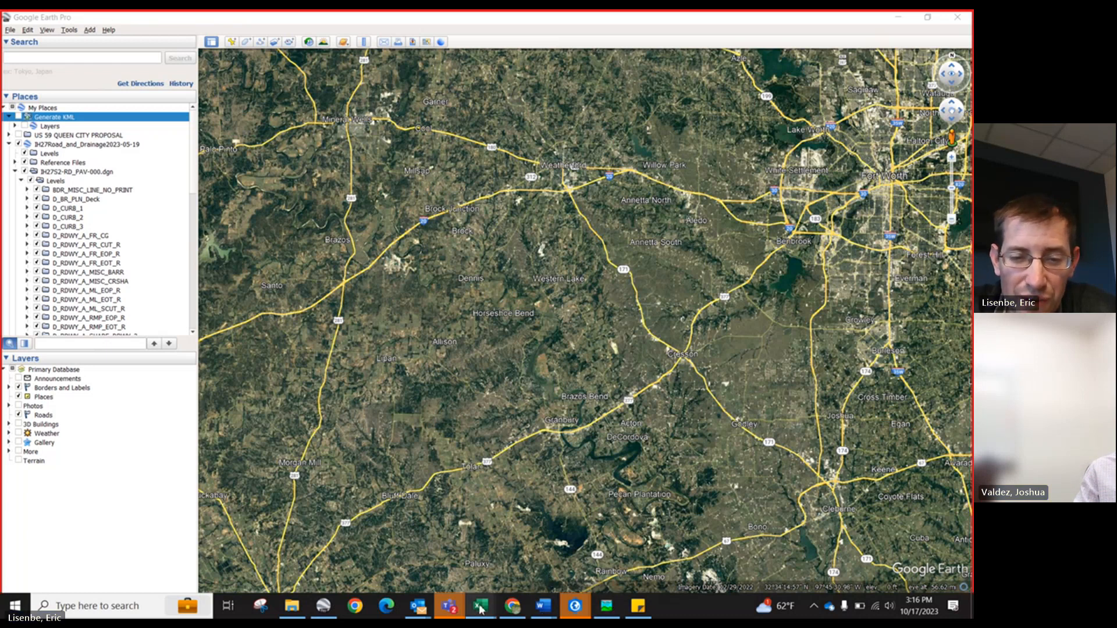
Step: Switch to the ArcGIS Pro project and open the Runoff Coefficient Calculator (Rational Method) tool from JMT Water Resources
mouse_move(481, 606)
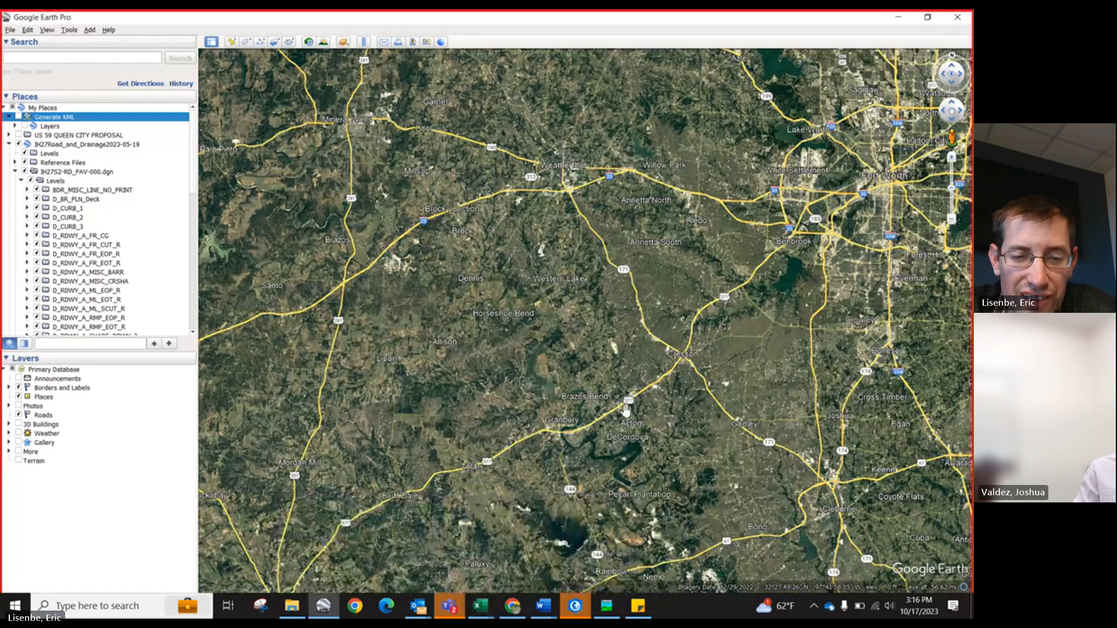
mouse_move(605, 611)
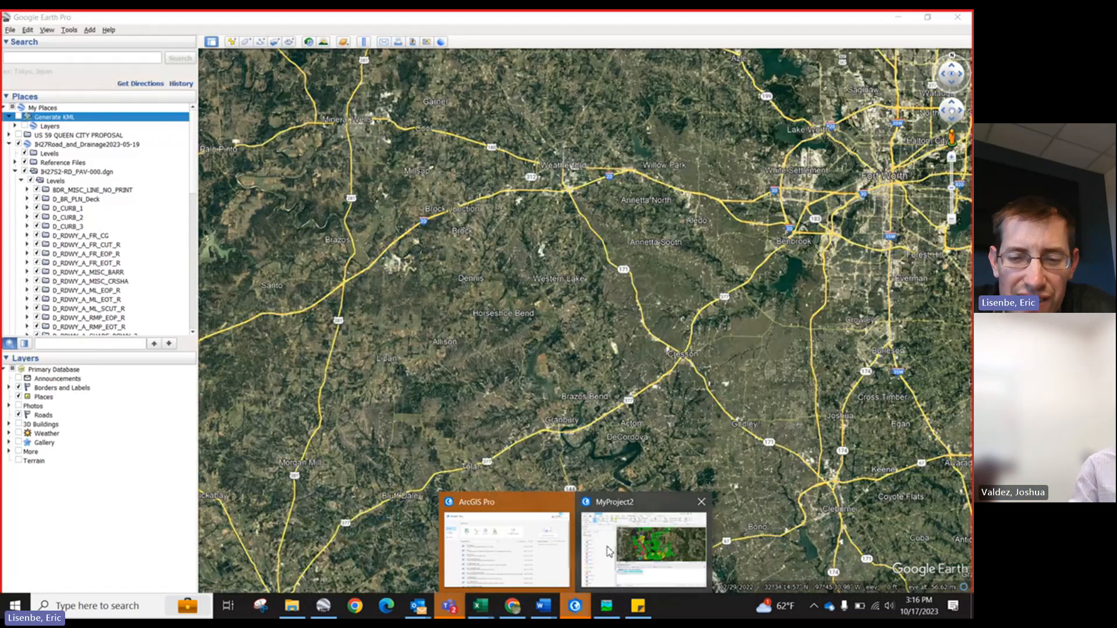
click(640, 538)
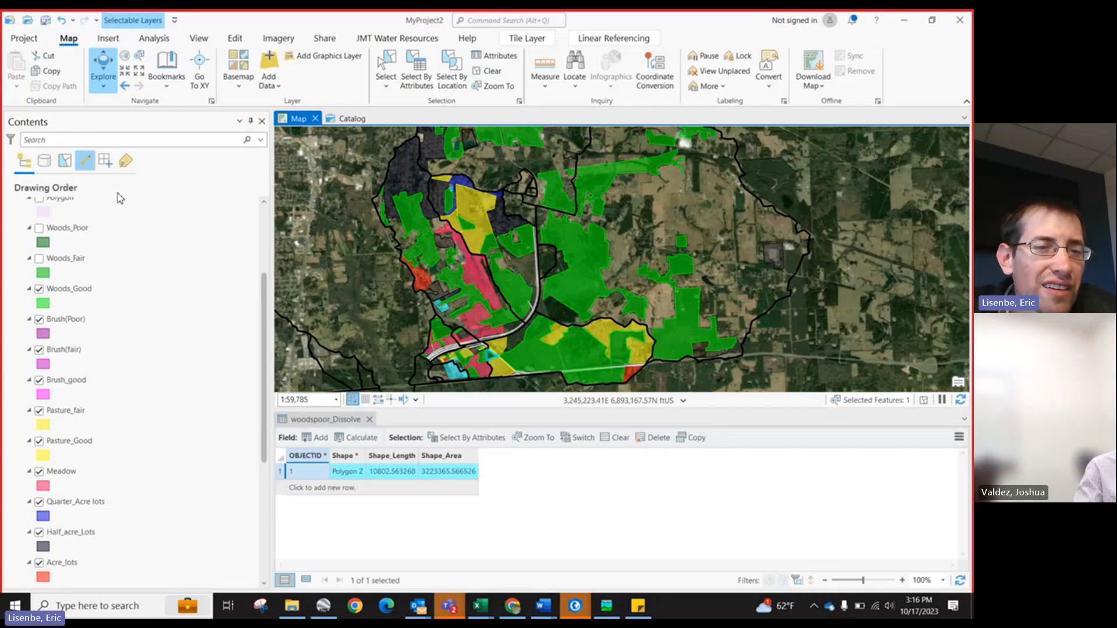
drag(261, 299, 255, 205)
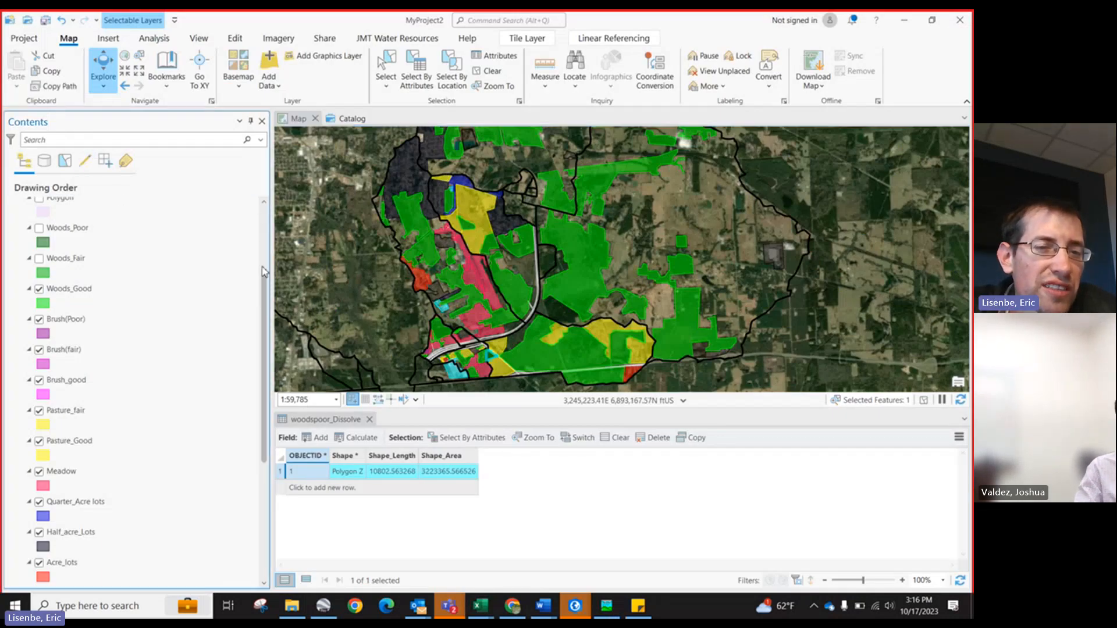
drag(263, 293, 264, 217)
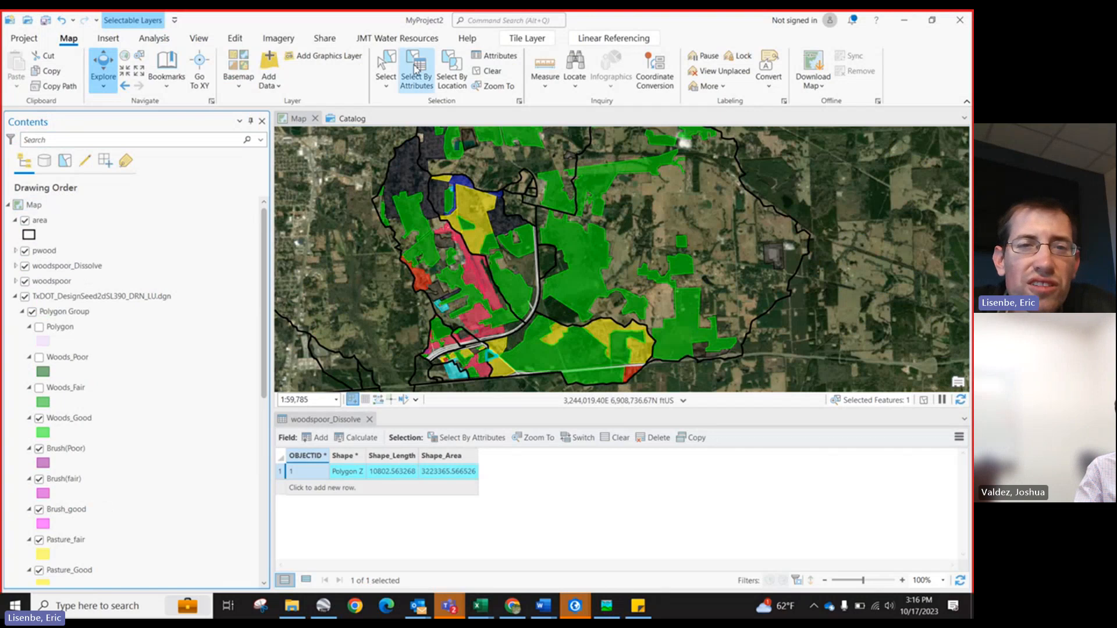
click(397, 38)
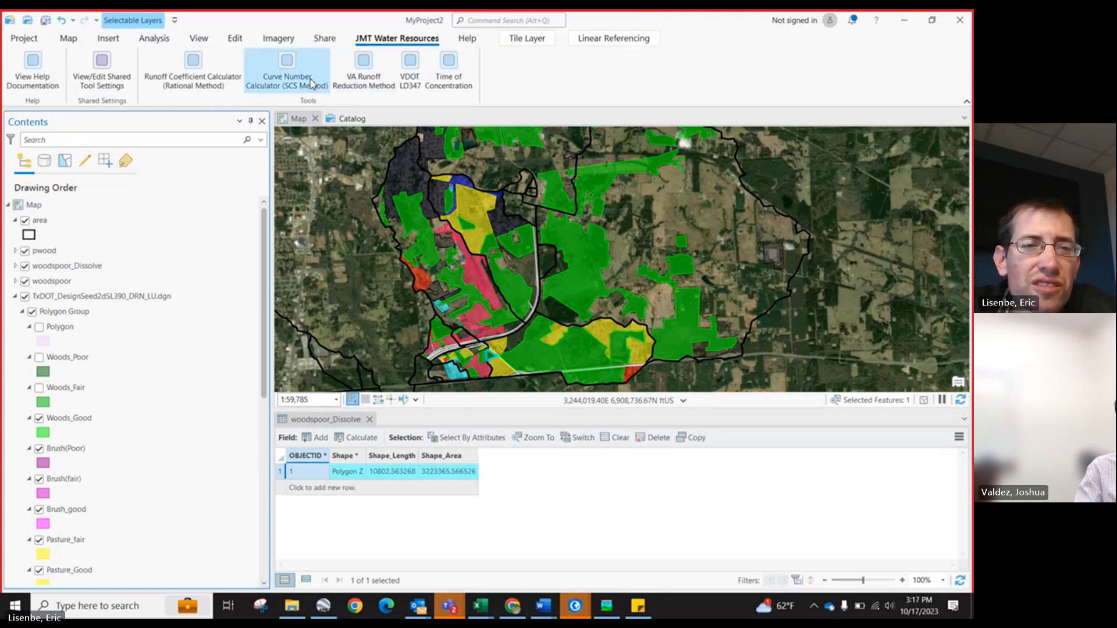
click(212, 80)
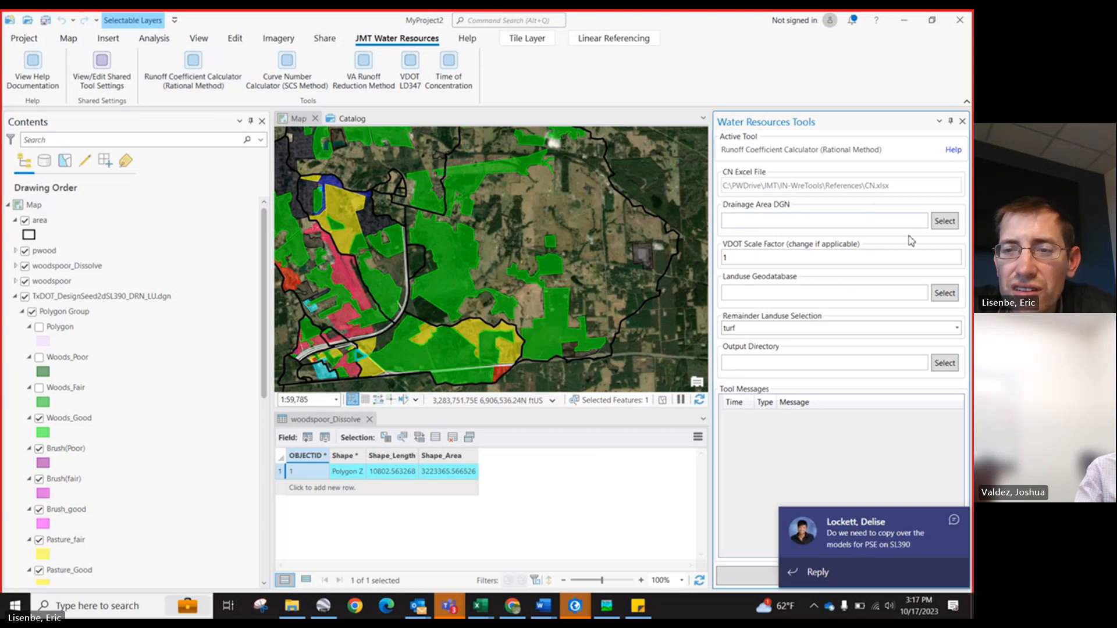
Step: Set the Drainage Area DGN to SL390_DRN_DMAP00.dgn from the SL390_DGN_BaseFiles folder
click(944, 222)
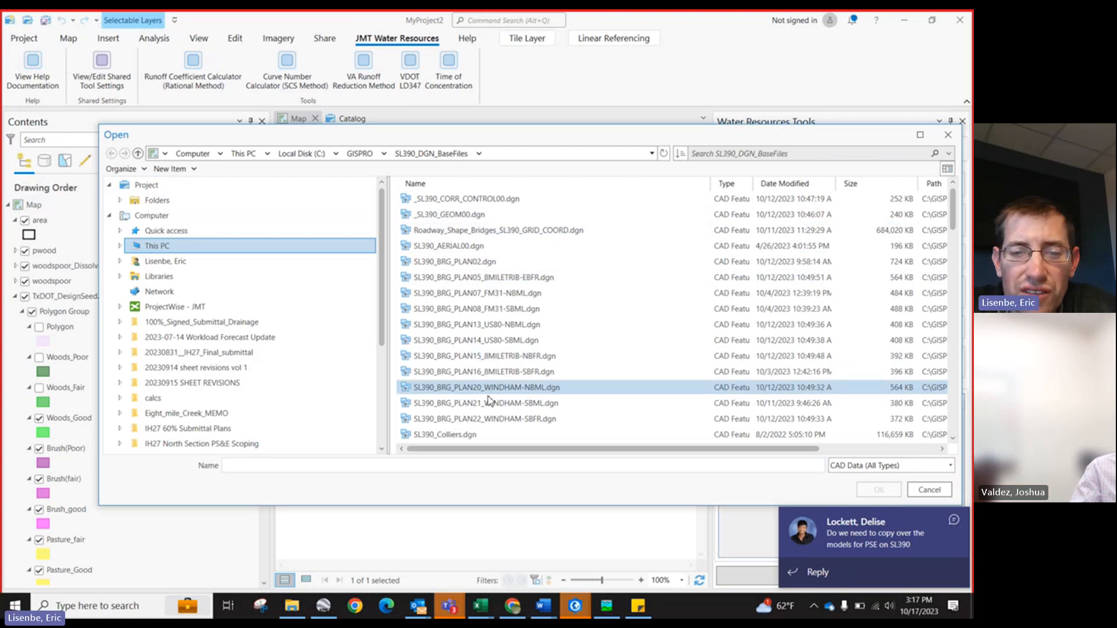
scroll(494, 378, down, 3)
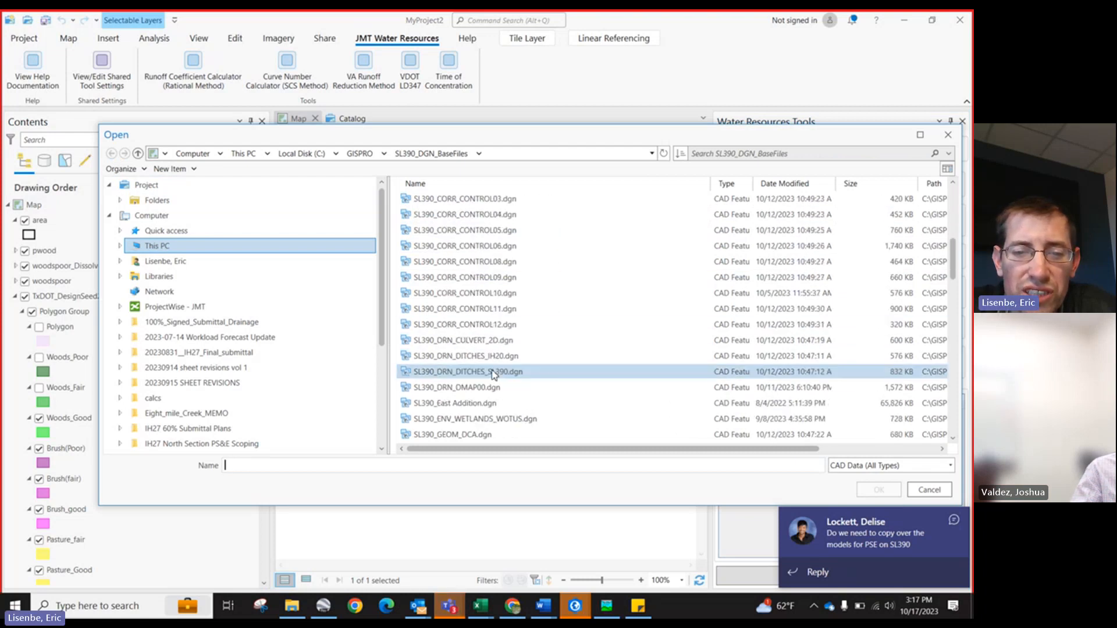
scroll(494, 378, down, 7)
click(490, 245)
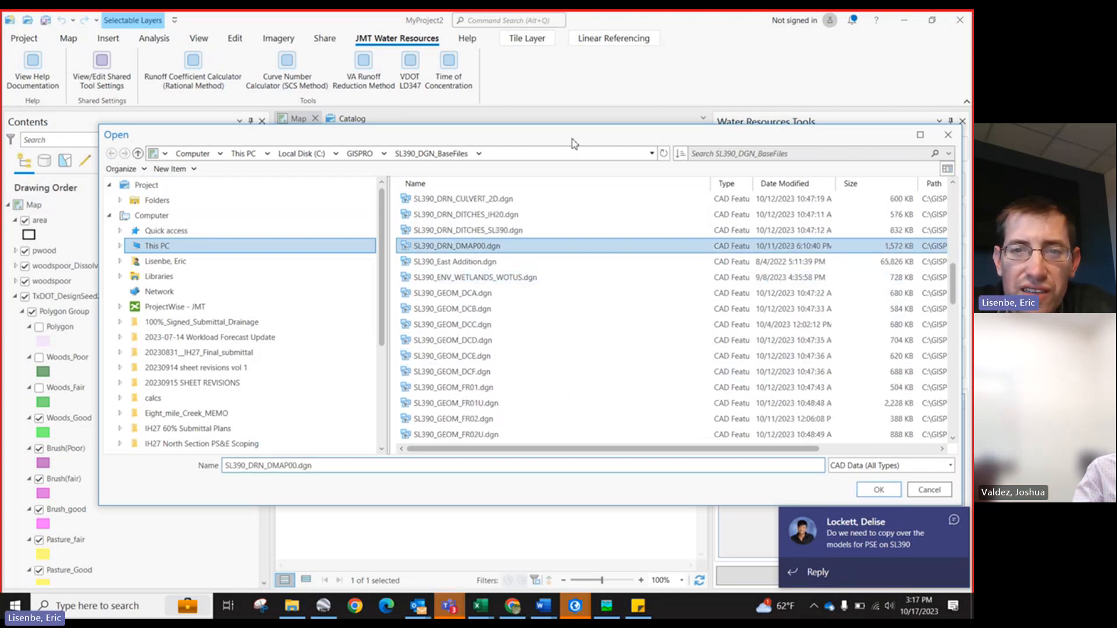
drag(573, 138, 366, 101)
click(670, 453)
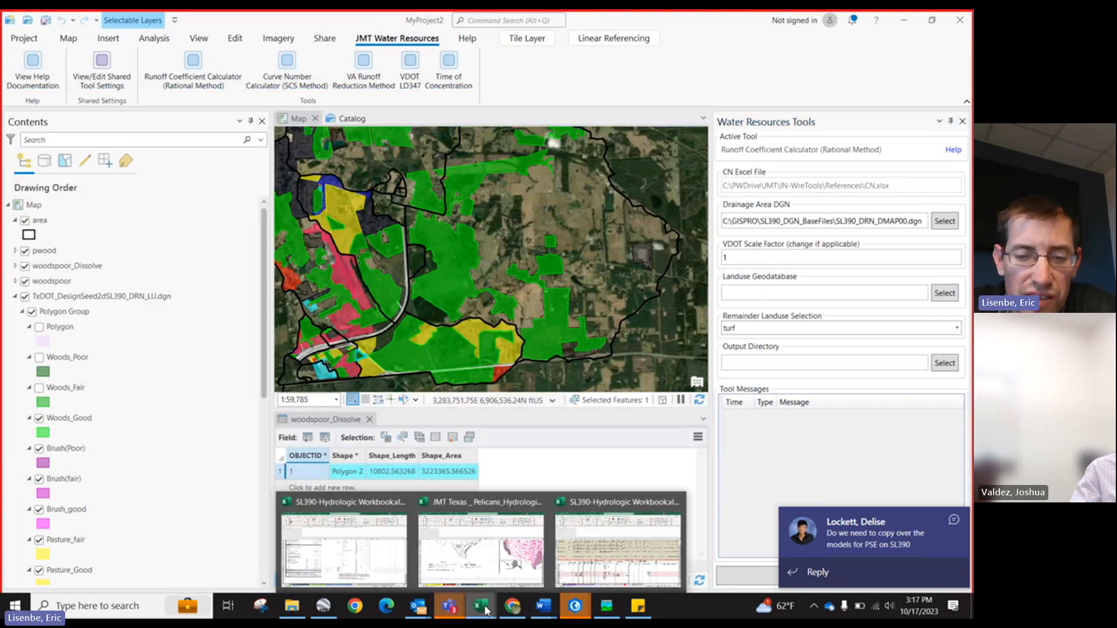
Step: Switch to the hydrologic workbook and select the C-value column of the Texas Landuse Categories table on Landuses_Summary
click(591, 565)
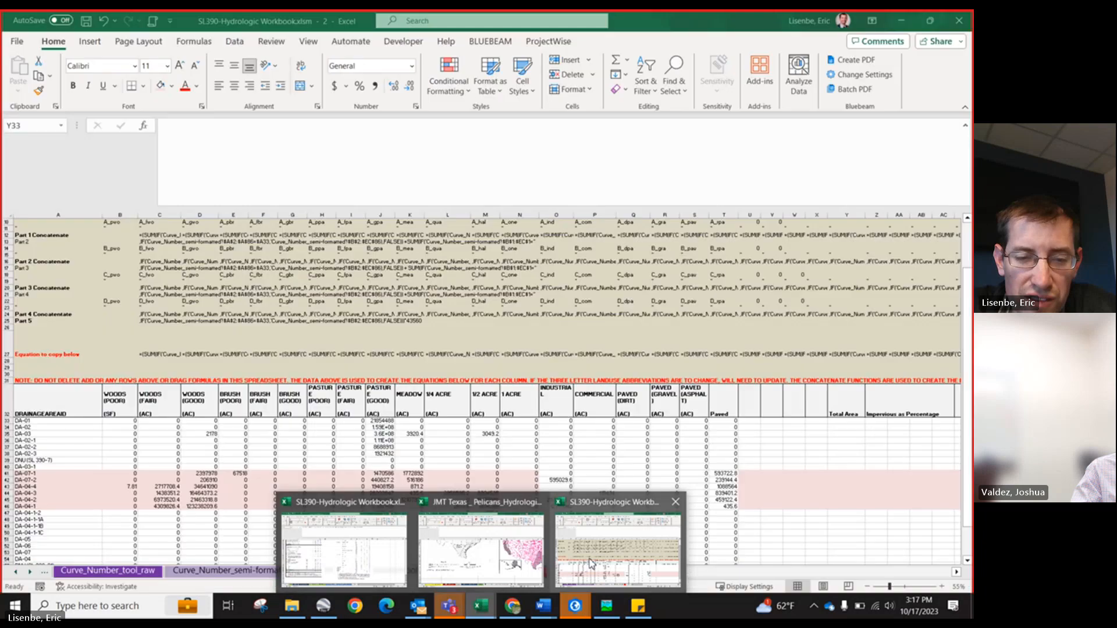
click(15, 572)
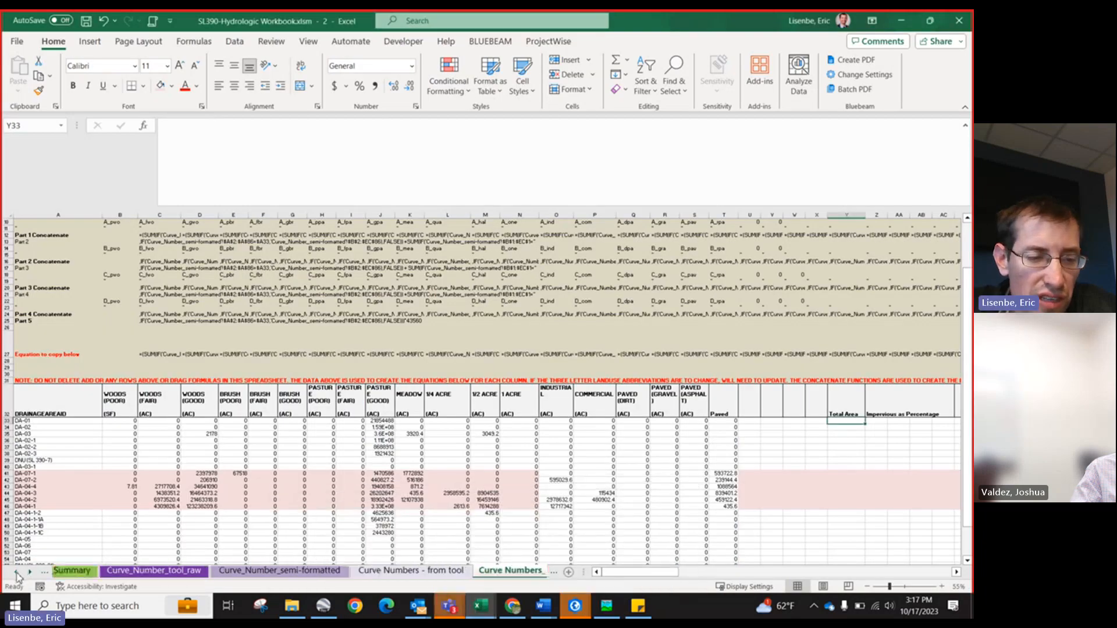
click(16, 572)
click(16, 572)
click(16, 572)
click(381, 571)
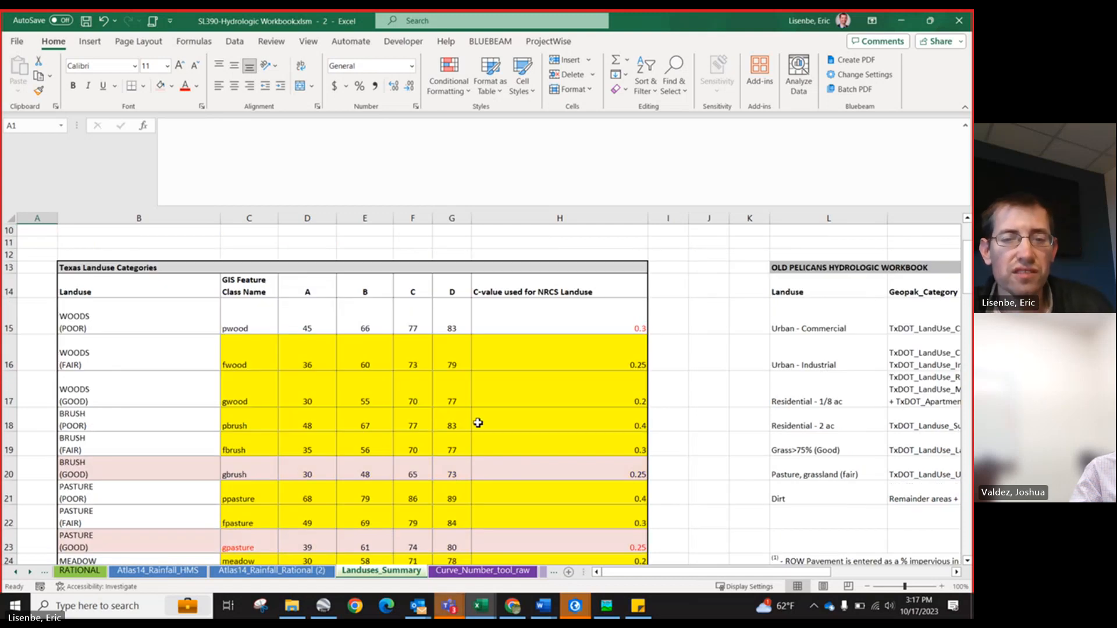
scroll(491, 389, down, 1)
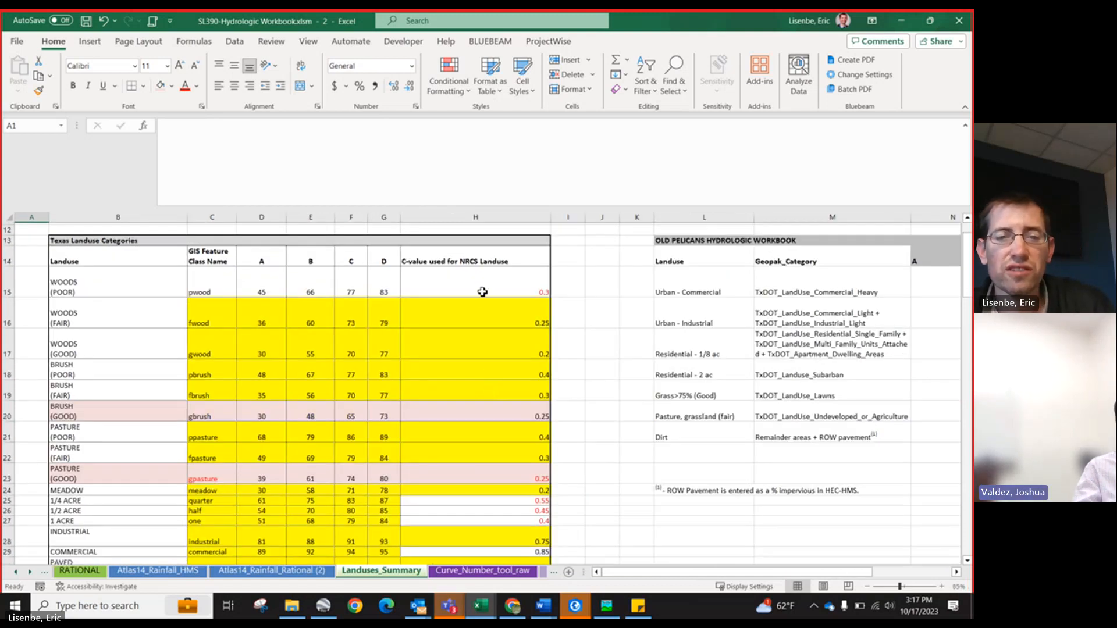
drag(479, 225, 474, 543)
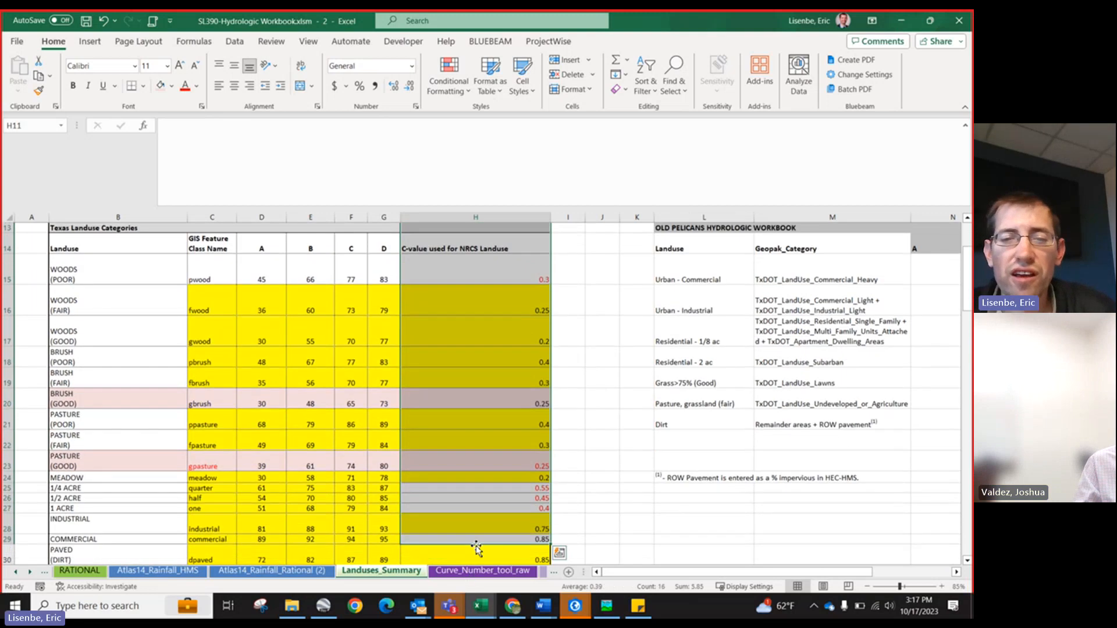
scroll(456, 522, up, 4)
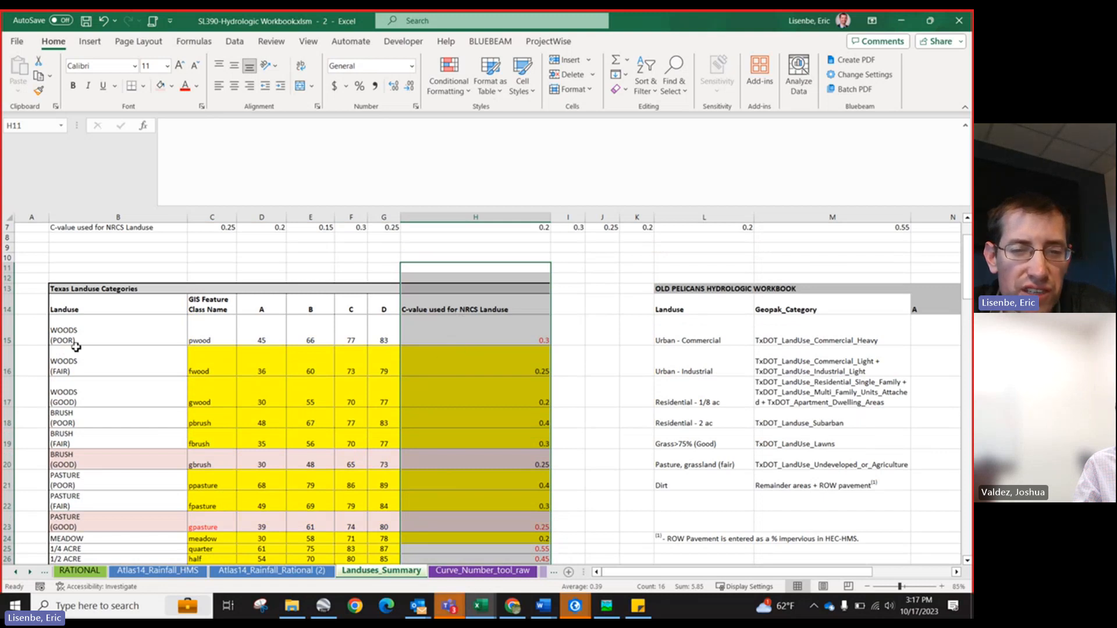
Step: Return to ArcGIS Pro and set the VDOT Scale Factor to 1.00012
click(901, 21)
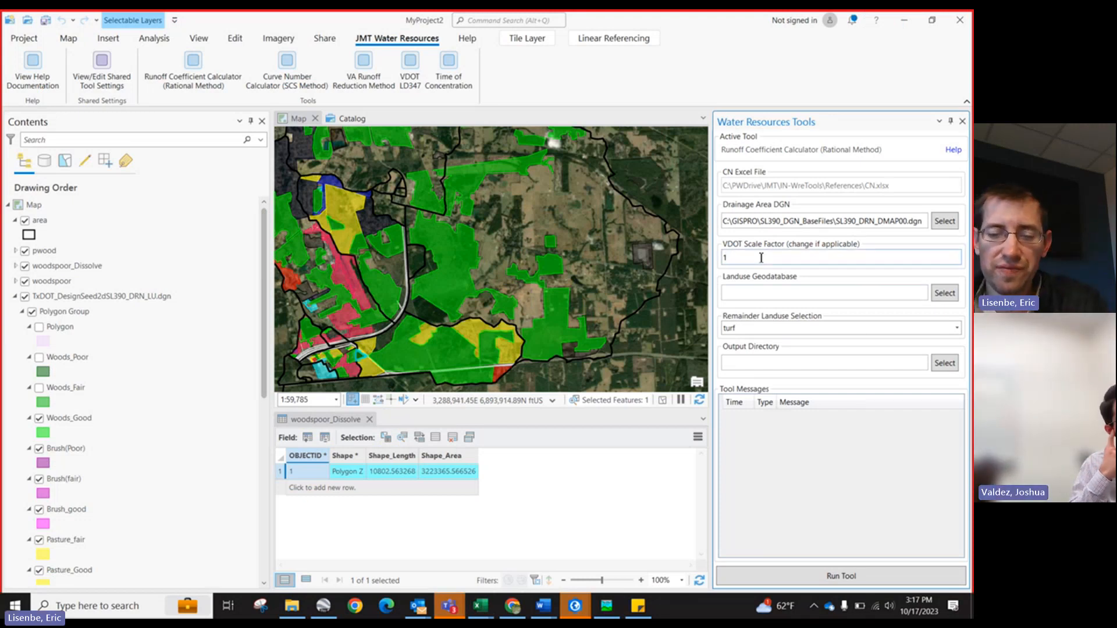
text(.00012)
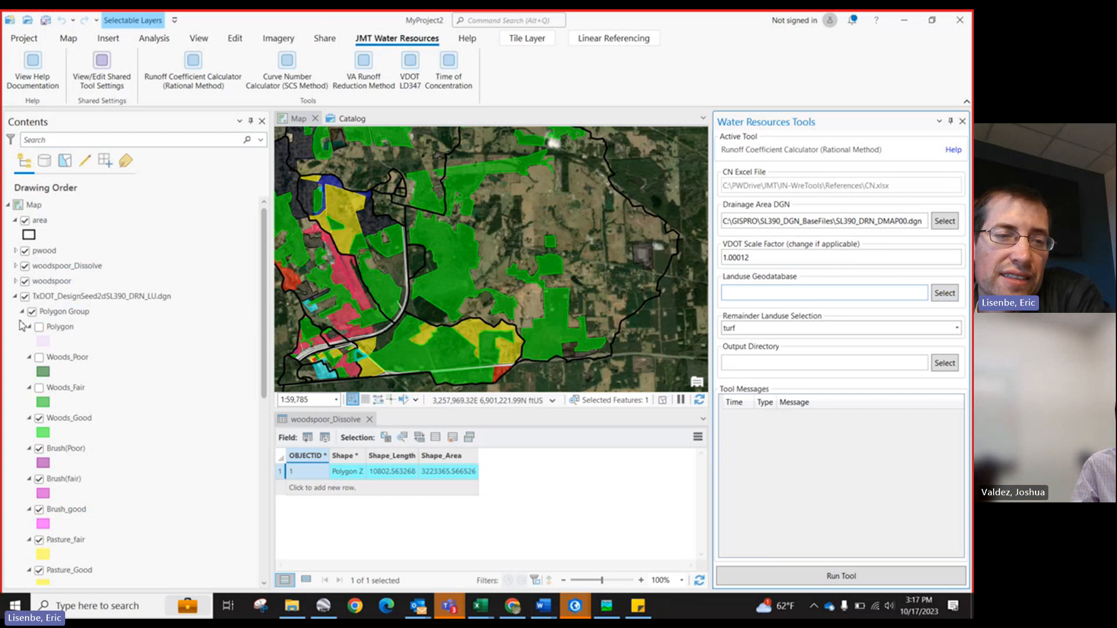
Step: Collapse and re-expand the land-use DGN layer and expand the woodspoor_Dissolve legend in the Contents
click(94, 297)
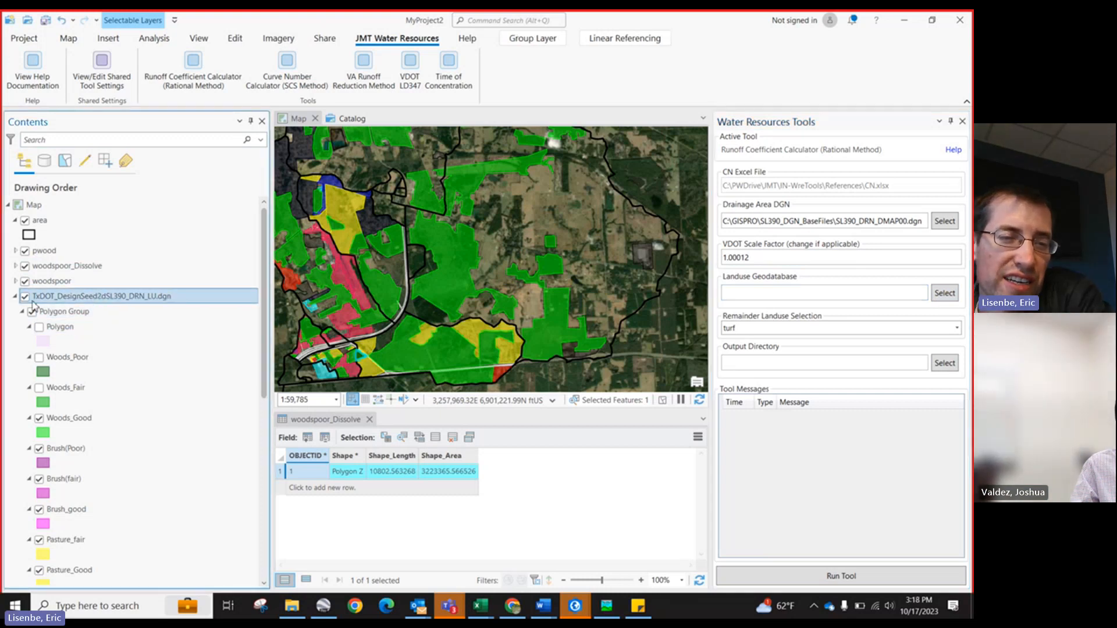
click(15, 296)
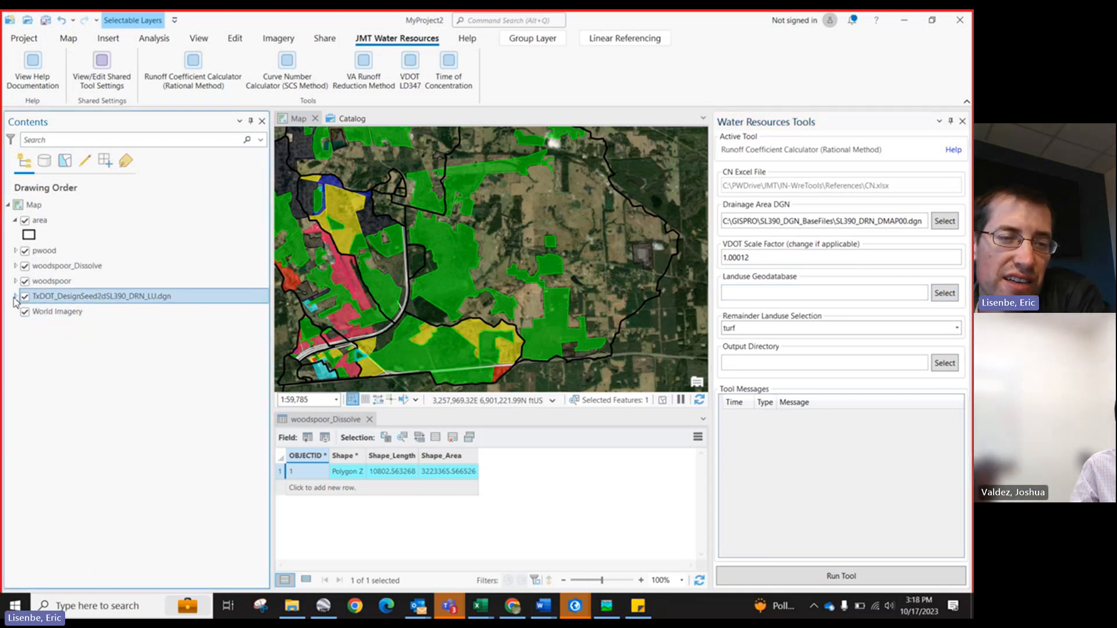
click(15, 296)
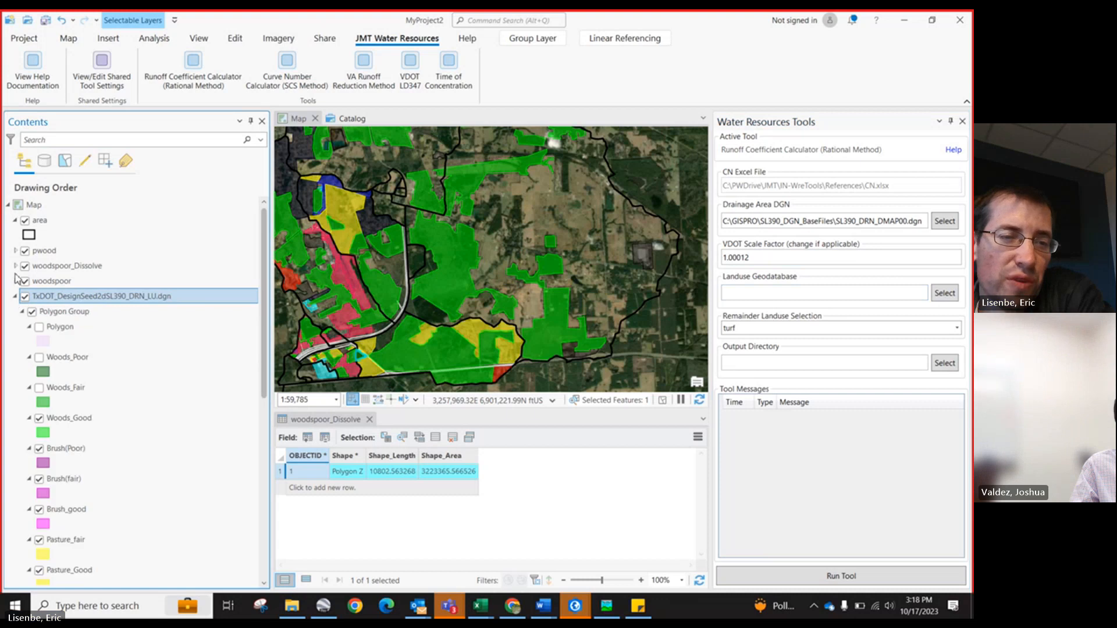
click(57, 330)
click(65, 357)
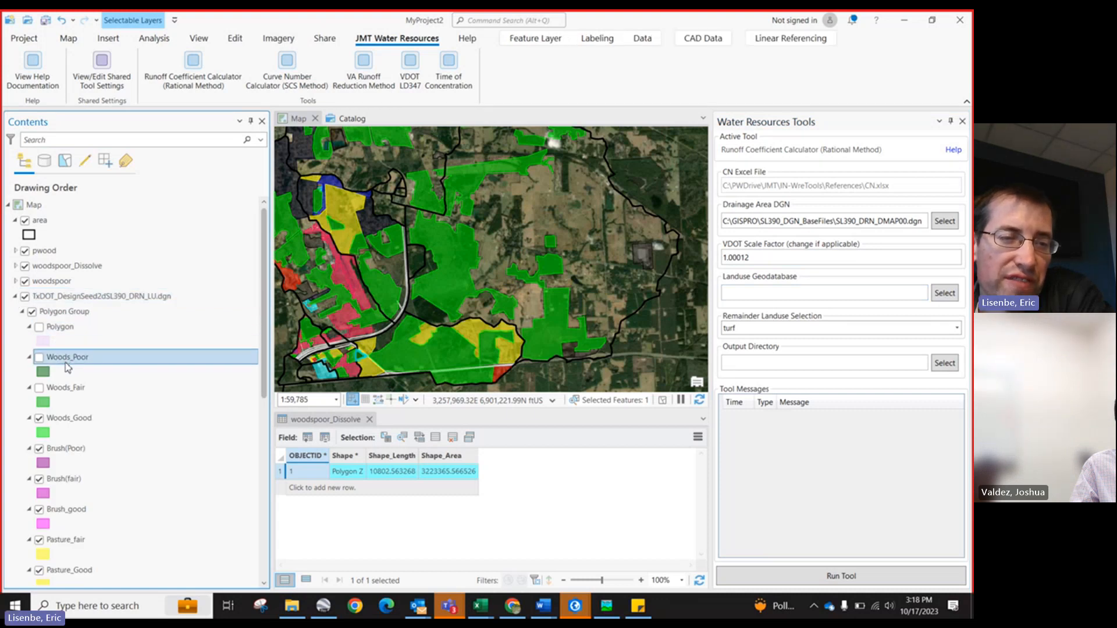
click(15, 267)
click(20, 271)
click(20, 298)
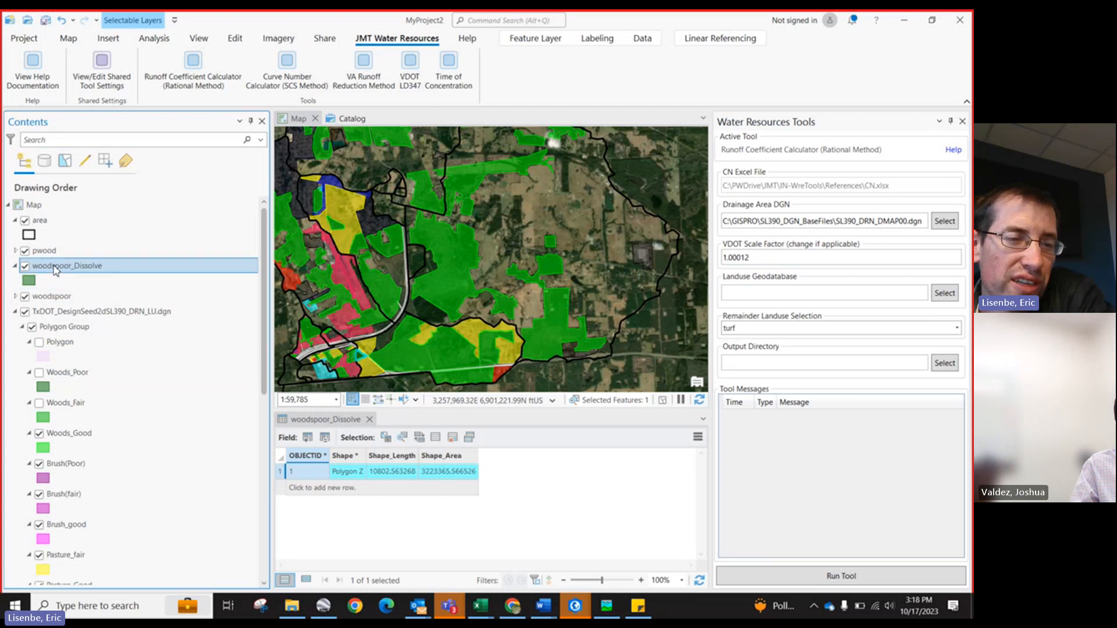
Step: Select the pwood layer, open its context menu, and browse the Analysis tab before returning to the Map tab
click(52, 269)
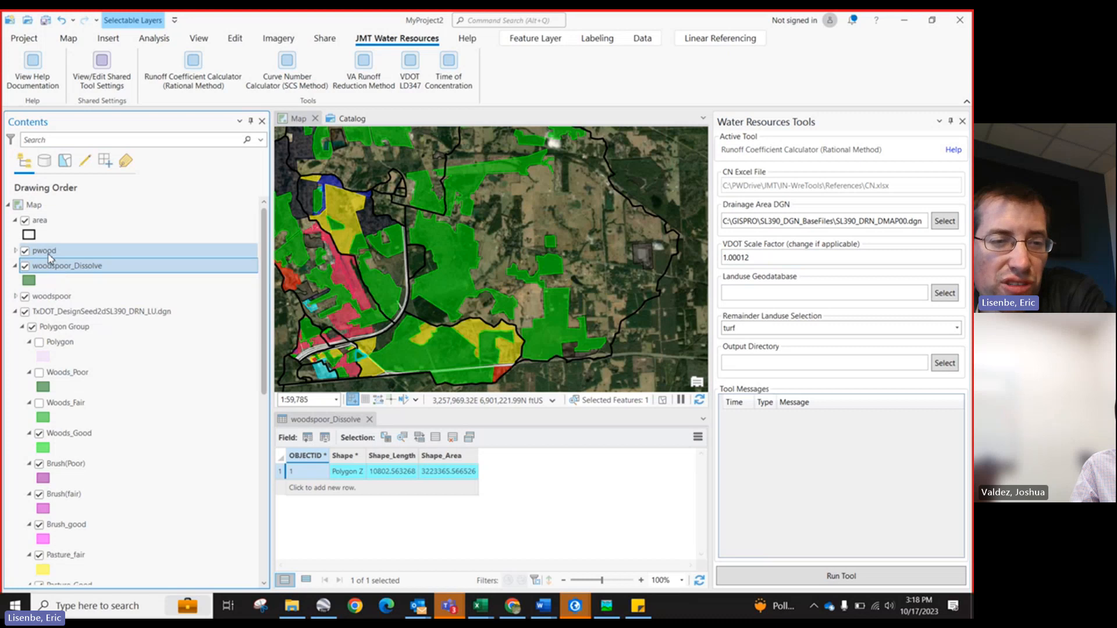
right_click(48, 255)
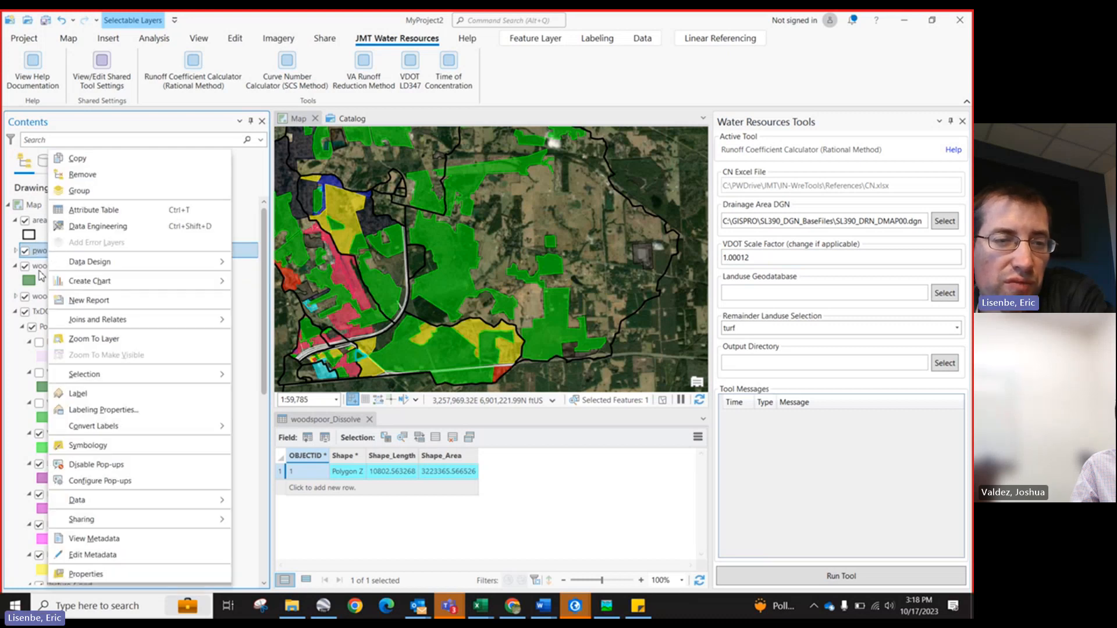
click(40, 275)
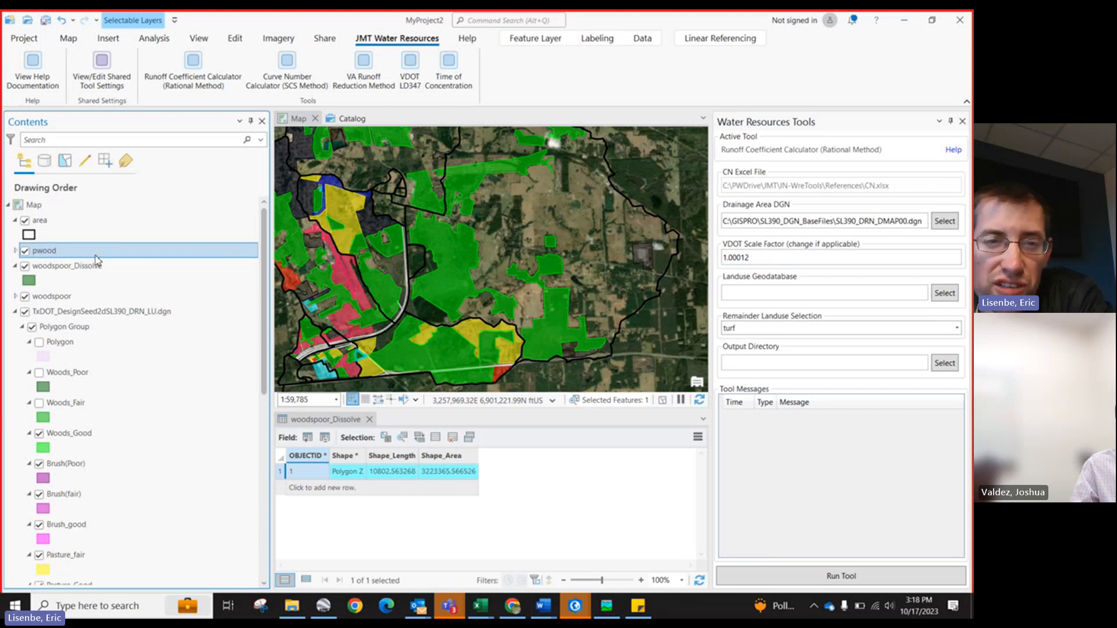
click(152, 39)
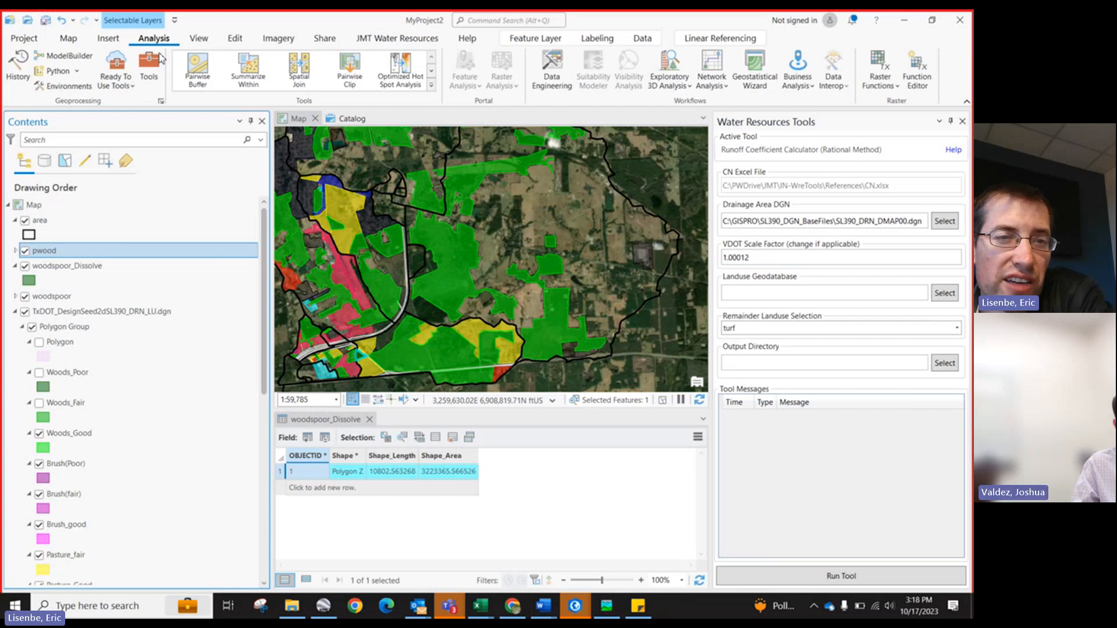
click(69, 38)
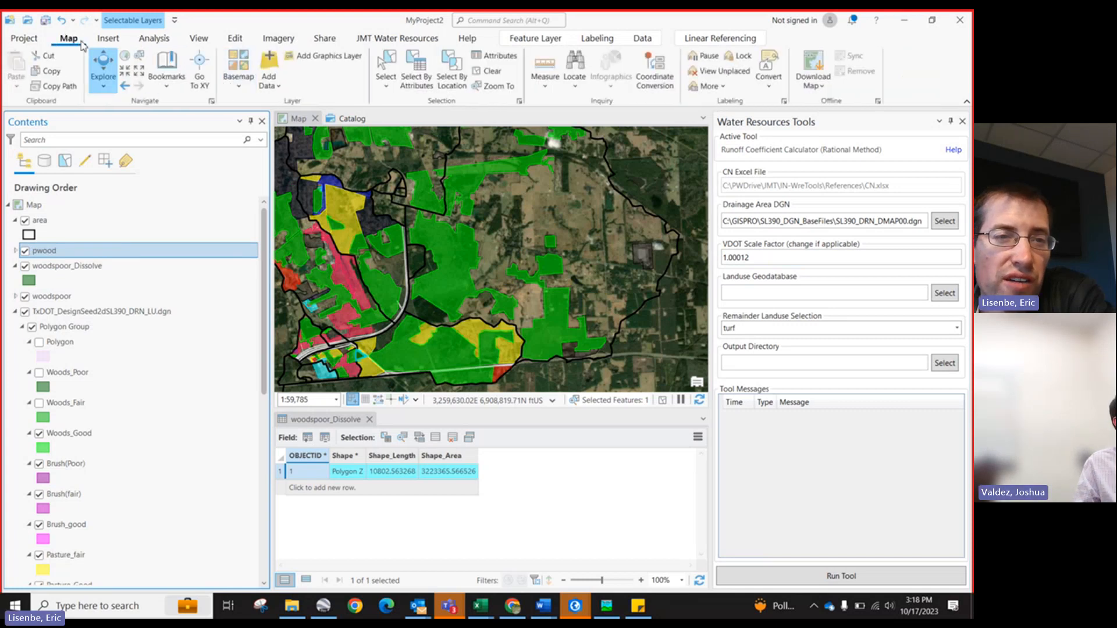
click(108, 38)
click(239, 93)
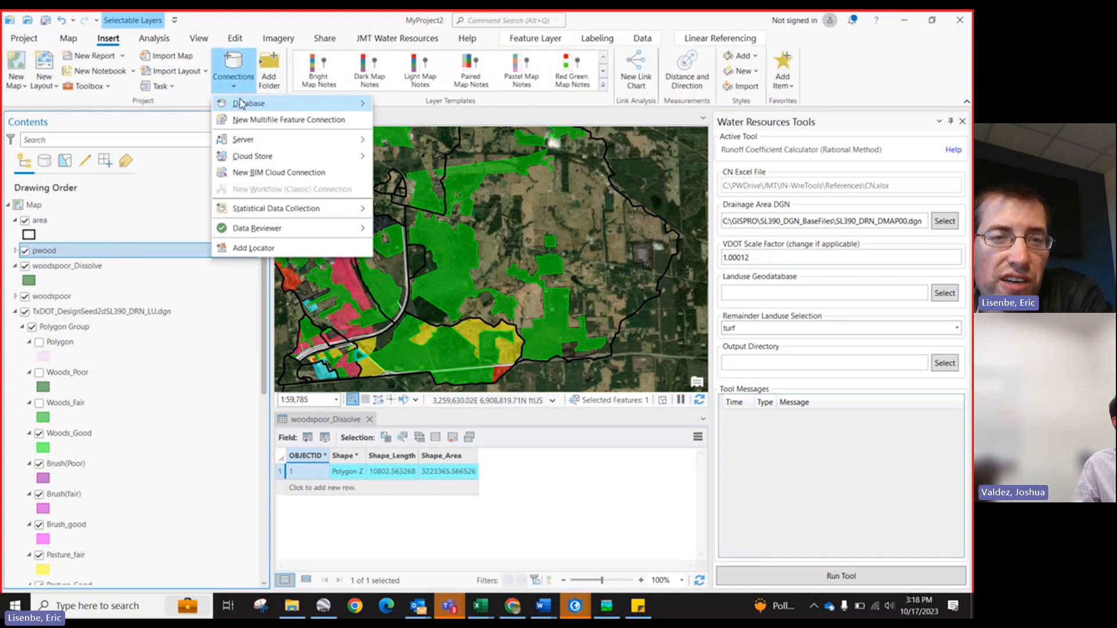
mouse_move(247, 104)
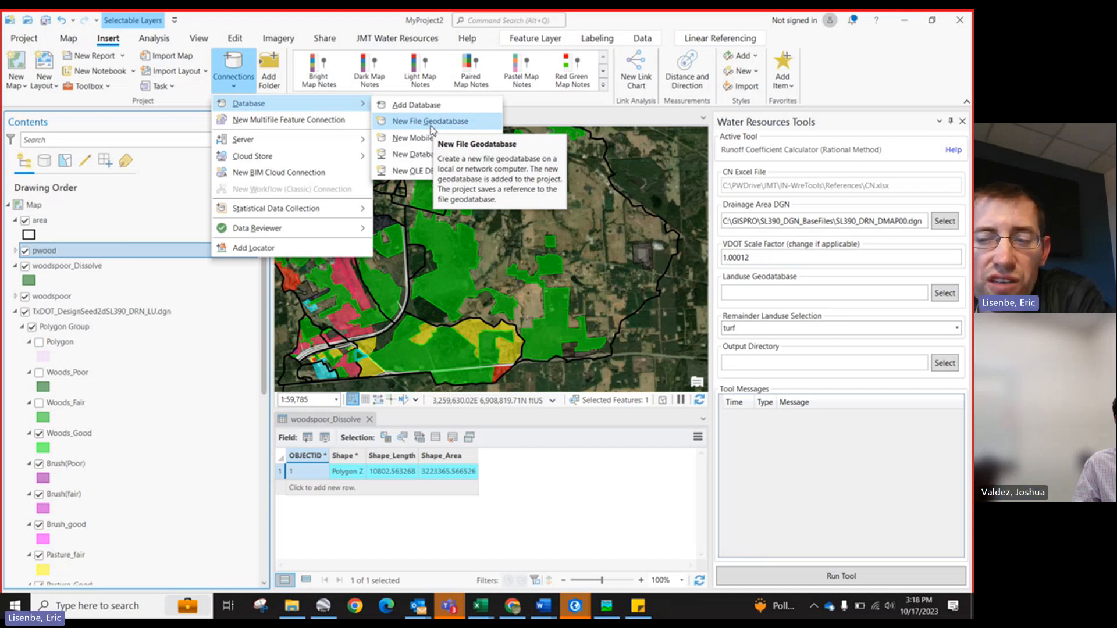
click(909, 295)
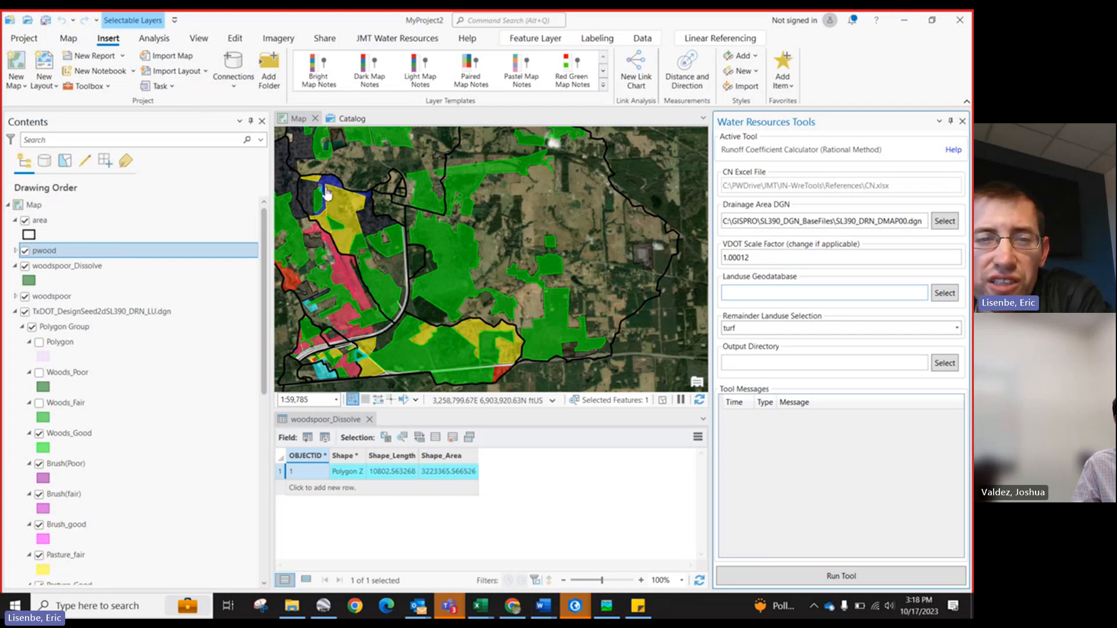
Step: Browse the feature classes in Landuses_dissolved.gdb in the Catalog view, then return to the map
click(347, 119)
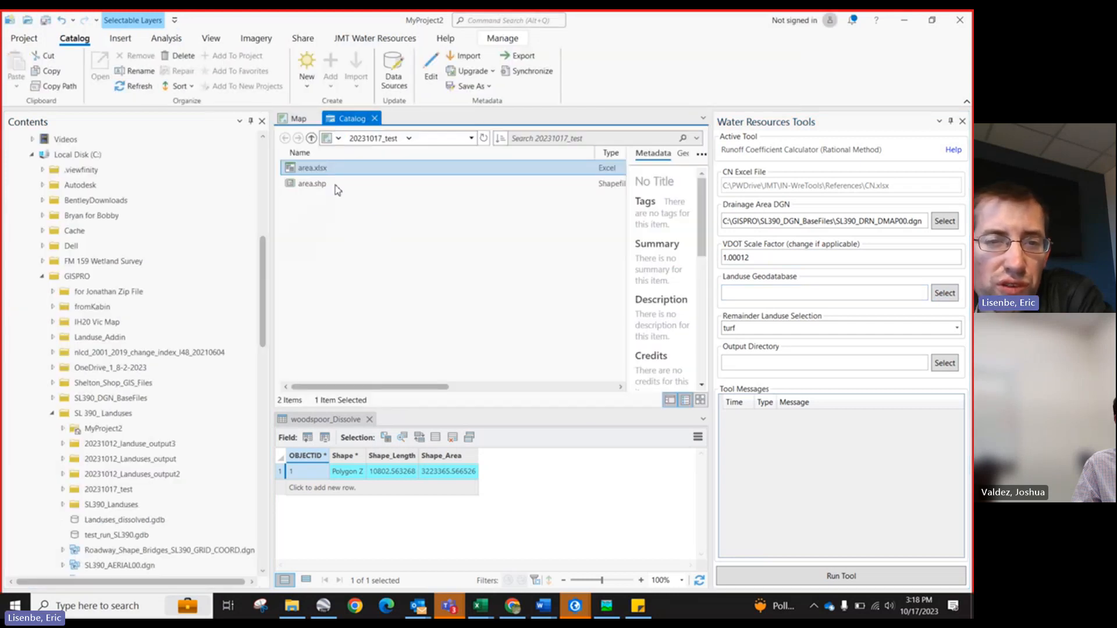
scroll(103, 473, down, 2)
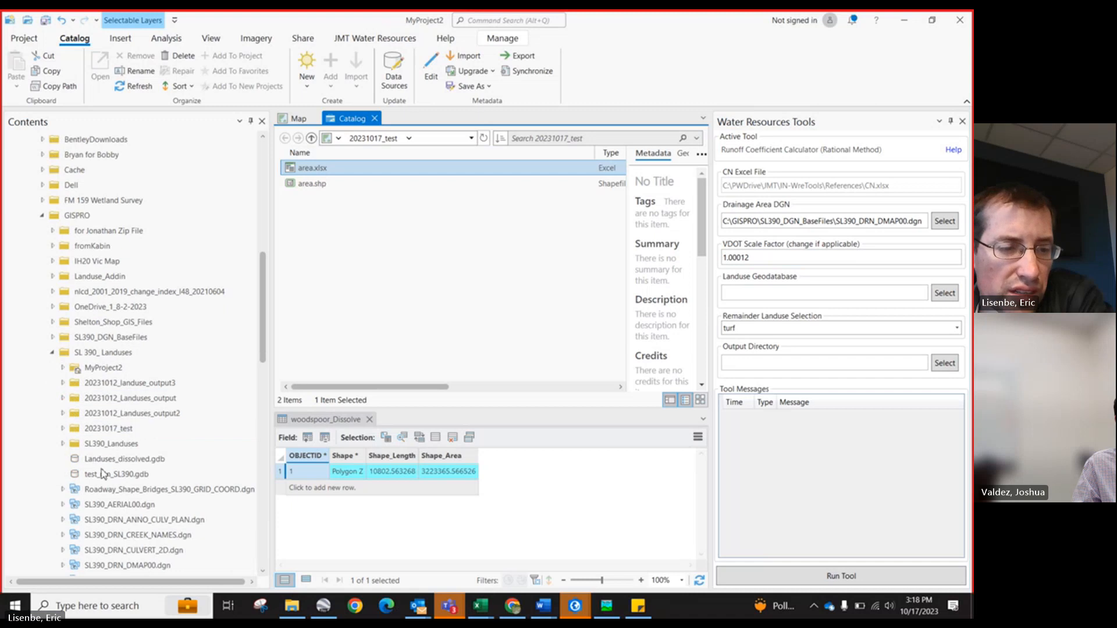
click(117, 460)
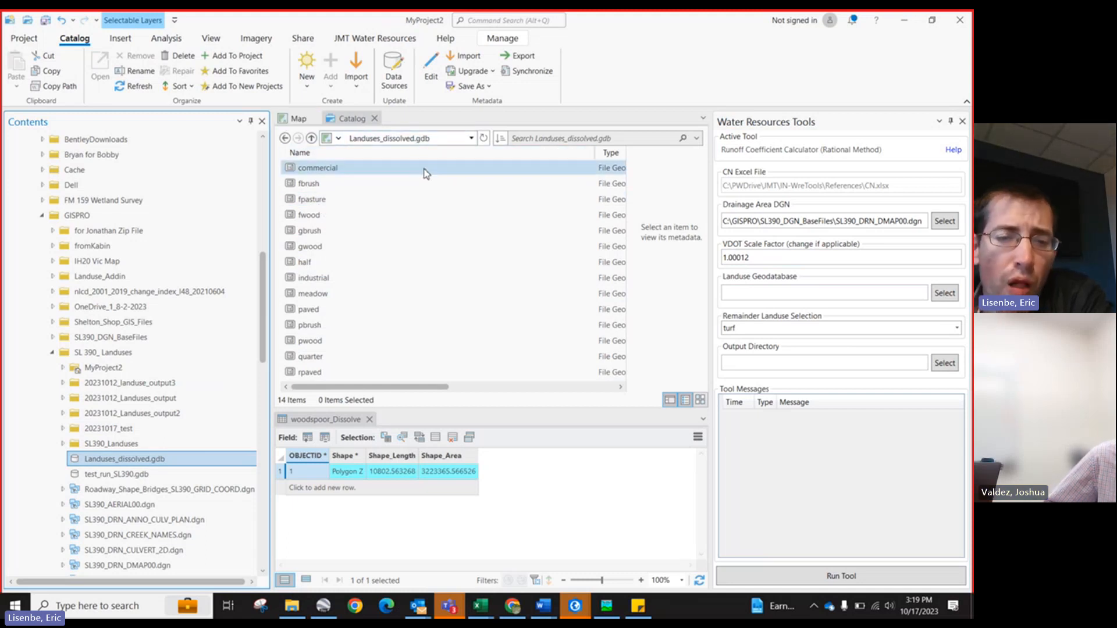
click(408, 143)
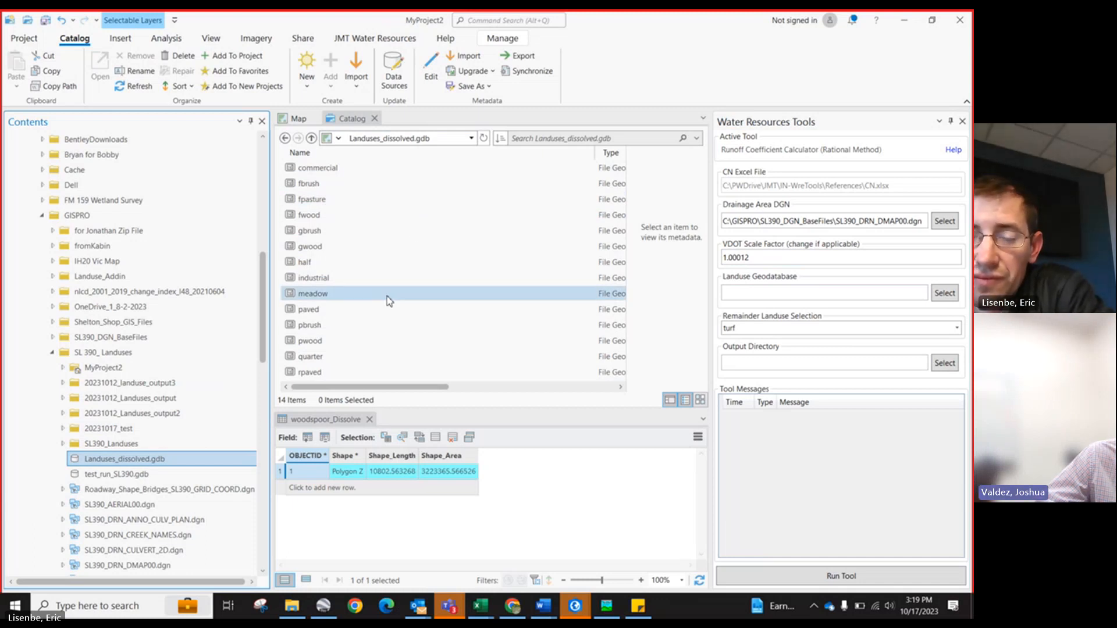
click(303, 127)
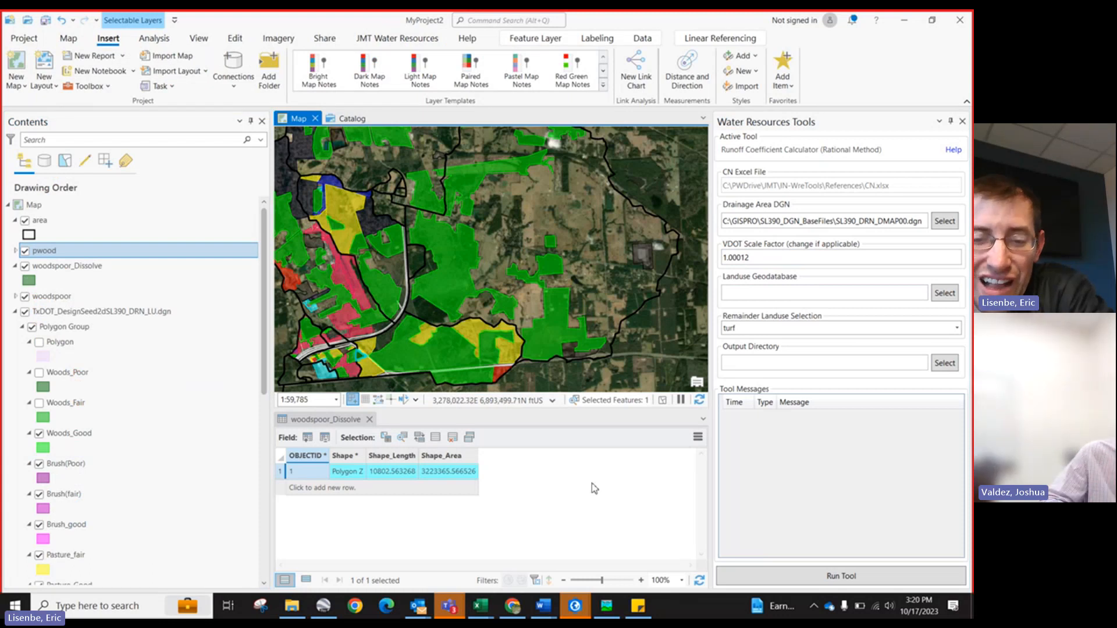
Step: Switch to the Part II instruction document in Word and scroll through its Landuse tool setup pages
mouse_move(544, 605)
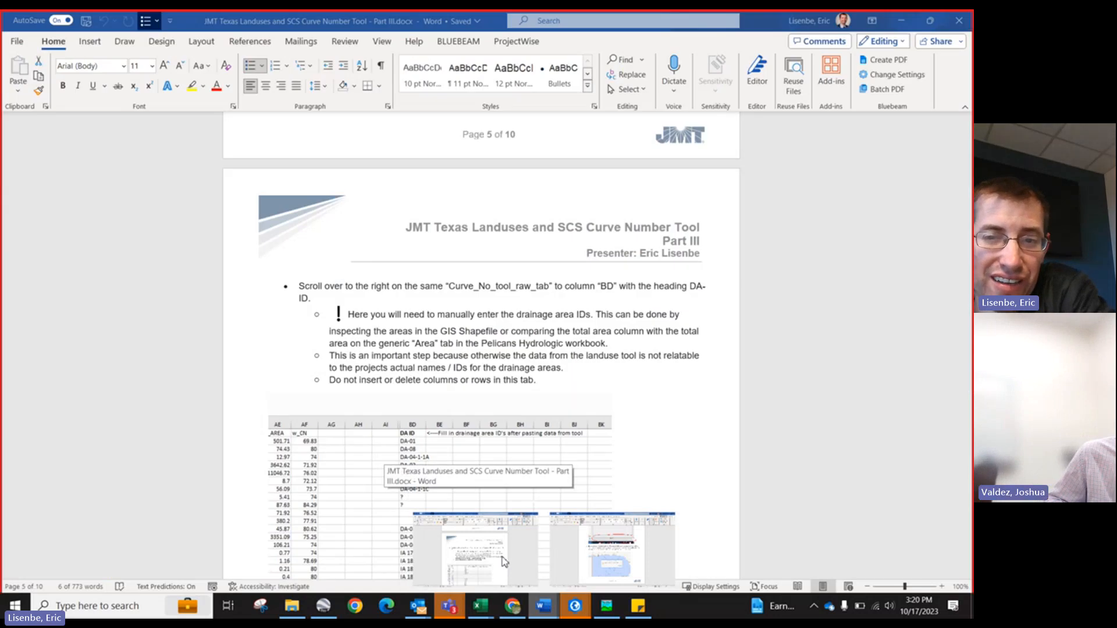
click(504, 561)
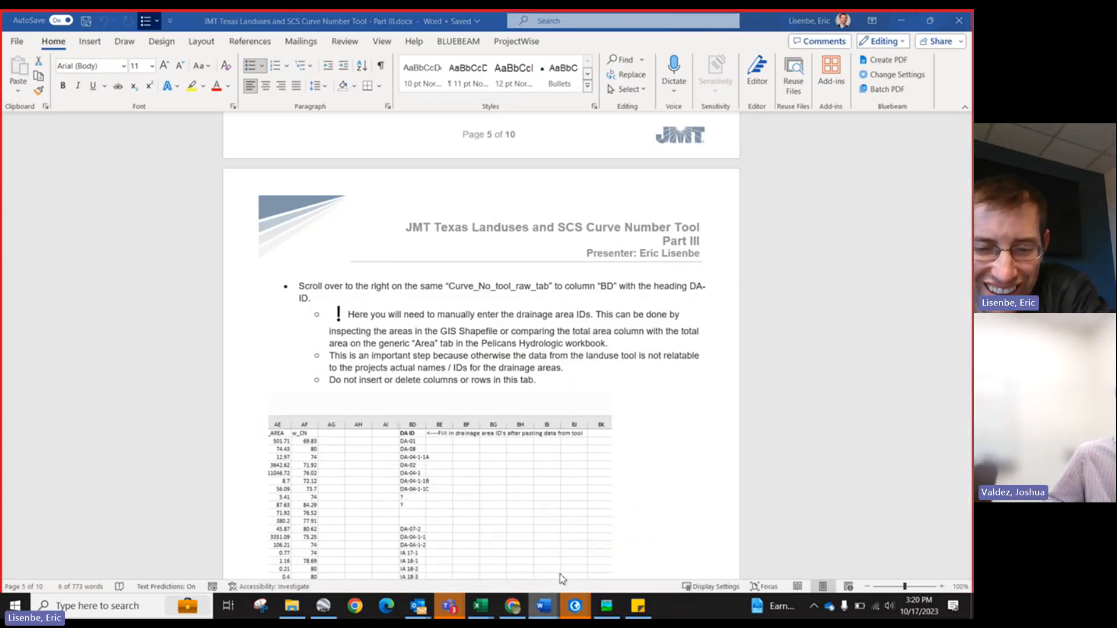
mouse_move(543, 606)
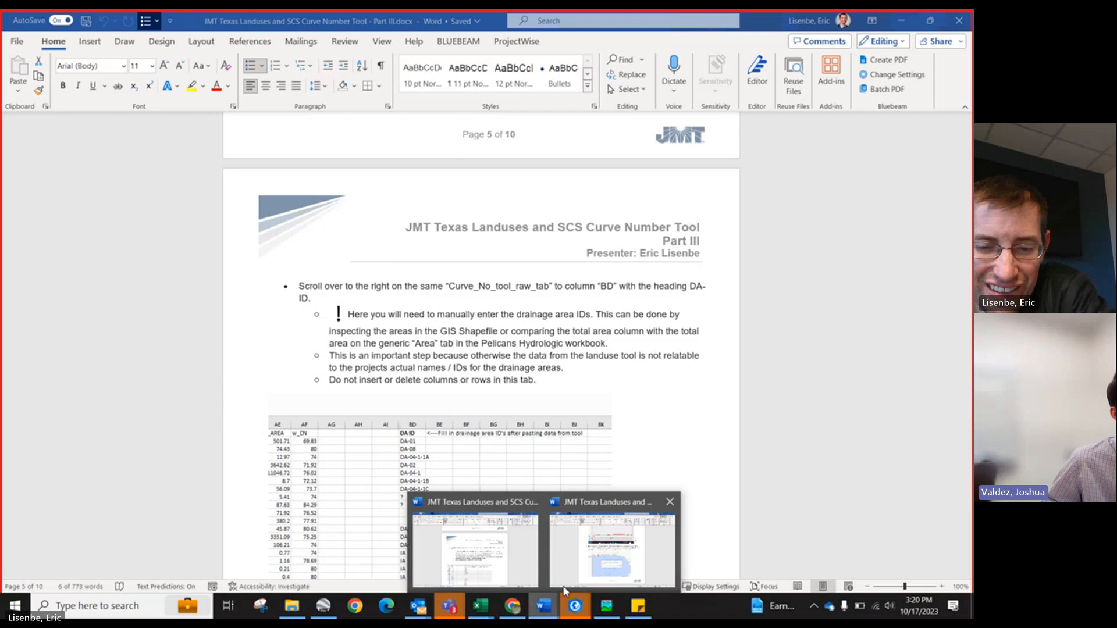
click(578, 577)
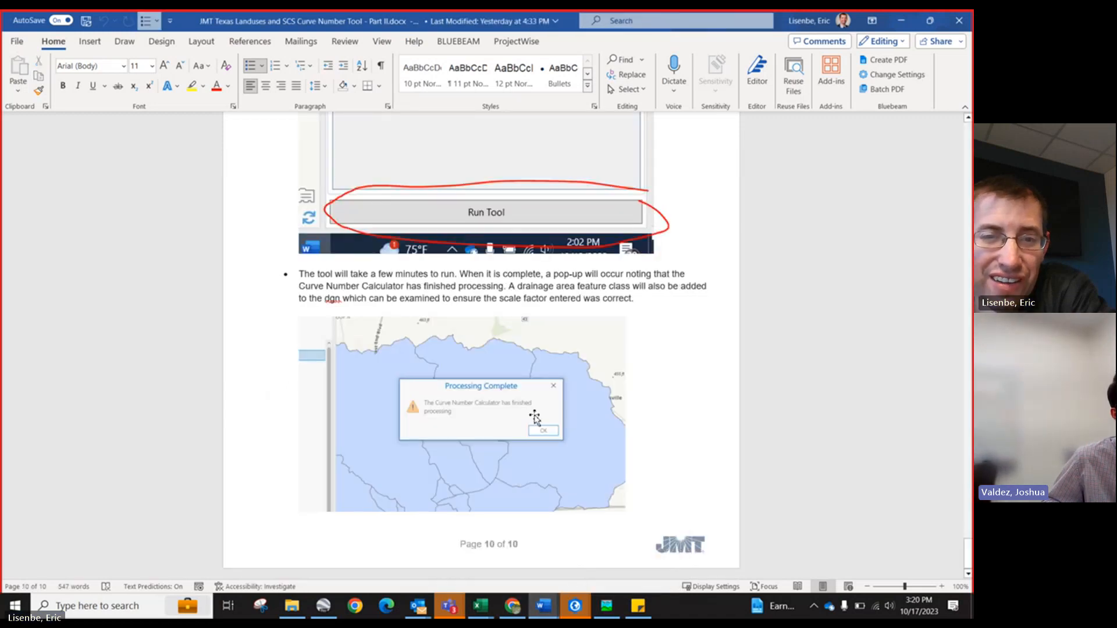
scroll(492, 515, up, 15)
scroll(490, 515, up, 20)
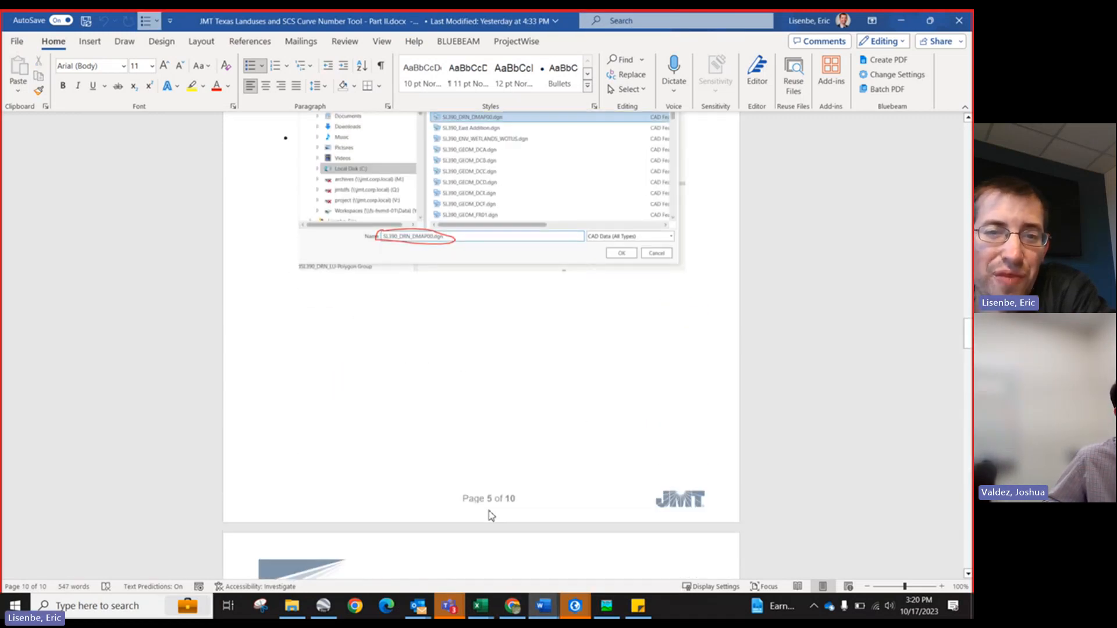
scroll(491, 515, down, 10)
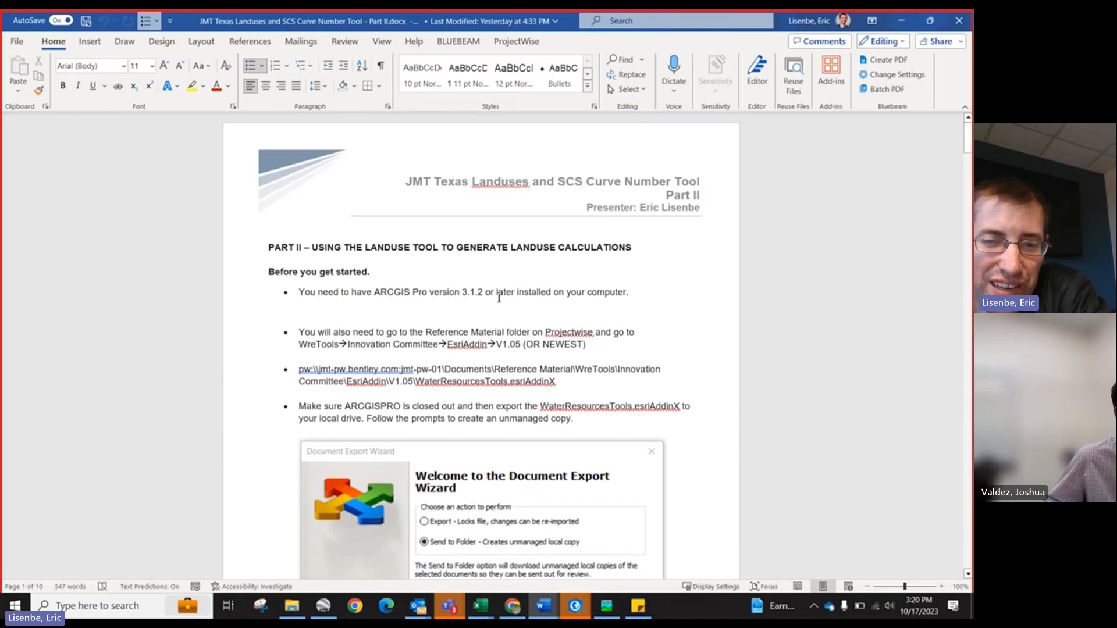
scroll(499, 298, down, 10)
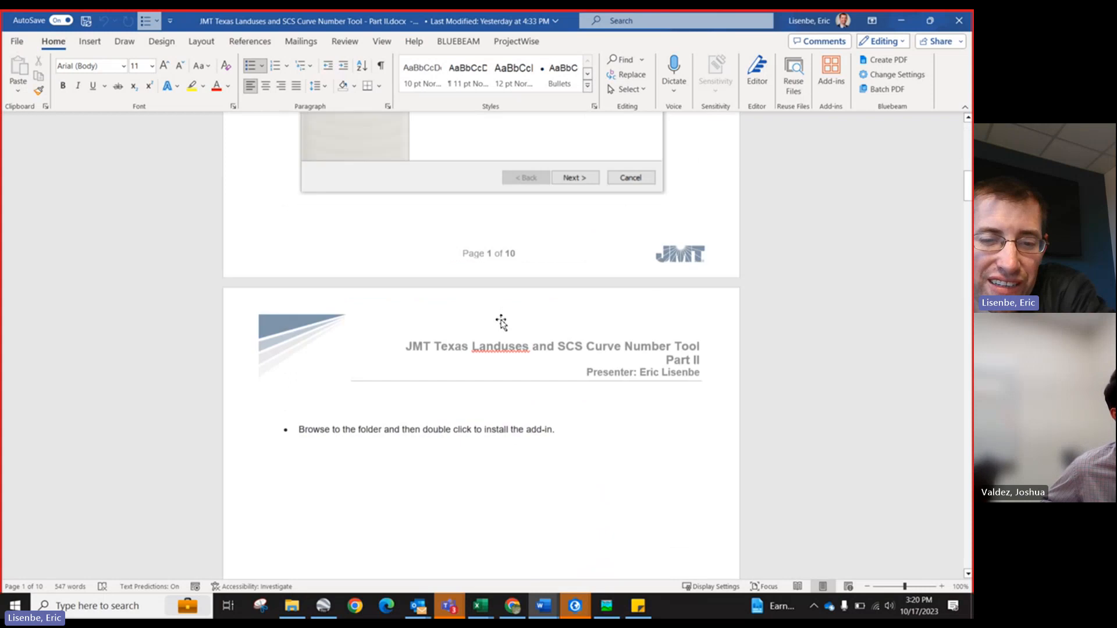
scroll(501, 322, down, 10)
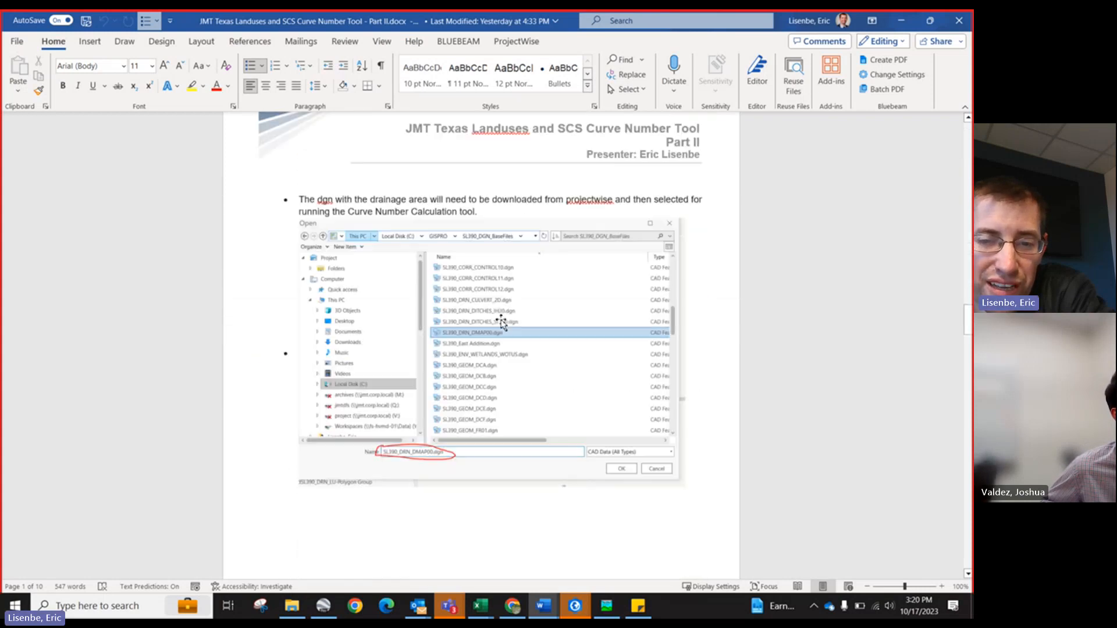
scroll(501, 322, down, 10)
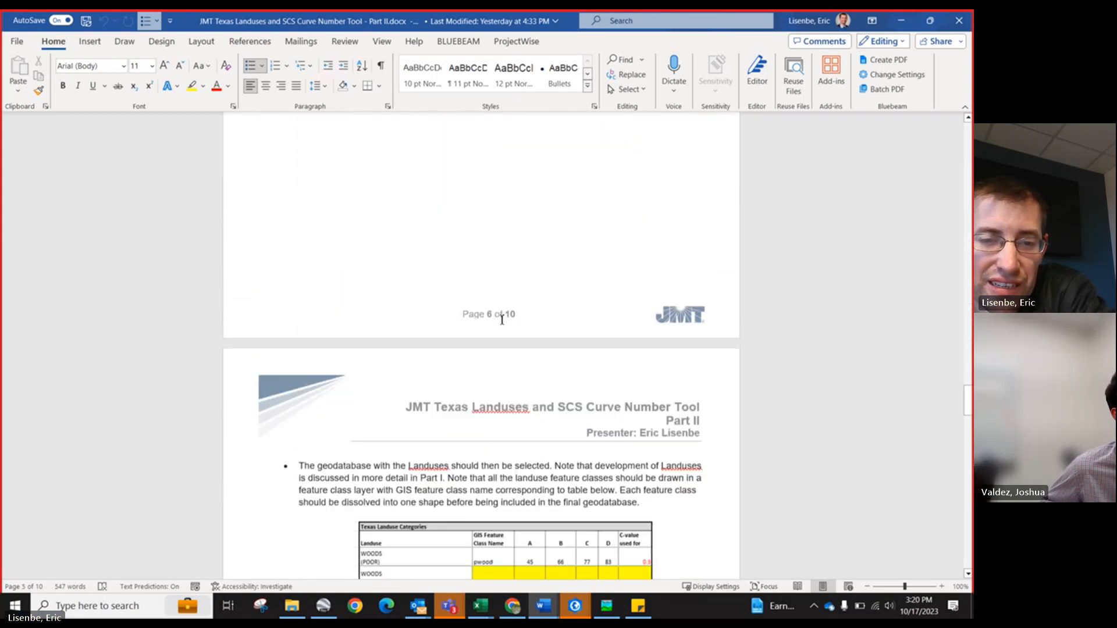
scroll(501, 322, down, 3)
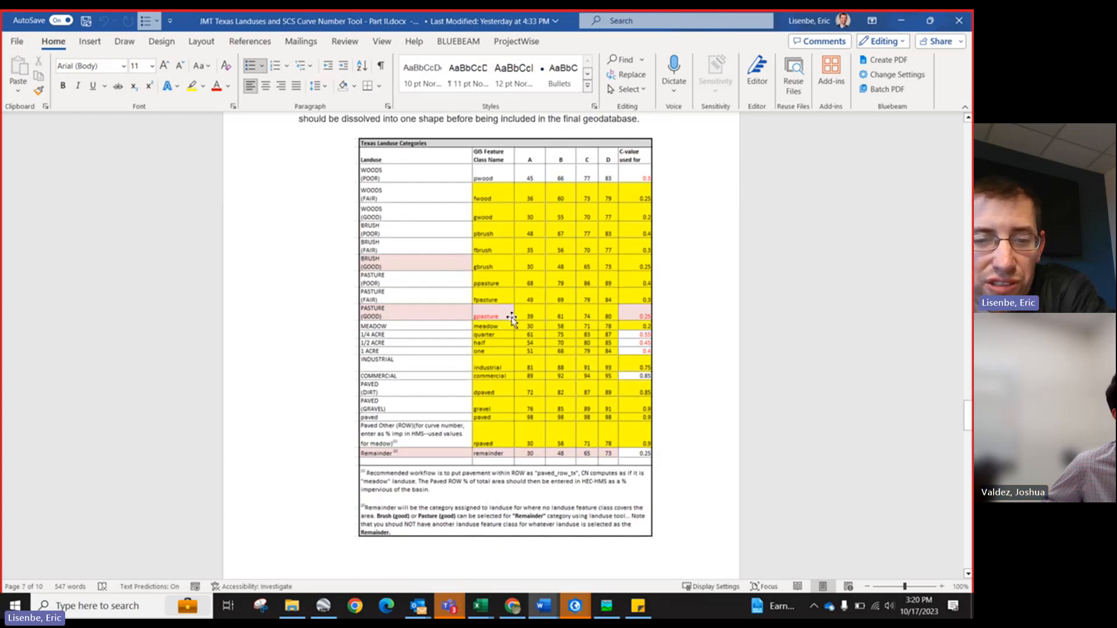
scroll(437, 416, down, 15)
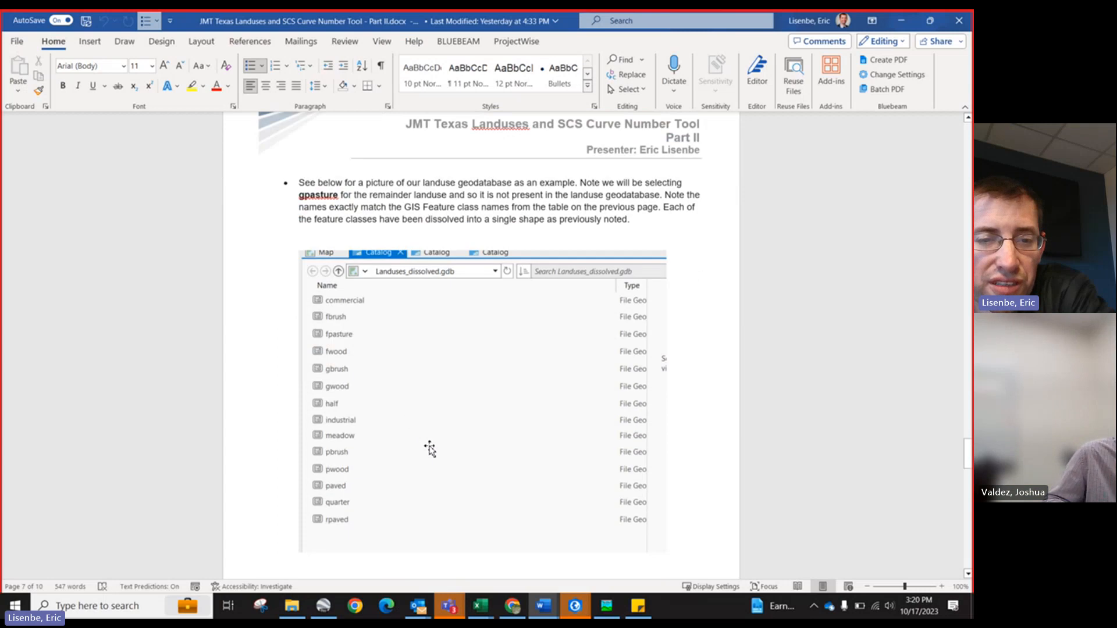
scroll(431, 451, down, 15)
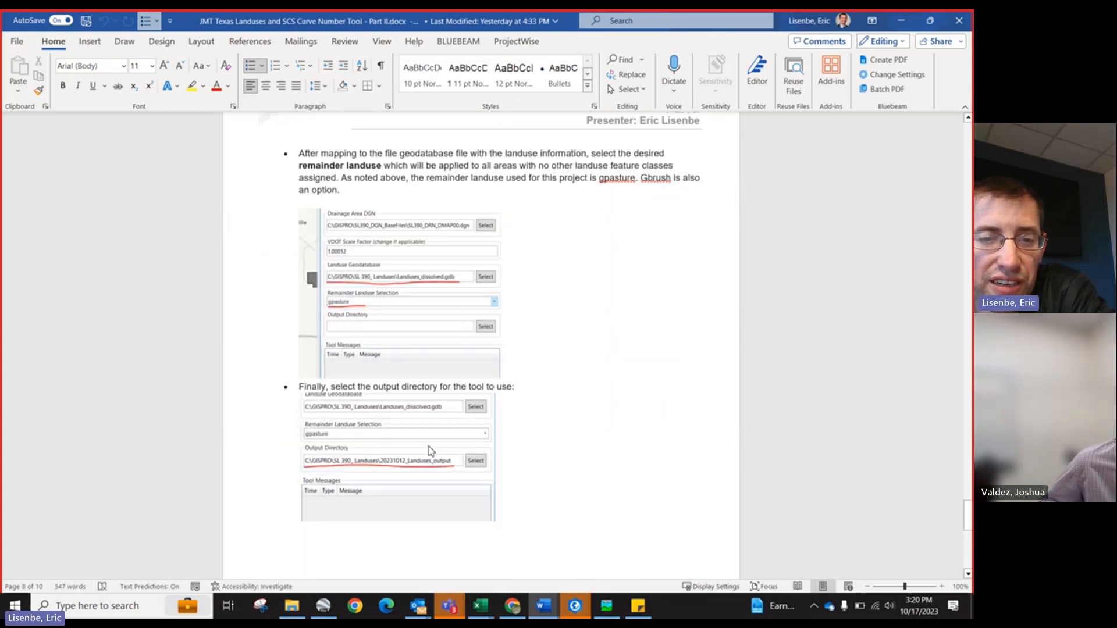
scroll(430, 450, down, 5)
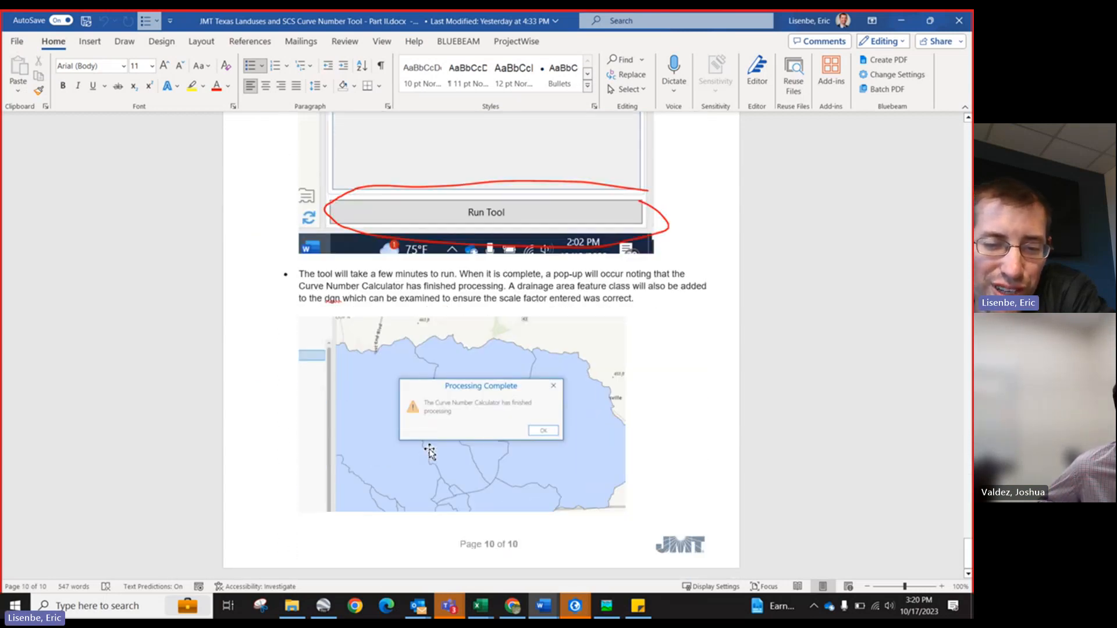
Step: Minimize that document and scroll through the Part III instructions on processing the landuse tool output
click(903, 23)
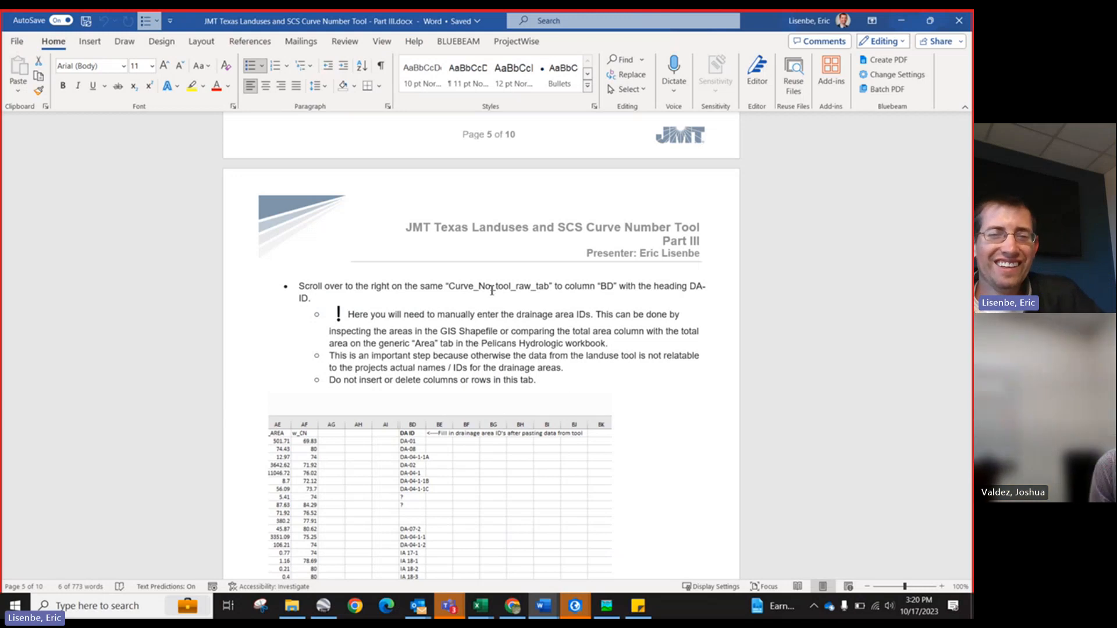
scroll(392, 292, down, 10)
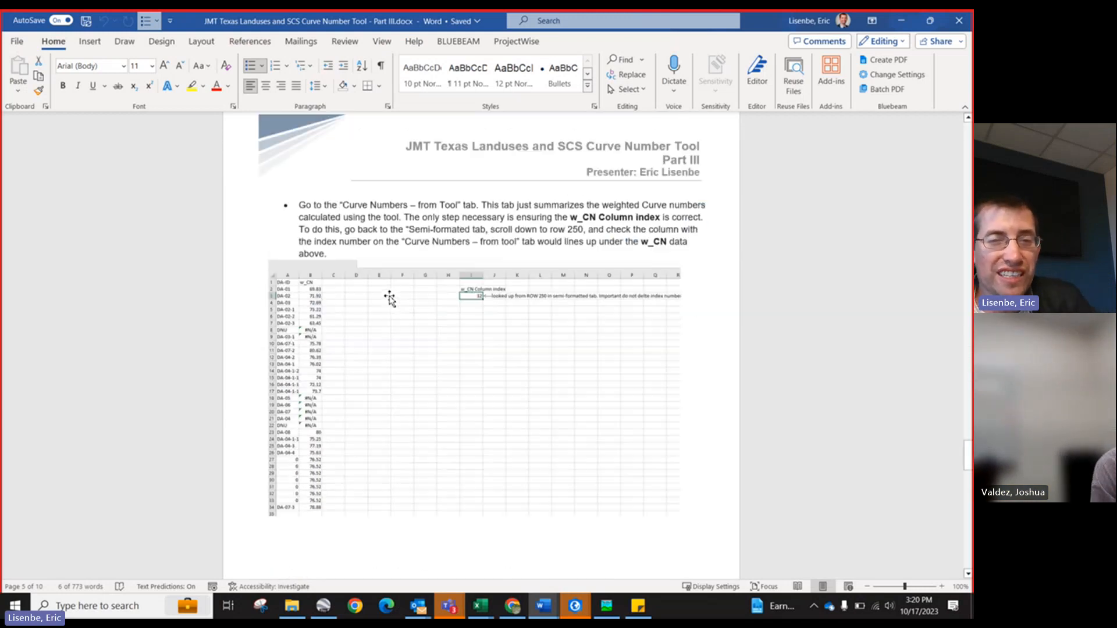
scroll(395, 309, up, 15)
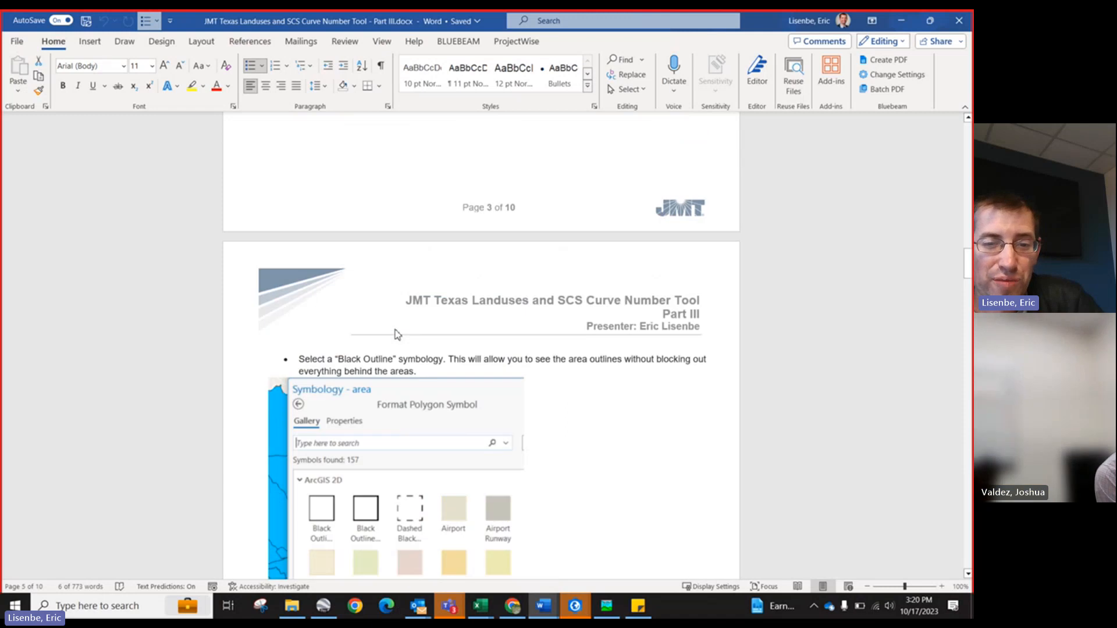
scroll(395, 330, down, 12)
scroll(408, 303, up, 4)
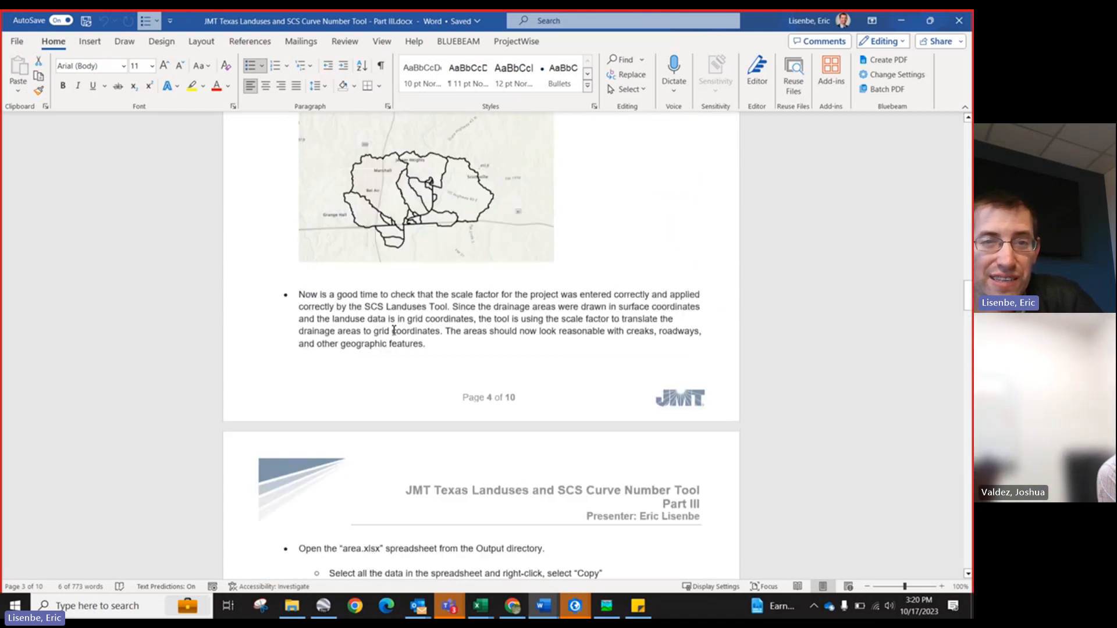
scroll(427, 270, up, 20)
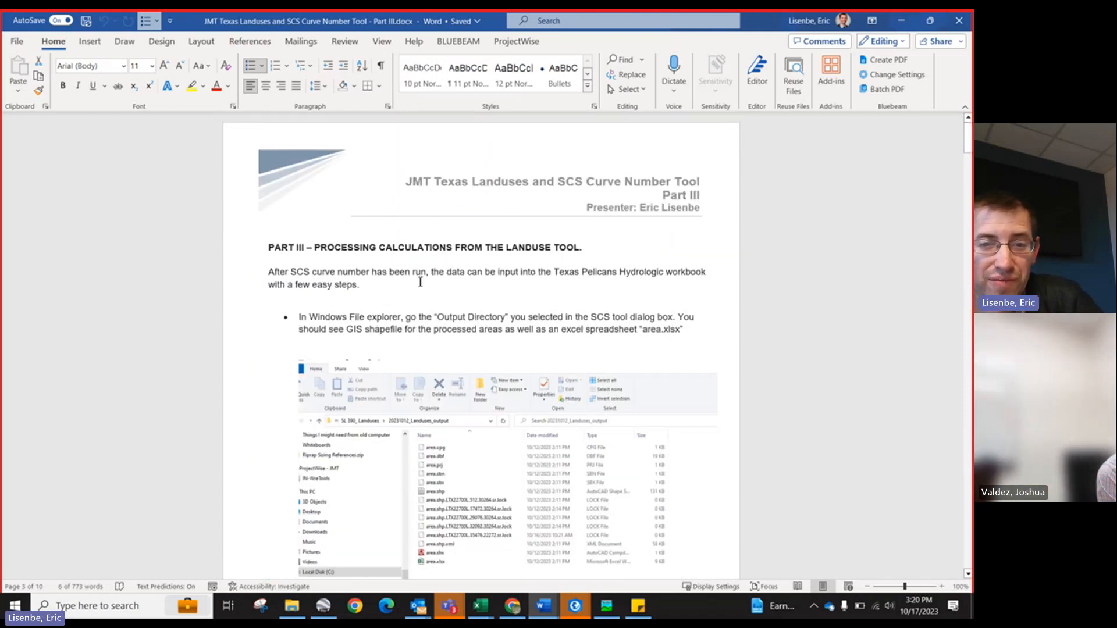
scroll(420, 281, down, 20)
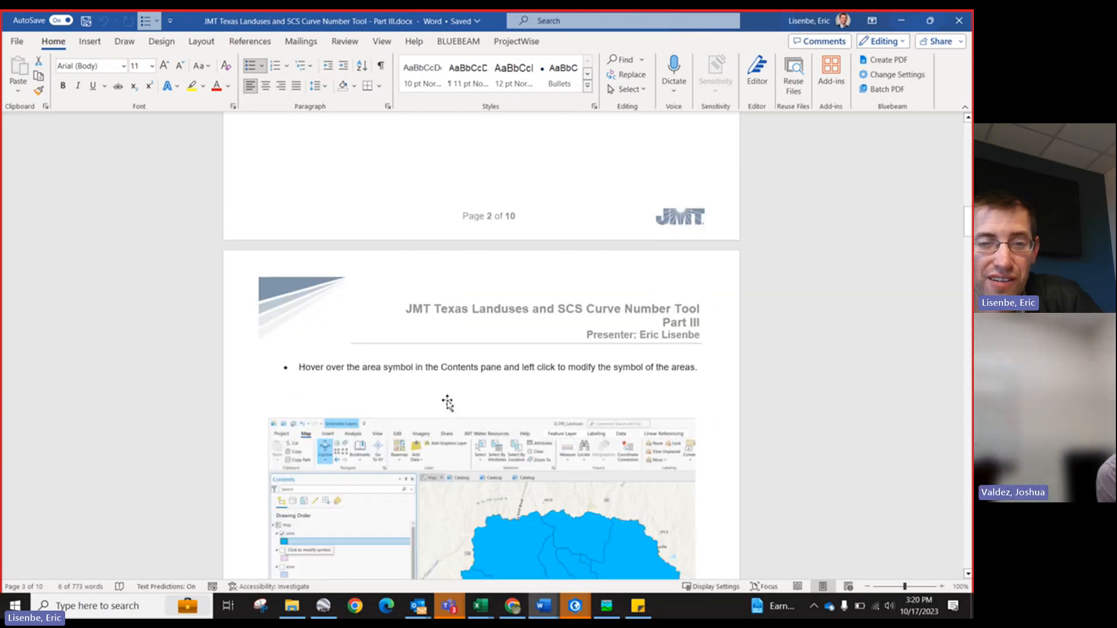
scroll(447, 395, down, 15)
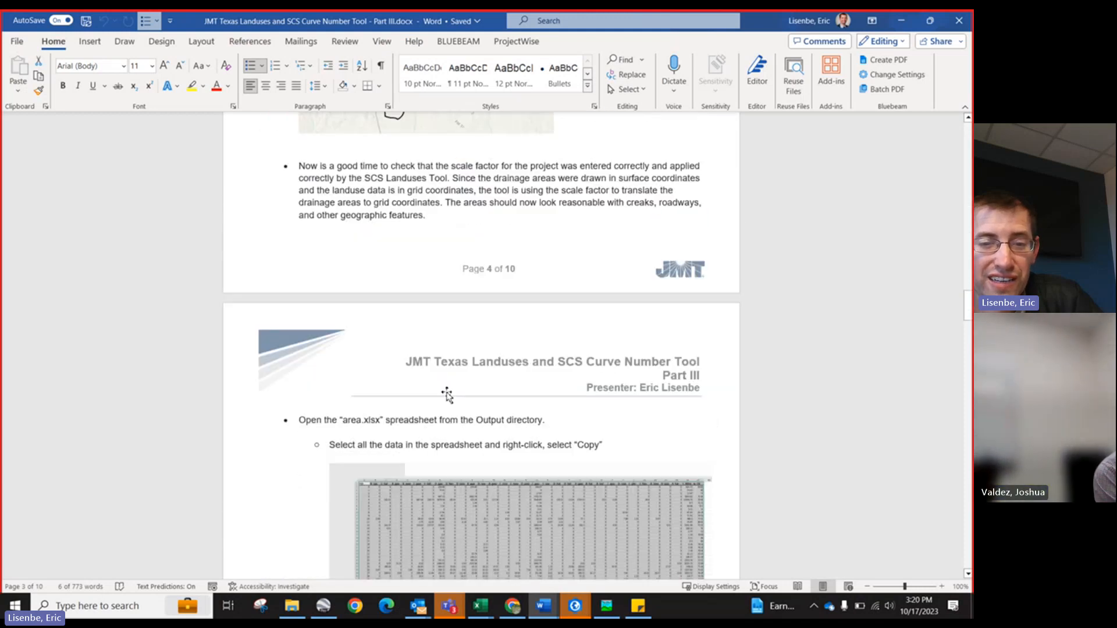
scroll(447, 394, up, 3)
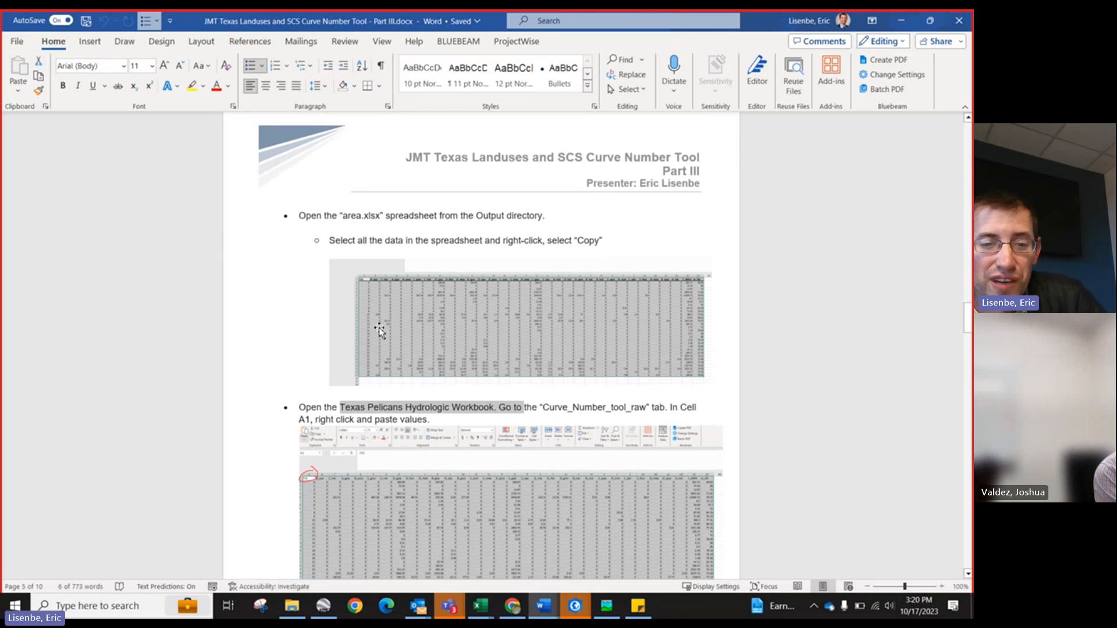
scroll(352, 365, down, 8)
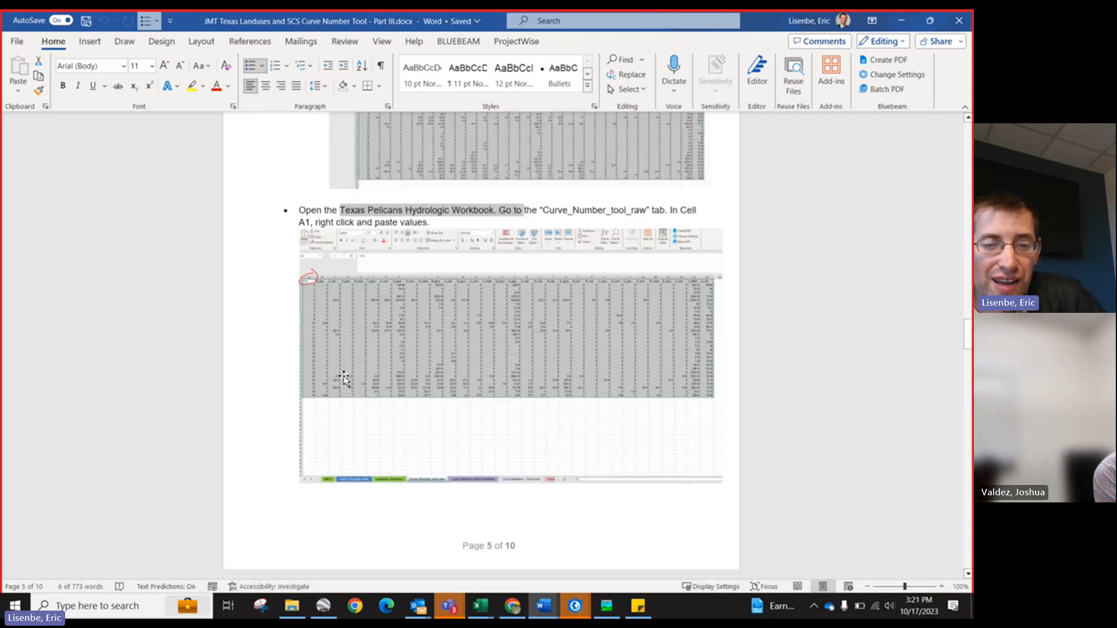
scroll(343, 377, down, 20)
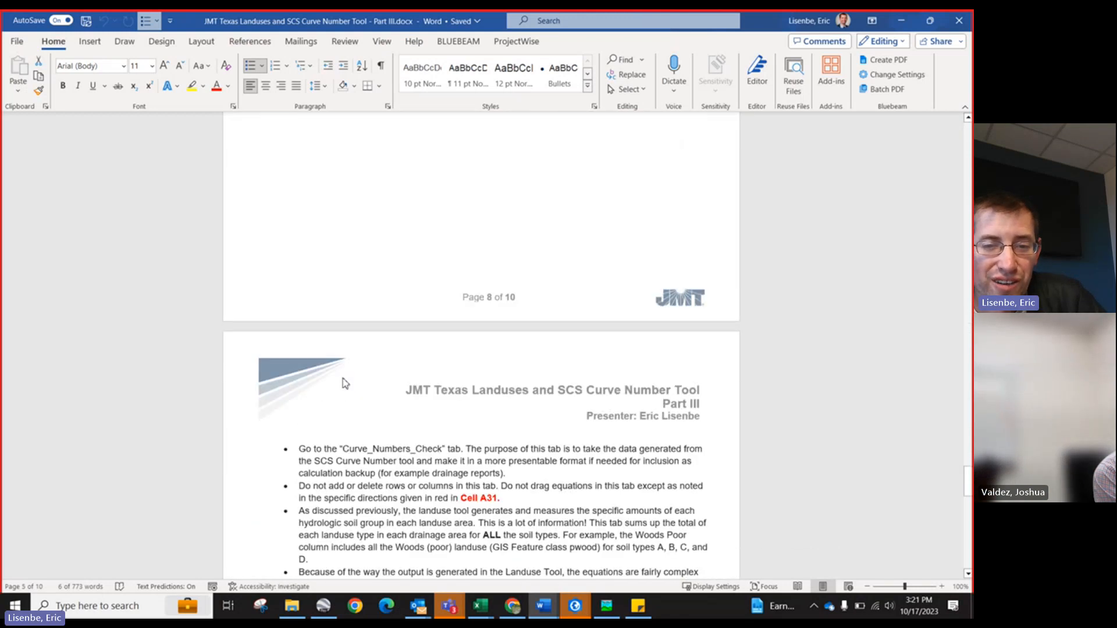
scroll(345, 379, down, 10)
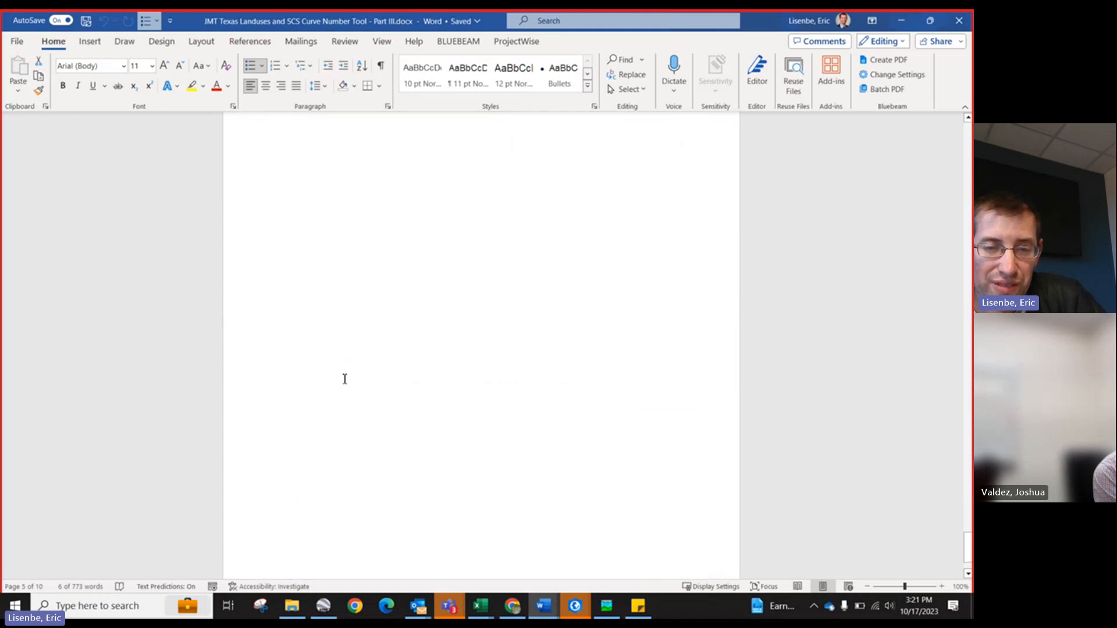
scroll(344, 379, up, 6)
scroll(344, 378, up, 10)
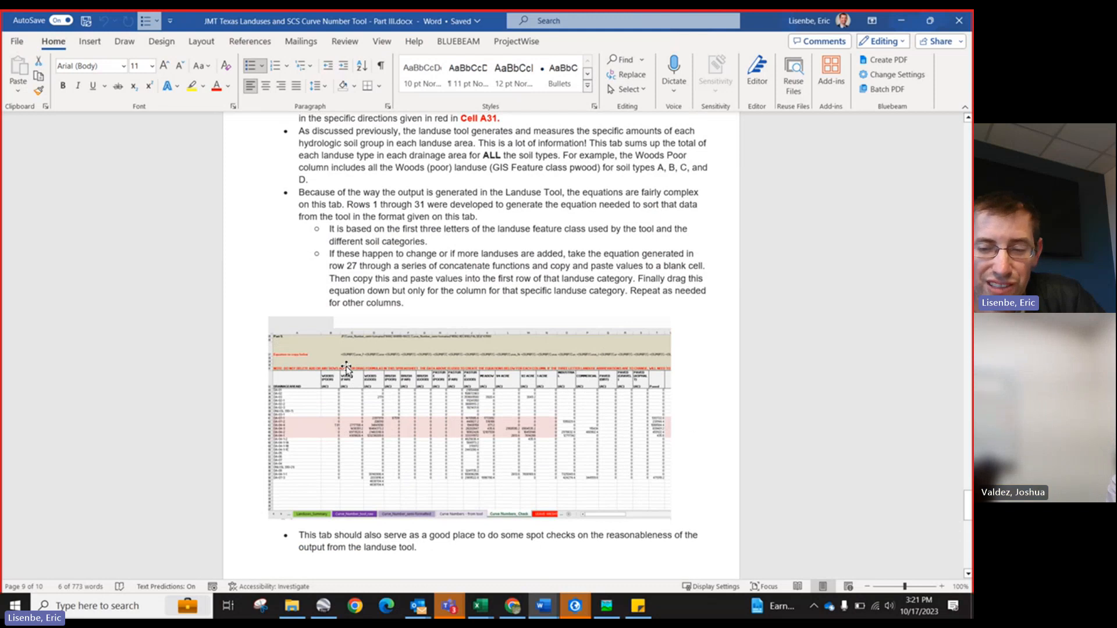
scroll(346, 368, up, 2)
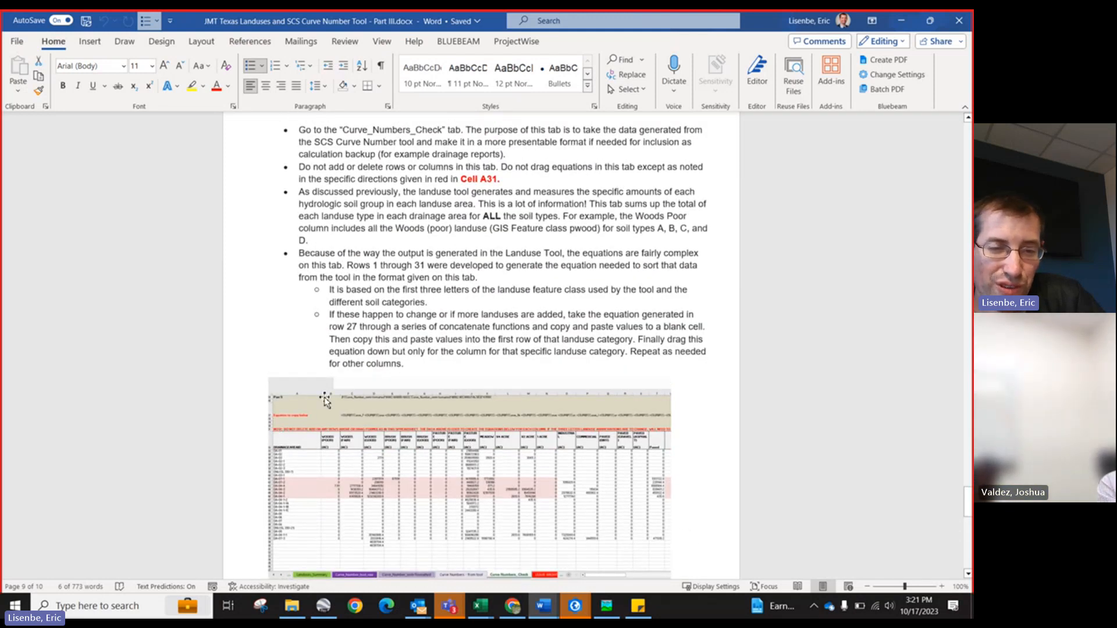
scroll(326, 398, down, 1)
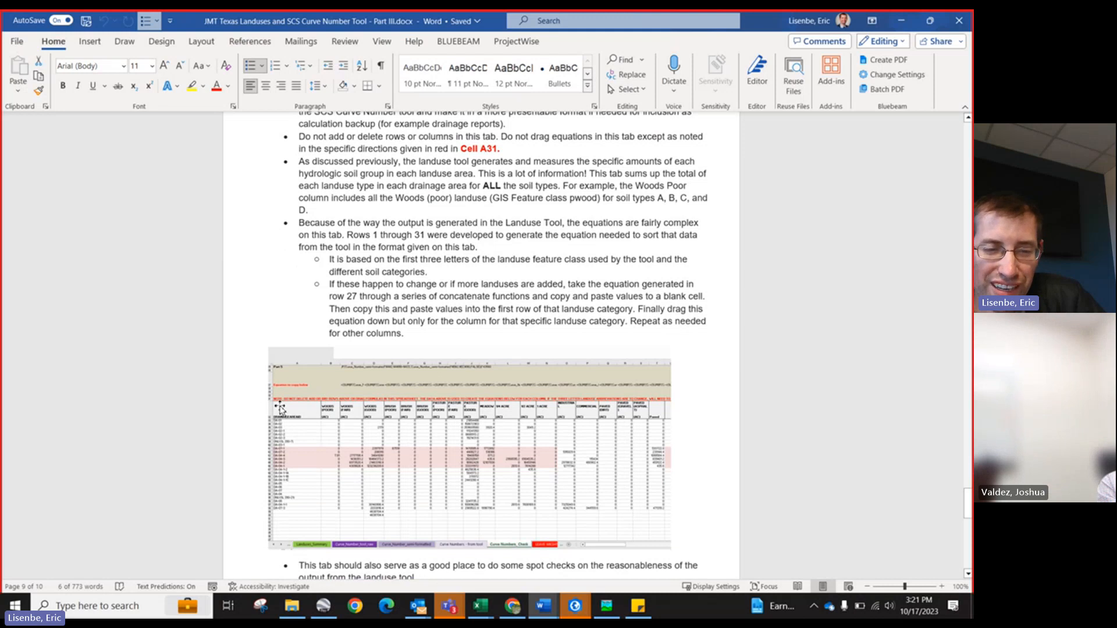
Step: Scroll through the final pages of the Part III instructions on the Curve_Numbers_Check tab, then minimize the document
scroll(285, 408, down, 1)
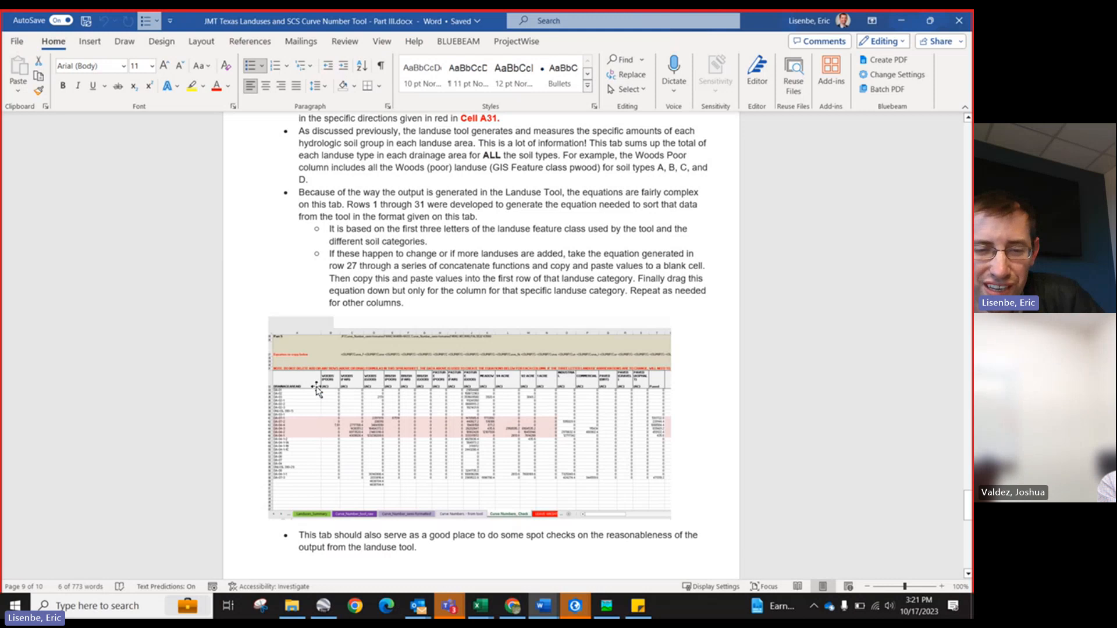
scroll(347, 411, up, 2)
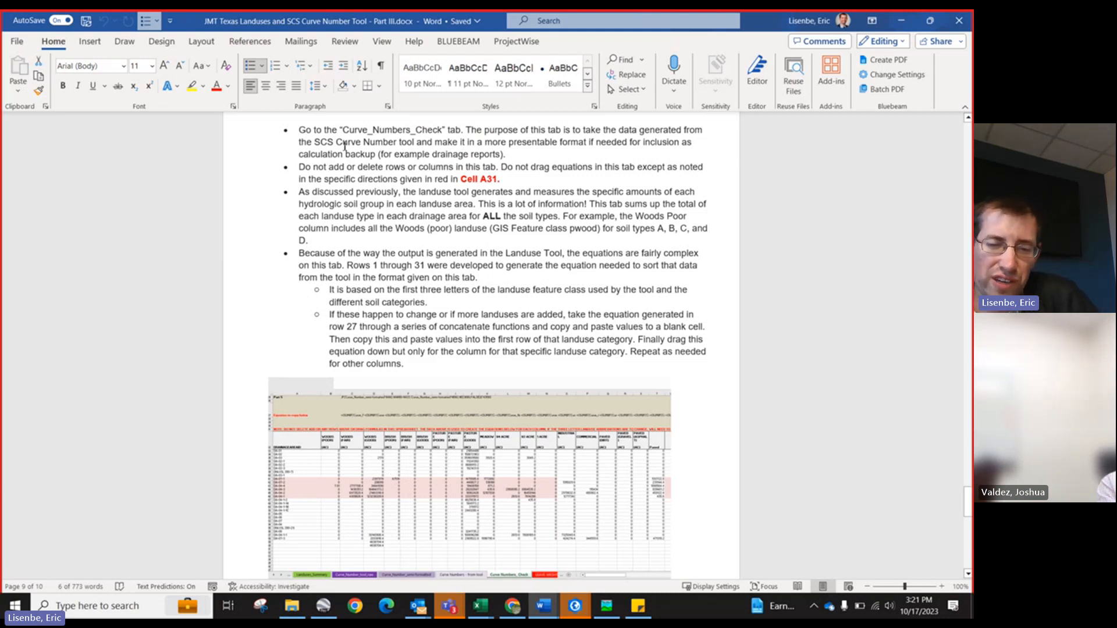
scroll(543, 345, down, 4)
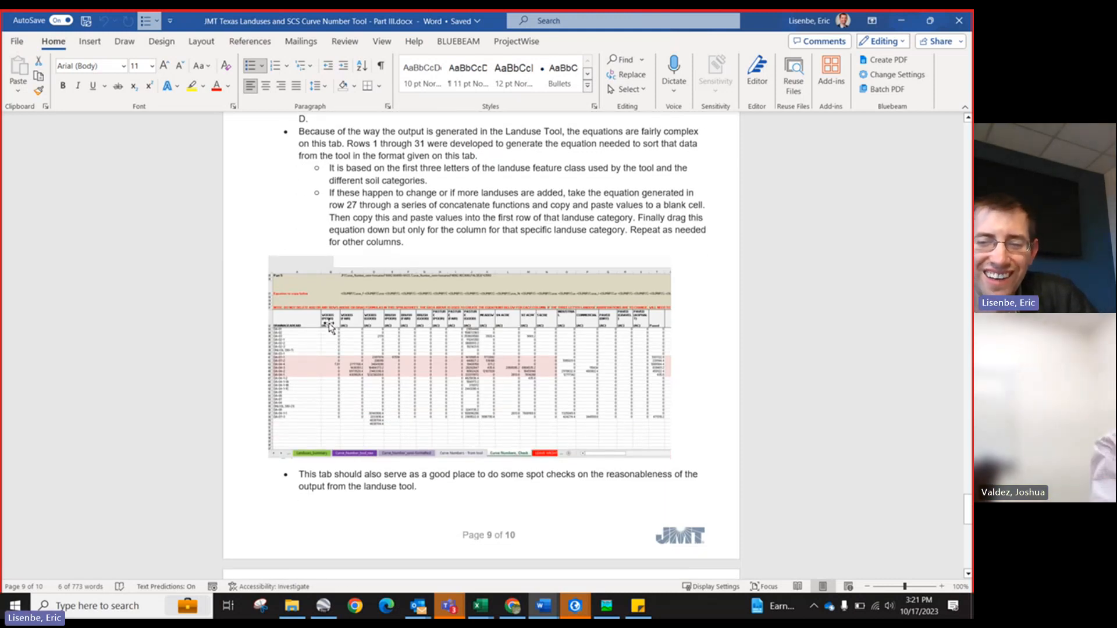
scroll(394, 316, down, 9)
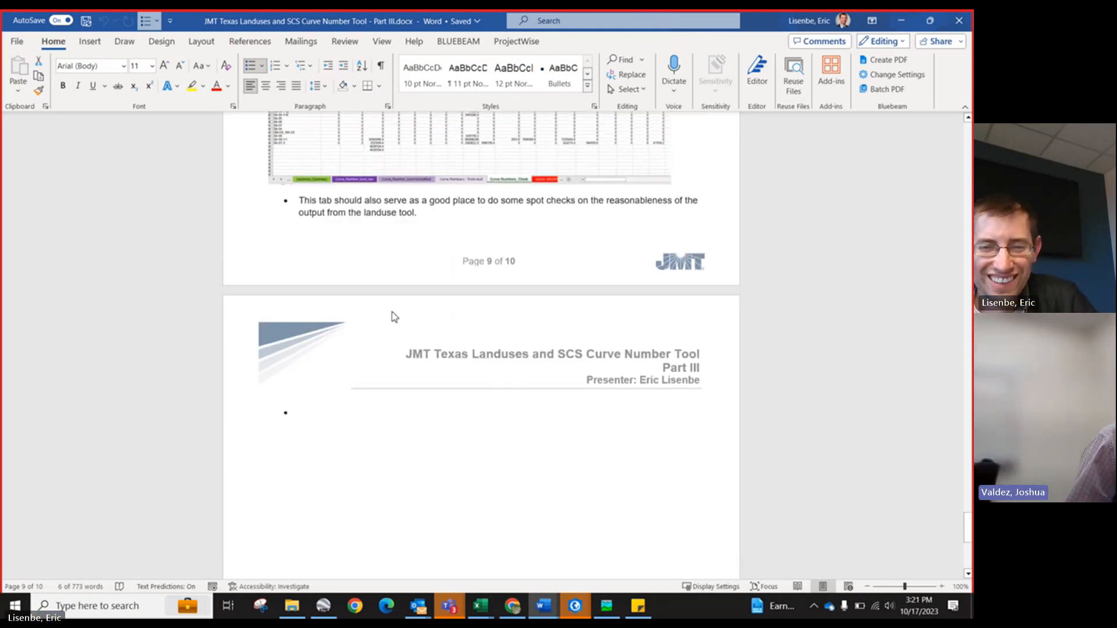
scroll(395, 316, down, 4)
scroll(393, 314, down, 10)
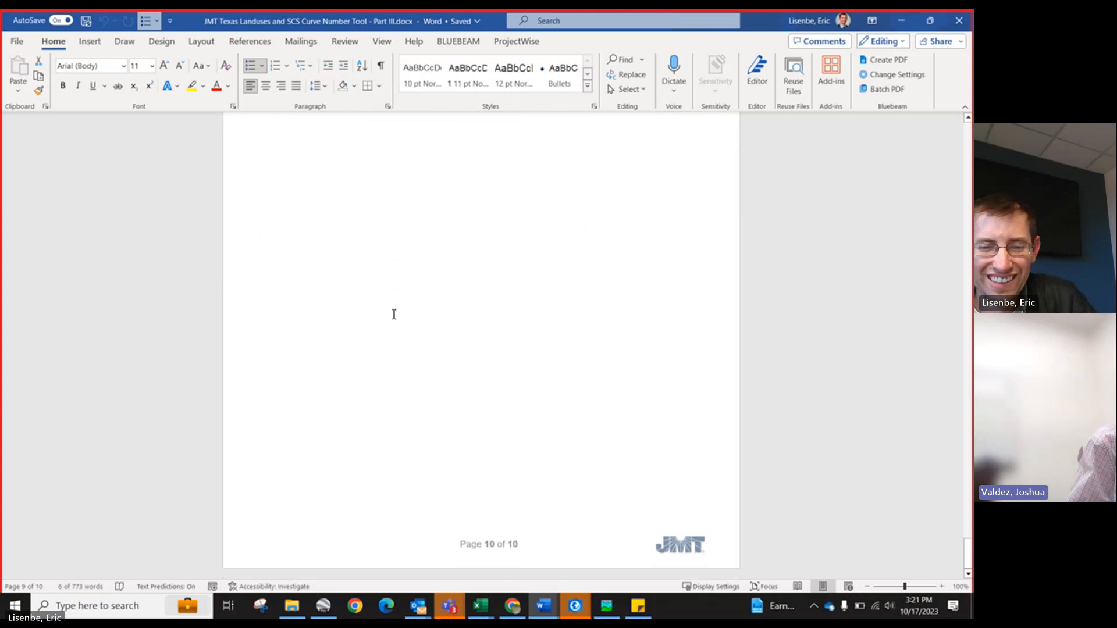
scroll(394, 315, up, 20)
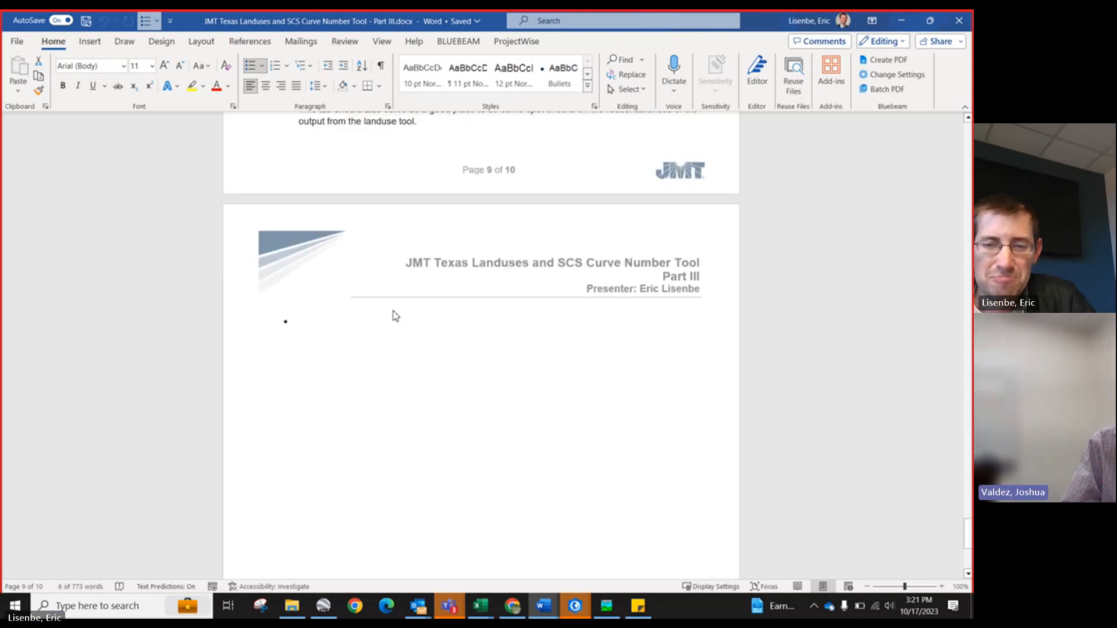
click(395, 317)
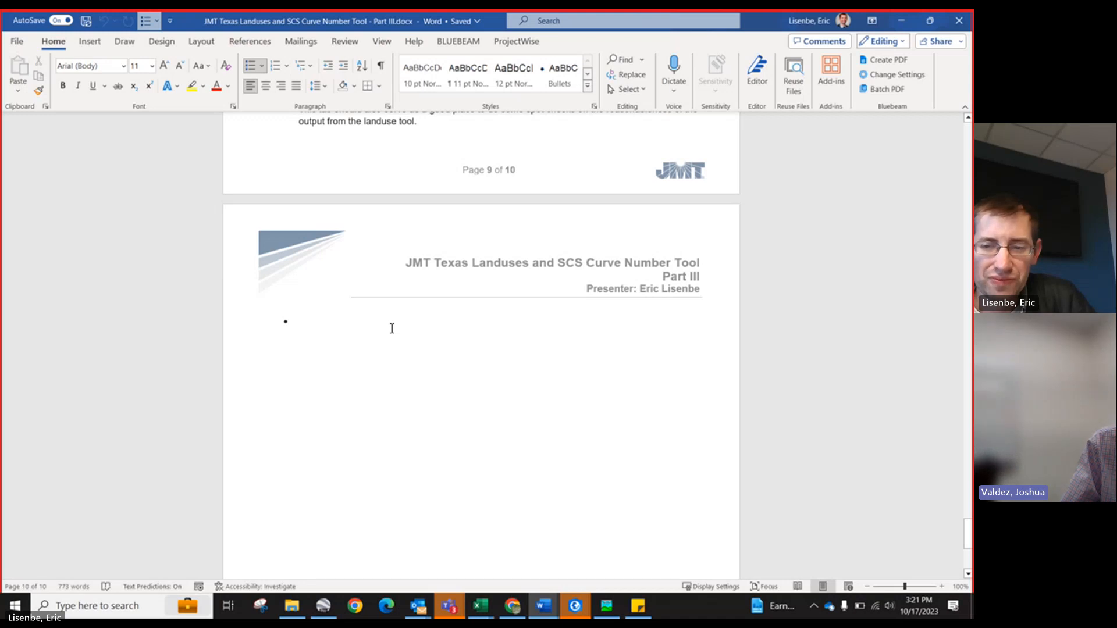
click(905, 23)
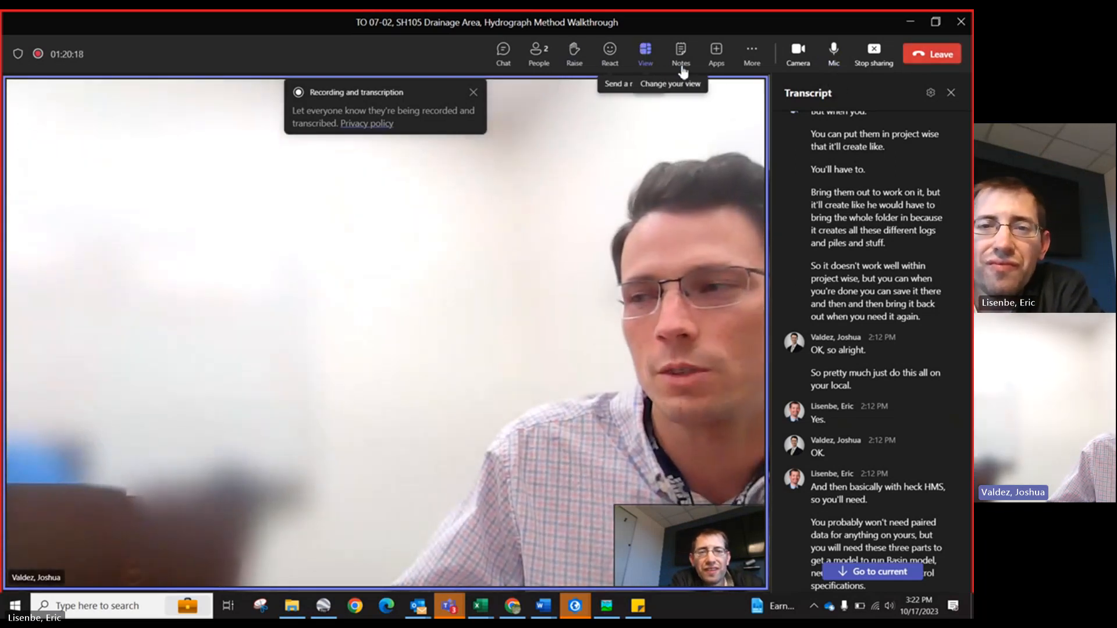
Step: Open the Teams meeting's more-options menu to reach its recording and transcription controls
click(750, 54)
mouse_move(752, 96)
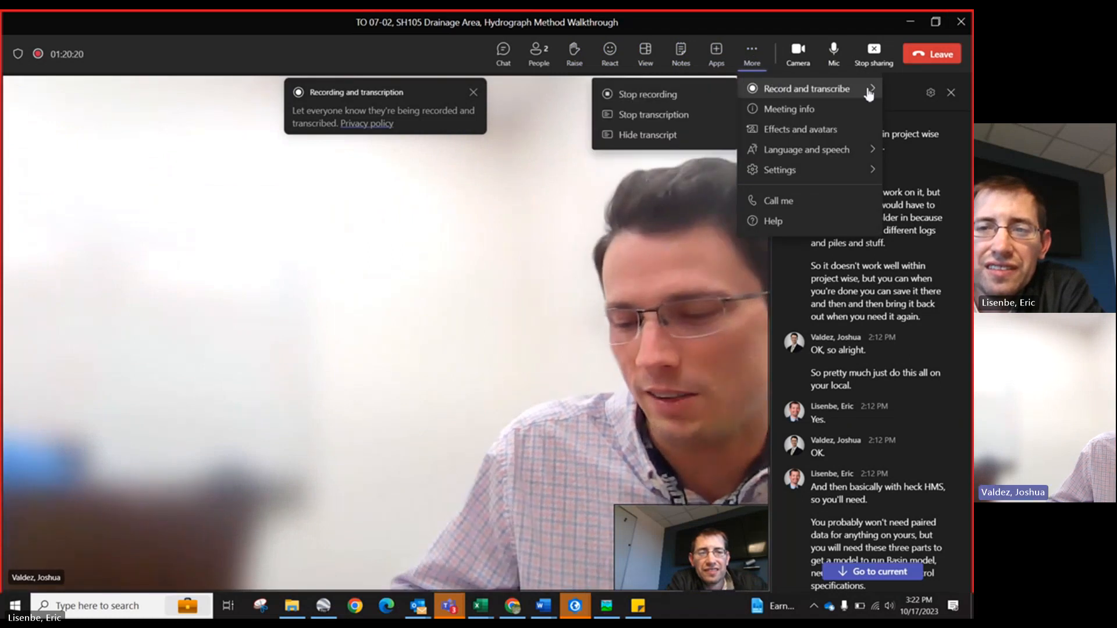